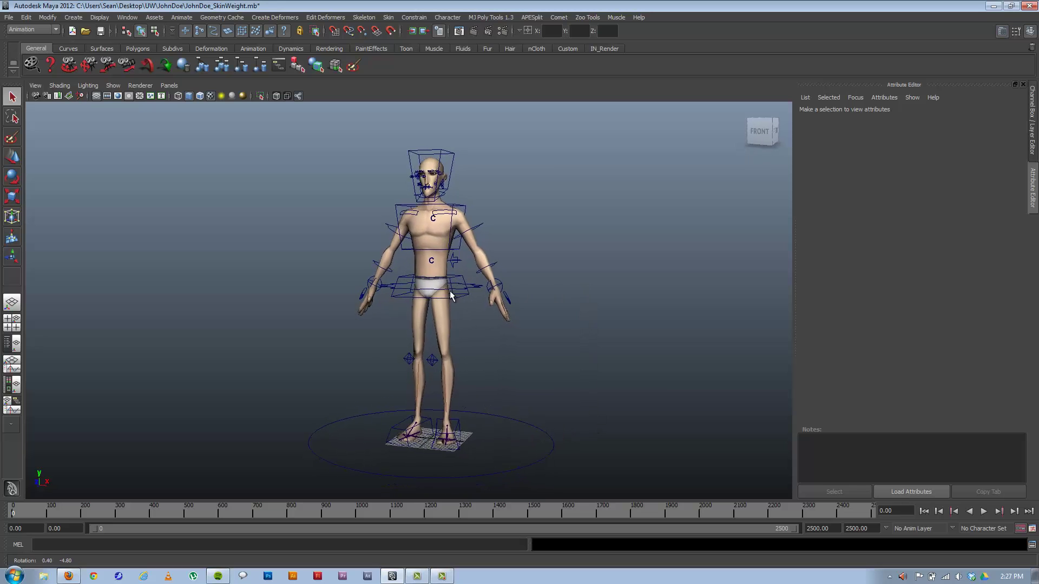
Zoom in on the character and test the left hand control's Index Stretch, then undo it.
alt+right_drag(450, 291, 620, 313)
alt+drag(619, 313, 450, 310)
alt+right_drag(401, 301, 613, 370)
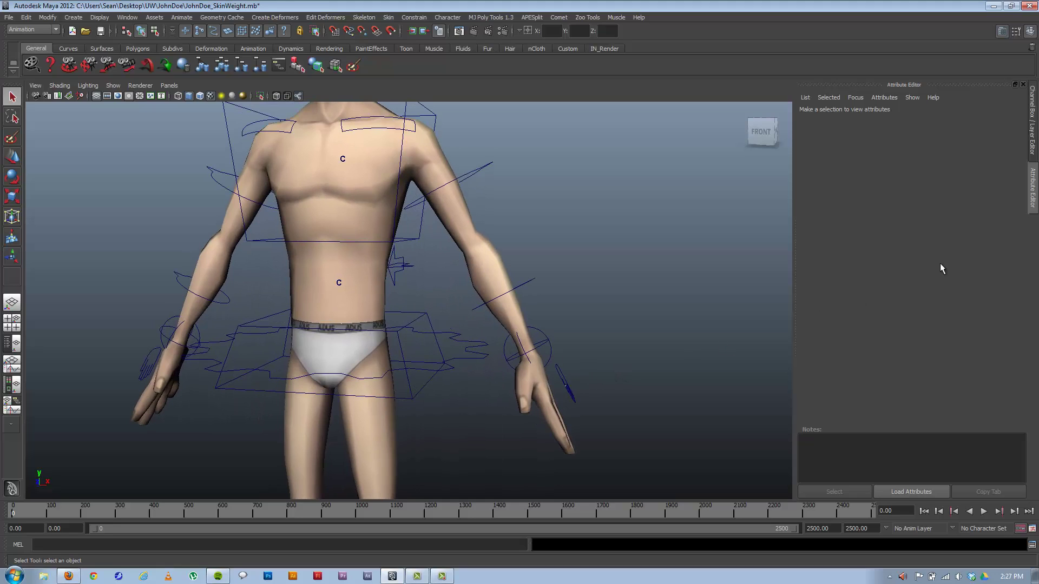
click(562, 384)
click(1032, 121)
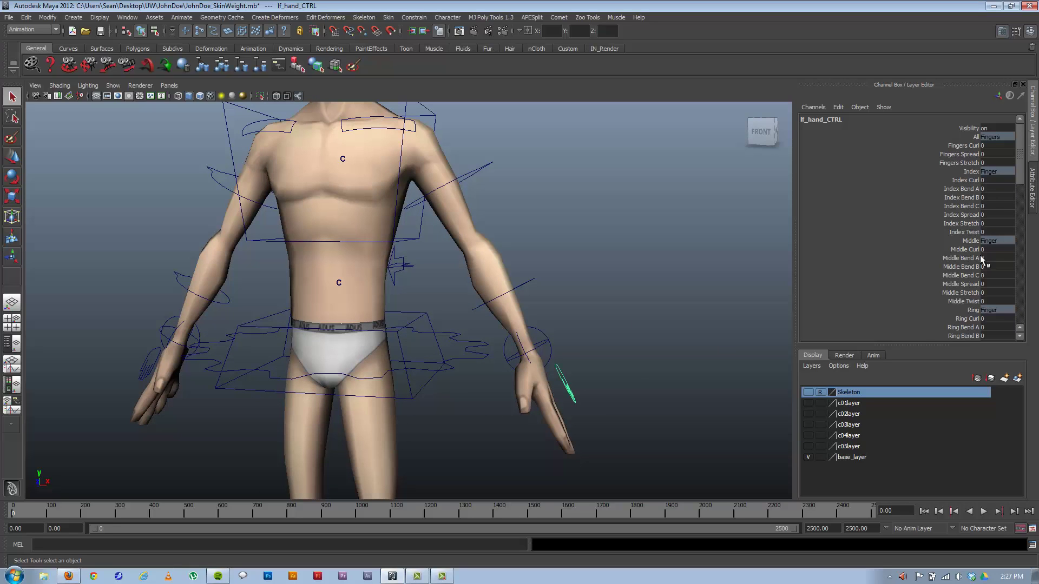
click(961, 223)
mouse_move(671, 273)
middle_down()
mouse_move(687, 273)
mouse_move(663, 272)
mouse_move(677, 271)
middle_up()
key(ctrl+z)
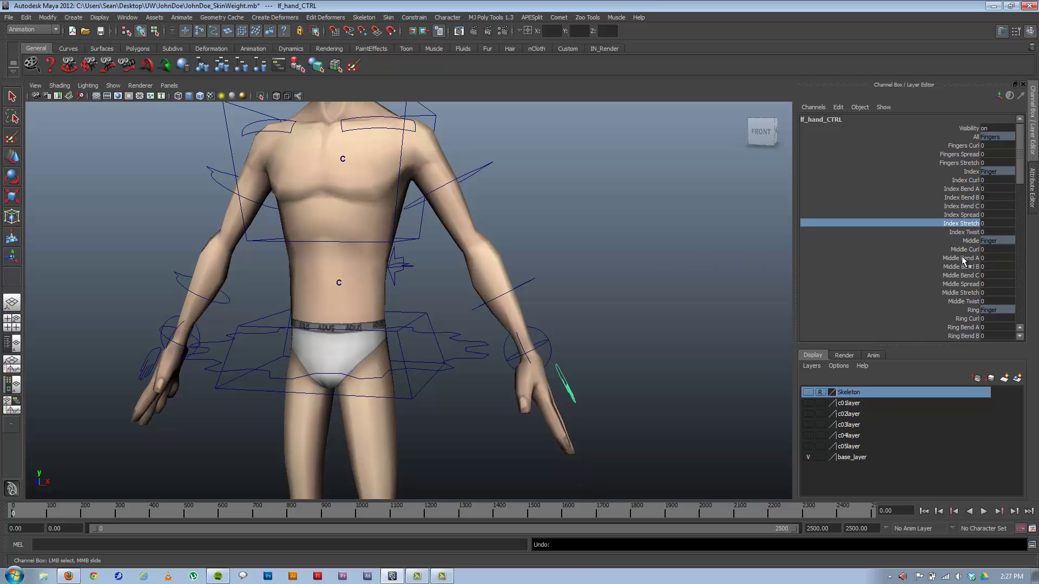
Try the hand control's Middle Twist and Fingers Stretch attributes, undoing the Fingers Stretch change.
click(967, 302)
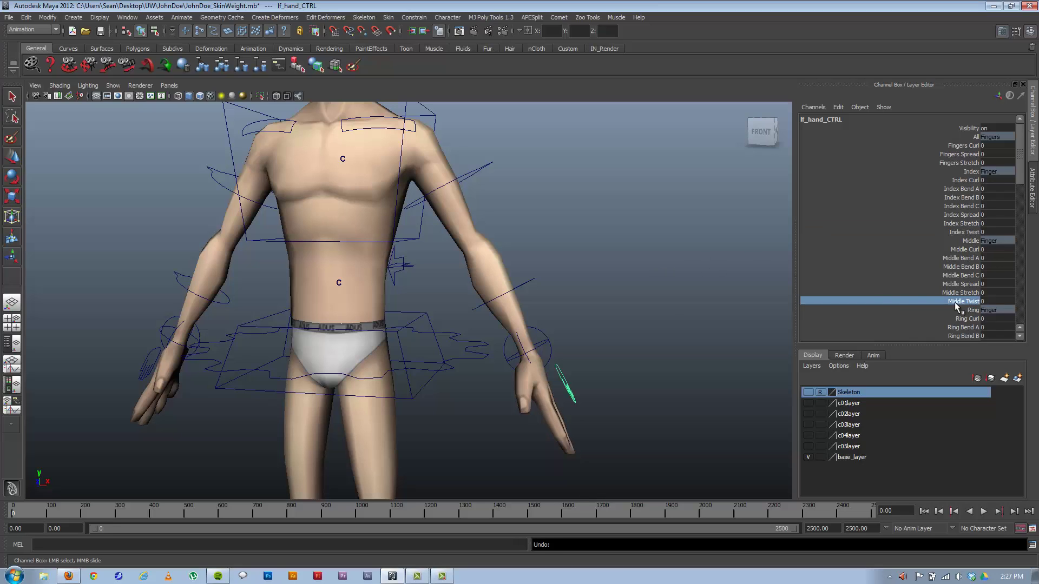
click(960, 163)
middle_drag(666, 239, 676, 239)
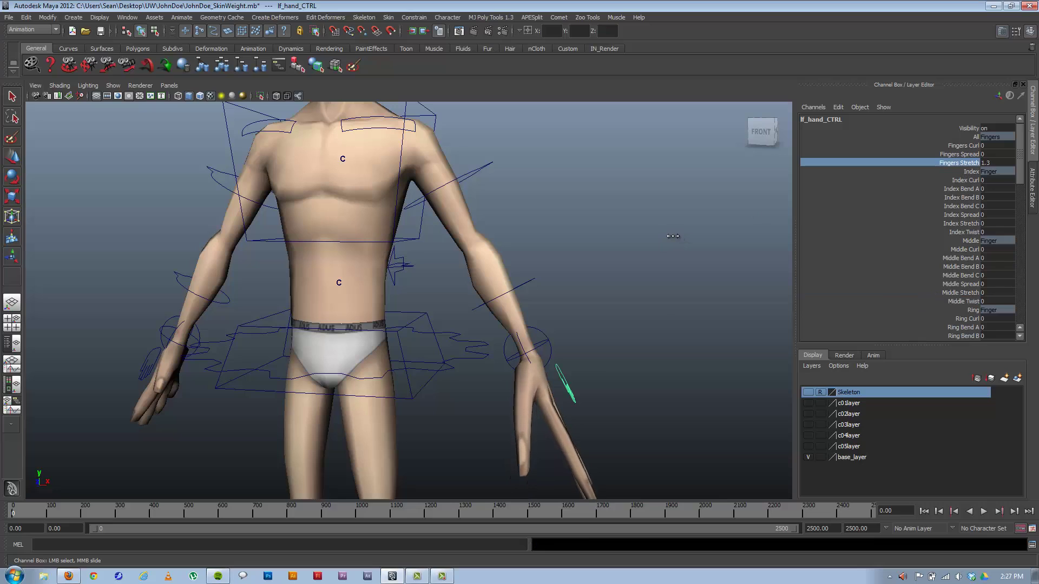
key(ctrl+z)
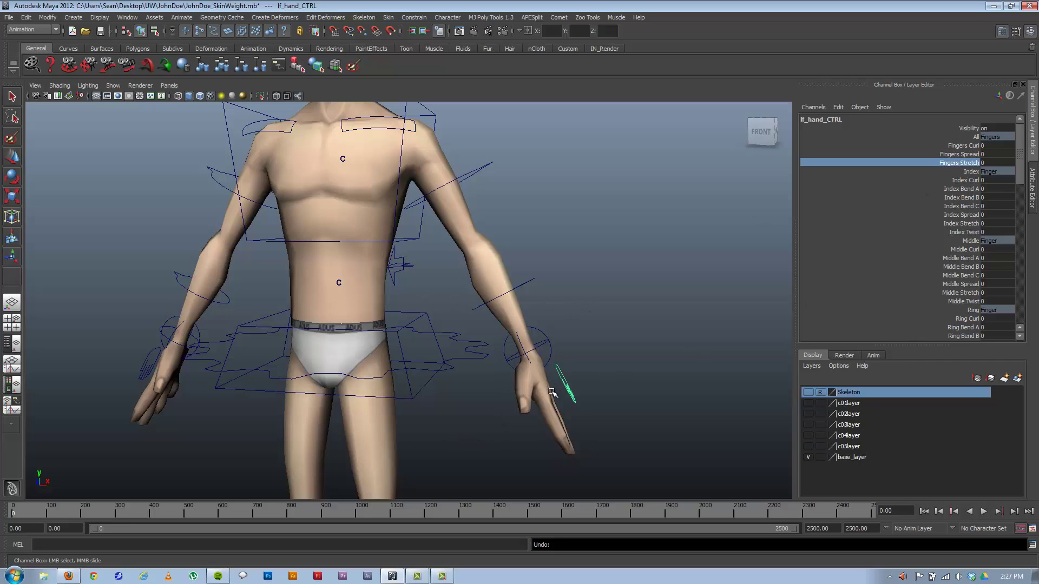
alt+drag(530, 324, 484, 308)
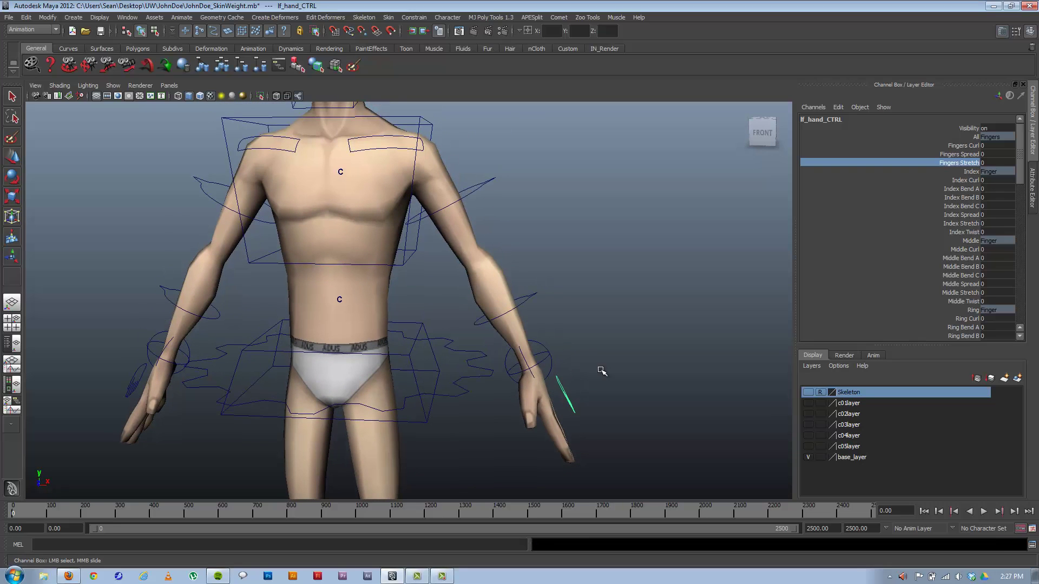
Open the Outliner and expand the DoNotTouch group to reveal the hips joint.
click(114, 85)
mouse_move(59, 85)
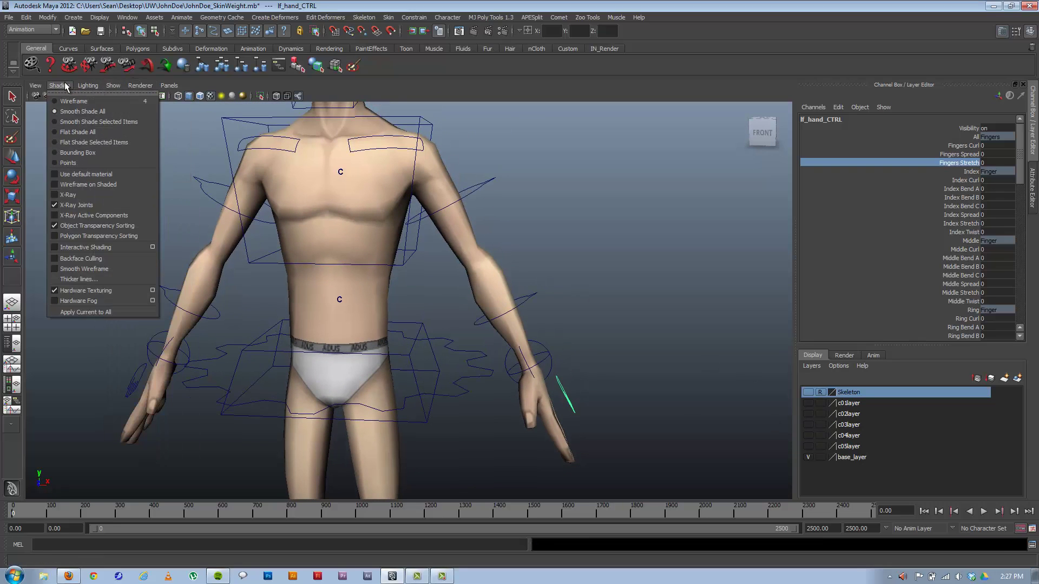
click(113, 87)
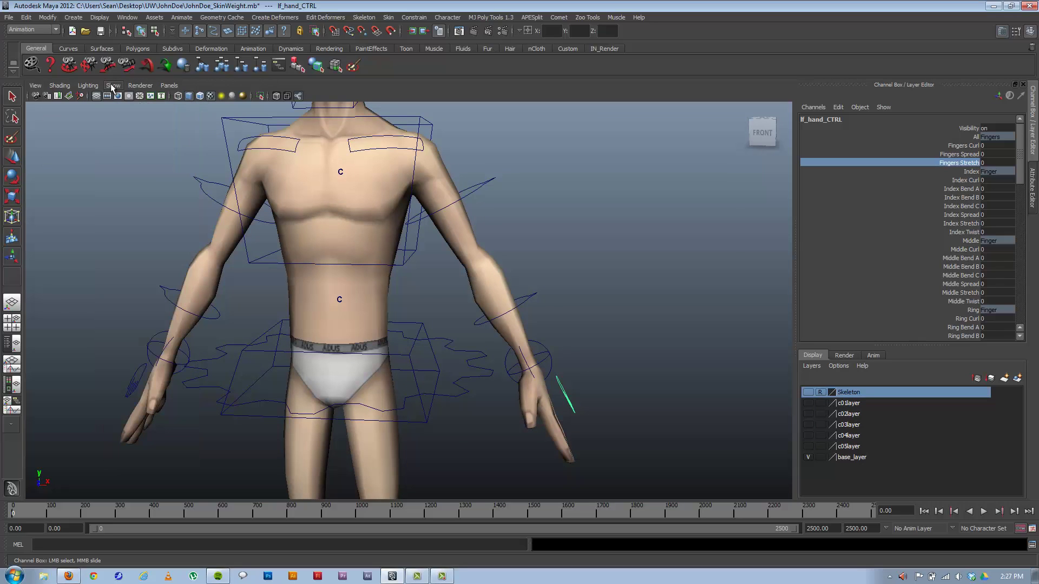
click(126, 18)
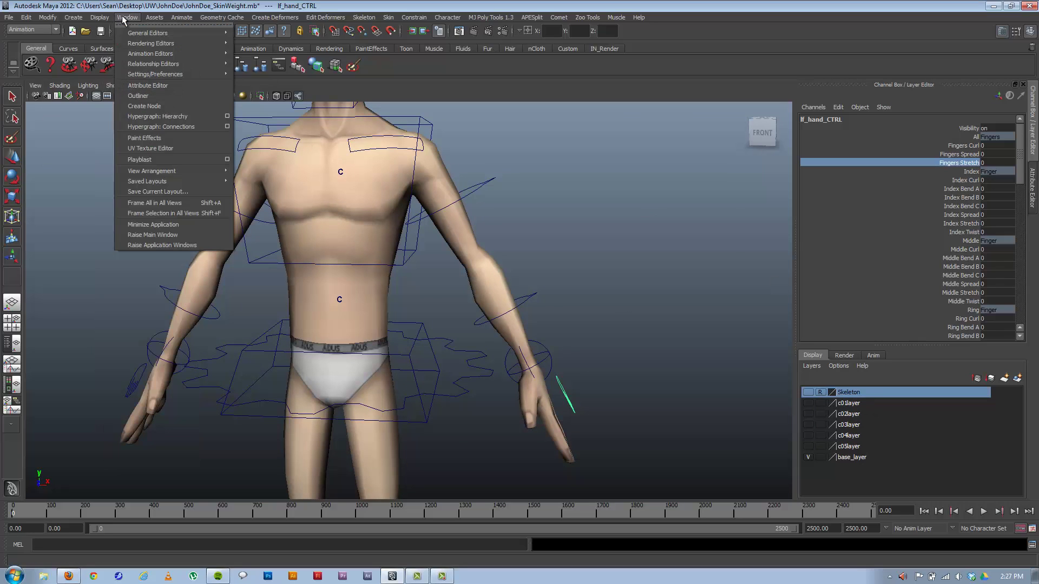
click(132, 96)
click(554, 189)
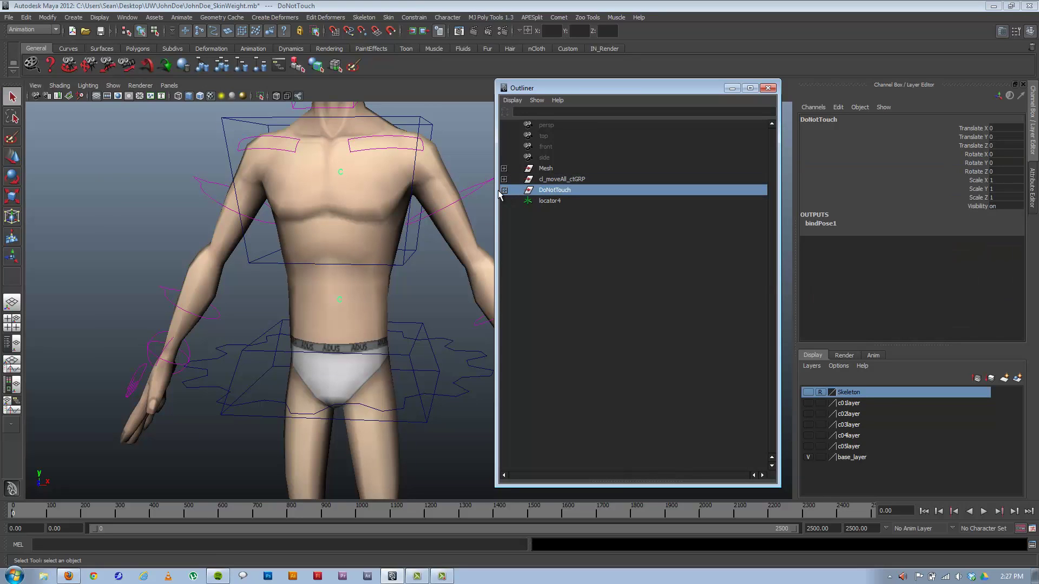
click(503, 190)
click(564, 203)
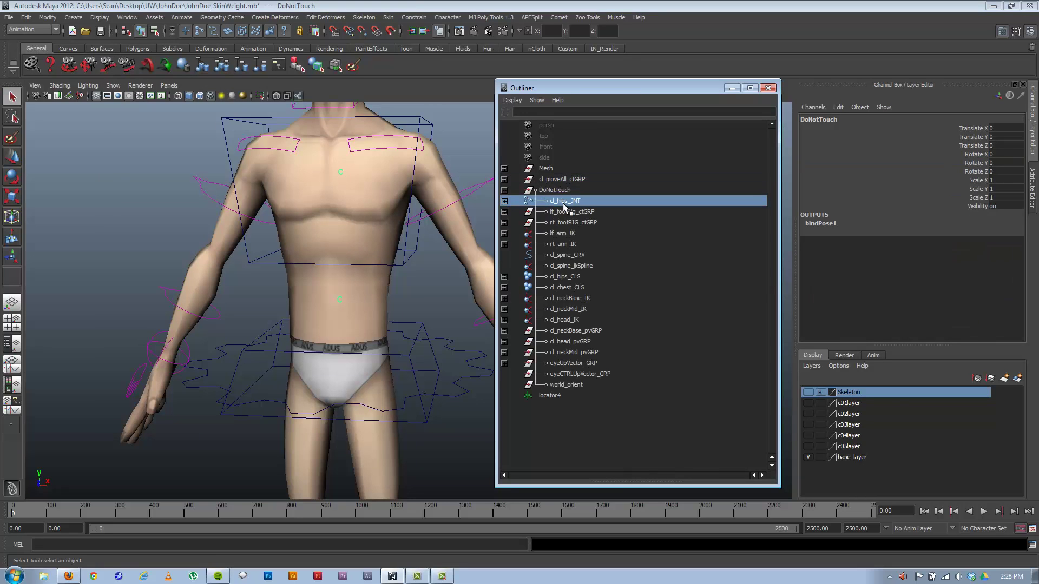
click(561, 189)
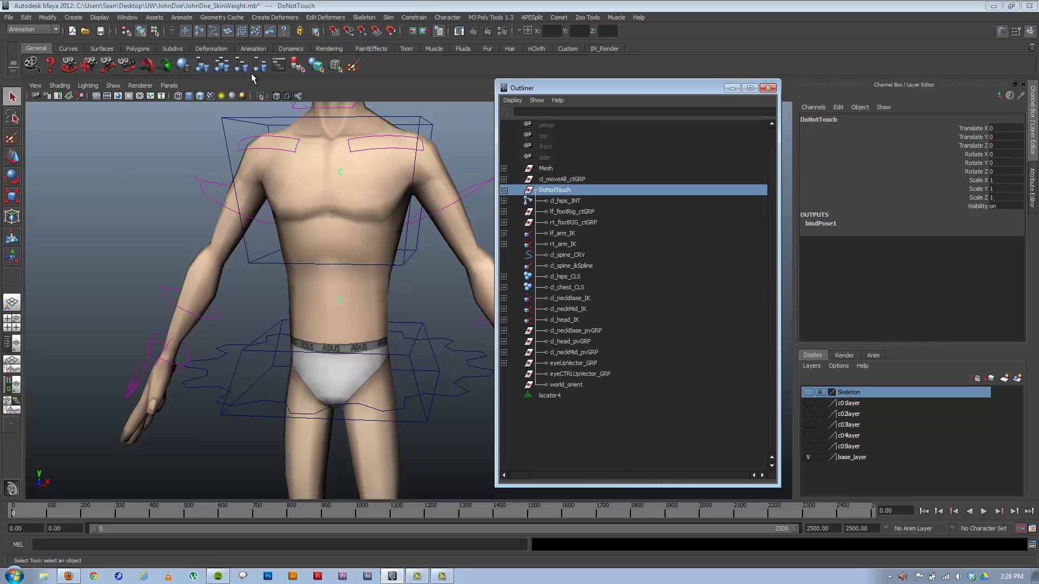
Hide polygon meshes in the viewport, then show them again.
click(113, 85)
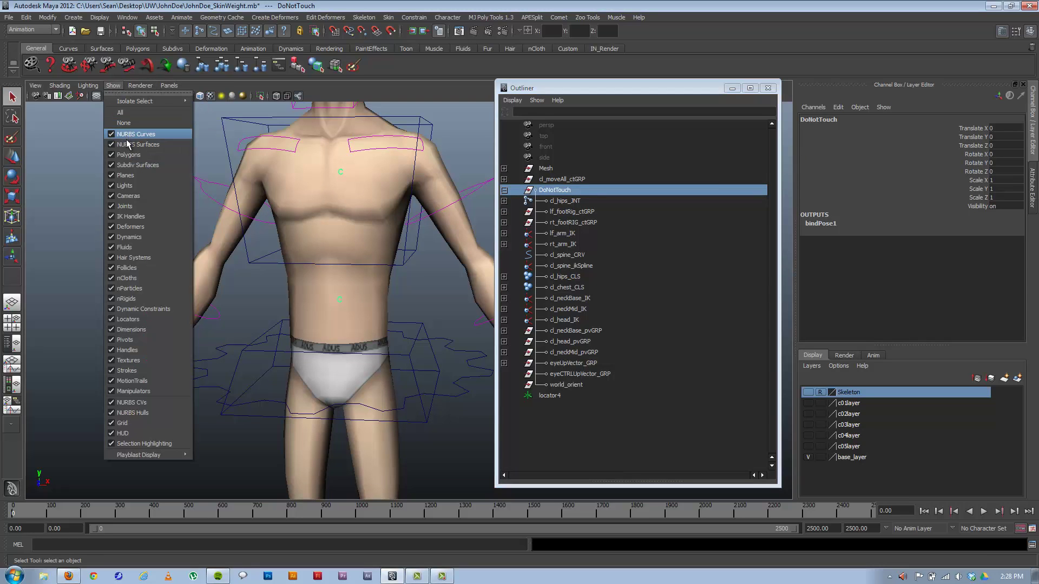
click(125, 161)
click(113, 85)
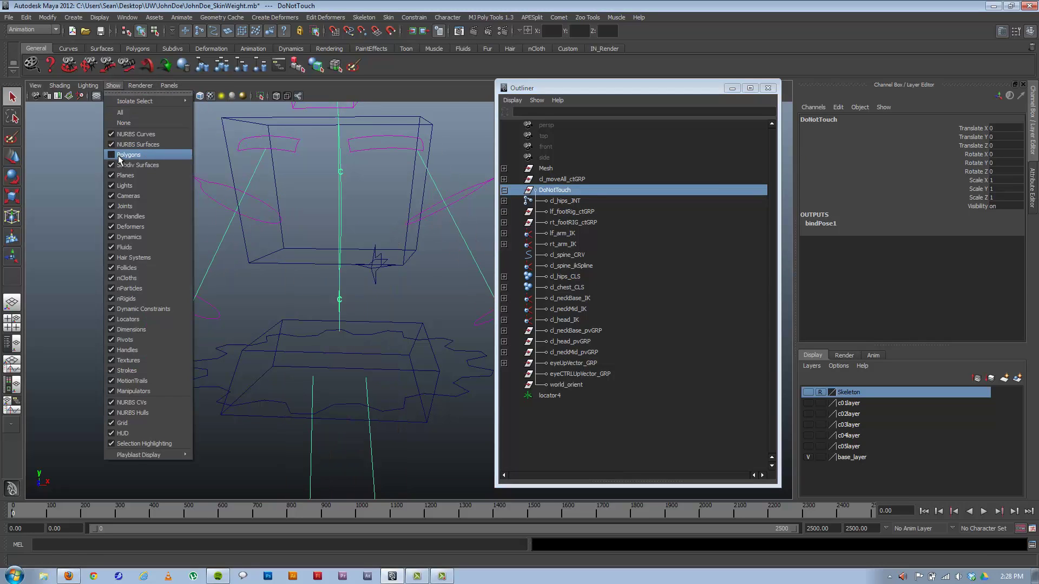
click(124, 160)
Enable V and clear R on the Skeleton layer, then minimize the Outliner.
click(808, 392)
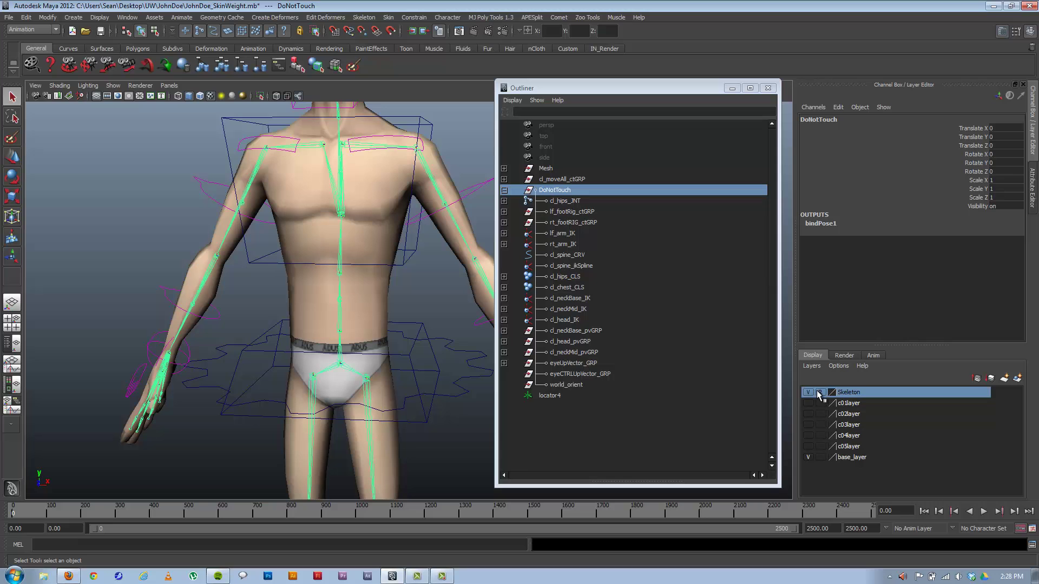
click(820, 392)
click(732, 88)
click(599, 247)
alt+drag(599, 247, 500, 363)
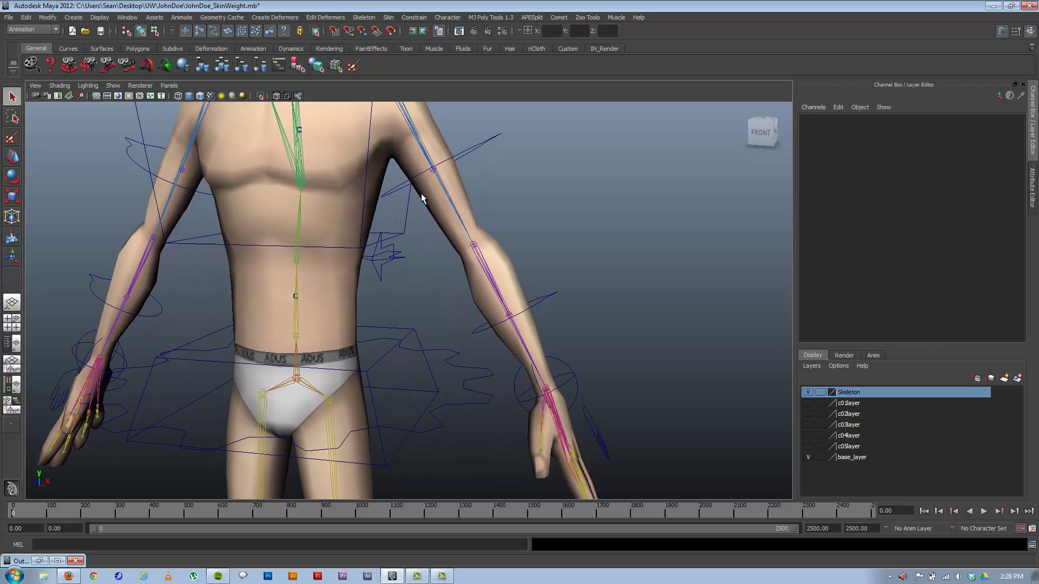
Select the left shoulder joint, then restore the Outliner and move it to the left.
click(448, 196)
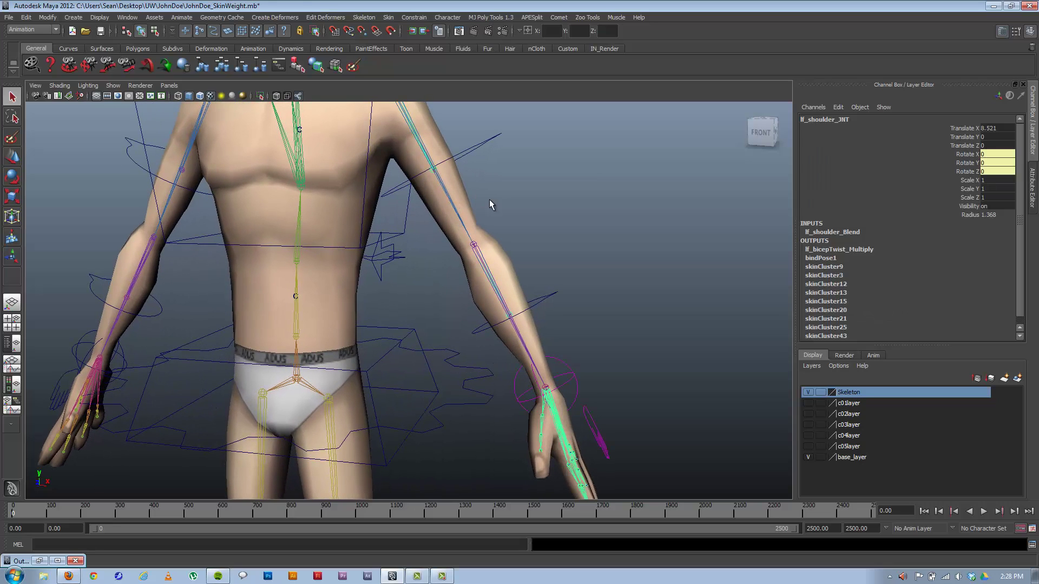
alt+middle_drag(466, 207, 513, 292)
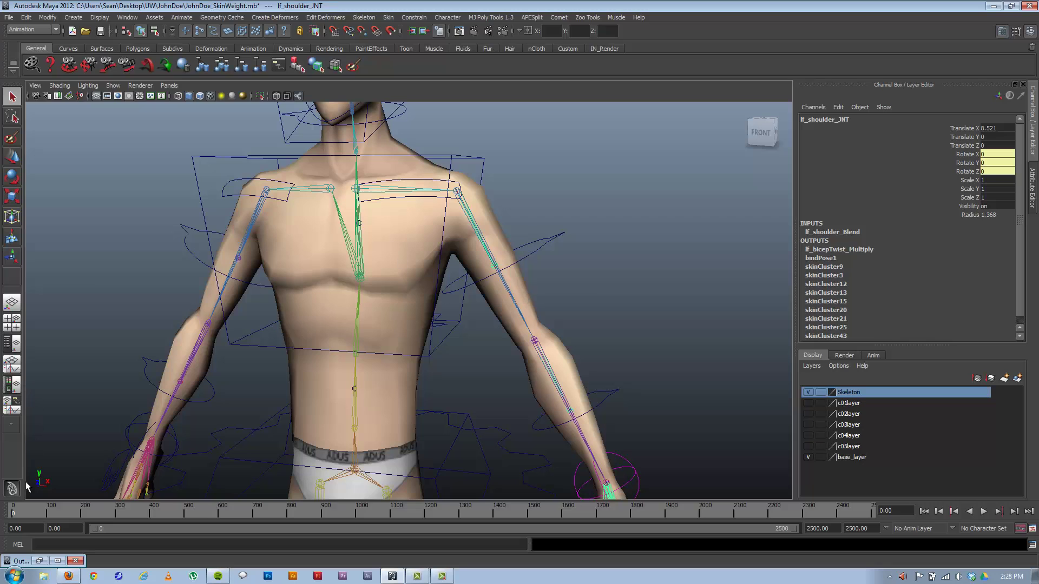
click(39, 561)
click(558, 101)
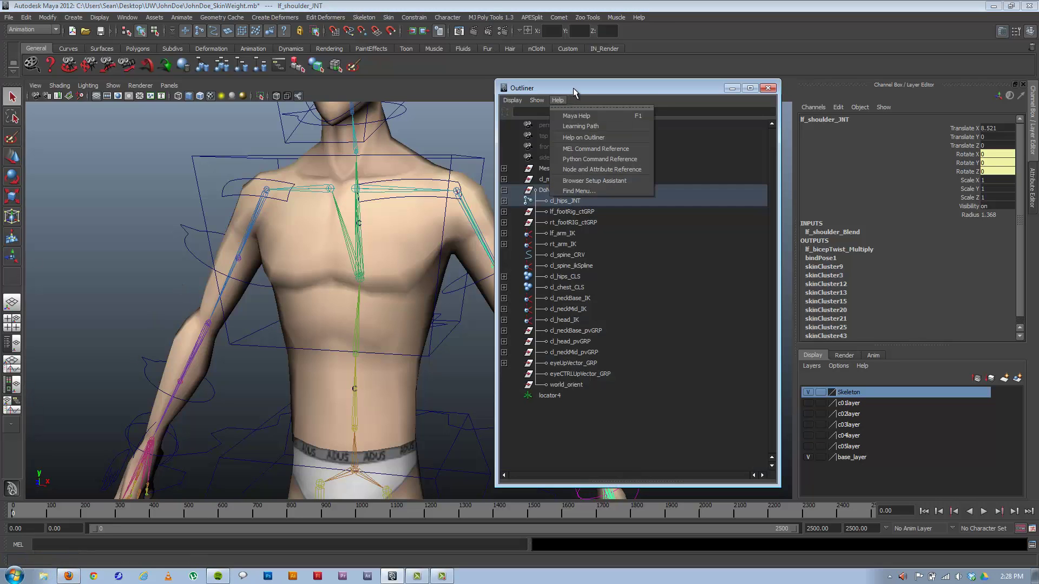
click(437, 89)
drag(571, 88, 123, 79)
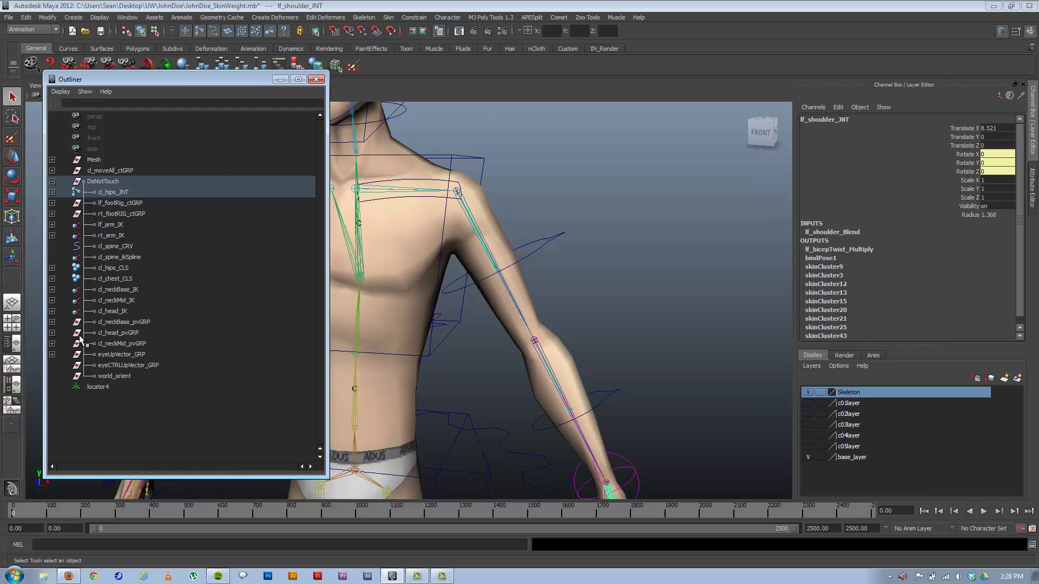
Expand d_hips_JNT, d_spine_a/b/c_JNT and lf_clavicle_JNT, then select the upper-arm FK control.
click(52, 192)
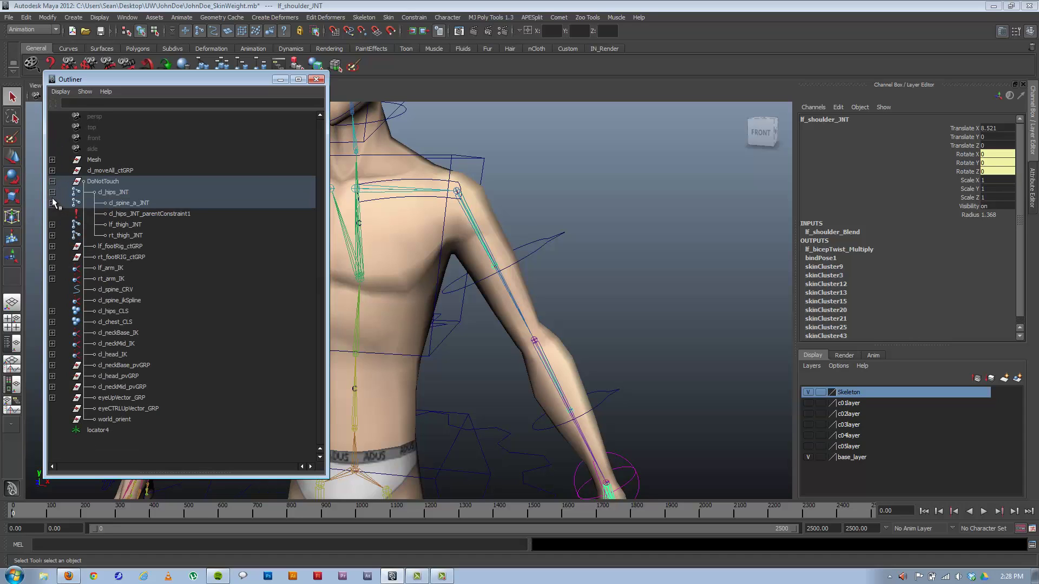
click(52, 203)
click(52, 213)
click(52, 224)
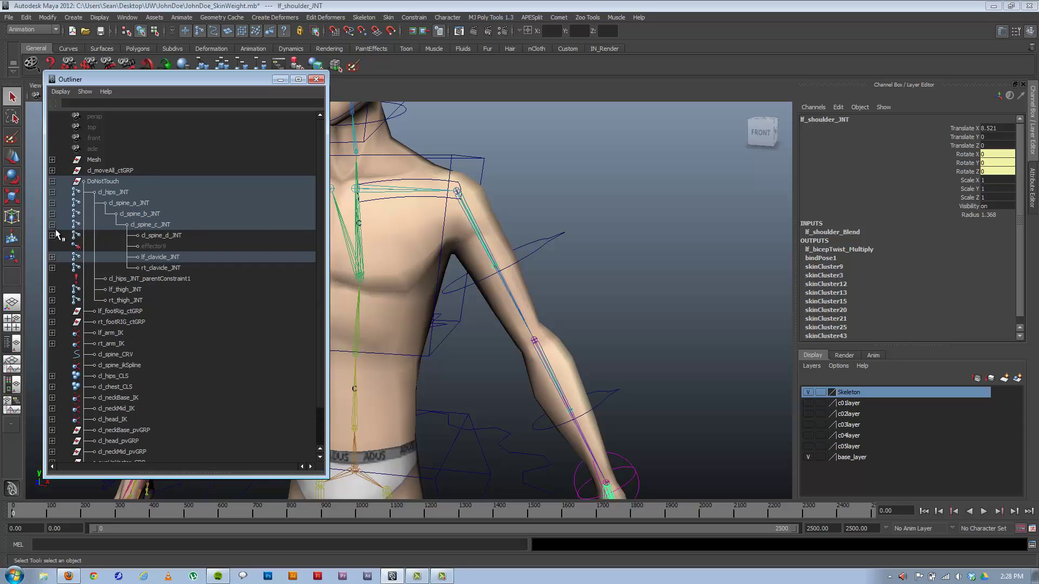
click(52, 257)
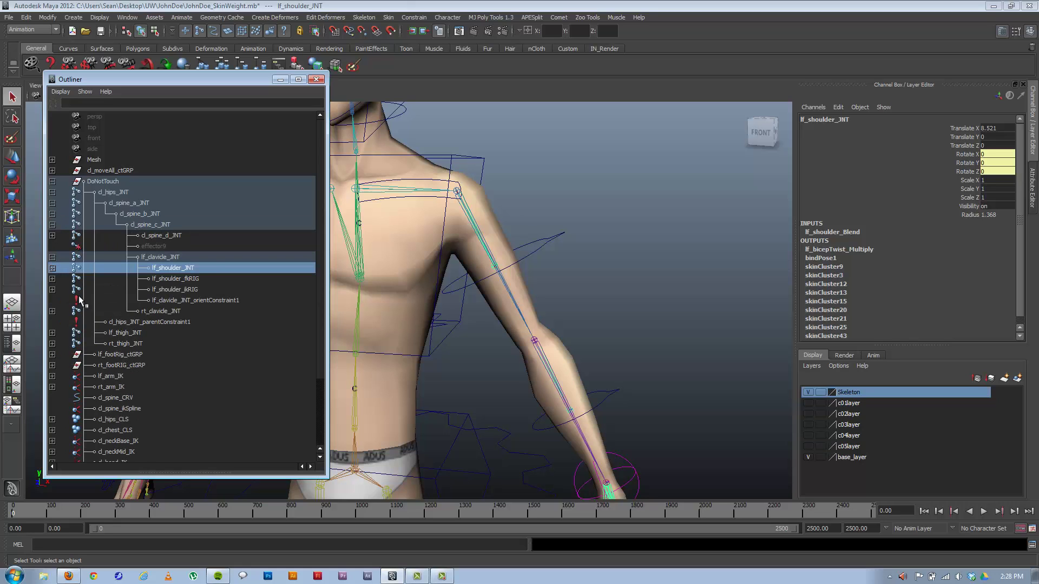
click(555, 250)
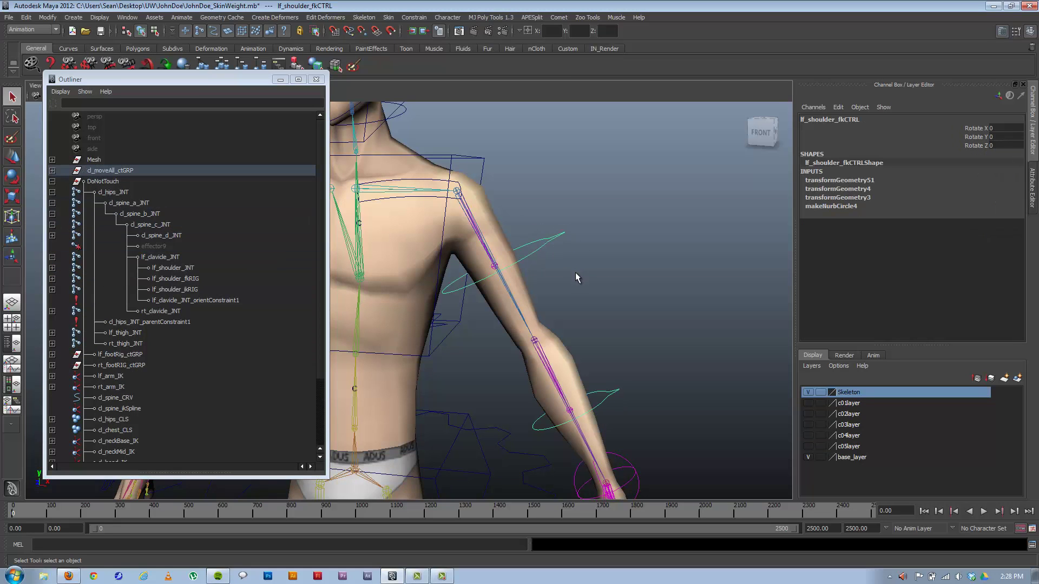
alt+drag(576, 271, 561, 269)
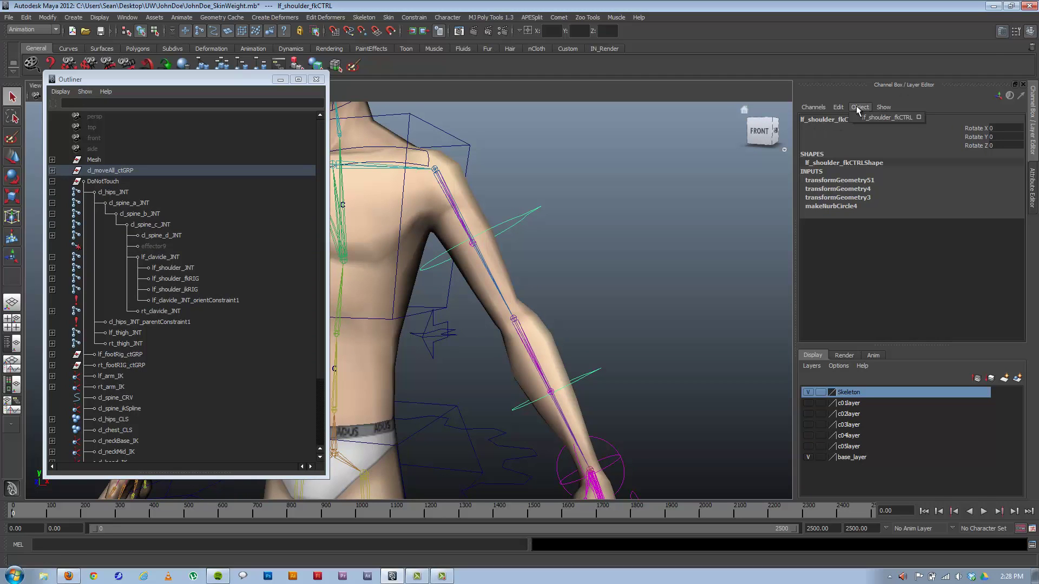
In Channel Control, move Scale X from Nonkeyable Hidden to Keyable on lf_shoulder_fkCTRL.
click(837, 106)
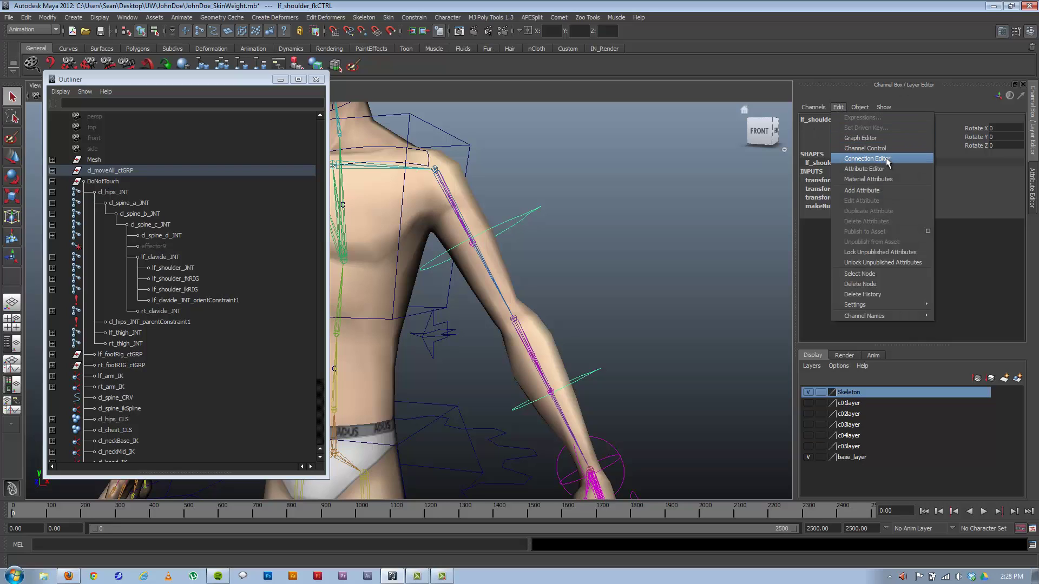
click(842, 104)
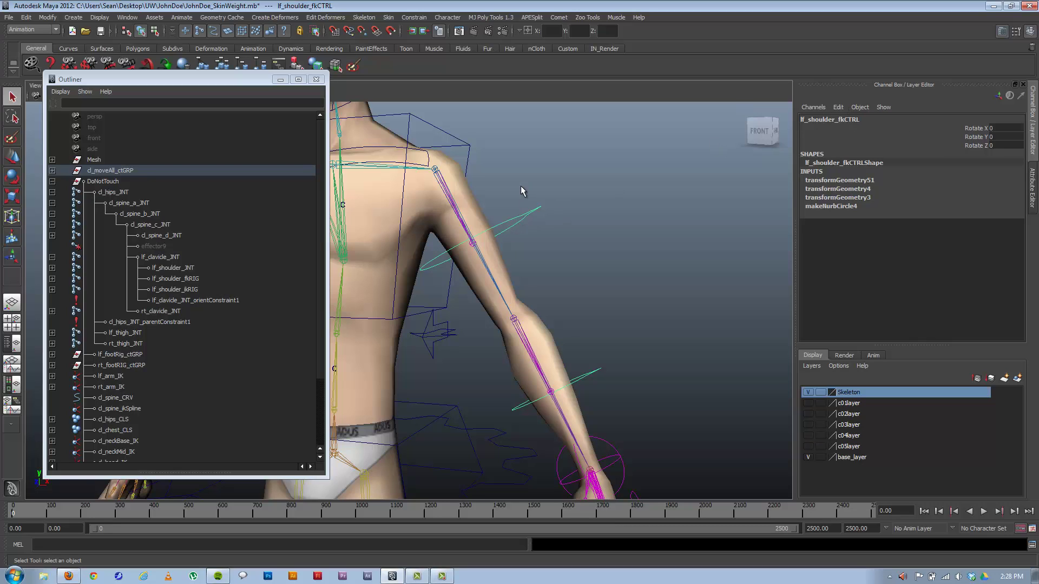
click(836, 106)
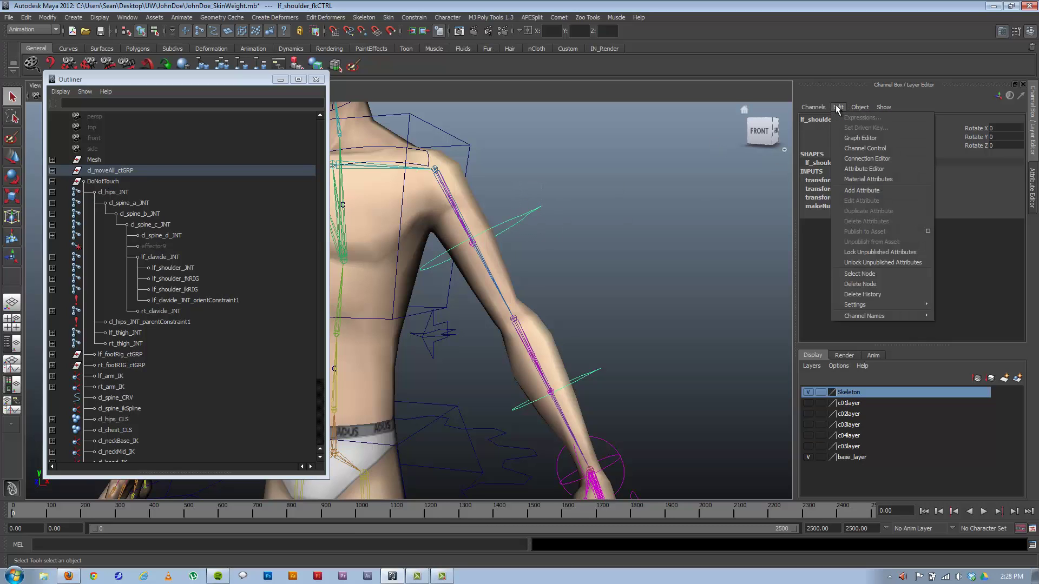
click(839, 107)
click(838, 106)
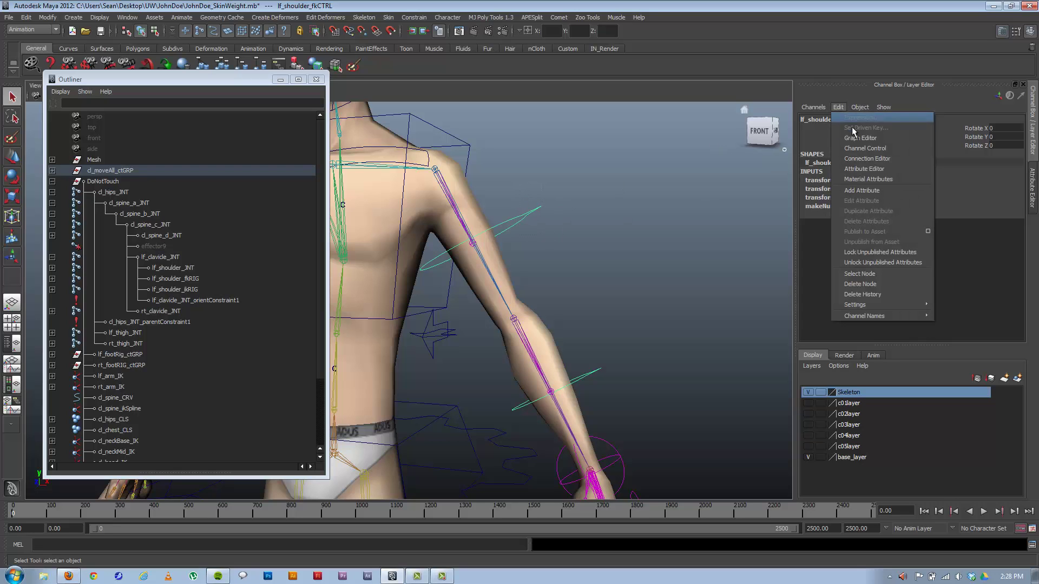
click(865, 146)
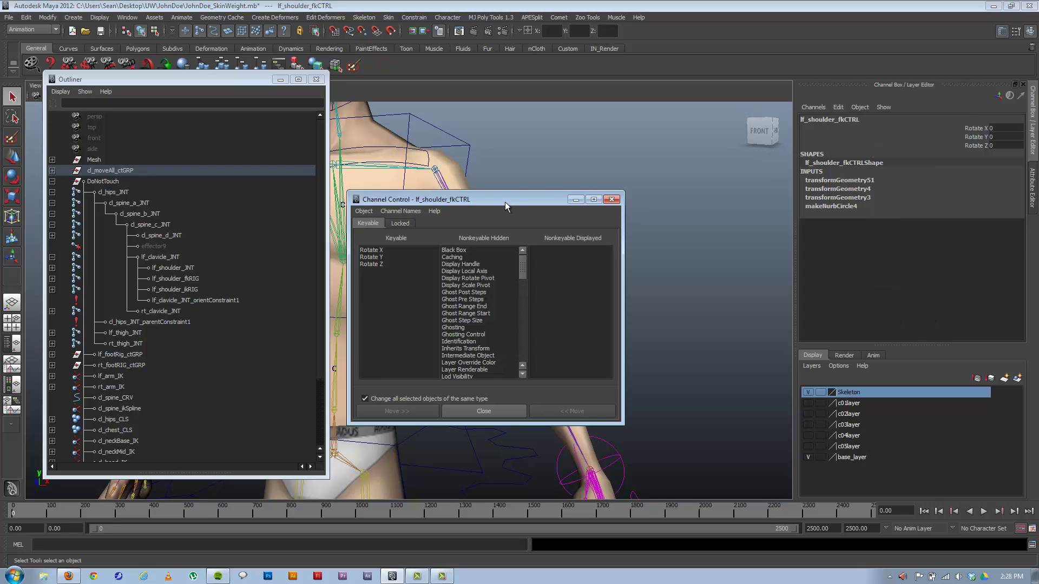
drag(504, 199, 618, 187)
drag(687, 175, 682, 96)
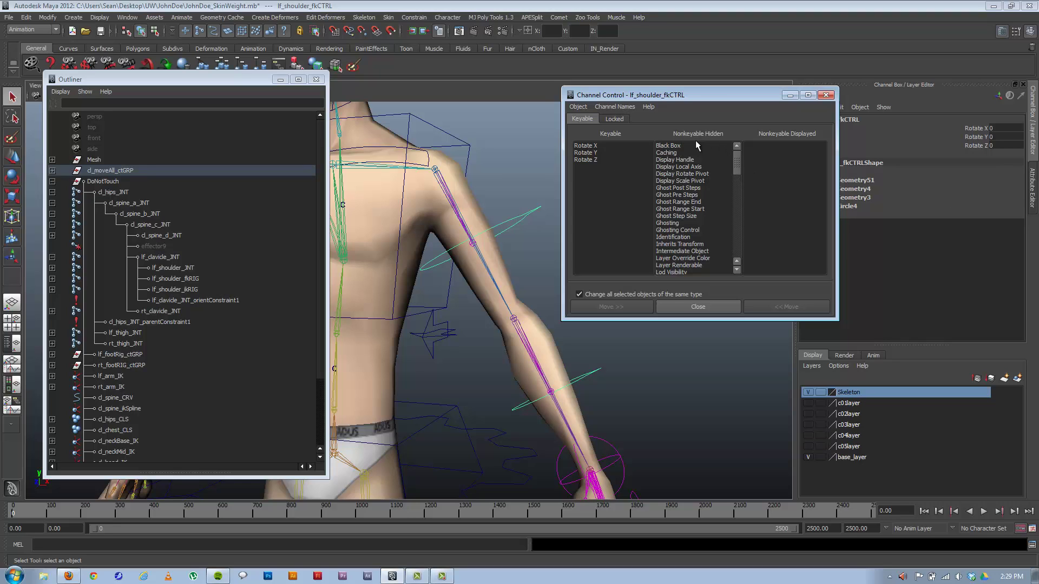
drag(736, 160, 729, 230)
click(665, 188)
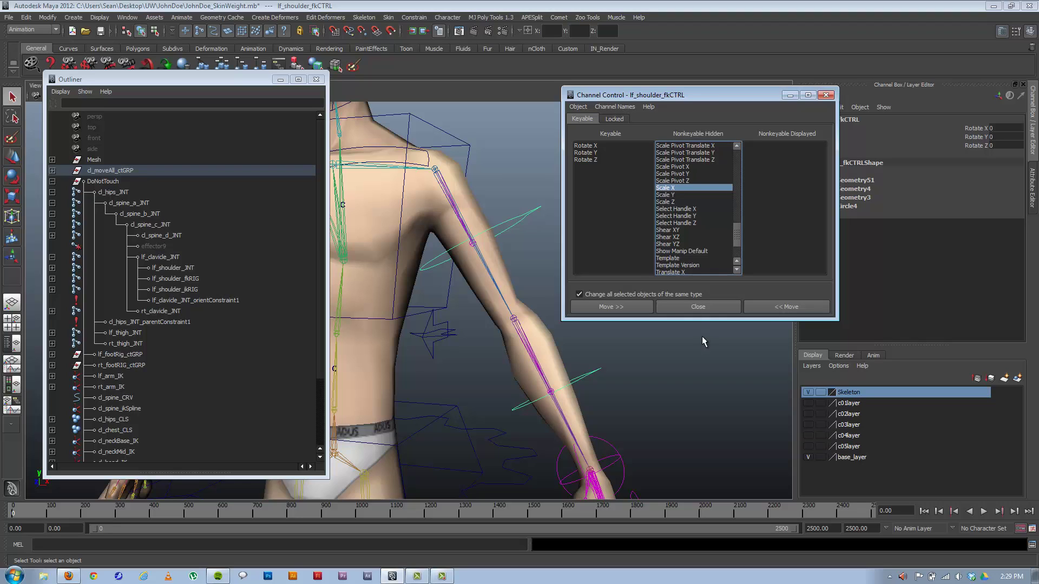
click(771, 311)
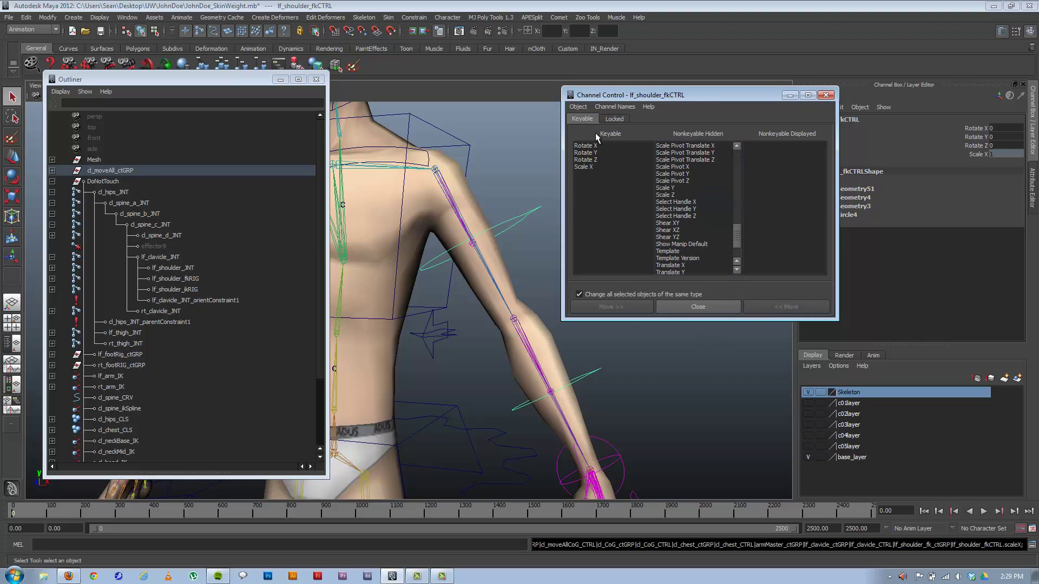
Unlock the shoulder control's Scale X channel in the Channel Box.
click(977, 154)
right_click(977, 154)
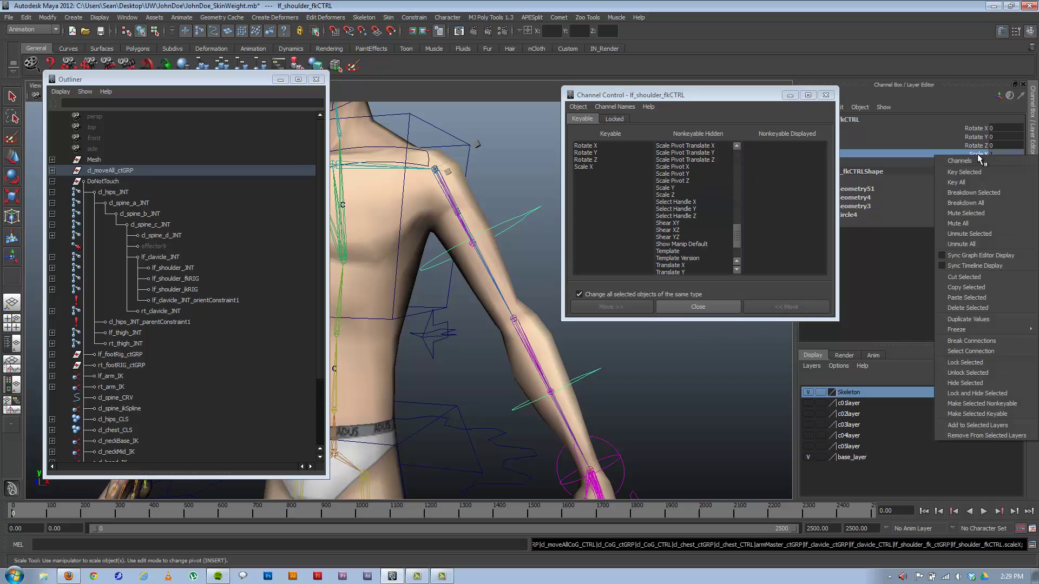
click(985, 374)
click(614, 120)
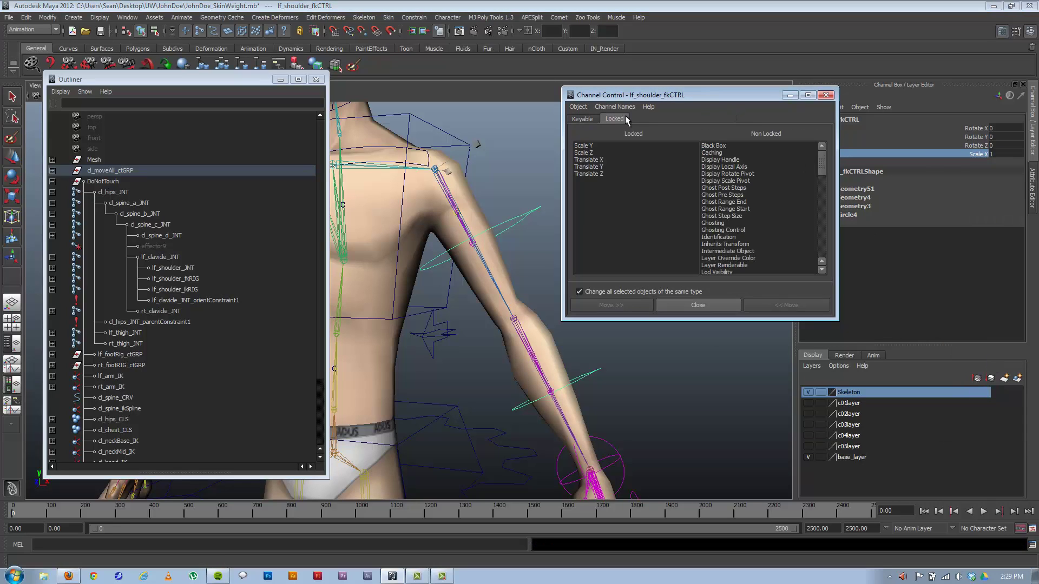
click(581, 120)
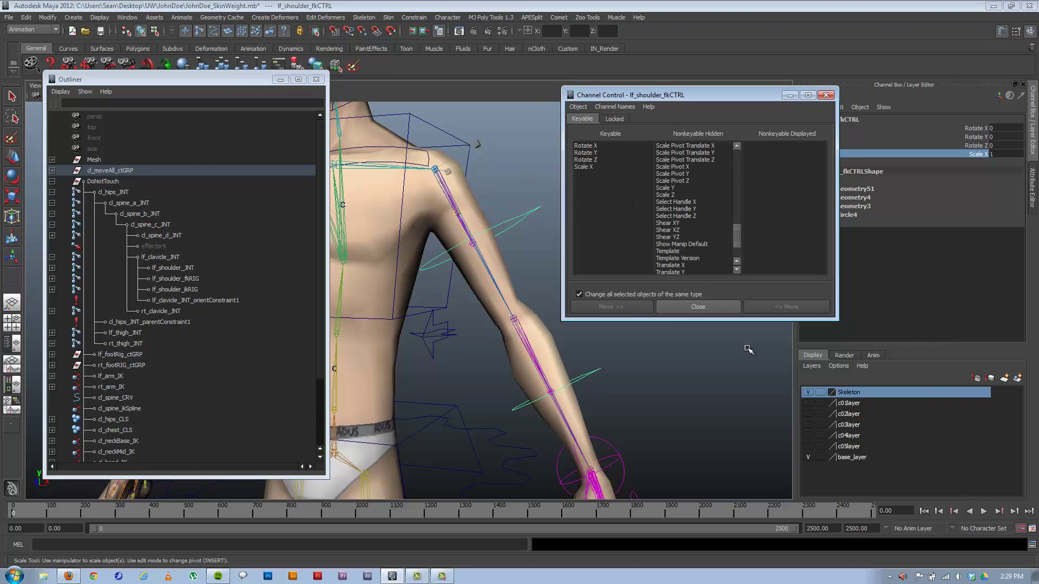
Make Scale X keyable on lf_elbow_fkCTRL.
key(q)
click(600, 371)
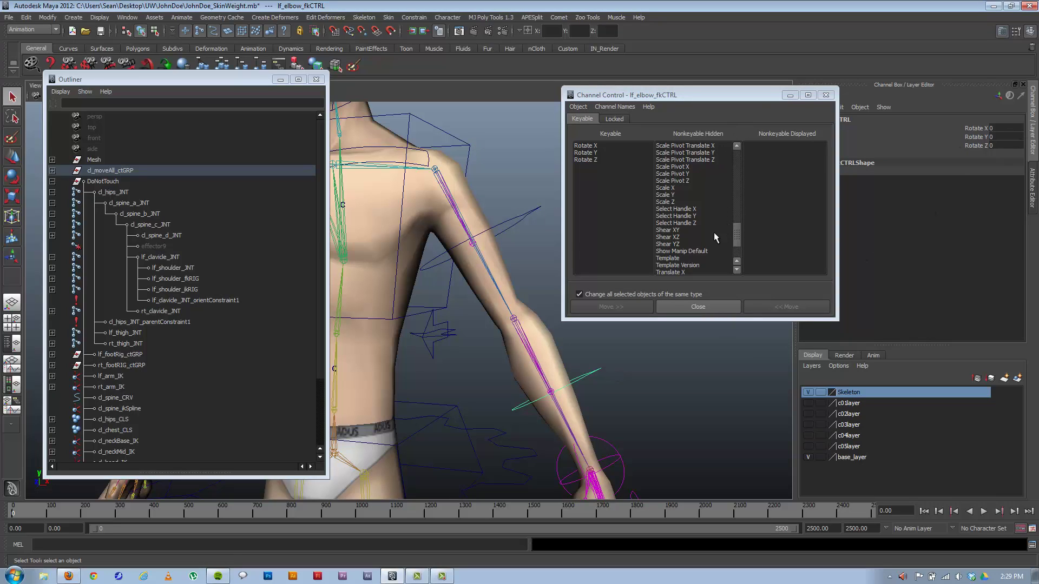
click(671, 187)
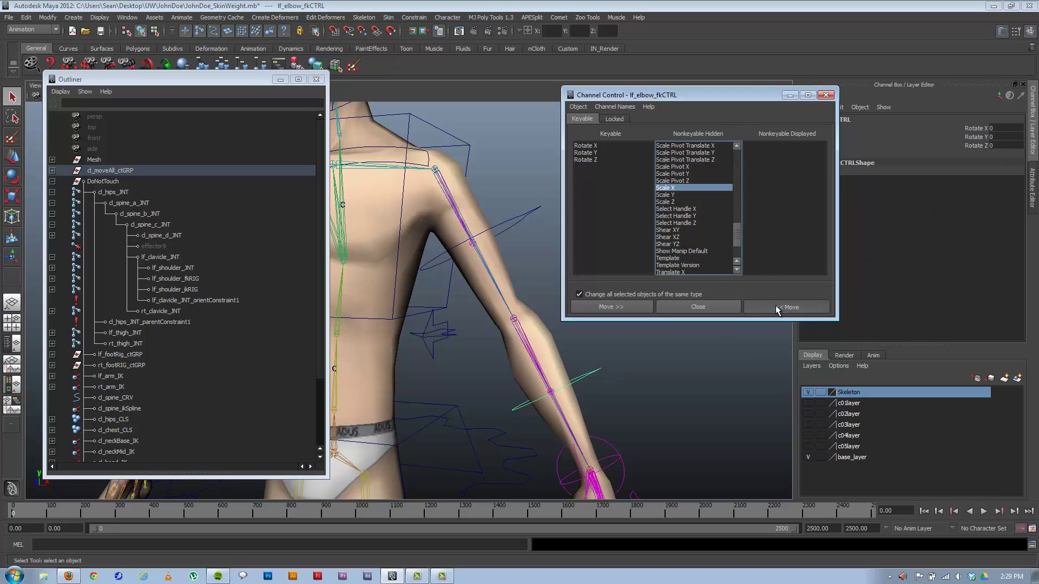
click(784, 306)
Make Scale X keyable on rt_shoulder_fkCTRL and rt_elbow_fkCTRL.
click(280, 79)
alt+drag(324, 287, 255, 256)
click(257, 241)
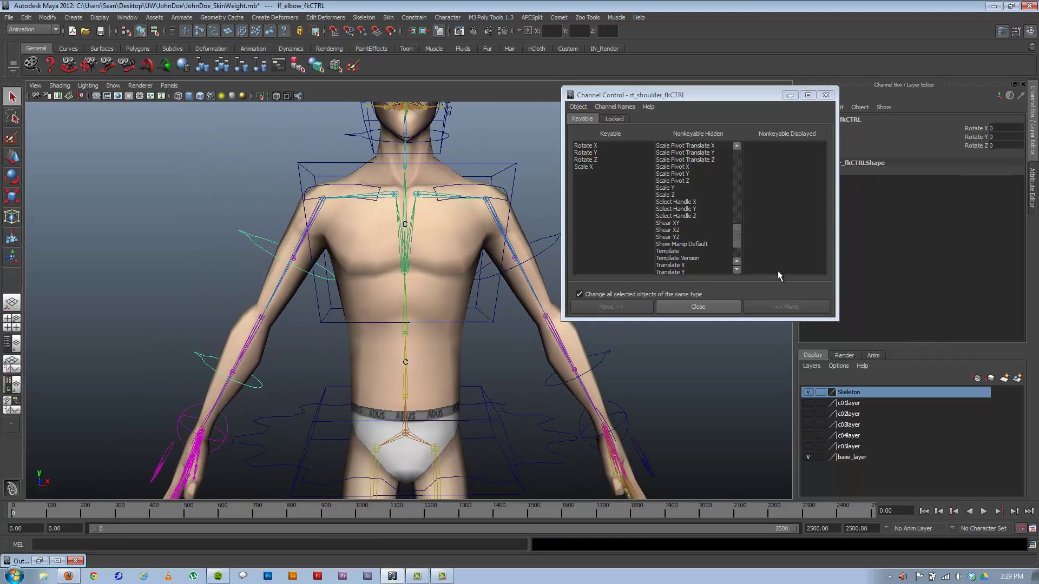
click(671, 188)
click(786, 306)
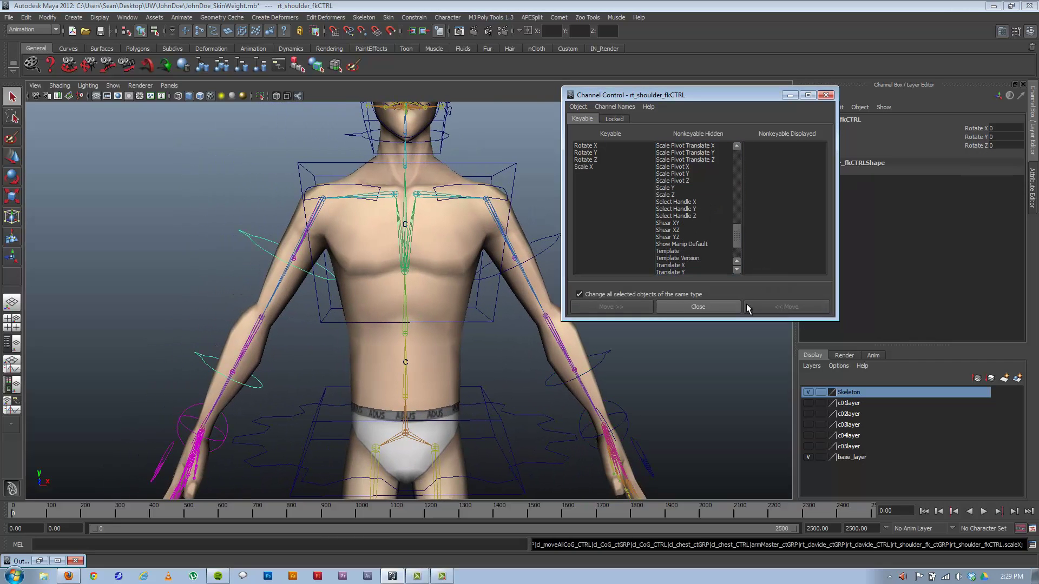
click(206, 356)
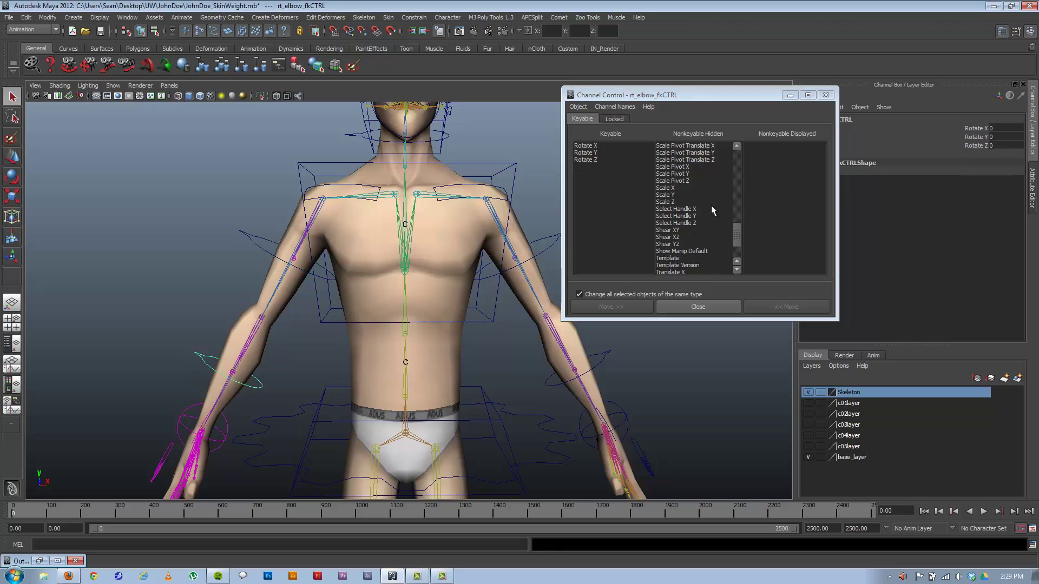
click(671, 189)
click(786, 306)
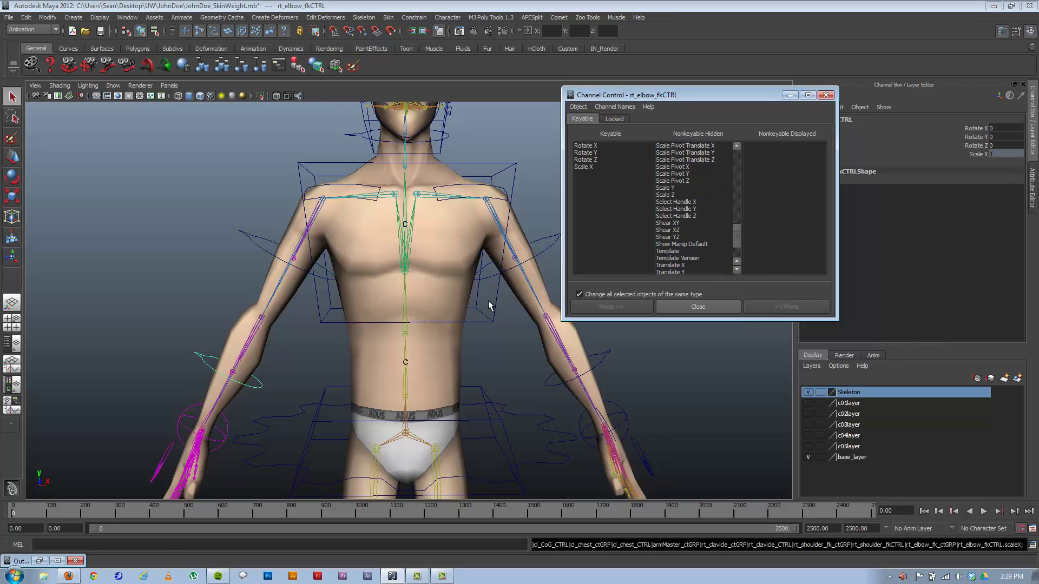
alt+drag(489, 306, 463, 297)
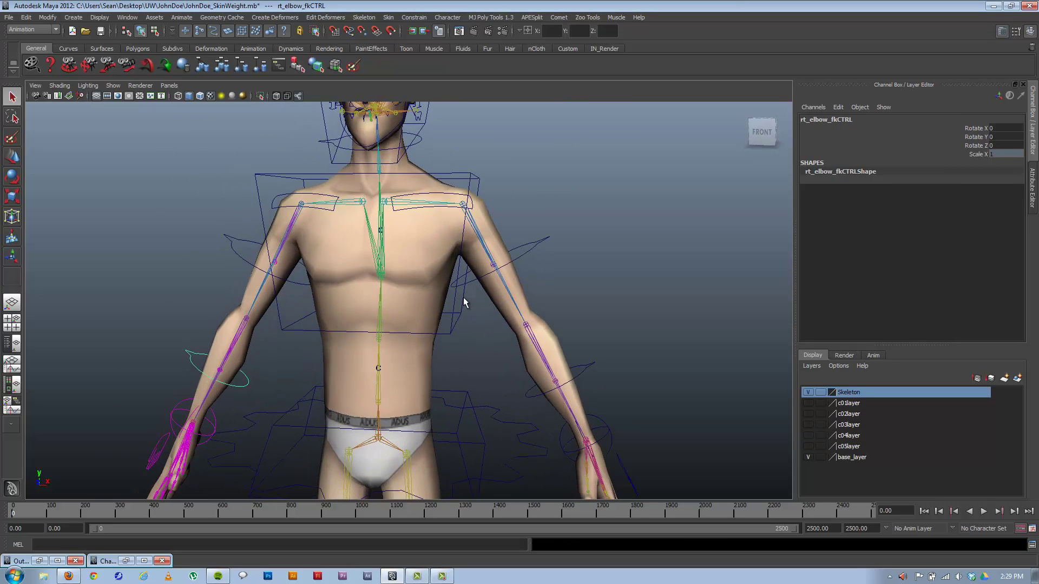
Restore the Outliner, test-scale lf_shoulder_fkCTRL in X, then undo the scaling.
click(40, 561)
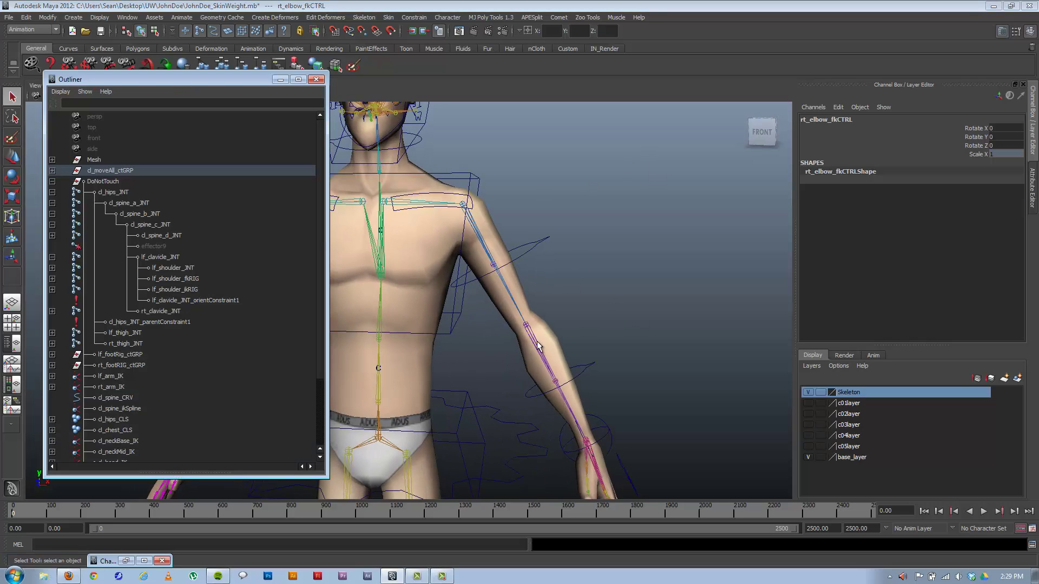
click(537, 242)
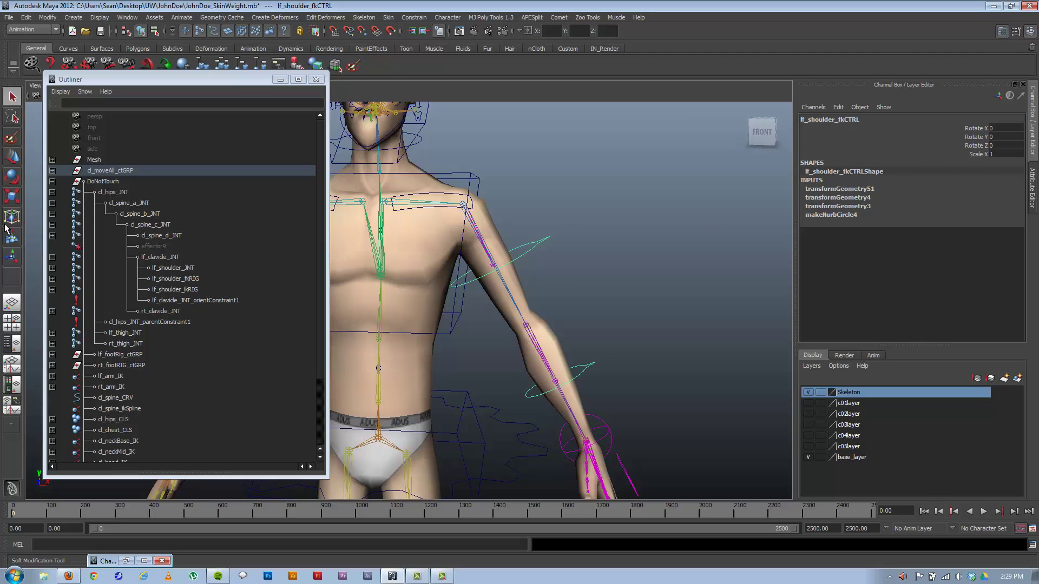
key(w)
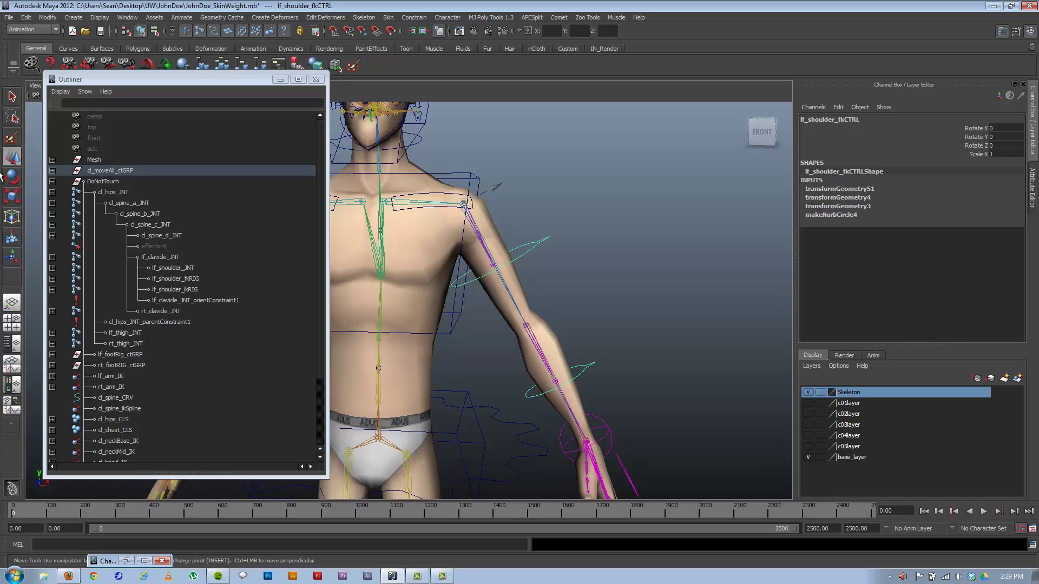
key(r)
drag(454, 250, 482, 234)
key(ctrl+z)
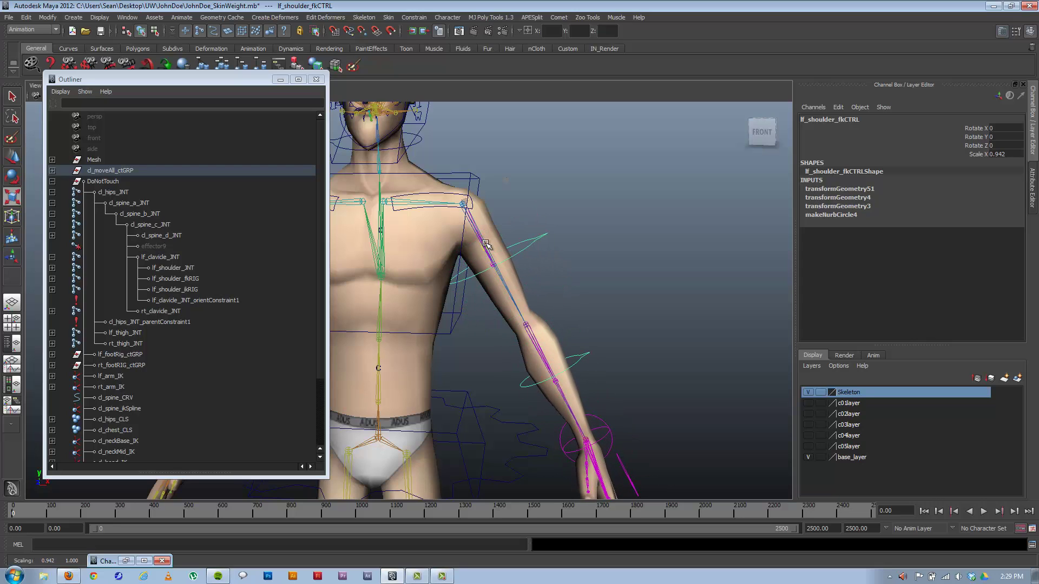
alt+middle_drag(533, 319, 626, 284)
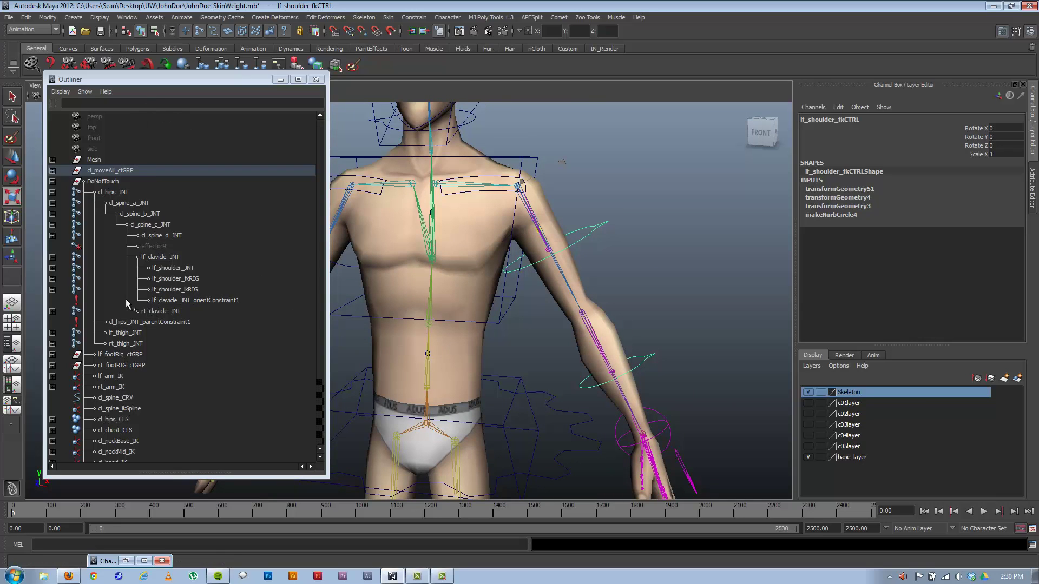
Expand lf_elbow_fkRIG under lf_shoulder_fkRIG and reselect lf_shoulder_fkCTRL.
click(190, 278)
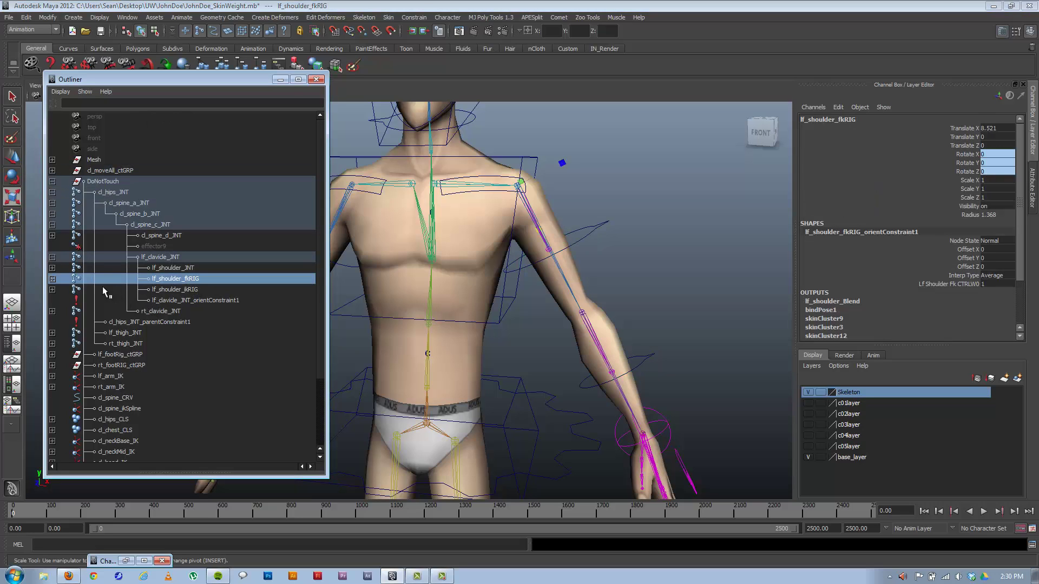
click(53, 290)
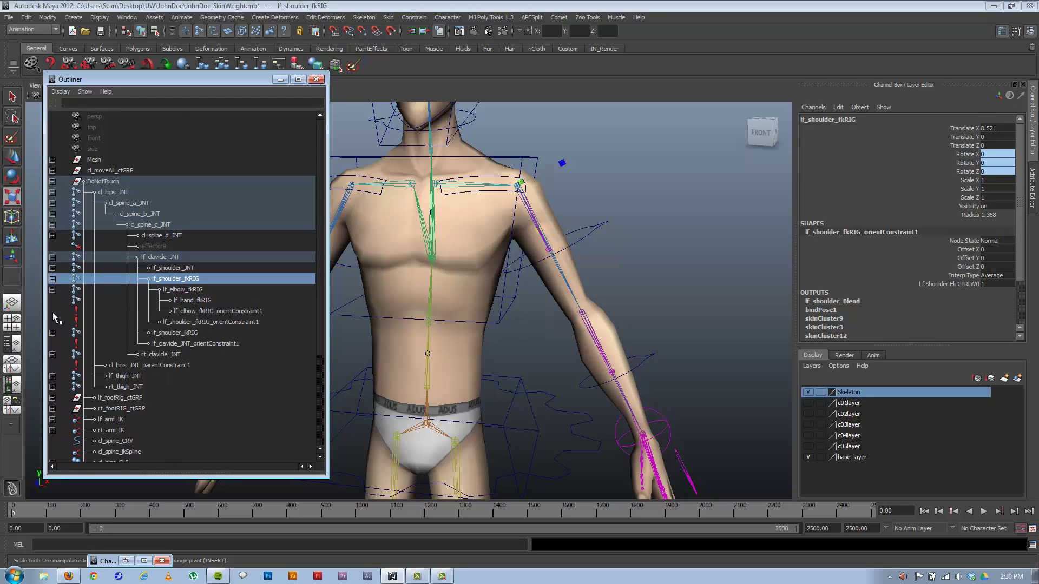
click(604, 219)
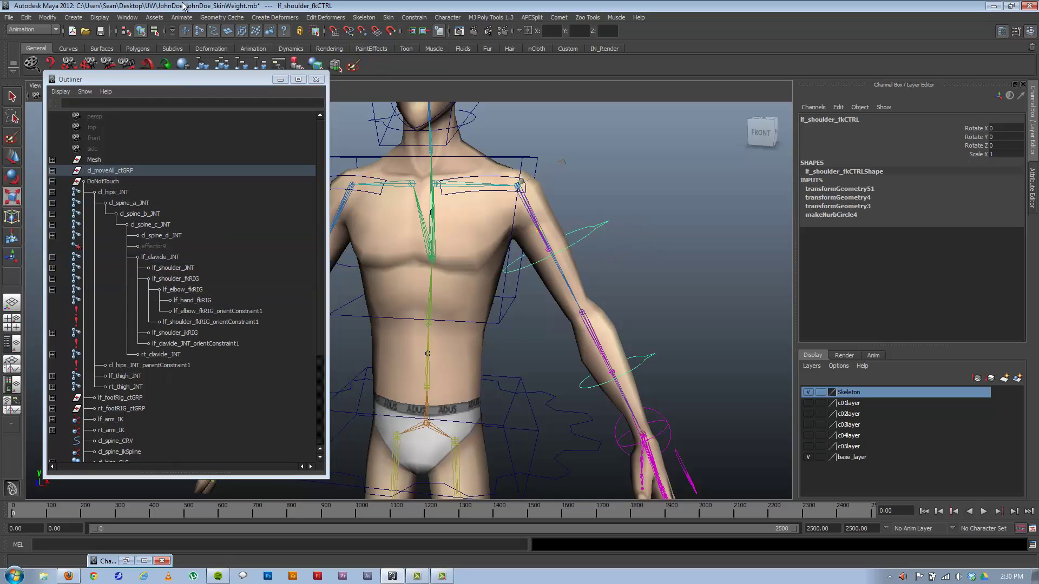
click(124, 18)
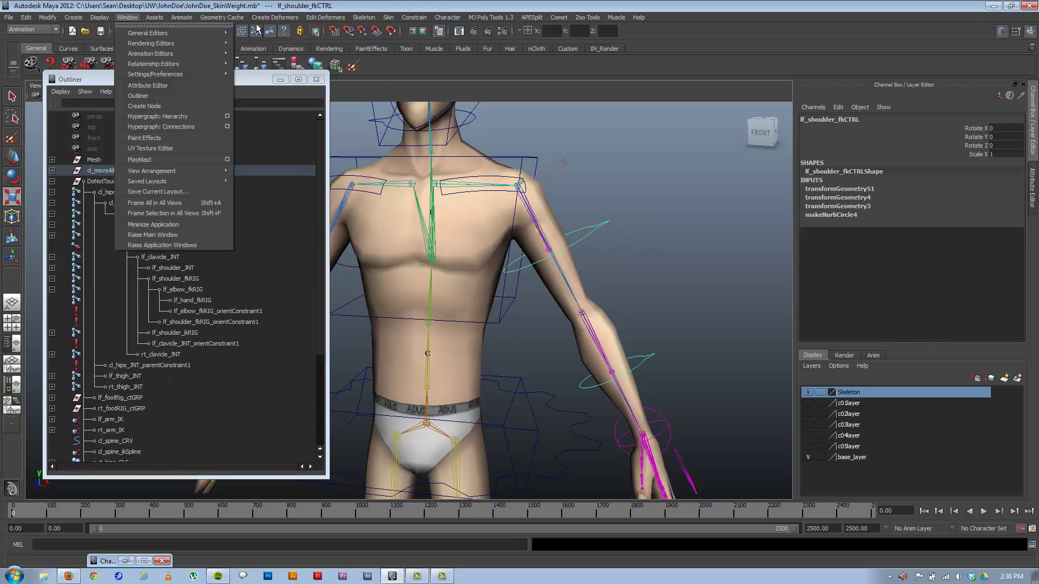
Open the Connection Editor and load lf_shoulder_fkRIG as the target.
mouse_move(171, 36)
click(273, 59)
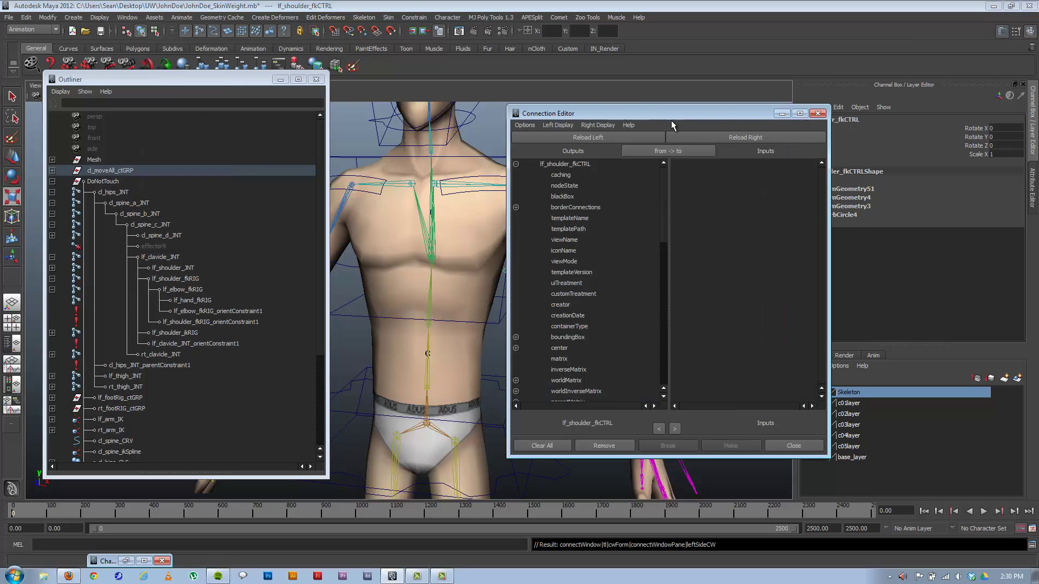
drag(671, 120, 807, 51)
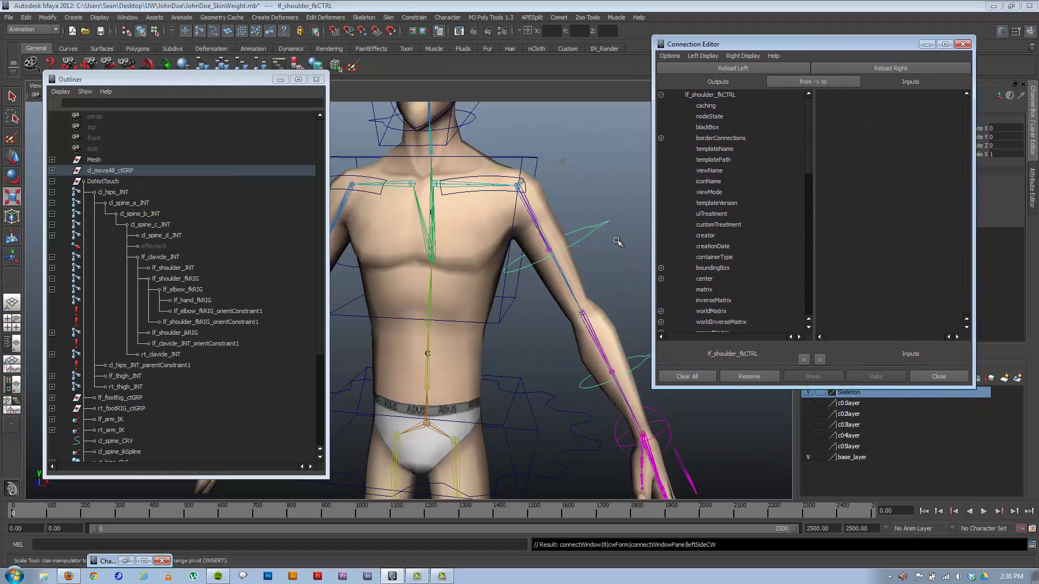
click(179, 281)
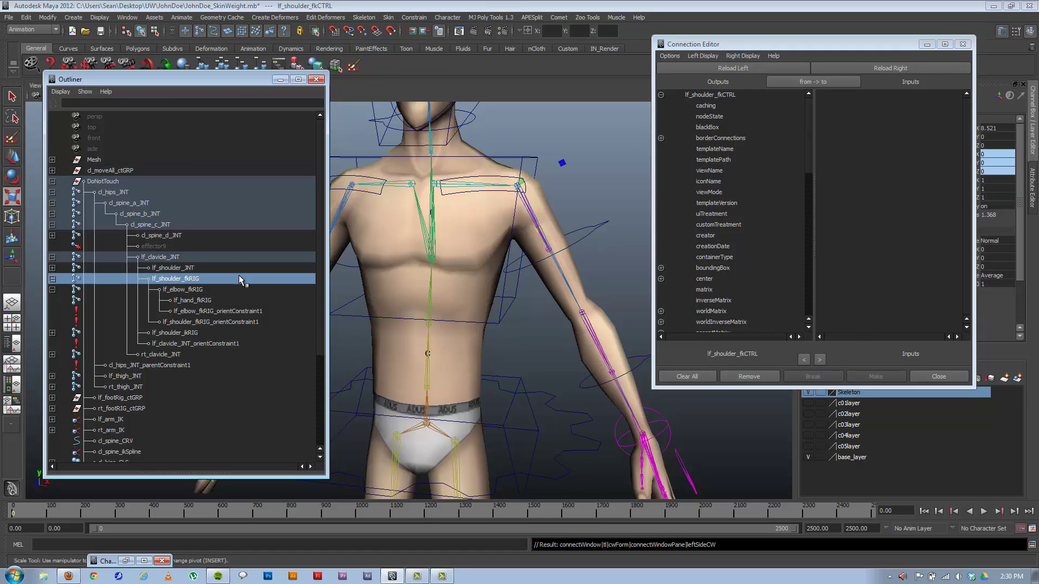
click(890, 67)
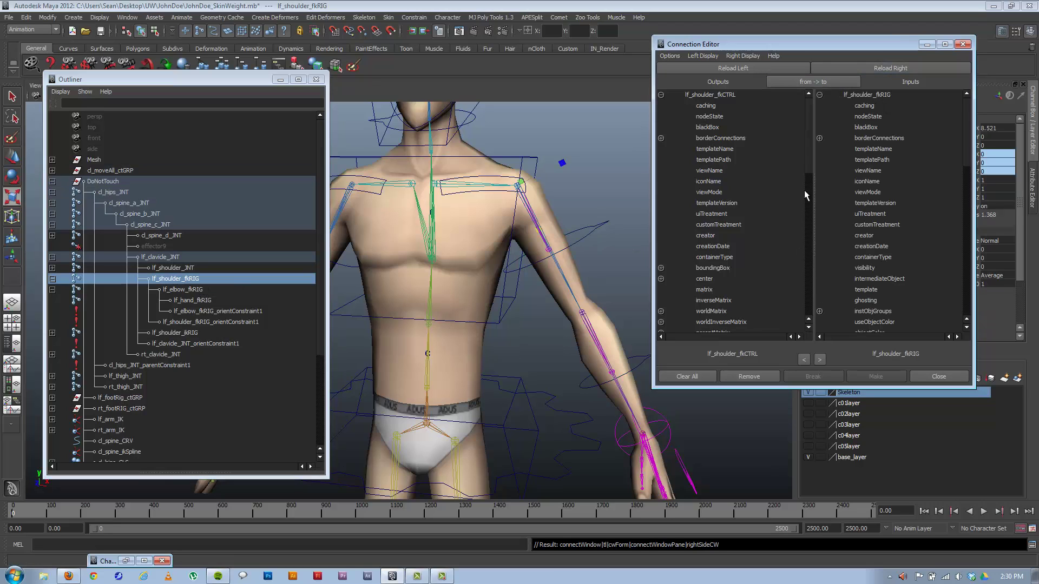
drag(810, 152, 808, 175)
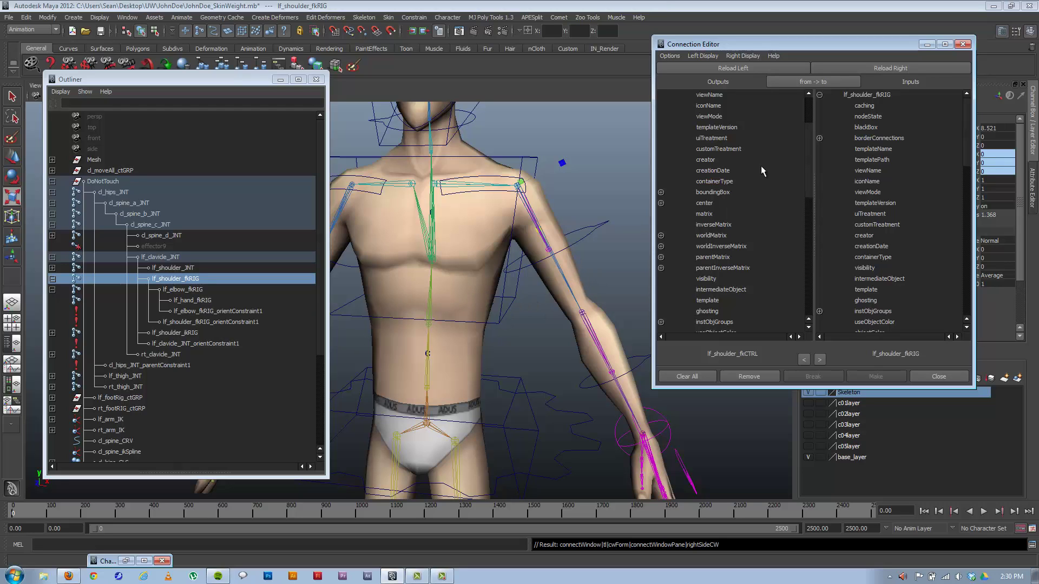
drag(807, 144, 800, 229)
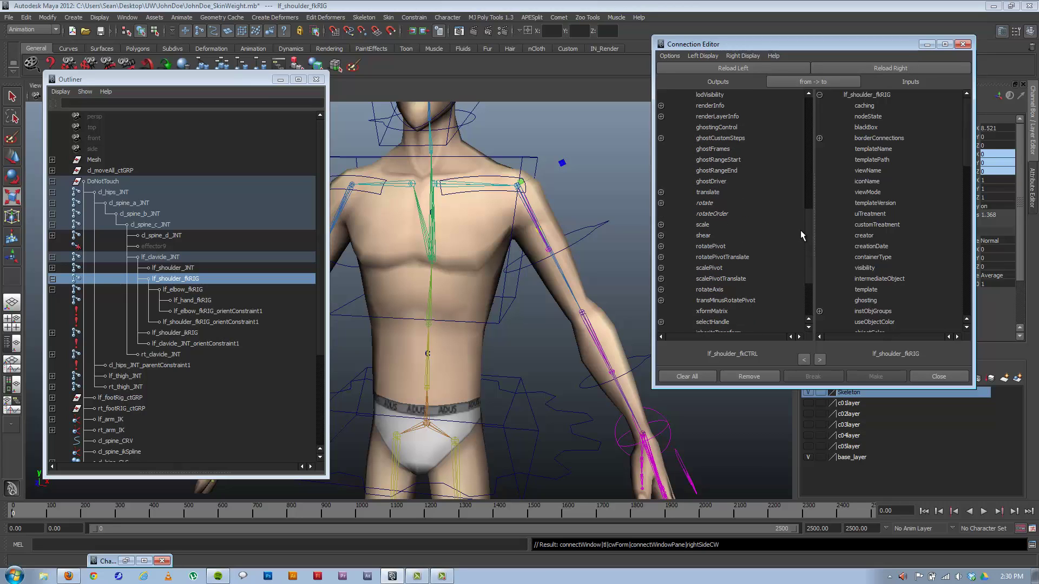
Connect lf_shoulder_fkCTRL scaleX to lf_shoulder_fkRIG scaleX, then load lf_elbow_fkCTRL as source.
click(660, 225)
click(713, 237)
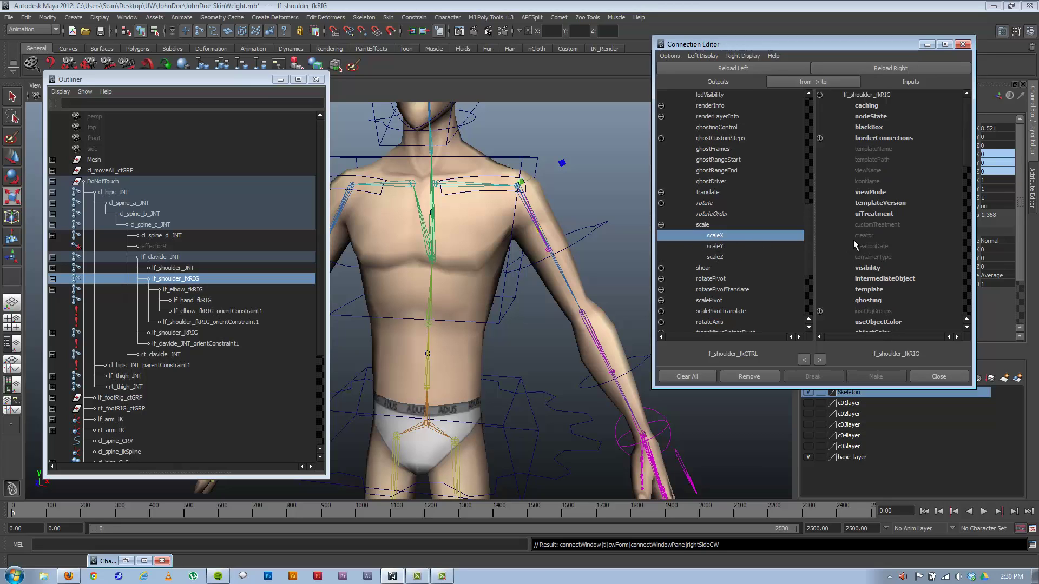
drag(965, 145, 962, 214)
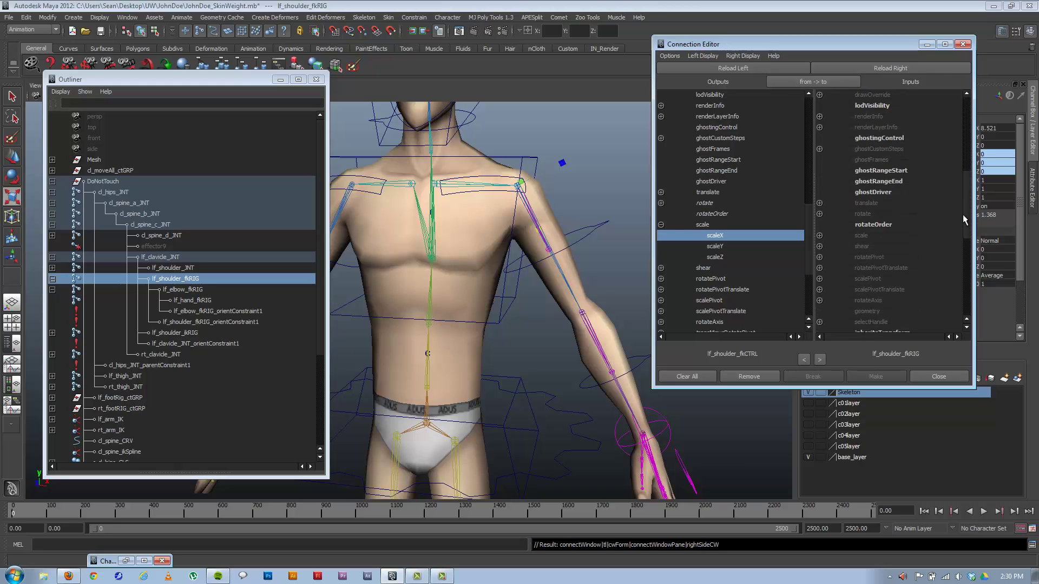
click(819, 235)
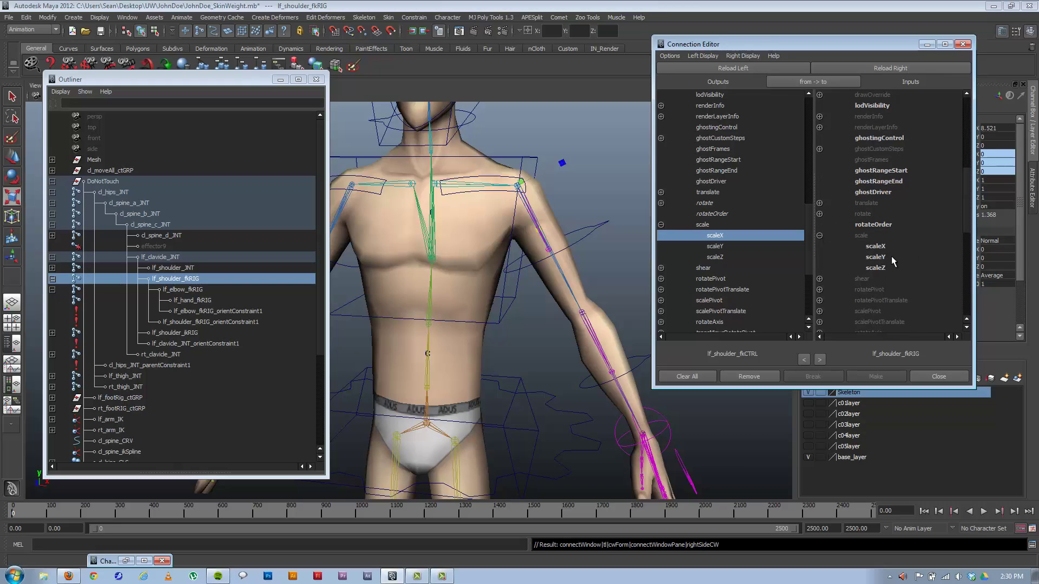
click(876, 248)
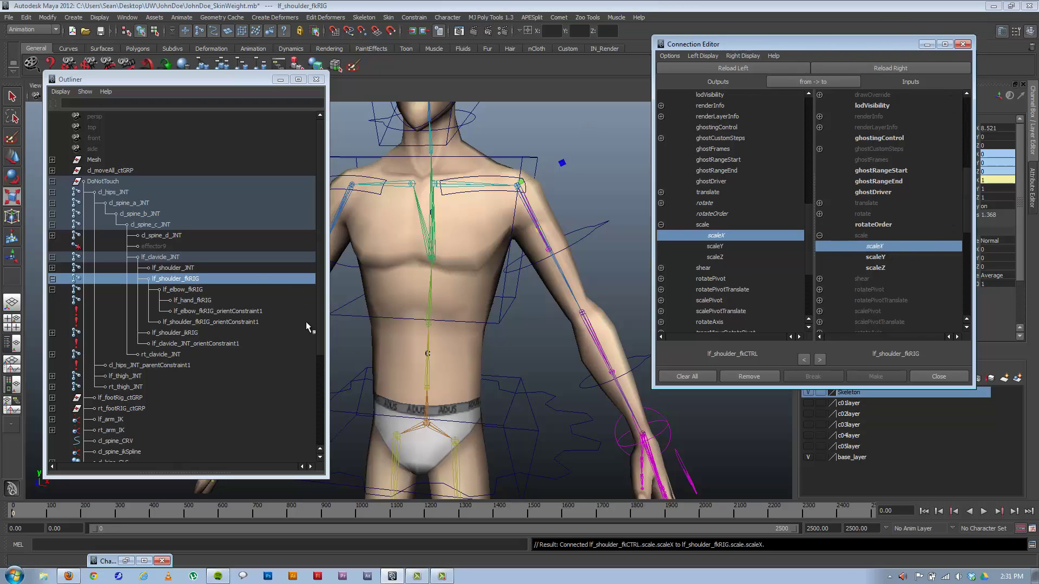
click(623, 366)
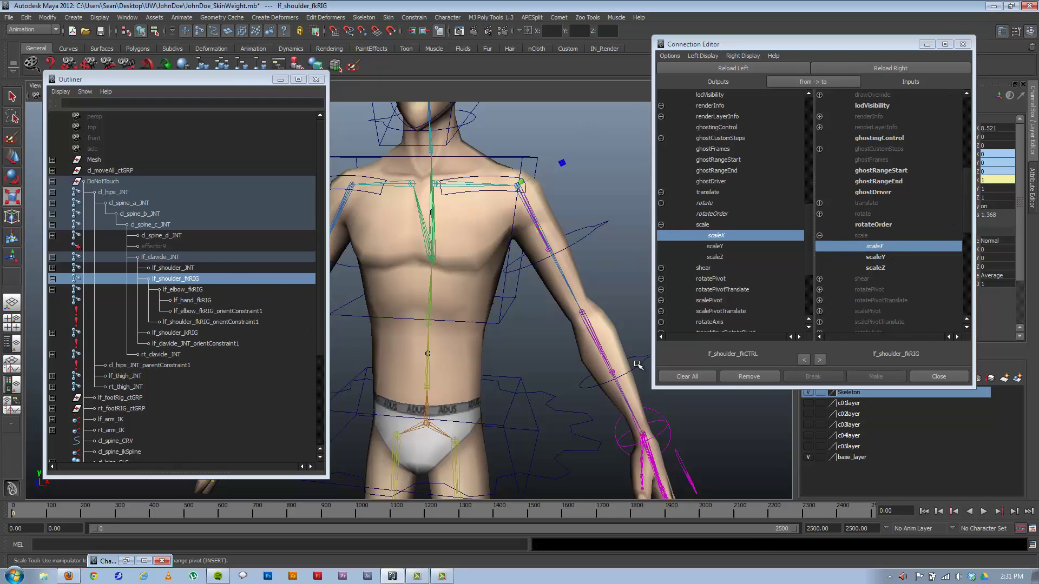
click(733, 68)
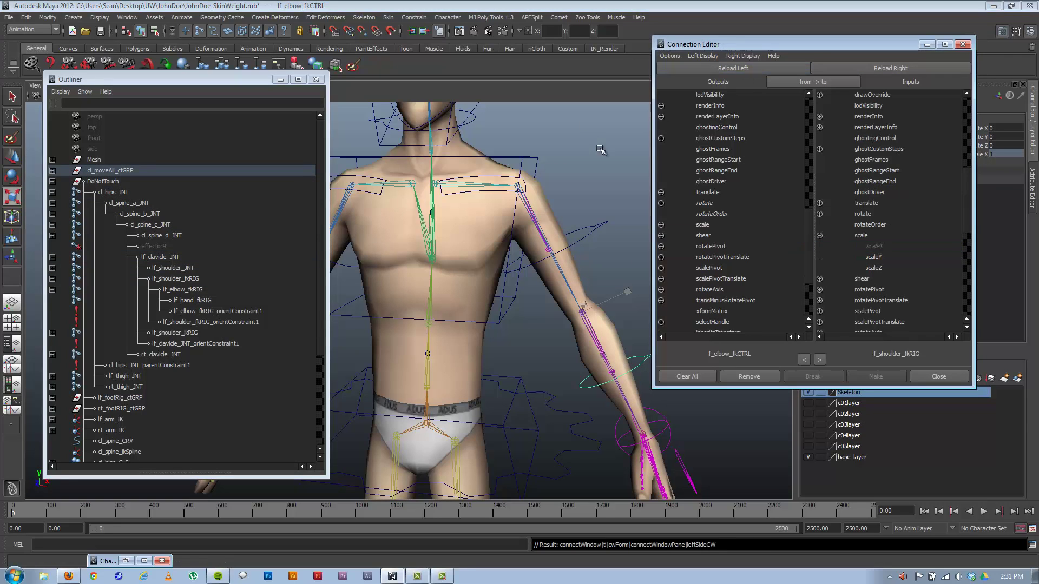
Load lf_elbow_fkRIG as target, connect lf_elbow_fkCTRL scaleX to its scaleX, and minimize the editor.
click(184, 290)
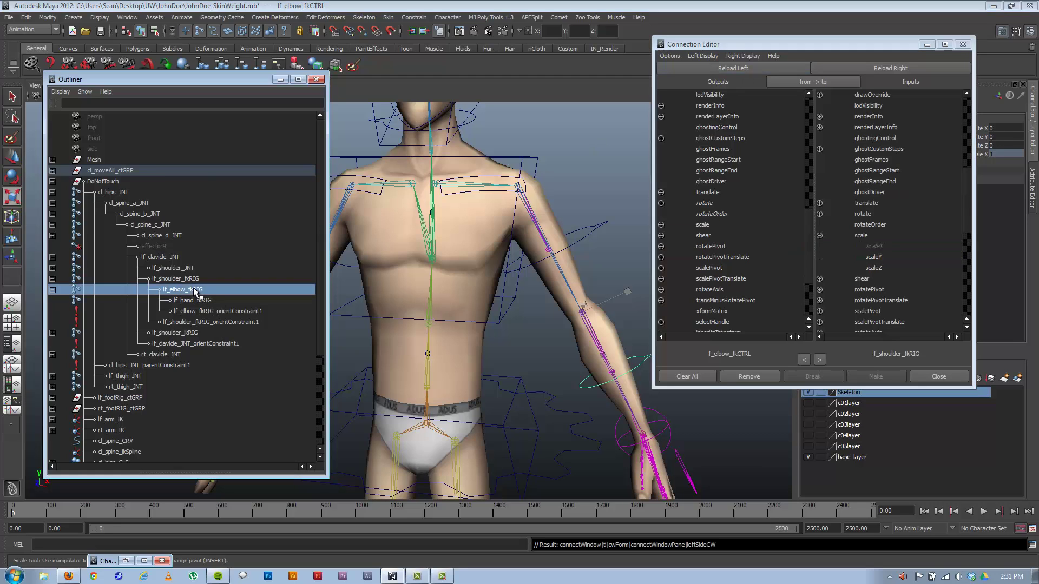
click(898, 68)
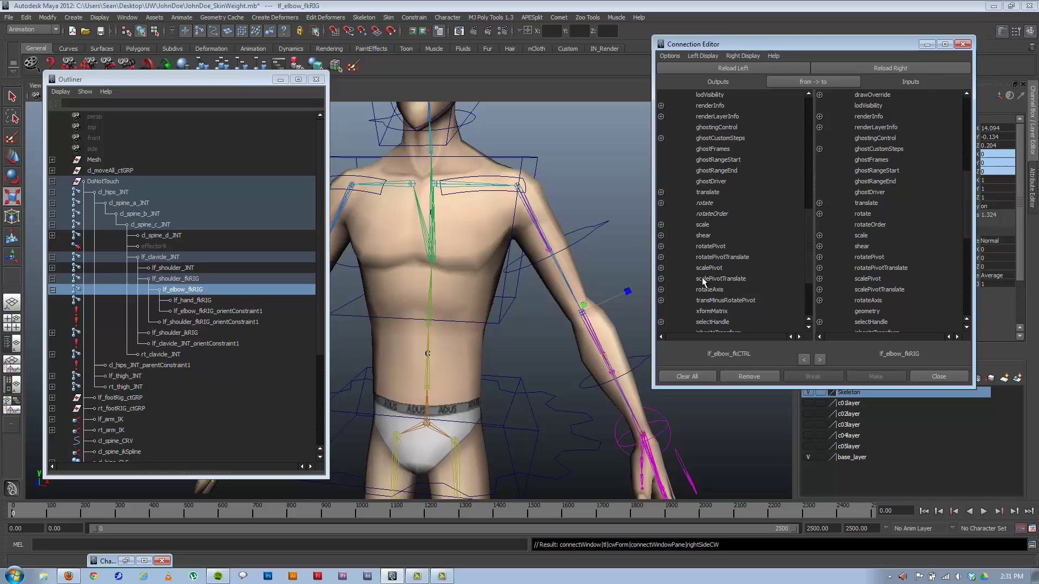
click(660, 225)
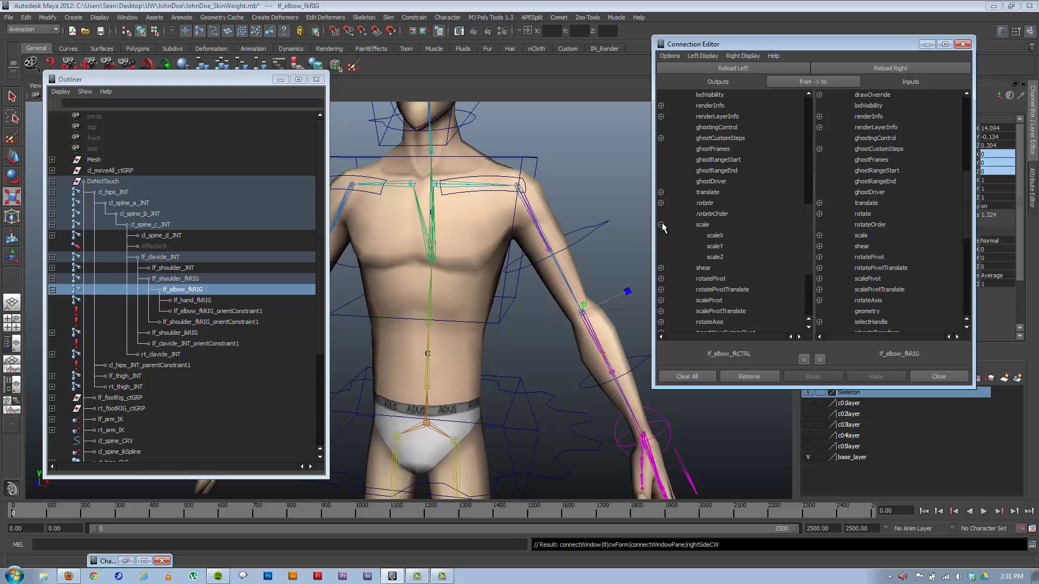
click(715, 235)
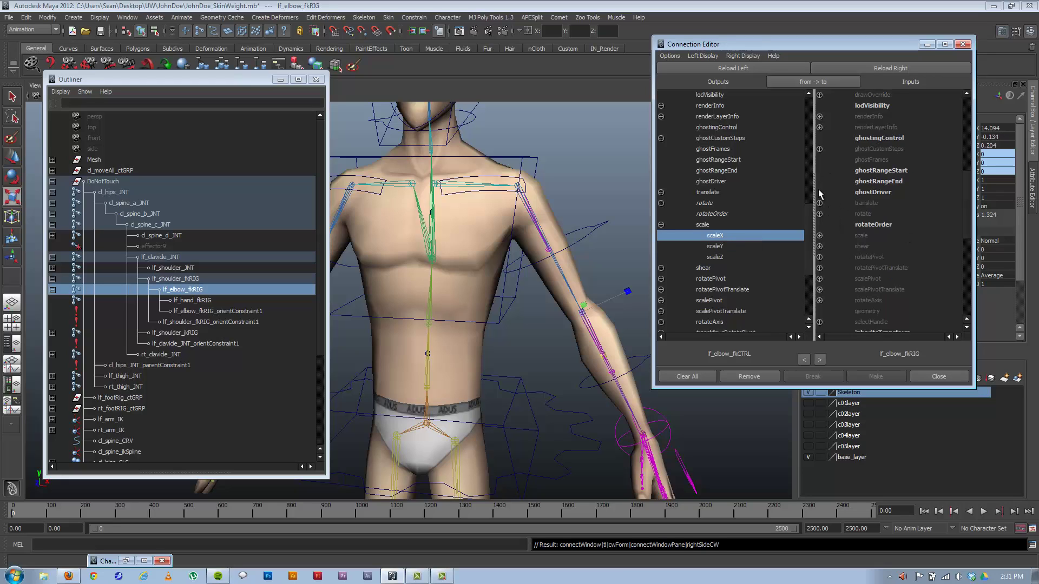
click(819, 236)
click(881, 250)
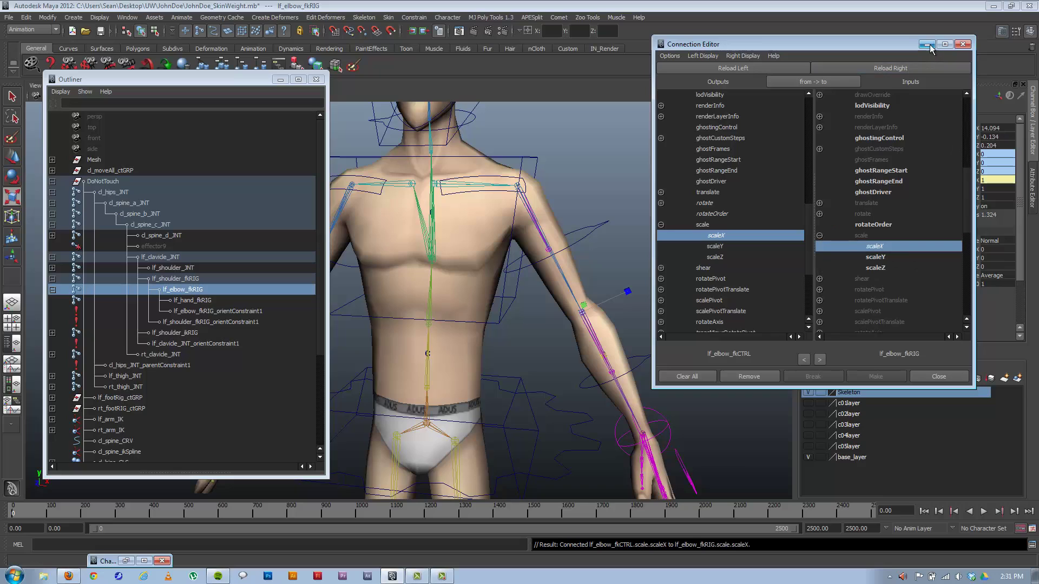
click(927, 44)
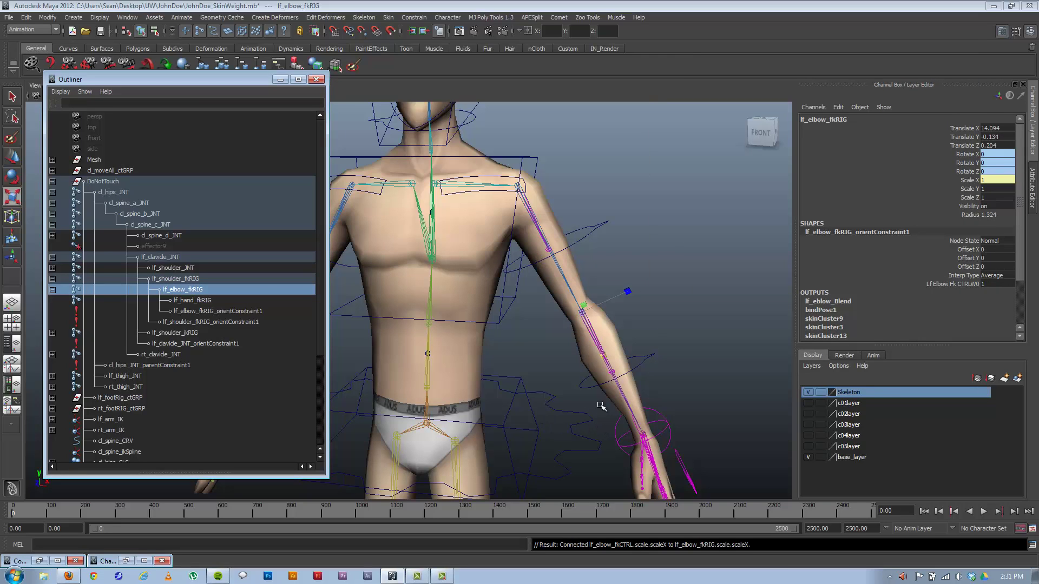
Scale lf_shoulder_fkCTRL's Scale X to 1.365.
alt+middle_drag(626, 292, 593, 257)
click(575, 157)
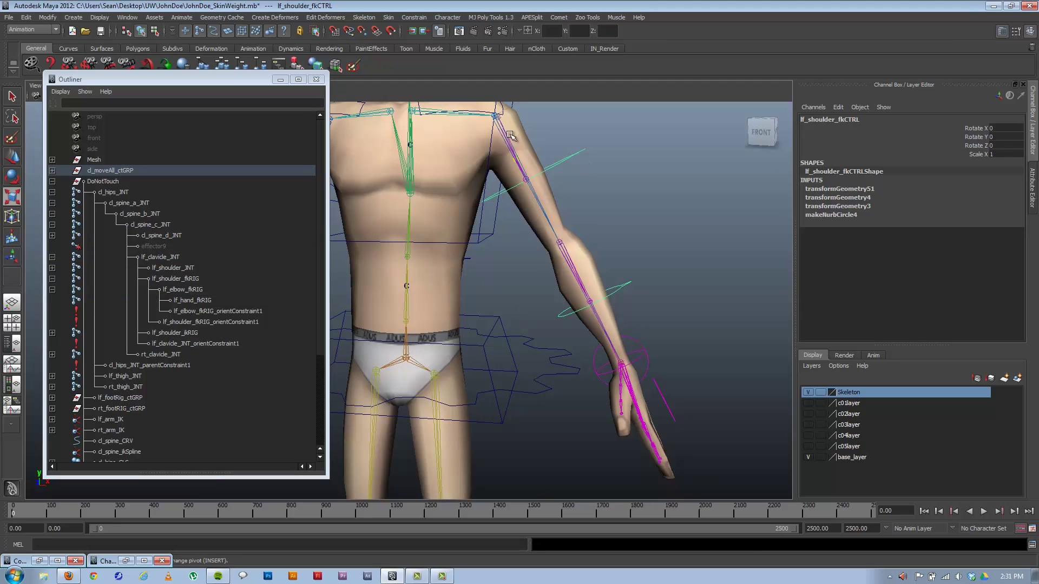
drag(510, 135, 529, 176)
Unlock lf_elbow_fkCTRL's Scale X and stretch it to 1.706.
click(662, 352)
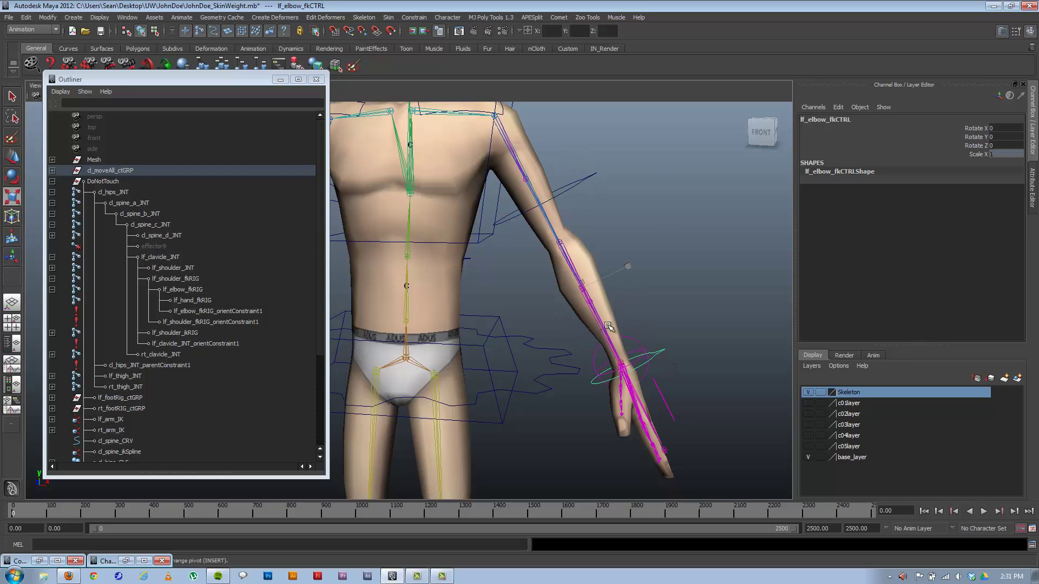
alt+middle_drag(645, 341, 595, 335)
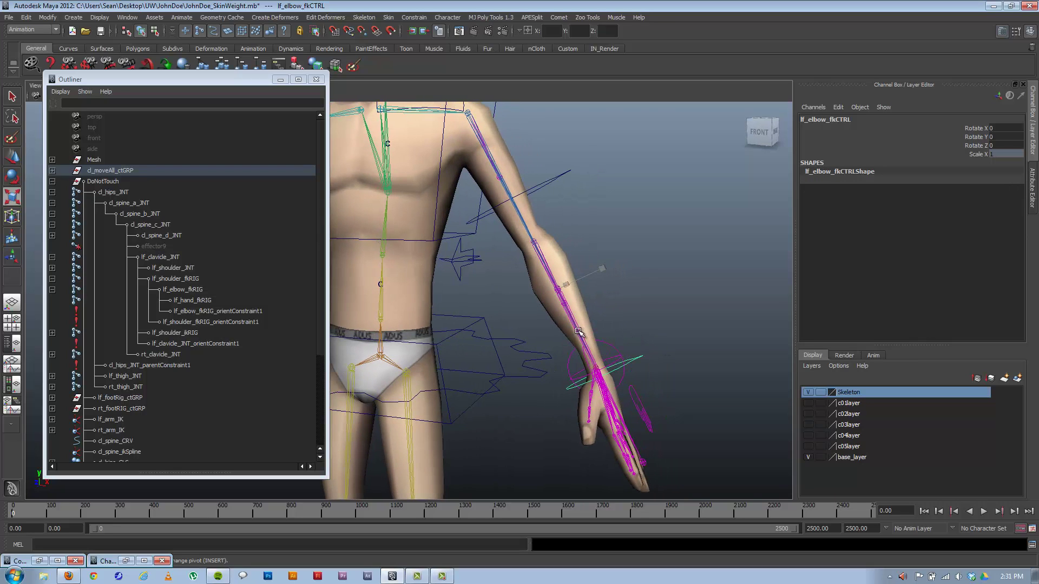
click(586, 331)
key(ctrl+z)
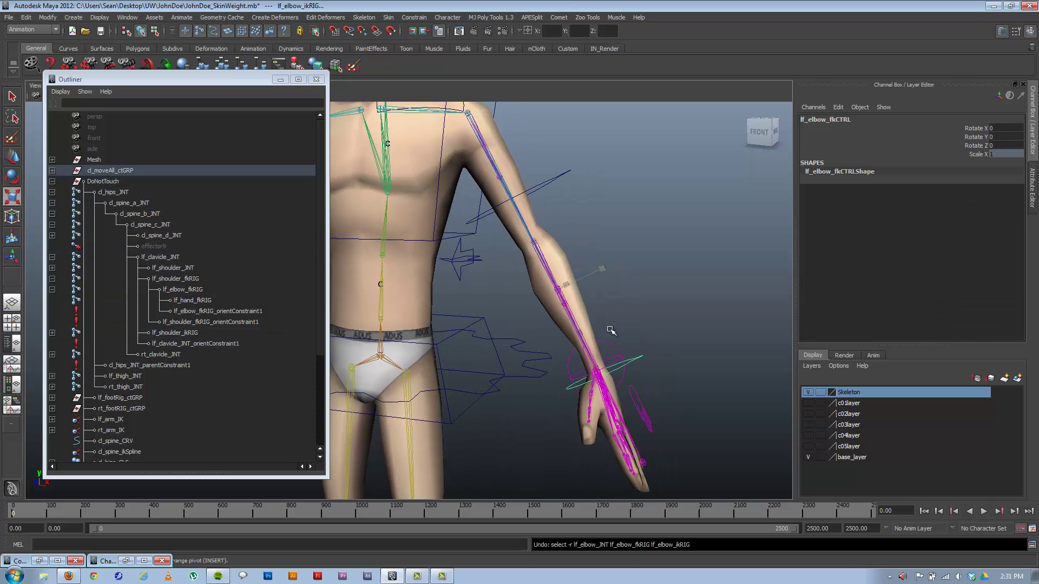
click(988, 154)
right_click(988, 155)
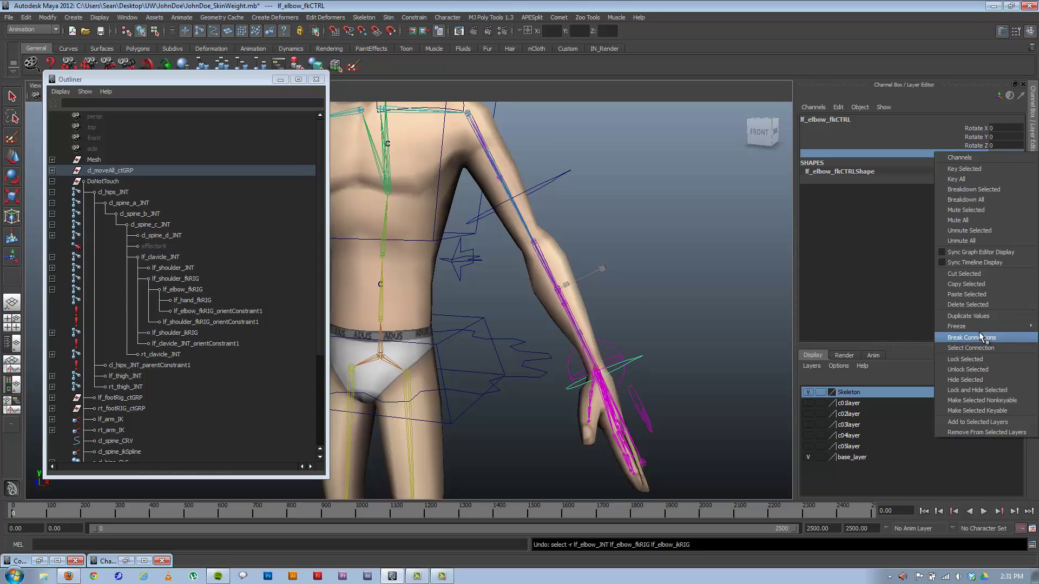
click(966, 369)
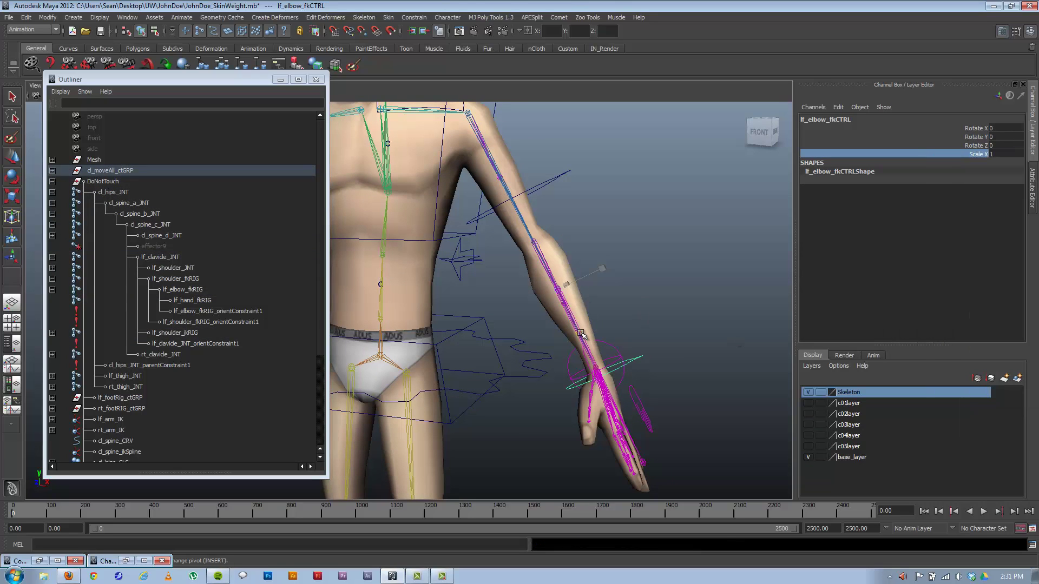
middle_drag(582, 338, 563, 373)
alt+right_drag(563, 373, 503, 302)
alt+middle_drag(503, 301, 583, 331)
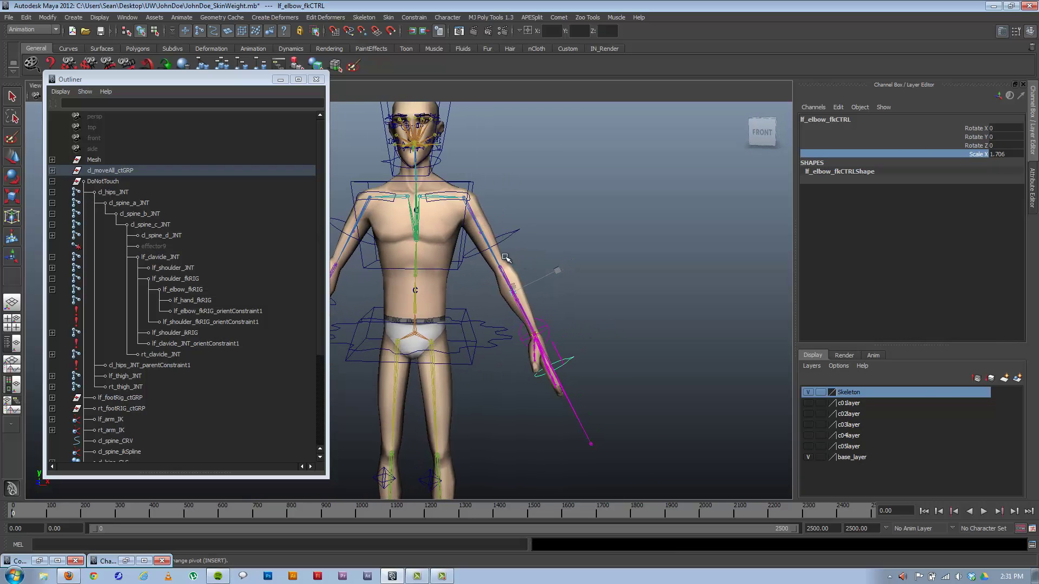
Rotate the shoulder FK control to Rotate Z -44.903 and bend the forearm across the chest.
alt+drag(524, 302, 568, 309)
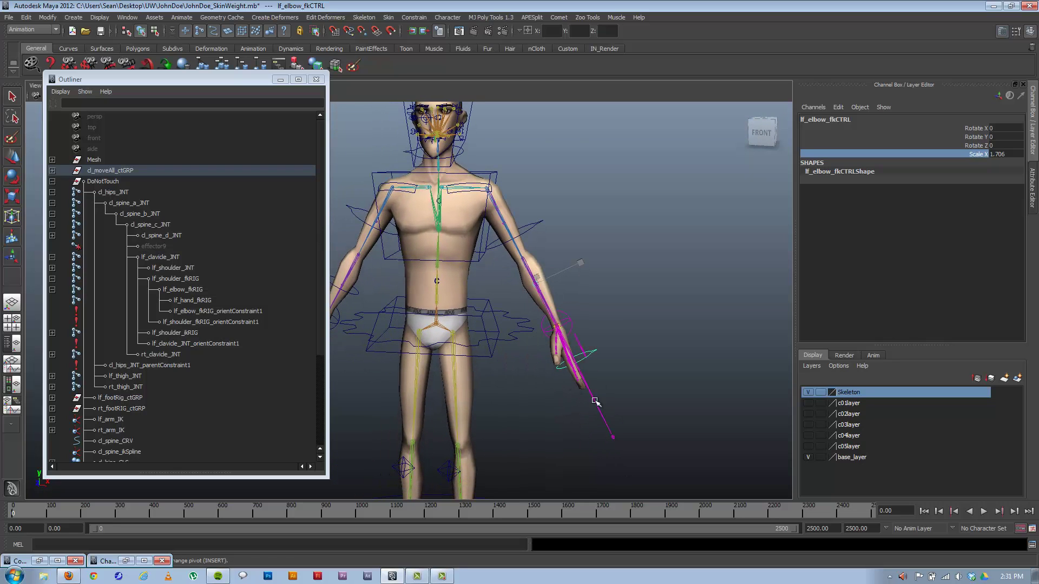
alt+drag(585, 381, 492, 224)
click(560, 234)
key(e)
alt+drag(540, 320, 537, 371)
click(618, 383)
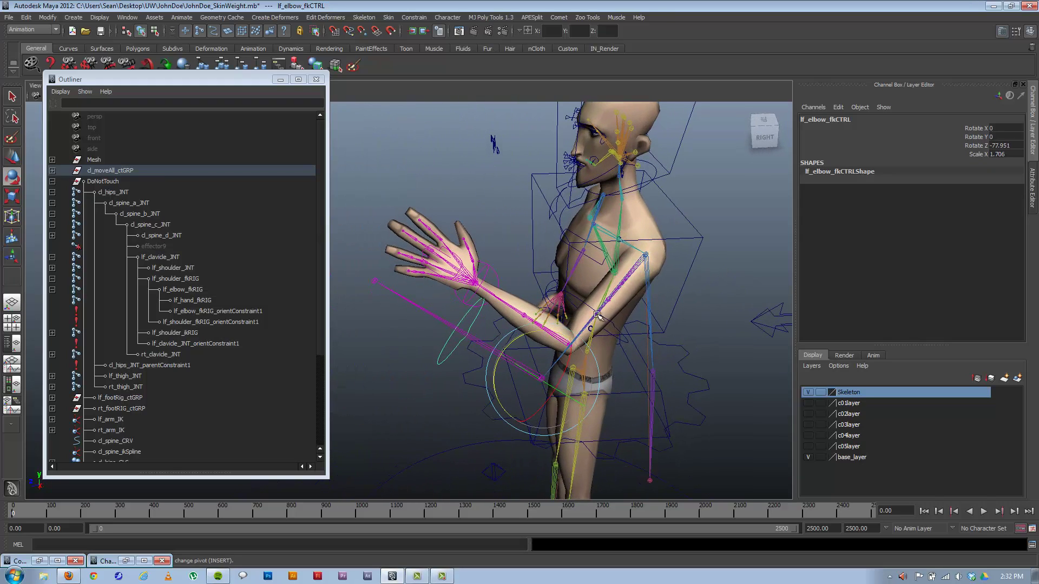
Undo the test rotations, Scale X unlock and scaling, and clear the selection.
alt+drag(493, 340, 621, 307)
key(ctrl+z)
key(ctrl+z)
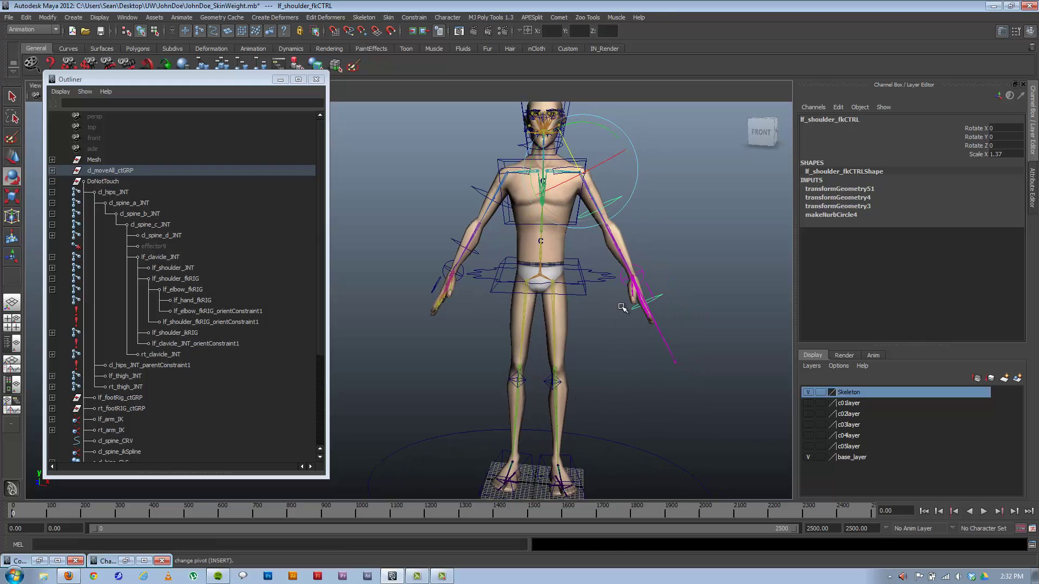
click(622, 307)
key(ctrl+z)
key(ctrl+z)
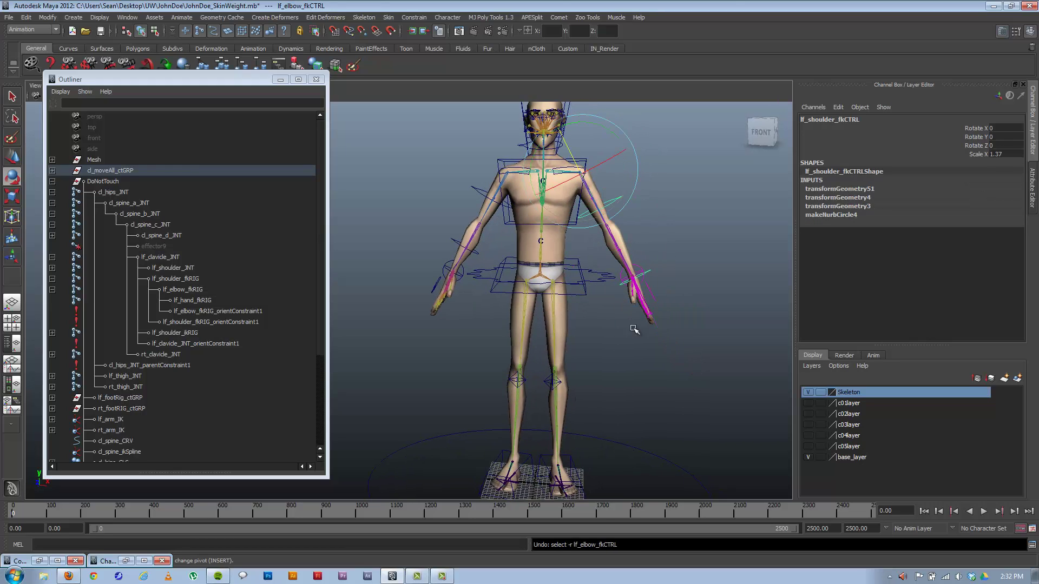
key(ctrl+z)
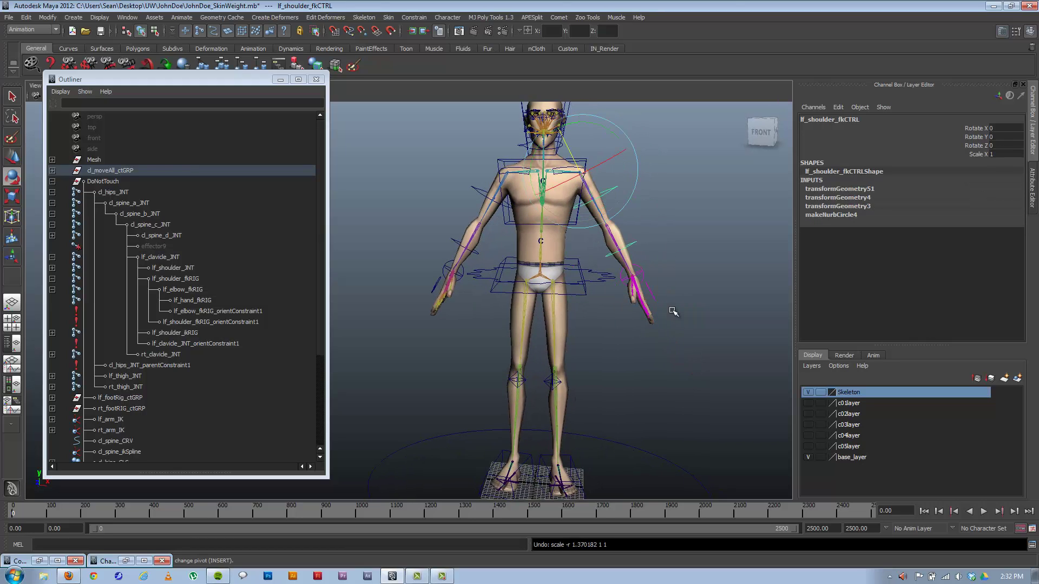
click(684, 268)
alt+drag(608, 189, 573, 295)
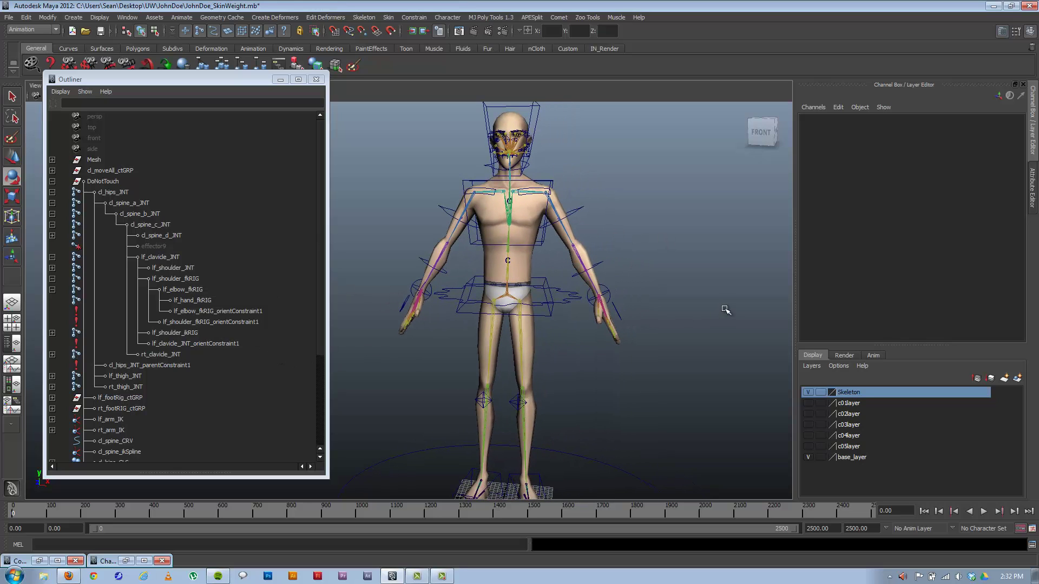
alt+right_drag(603, 281, 655, 292)
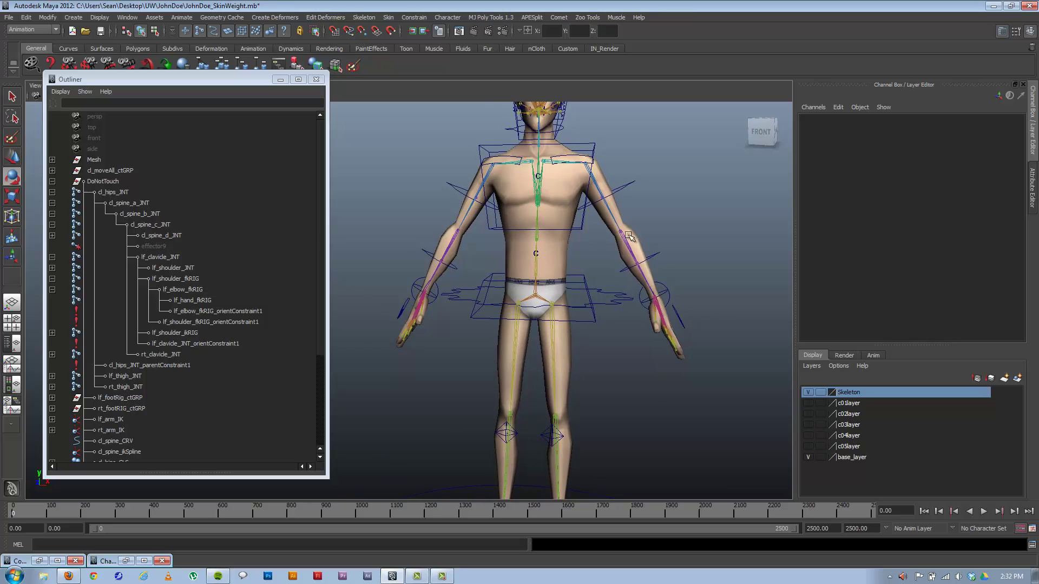
alt+middle_drag(631, 237, 519, 297)
alt+right_drag(520, 298, 608, 312)
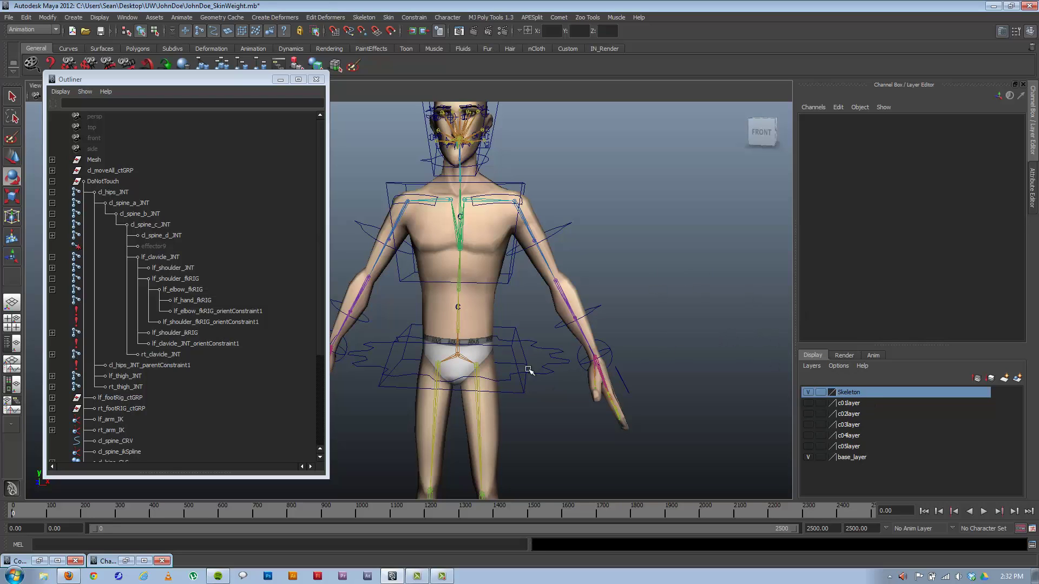
mouse_move(486, 249)
alt+mouse_down()
mouse_move(546, 251)
mouse_move(482, 238)
alt+mouse_up()
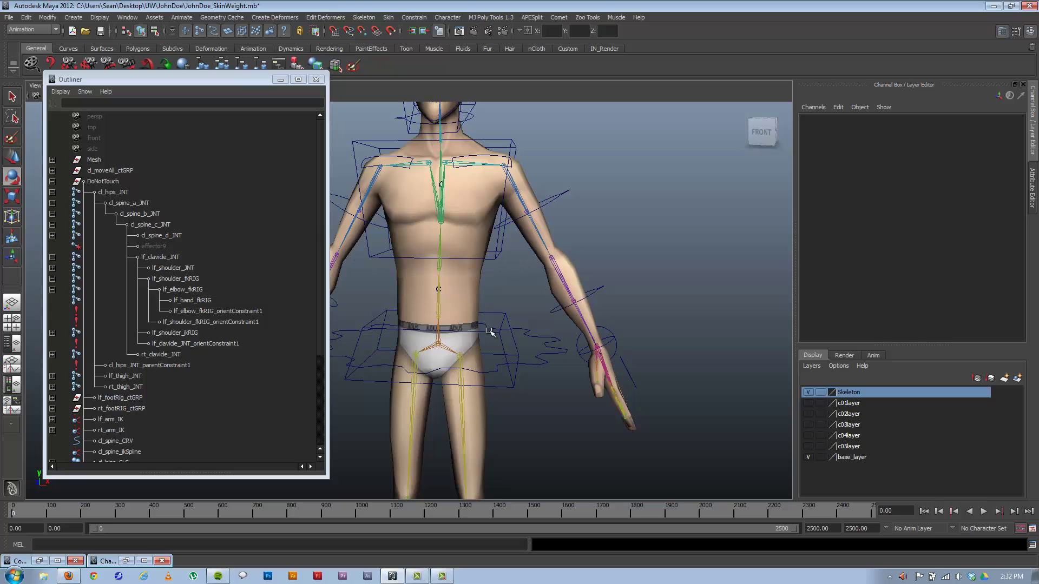
alt+right_drag(498, 323, 620, 325)
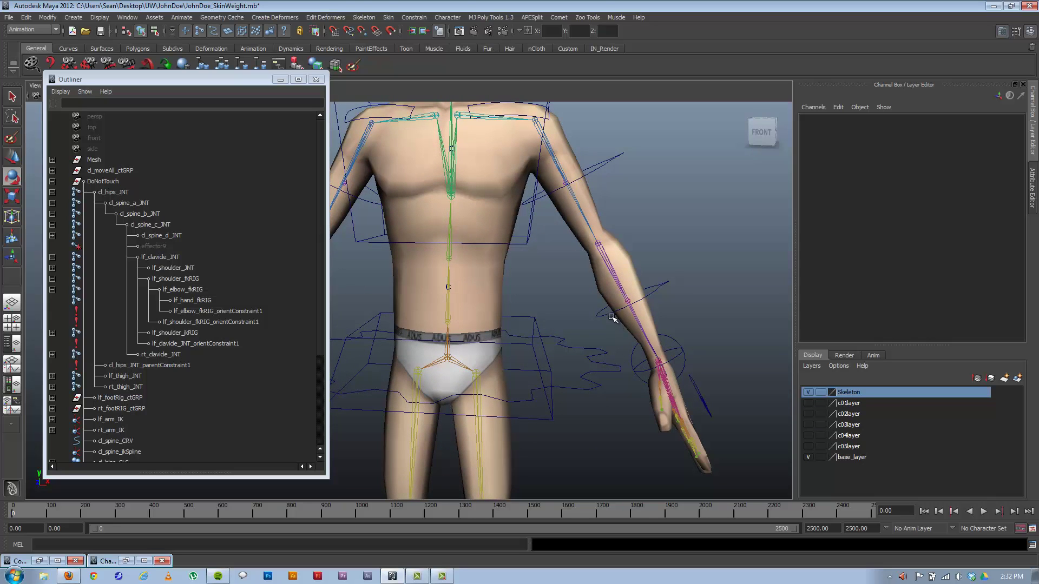
click(679, 352)
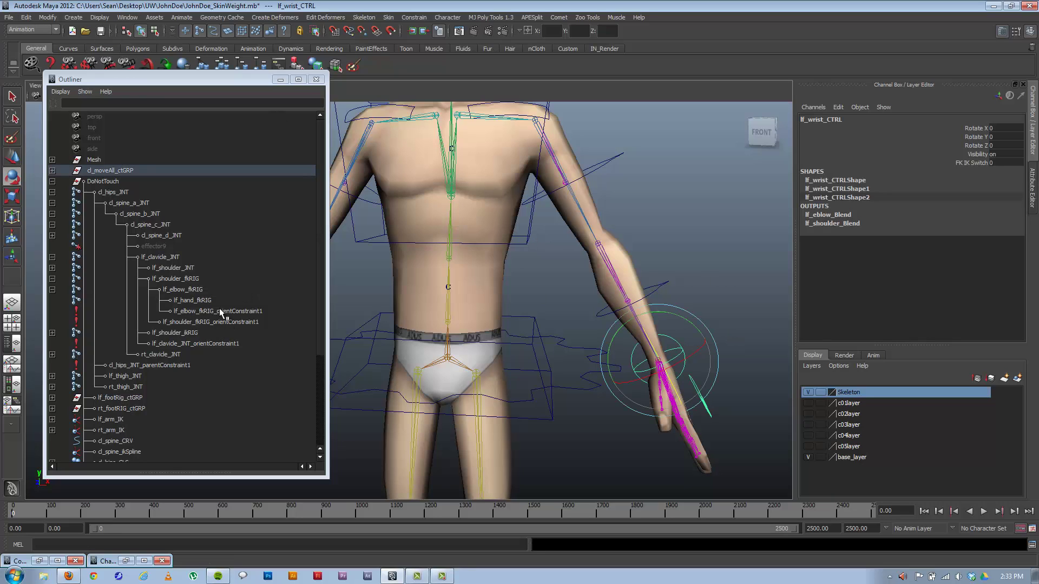
alt+right_drag(529, 317, 568, 324)
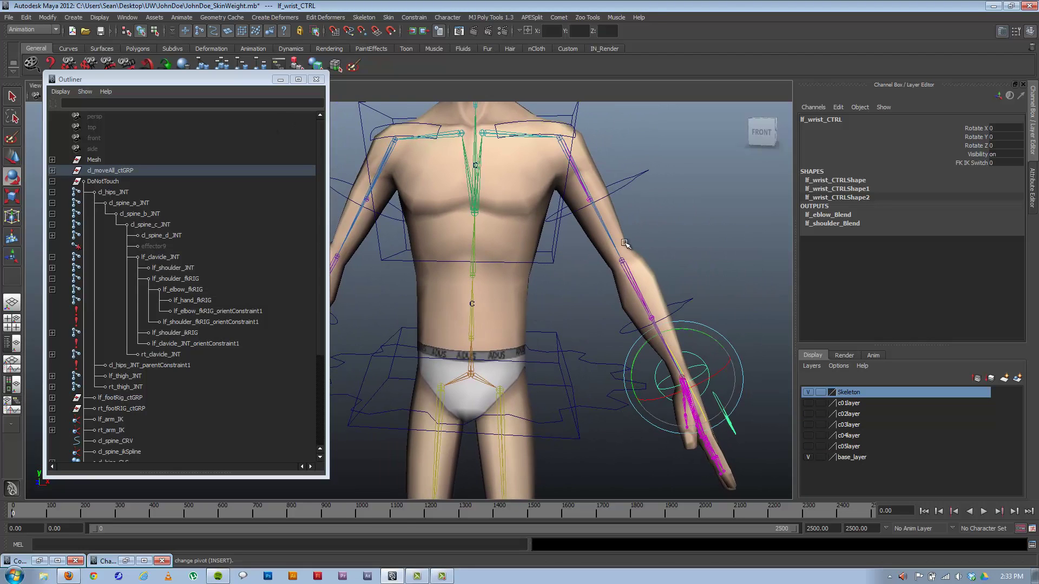
click(625, 243)
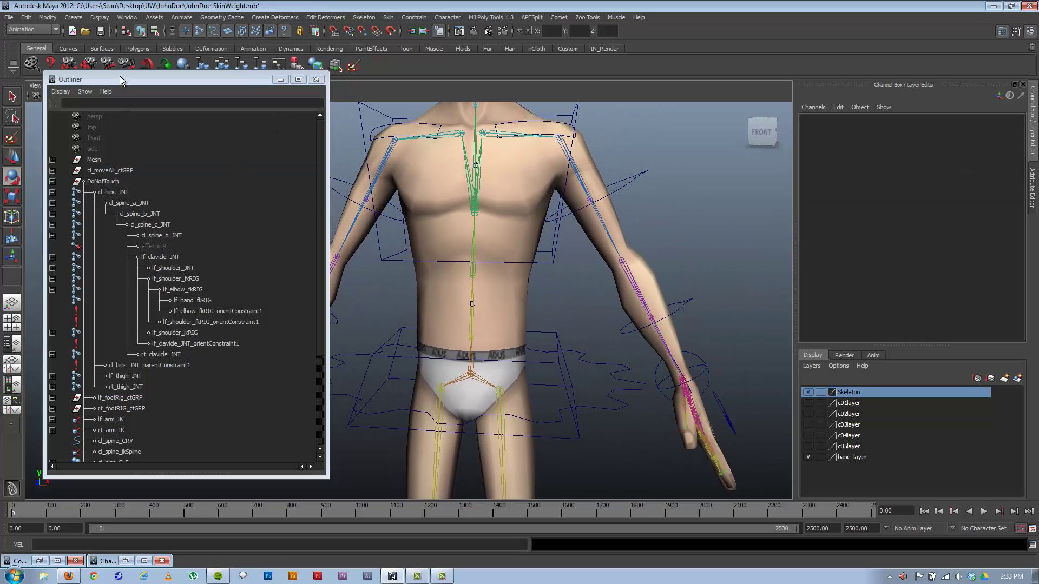
Look through the constraint and editor-window menus without choosing, then select lf_wrist_CTRL.
drag(120, 80, 83, 91)
click(414, 17)
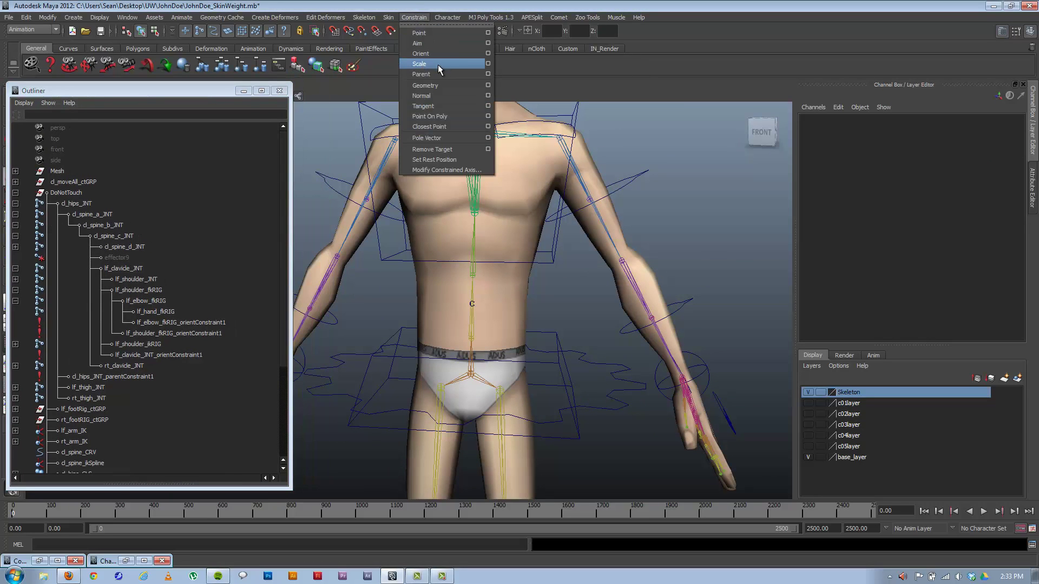
click(227, 92)
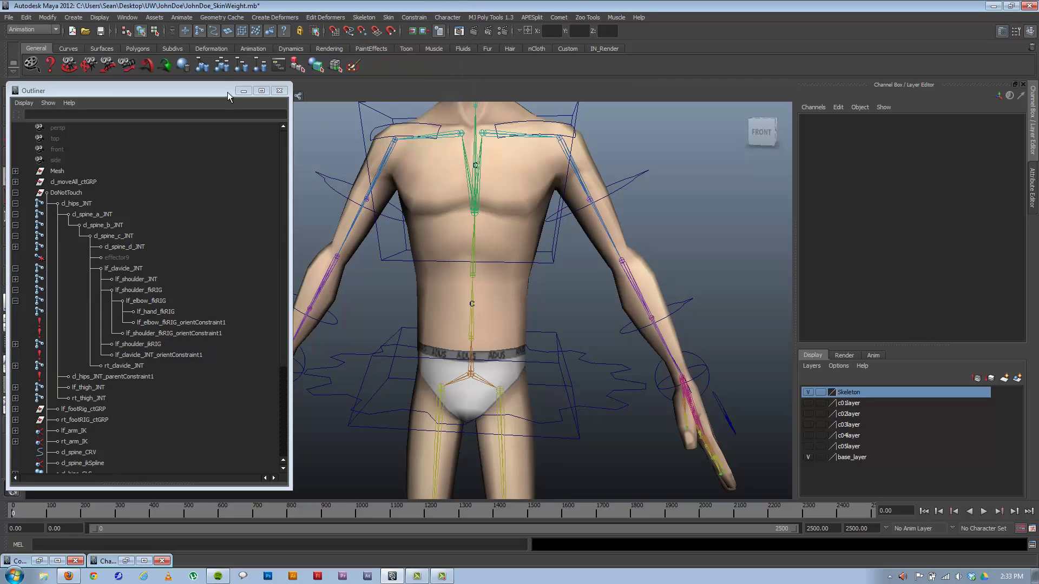
drag(219, 90, 237, 90)
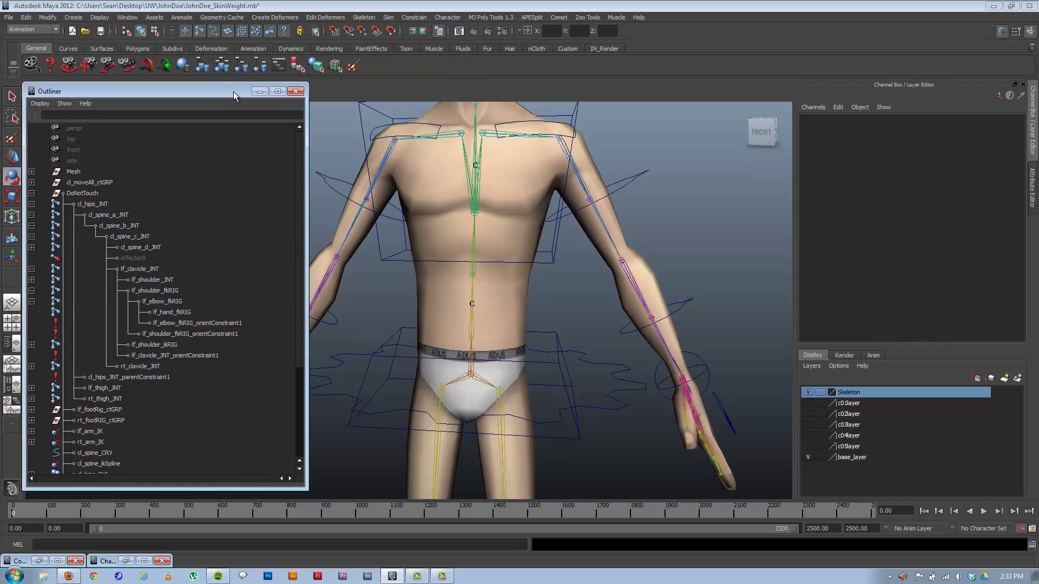
click(126, 18)
mouse_move(135, 45)
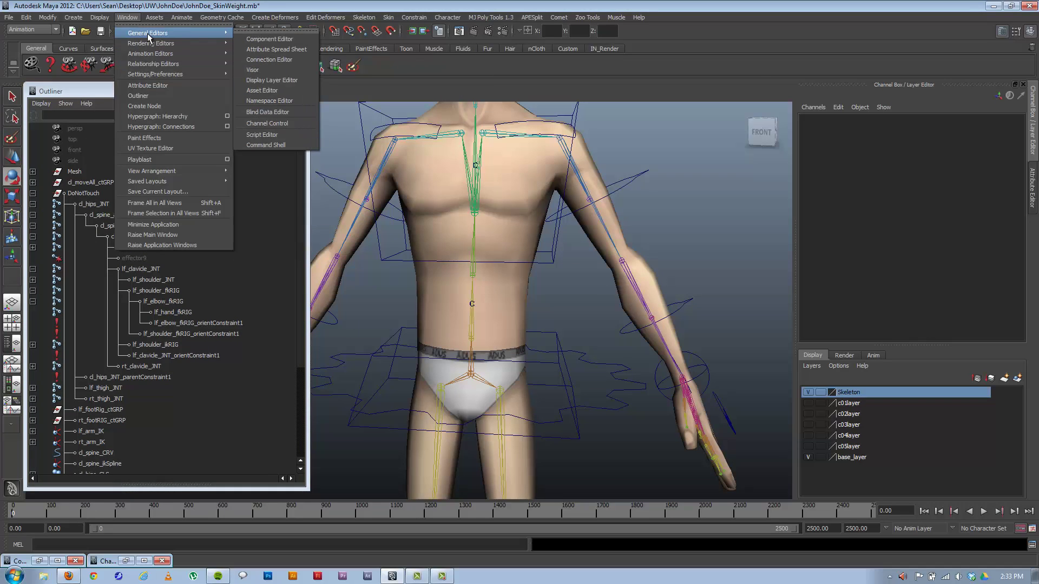
click(285, 5)
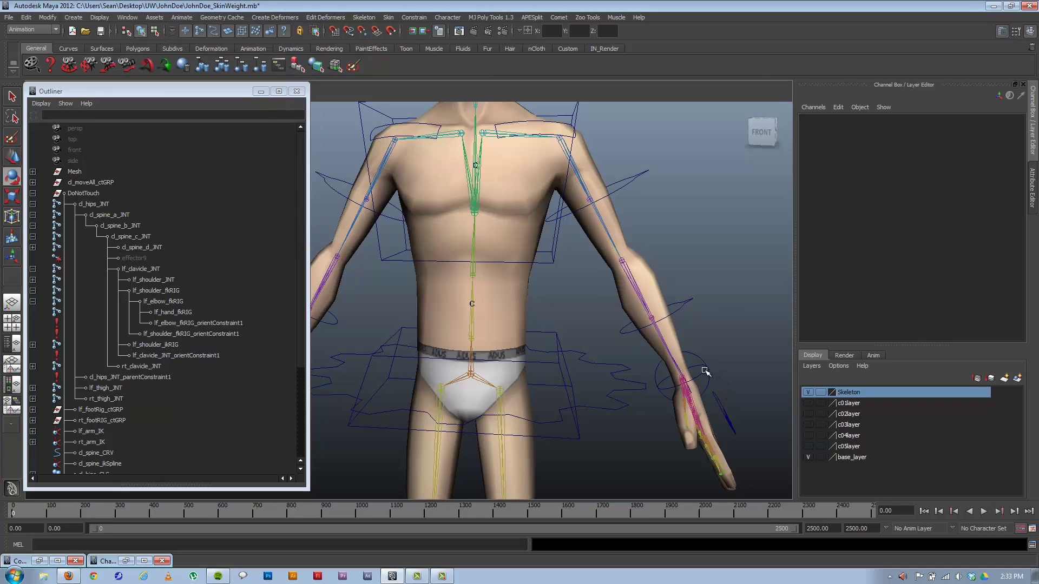
click(721, 411)
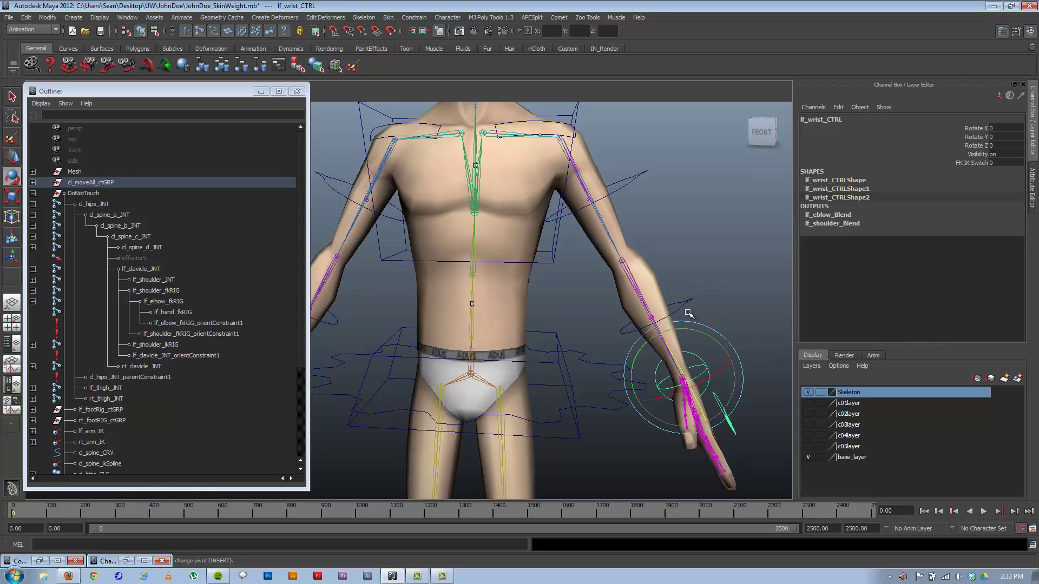
Select lf_shoulder_JNT and lf_shoulder_fkRIG and open Hypergraph: Connections for them.
click(160, 279)
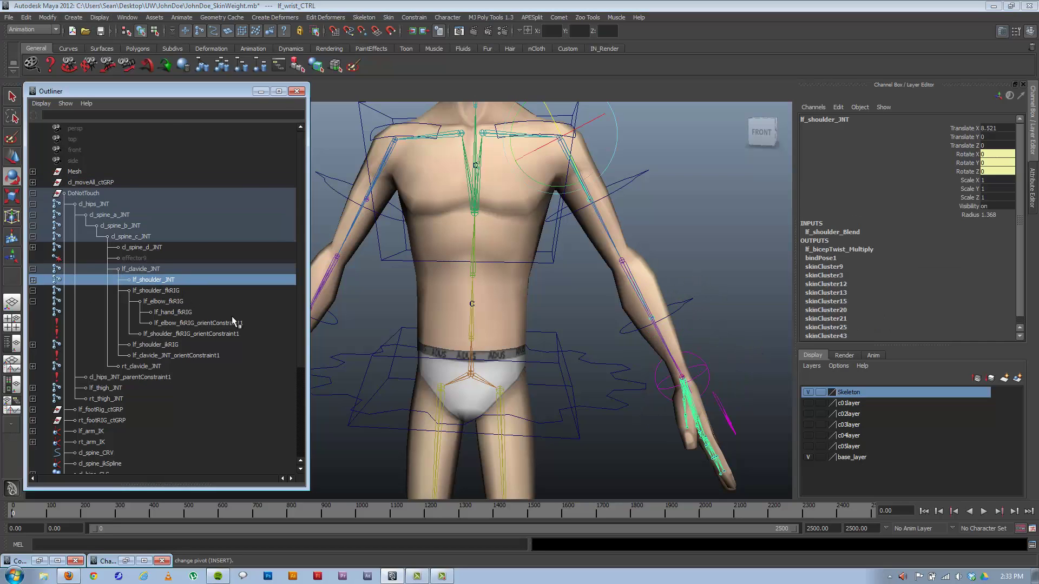
ctrl+click(161, 290)
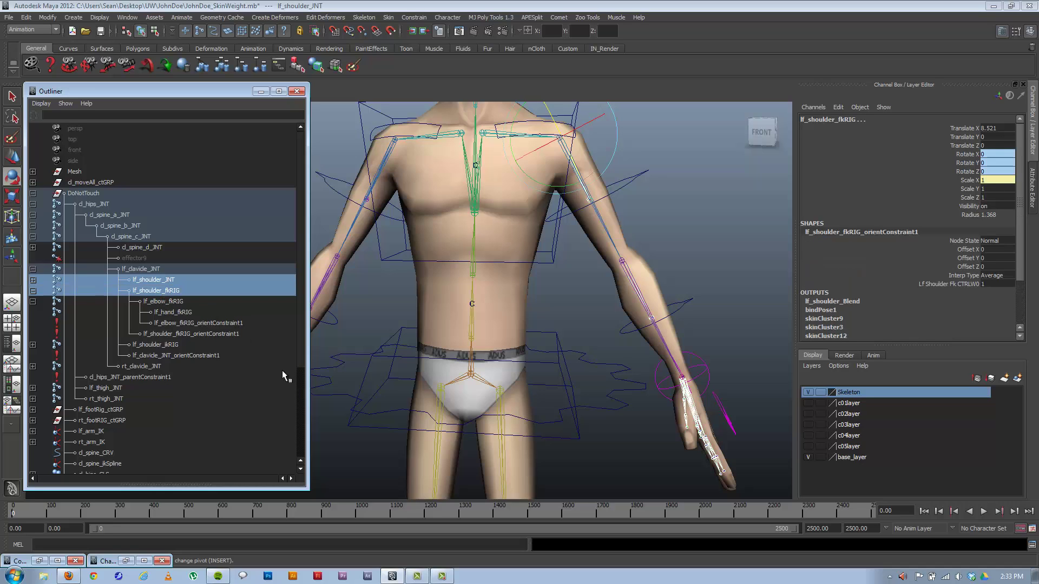
click(99, 17)
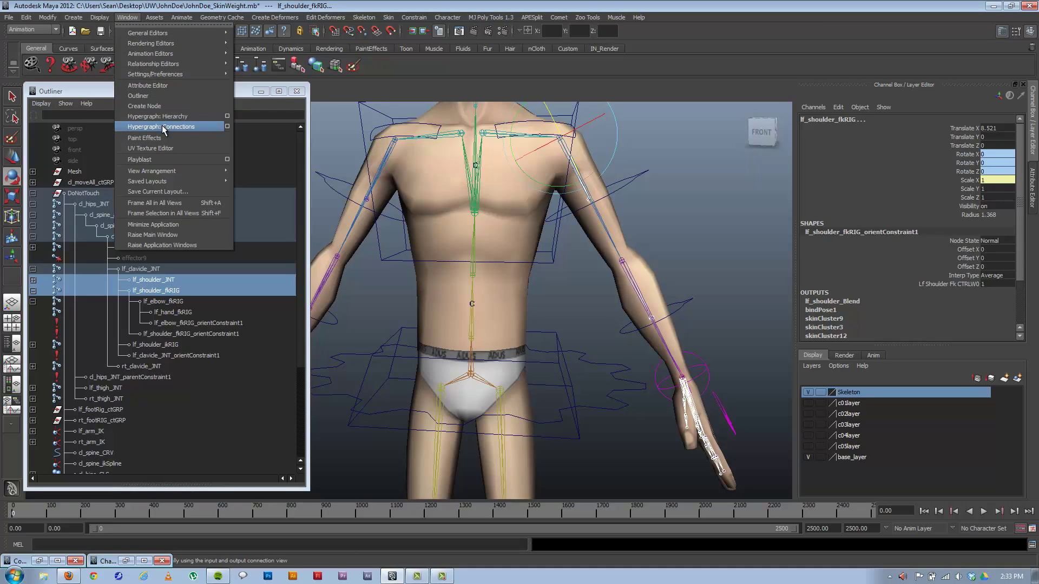
click(164, 125)
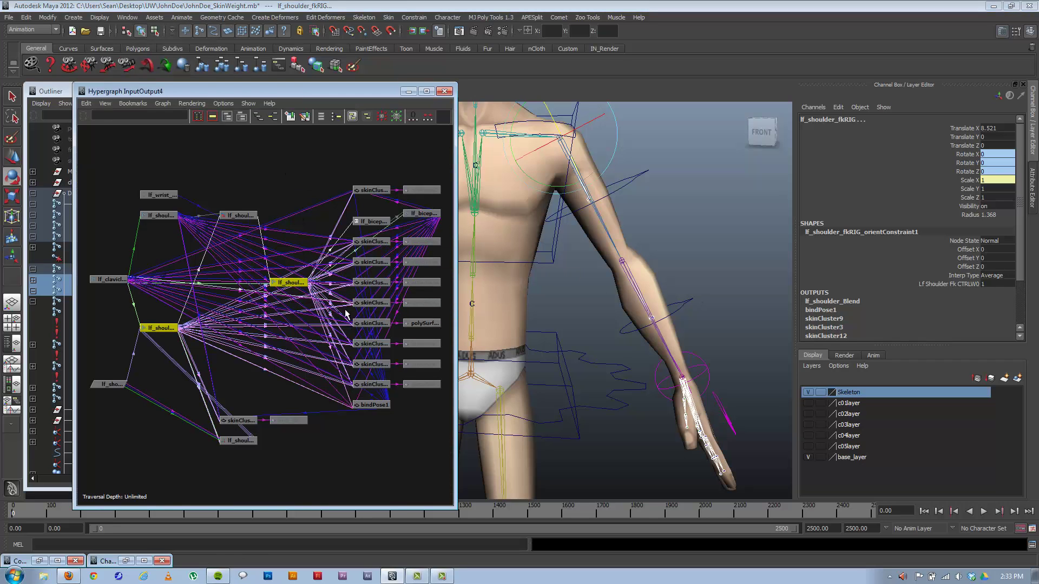
Zoom and pan the Hypergraph to frame lf_shoulder_fkRIG's connection network.
alt+right_drag(352, 327, 208, 322)
alt+middle_drag(208, 322, 322, 292)
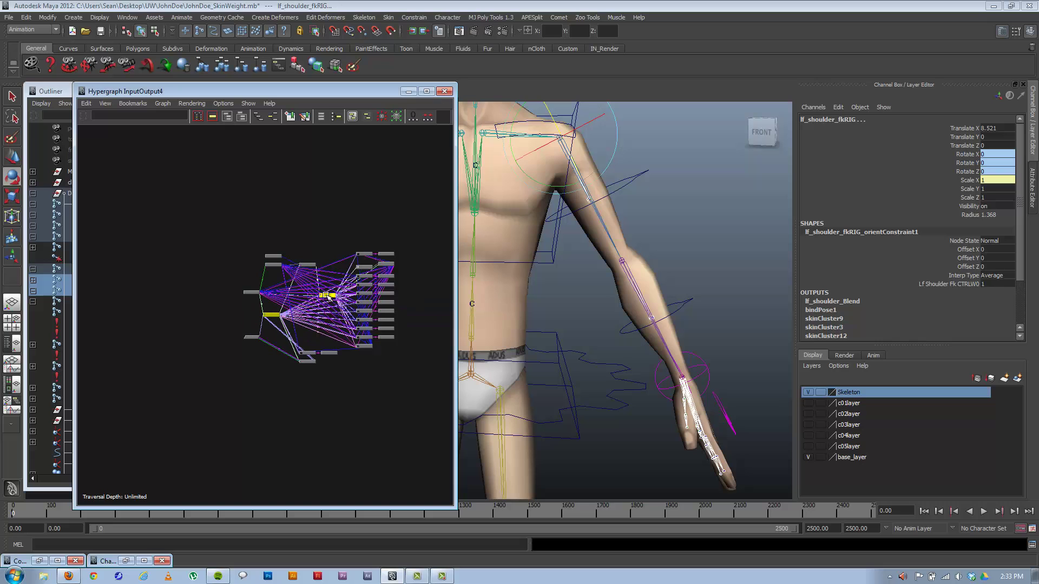
alt+right_drag(304, 319, 395, 365)
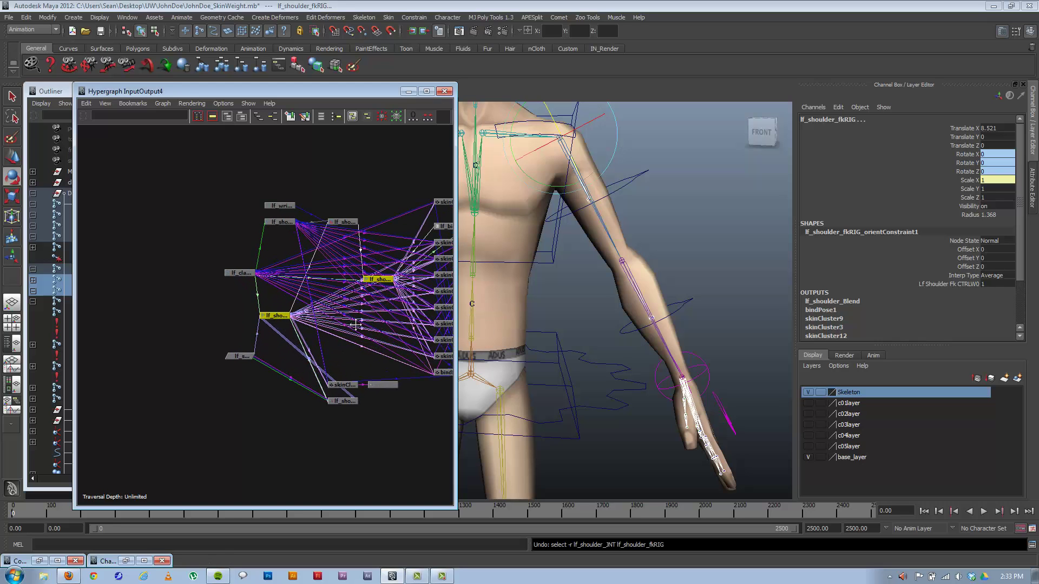
alt+middle_drag(349, 362, 299, 370)
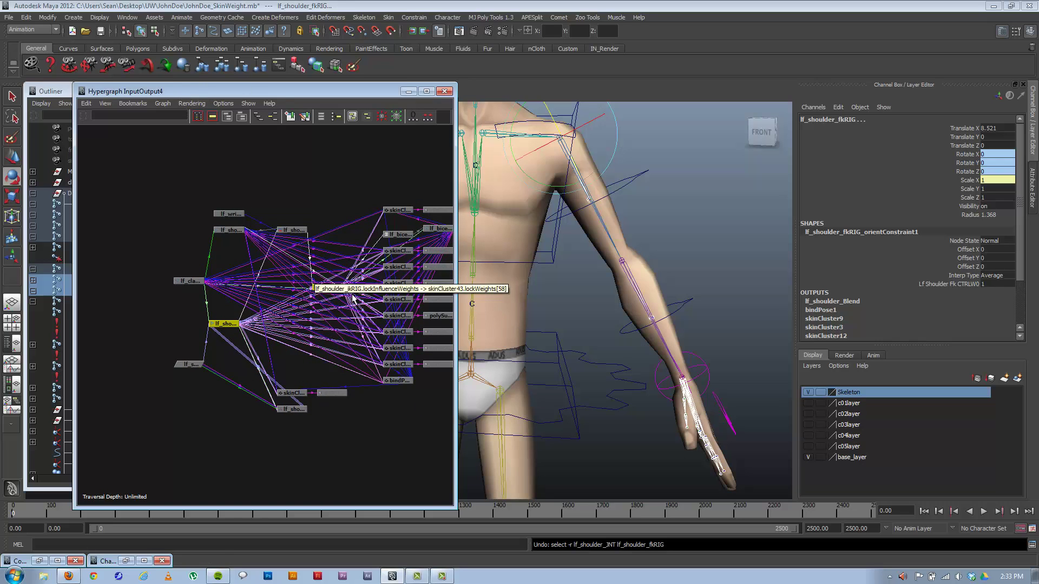
click(193, 104)
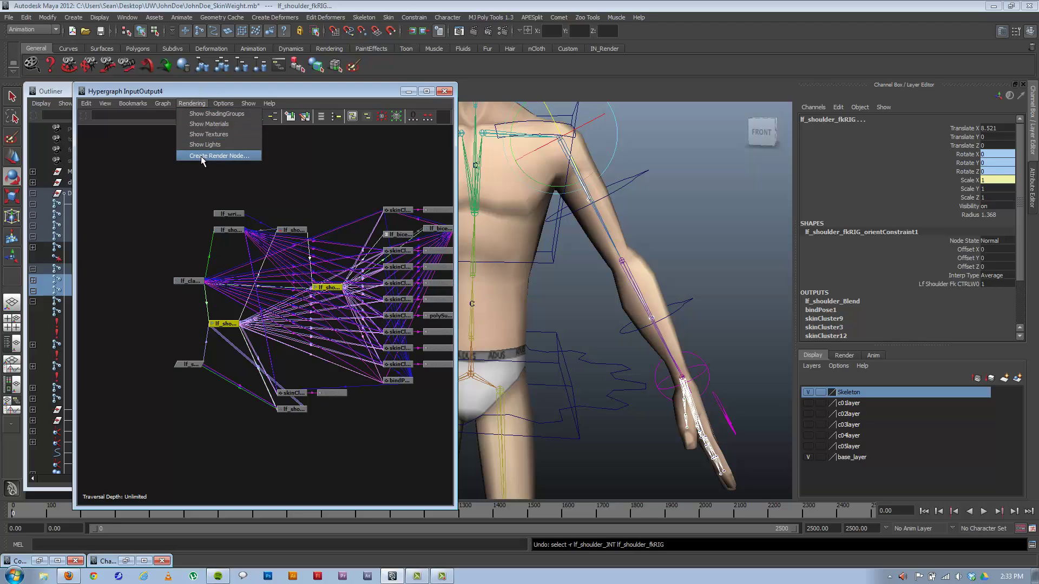
Create a Blend Colors utility node, blendColors1, from the Create Render Node window's Utilities list.
click(200, 157)
click(196, 103)
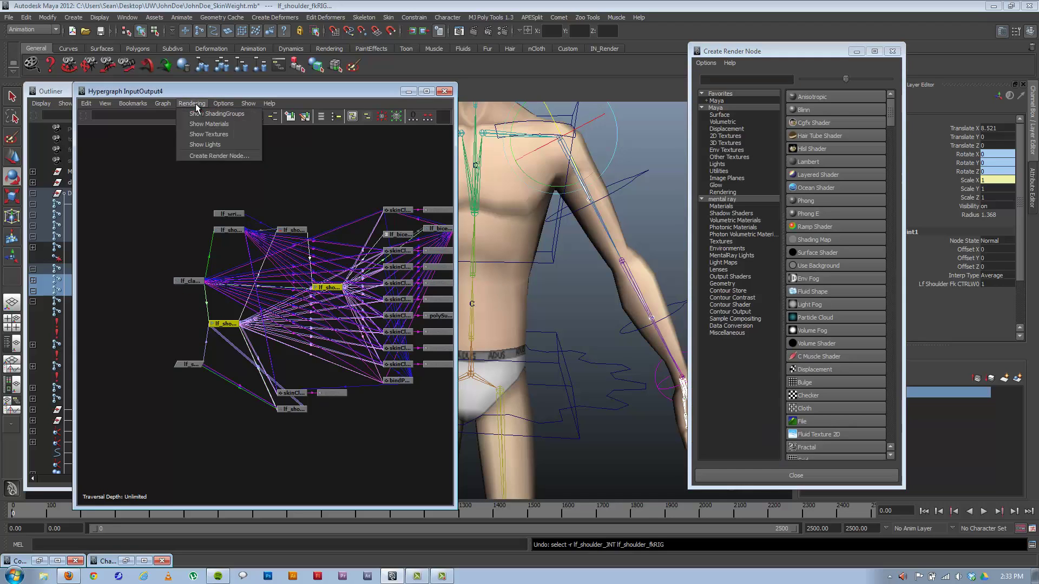
click(225, 86)
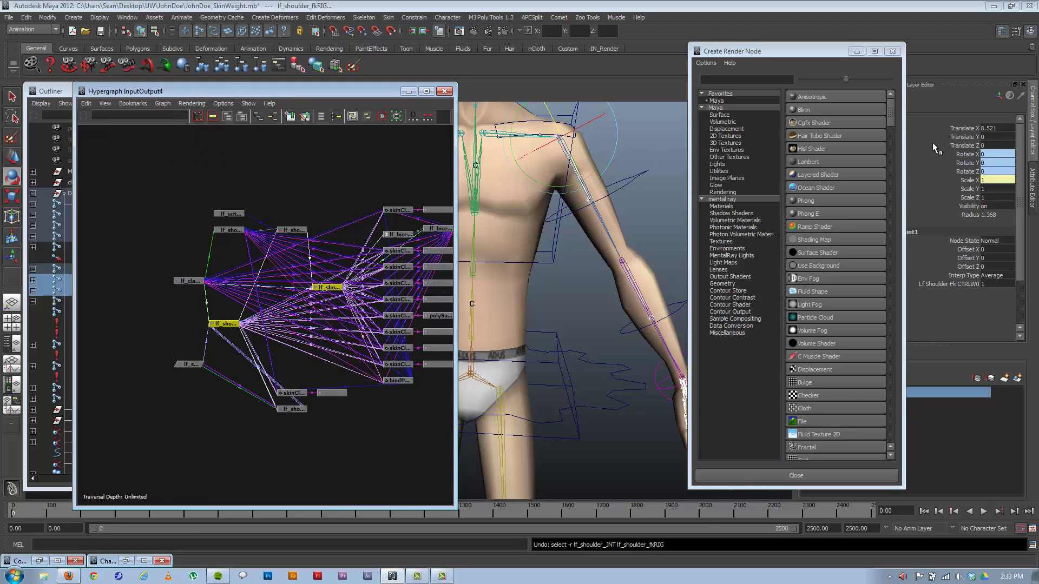
click(718, 171)
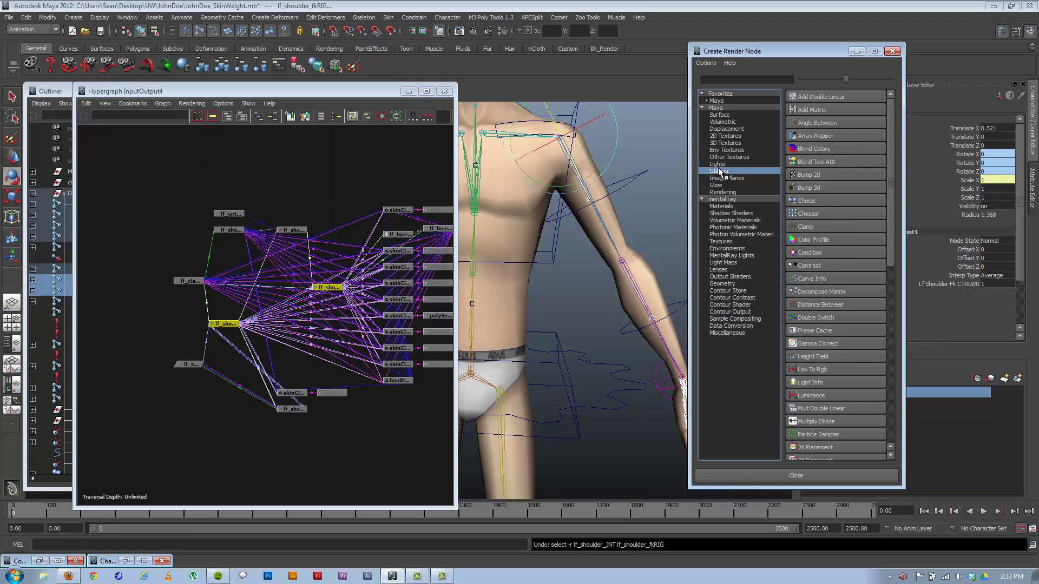
click(820, 148)
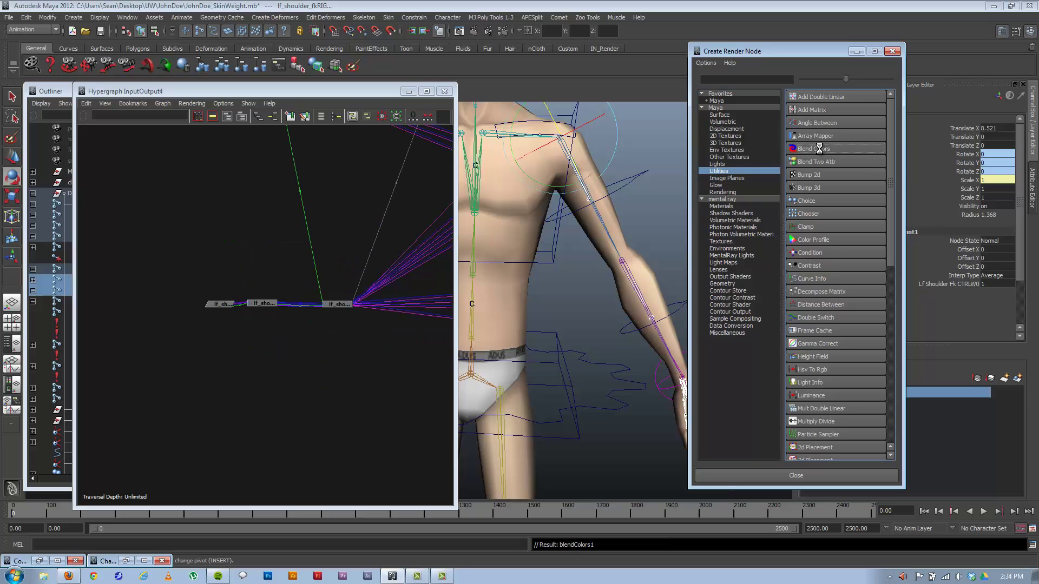
click(892, 51)
Lower blendColors1 and bring the lf_shoulder_JNT and lf_shoulder_fkRIG nodes into the graph.
scroll(242, 311, down, 6)
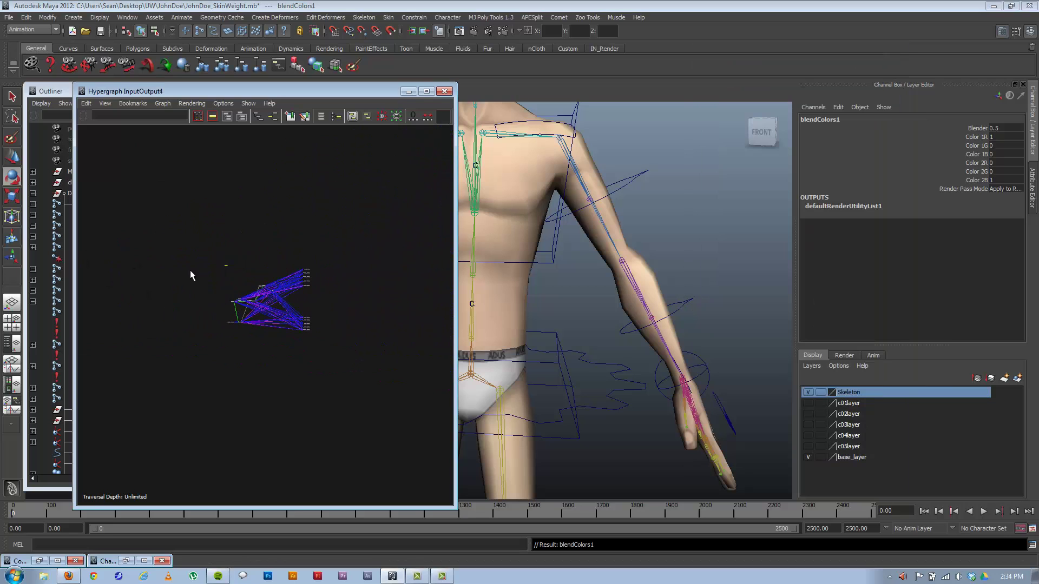
scroll(267, 303, up, 3)
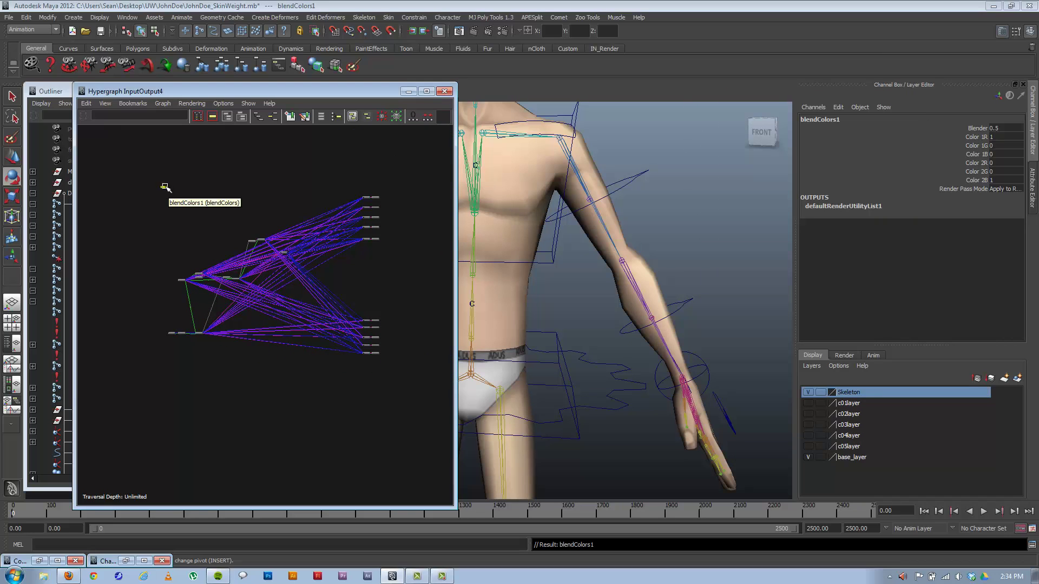
drag(165, 188, 175, 226)
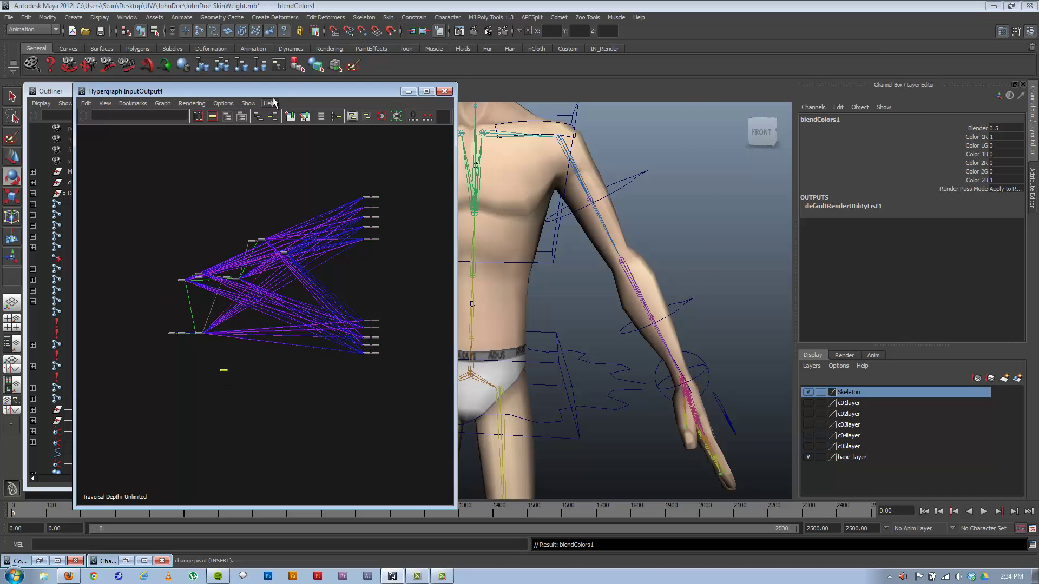
drag(289, 91, 511, 63)
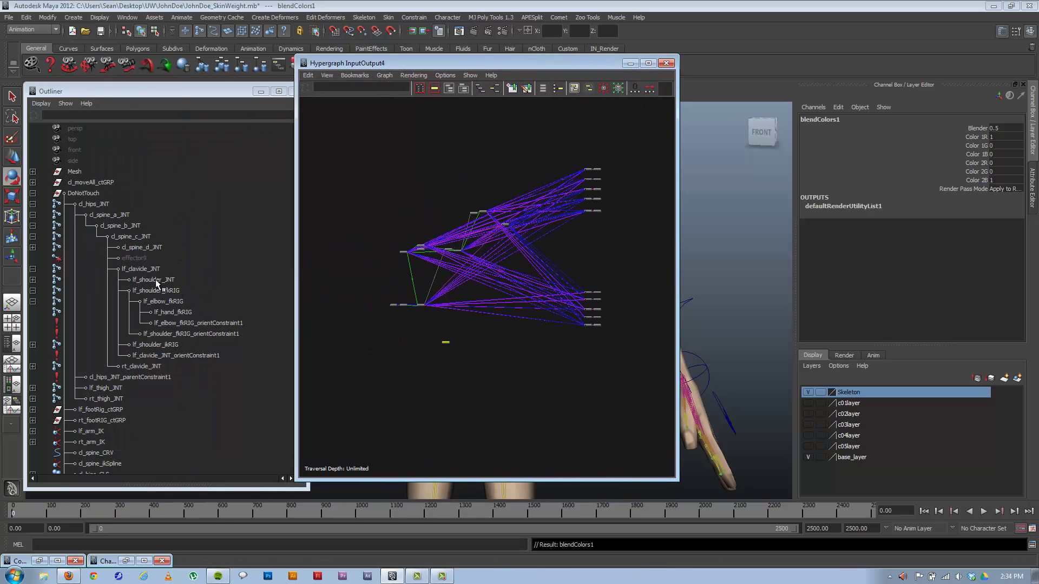
click(159, 279)
ctrl+click(162, 290)
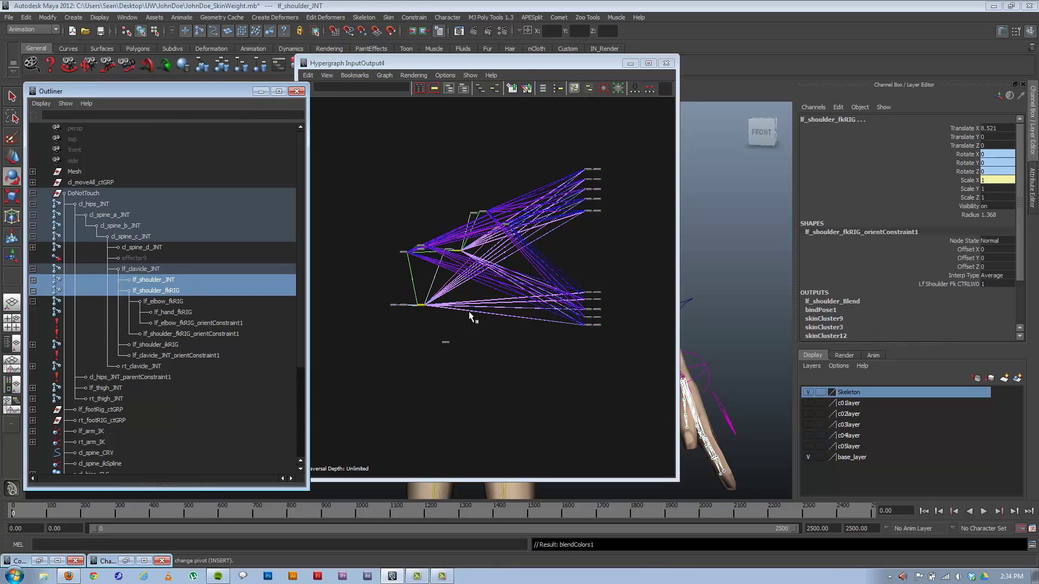
click(370, 287)
scroll(487, 287, up, 5)
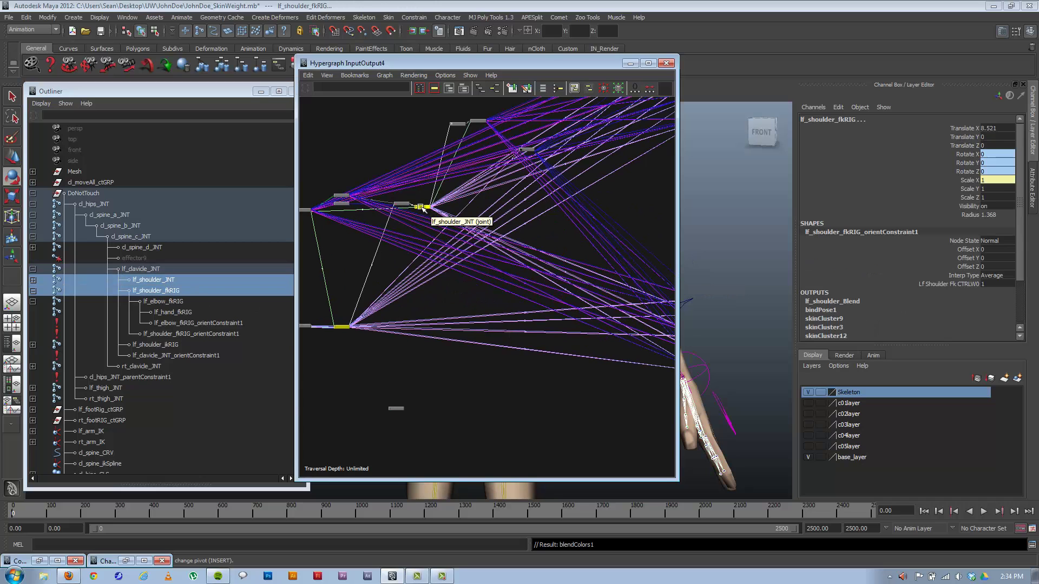
drag(422, 208, 449, 286)
Select the shoulder JNT and fkRIG nodes in the graph and add lf_shoulder_ikRIG.
click(453, 290)
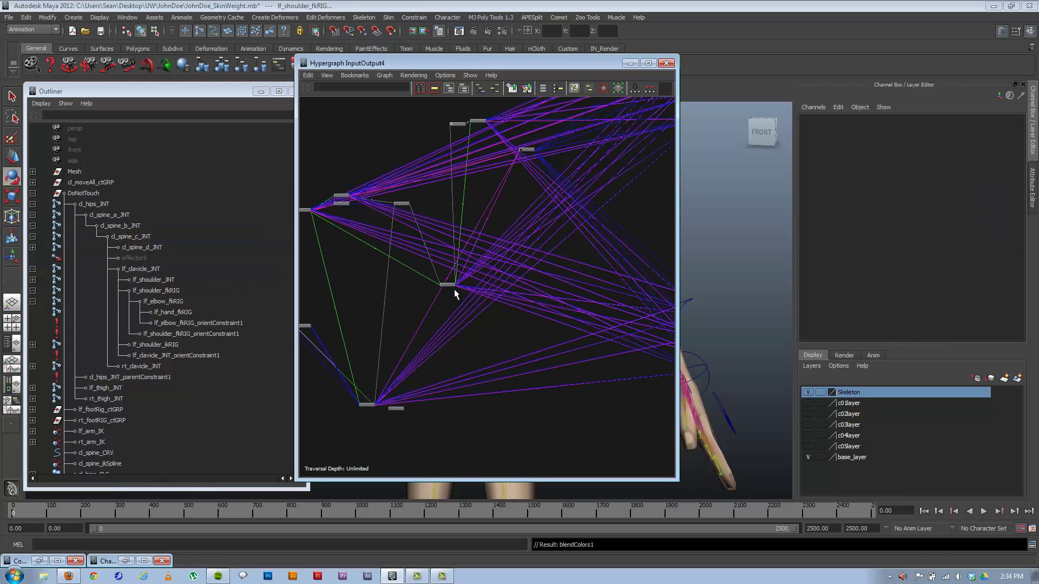
click(449, 285)
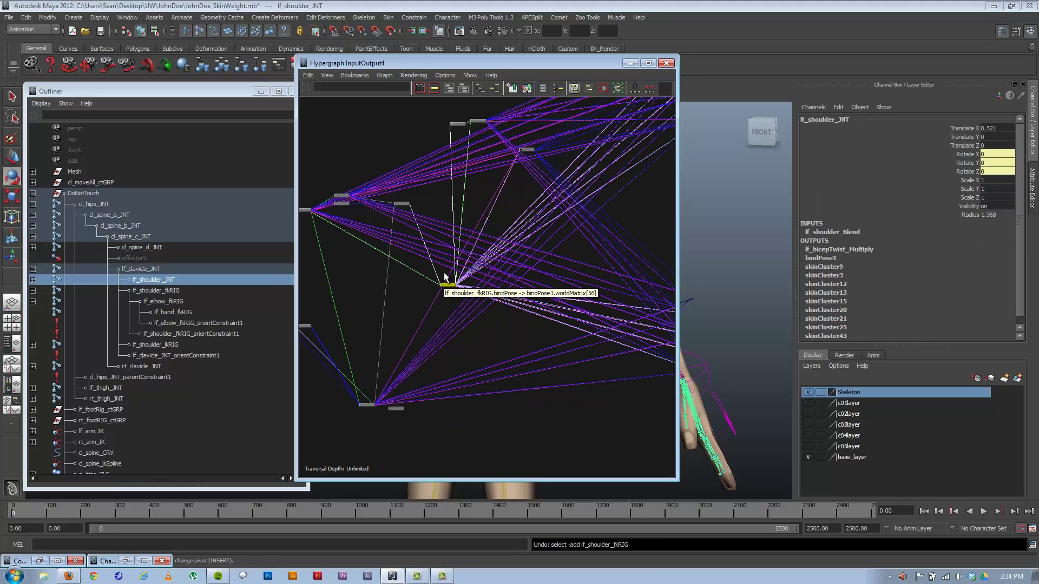
shift+click(367, 406)
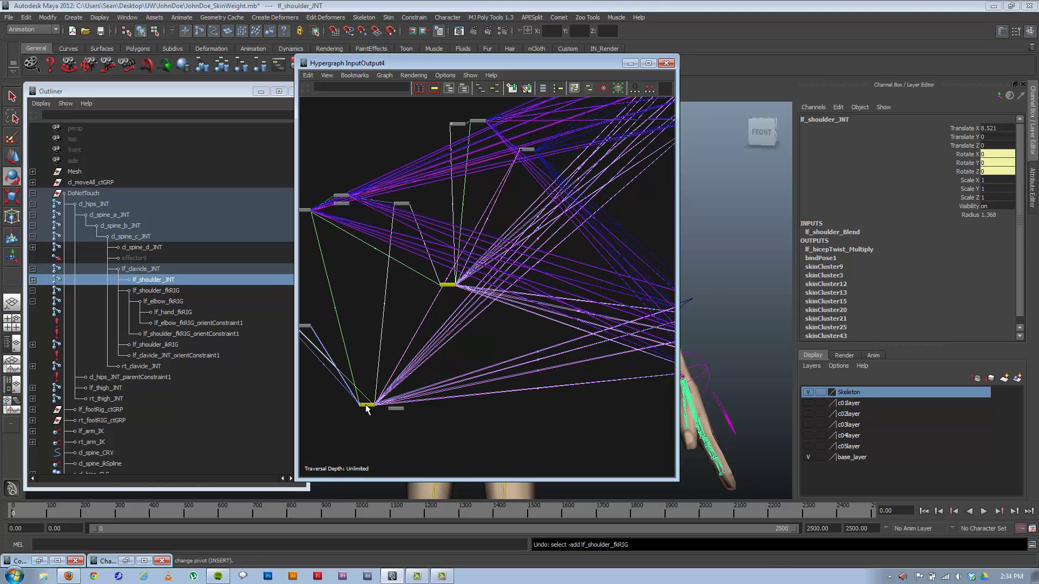
shift+click(393, 408)
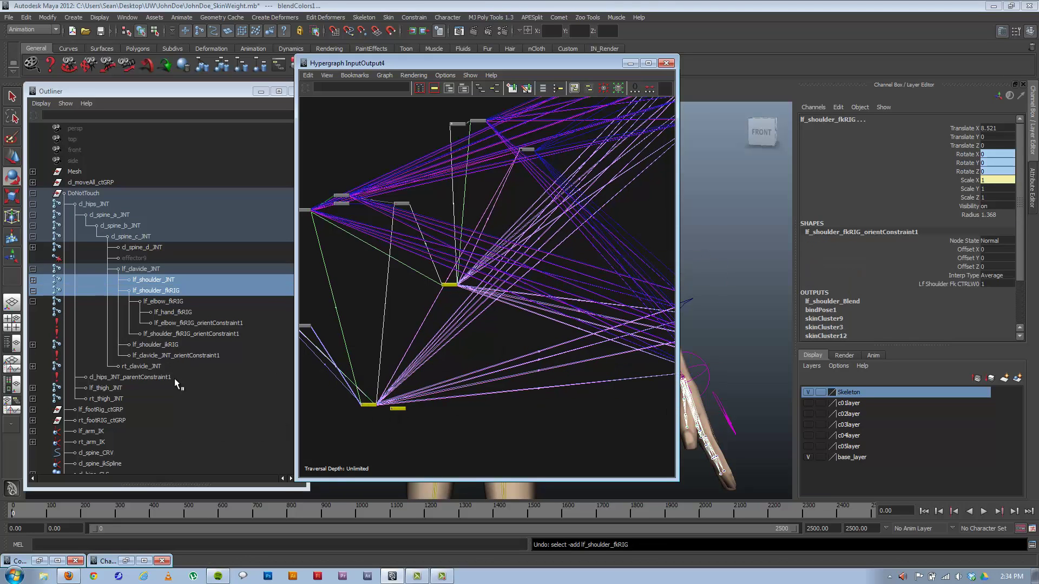
ctrl+click(159, 346)
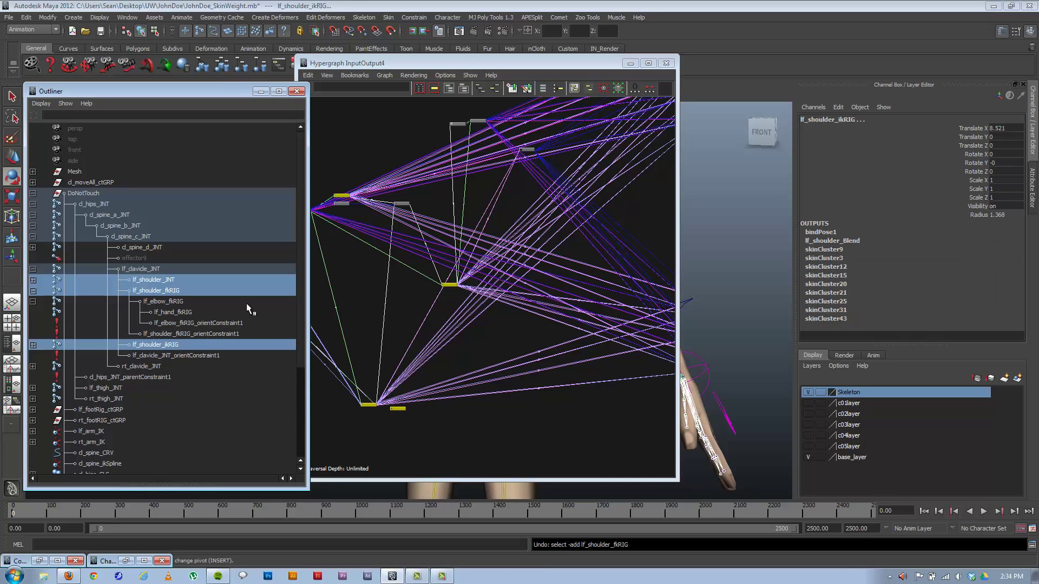
Move the shoulder nodes and blendColors1 down toward the bottom of the graph.
click(495, 90)
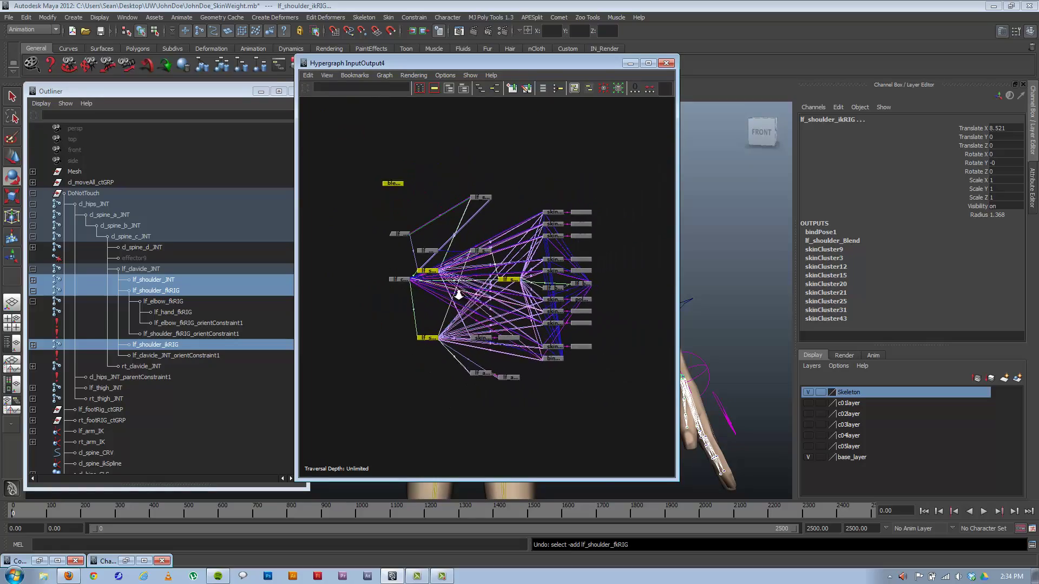
drag(506, 283, 455, 454)
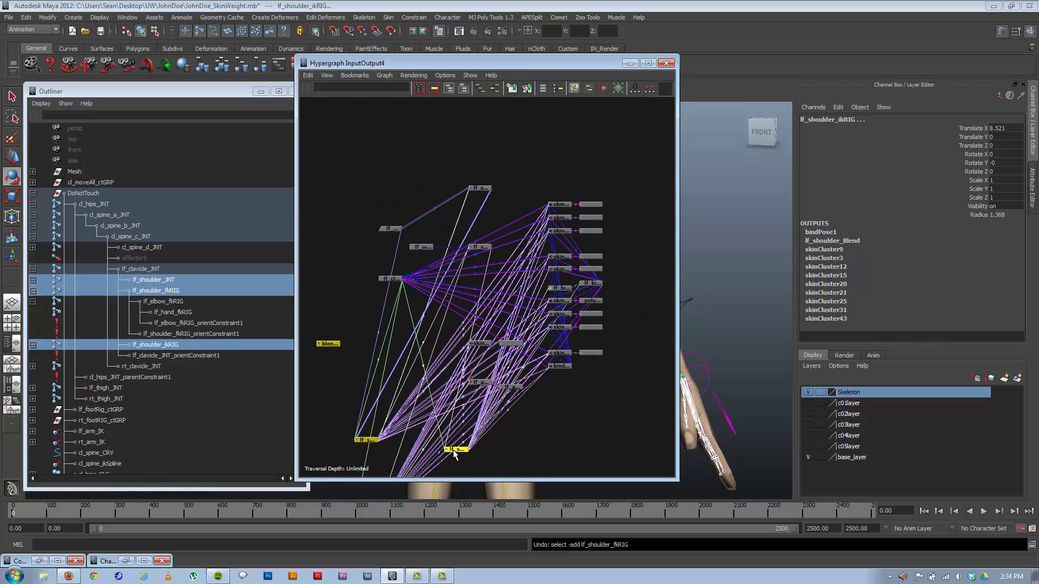
scroll(384, 216, up, 2)
scroll(431, 293, up, 3)
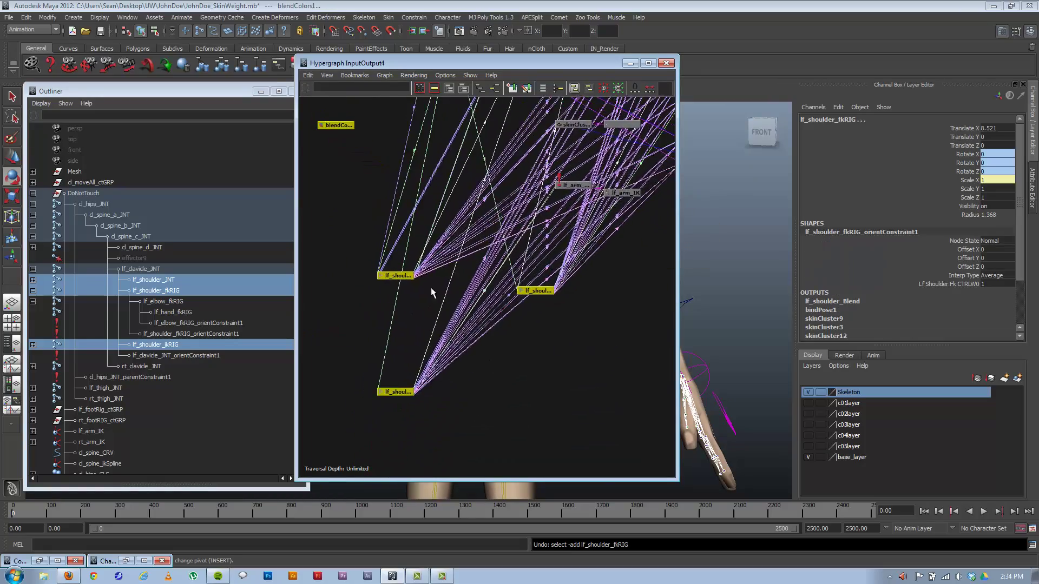
click(337, 125)
drag(336, 125, 353, 320)
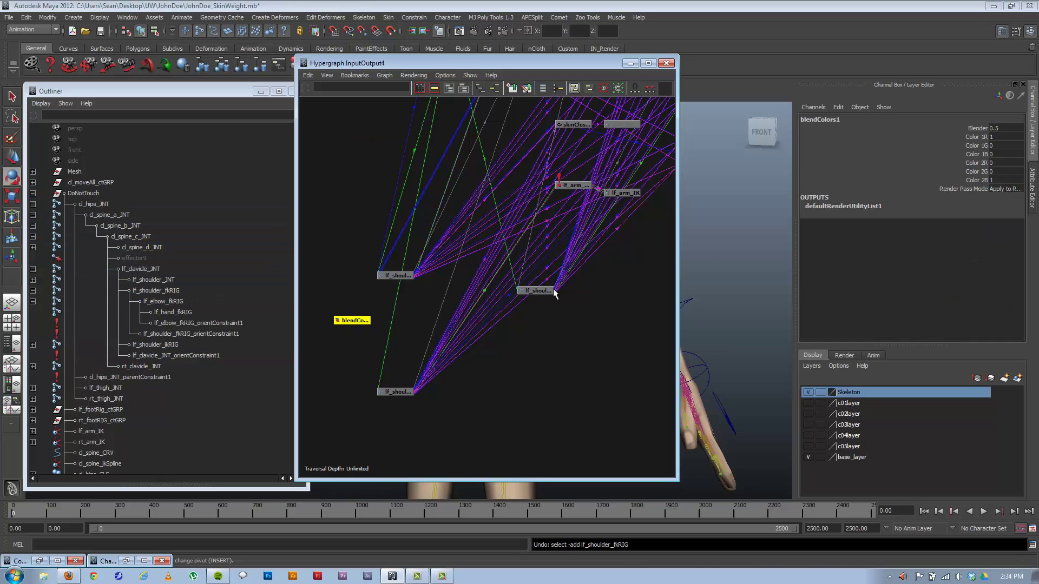
click(552, 292)
drag(552, 292, 568, 362)
Place blendColors1 beside lf_shoulder_fkRIG and lf_shoulder_ikRIG, then shift the Hypergraph left.
drag(352, 319, 481, 357)
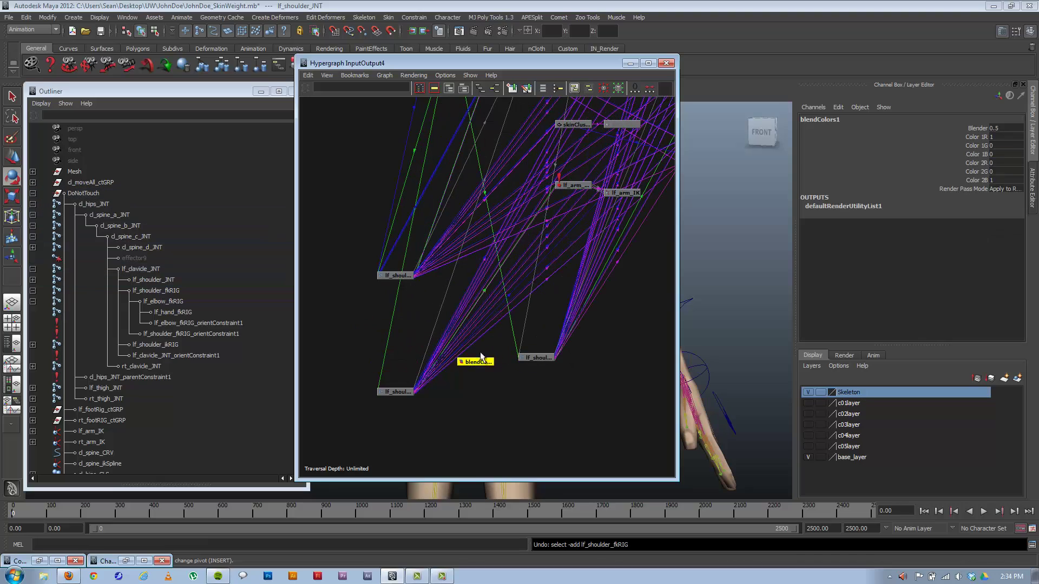
click(395, 275)
drag(395, 276, 405, 334)
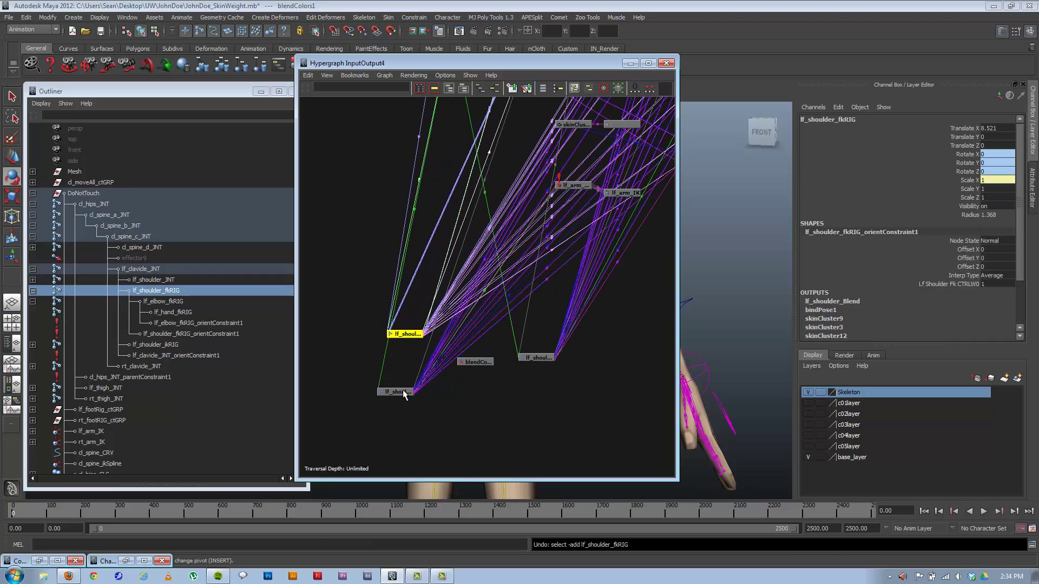
mouse_move(403, 390)
mouse_down()
mouse_move(410, 383)
mouse_move(400, 377)
mouse_up()
scroll(417, 403, up, 1)
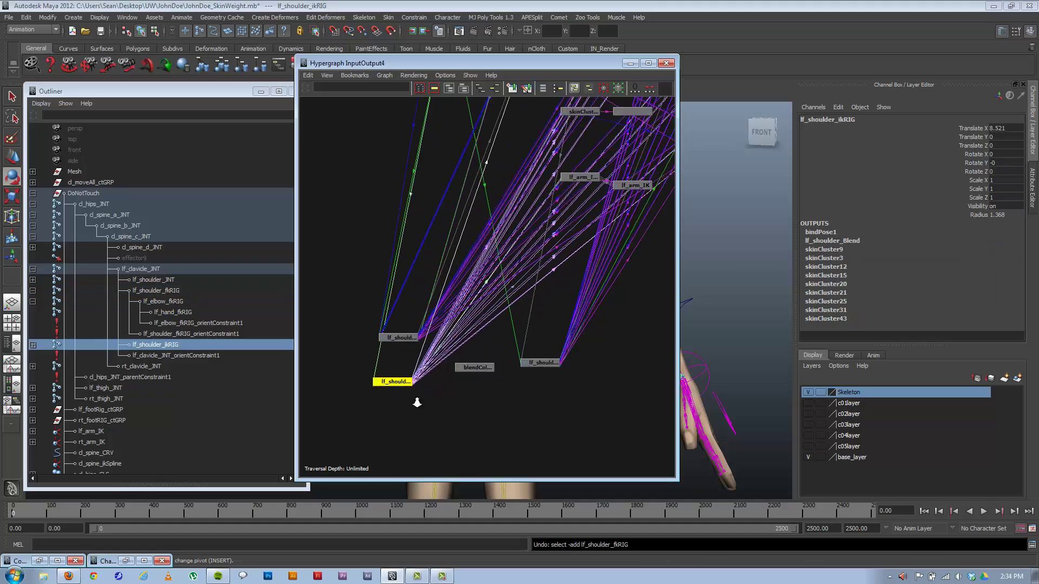
scroll(416, 402, up, 4)
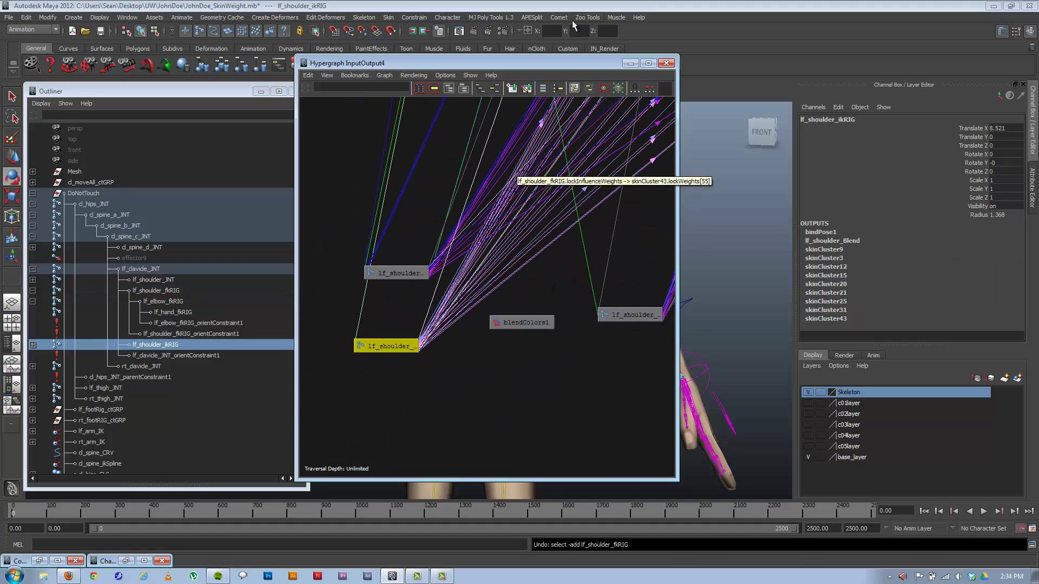
drag(561, 65, 393, 47)
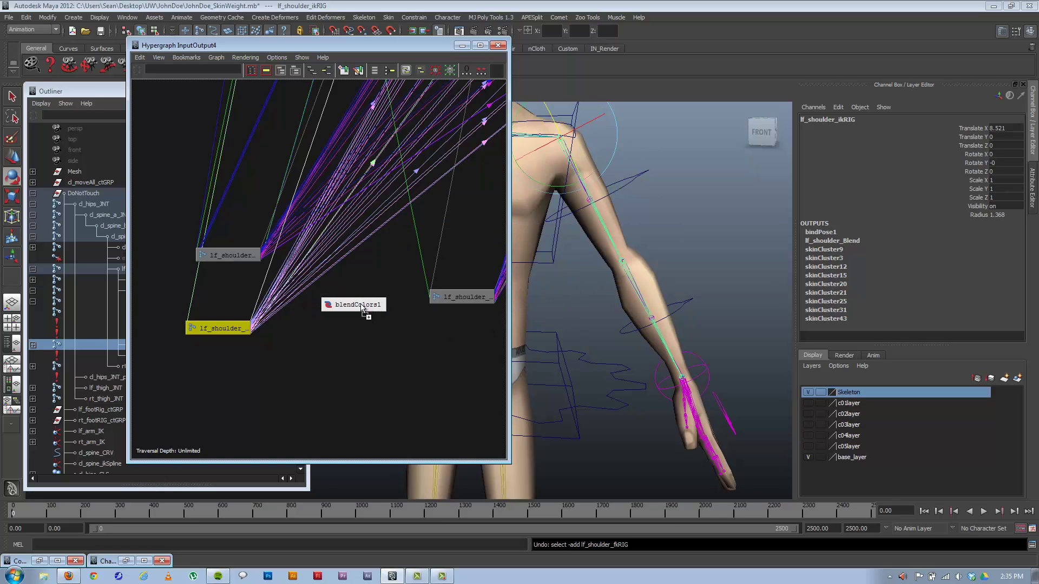
Load lf_shoulder_ikRIG and blendColors1 into the Connection Editor and link scale.scaleX to color1.color1R.
click(370, 277)
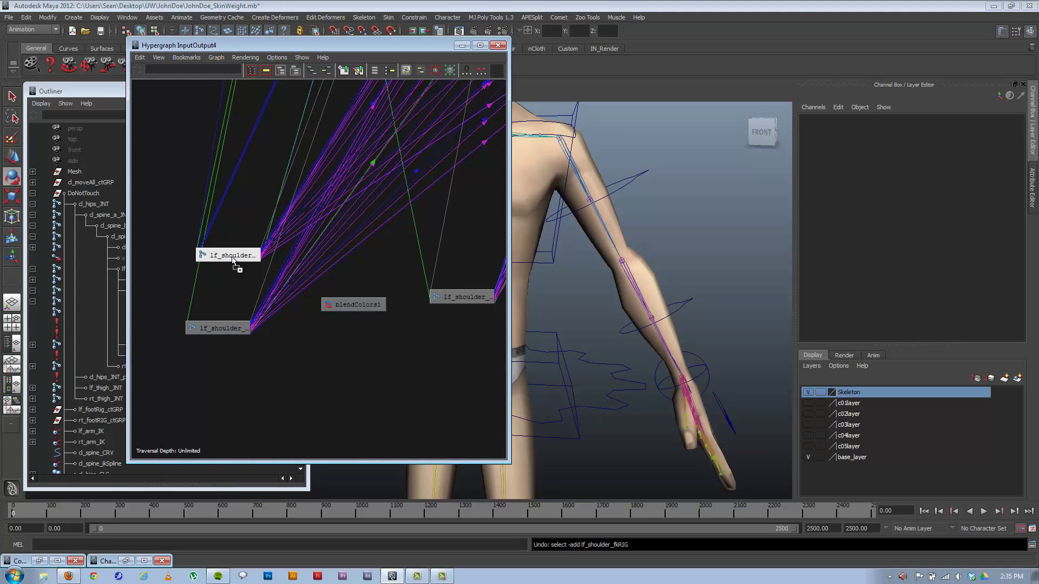
right_drag(233, 261, 216, 287)
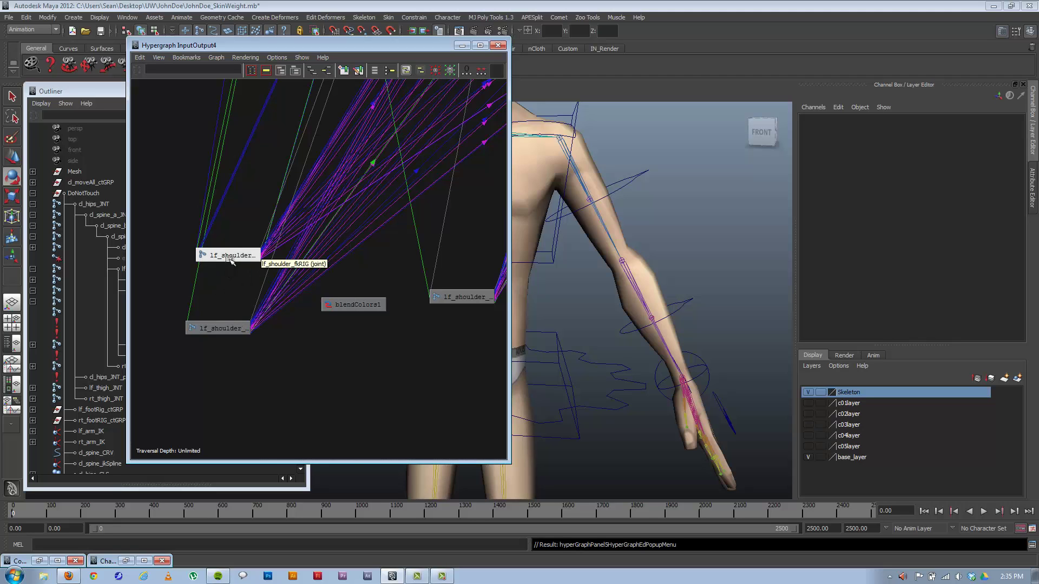
click(220, 330)
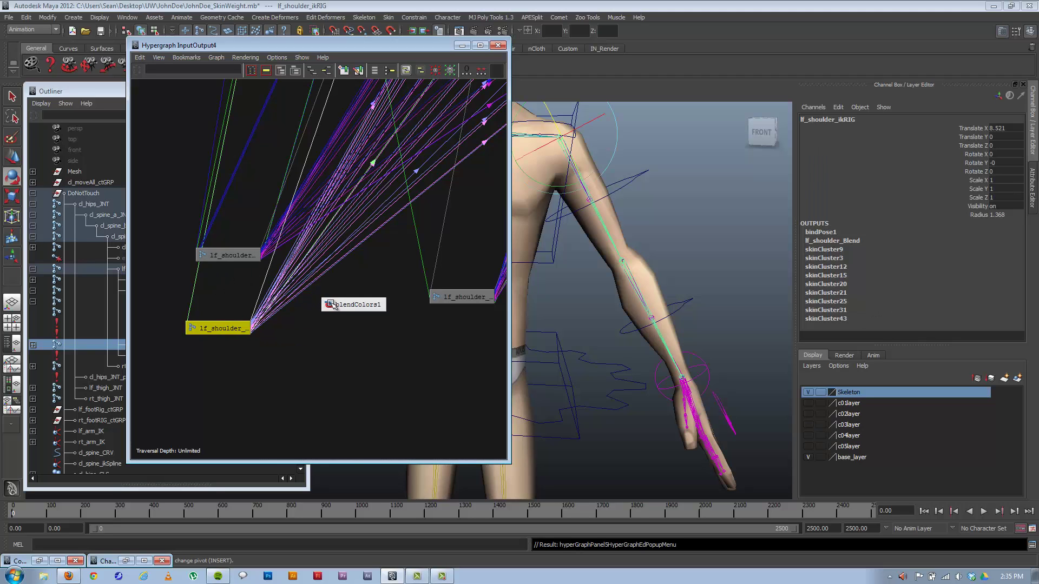
click(333, 304)
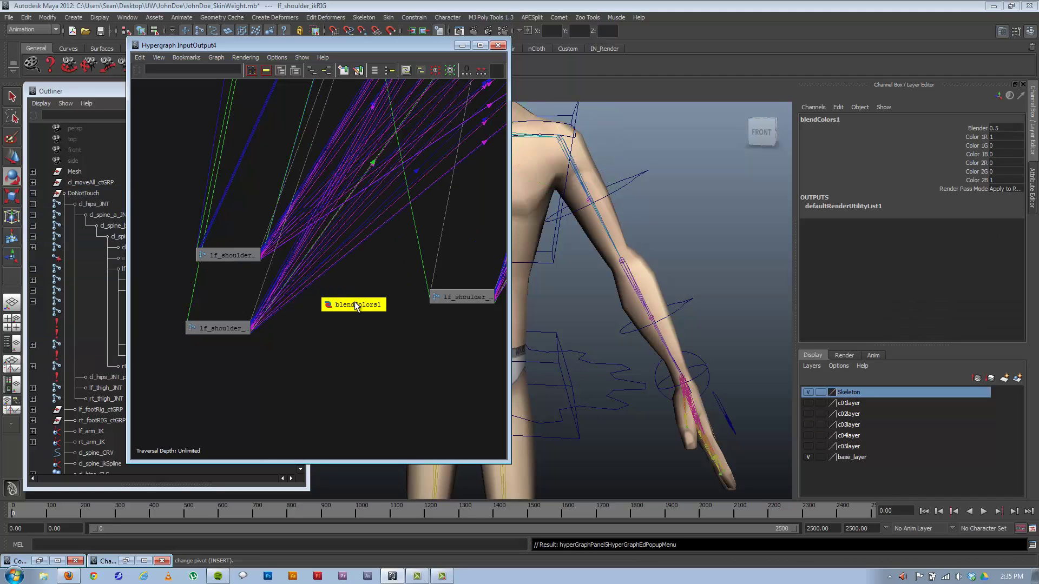
middle_drag(217, 328, 355, 301)
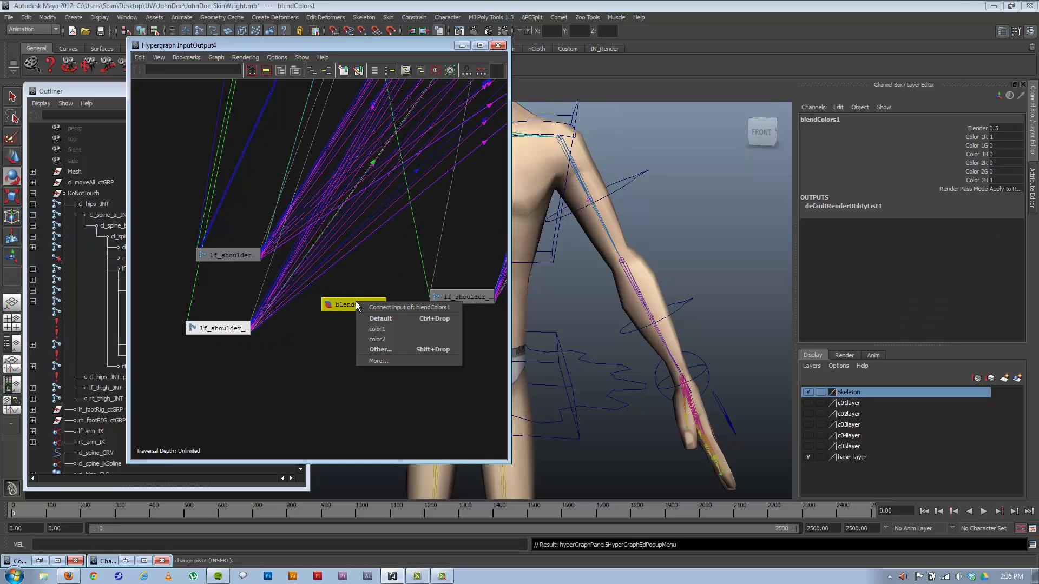
click(375, 351)
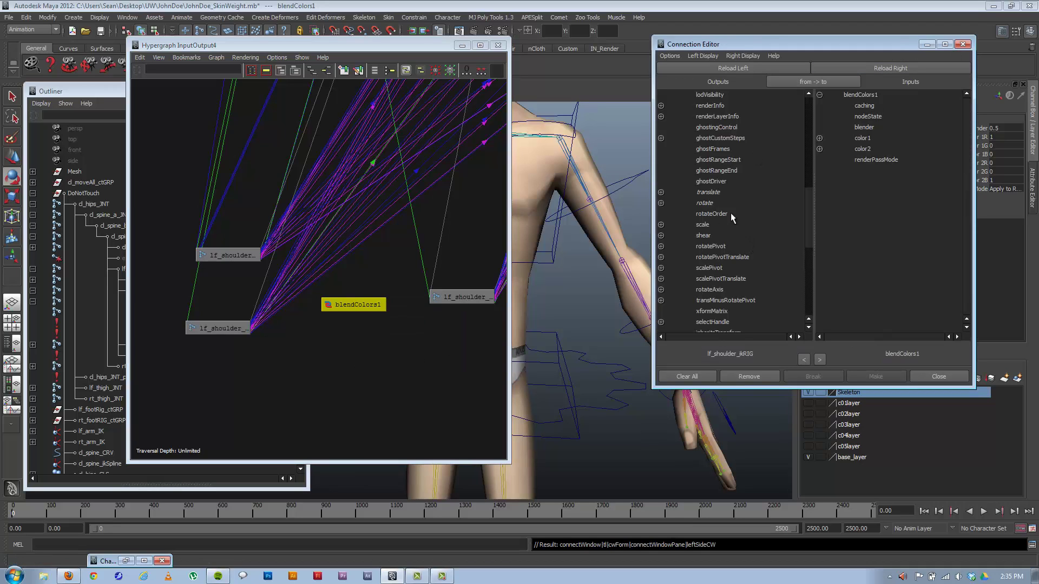
click(661, 225)
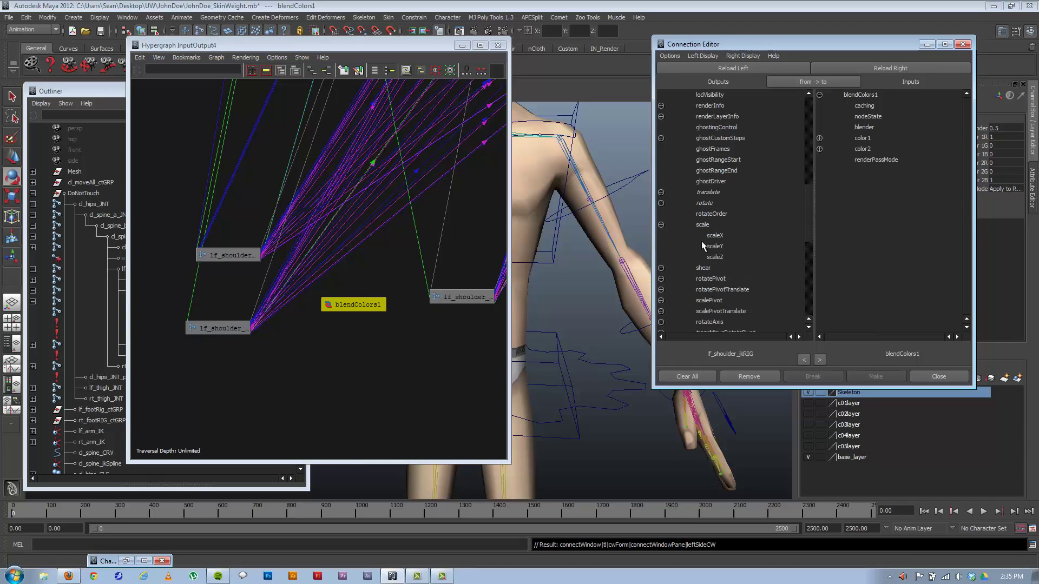
click(714, 237)
click(820, 138)
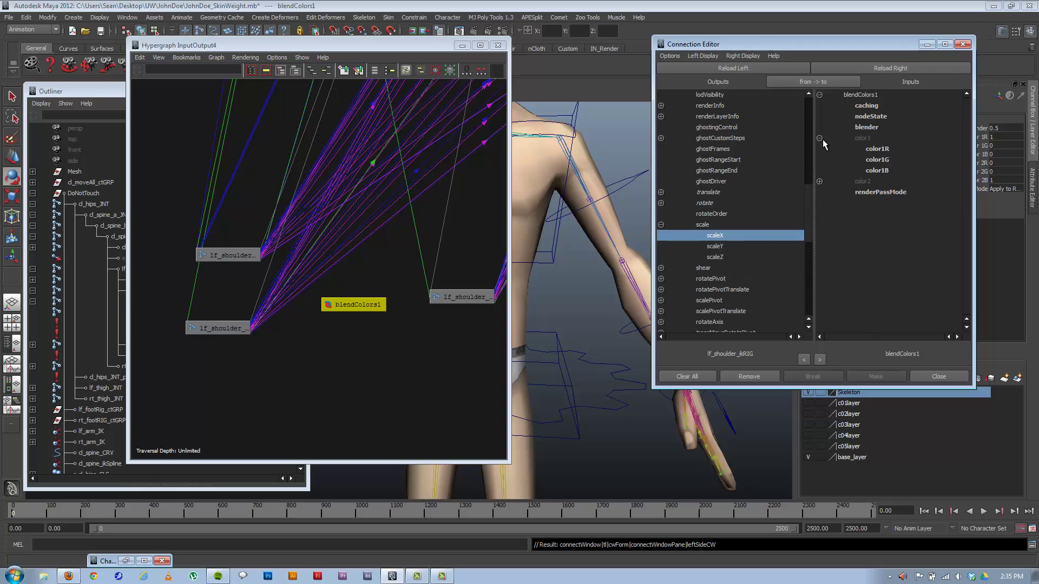
click(877, 149)
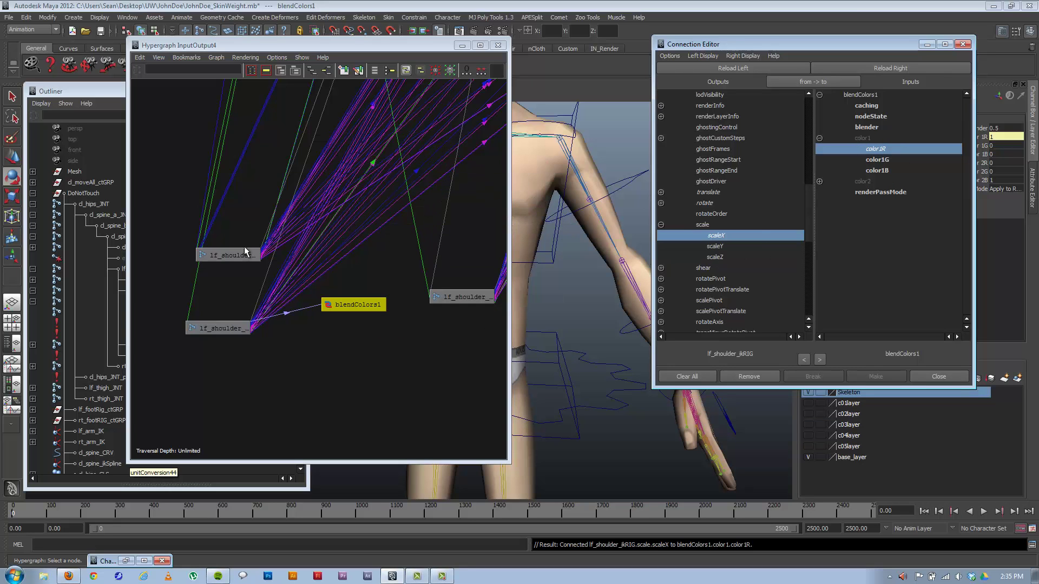
Reload lf_shoulder_fkRIG as the source and connect its scale.scaleX to color2.color2R.
click(228, 255)
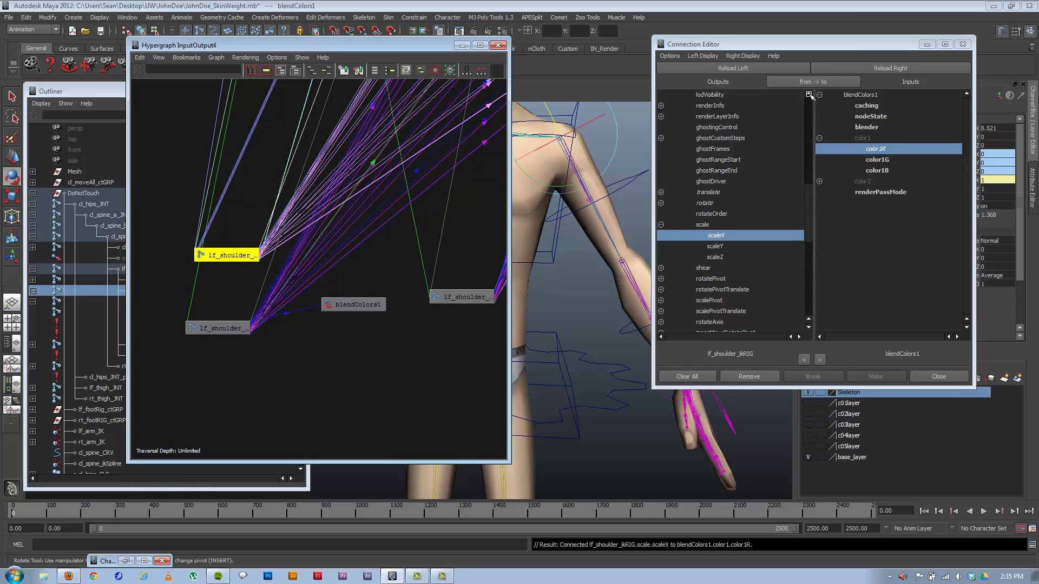
click(748, 69)
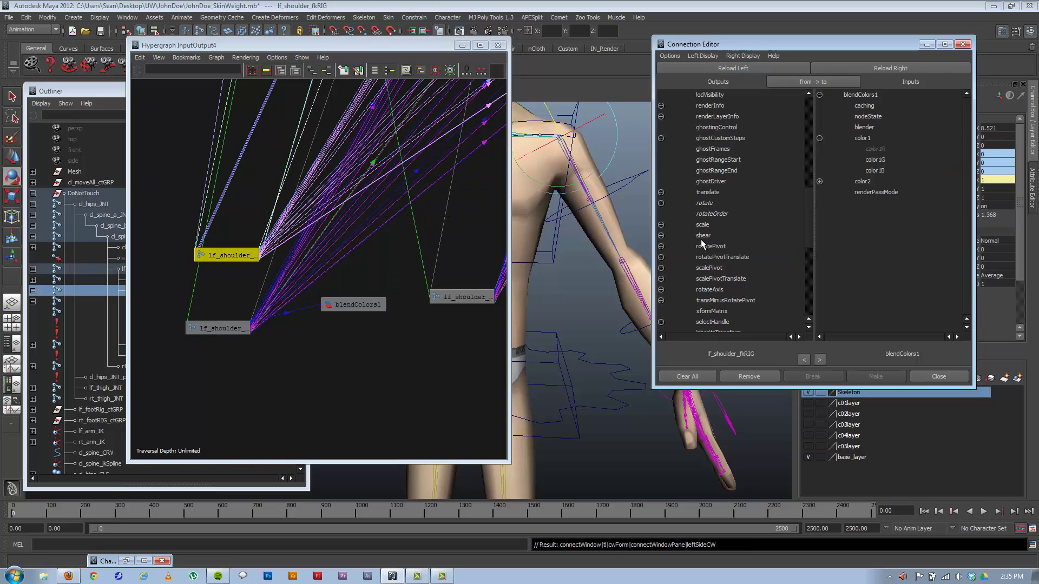
click(660, 226)
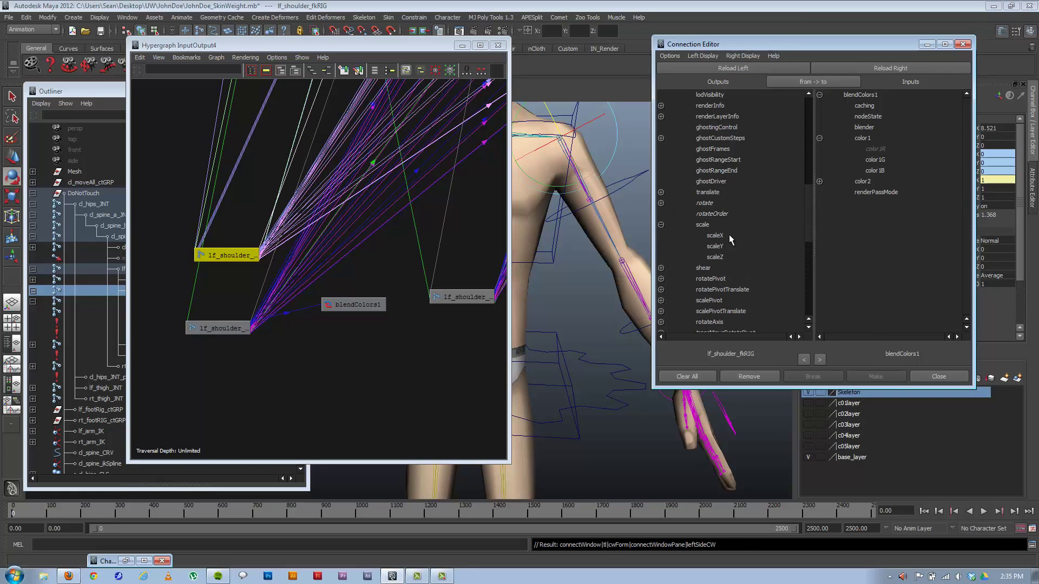
click(779, 236)
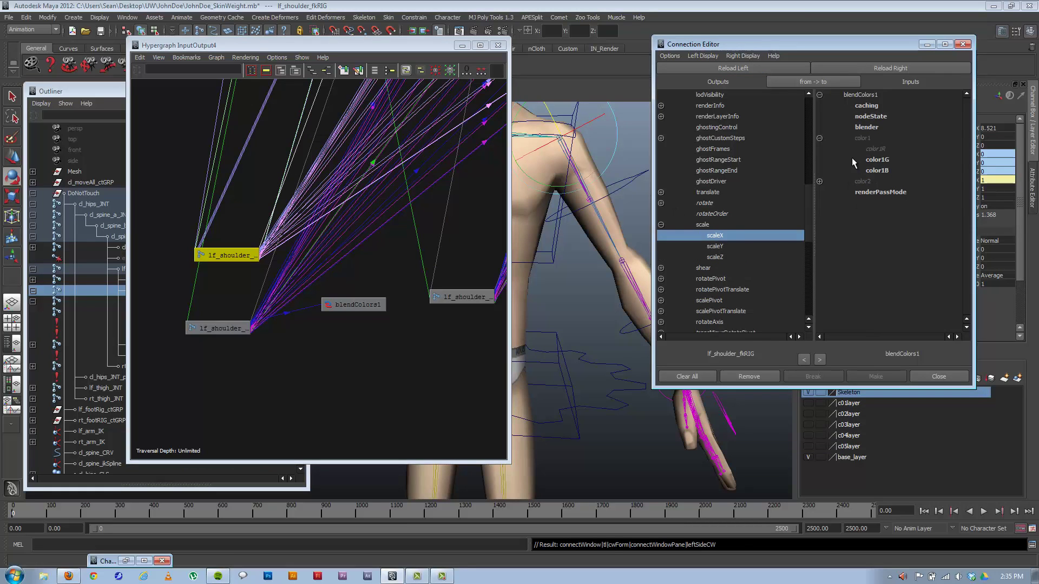
click(819, 181)
click(877, 193)
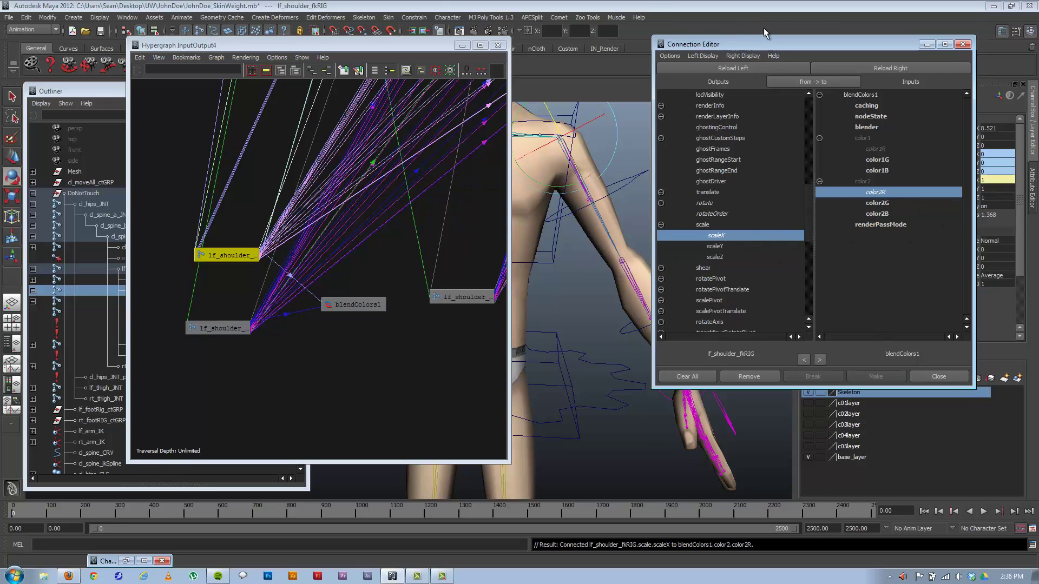
drag(766, 44, 778, 66)
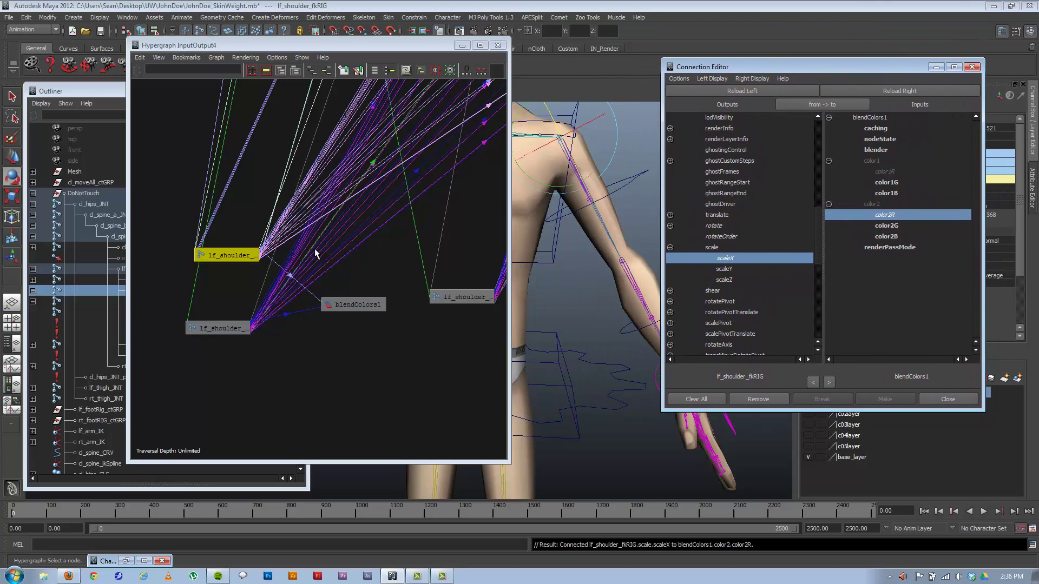
Rename blendColors1 to 'lf_armScale_Blend' in the Channel Box and minimize the Connection Editor.
click(354, 304)
drag(917, 66, 755, 150)
click(904, 123)
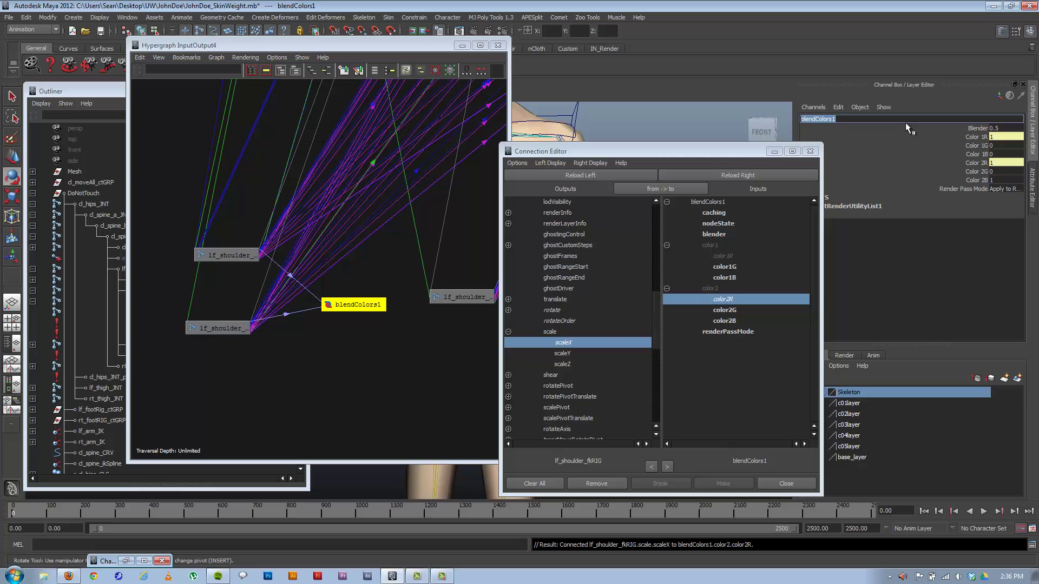
text(lf_armScale_Blend)
key(Return)
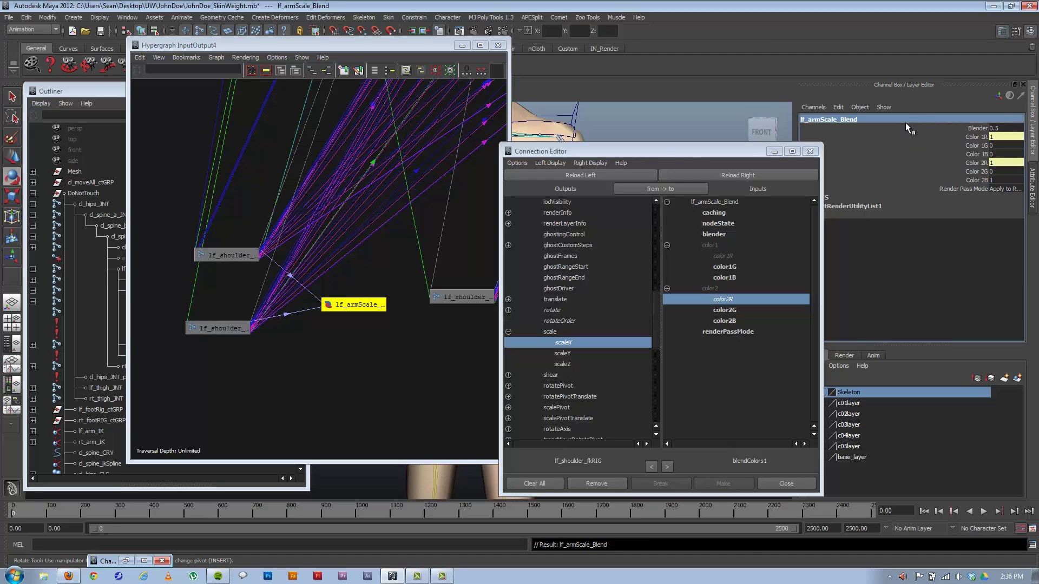
drag(683, 152, 745, 86)
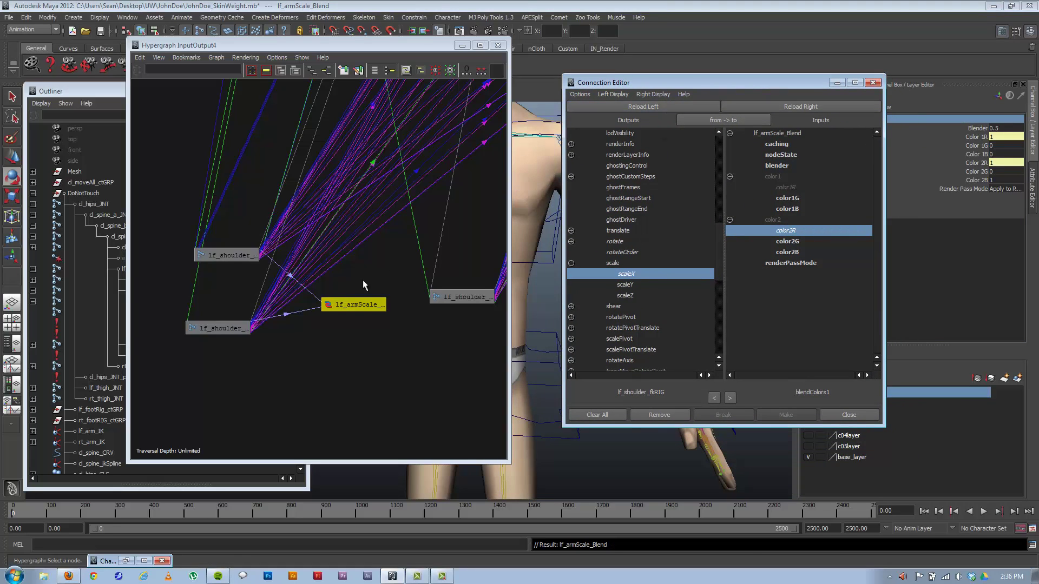
click(837, 82)
Scale lf_shoulder_fkCTRL along X to 1.367 to stretch the arm.
click(626, 178)
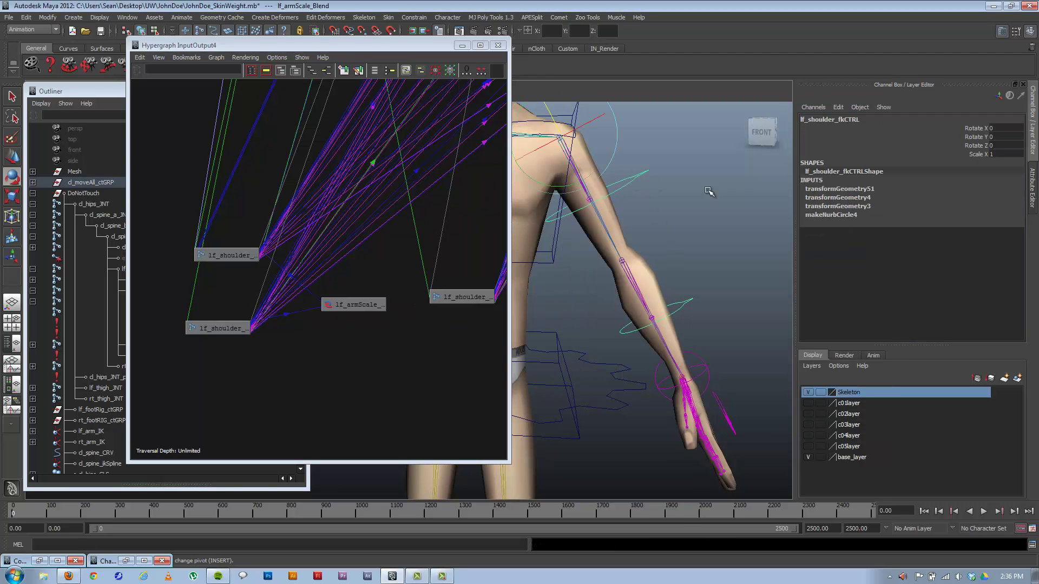
click(971, 154)
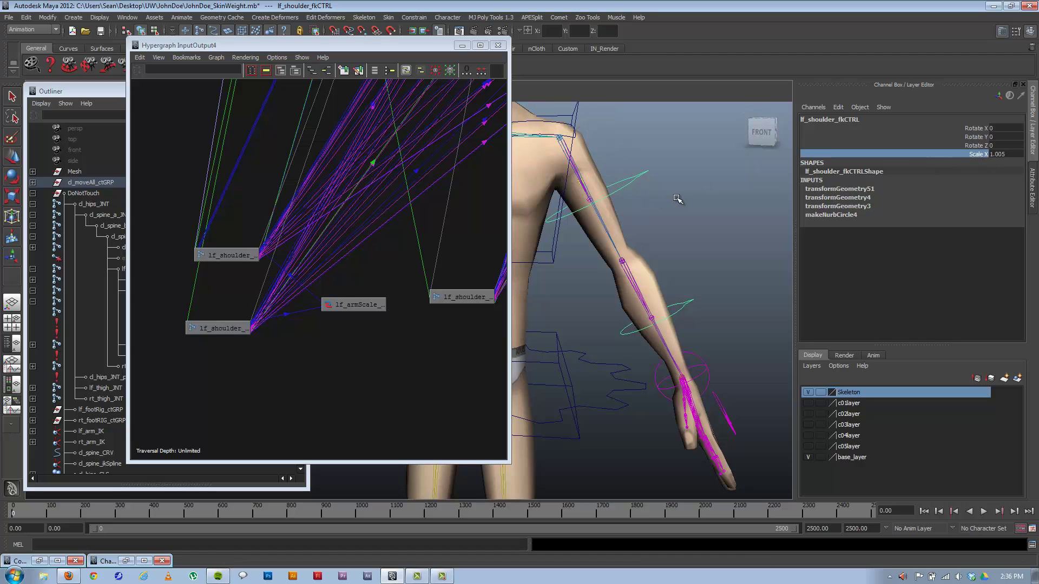
middle_drag(676, 200, 705, 218)
Set lf_armScale_Blend's Blender attribute from 0.5 to 0.
drag(352, 306, 346, 308)
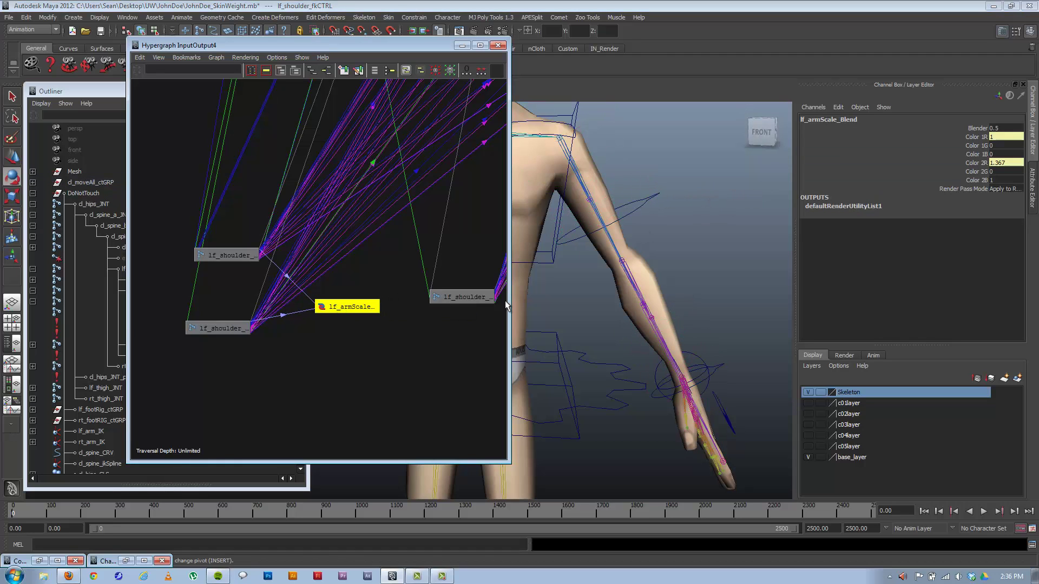
click(977, 128)
middle_drag(728, 205, 715, 204)
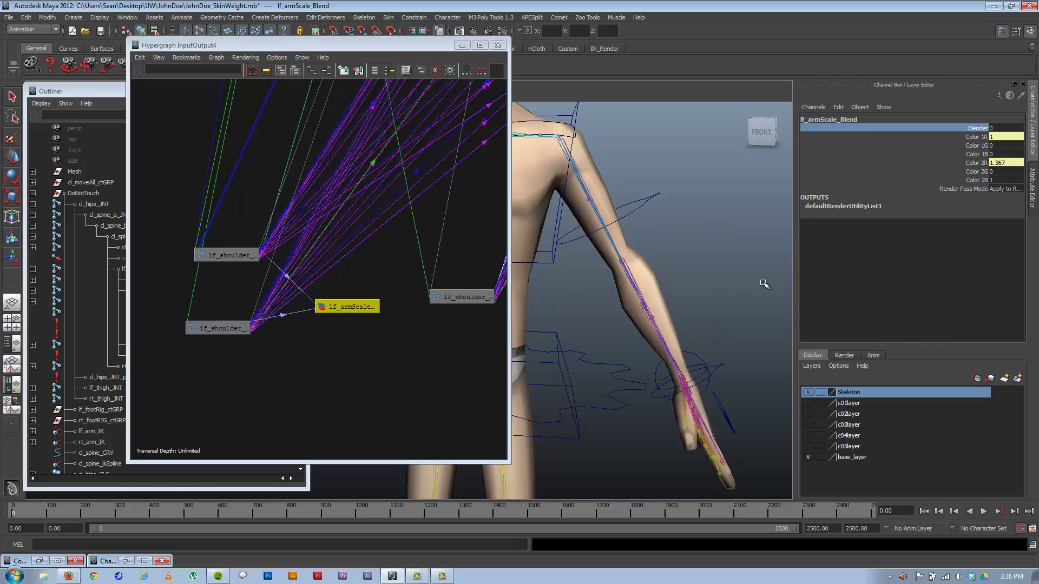
click(1014, 129)
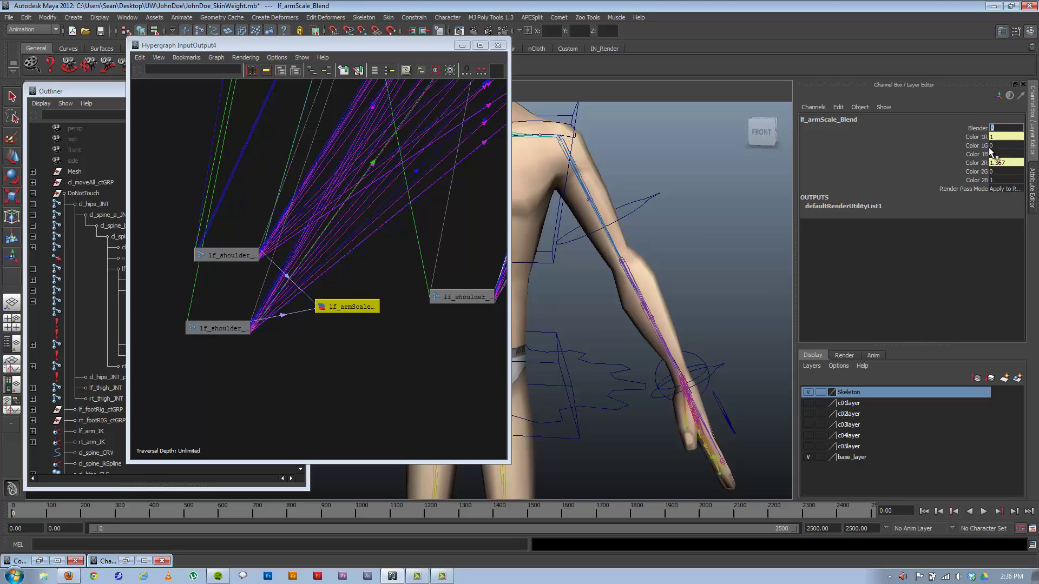
click(715, 226)
Connect lf_armScale_Blend output.outputR to lf_shoulder_JNT scale.scaleX, then minimize the Connection Editor.
middle_drag(360, 301, 364, 315)
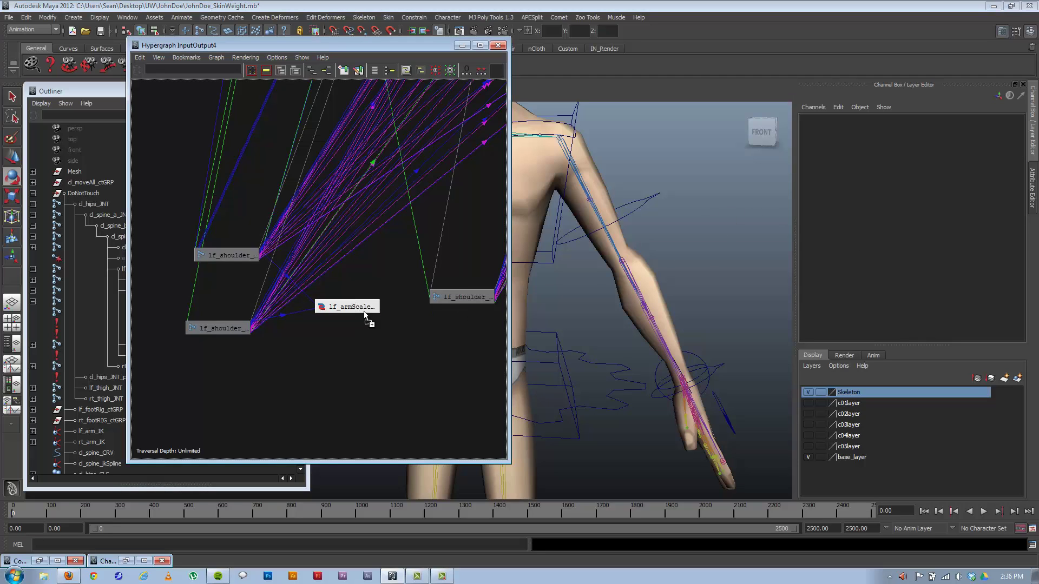
middle_drag(456, 290, 457, 296)
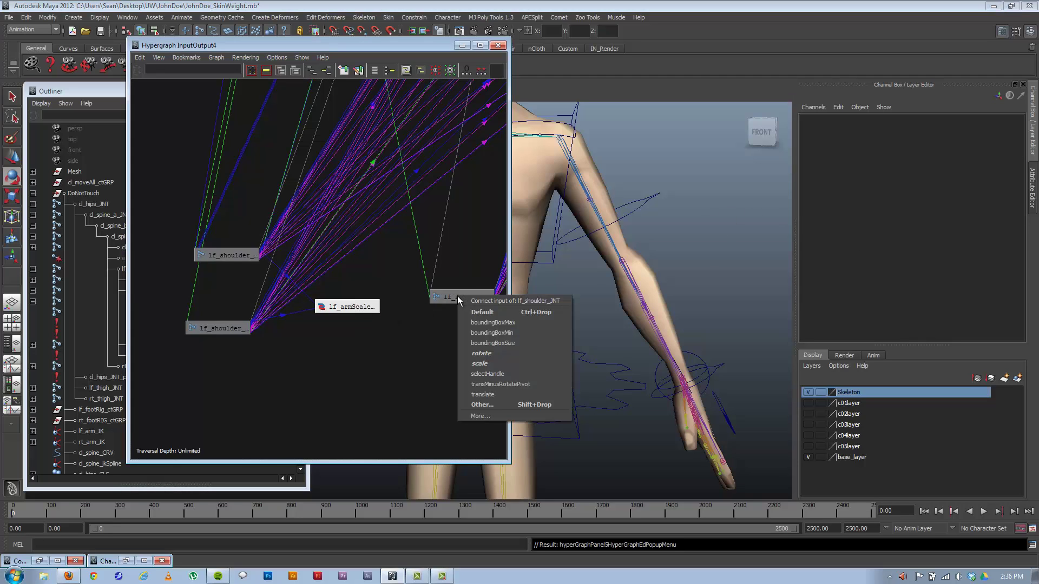
click(481, 405)
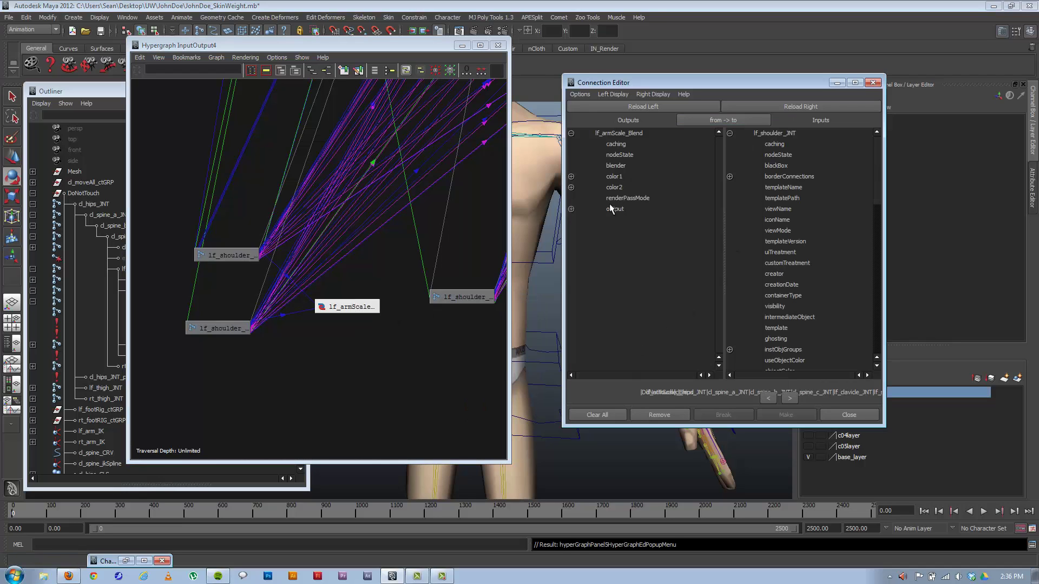
click(624, 220)
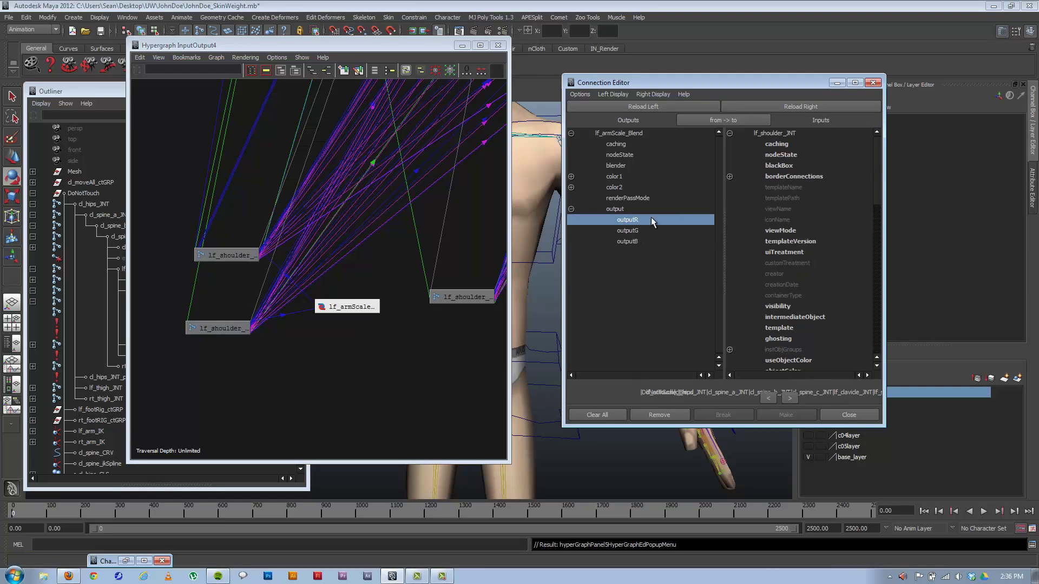
drag(879, 167, 871, 231)
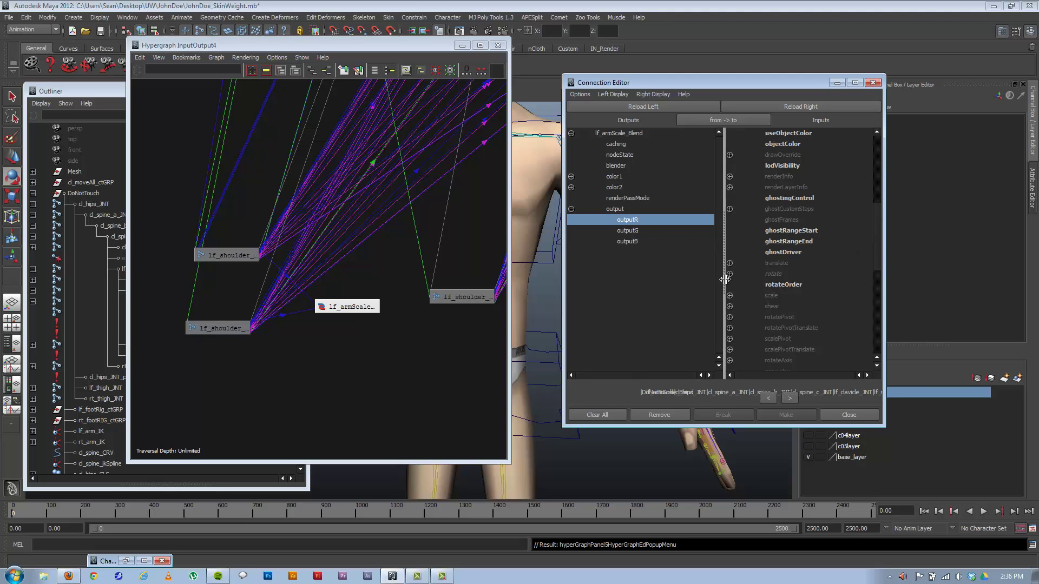
click(730, 295)
click(784, 306)
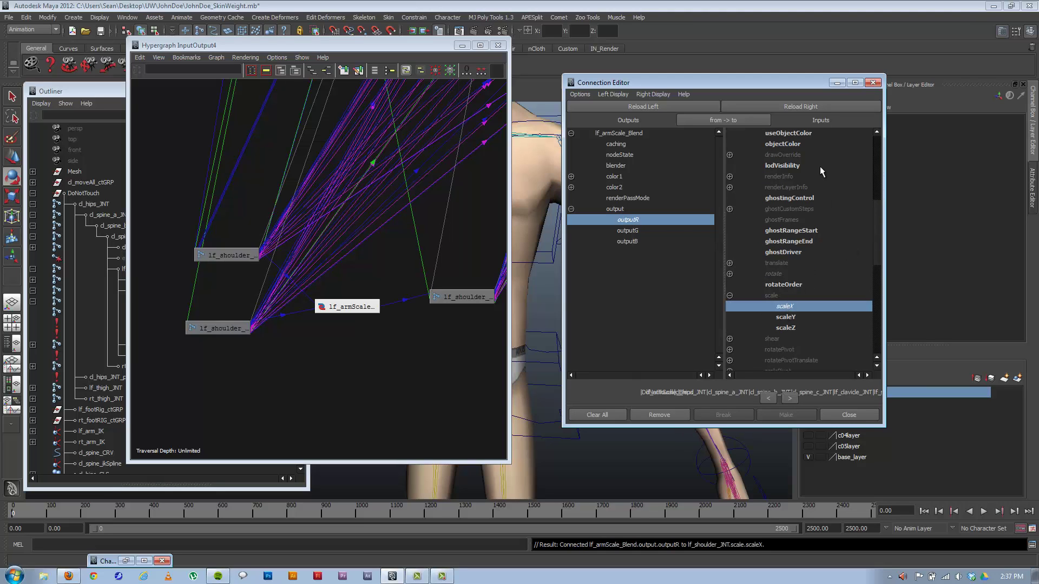
click(837, 82)
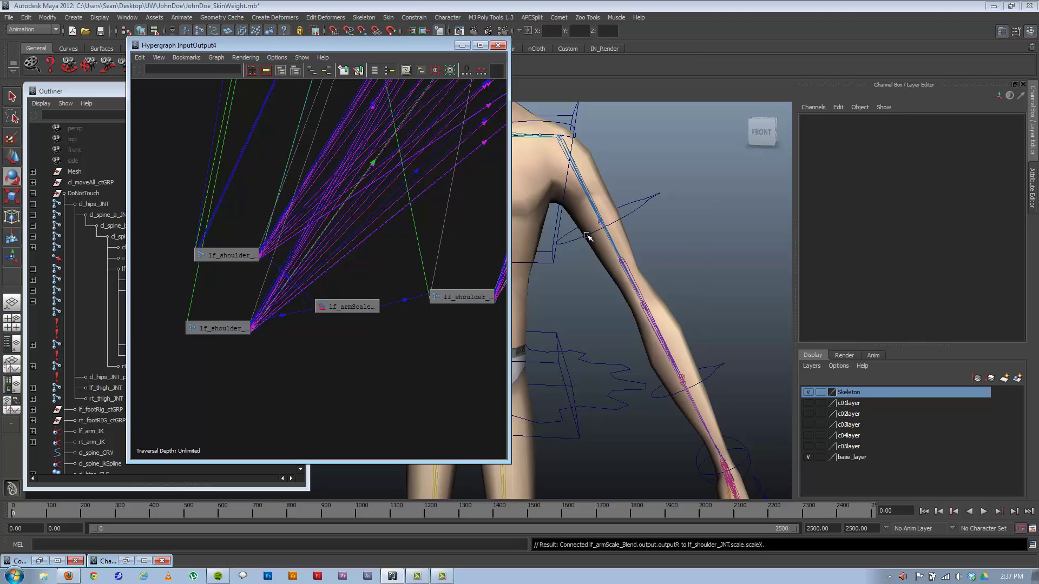
Inspect the lf_armScale_Blend node's Blender attribute and the wrist control.
click(368, 306)
click(971, 130)
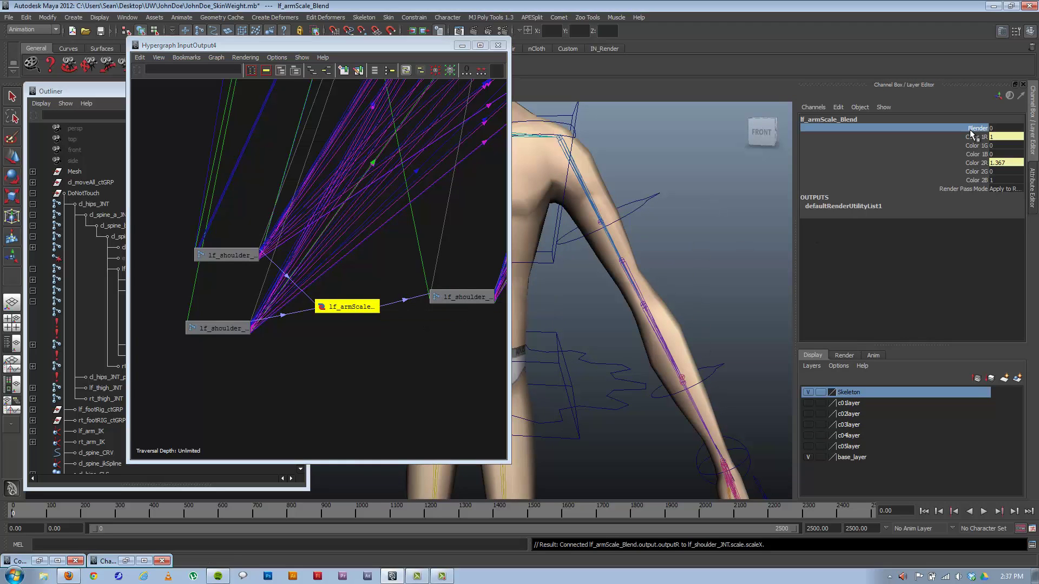
click(742, 450)
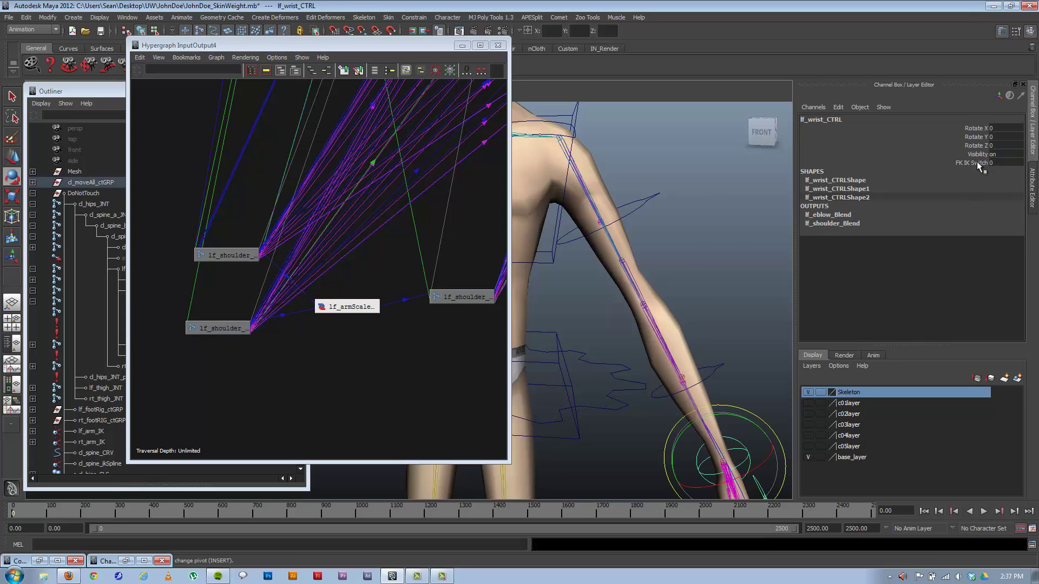
click(337, 307)
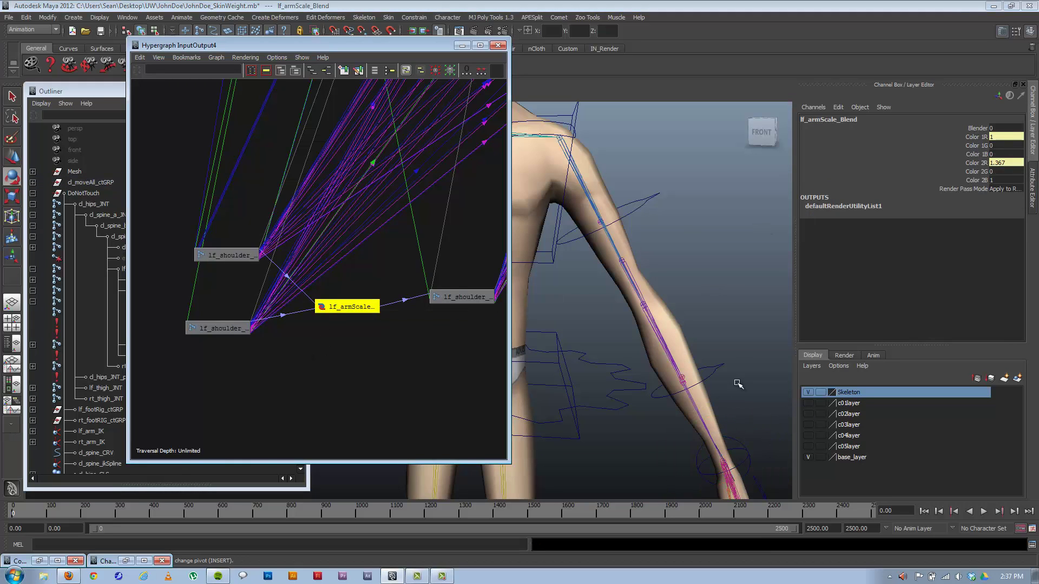
Scrub lf_wrist_CTRL's FK IK Switch to 0, then slide the Hypergraph right to reveal the Outliner.
click(749, 454)
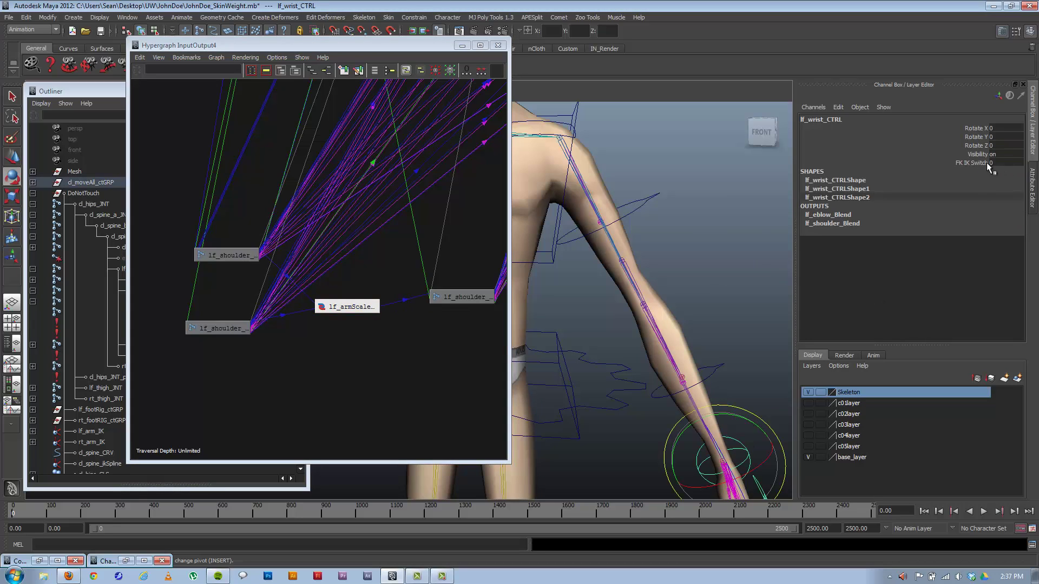
click(973, 162)
middle_drag(794, 210, 736, 250)
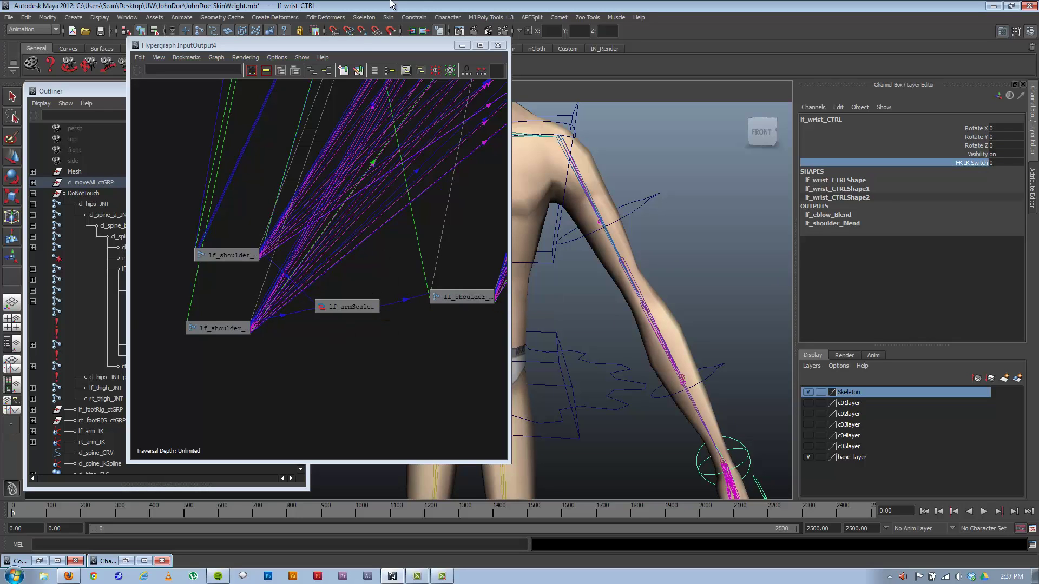
drag(356, 43, 588, 44)
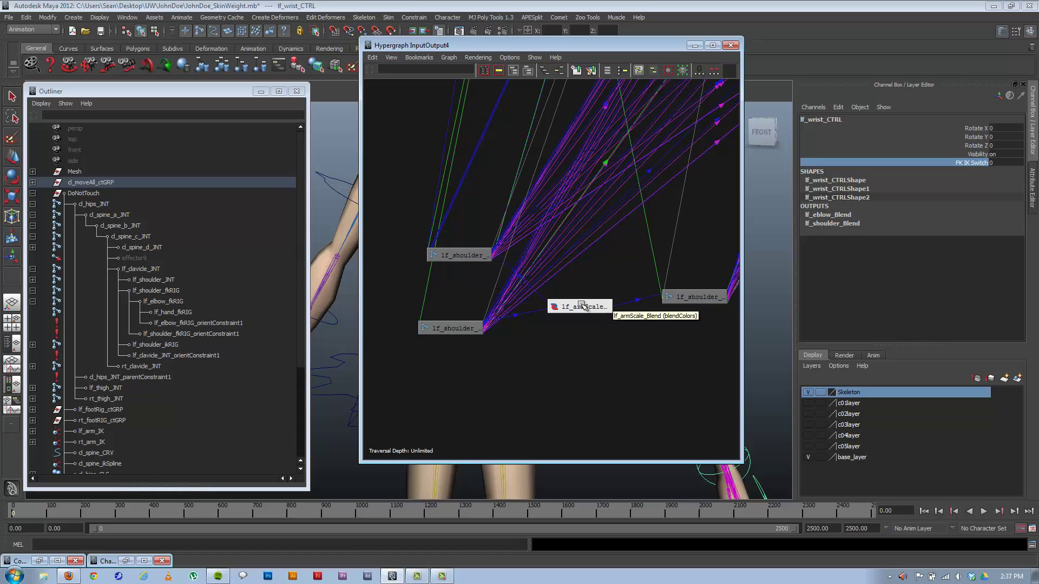
Load lf_armScale_Blend as the target in the Connection Editor.
click(581, 305)
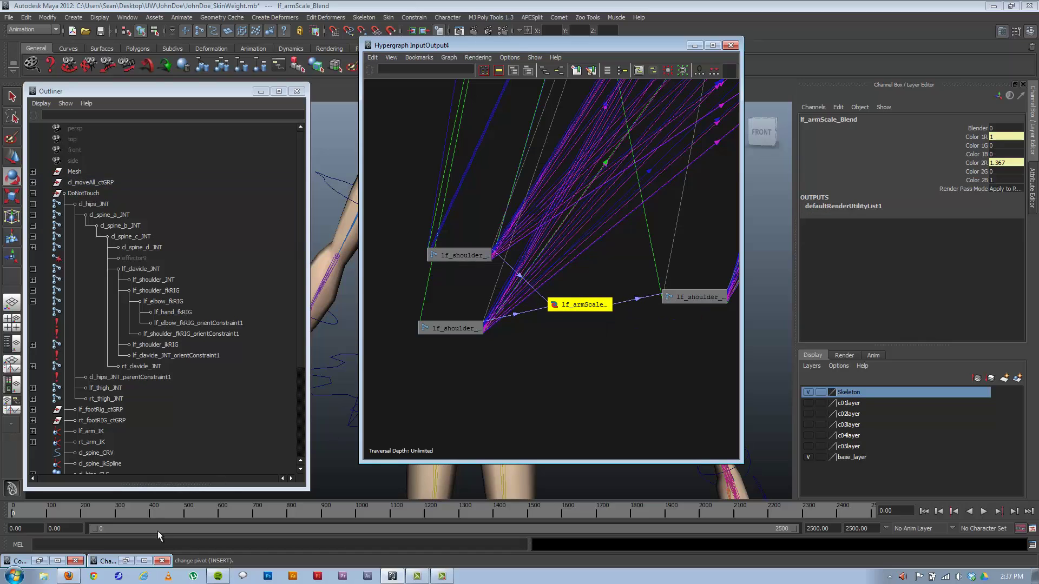
click(39, 561)
drag(758, 87, 836, 78)
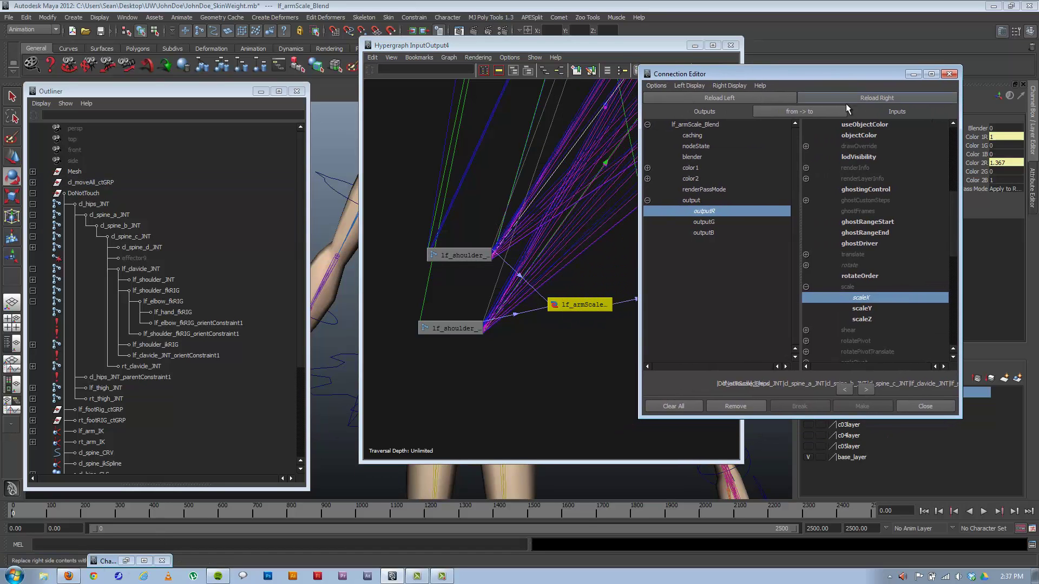
click(852, 101)
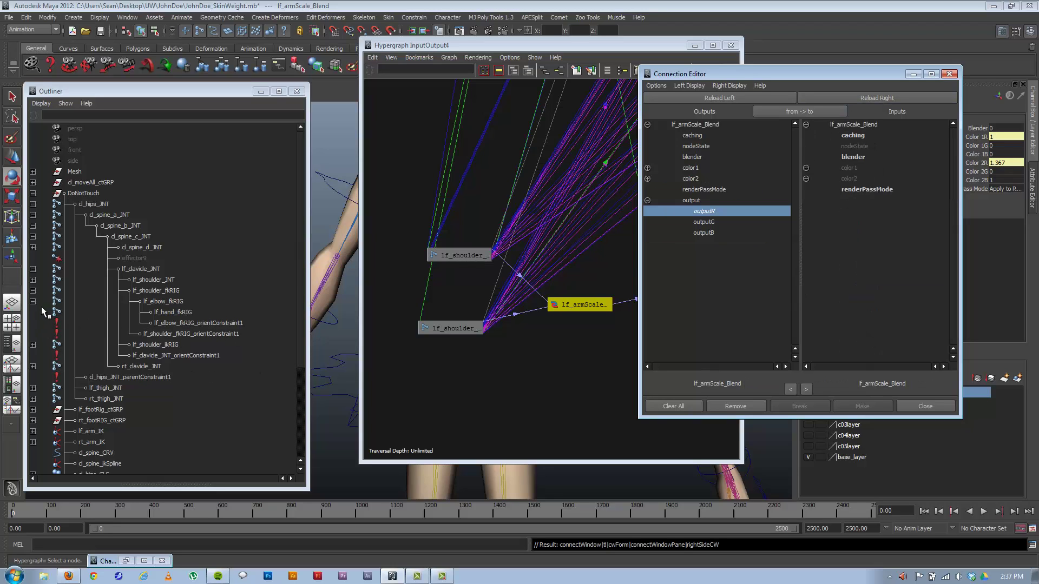
Connect lf_elbow_fkRIG.scaleX to lf_armScale_Blend.color1G.
click(33, 280)
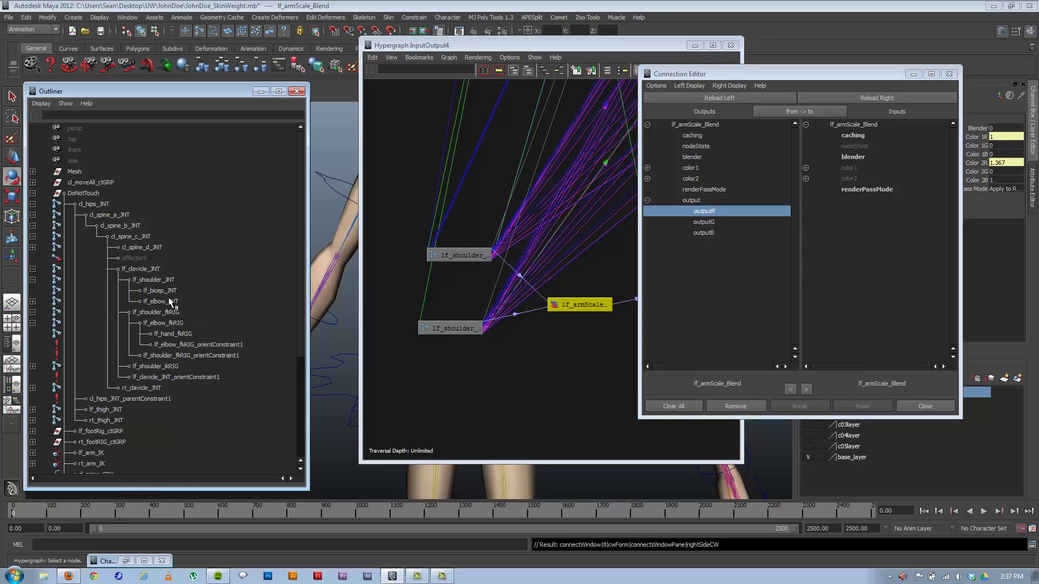
click(168, 297)
click(693, 98)
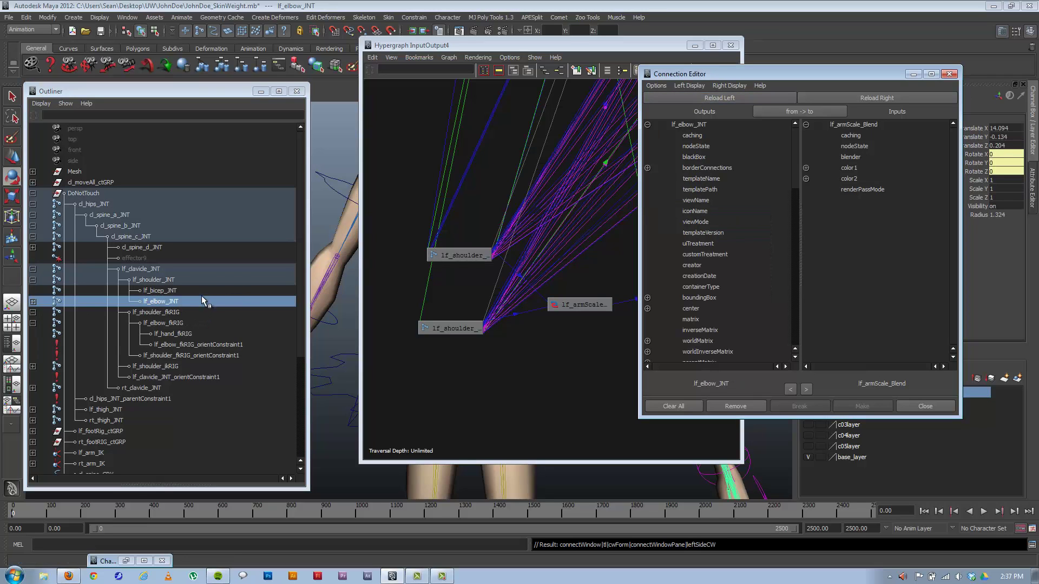
click(157, 323)
click(722, 98)
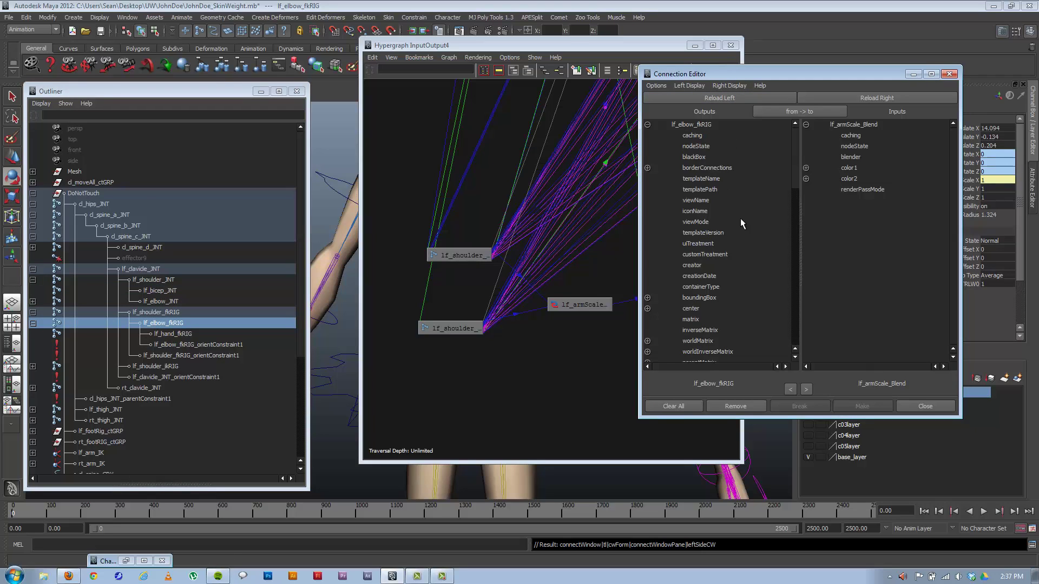
scroll(713, 238, down, 4)
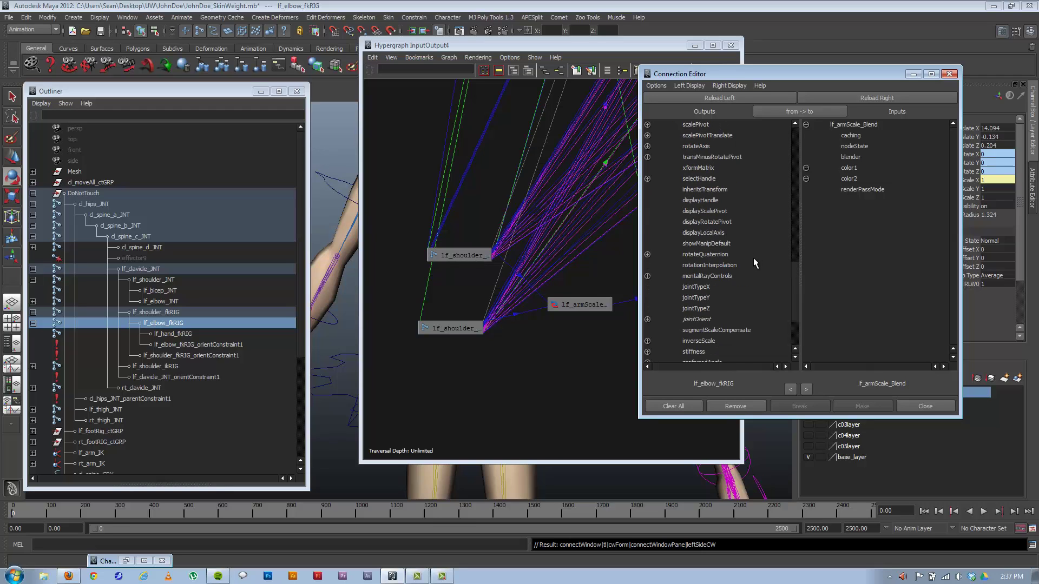
scroll(753, 258, down, 4)
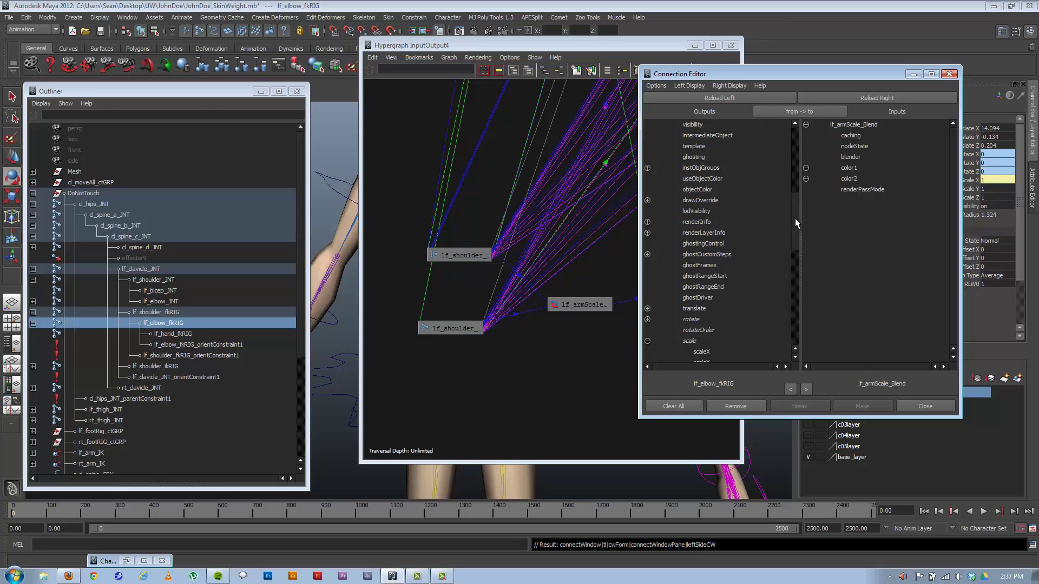
drag(794, 218, 794, 239)
click(702, 266)
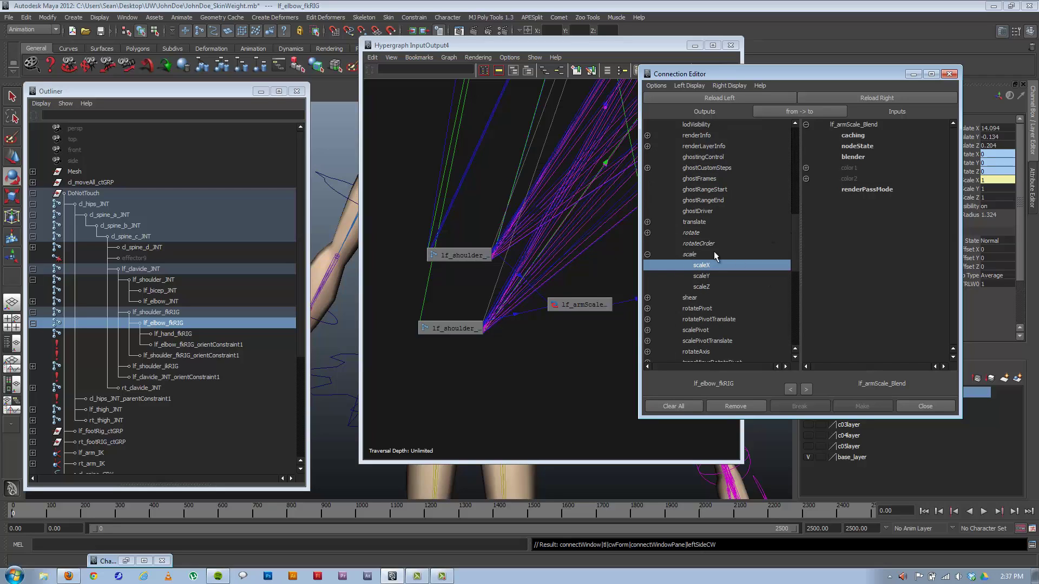
click(805, 168)
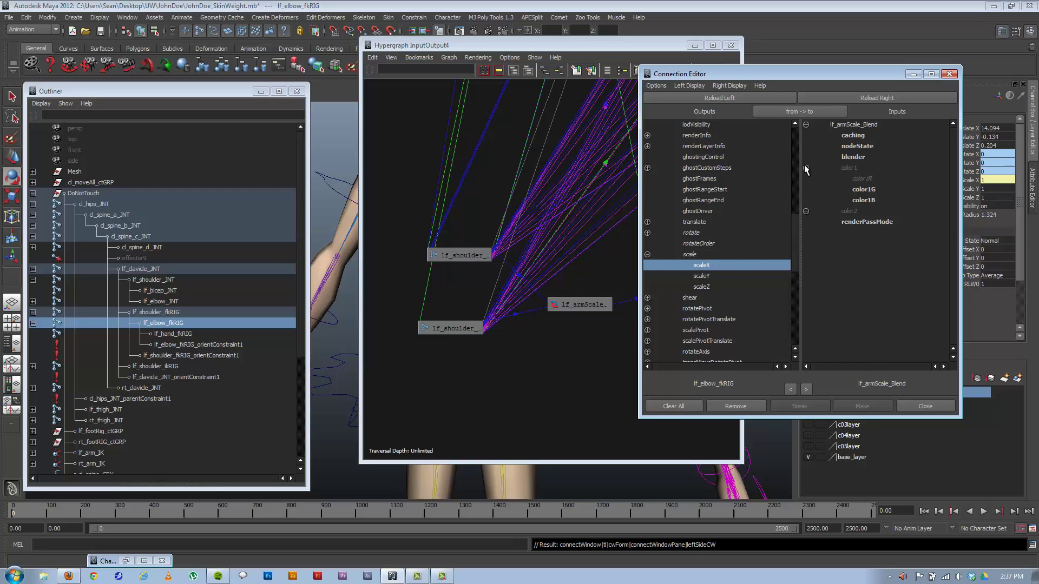
click(867, 190)
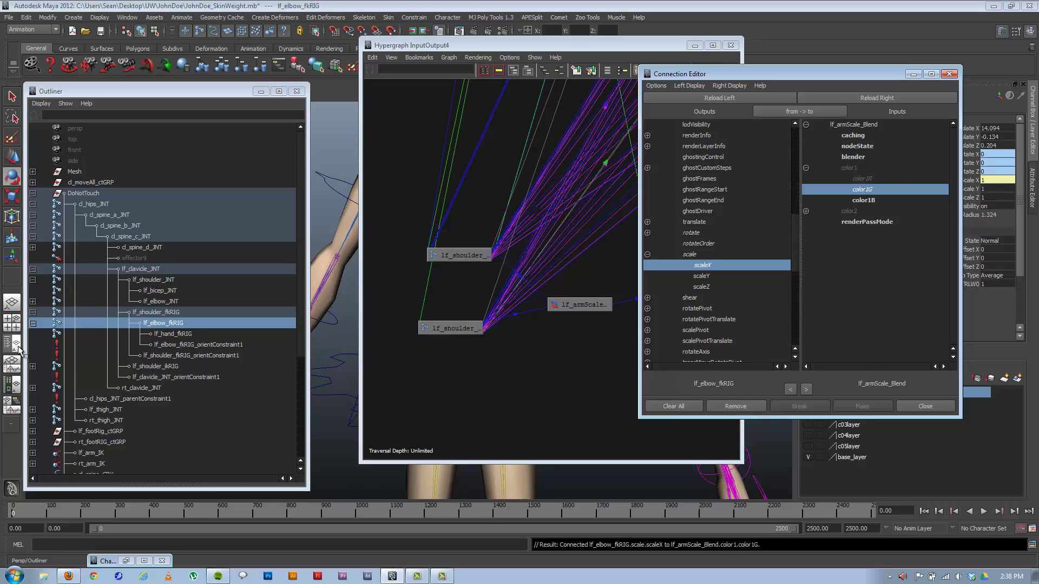
Connect lf_elbow_ikRIG.scaleX to lf_armScale_Blend.color2G.
click(33, 366)
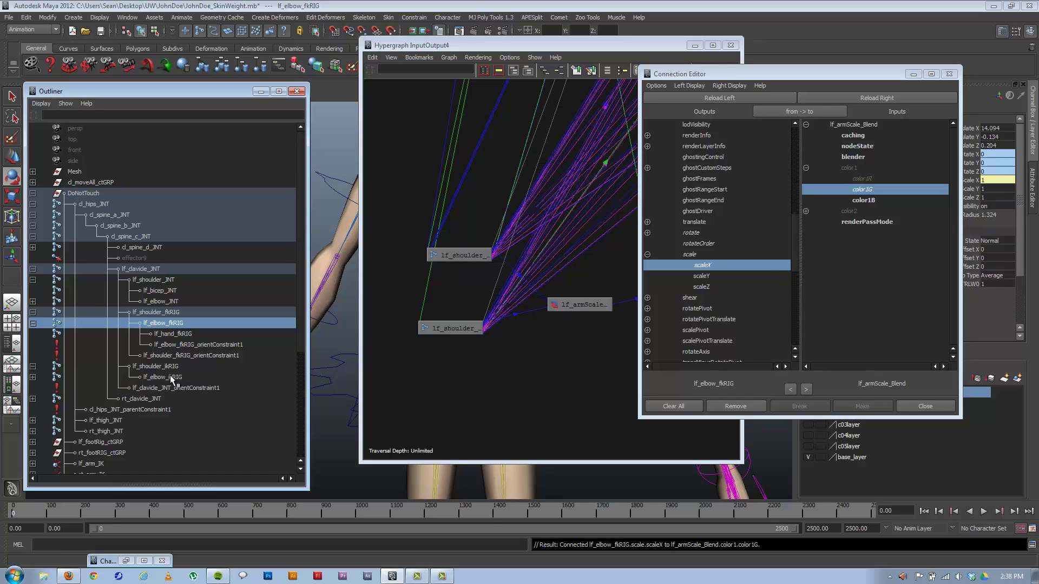
click(171, 378)
click(718, 99)
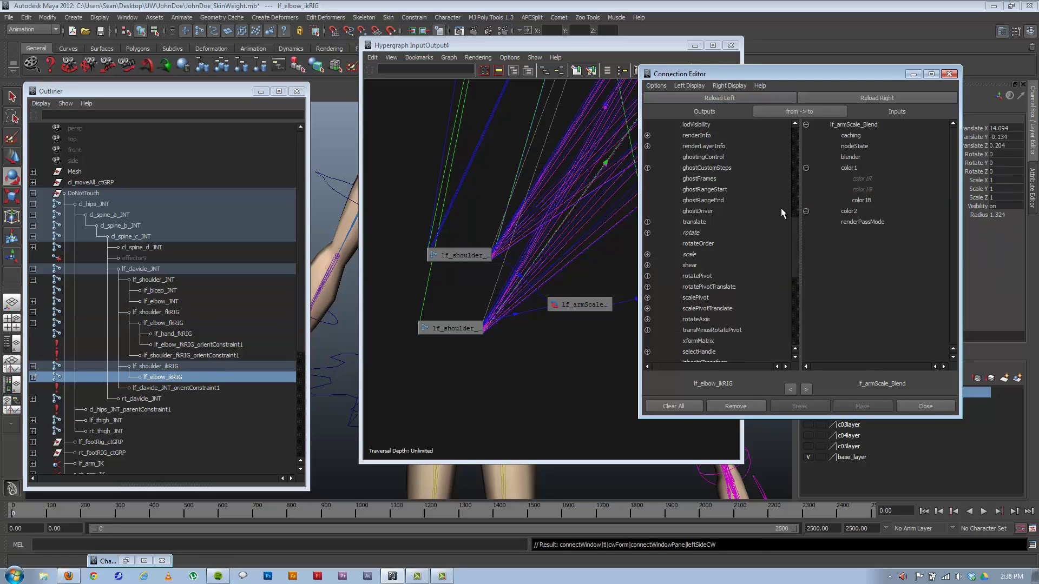
click(647, 254)
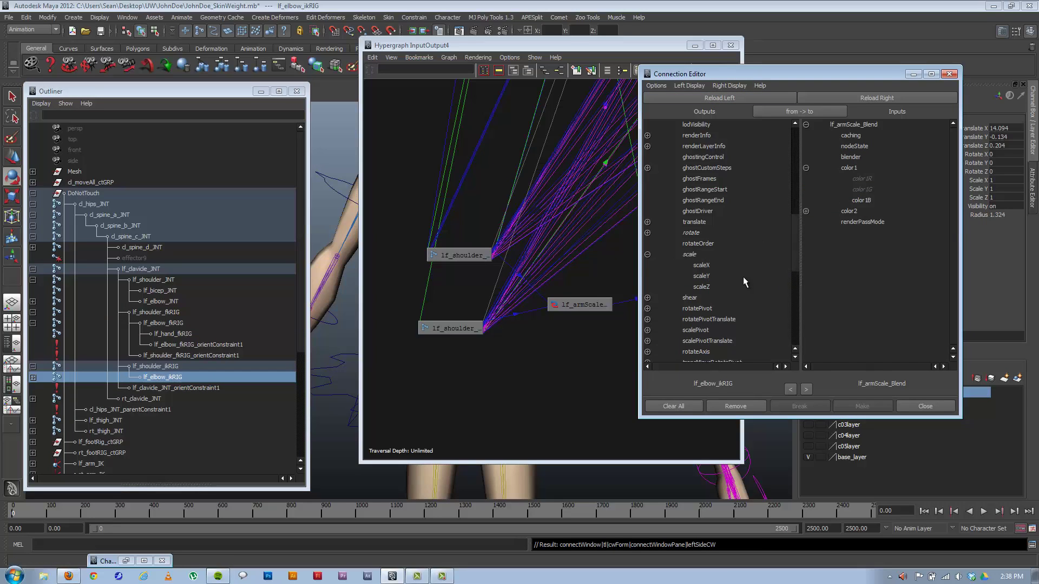
click(702, 265)
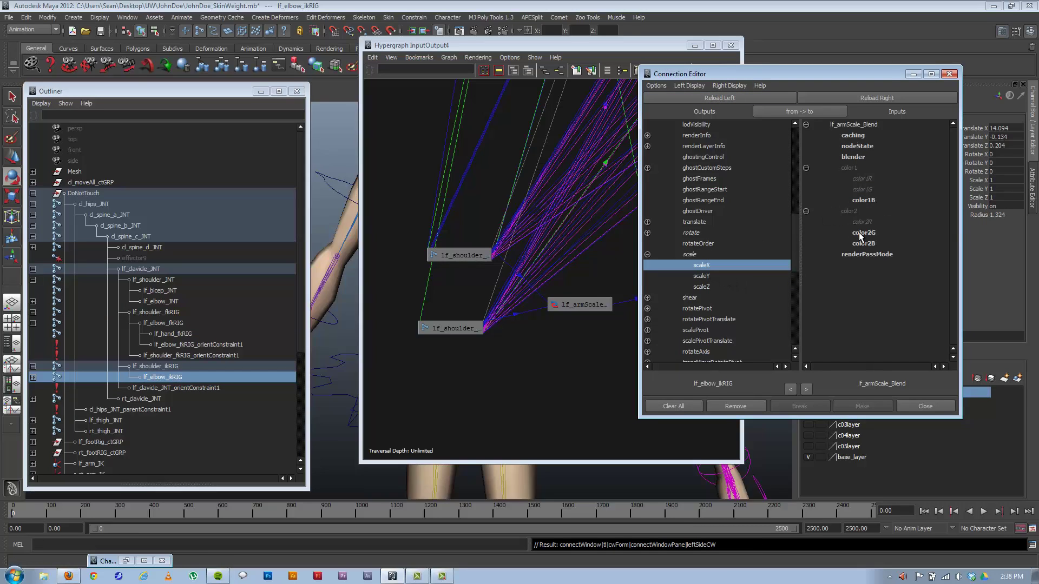
click(862, 233)
click(576, 304)
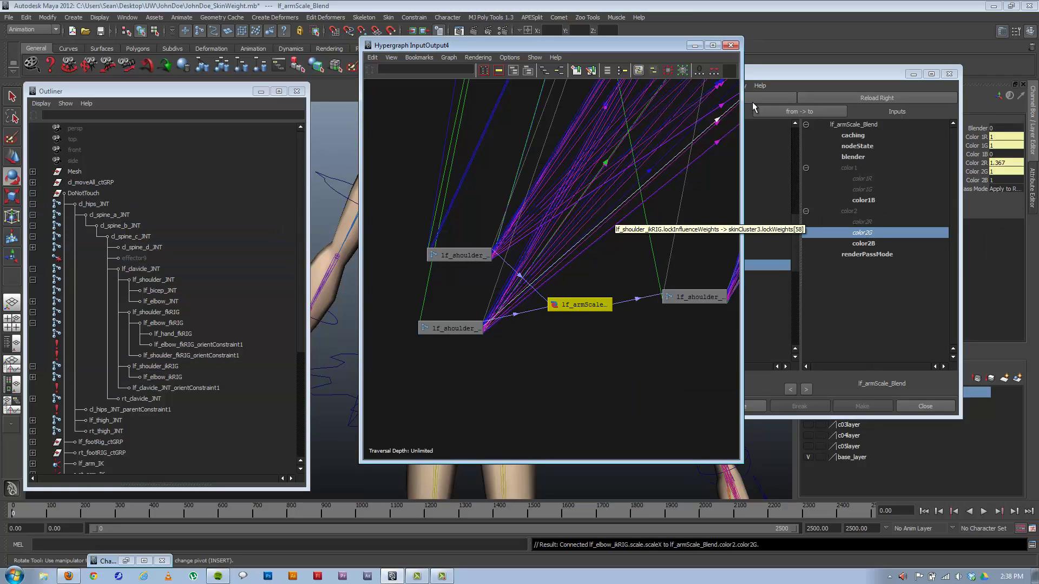
Connect lf_armScale_Blend.outputG to lf_elbow_JNT.scaleX and close the Connection Editor.
click(762, 98)
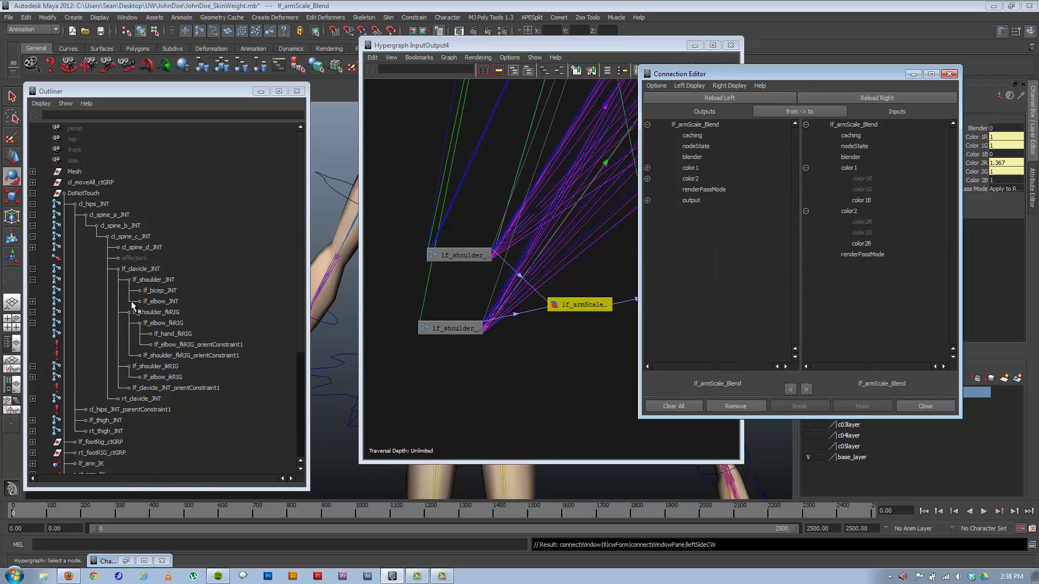
click(154, 302)
click(828, 98)
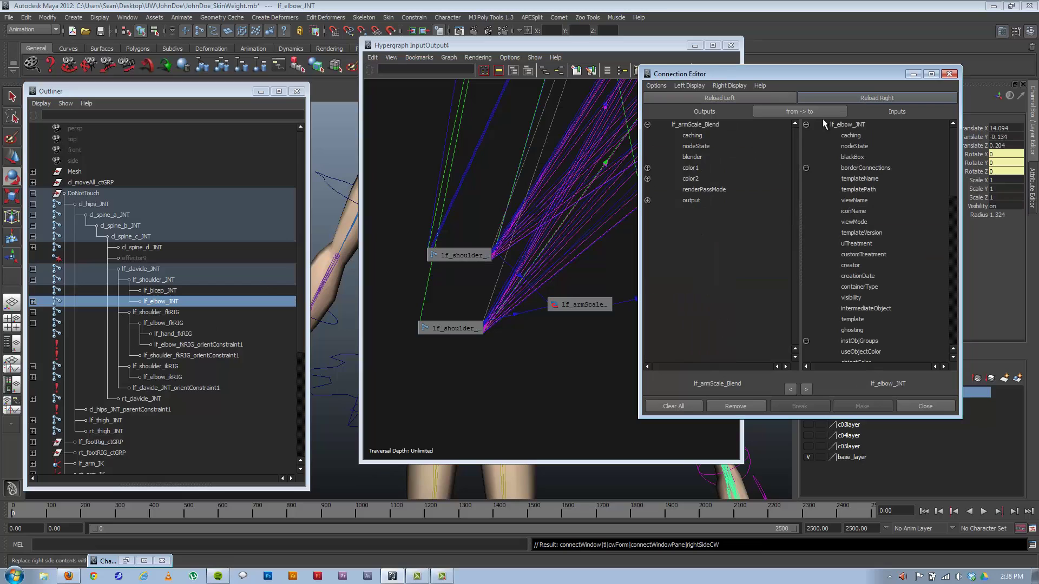
click(648, 200)
click(704, 222)
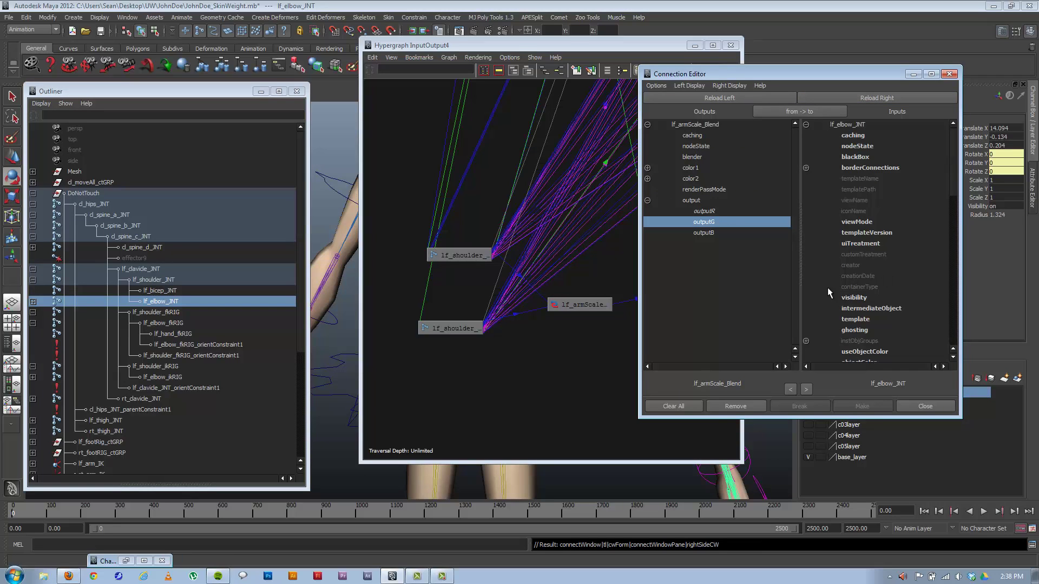
scroll(827, 288, down, 8)
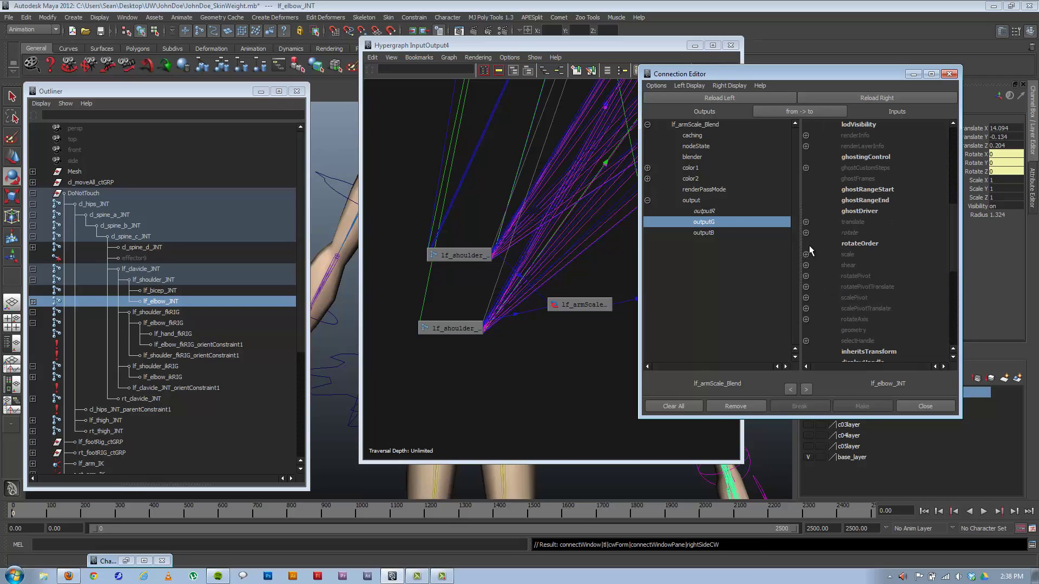
click(806, 255)
click(861, 265)
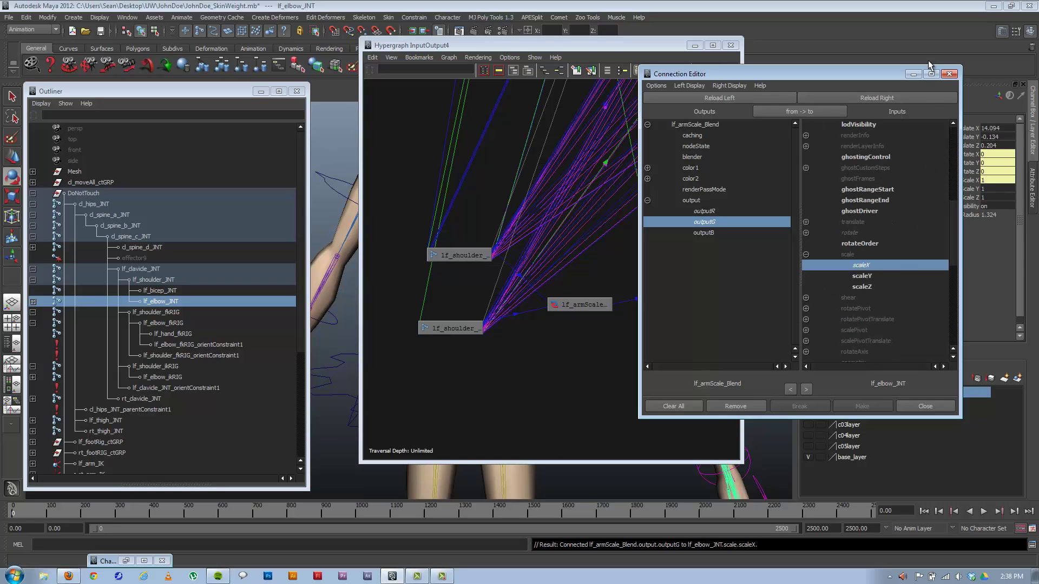
click(949, 74)
Minimize the Hypergraph and trial-scale lf_shoulder_fkCTRL along Scale X.
key(super+Down)
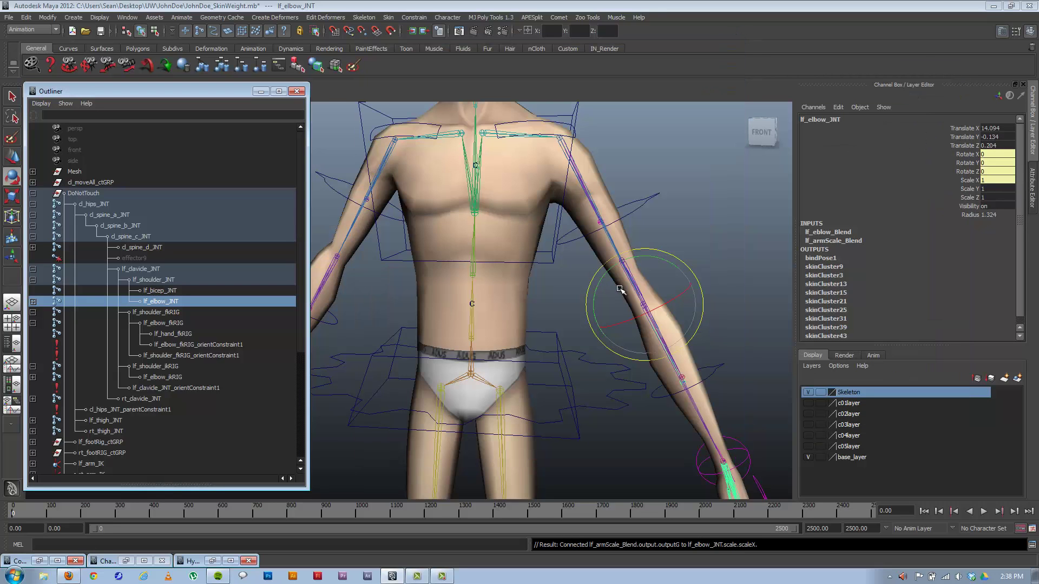
scroll(525, 281, down, 3)
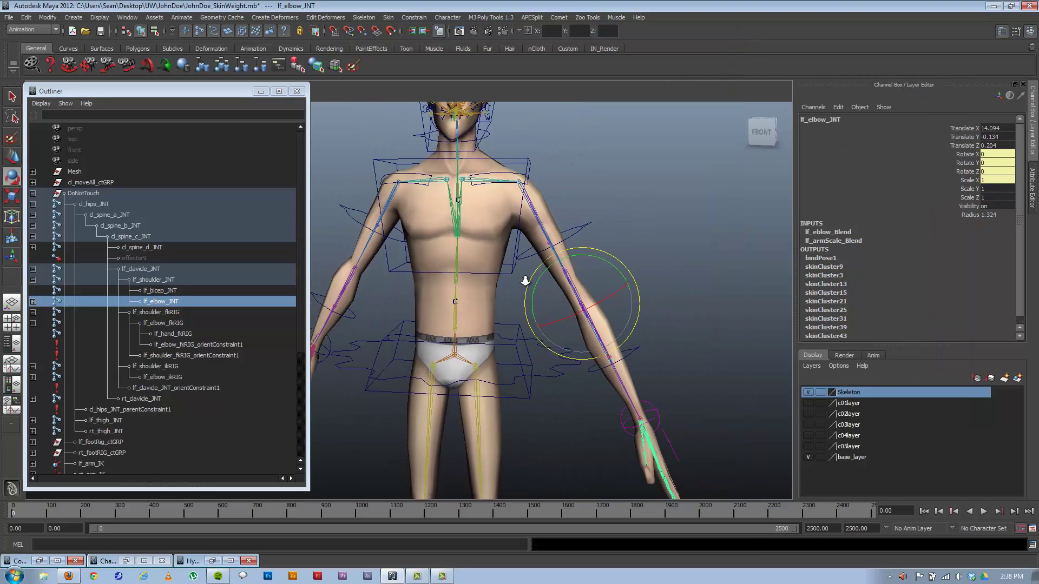
scroll(525, 281, down, 2)
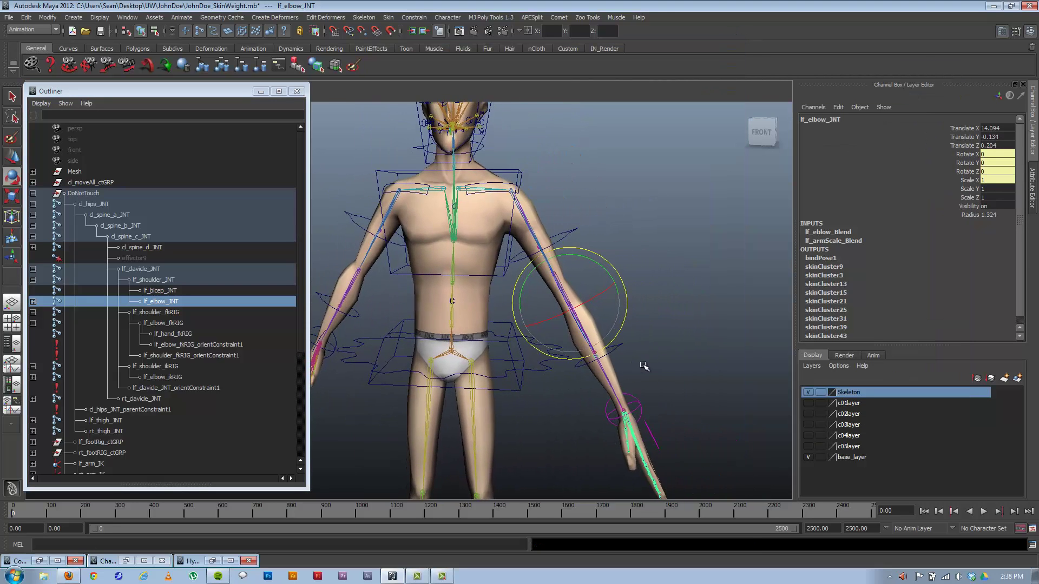
alt+drag(595, 364, 613, 296)
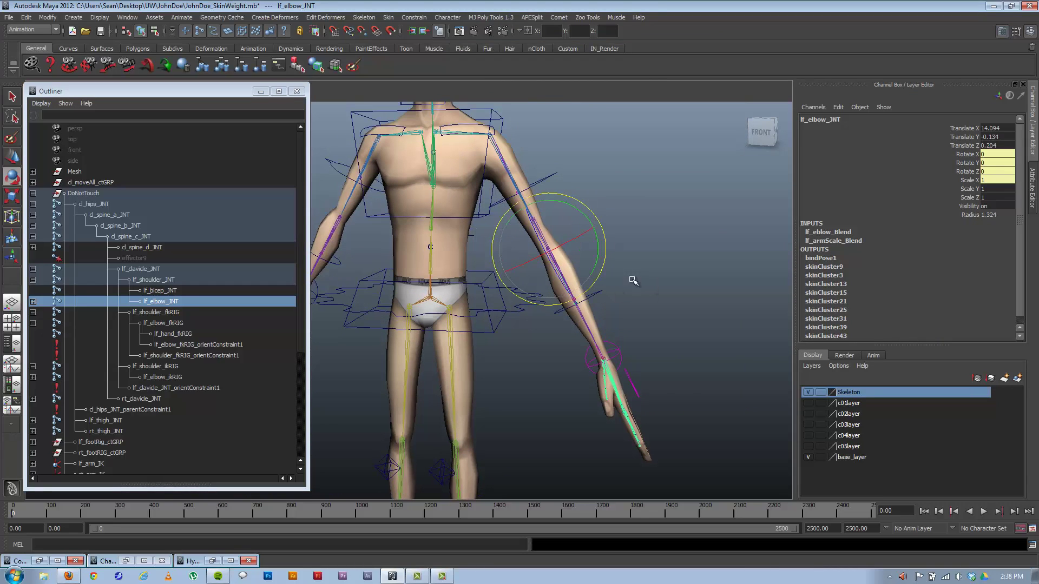
click(536, 179)
click(977, 154)
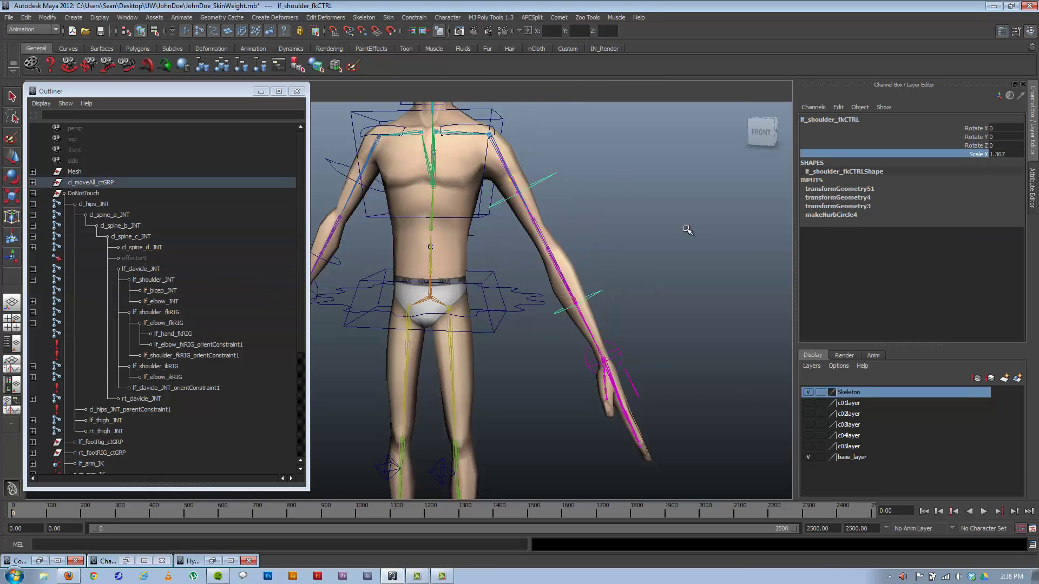
middle_drag(688, 230, 675, 247)
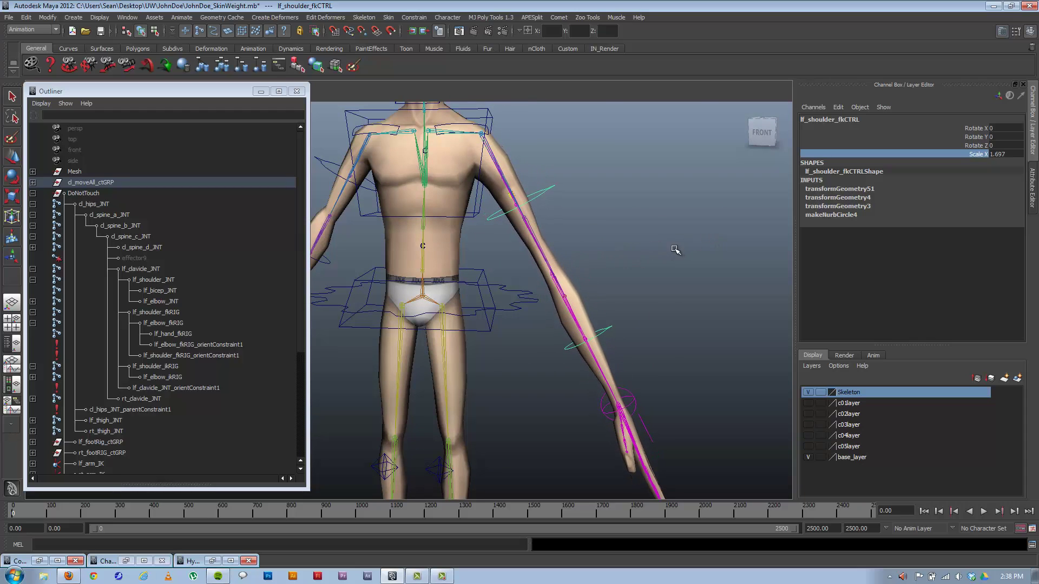
Undo the trial and raise the shoulder FK control's Scale X to 1.869, lengthening the arm.
key(z)
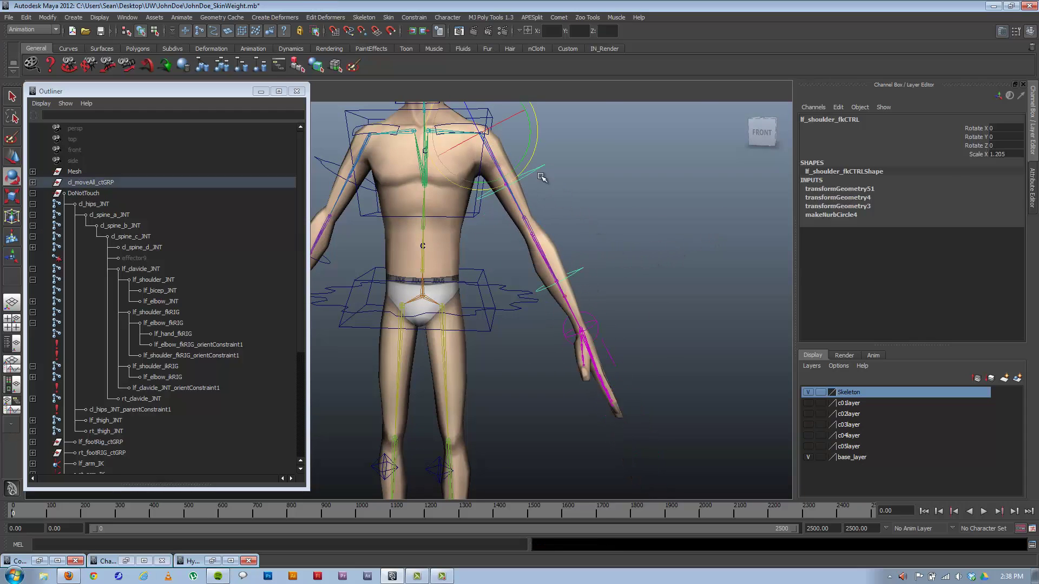
middle_drag(735, 218, 804, 226)
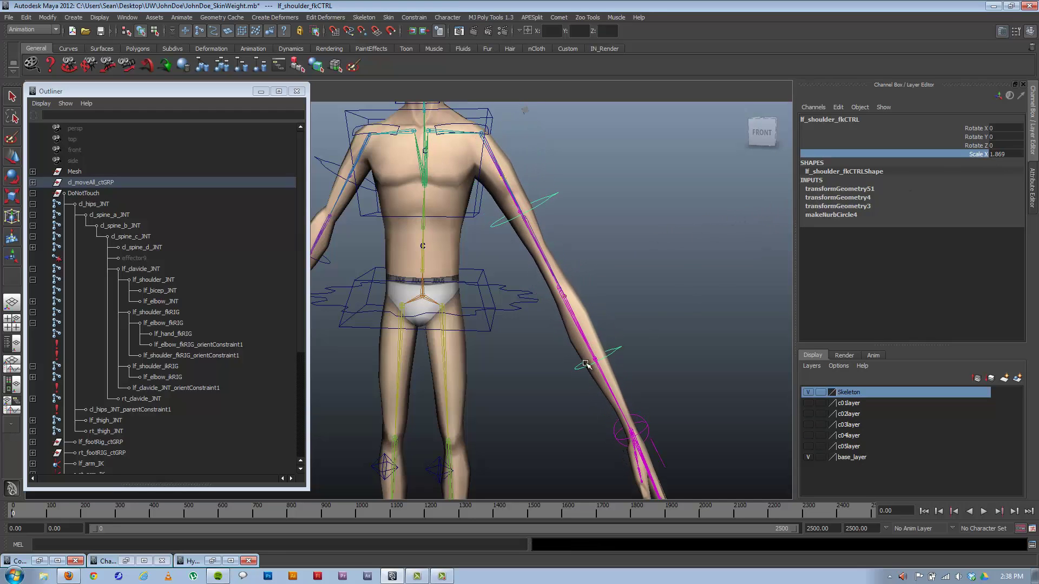
alt+drag(662, 410, 557, 277)
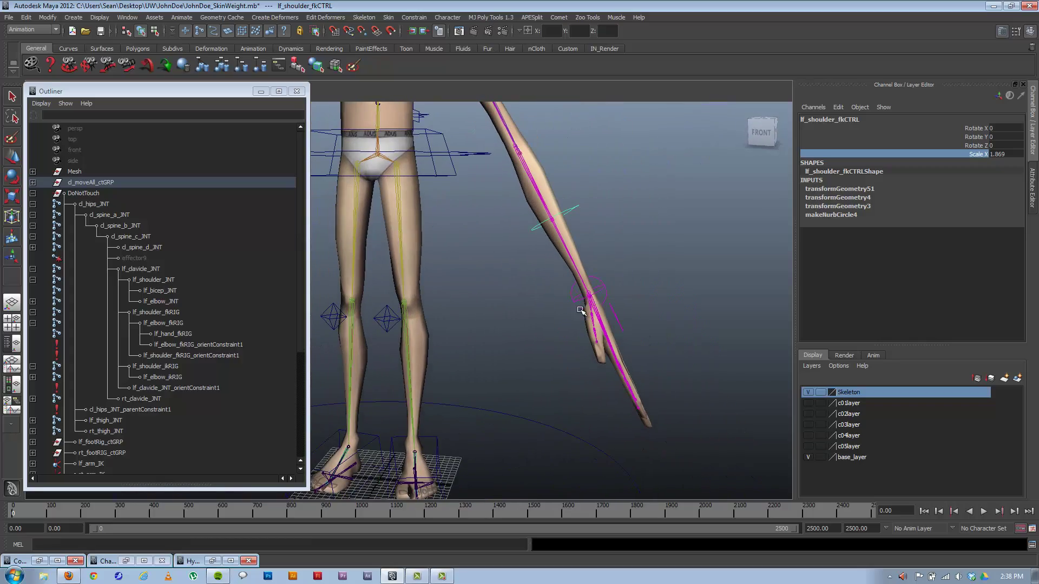
alt+drag(580, 310, 601, 349)
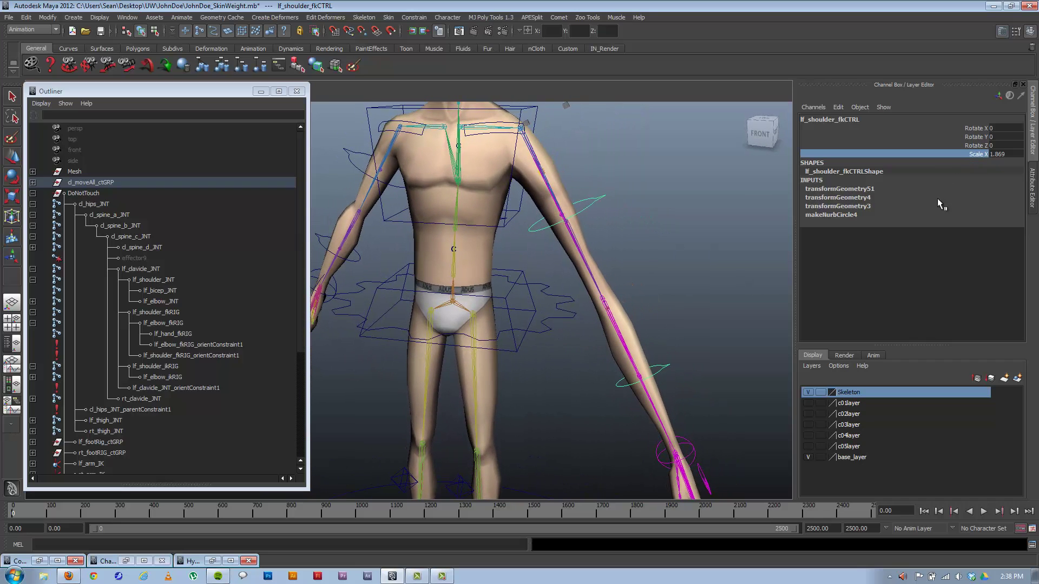
click(664, 368)
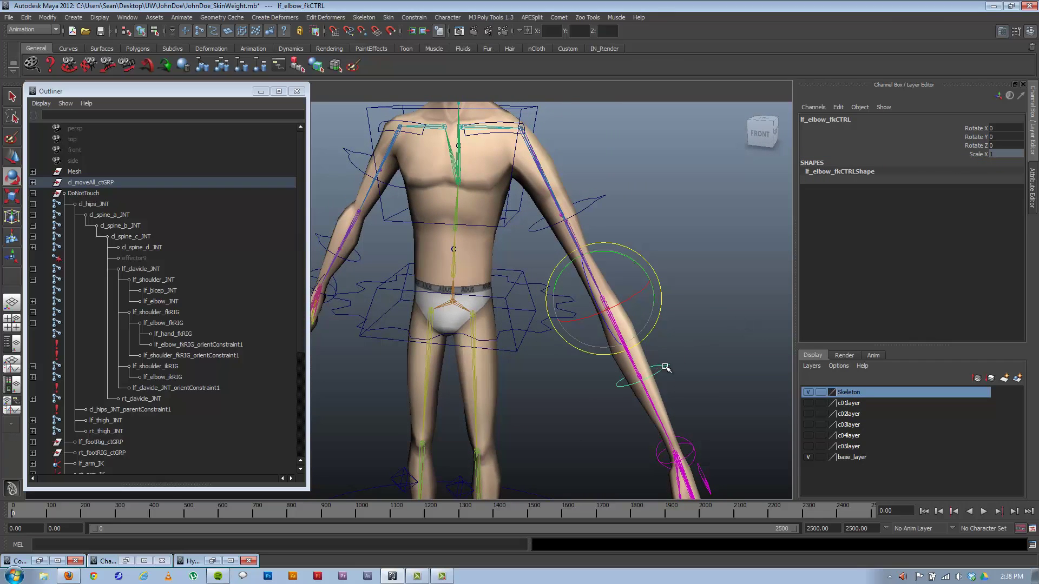
Unlock lf_elbow_fkCTRL's Scale X channel with Unlock Selected.
click(972, 154)
right_click(974, 152)
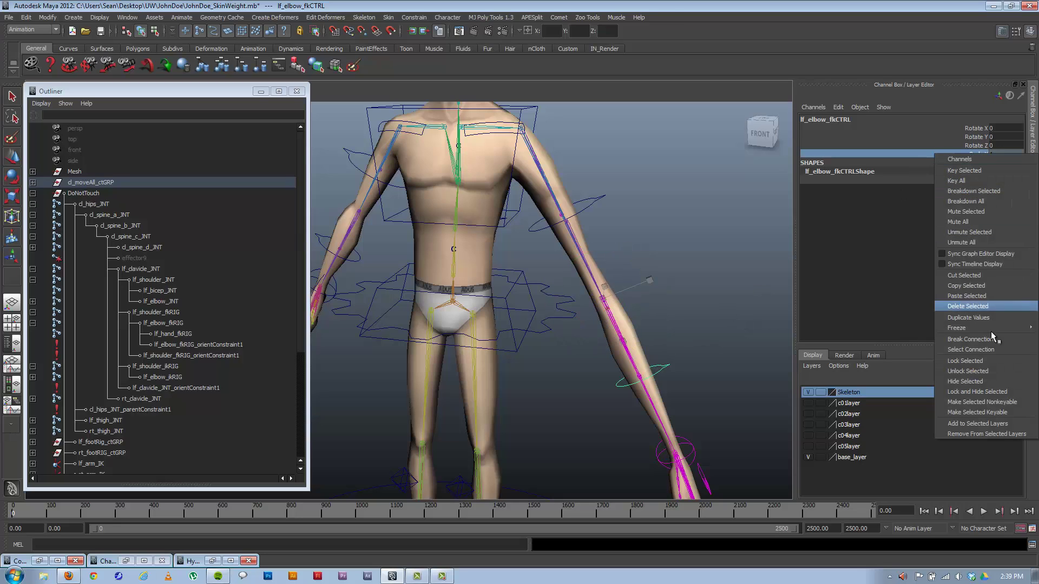
click(985, 371)
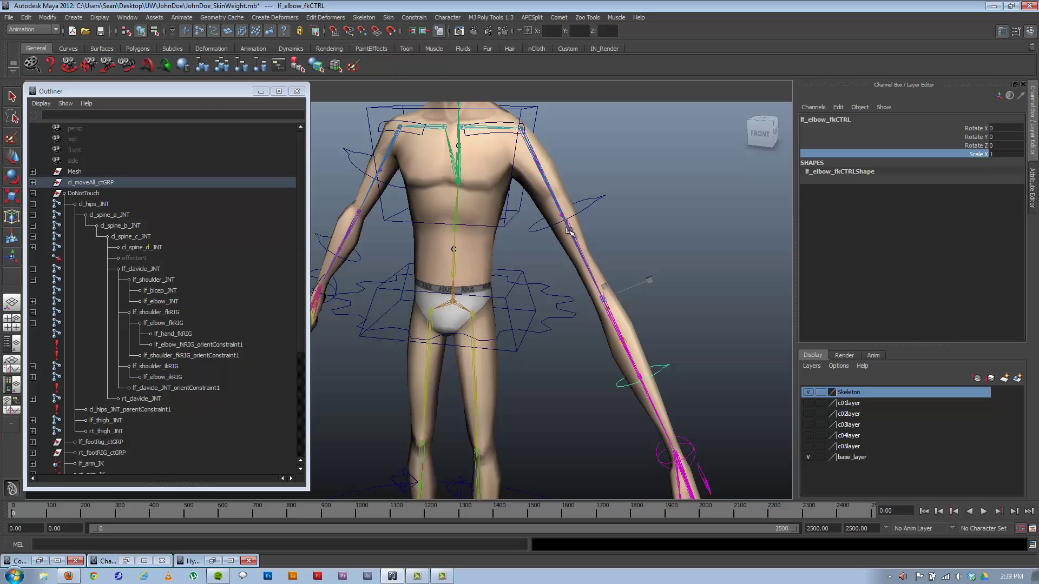
click(588, 213)
alt+middle_drag(590, 211, 595, 296)
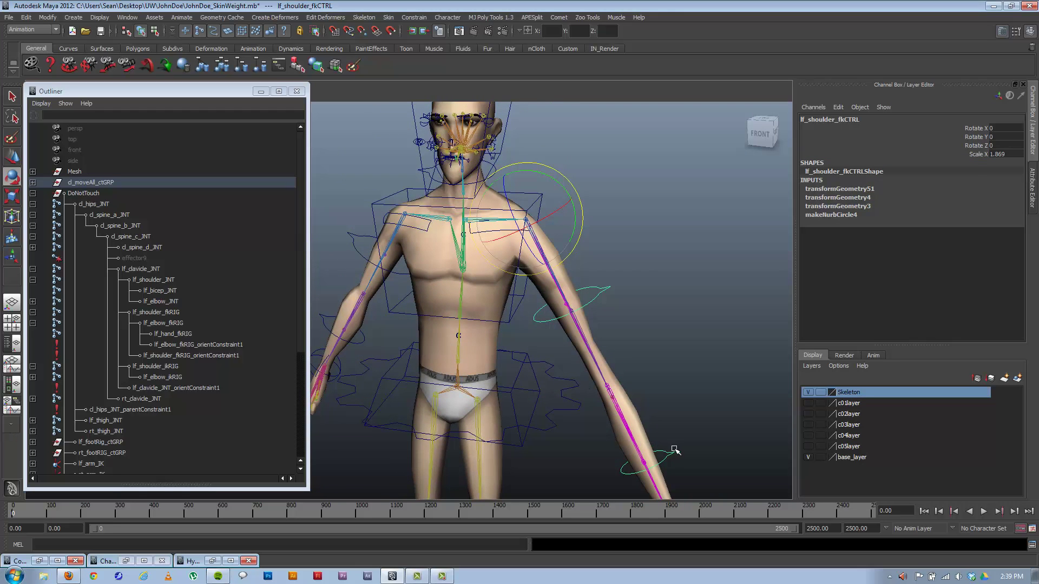
Enter Scale X 0 and then 1 on lf_shoulder_fkCTRL, restoring the arm's length.
alt+drag(665, 448, 600, 325)
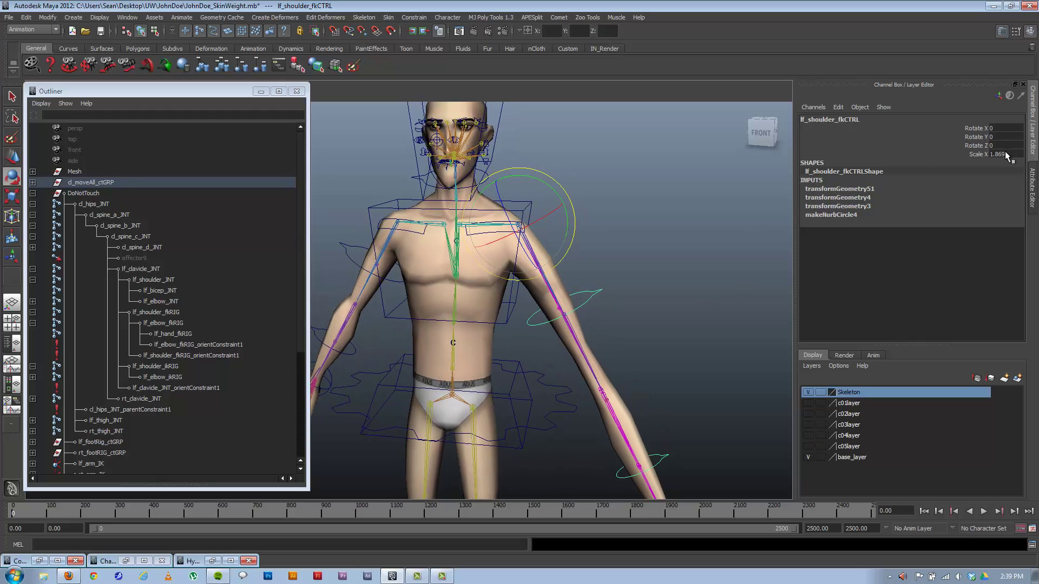
text(0)
key(Return)
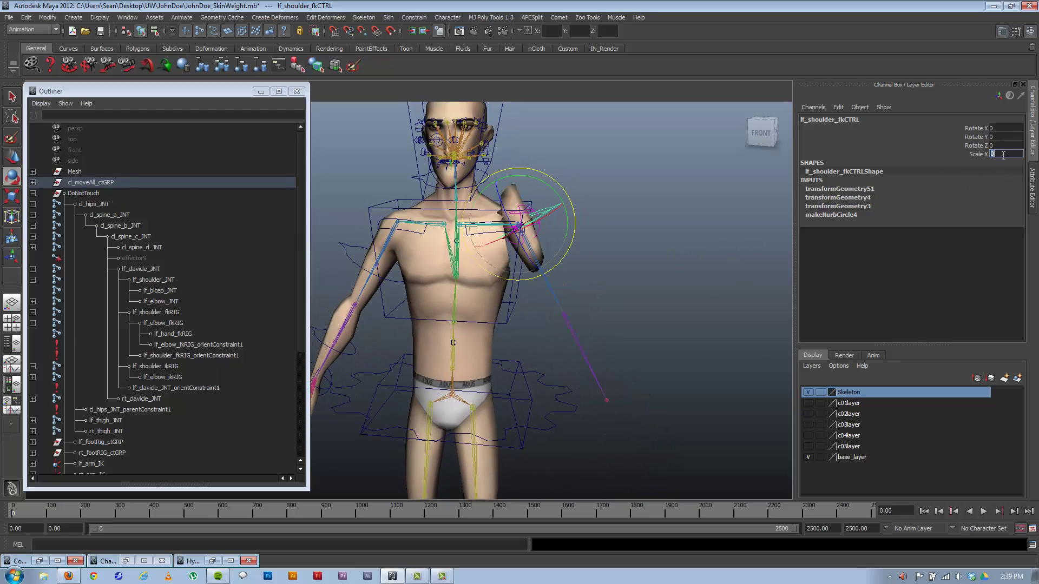
text(1)
key(Return)
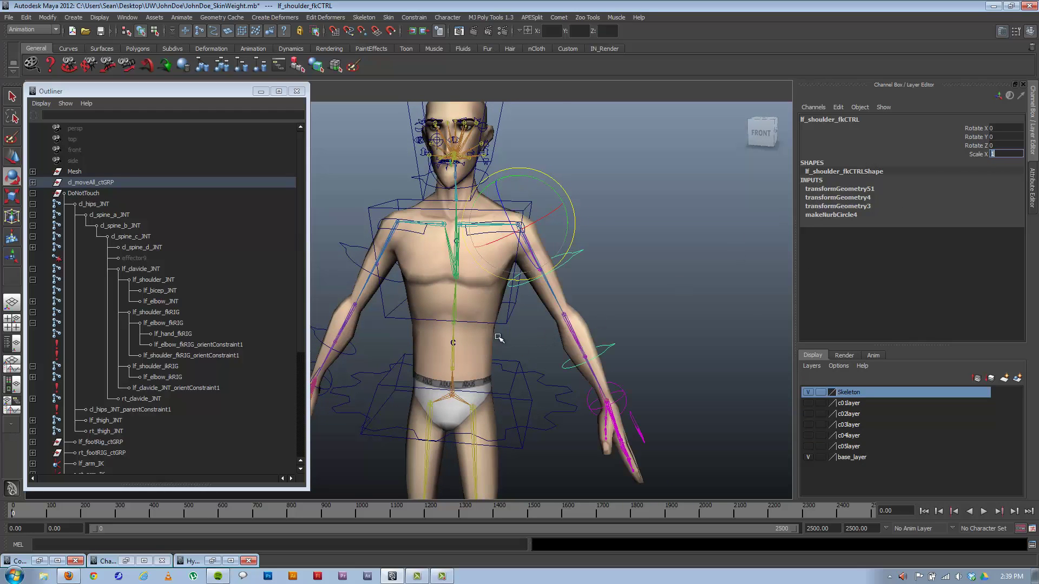
Orbit around the restored arm, check the elbow and shoulder FK controls, and clear the selection.
alt+drag(499, 338, 557, 312)
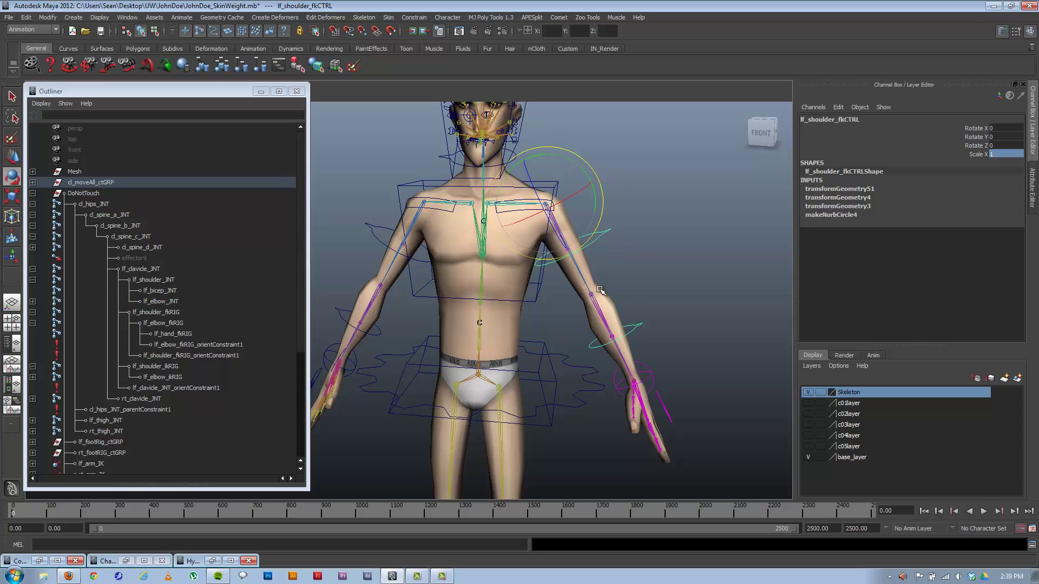
alt+drag(595, 277, 586, 255)
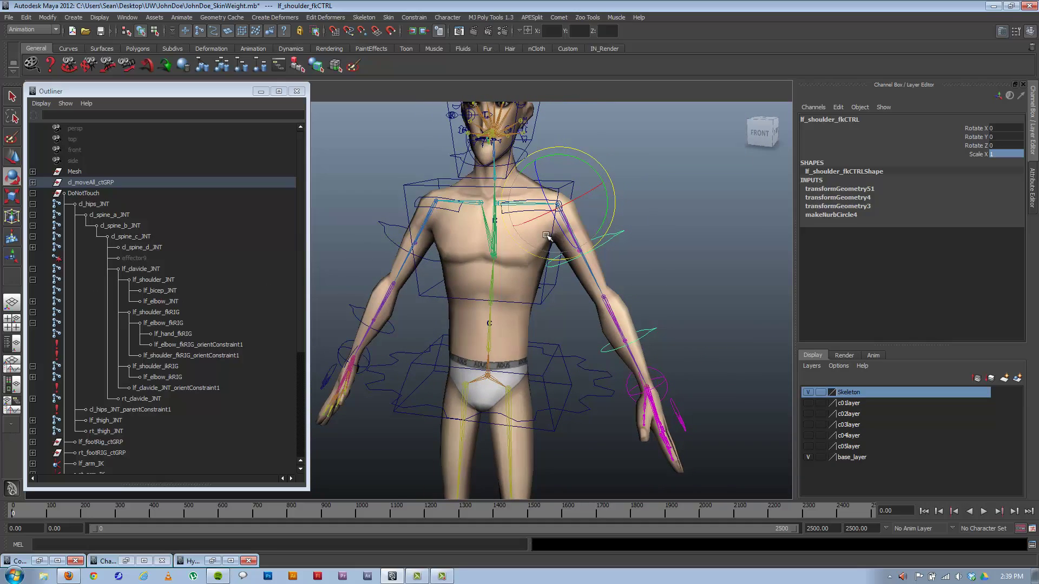
alt+drag(577, 295, 603, 301)
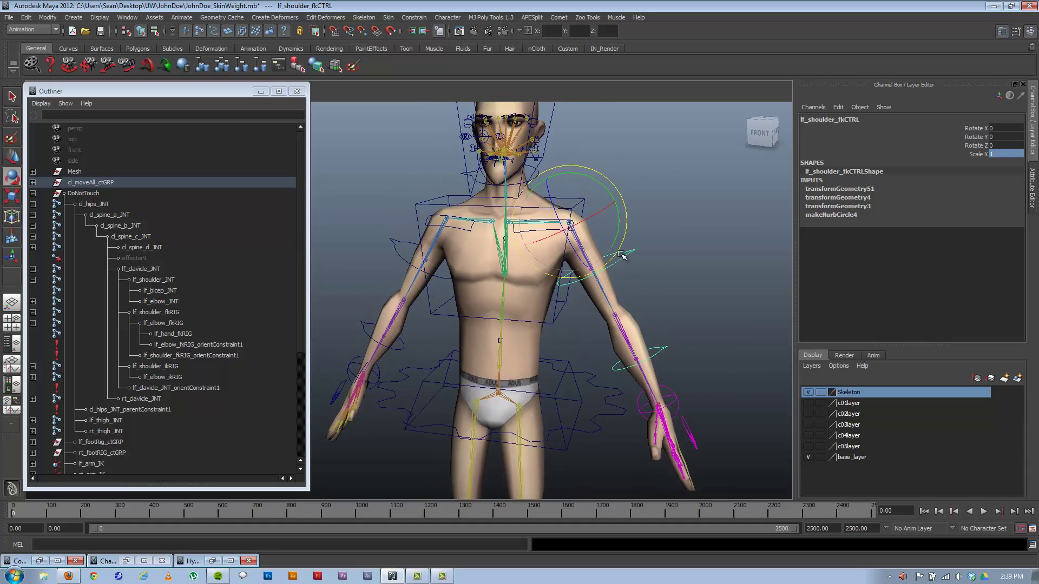
click(653, 353)
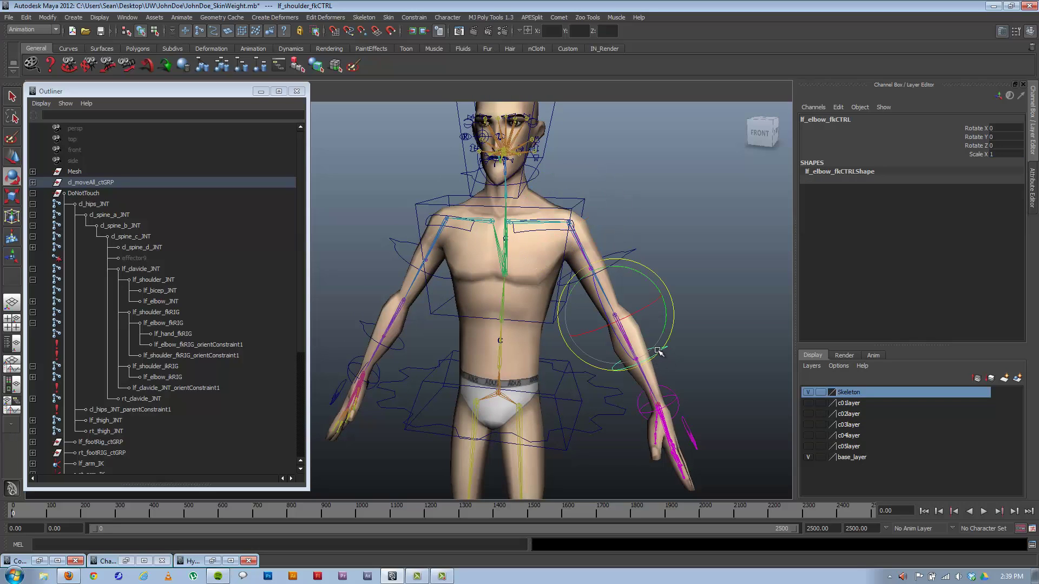
click(631, 251)
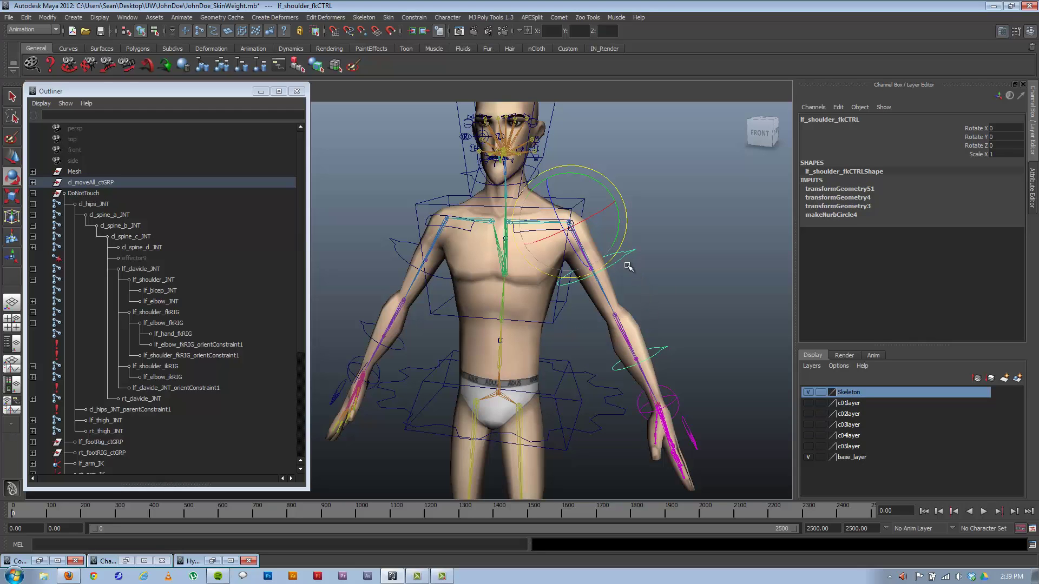
click(693, 268)
scroll(595, 346, down, 5)
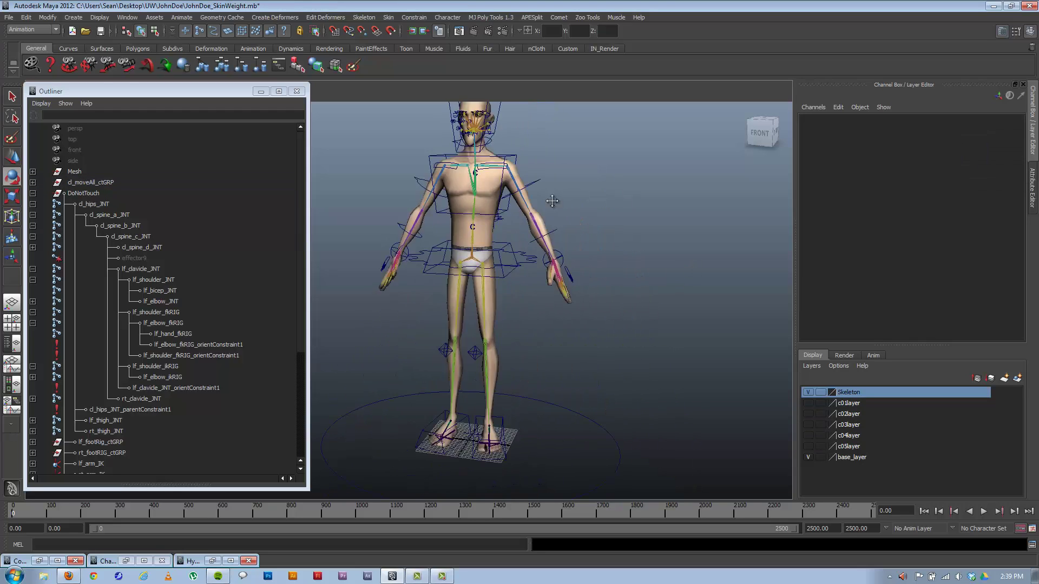
Create a polygon sphere, move it right along X, and duplicate it as pSphere2.
scroll(536, 299, up, 6)
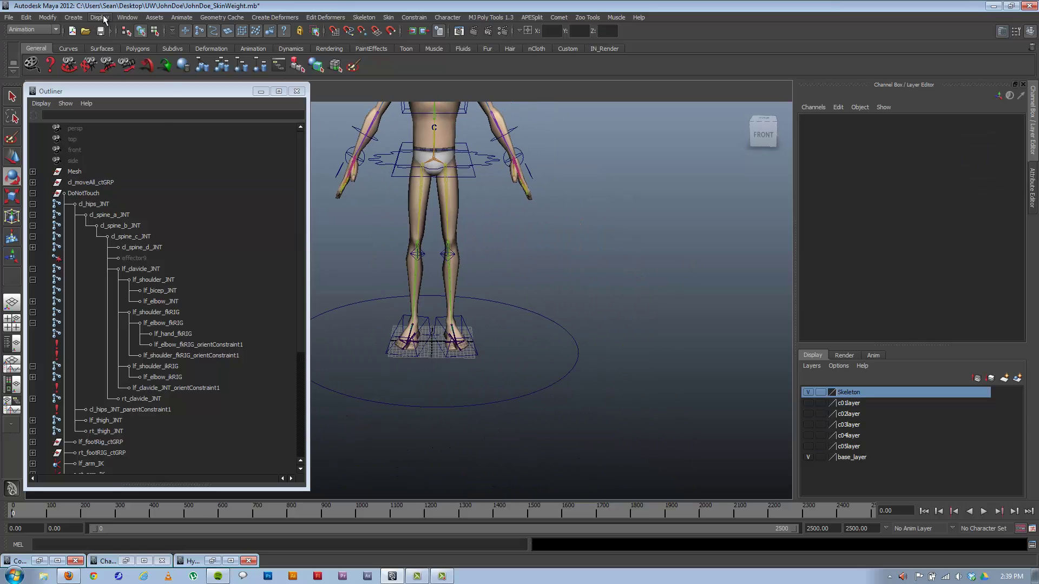
click(74, 19)
mouse_move(86, 46)
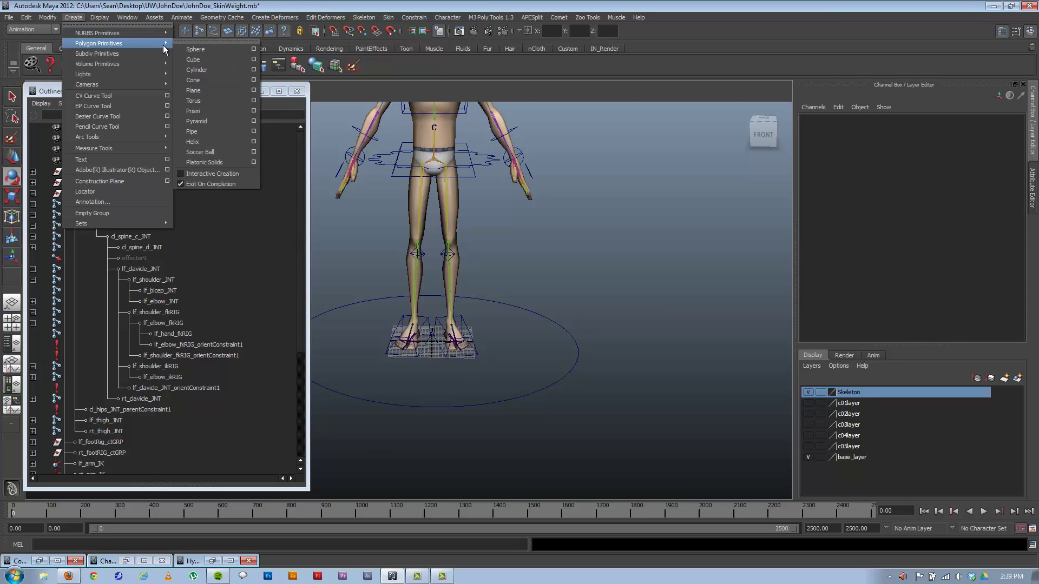
click(196, 49)
key(w)
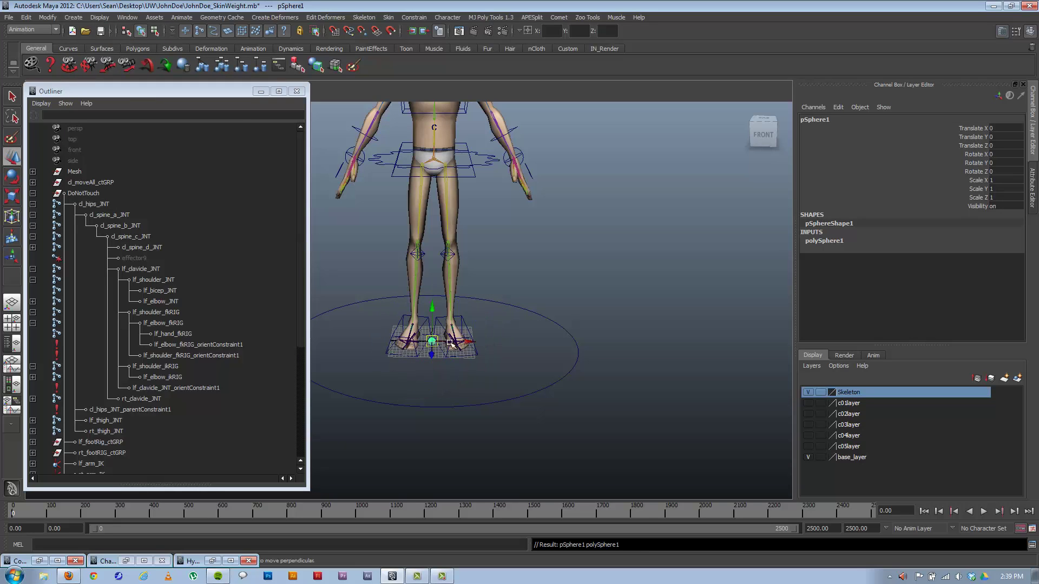
drag(467, 342, 634, 343)
key(ctrl+d)
Reselect pSphere1 and stretch it along X to Scale X 1.796.
scroll(579, 318, up, 6)
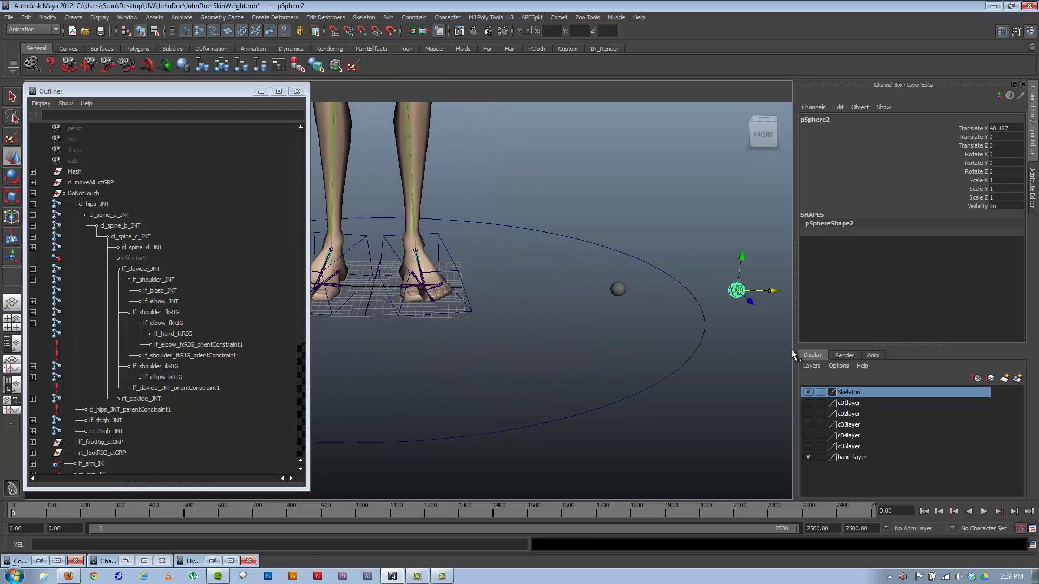
shift+click(491, 315)
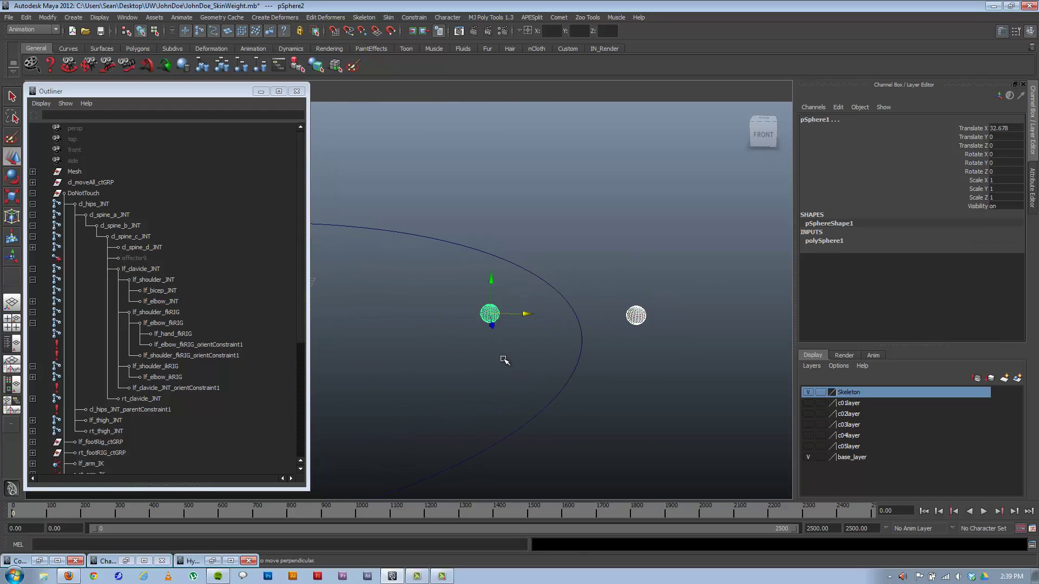
key(ctrl+z)
click(493, 312)
key(r)
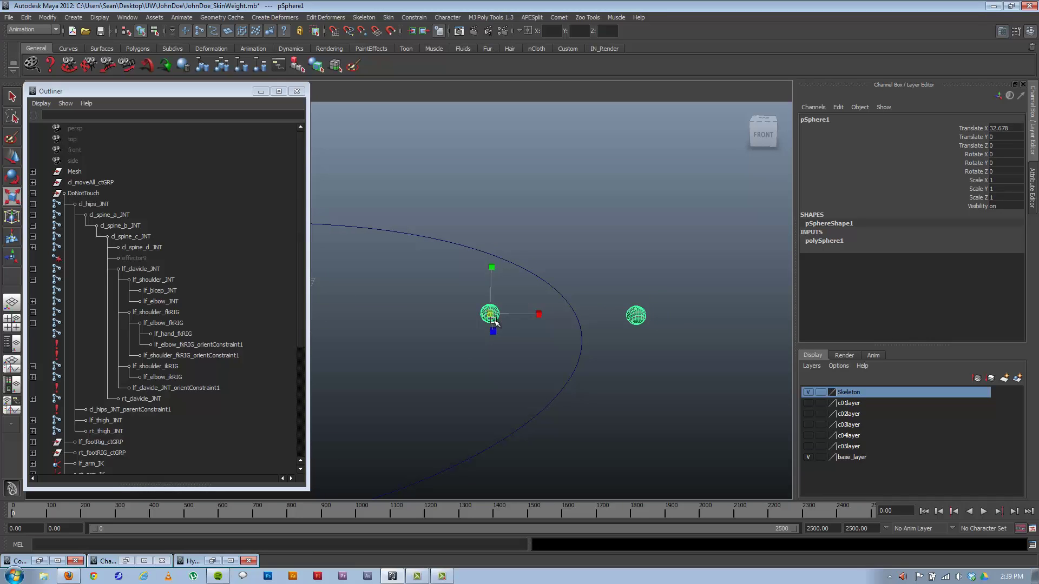
key(w)
drag(493, 319, 452, 318)
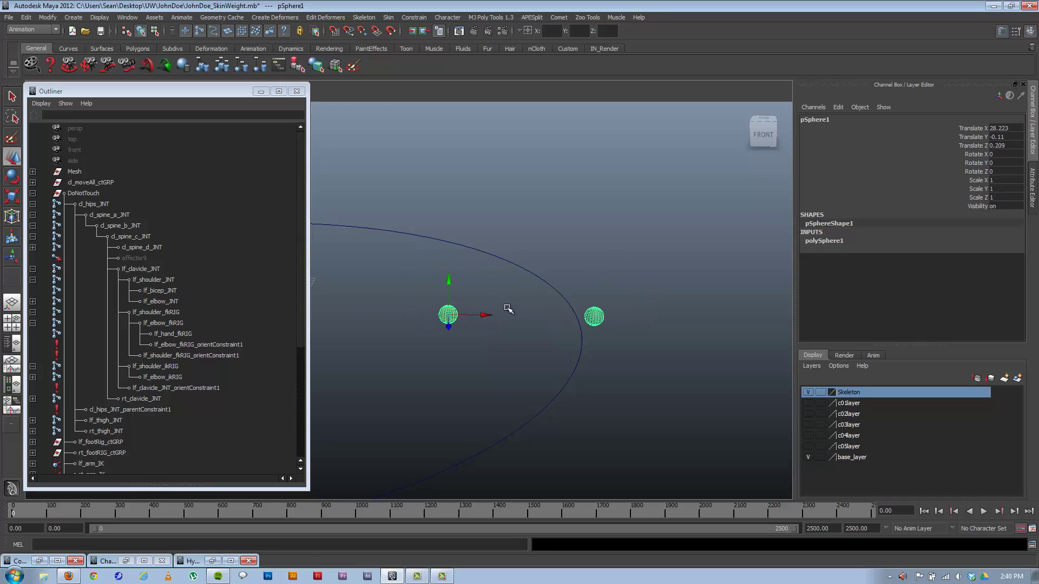
key(ctrl+z)
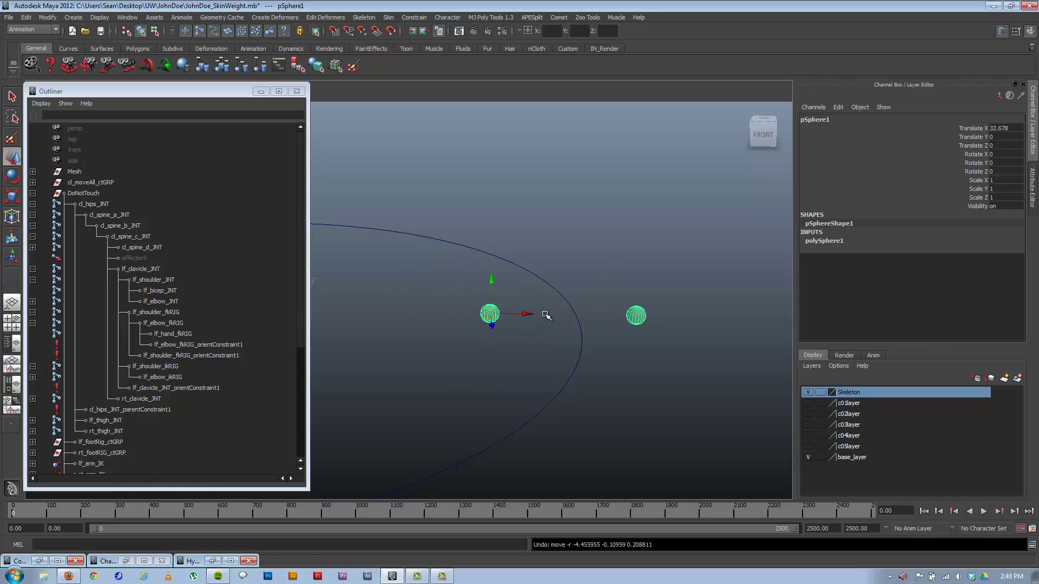
key(r)
drag(540, 315, 597, 327)
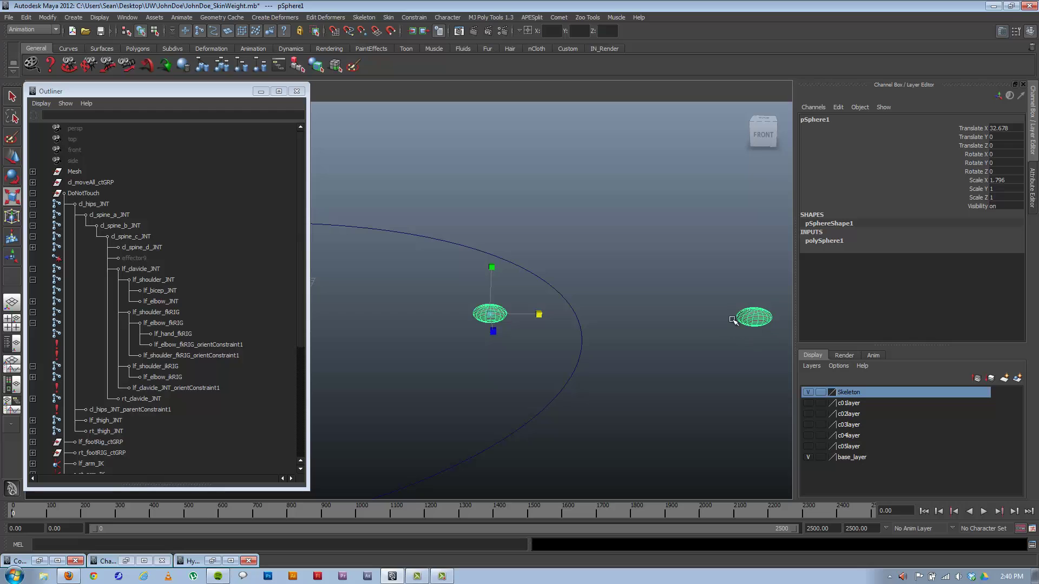
Deselect the sphere and frame the whole character front-on.
alt+right_drag(677, 343, 411, 339)
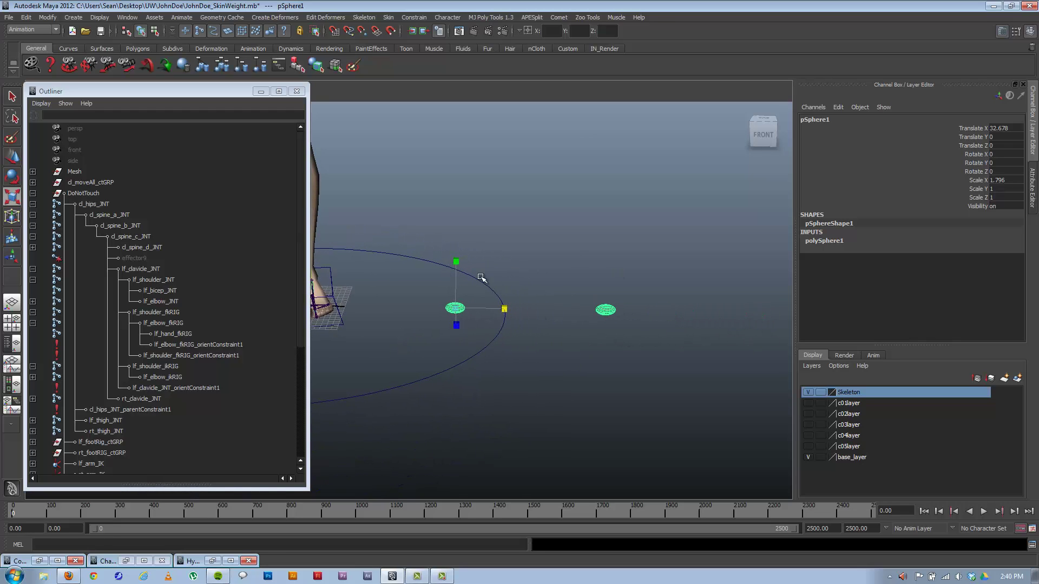
click(601, 293)
key(a)
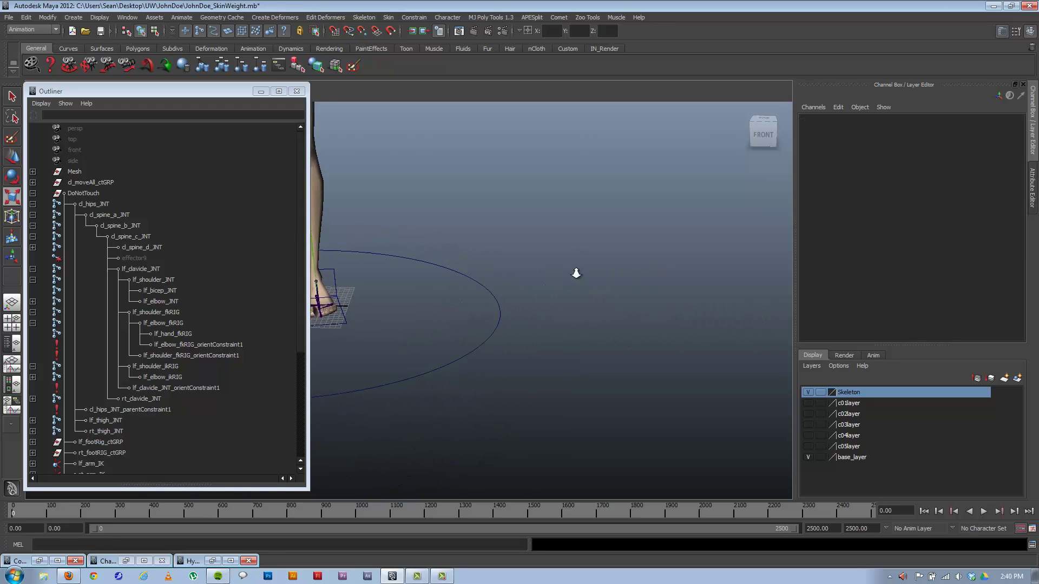
alt+middle_drag(612, 312, 632, 330)
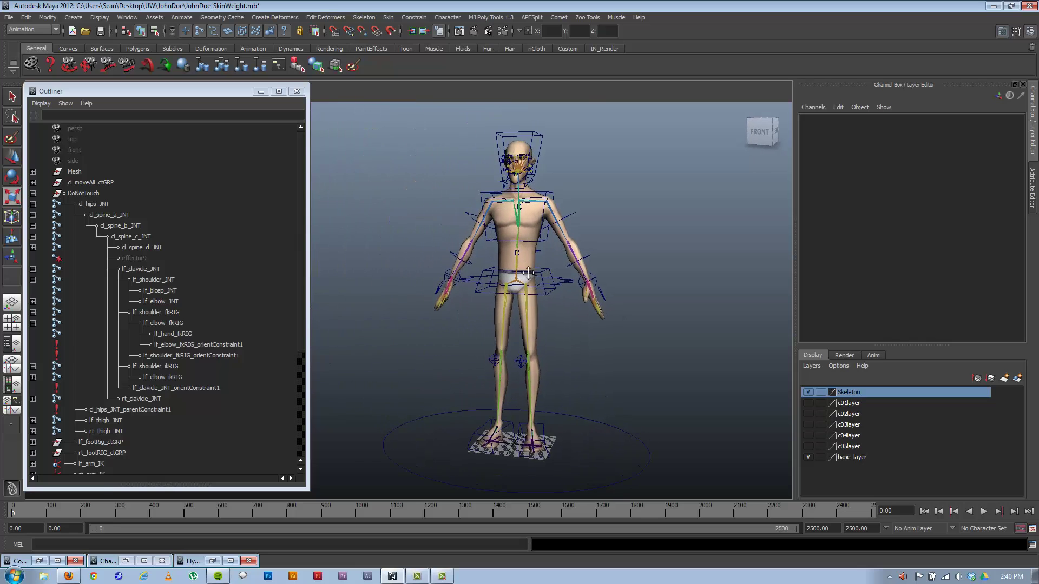
Expand the Outliner from d_moveAll_ctGRP through cl_CoG_CTRL down to cl_chest_ctGRP.
scroll(591, 333, up, 5)
click(637, 204)
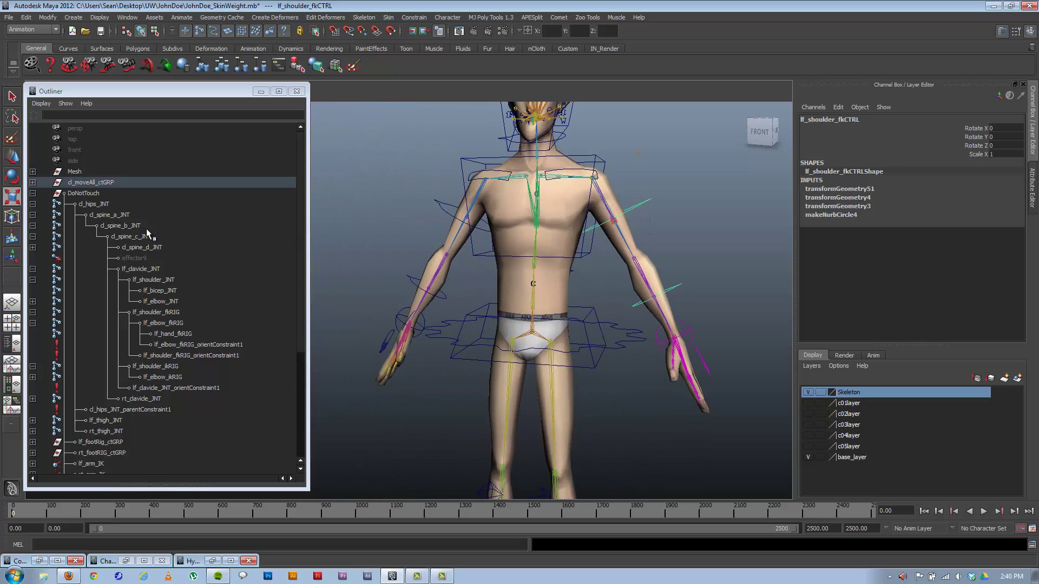
click(33, 182)
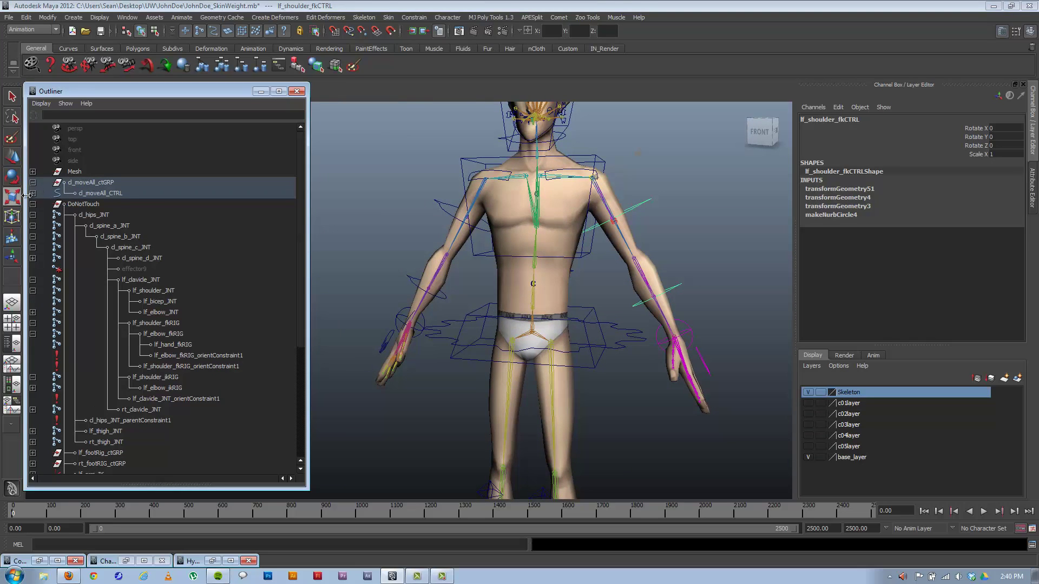
click(33, 193)
click(33, 204)
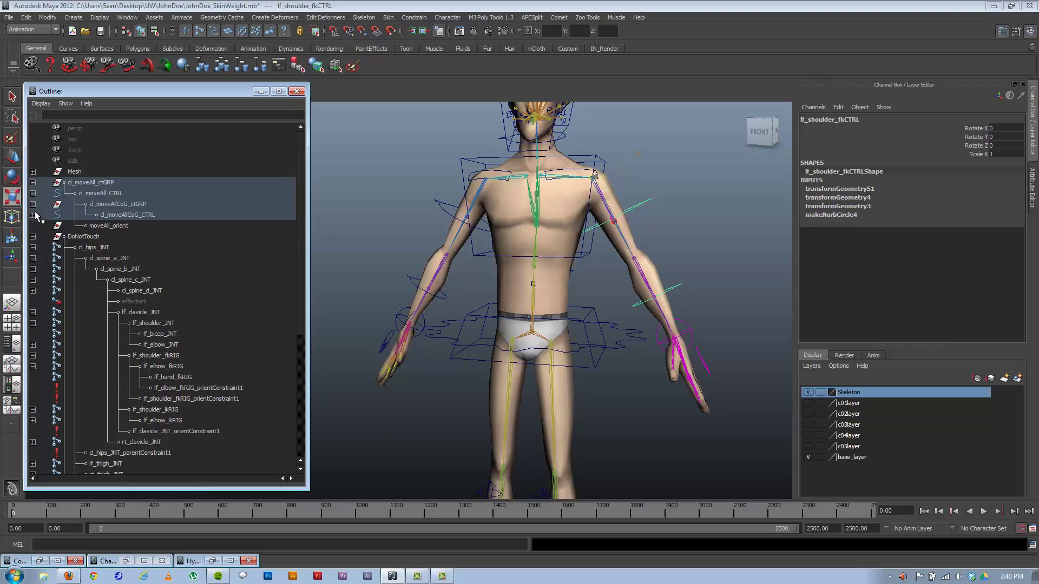
click(33, 214)
click(33, 226)
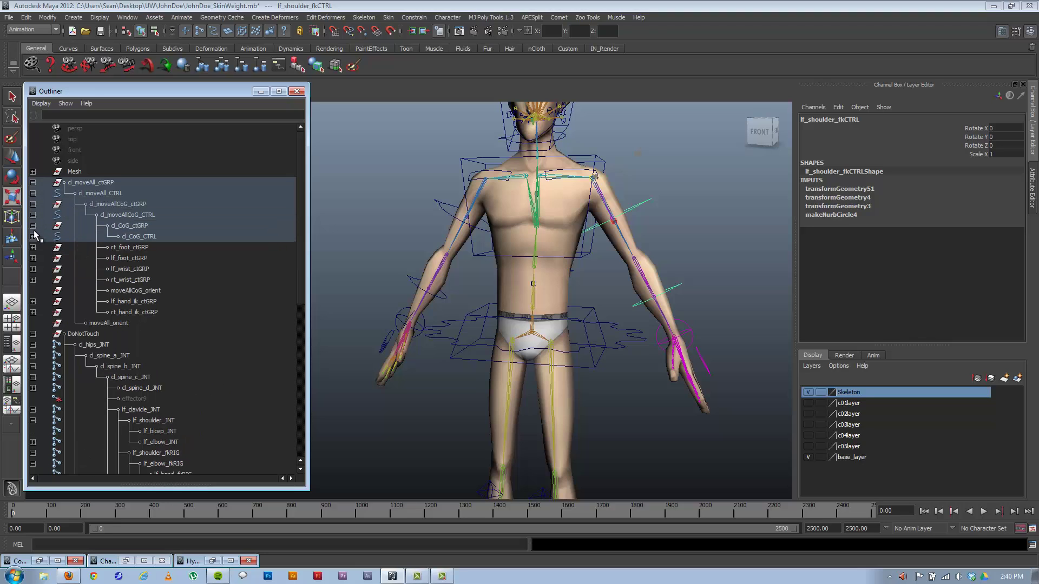
click(33, 236)
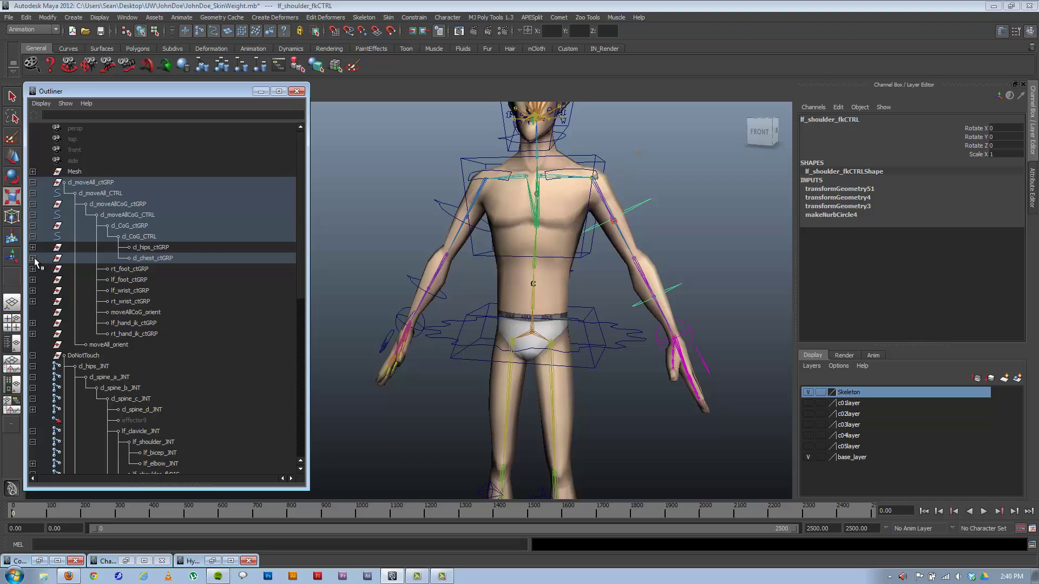
click(33, 258)
Expand armMaster_ctGRP, lf_clavicle_ctGRP and lf_shoulder_fk_ctGRP to reveal lf_elbow_fkCTRL.
click(32, 268)
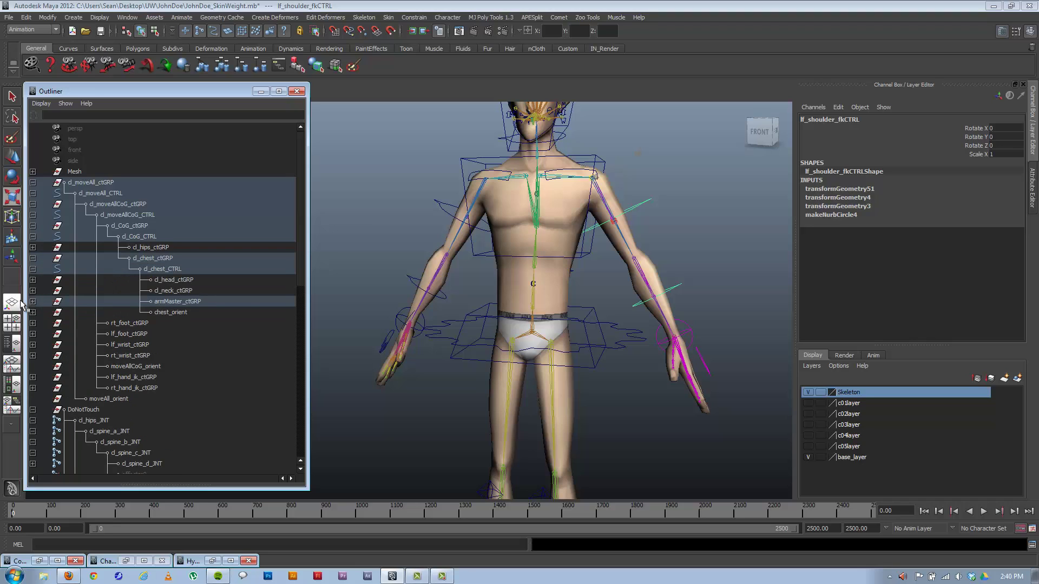
click(33, 301)
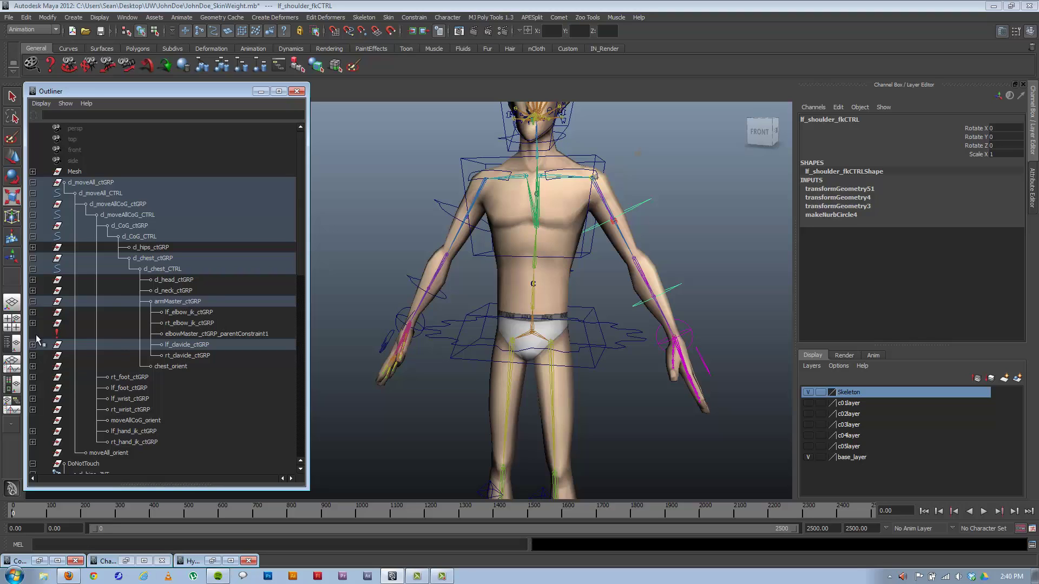
click(33, 344)
click(33, 355)
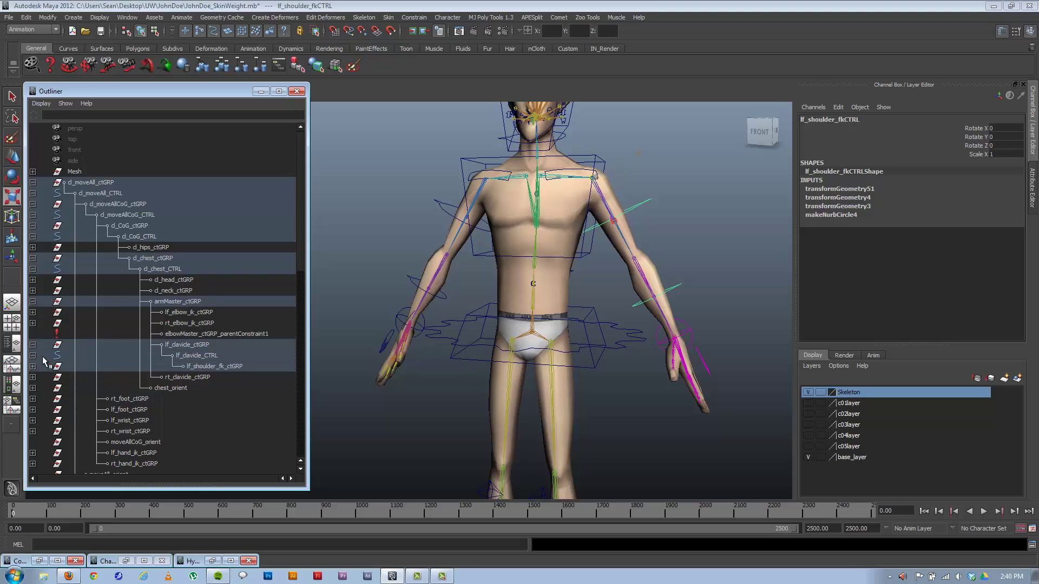
click(33, 366)
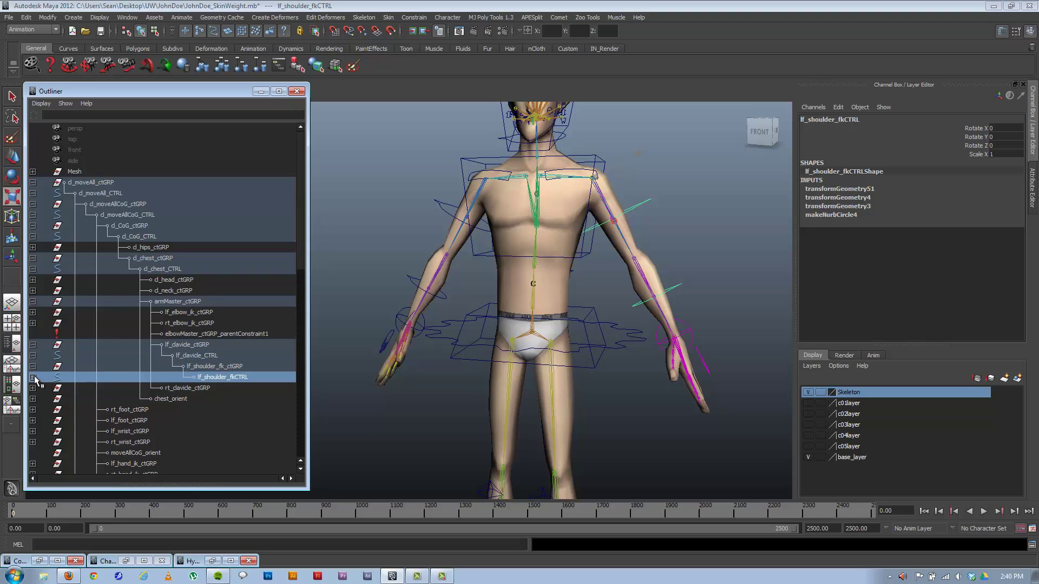
click(34, 377)
click(33, 388)
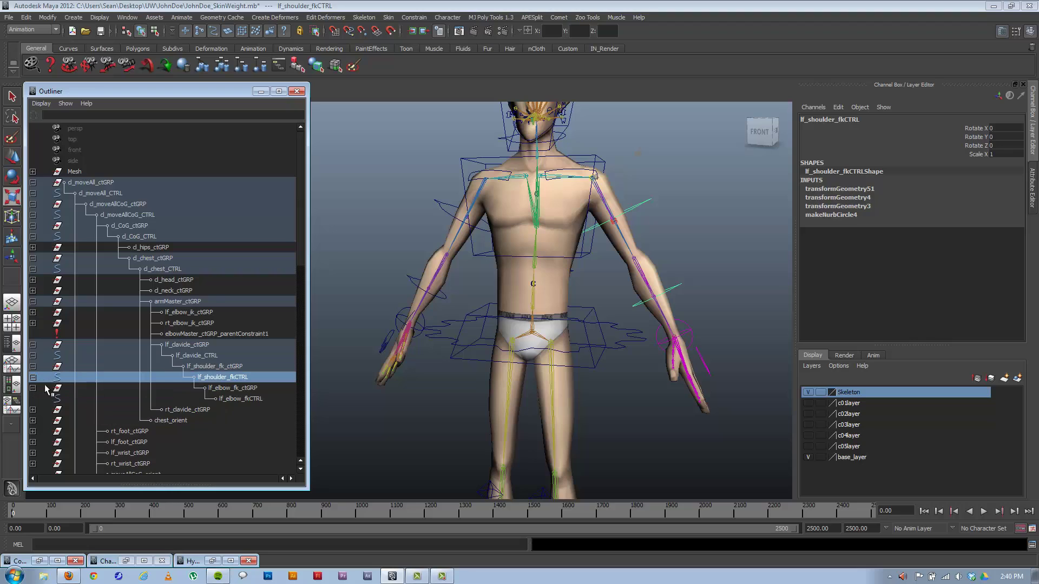
Parent lf_elbow_fk_ctGRP and lf_shoulder_fk_ctGRP directly under armMaster_ctGRP with P.
click(223, 389)
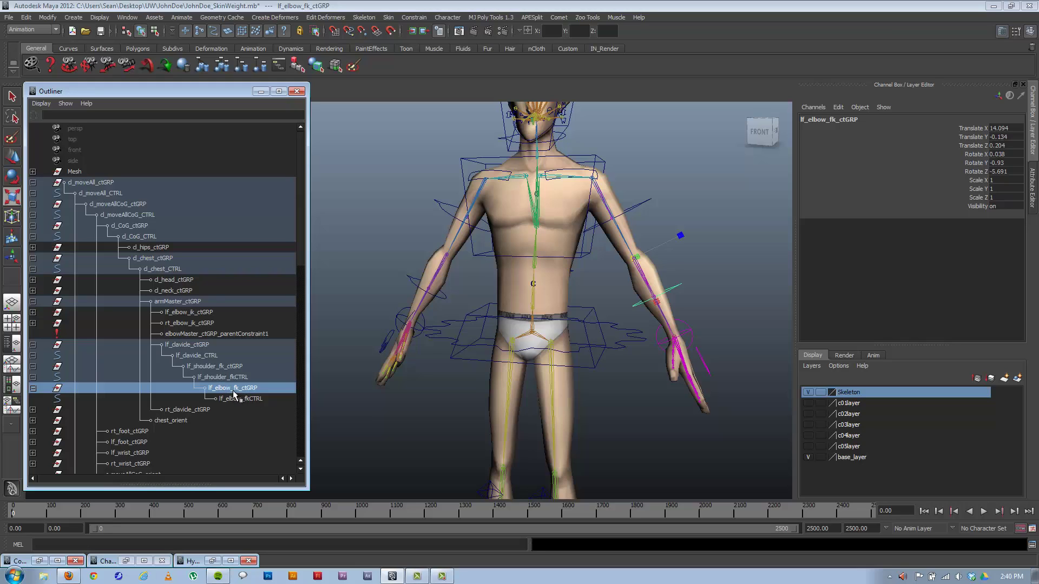
ctrl+click(221, 367)
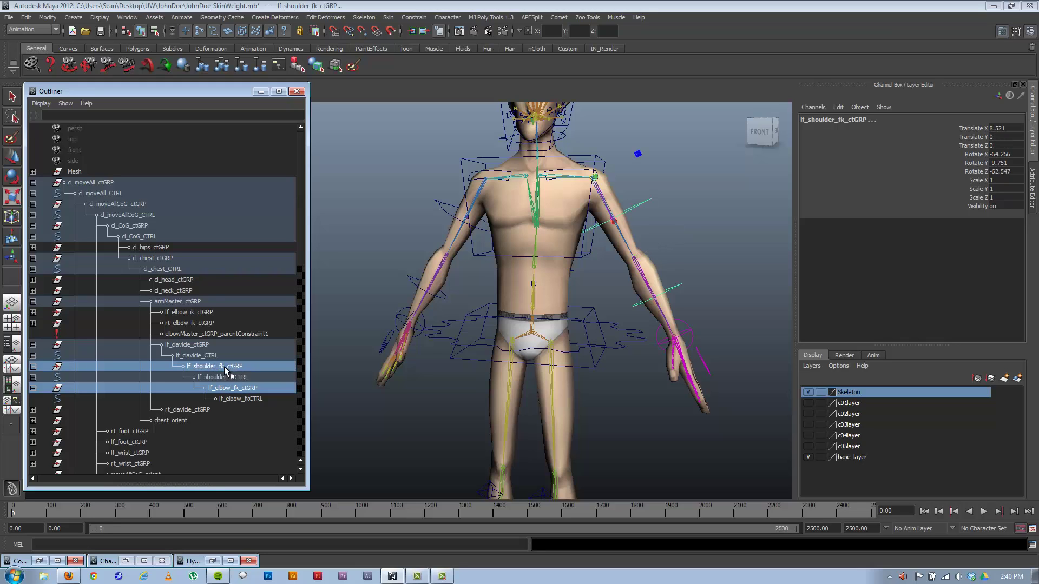
ctrl+click(182, 334)
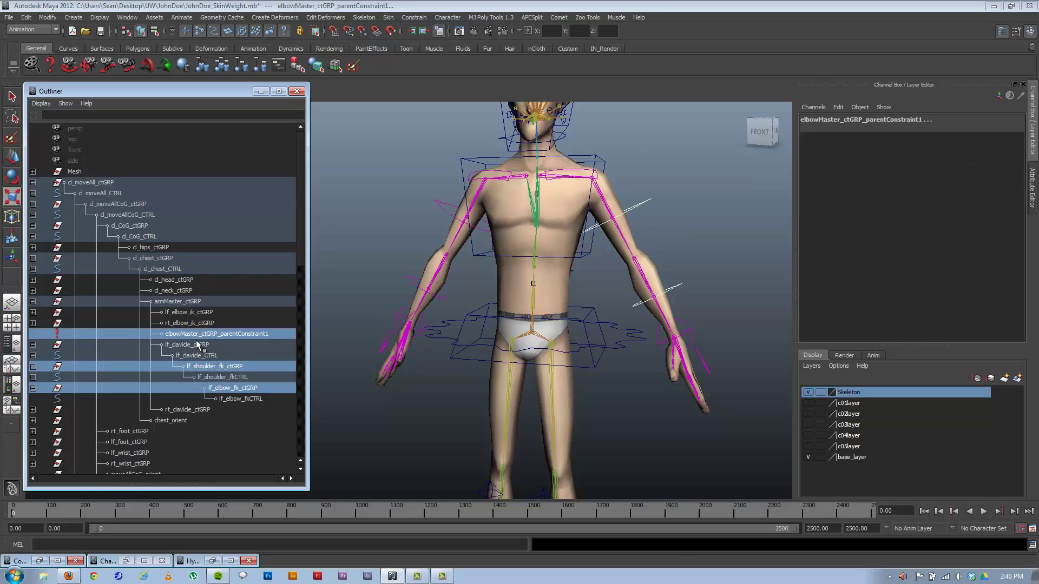
key(ctrl+z)
ctrl+click(179, 301)
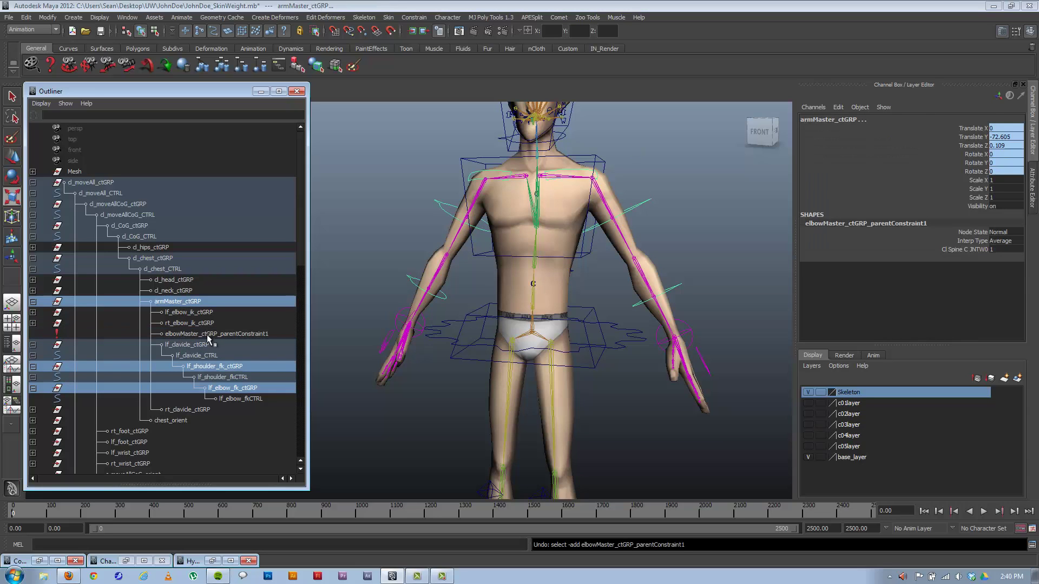
key(p)
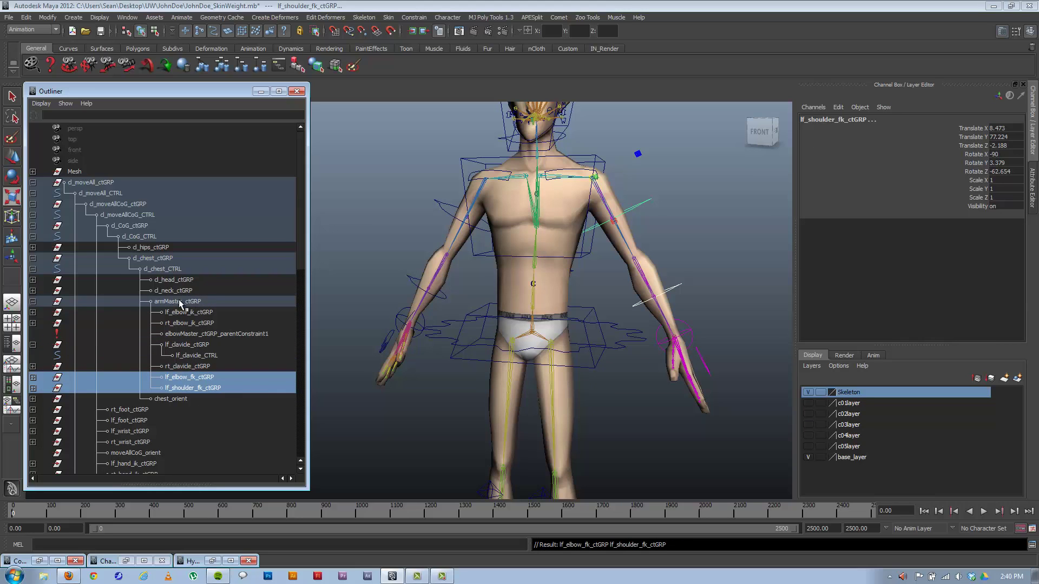
Reorder lf_shoulder_fk_ctGRP above lf_elbow_fk_ctGRP, undoing a trial X stretch of the shoulder group.
click(717, 276)
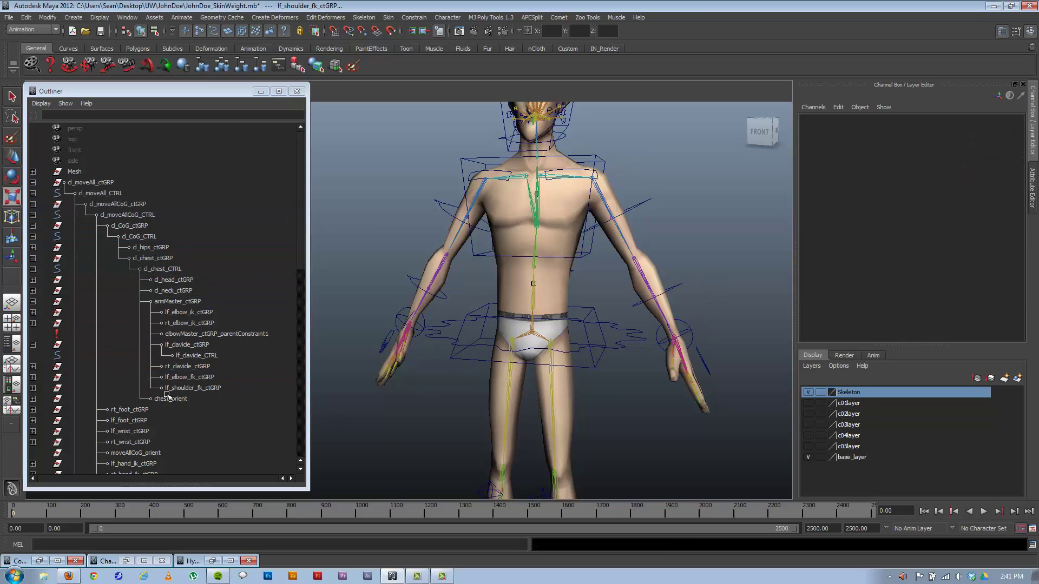
click(185, 389)
middle_drag(184, 388, 182, 376)
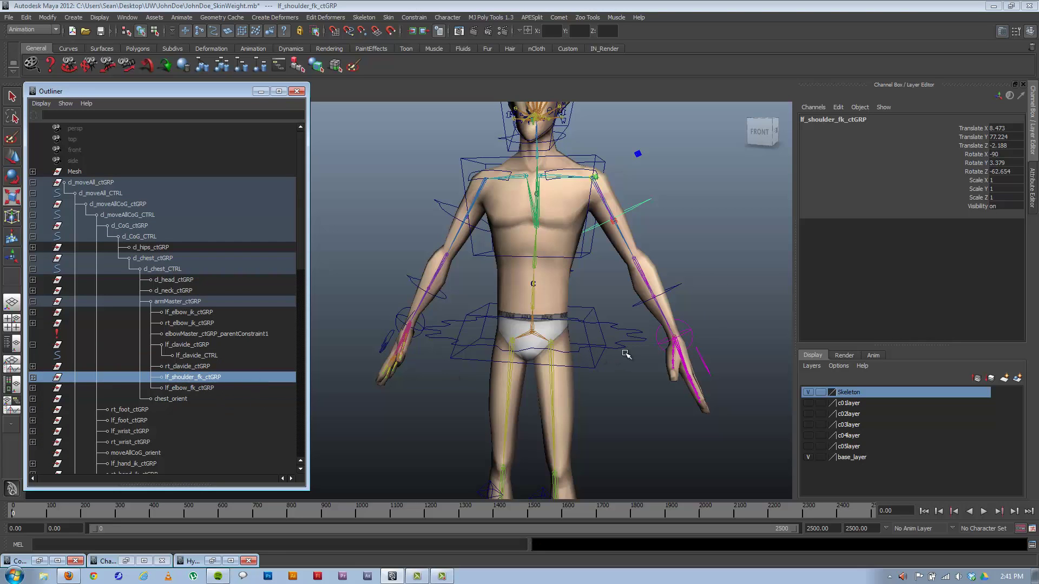
alt+drag(636, 269, 603, 254)
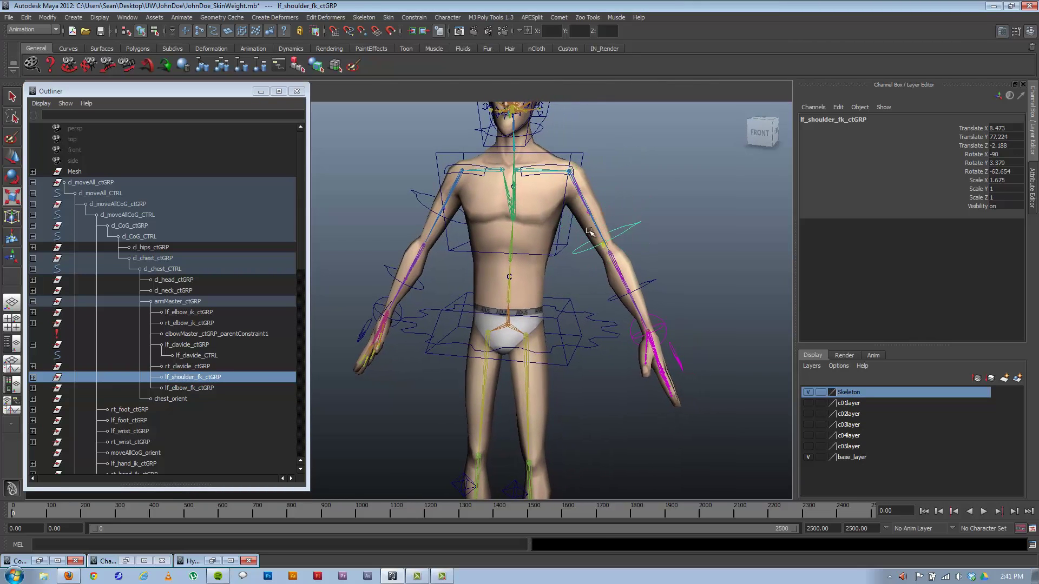
key(ctrl+z)
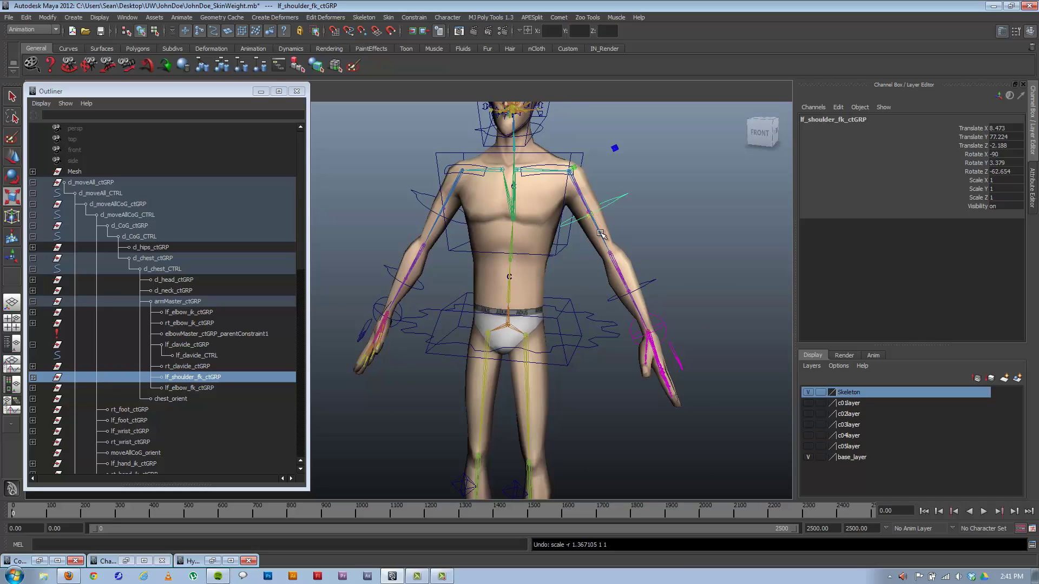
drag(592, 220, 594, 241)
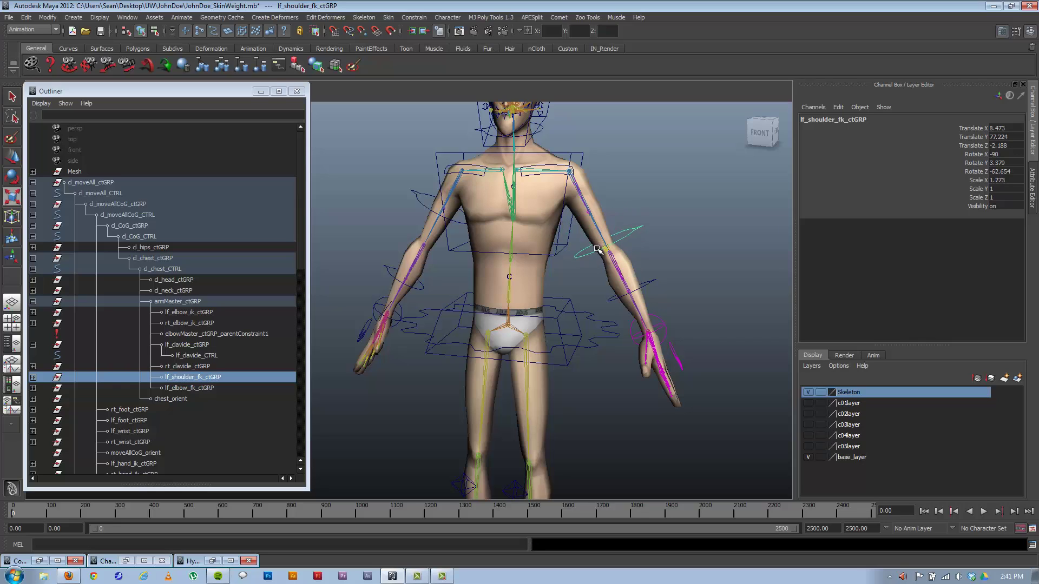
key(ctrl+z)
click(552, 166)
key(e)
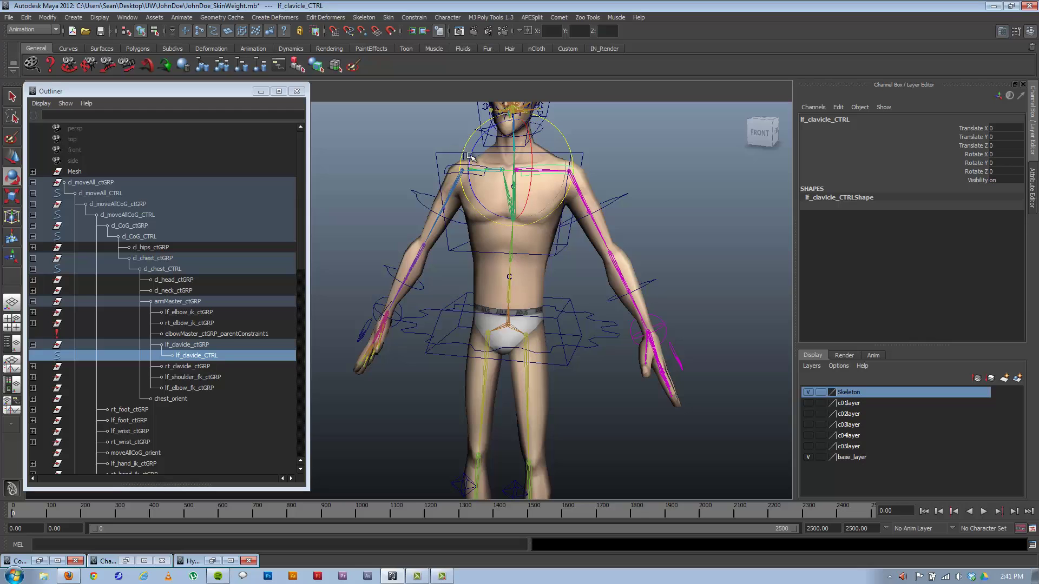
drag(473, 159, 707, 169)
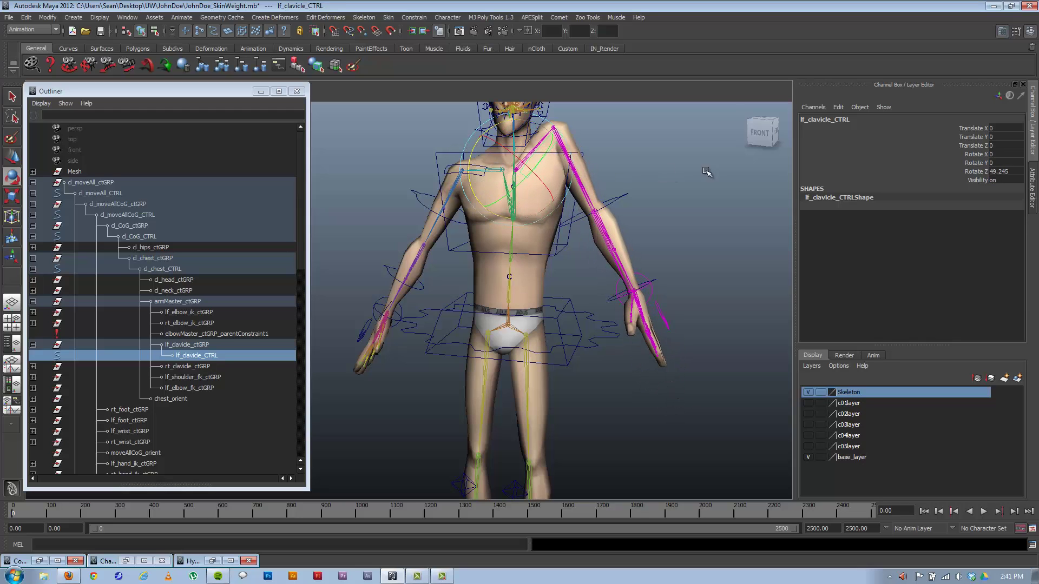
key(ctrl+z)
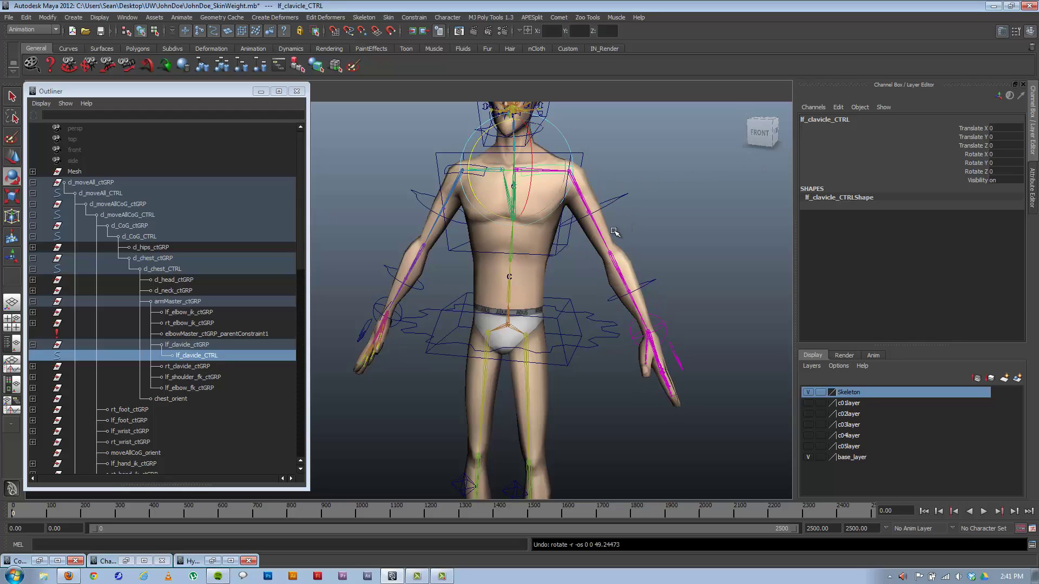
alt+drag(548, 307, 532, 285)
alt+right_drag(533, 285, 632, 308)
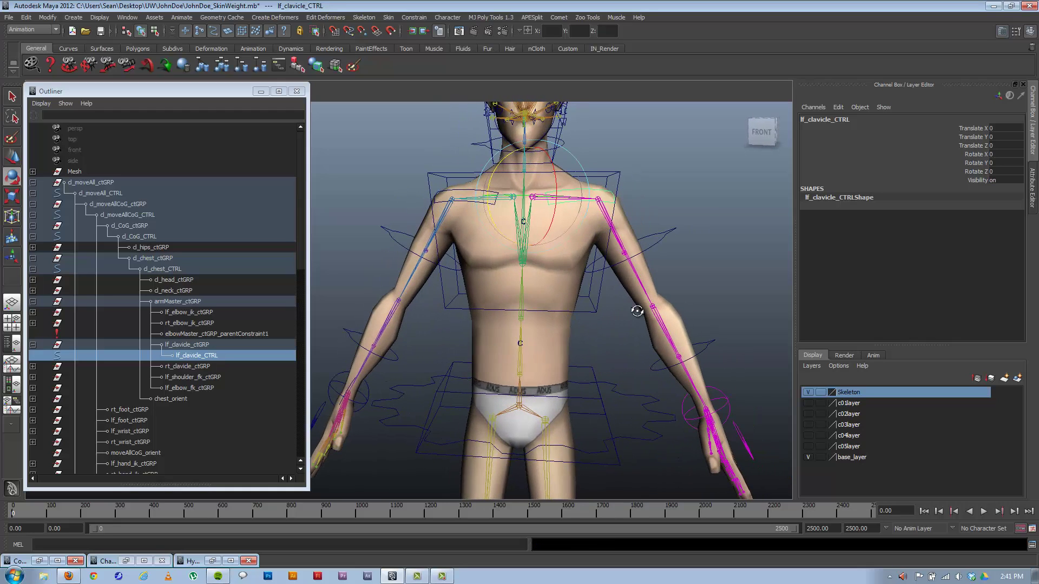
alt+middle_drag(632, 255, 591, 290)
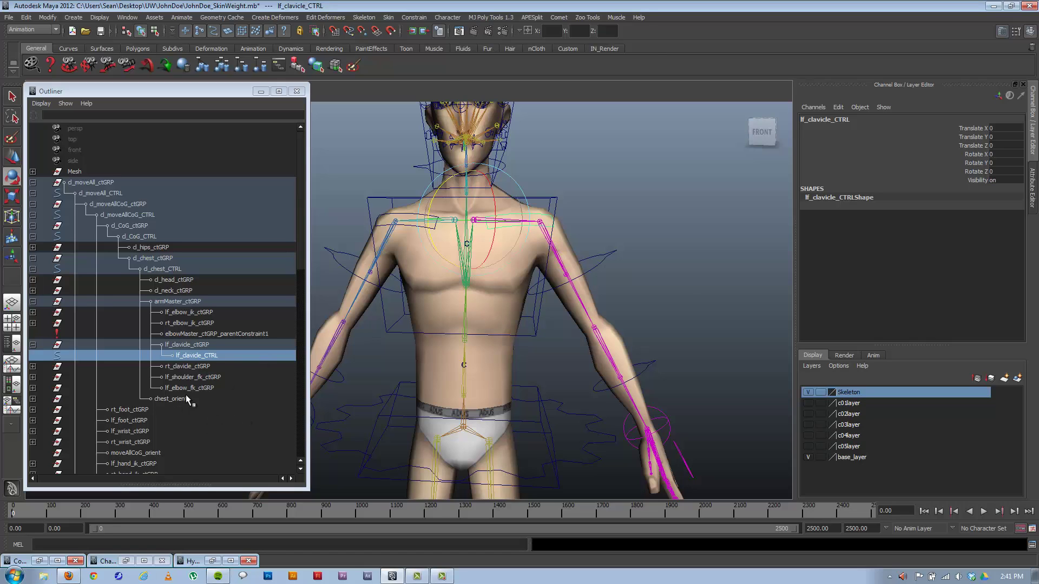
click(191, 377)
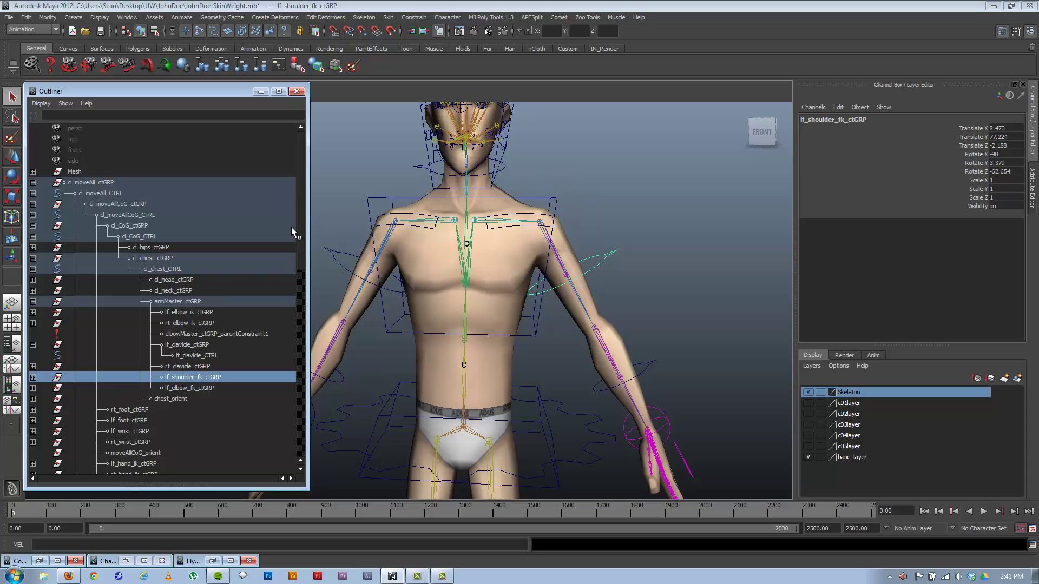
Point-constrain lf_shoulder_fk_ctGRP to lf_shoulder_fkRIG, creating lf_shoulder_fk_ctGRP_pointConstraint1.
drag(300, 232, 296, 318)
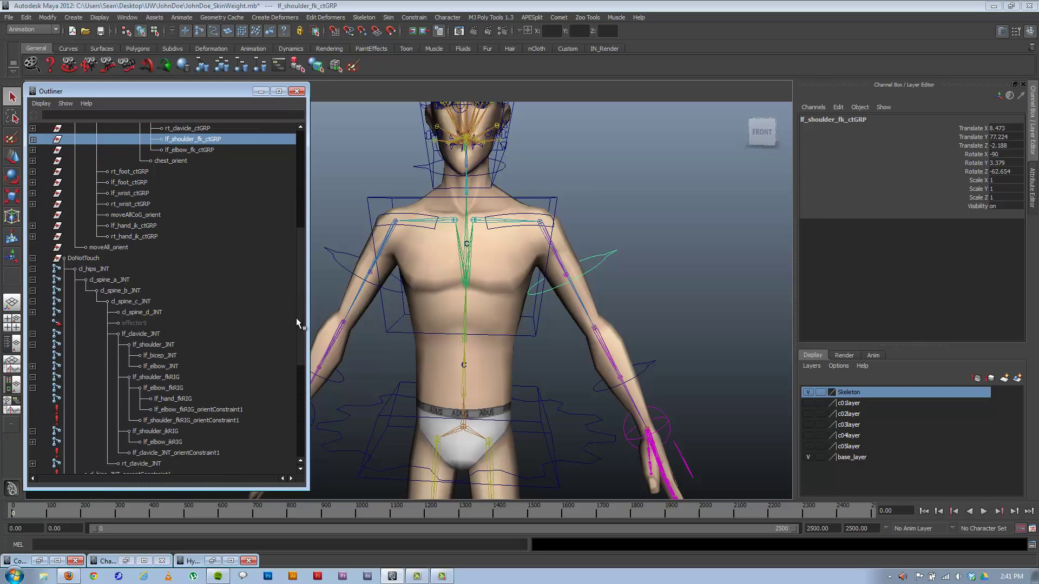
click(33, 344)
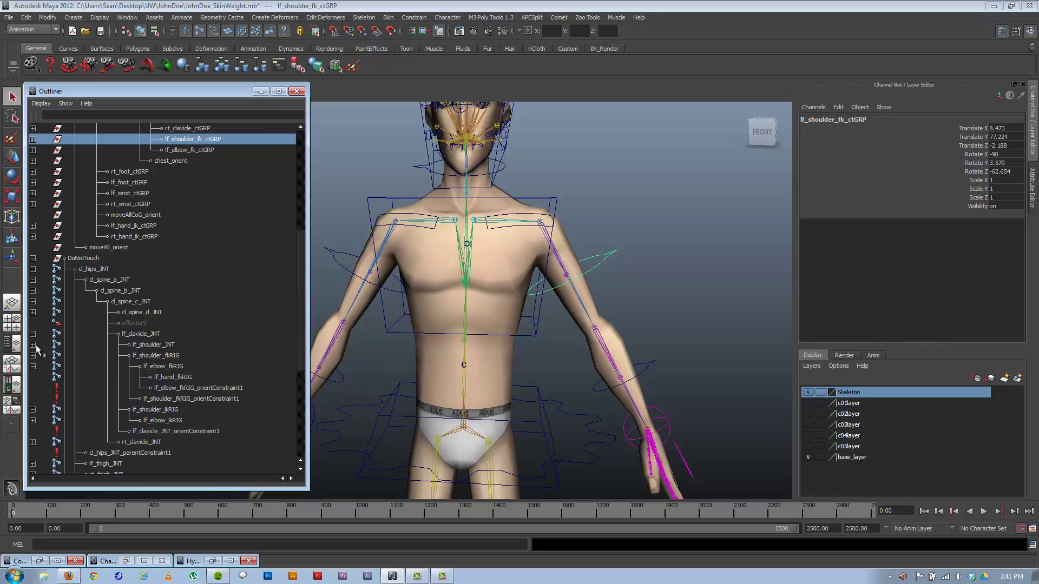
click(158, 356)
drag(293, 302, 306, 255)
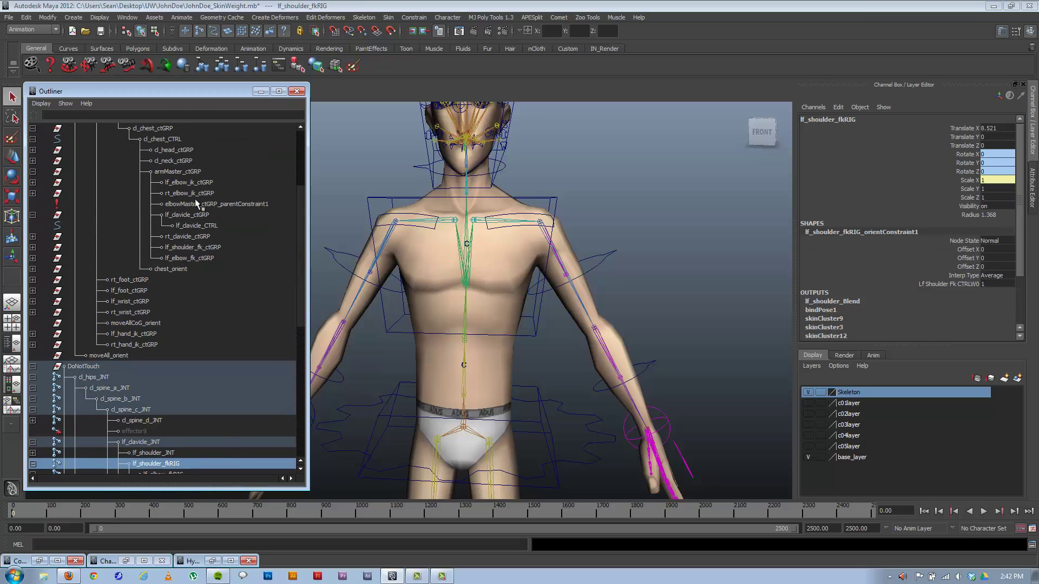
middle_drag(186, 254, 204, 249)
ctrl+click(204, 248)
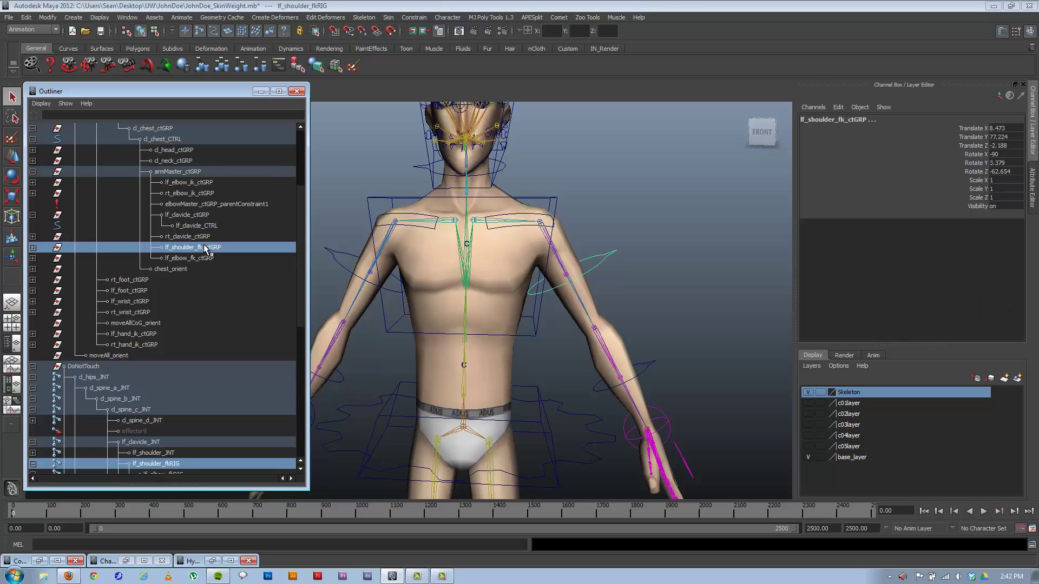
click(416, 19)
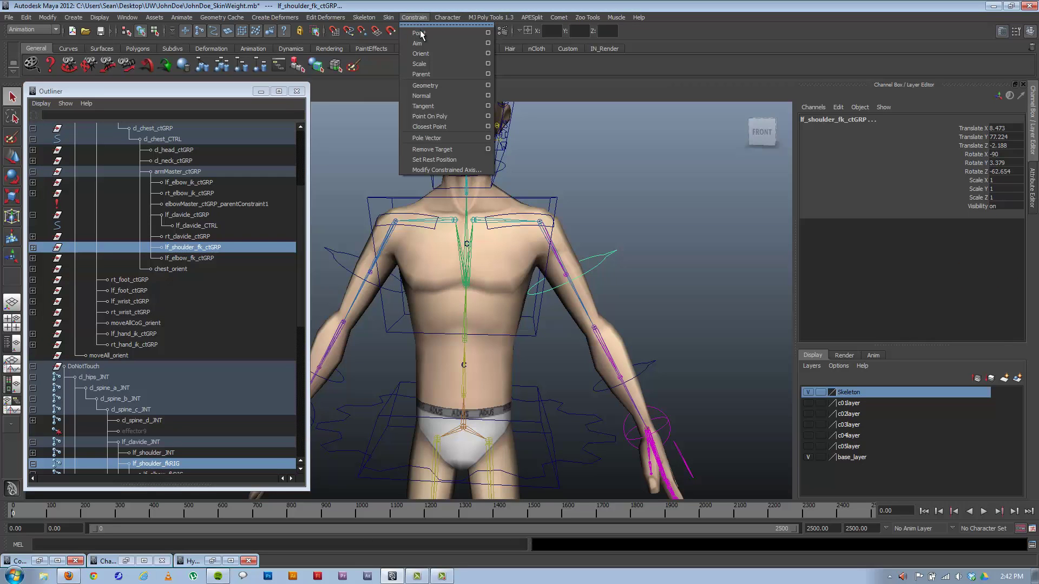
click(420, 34)
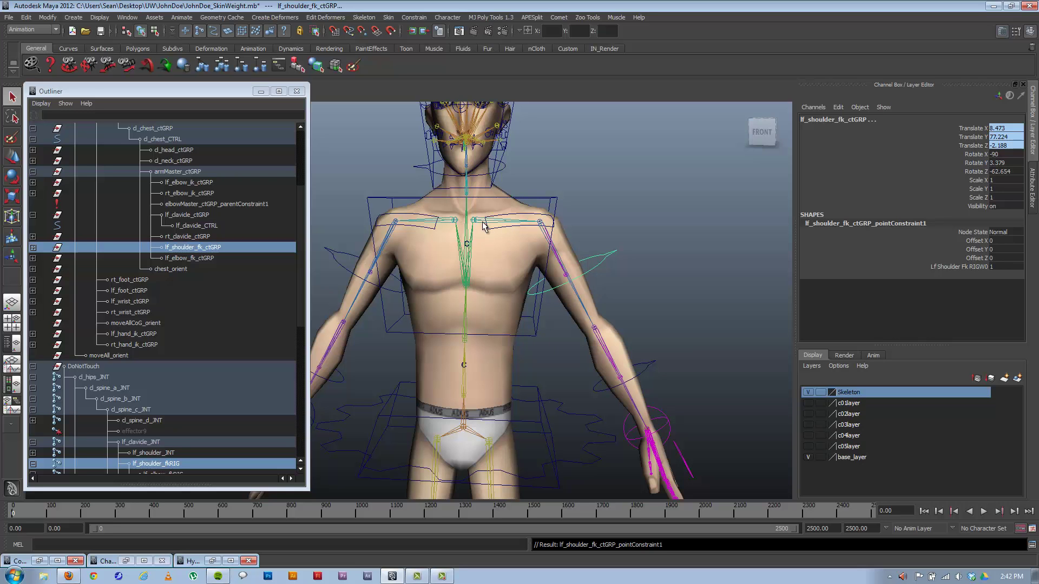
Select lf_clavicle_JNT, then add lf_shoulder_fk_ctGRP to the selection.
alt+middle_drag(540, 270, 617, 224)
scroll(616, 224, down, 2)
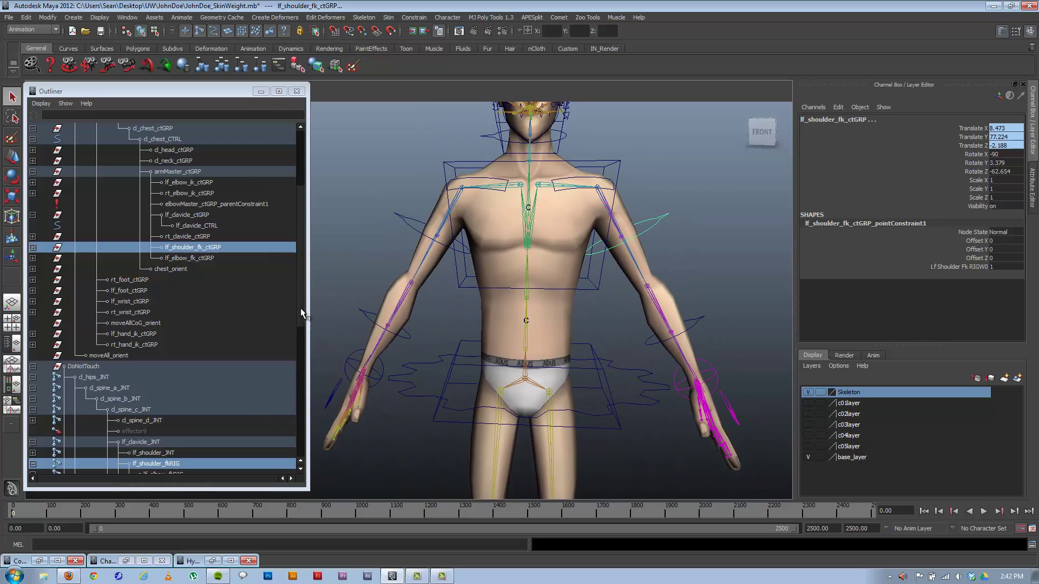
scroll(301, 309, down, 2)
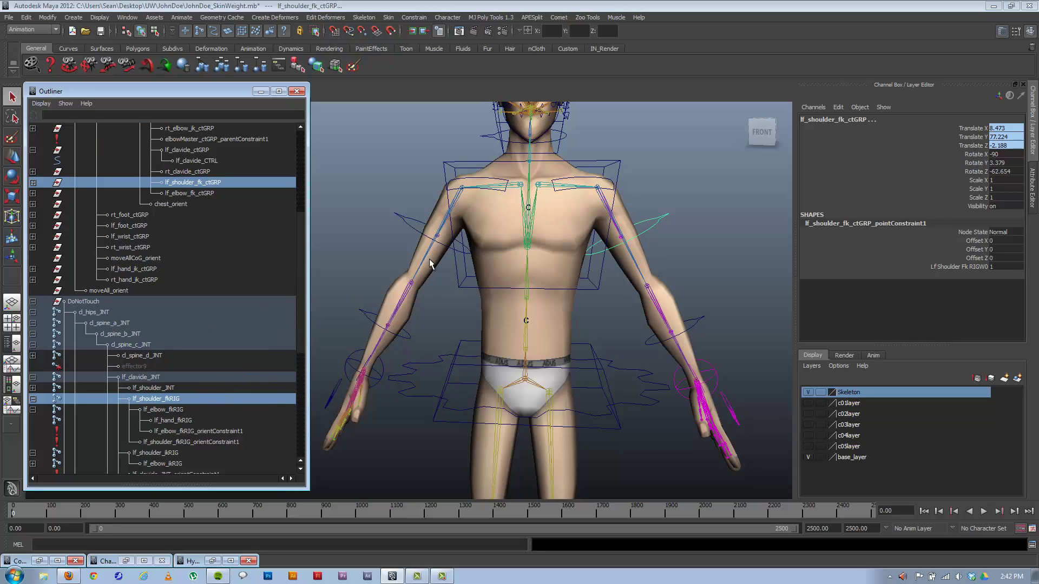
click(542, 186)
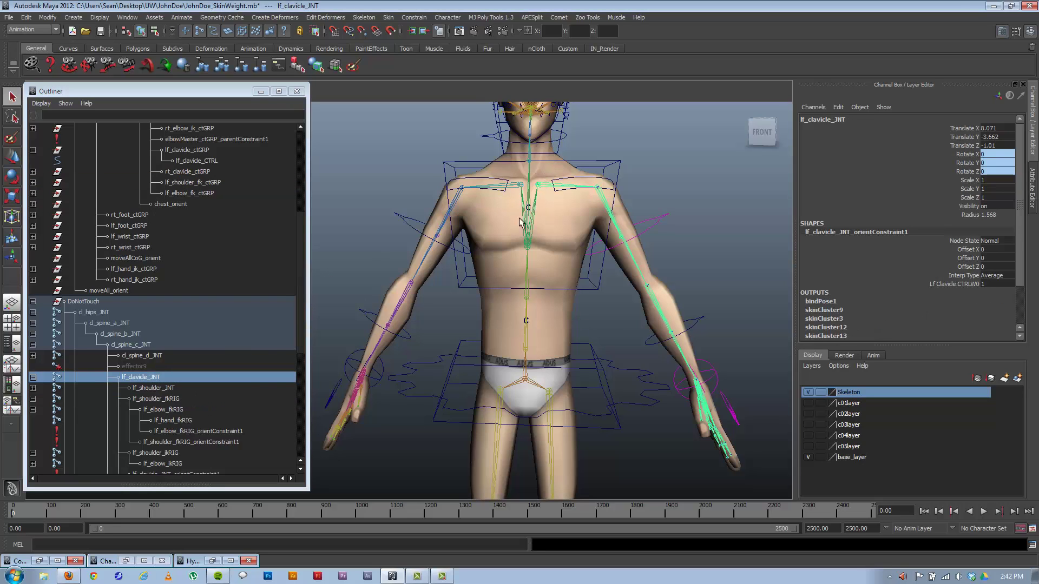
drag(300, 328, 301, 303)
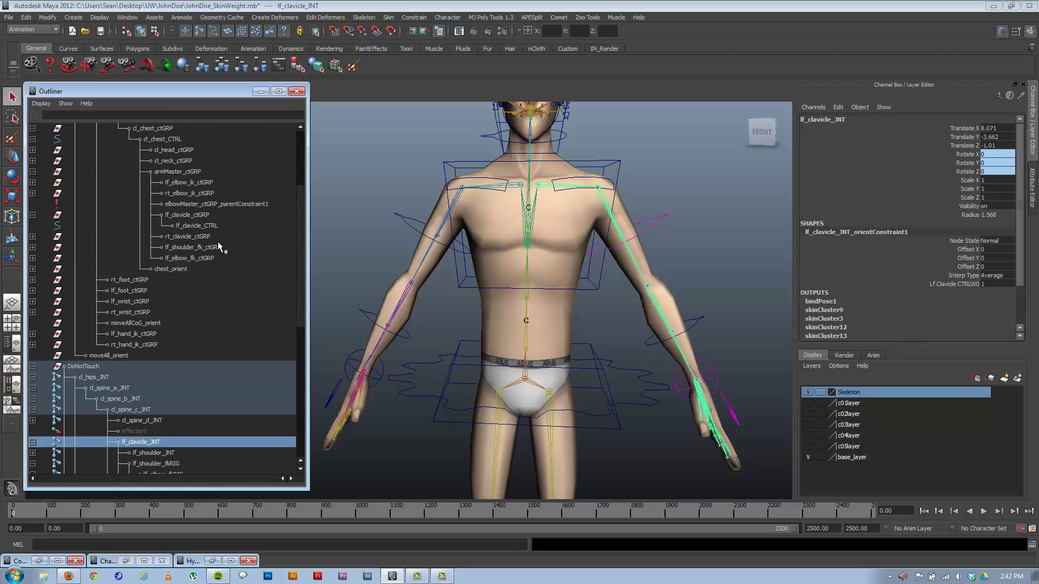
mouse_move(300, 242)
mouse_down()
mouse_move(300, 194)
mouse_move(301, 233)
mouse_up()
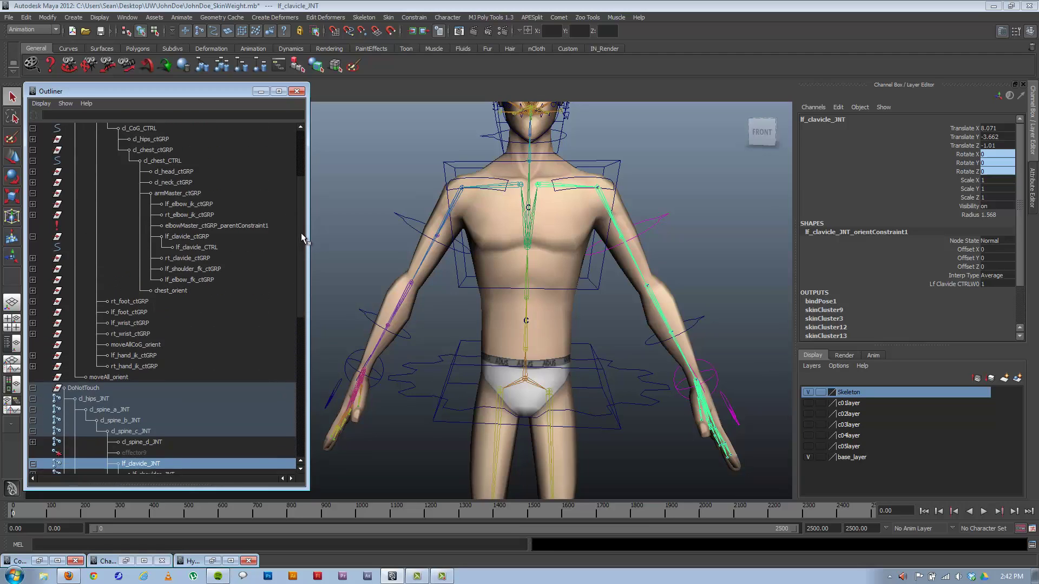
click(186, 268)
Orient-constrain the group to the clavicle with Maintain offset, then pick the clavicle control for rotating.
click(419, 17)
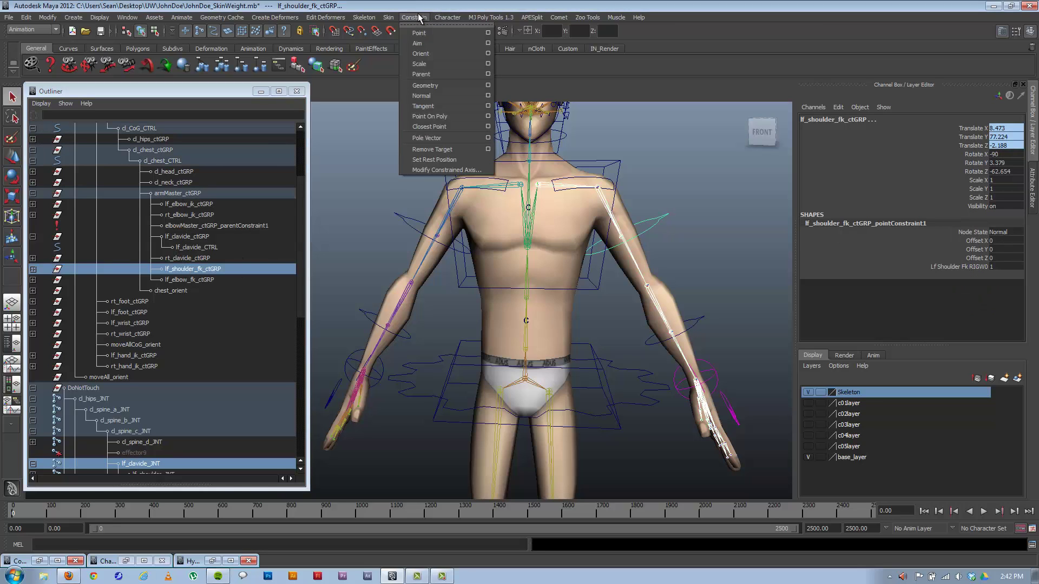
click(488, 54)
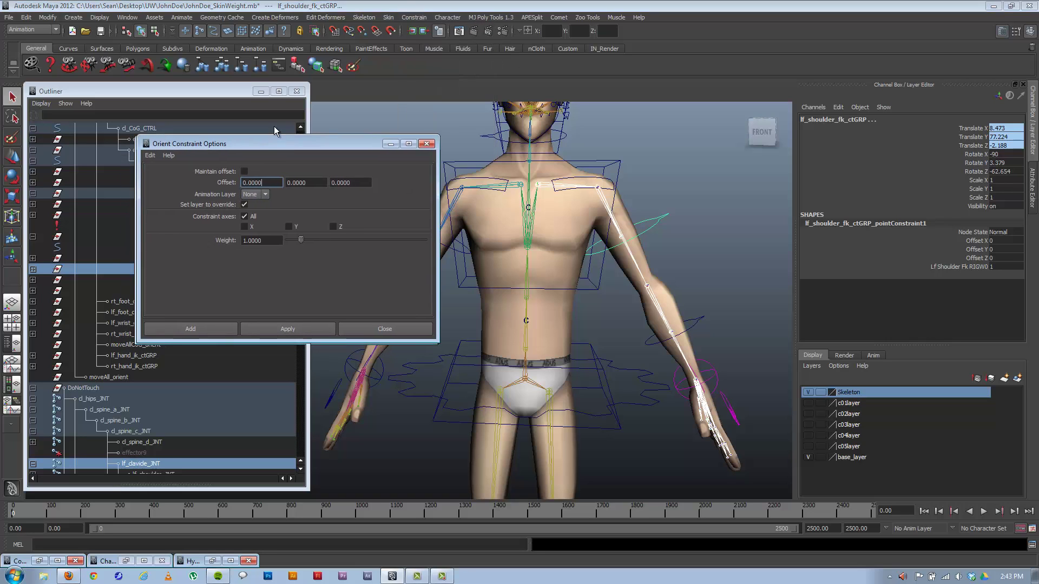
click(264, 150)
click(322, 307)
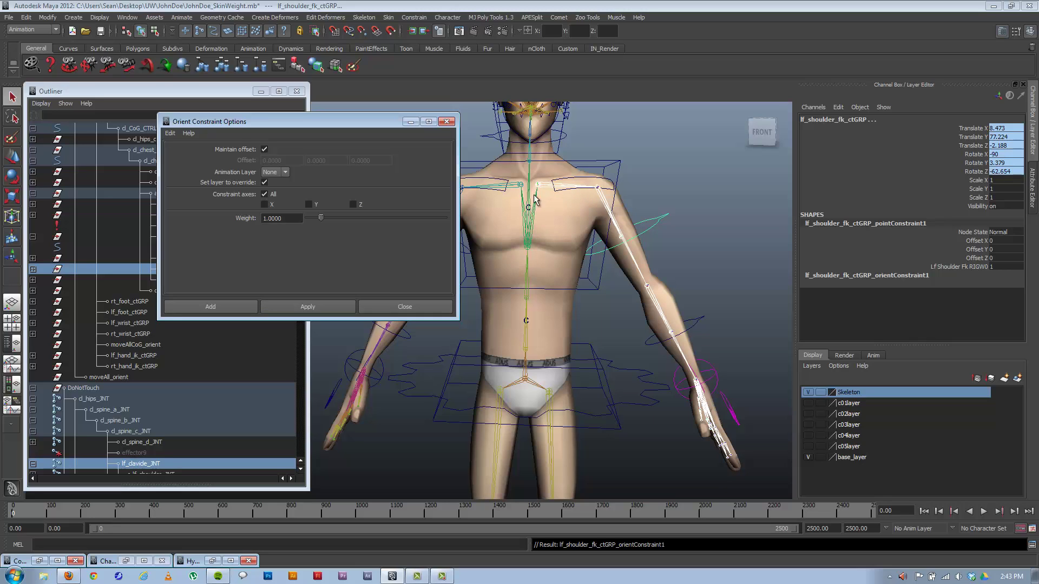
click(608, 182)
key(e)
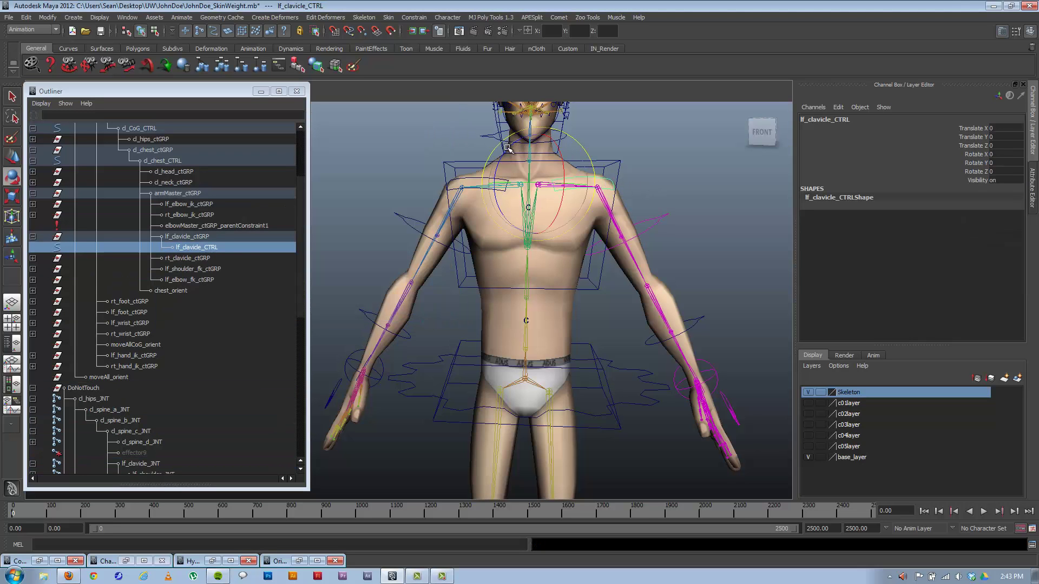
drag(511, 147, 702, 173)
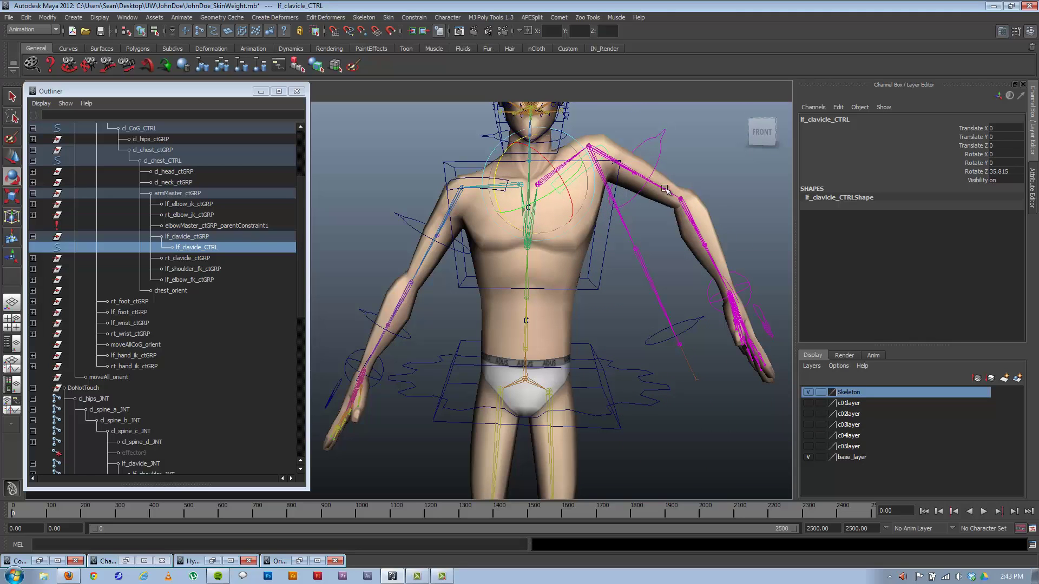
click(631, 235)
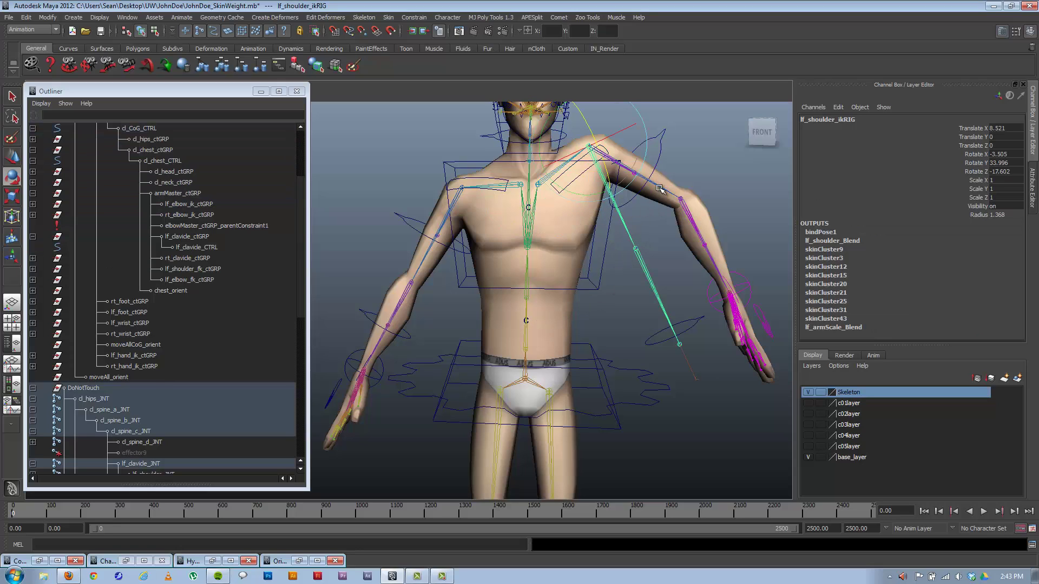
click(600, 151)
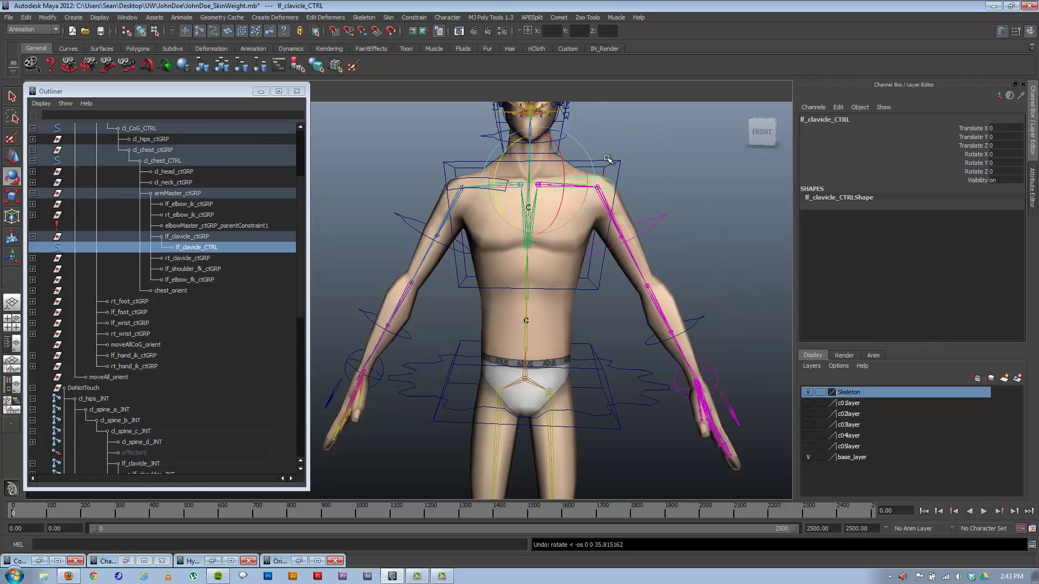
click(653, 230)
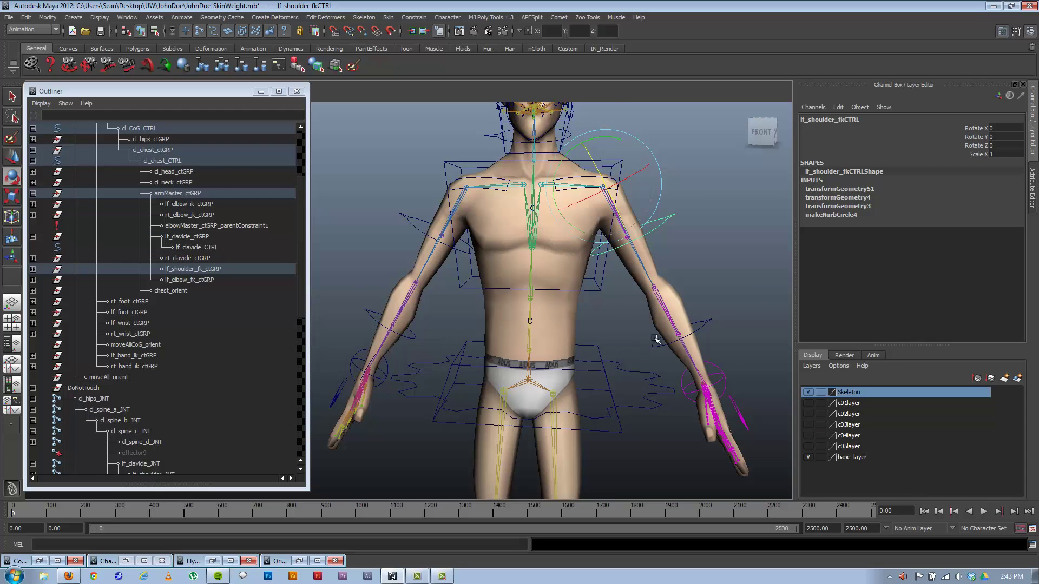
Point-constrain lf_elbow_fk_ctGRP to lf_elbow_fkRIG, then clear the selection.
alt+middle_drag(655, 340, 638, 254)
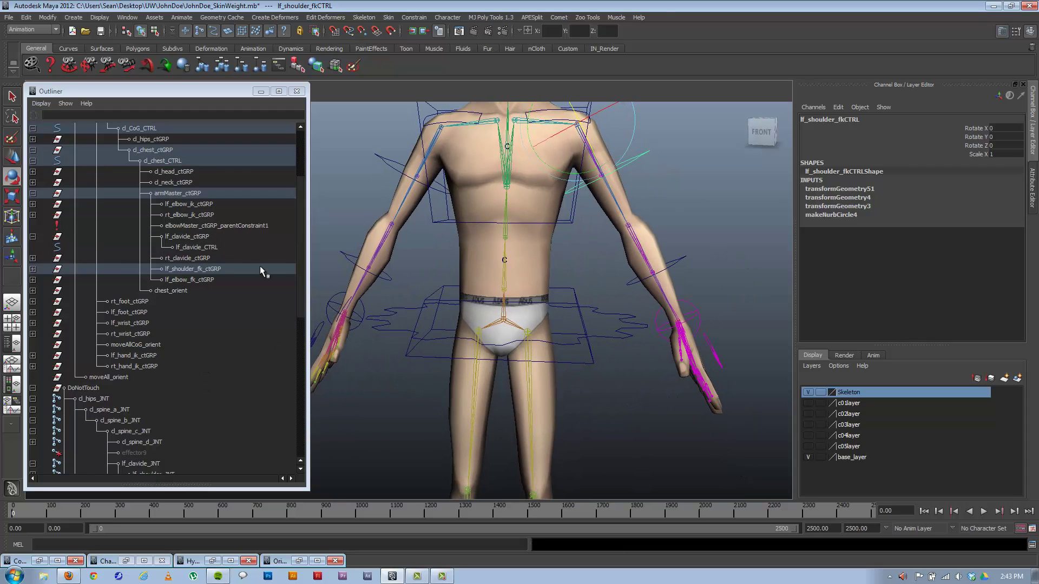
scroll(301, 280, down, 5)
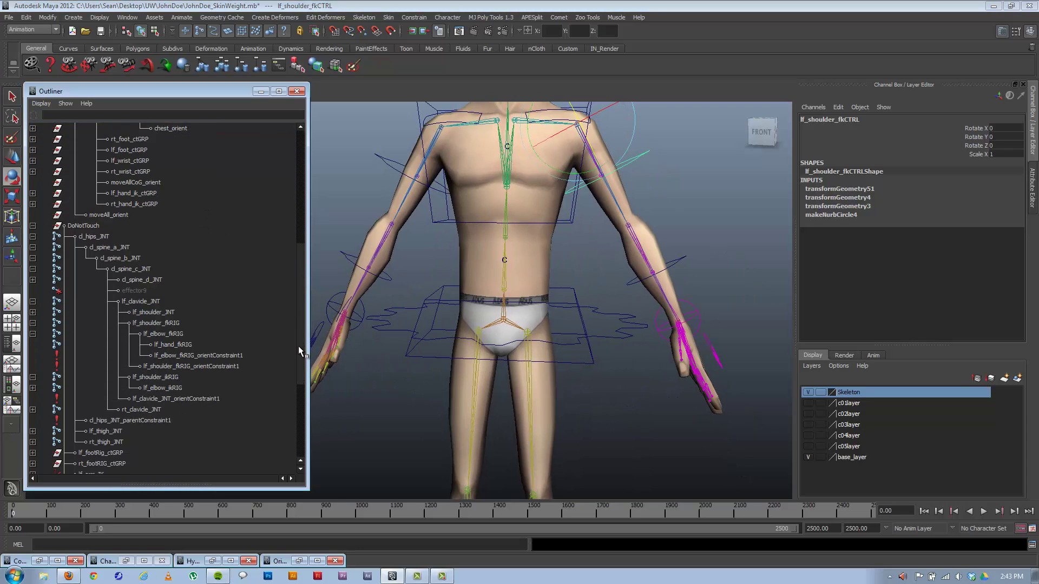
click(170, 333)
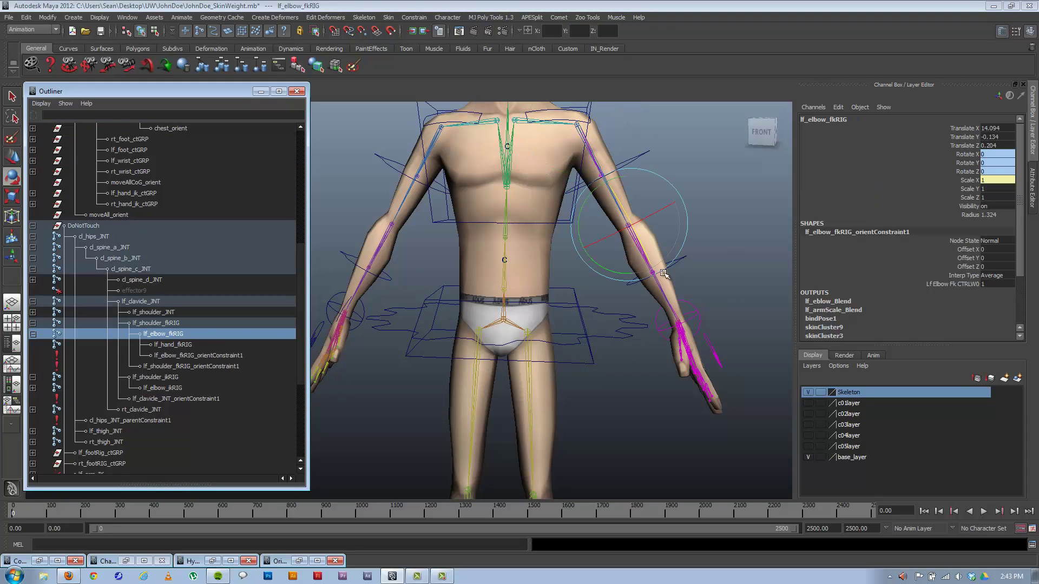
scroll(303, 243, up, 3)
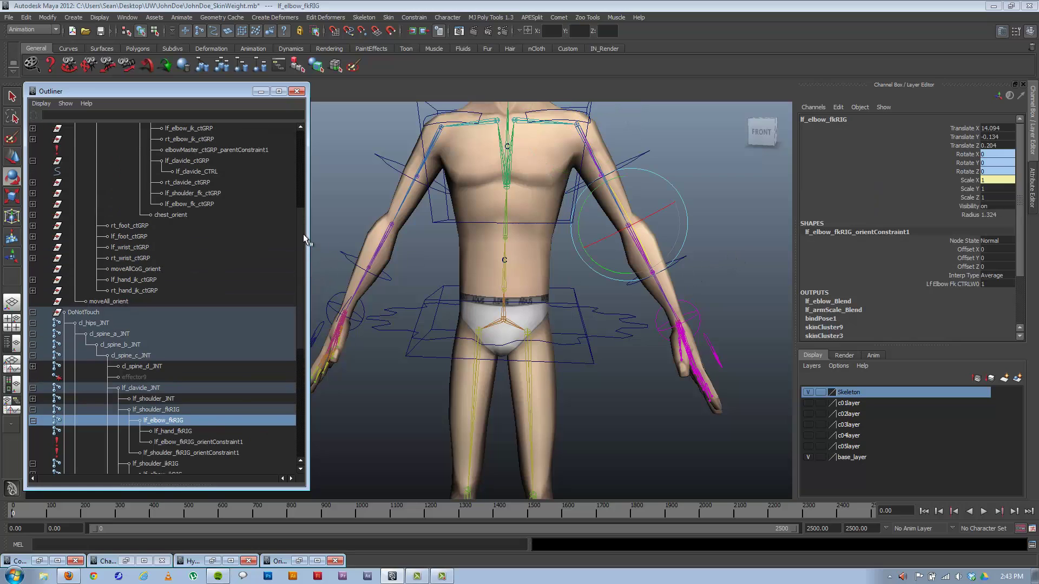
ctrl+click(191, 205)
click(452, 17)
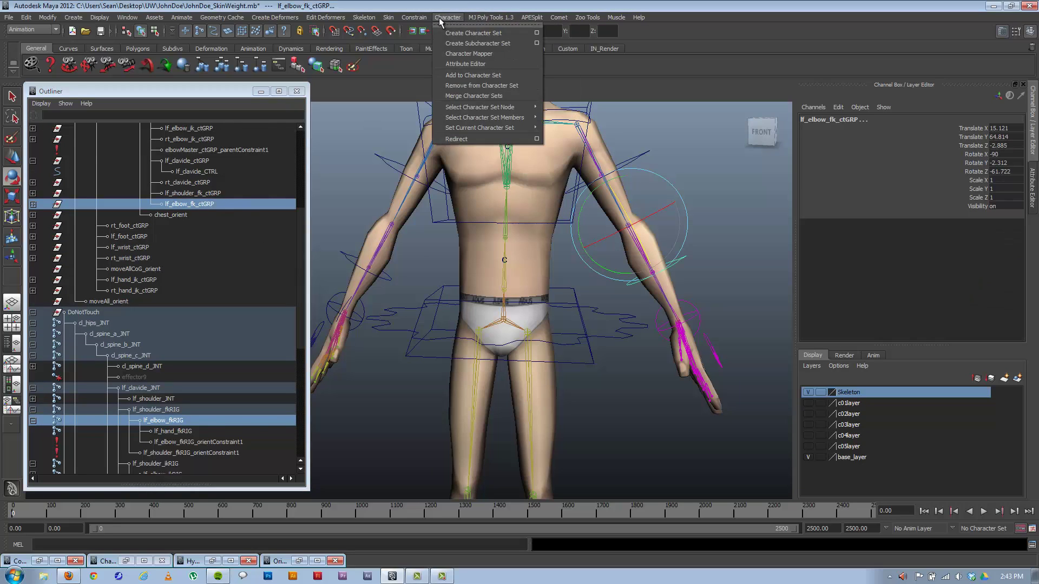
click(422, 34)
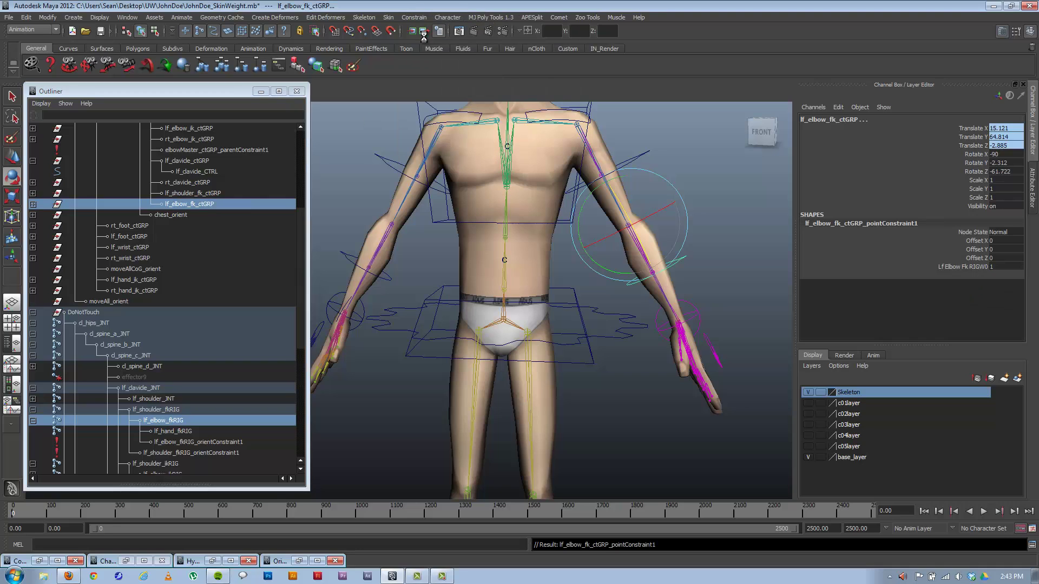
click(605, 233)
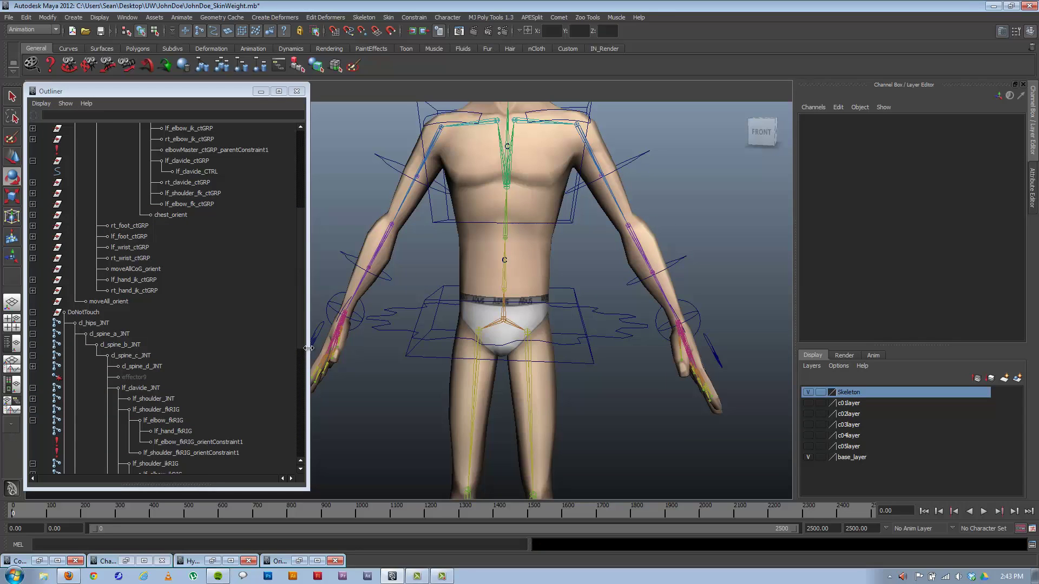
Select the shoulder FK joint lf_shoulder_fkRIG in the Outliner.
drag(300, 328, 296, 353)
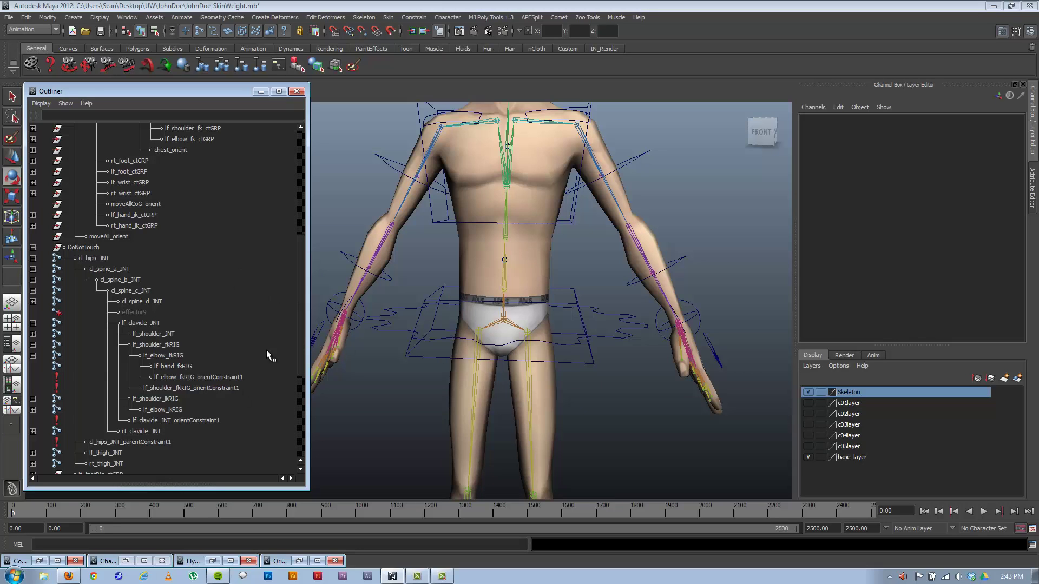
drag(303, 315, 304, 305)
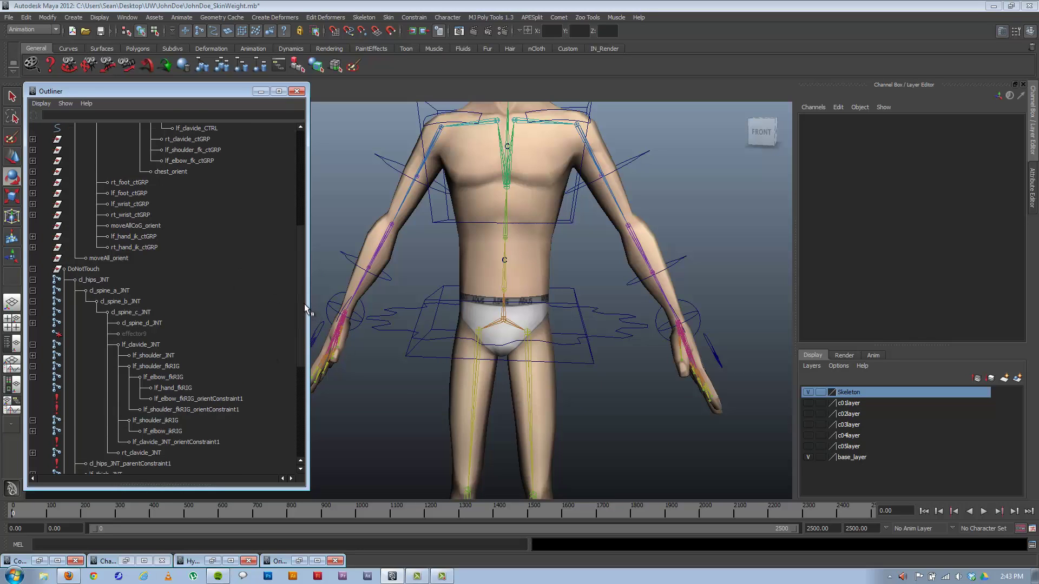
click(155, 366)
Add lf_elbow_fk_ctGRP to the selection and apply Constrain > Orient from lf_shoulder_fkRIG.
scroll(233, 224, up, 3)
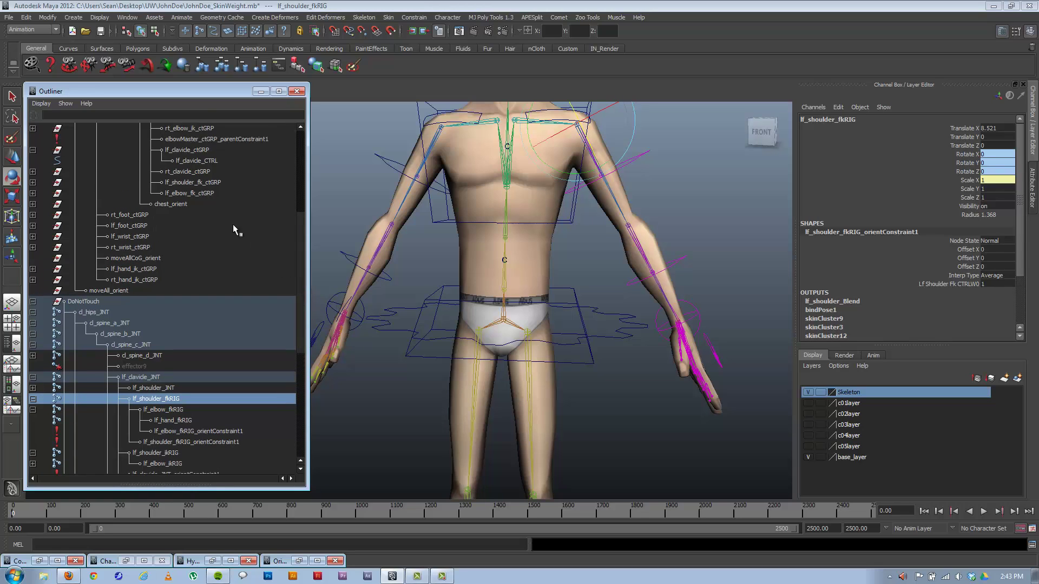
ctrl+click(193, 192)
click(414, 17)
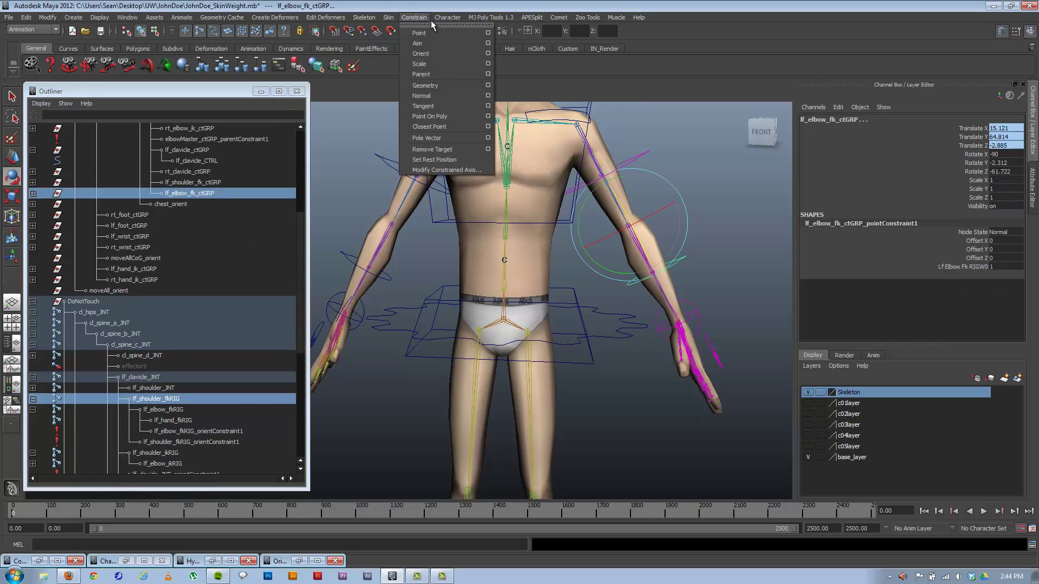
click(419, 54)
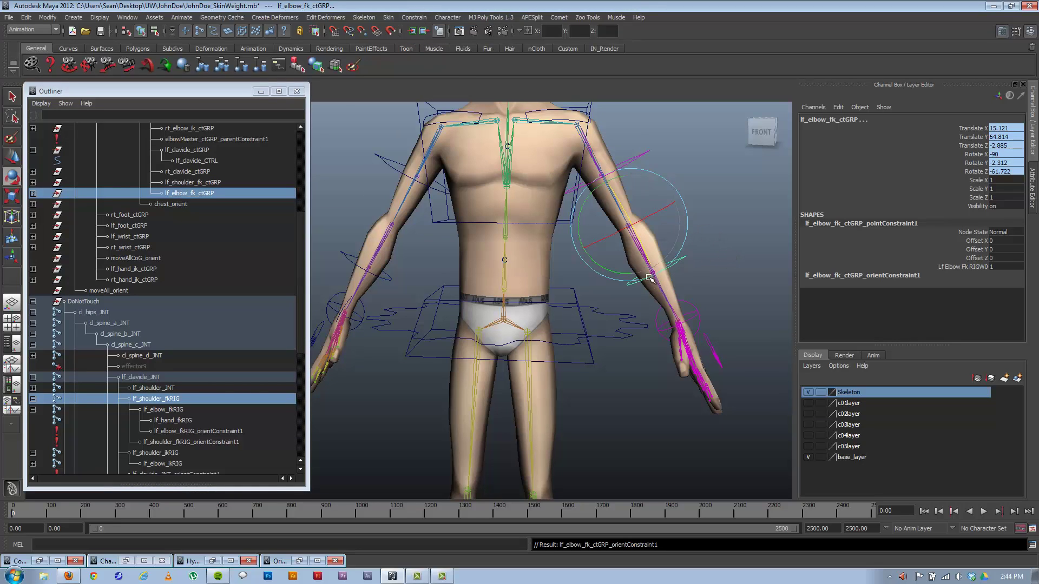
Test-stretch the arm by scaling the left shoulder FK control along X.
alt+drag(668, 237, 600, 252)
click(738, 286)
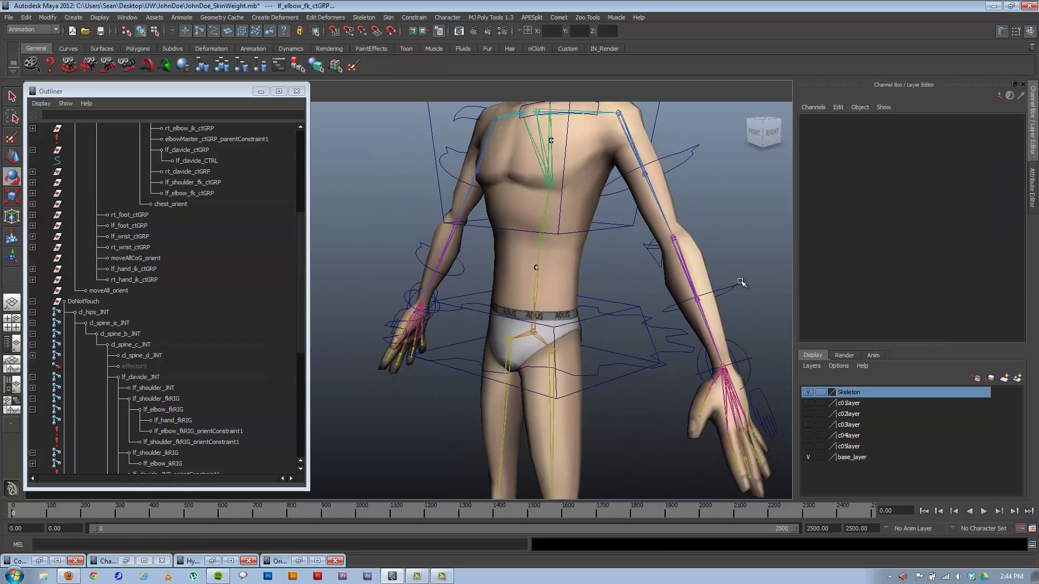
alt+drag(703, 274, 599, 293)
key(r)
key(ctrl+z)
click(582, 161)
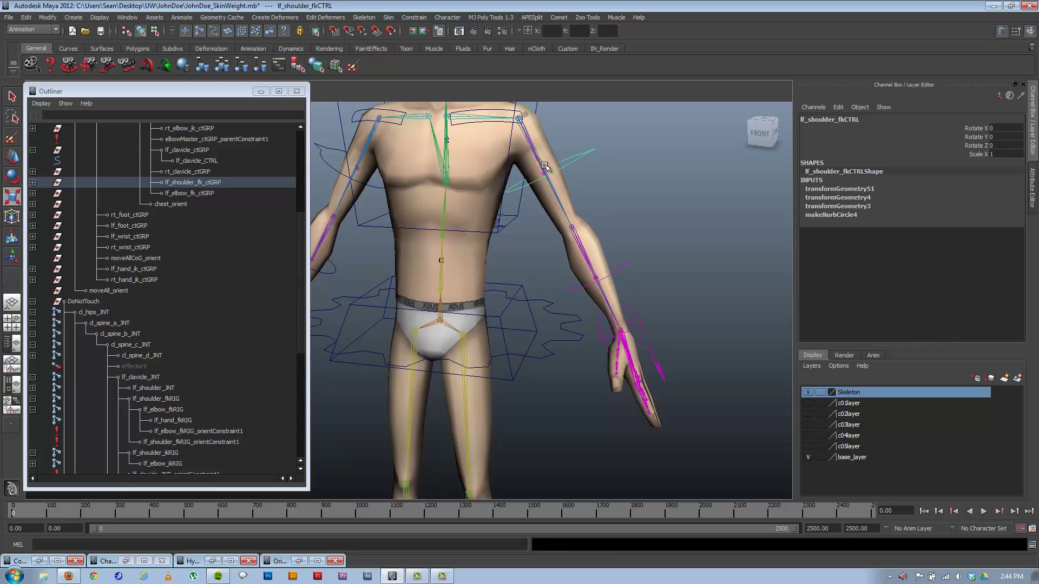
drag(545, 167, 545, 184)
Rescale the shoulder control, then undo the stretch so Scale X returns to 1.
alt+drag(681, 231, 508, 232)
key([)
mouse_move(490, 228)
middle_down()
mouse_move(479, 222)
mouse_move(503, 217)
mouse_move(489, 213)
mouse_move(506, 228)
middle_up()
scroll(459, 290, up, 5)
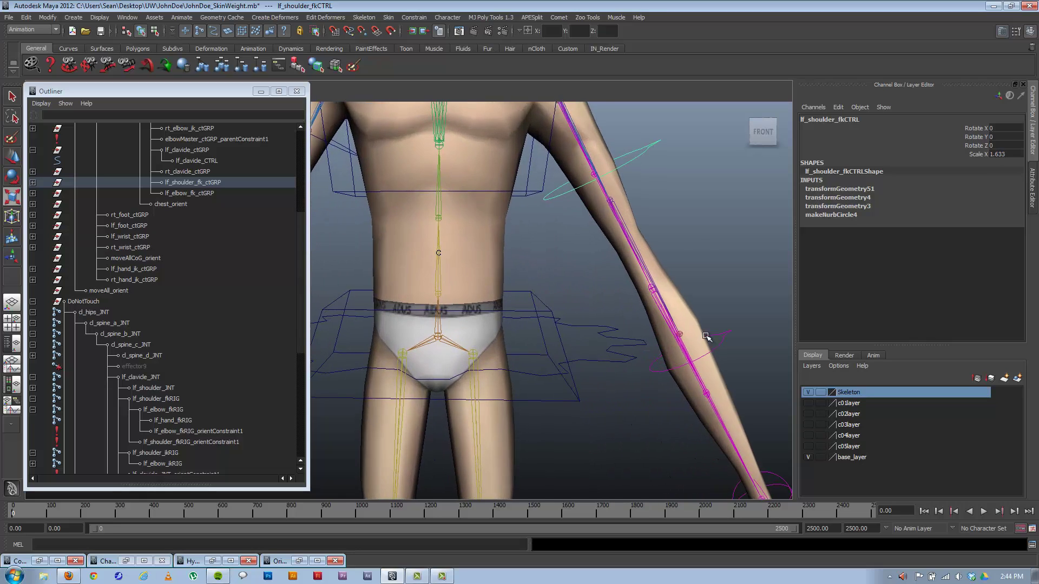
alt+drag(458, 289, 645, 309)
key(ctrl+z)
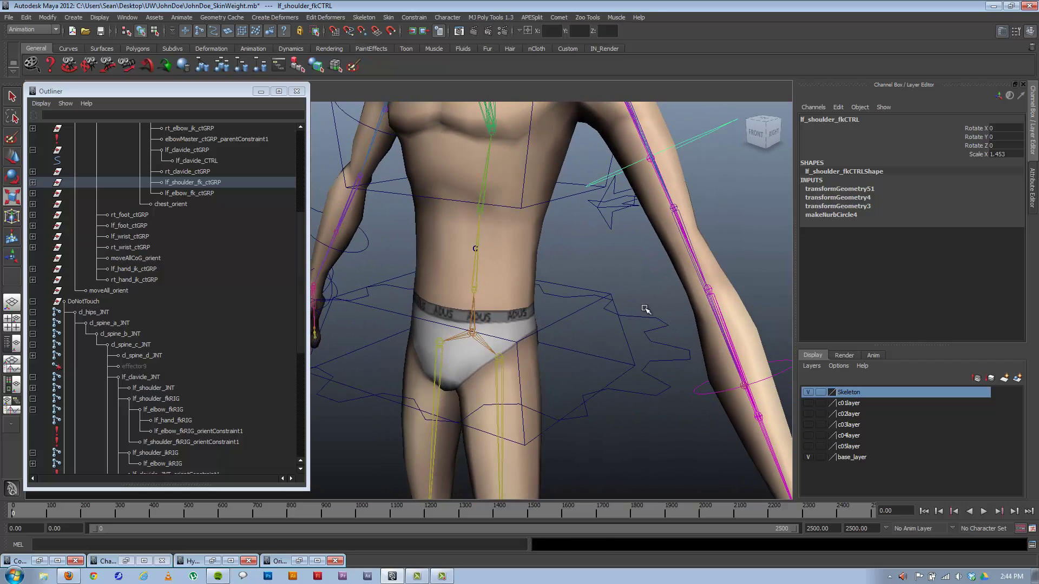
key(ctrl+z)
Select lf_shoulder_JNT in the Outliner.
alt+drag(628, 214, 588, 299)
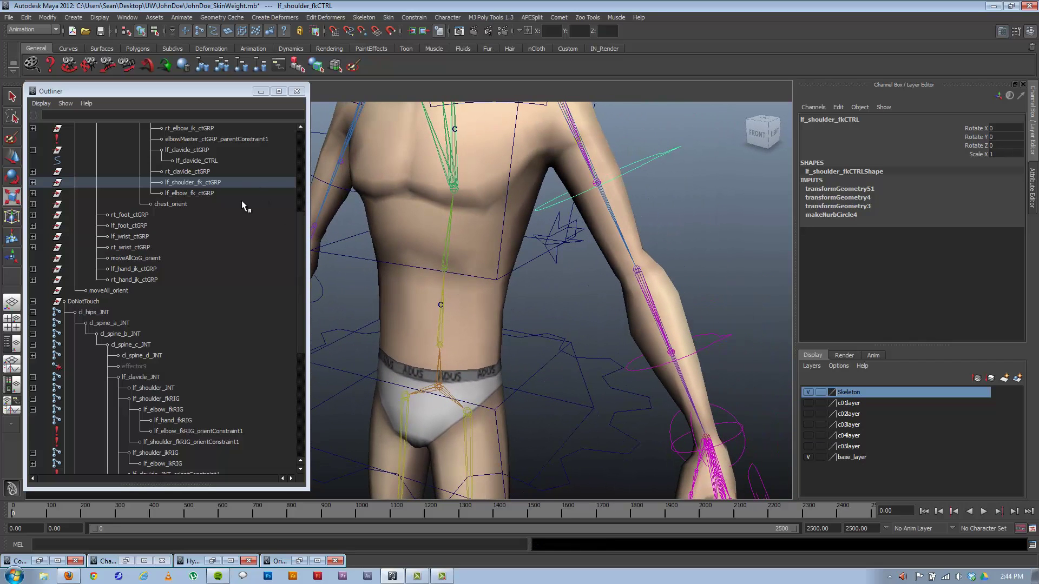
scroll(227, 399, down, 3)
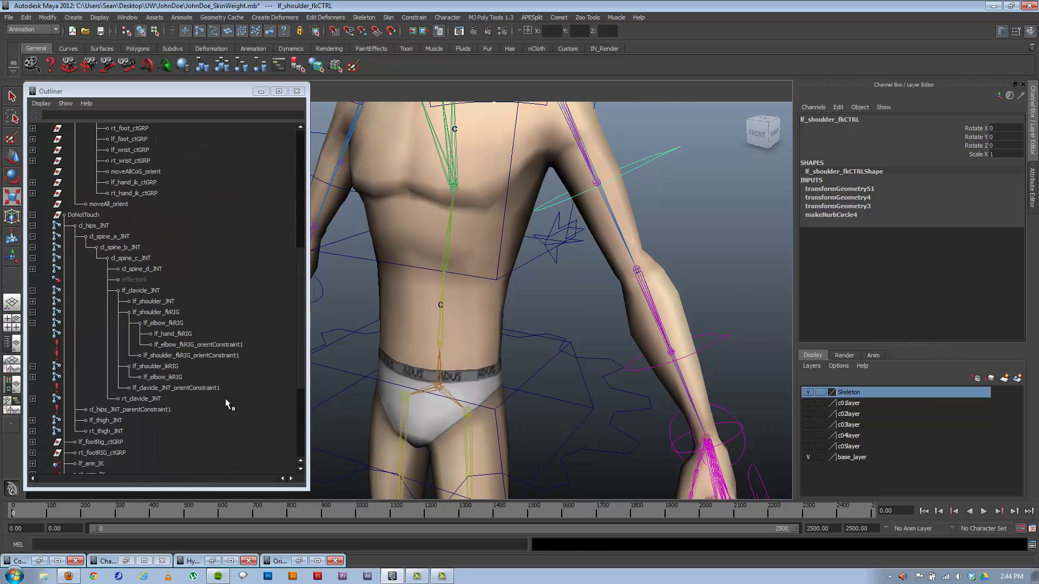
click(154, 301)
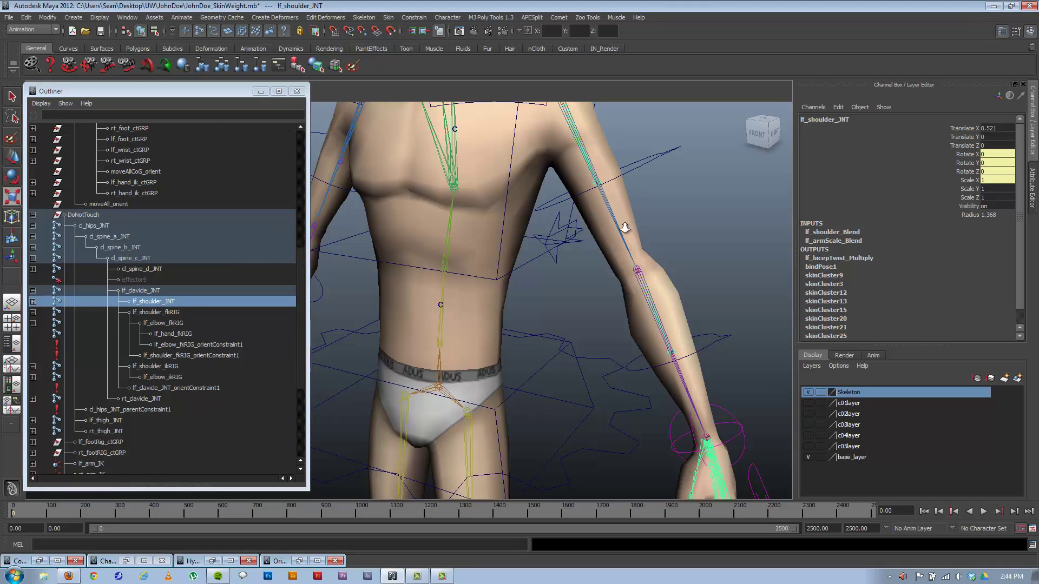
Select lf_shoulder_JNT and hide it with Ctrl+H.
click(622, 180)
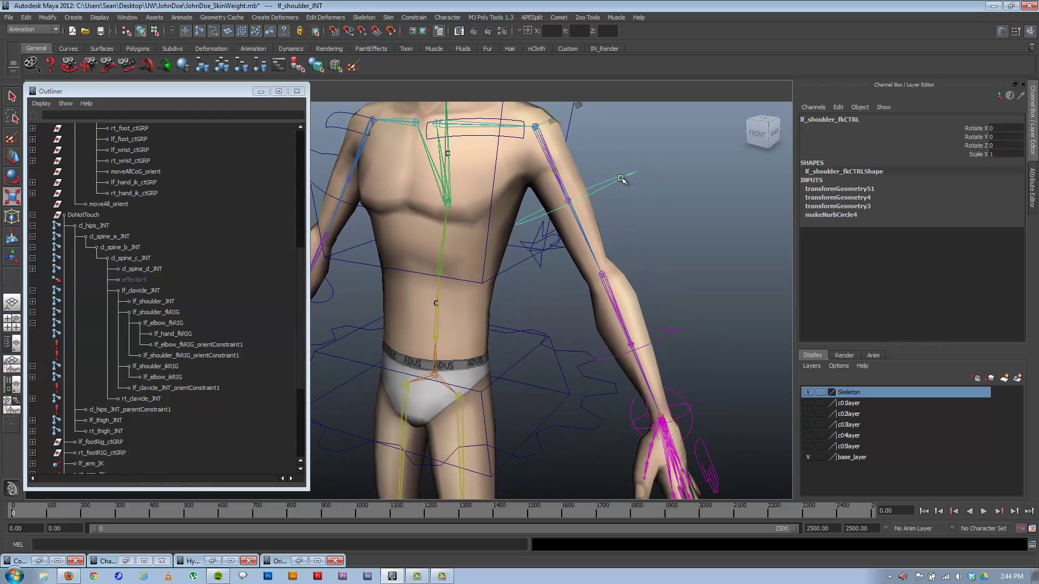
click(571, 210)
click(575, 201)
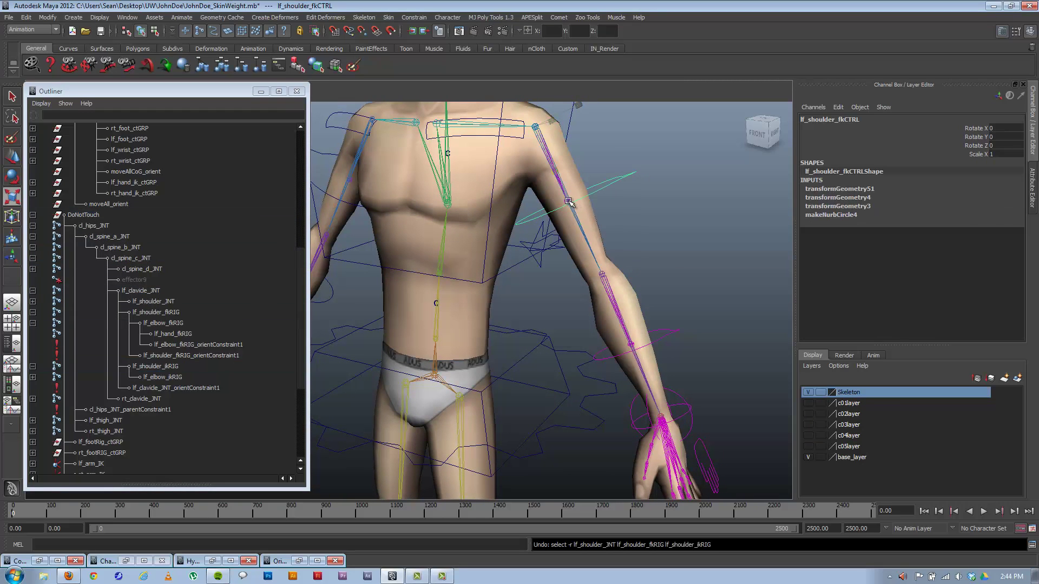
click(591, 217)
click(623, 159)
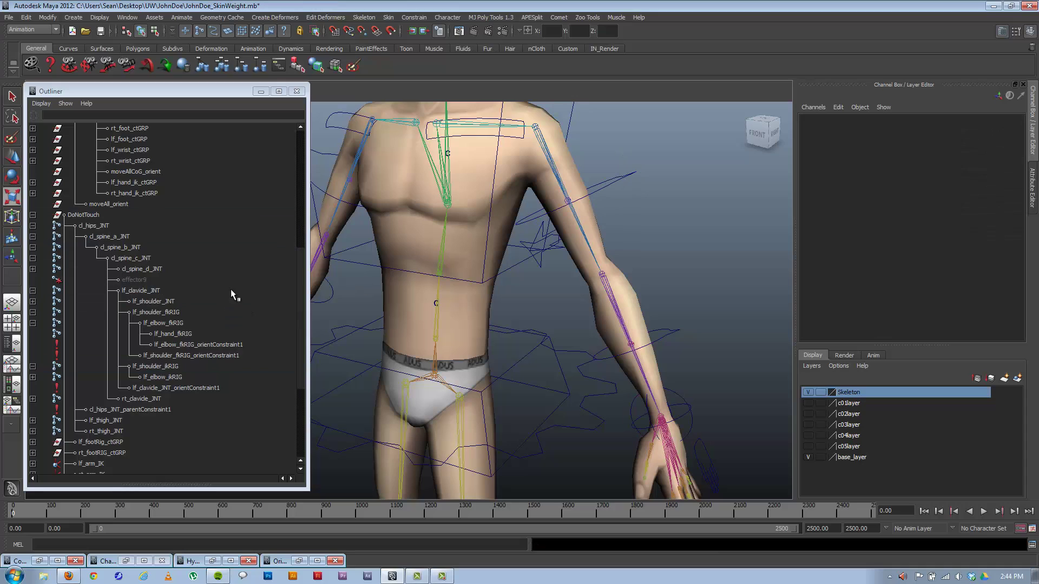
click(146, 301)
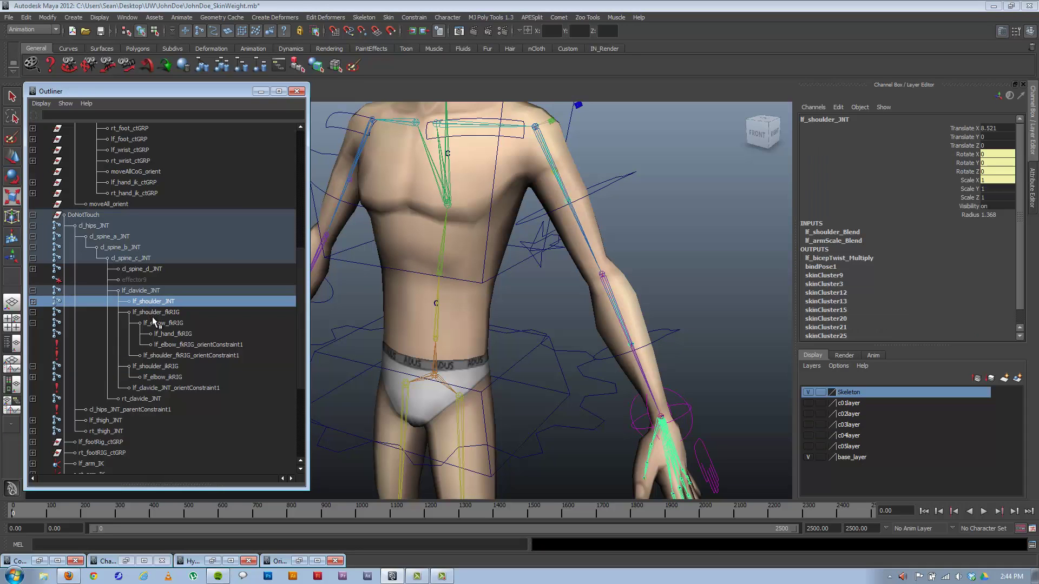
key(ctrl+h)
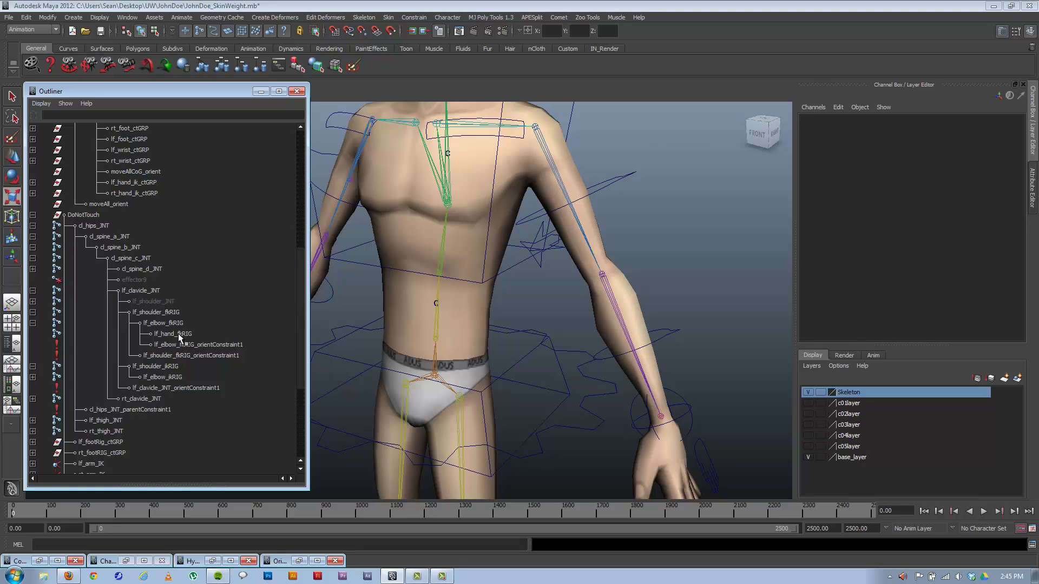
Undo, then hide lf_shoulder_JNT and lf_shoulder_ikRIG together.
click(163, 367)
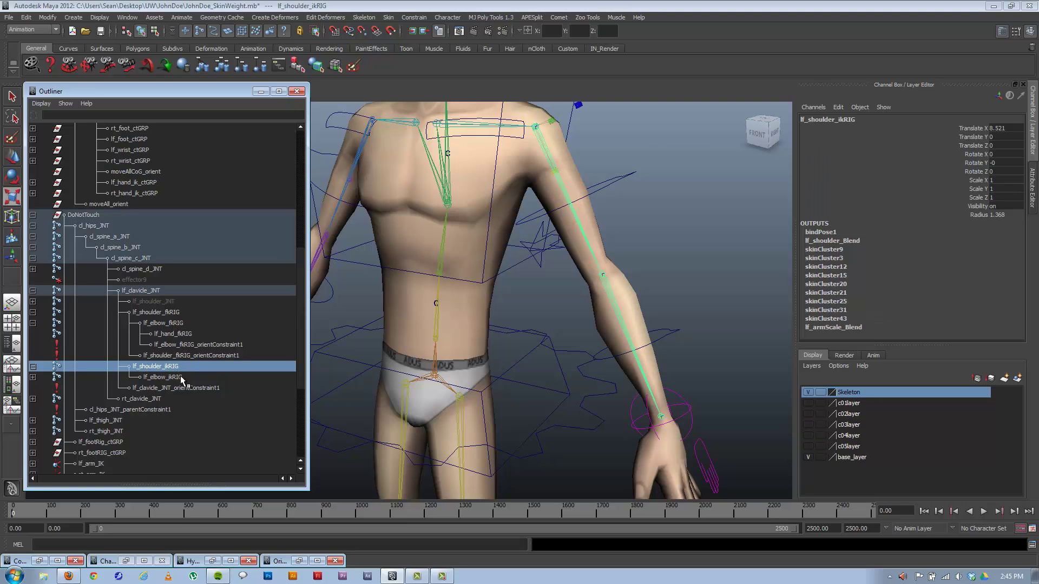
key(ctrl+z)
key(ctrl+z)
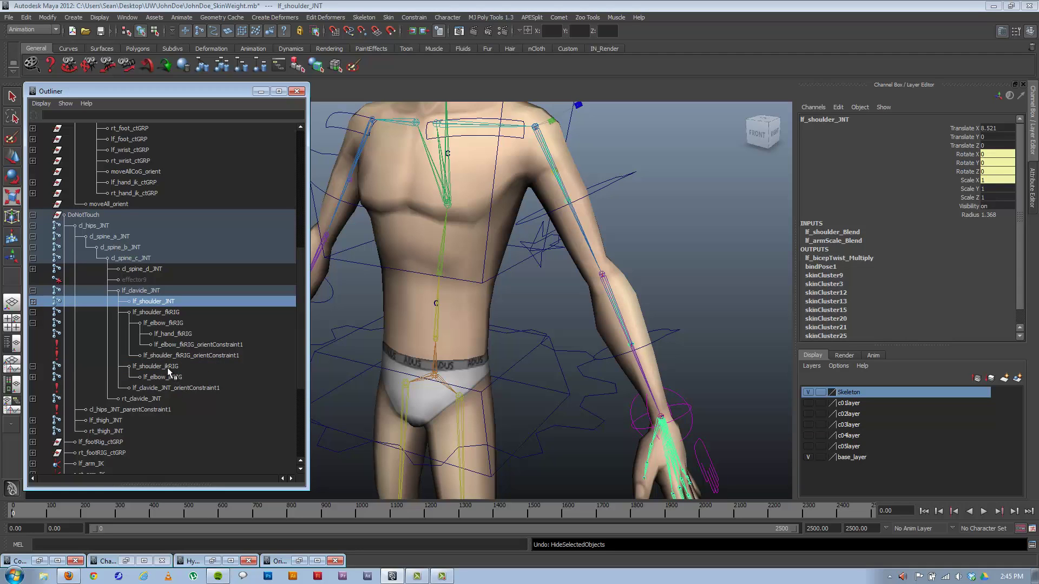
ctrl+click(168, 368)
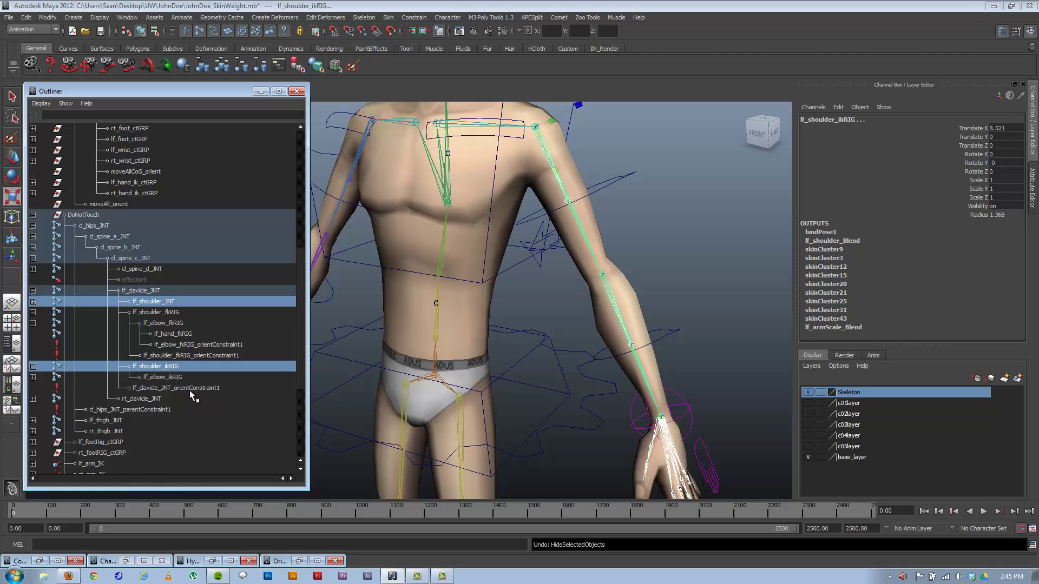
key(ctrl+h)
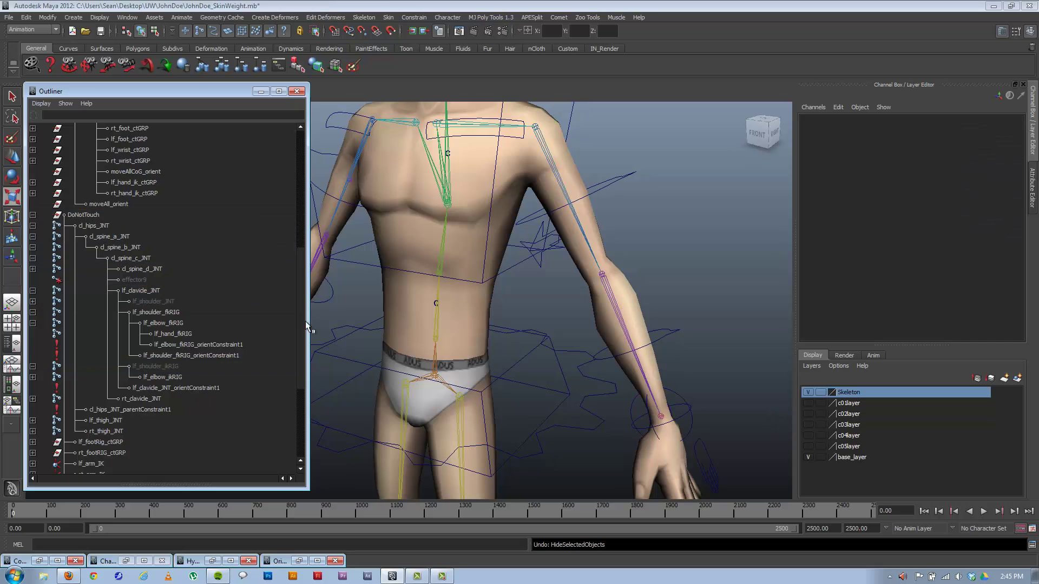
Test-stretch lf_shoulder_fkCTRL to Scale X 1.641 and undo it.
click(615, 188)
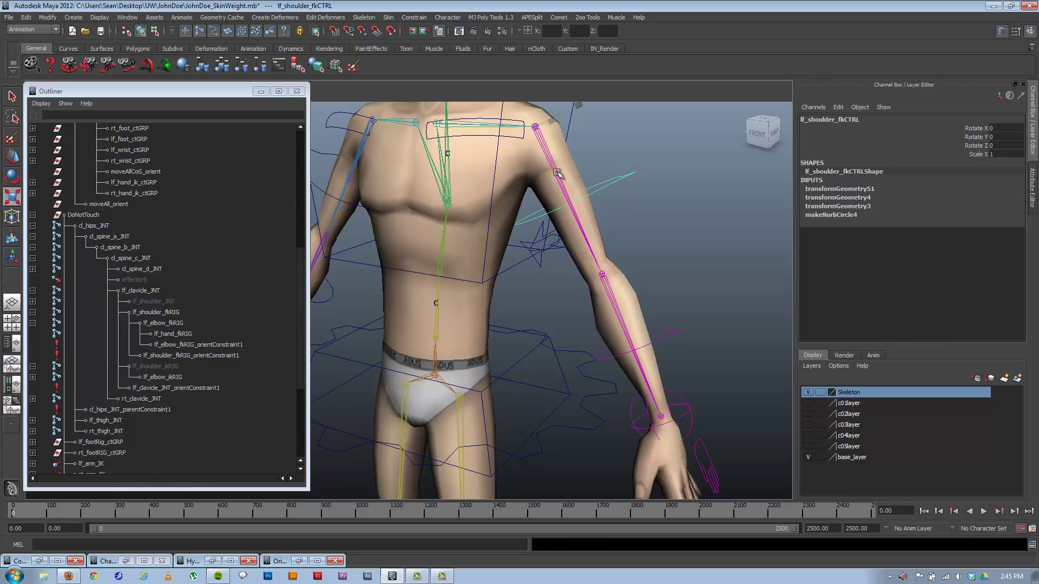
middle_drag(554, 172, 573, 265)
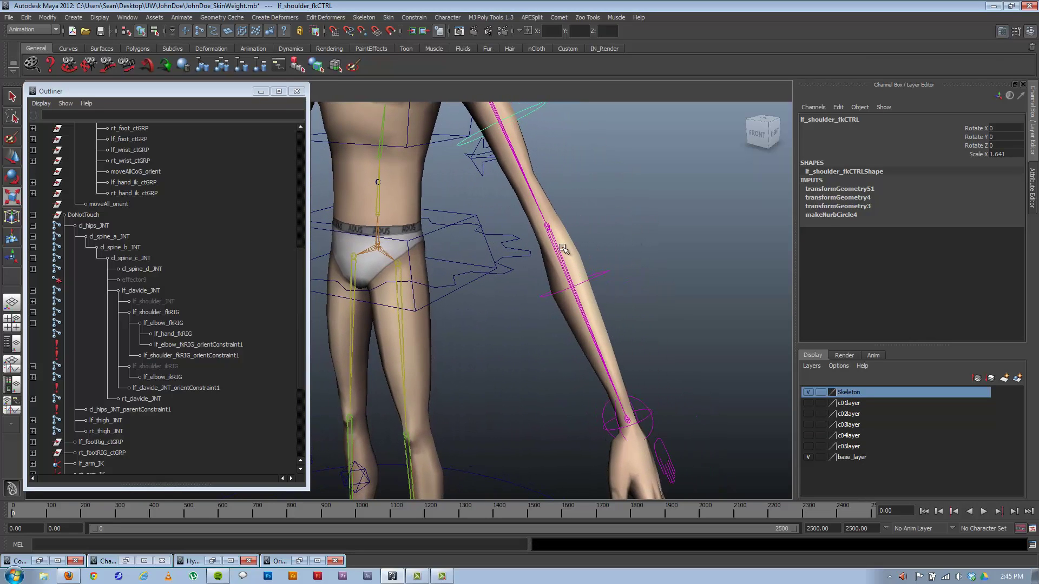
alt+middle_drag(551, 213, 620, 301)
key(ctrl+z)
Open lf_elbow_fkRIG's Attribute Editor, expand Joint Rotation Limit Damping, and glance at its orient constraint.
click(585, 259)
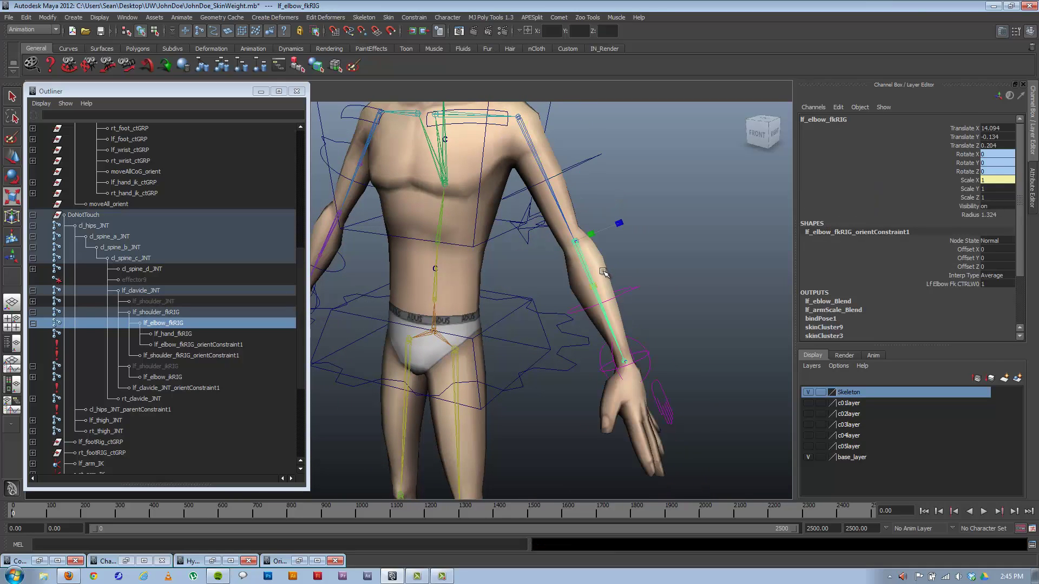
key(ctrl+a)
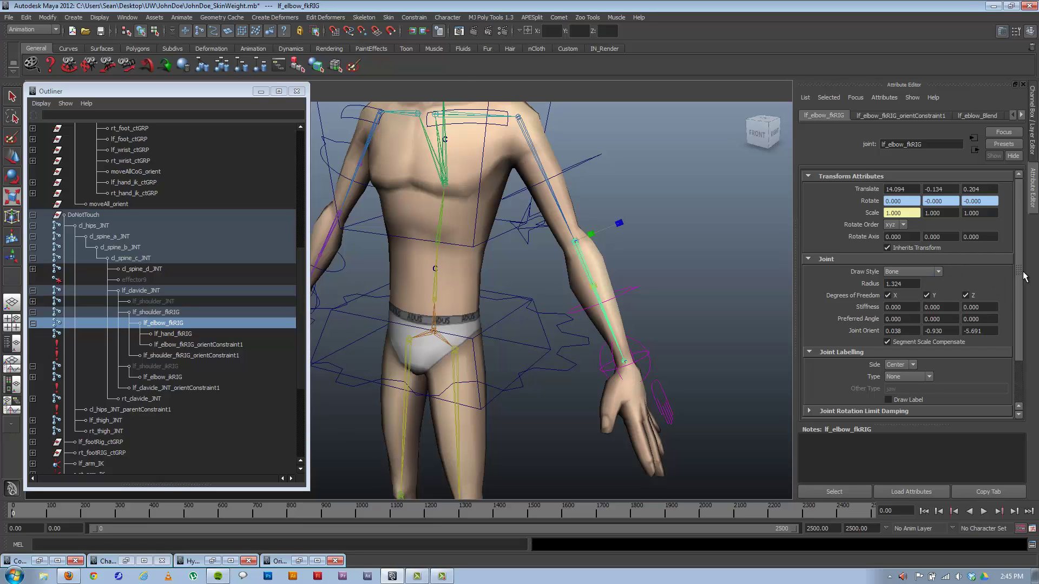
drag(1020, 187, 1017, 240)
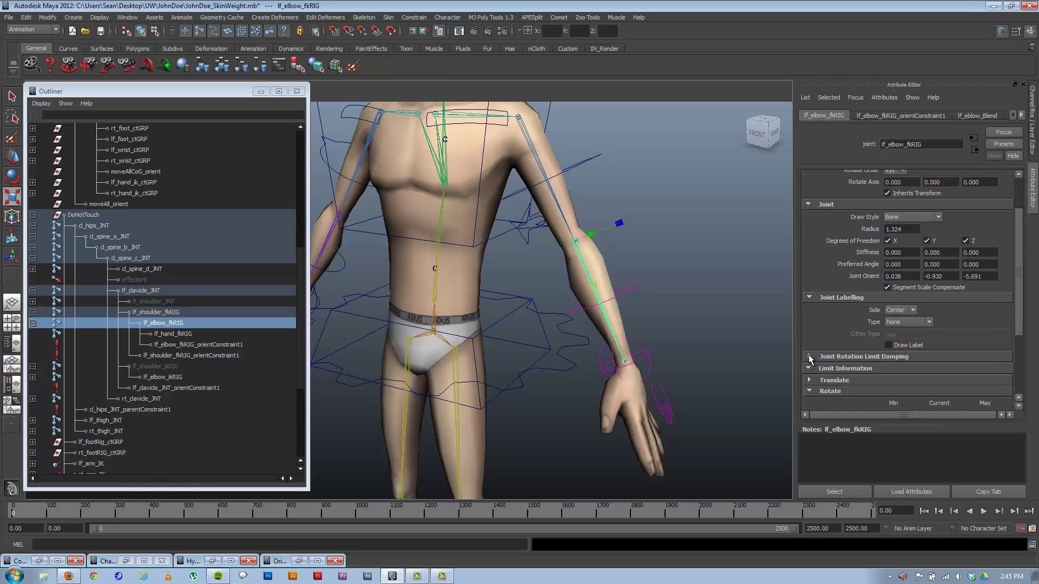
click(809, 356)
drag(1021, 214, 1014, 178)
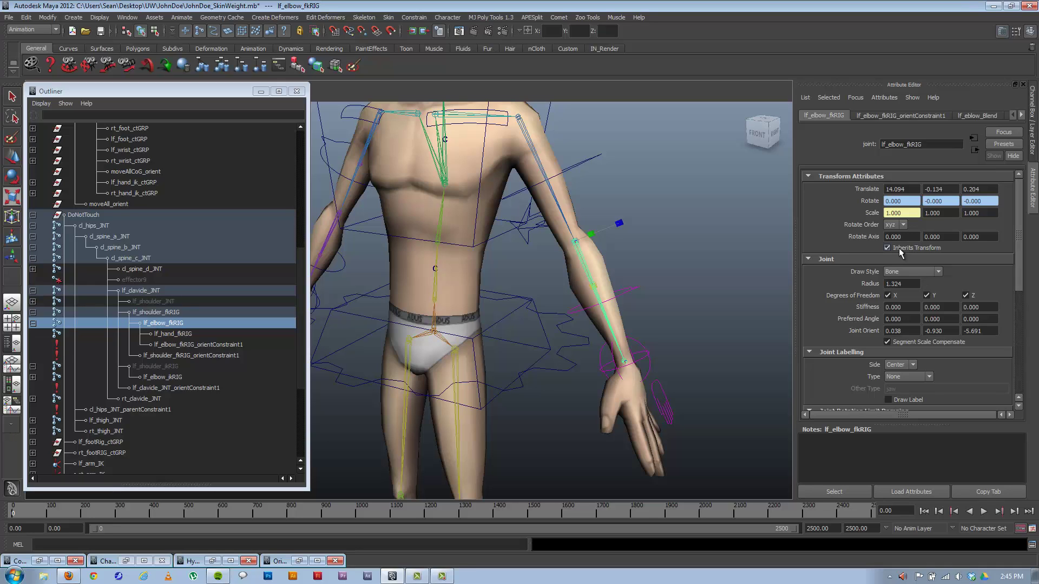
click(901, 116)
click(814, 116)
alt+drag(600, 271, 595, 390)
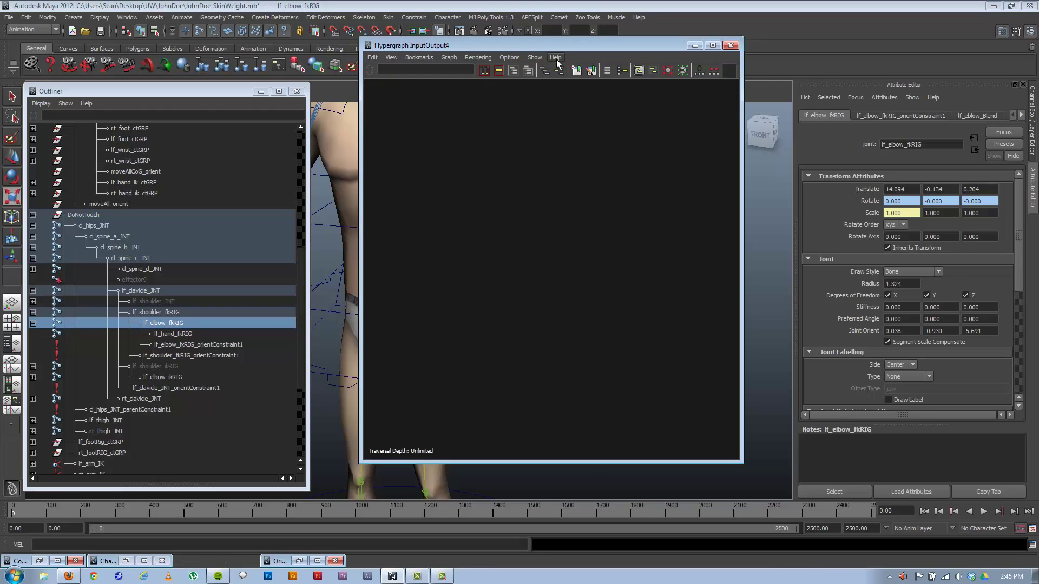
Move the Hypergraph aside and graph connections of both lf_shoulder_fkRIG and lf_elbow_fkRIG.
alt+right_drag(505, 268, 555, 328)
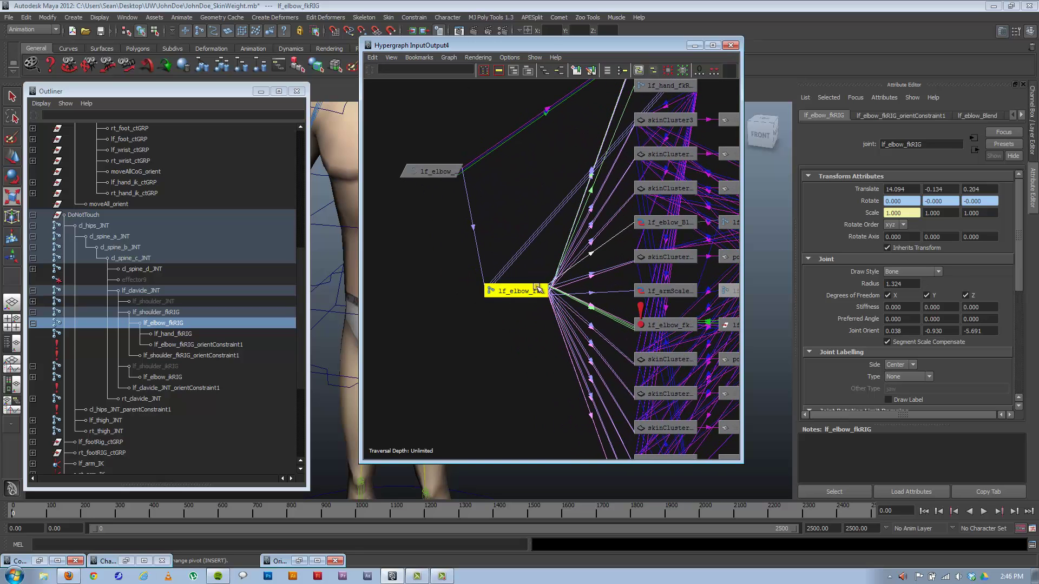
alt+middle_drag(522, 251, 478, 321)
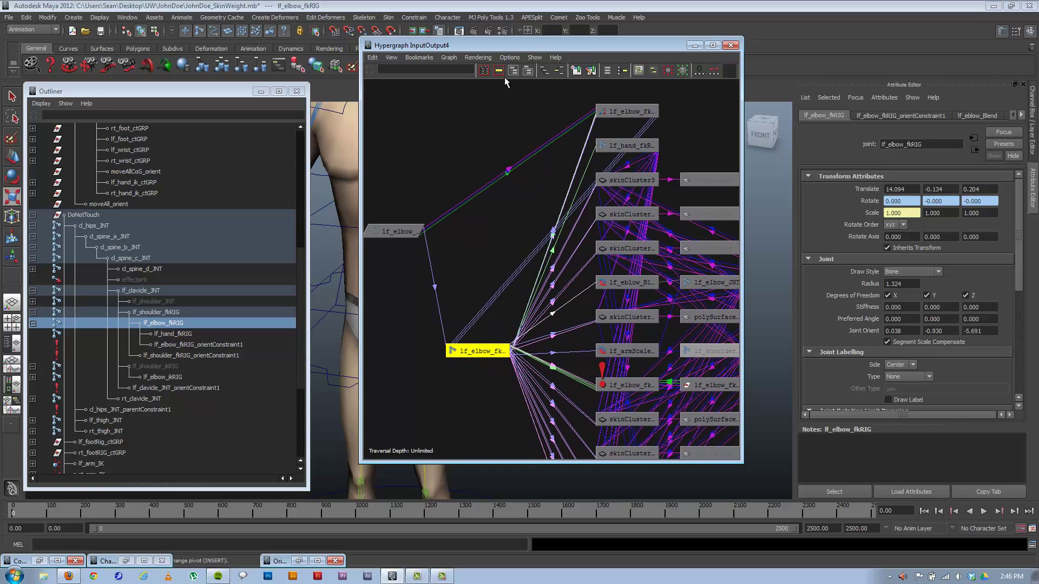
drag(538, 48, 247, 100)
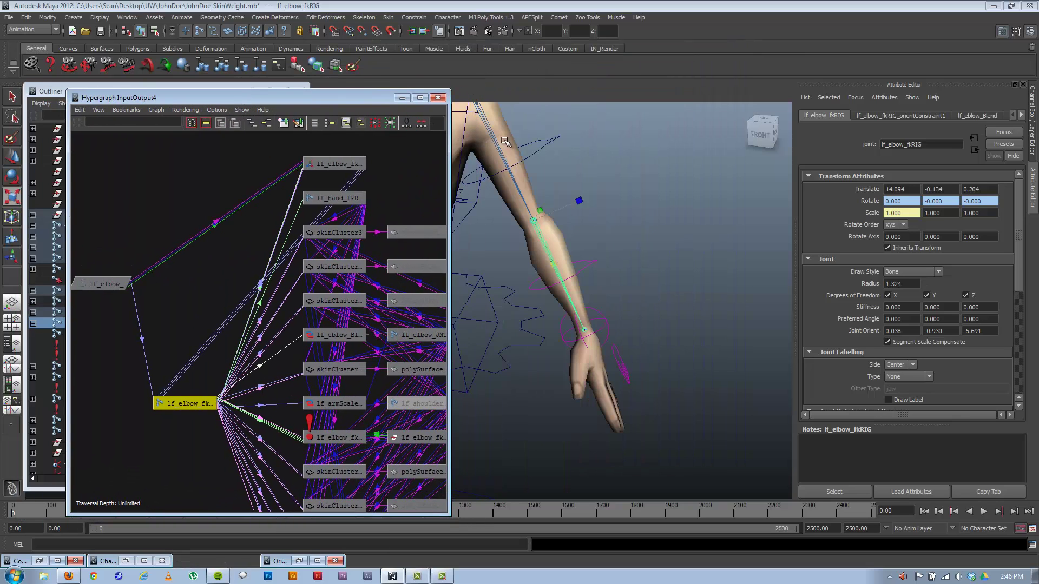
key(Up)
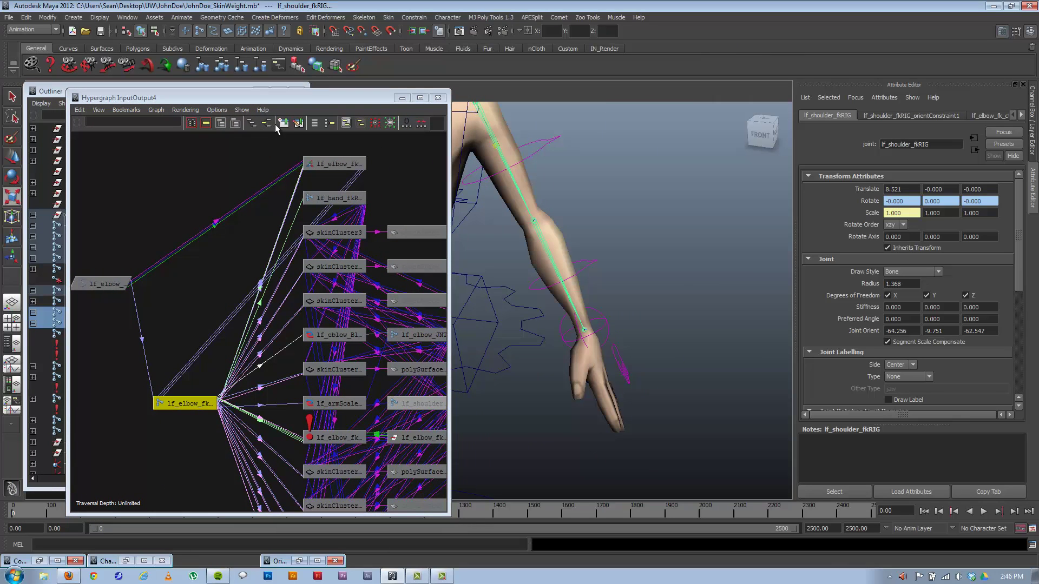
click(268, 124)
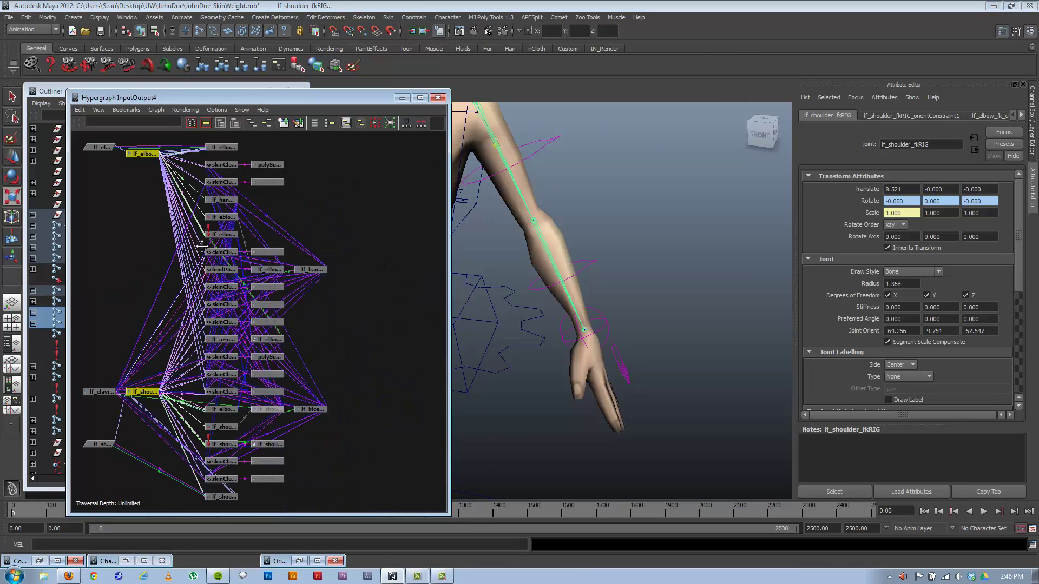
Drag the lf_shoulder_fkRIG and lf_elbow_fkRIG nodes apart so they are clearly laid out.
drag(281, 157, 291, 403)
click(252, 219)
scroll(241, 336, up, 5)
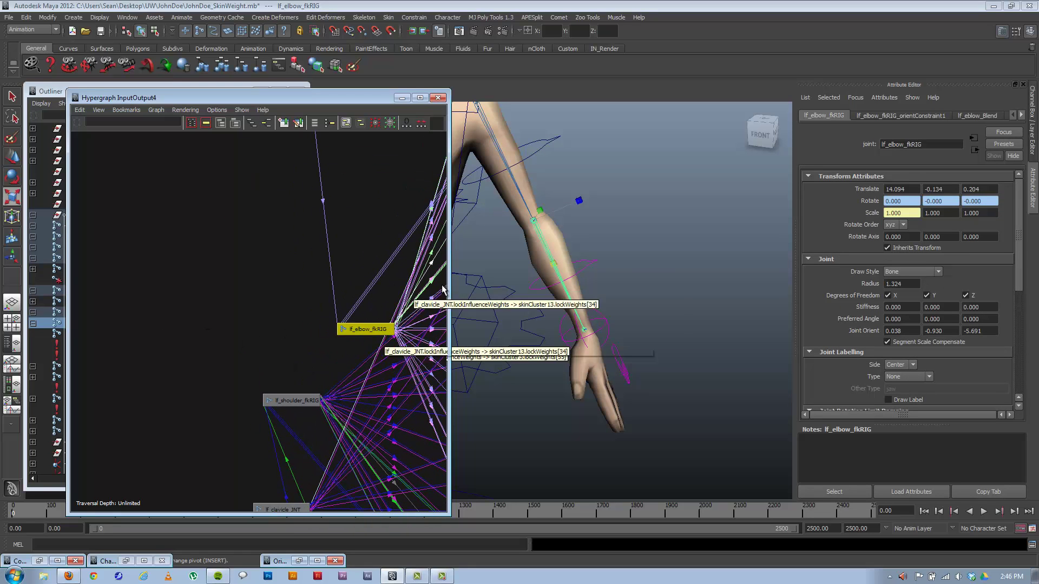
drag(299, 402, 263, 377)
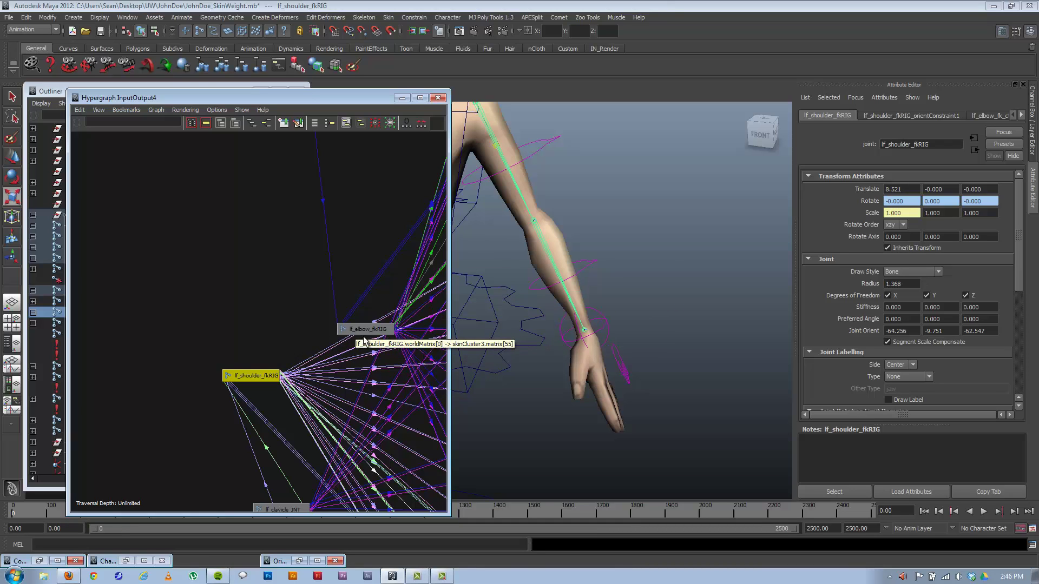
click(259, 354)
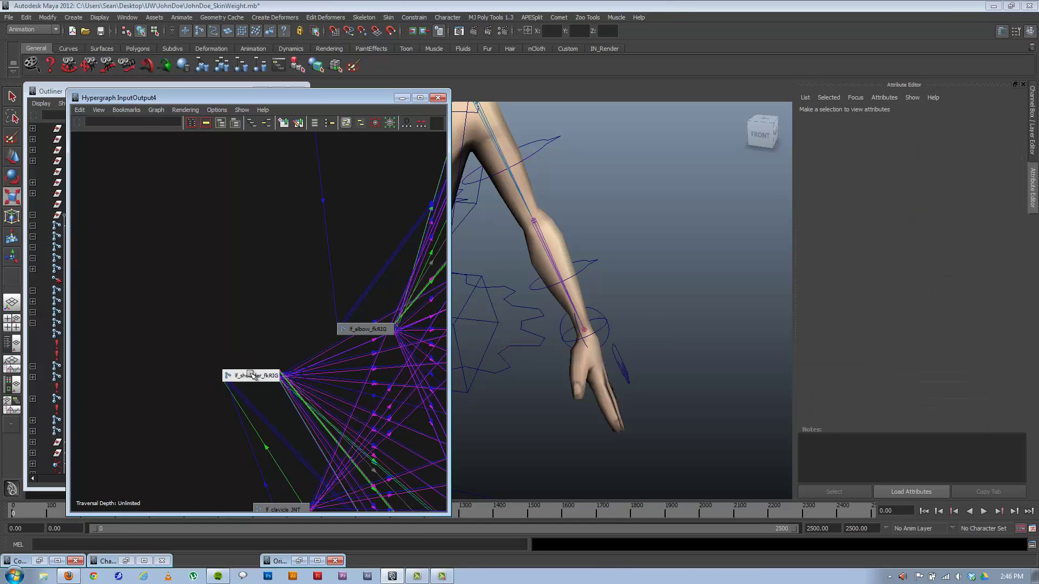
Connect lf_shoulder_fkRIG.scale to lf_elbow_fkRIG.inverseScale in the Connection Editor and minimize the Hypergraph.
middle_drag(364, 330, 364, 330)
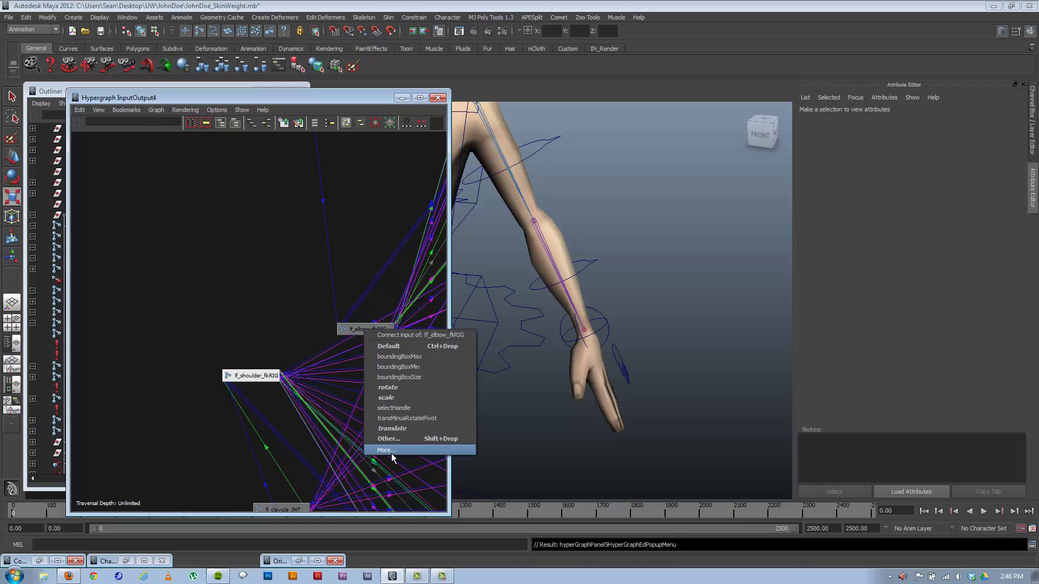
key(Return)
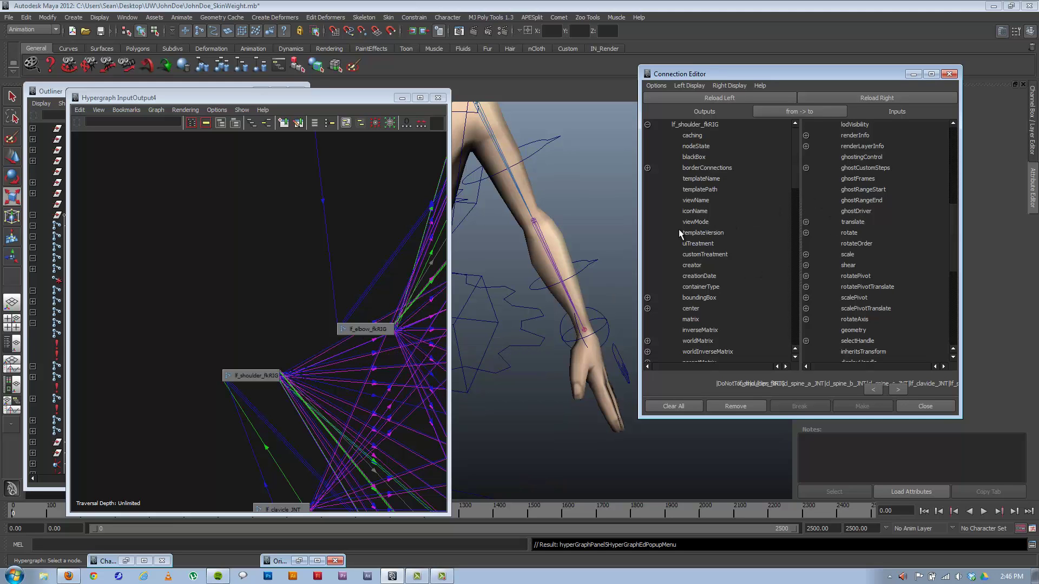
drag(794, 167, 789, 245)
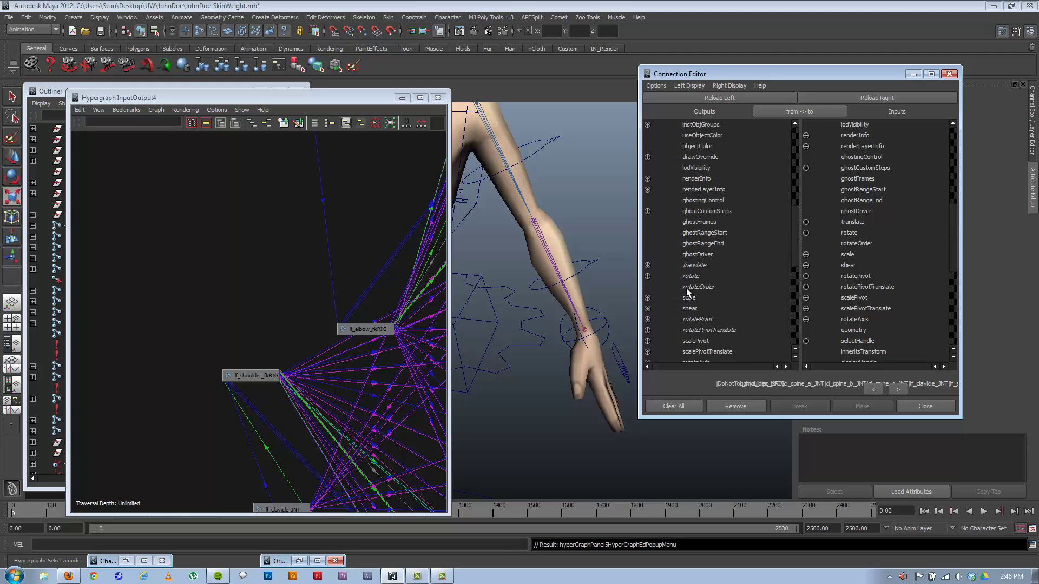
click(698, 297)
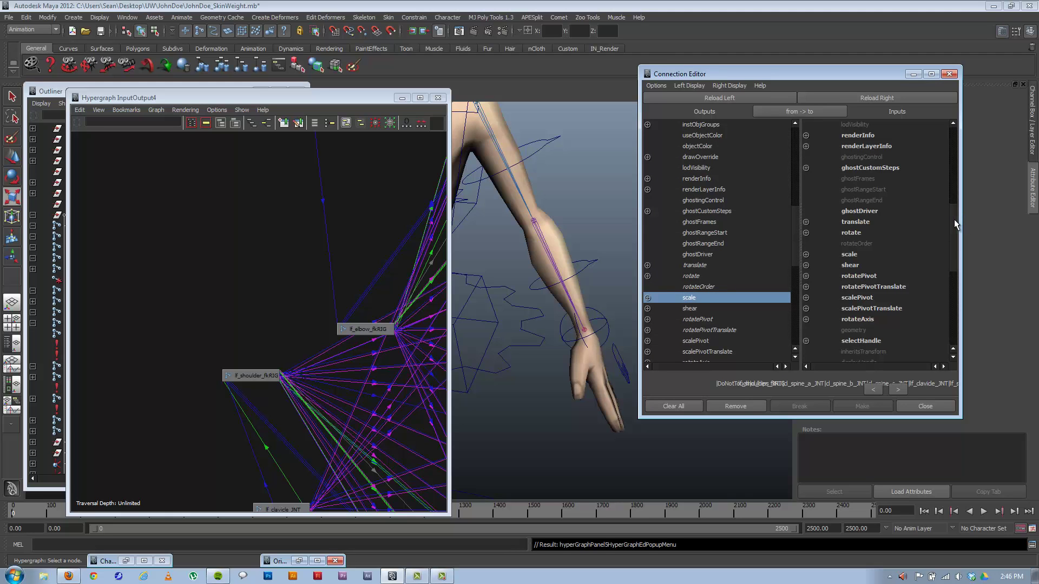
drag(951, 224, 955, 291)
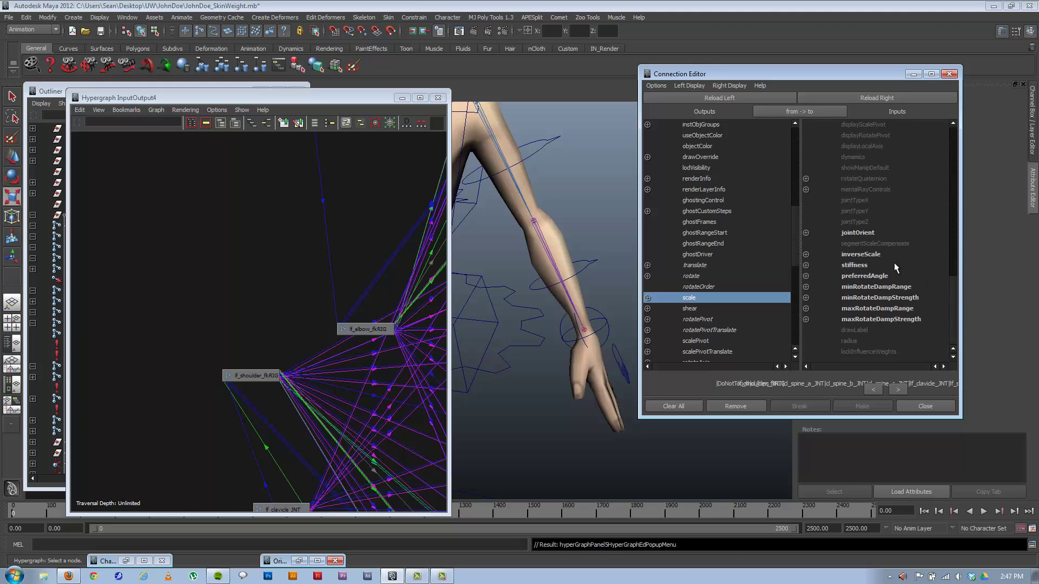
click(862, 253)
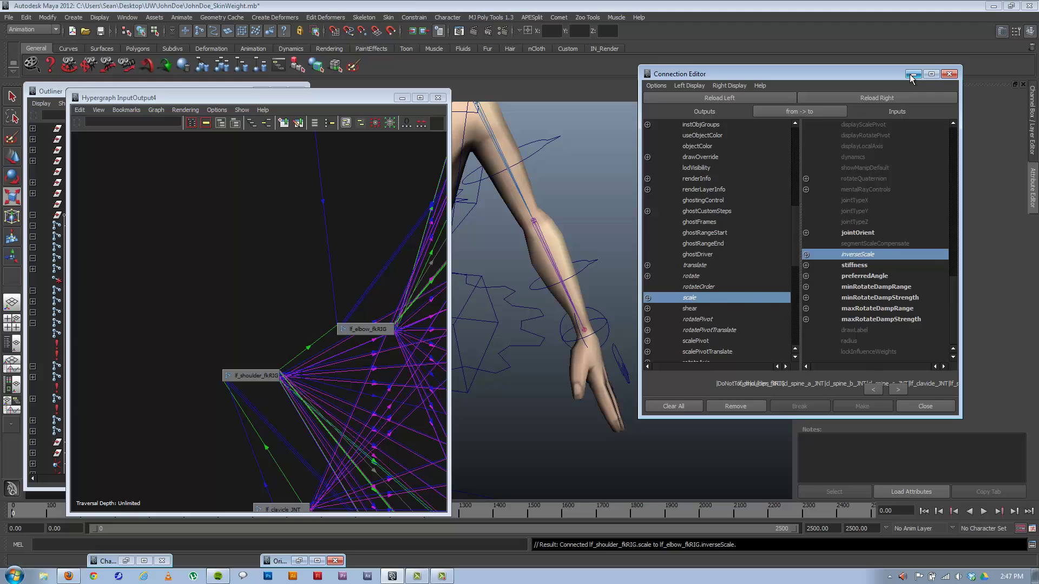
click(402, 98)
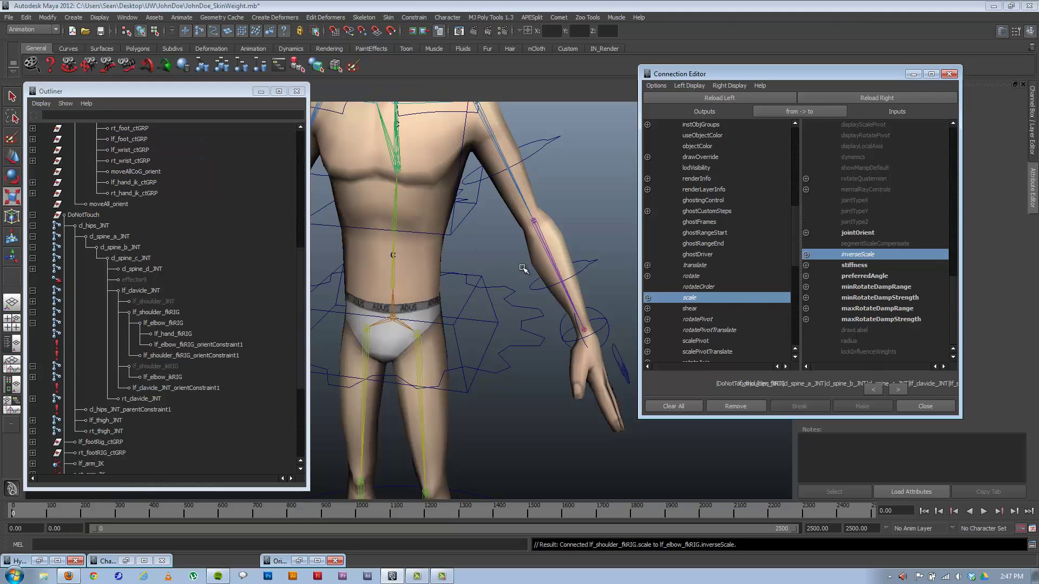
Unhide the shoulder joints, test-rotate and undo the shoulder FK control, then expand lf_shoulder_JNT.
key(ctrl+shift+h)
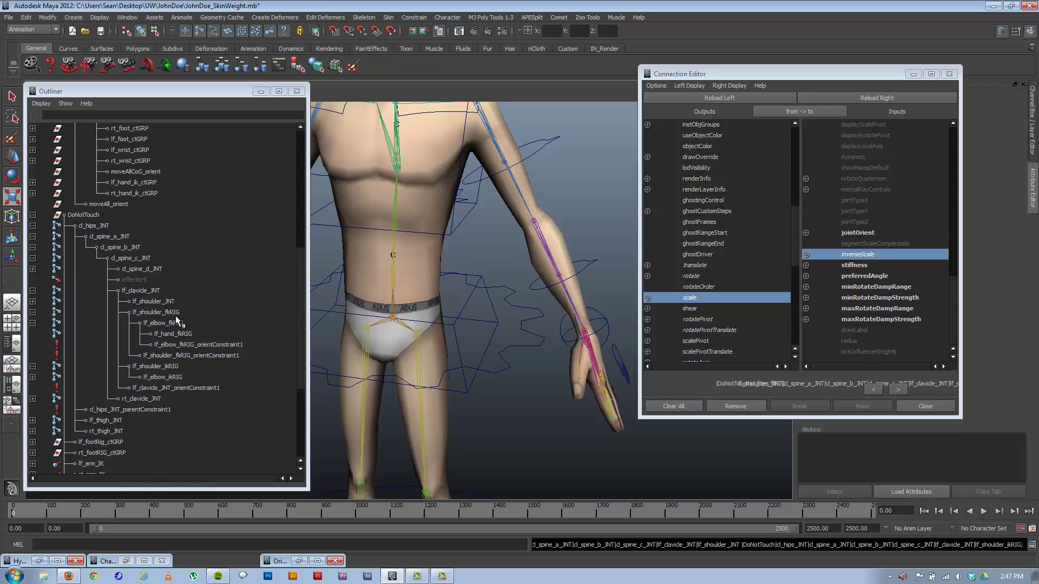
click(176, 334)
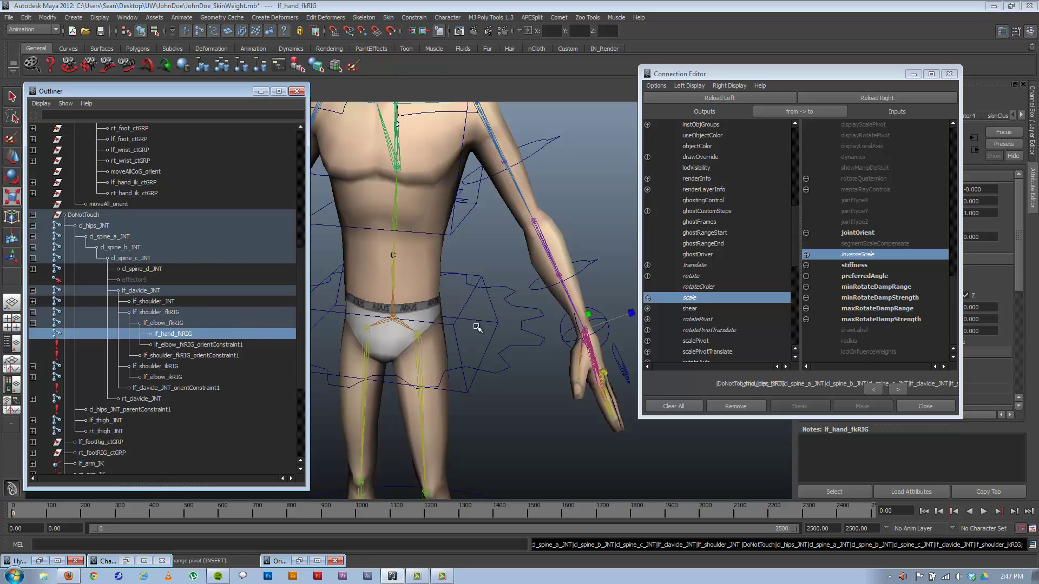
alt+drag(468, 325, 466, 220)
click(503, 151)
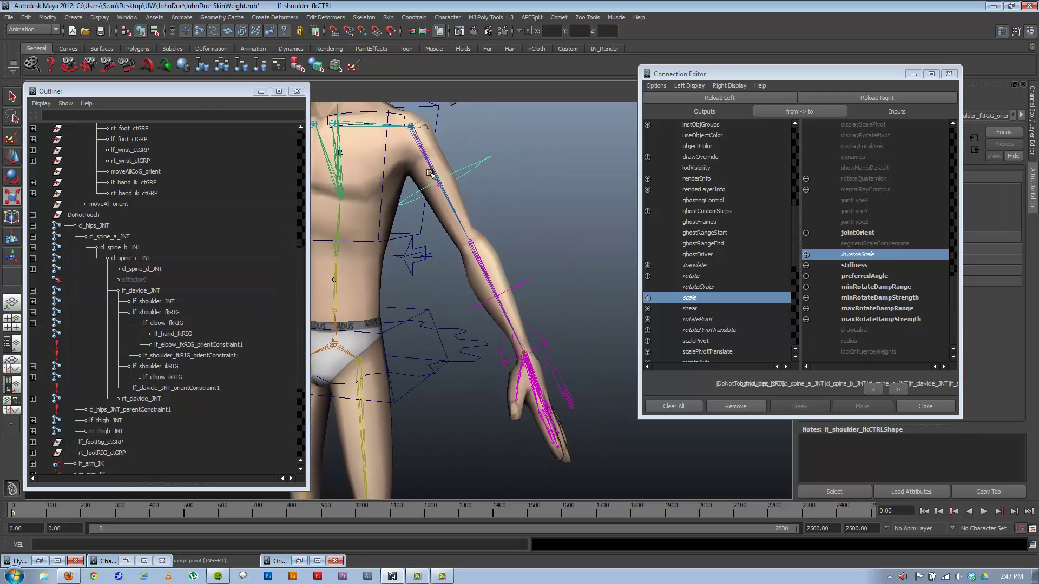
drag(435, 177, 449, 196)
key(z)
key(z)
key(z)
key(z)
key(z)
key(z)
click(36, 301)
Load lf_shoulder_JNT left and lf_elbow_JNT right, connecting scale to inverseScale.
click(153, 303)
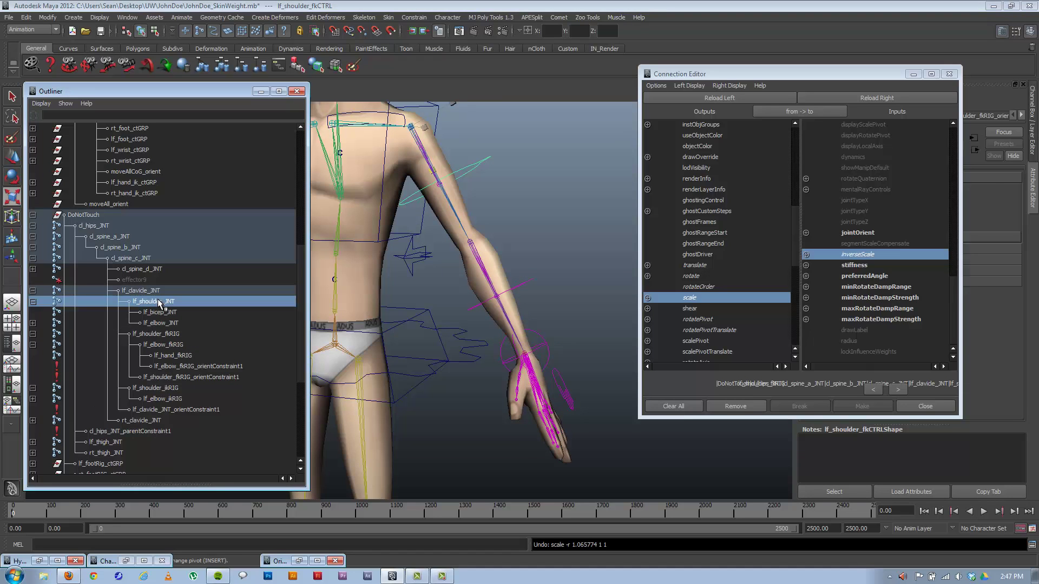
click(739, 98)
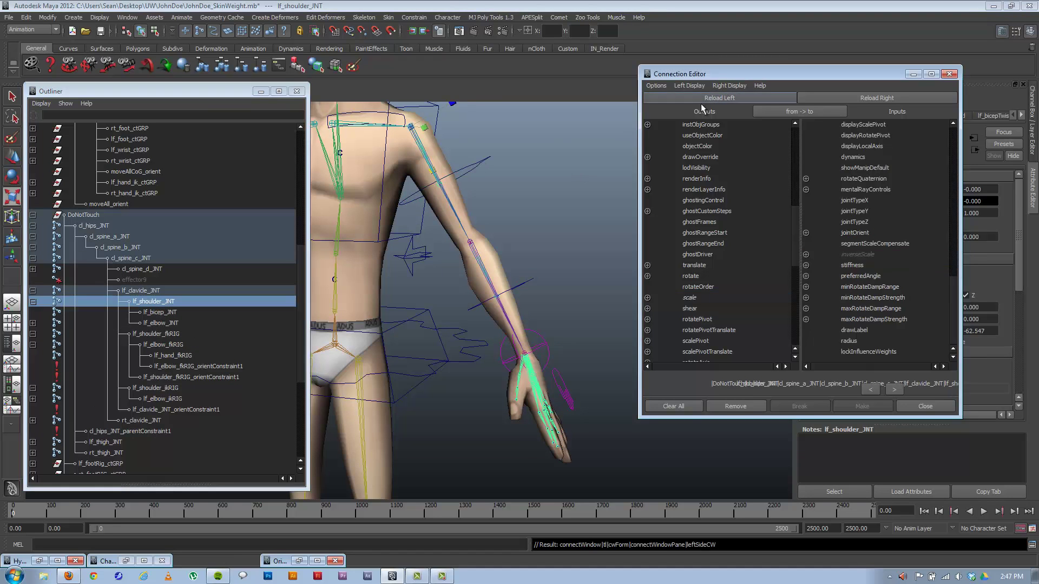
click(155, 324)
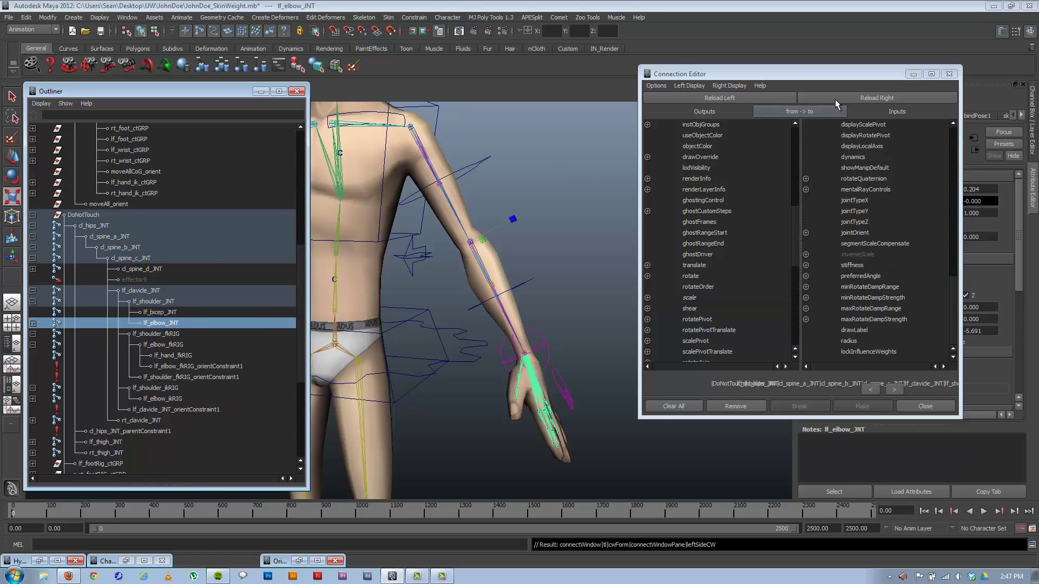
click(855, 97)
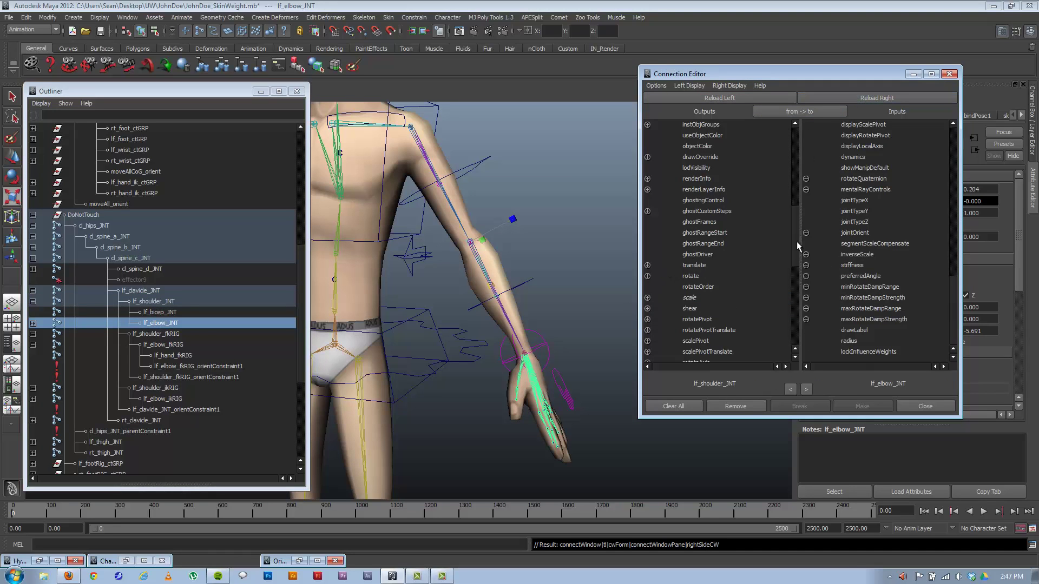
scroll(761, 255, down, 2)
click(688, 244)
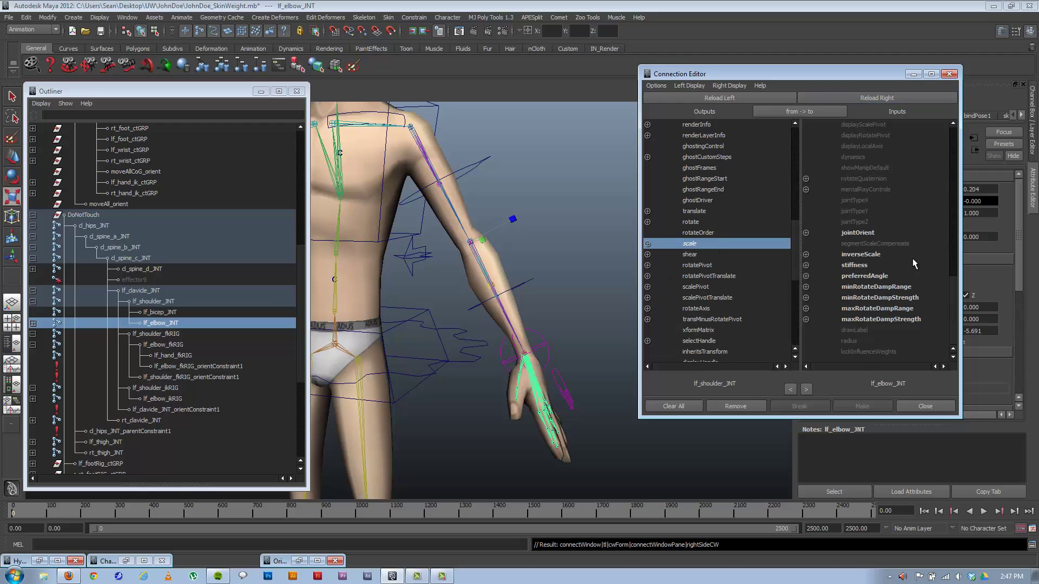
click(860, 255)
click(487, 162)
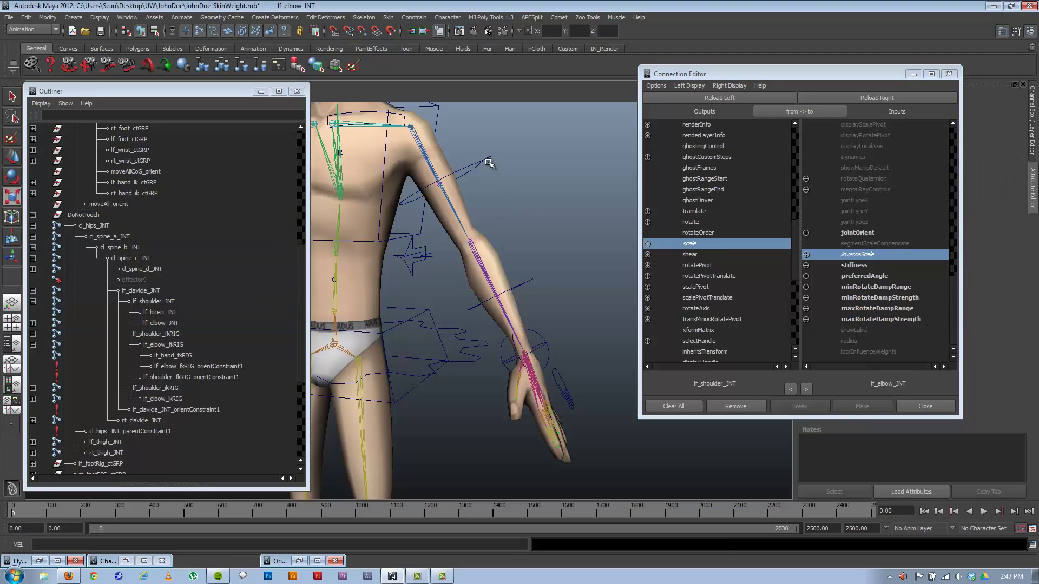
Test-rotate the arm with the shoulder FK control, then undo the rotations.
click(470, 168)
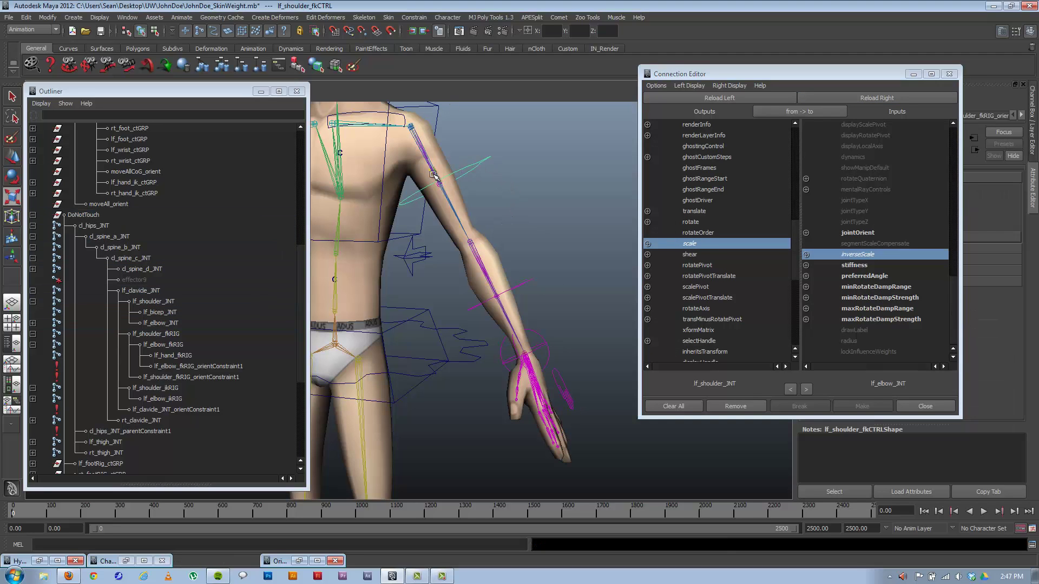
middle_drag(436, 181, 442, 217)
alt+right_drag(511, 274, 456, 221)
middle_drag(438, 215, 487, 329)
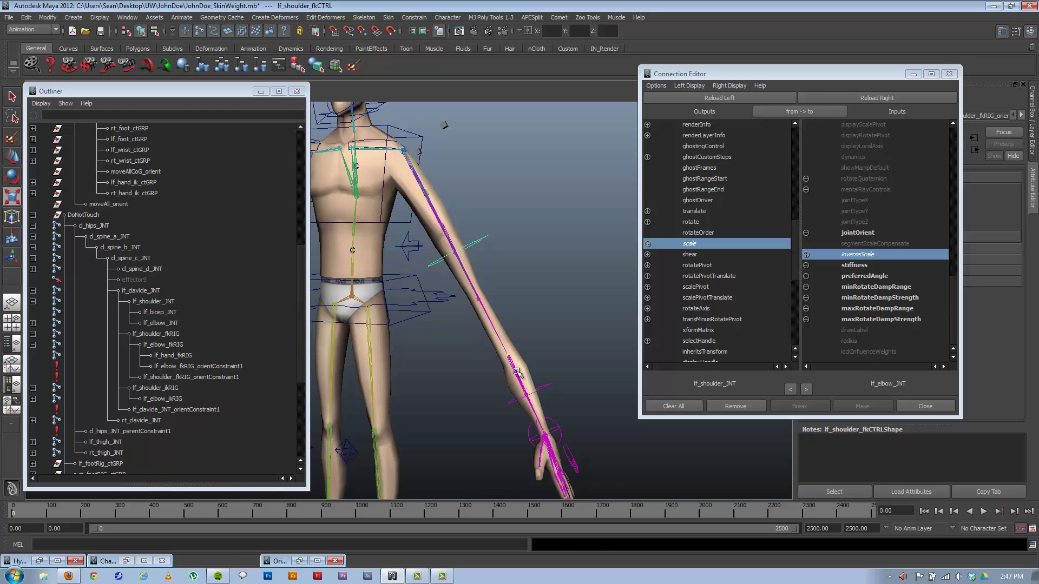
key(z)
key(z)
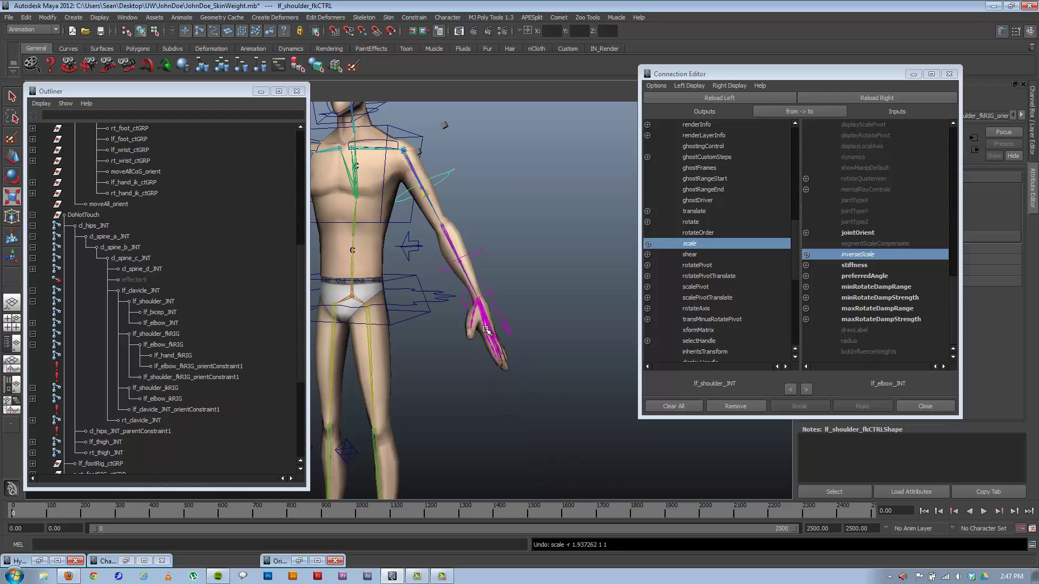
alt+drag(485, 329, 483, 284)
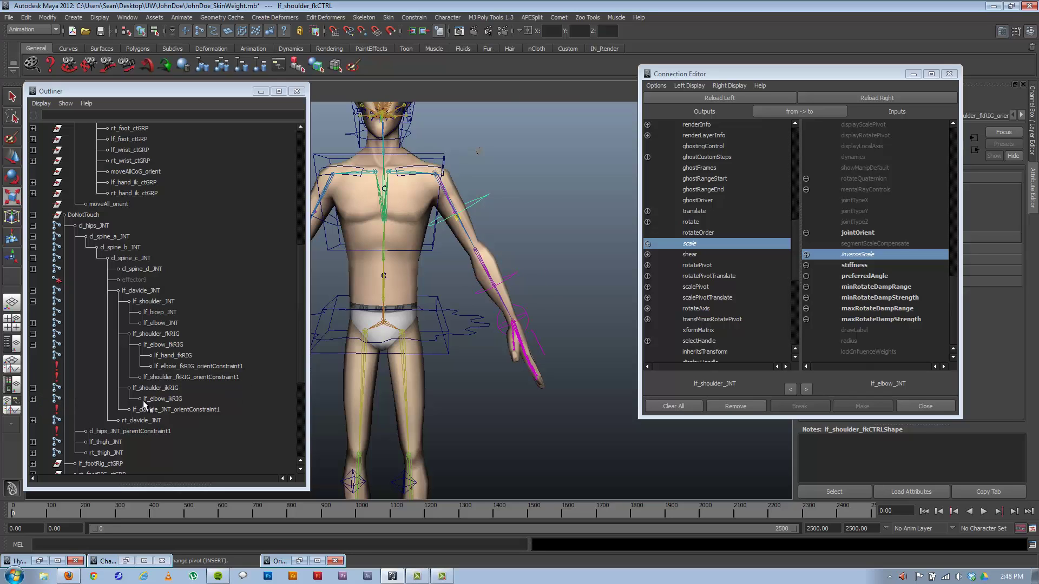
In the Connection Editor, connect lf_shoulder_ikRIG's scale to lf_elbow_ikRIG's inverseScale.
click(154, 388)
click(706, 97)
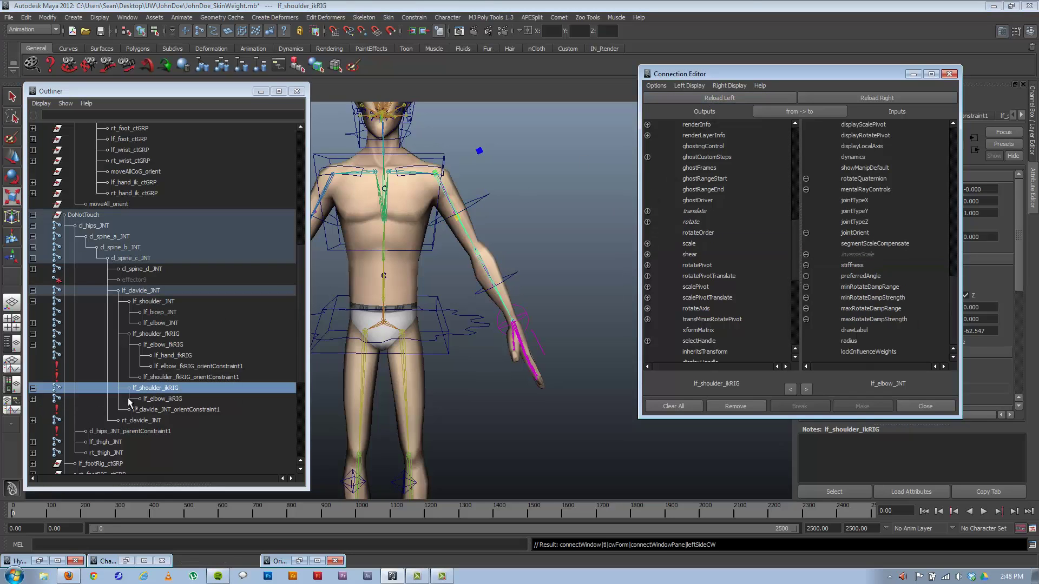
click(142, 400)
click(850, 96)
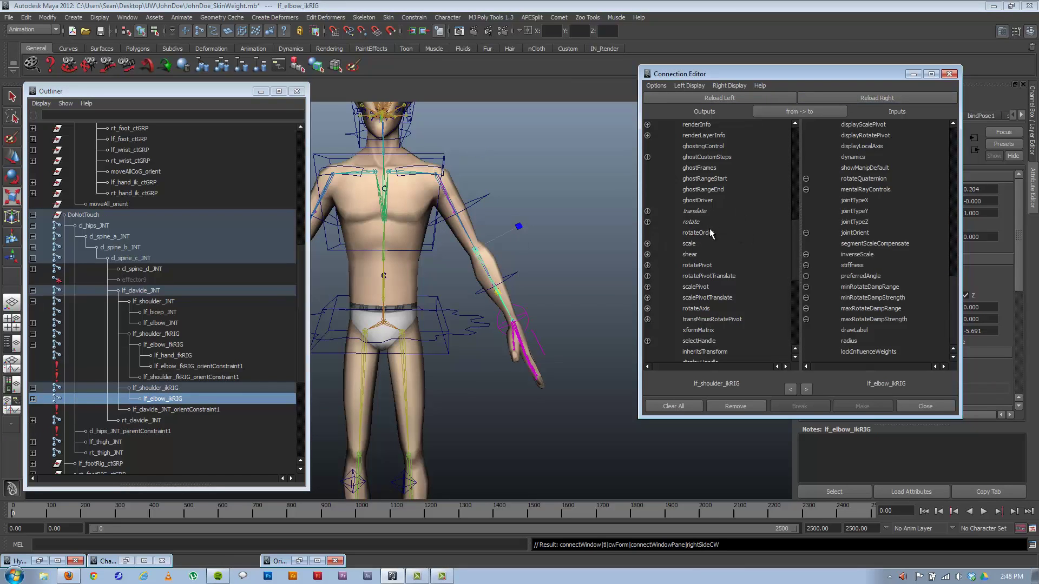
click(692, 244)
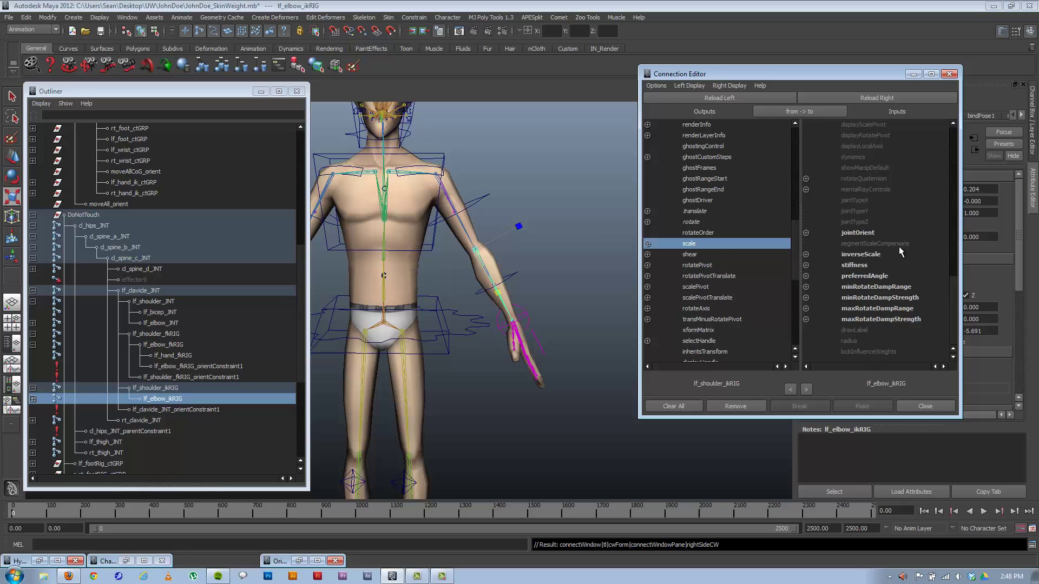
click(854, 254)
Test the arm with the elbow FK control, then undo the earlier scaling.
mouse_move(457, 301)
middle_down()
mouse_move(452, 285)
mouse_move(459, 300)
middle_up()
click(507, 285)
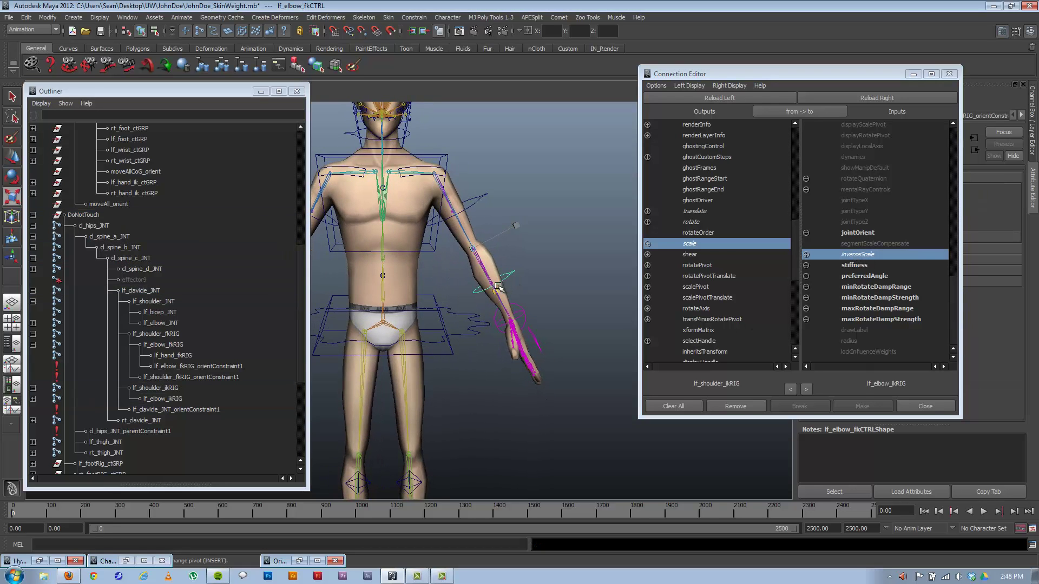
key(r)
key(ctrl+z)
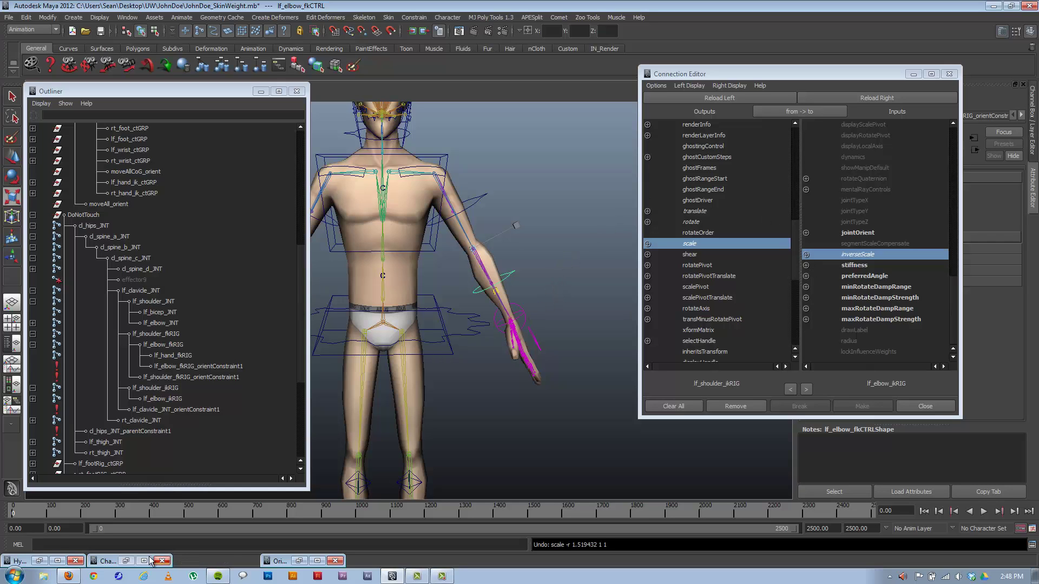
Show the selection's input and output connections in the Hypergraph and frame the node network.
click(44, 562)
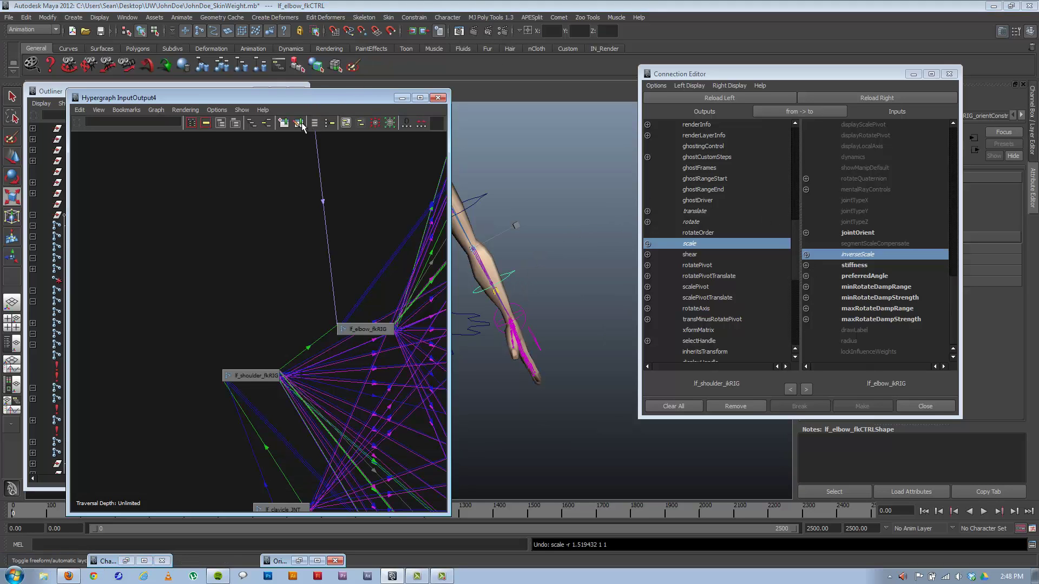
click(269, 126)
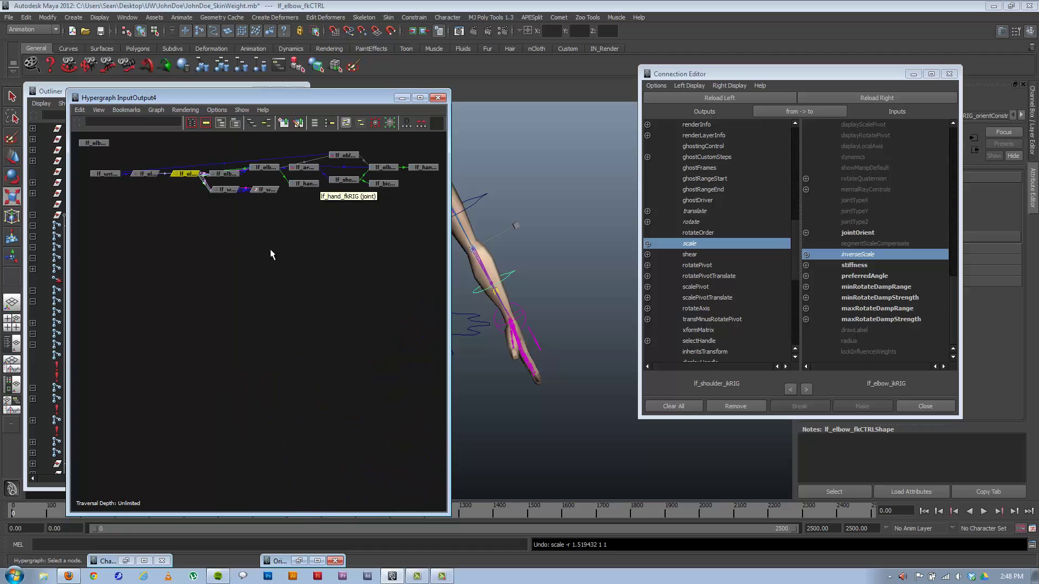
alt+middle_drag(271, 254, 239, 297)
scroll(299, 308, up, 4)
alt+middle_drag(262, 261, 348, 336)
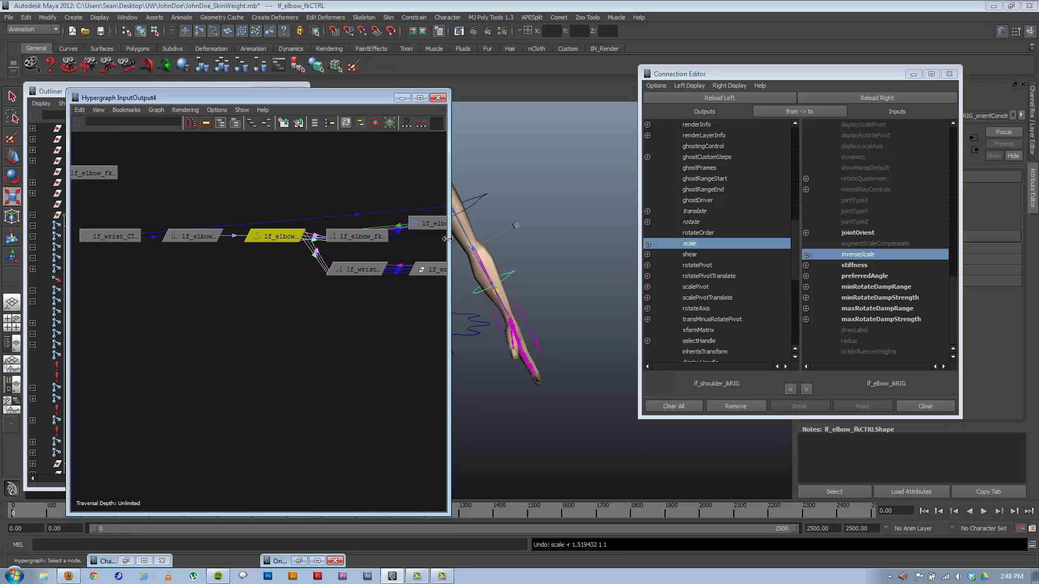
drag(447, 239, 667, 239)
alt+middle_drag(572, 249, 401, 287)
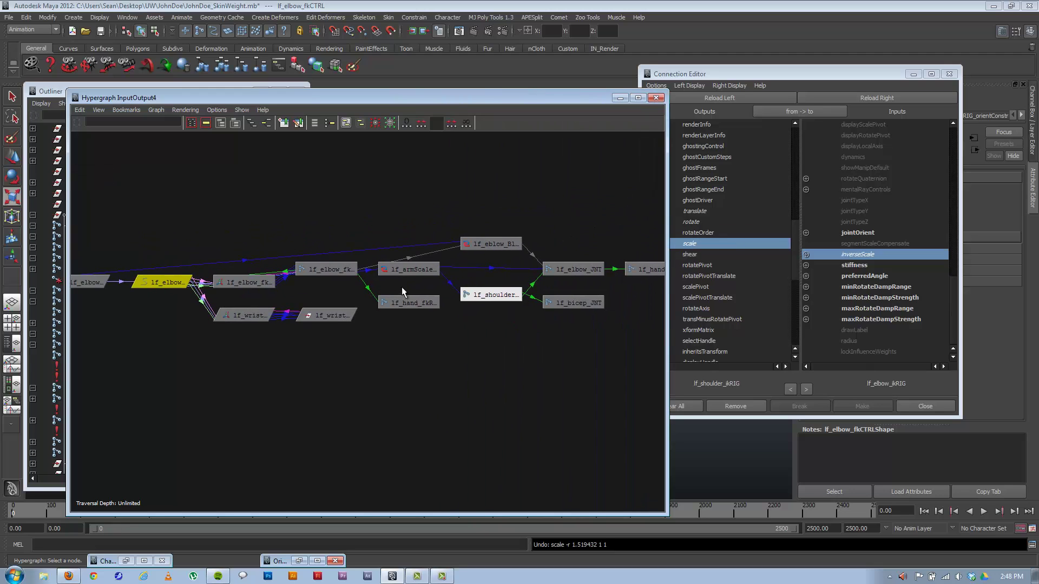
click(411, 269)
click(489, 244)
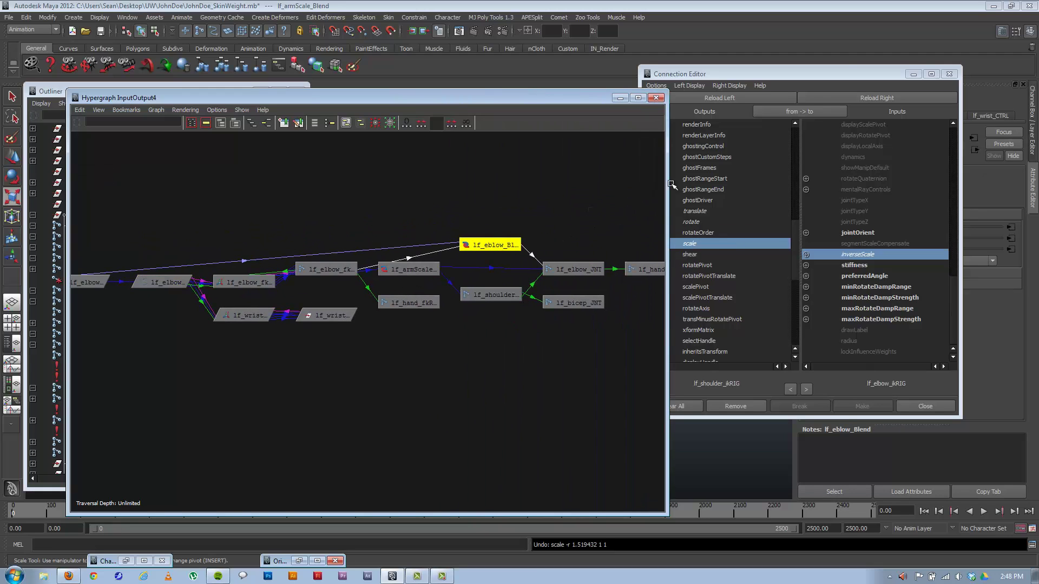
Minimize the Connection Editor, select lf_armScale_Blend, and nudge the node right in the graph.
drag(834, 73, 740, 79)
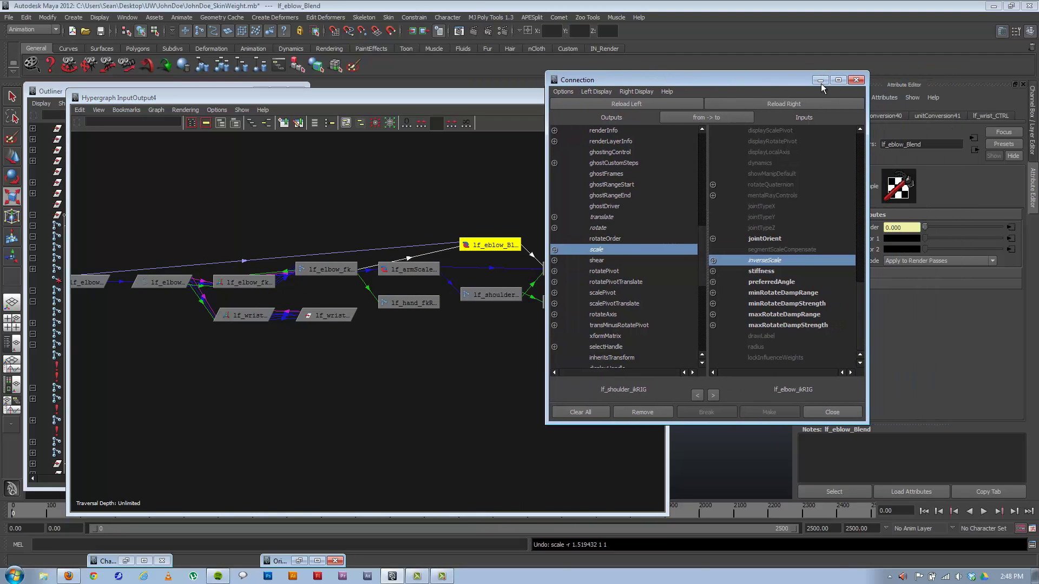
click(820, 80)
click(405, 269)
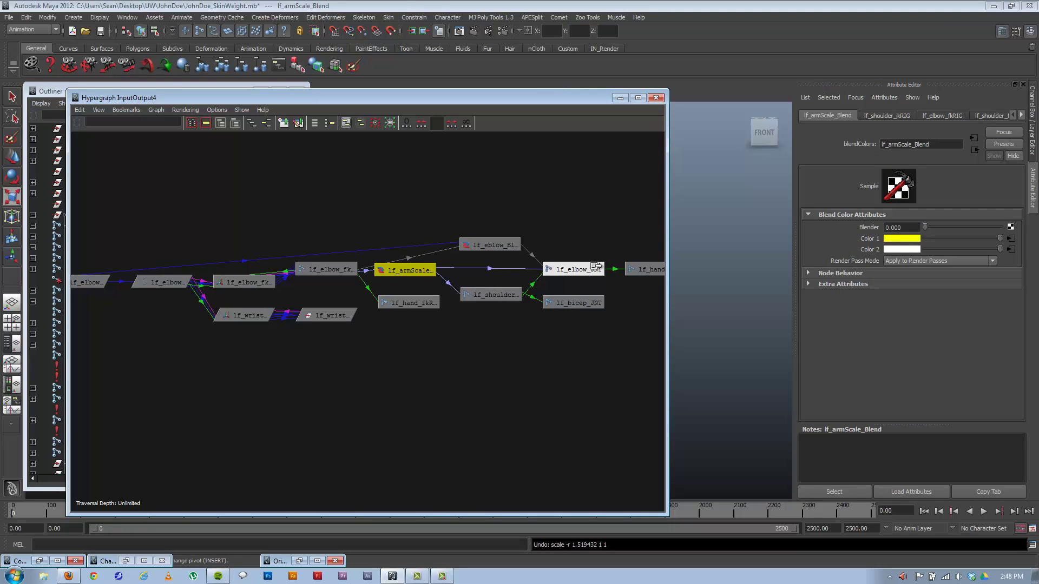
drag(541, 104, 648, 87)
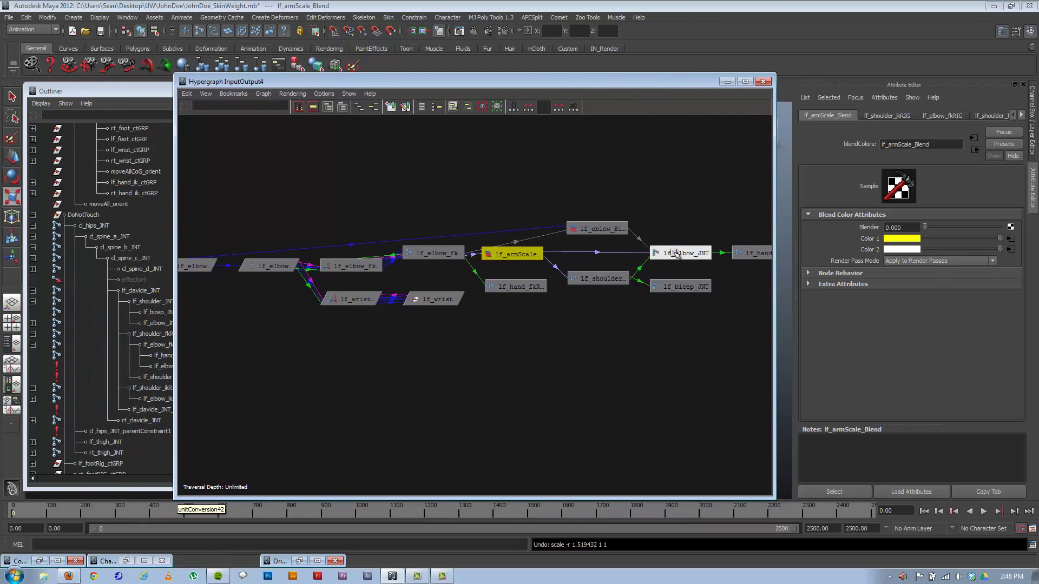
drag(507, 255, 536, 257)
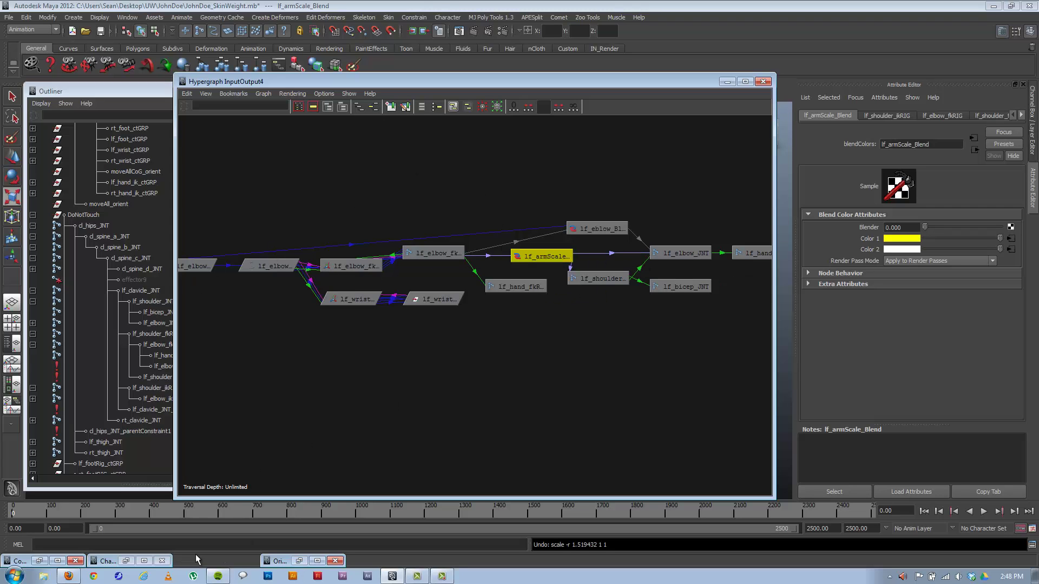
Load lf_armScale_Blend and lf_elbow_fkRIG, then connect scaleX into color2G.
click(38, 560)
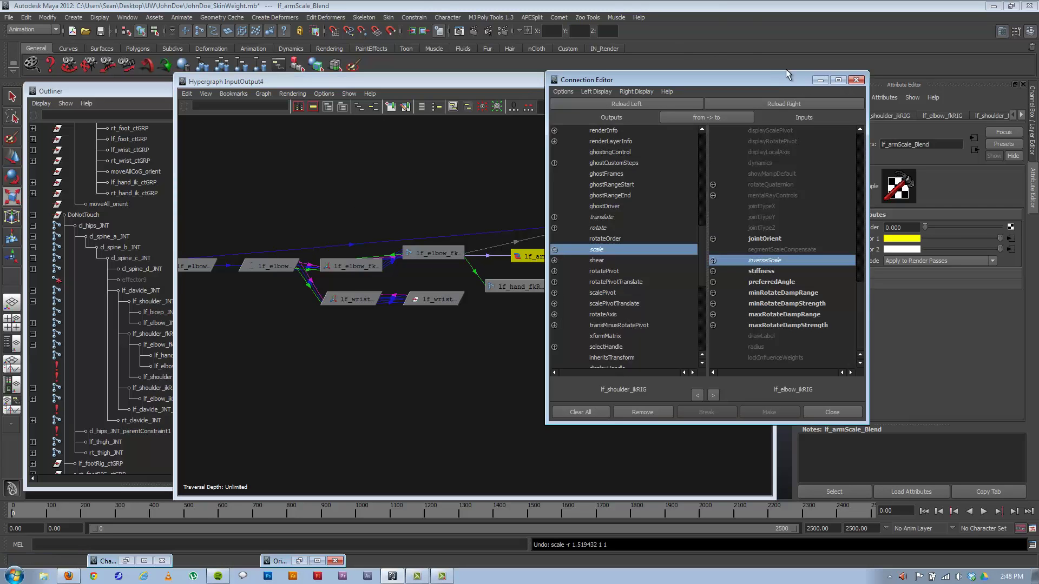
drag(758, 79, 865, 40)
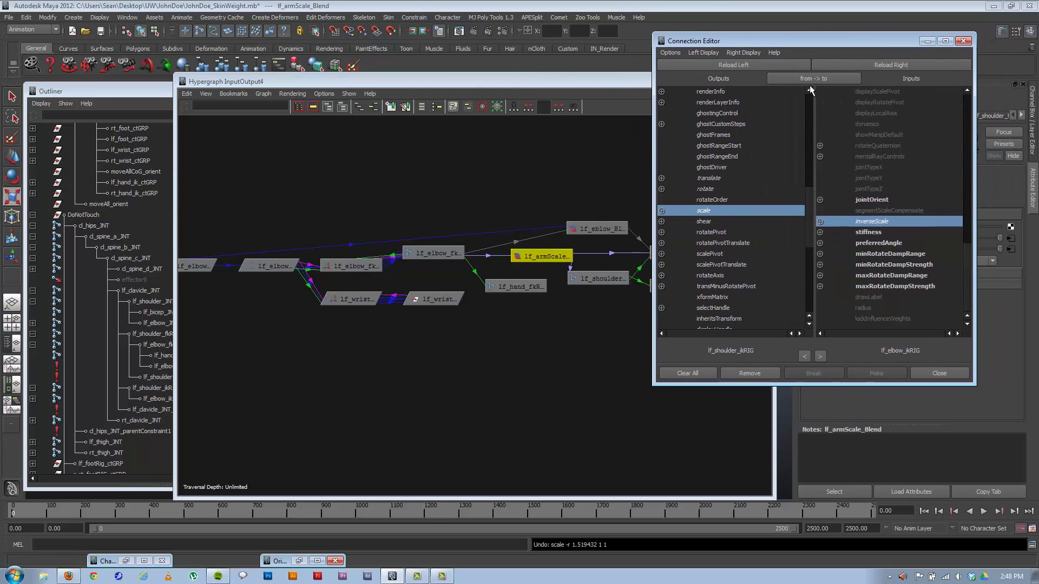
click(886, 64)
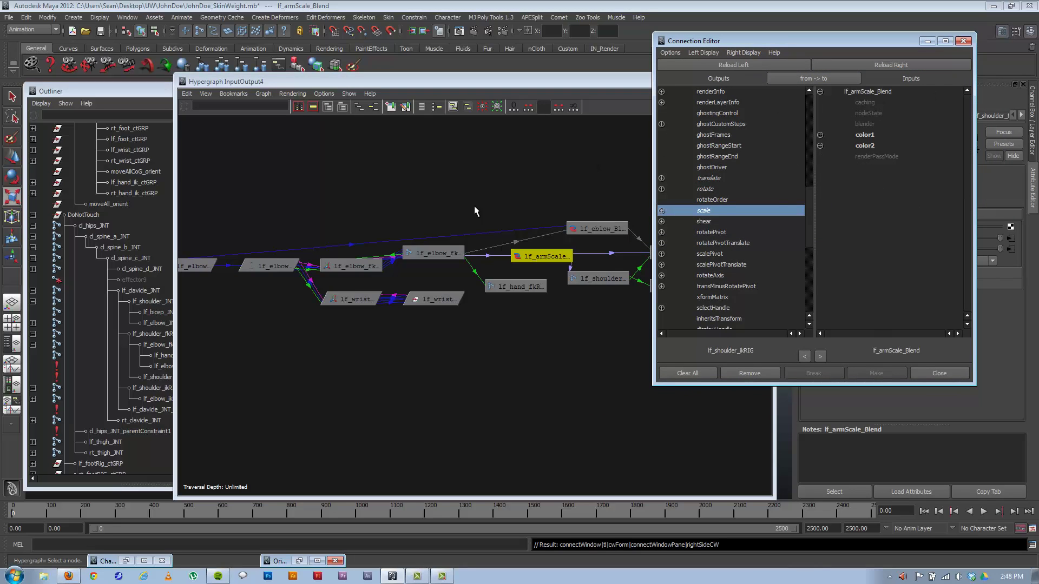
click(435, 252)
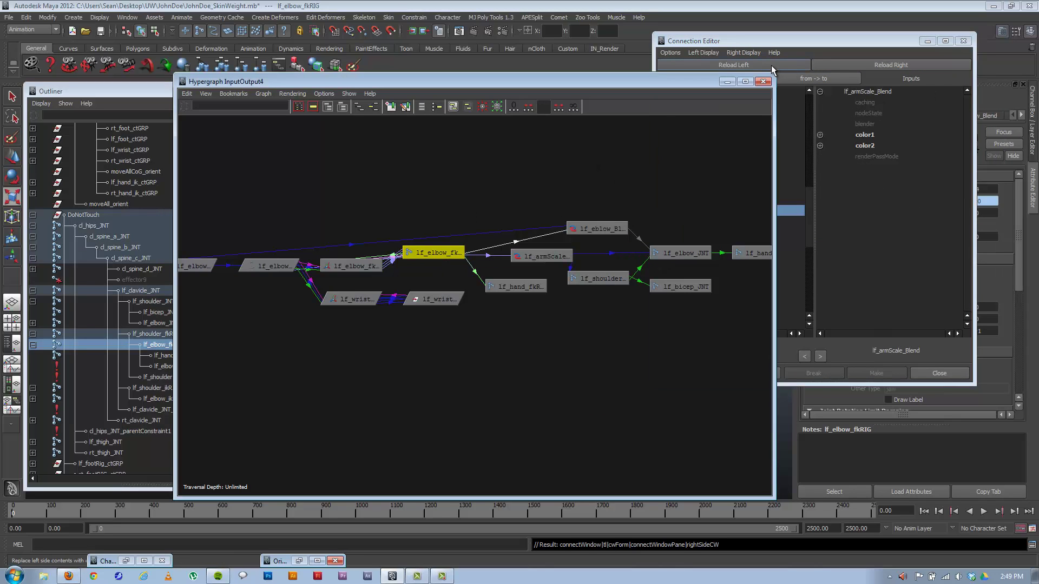
click(769, 65)
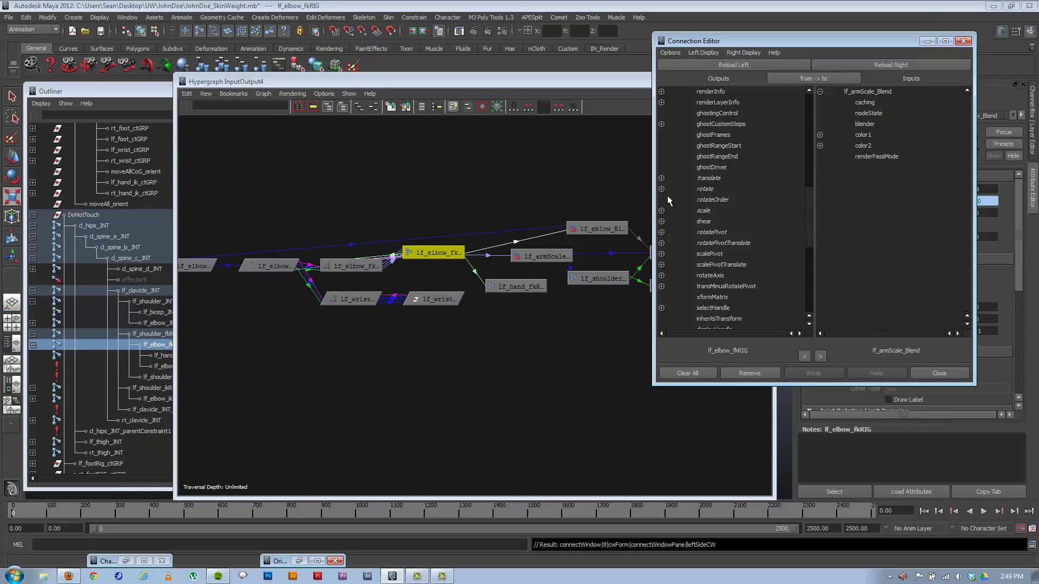
click(661, 211)
click(716, 222)
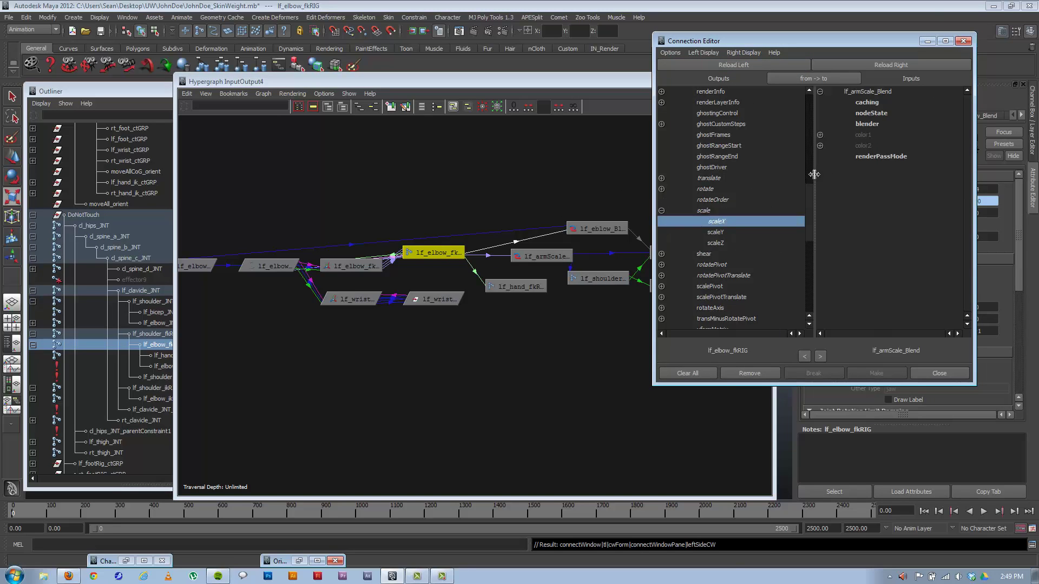
click(820, 145)
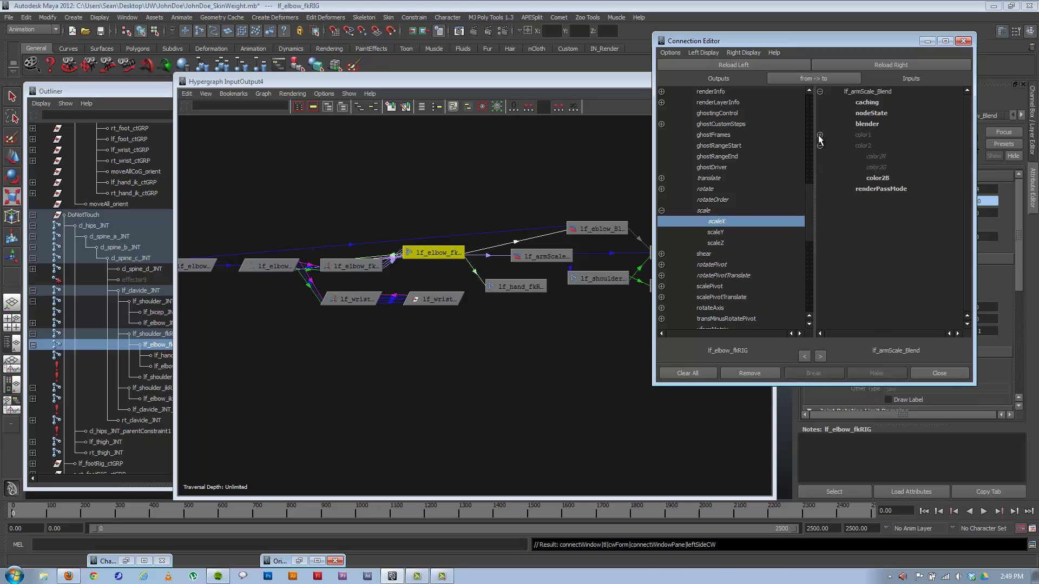
click(820, 135)
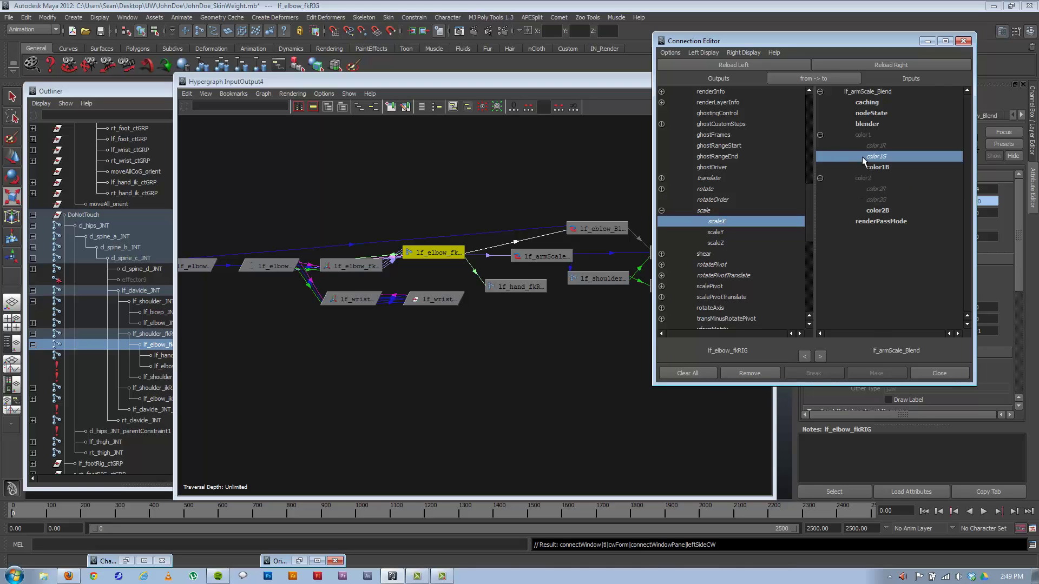
click(879, 200)
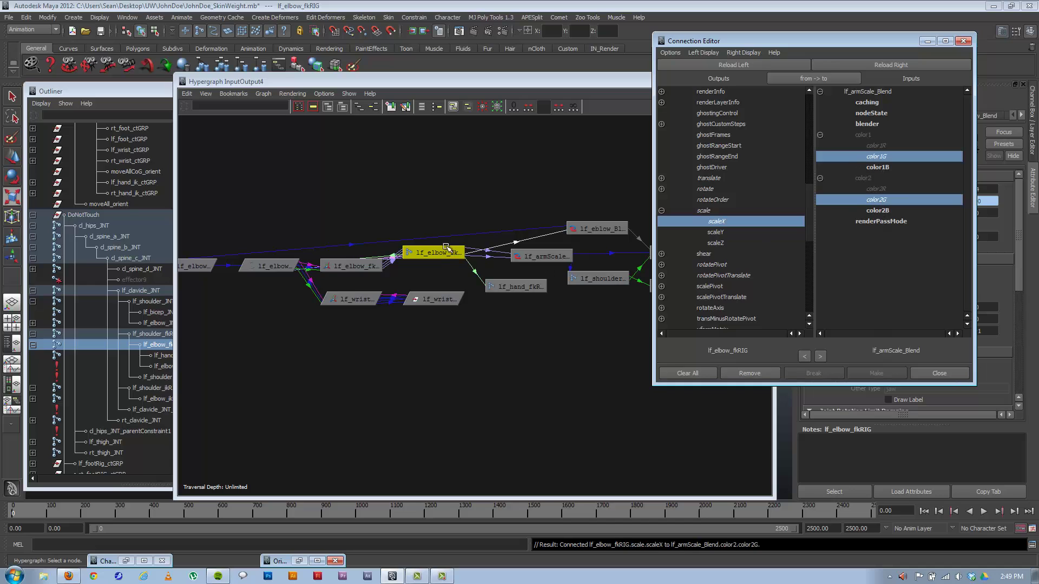
Load lf_elbow_ikRIG as the source and connect its scaleX into color1G.
click(121, 92)
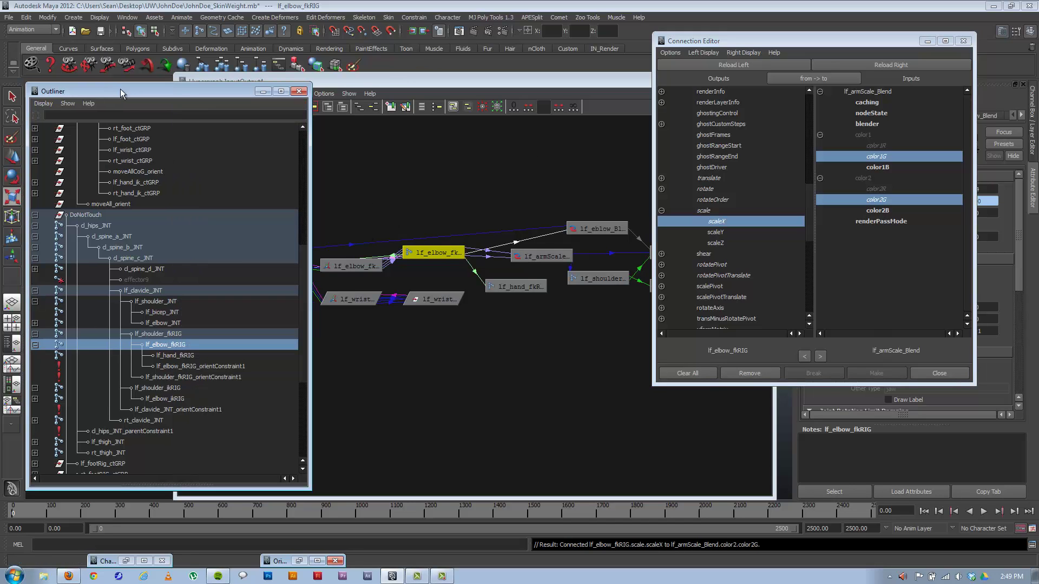
click(156, 399)
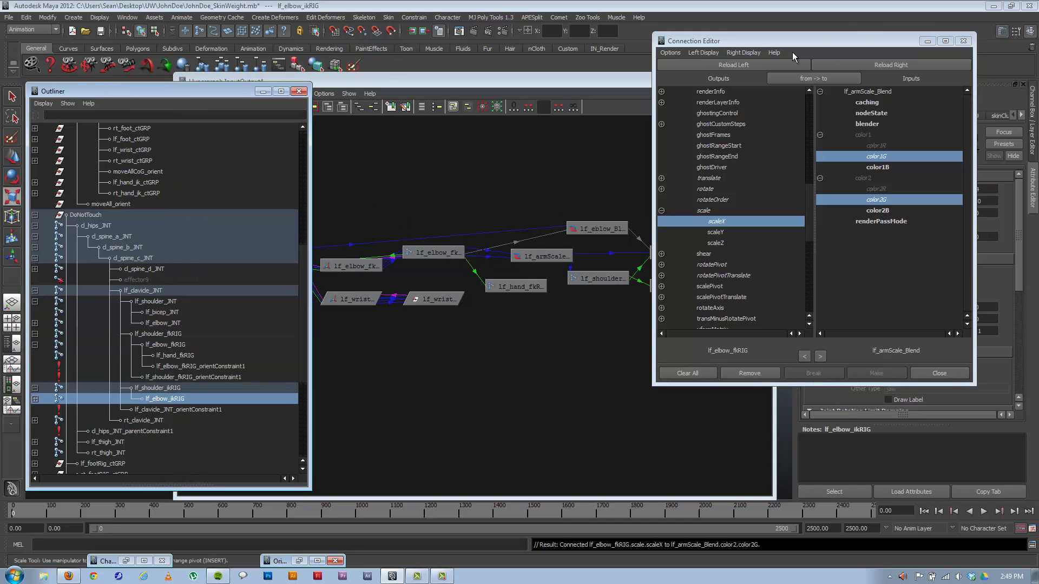
click(746, 65)
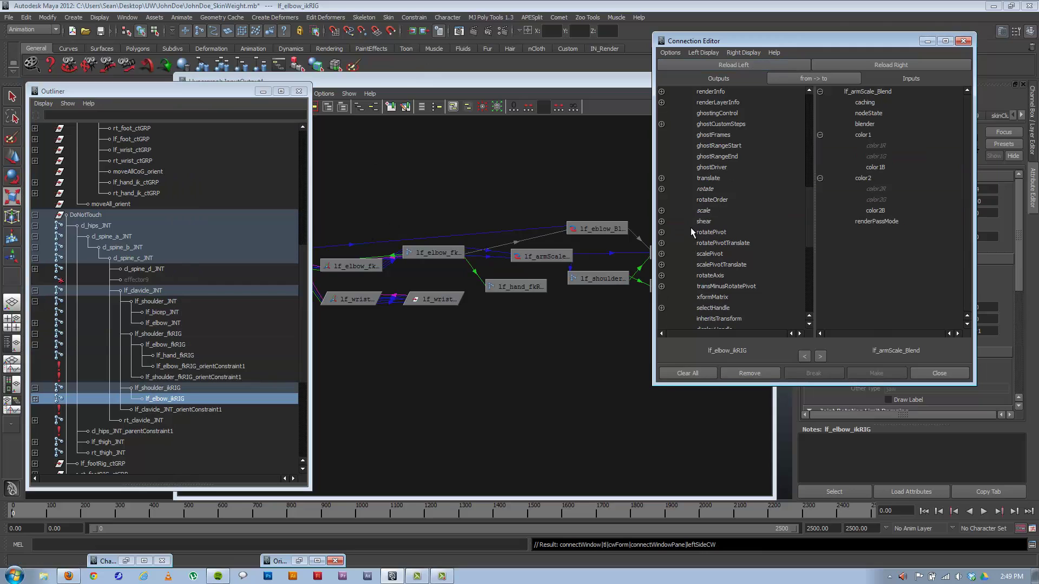
click(661, 210)
click(717, 222)
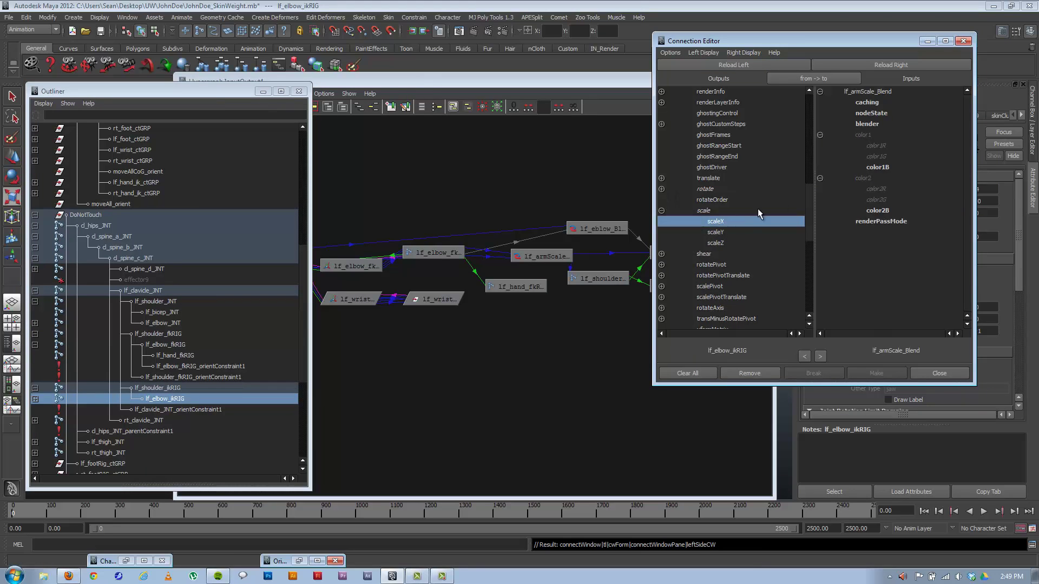
click(870, 151)
Hide the editor windows and rotate the forearm FK control to test the elbow.
click(927, 41)
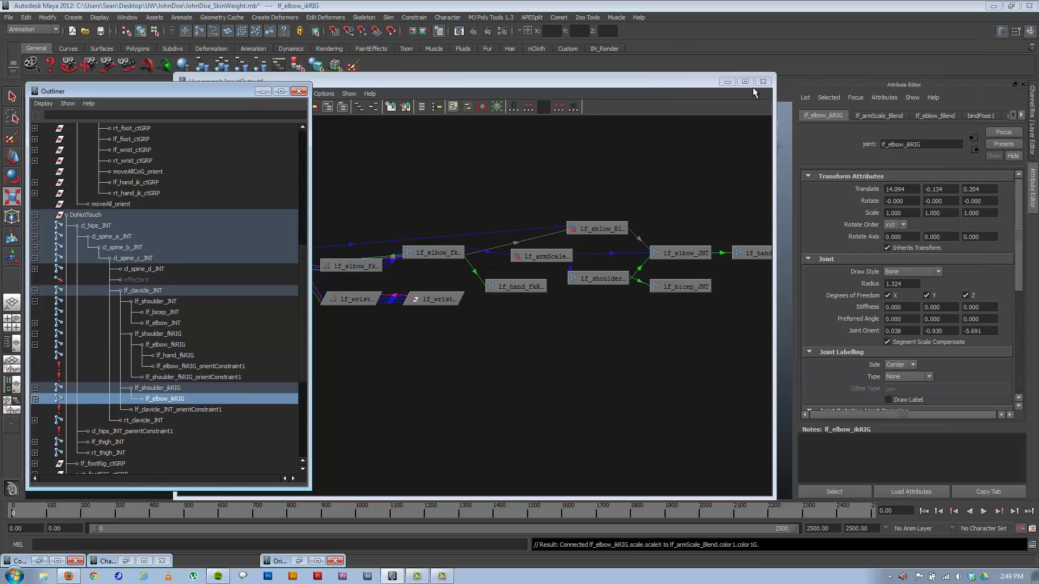
click(727, 82)
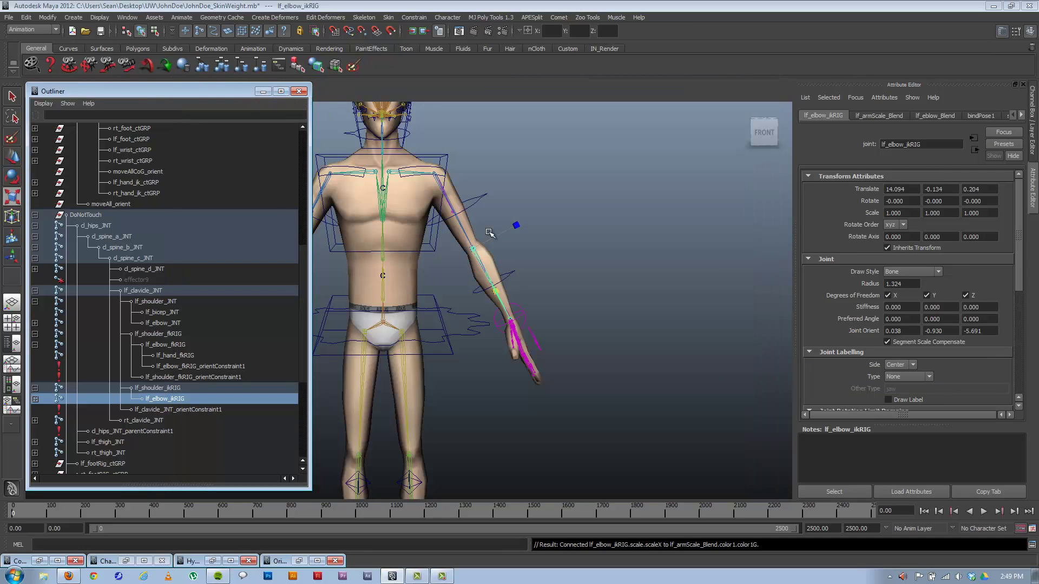
click(505, 298)
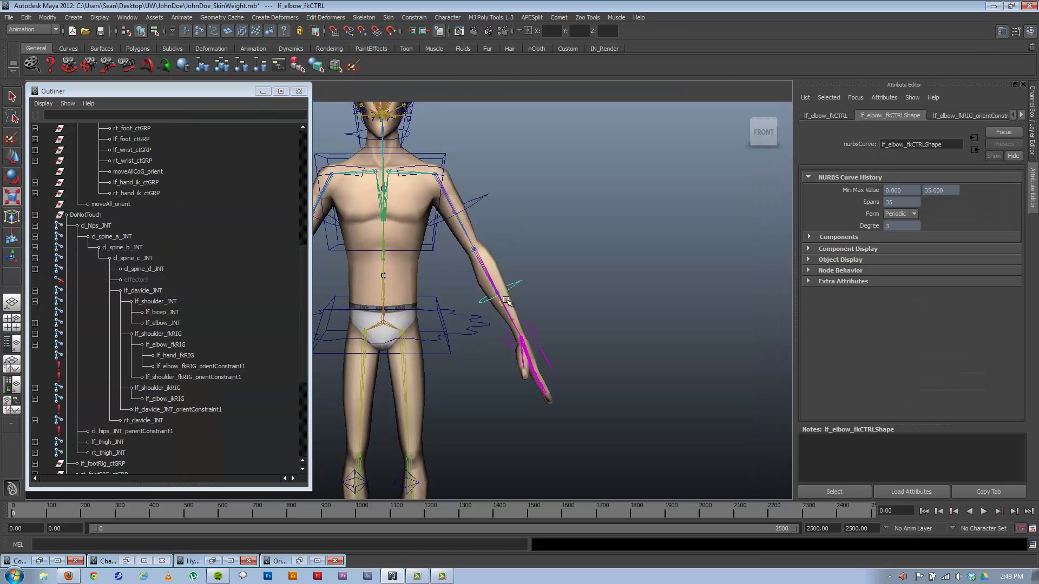
drag(507, 301, 542, 242)
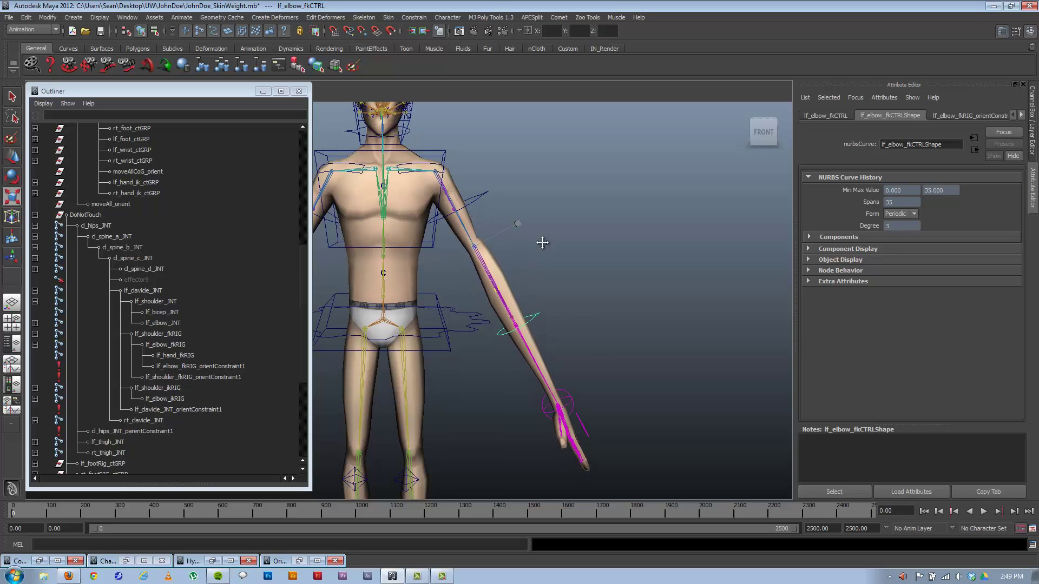
alt+middle_drag(542, 242, 596, 295)
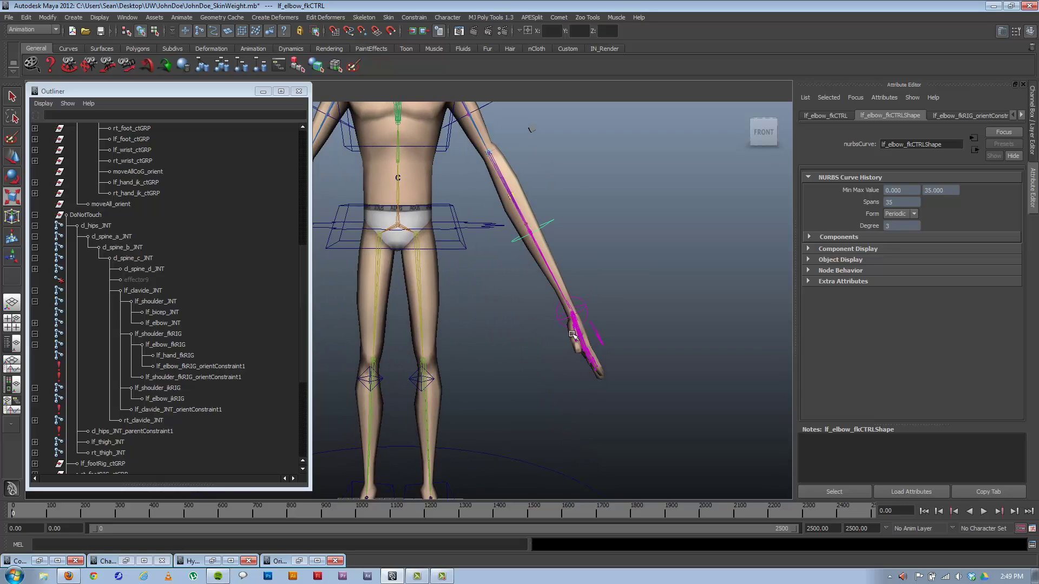
drag(510, 194, 361, 174)
Switch to Rotate and swing lf_elbow_fkCTRL upward to test the forearm.
click(515, 173)
key(e)
alt+middle_drag(360, 174, 513, 232)
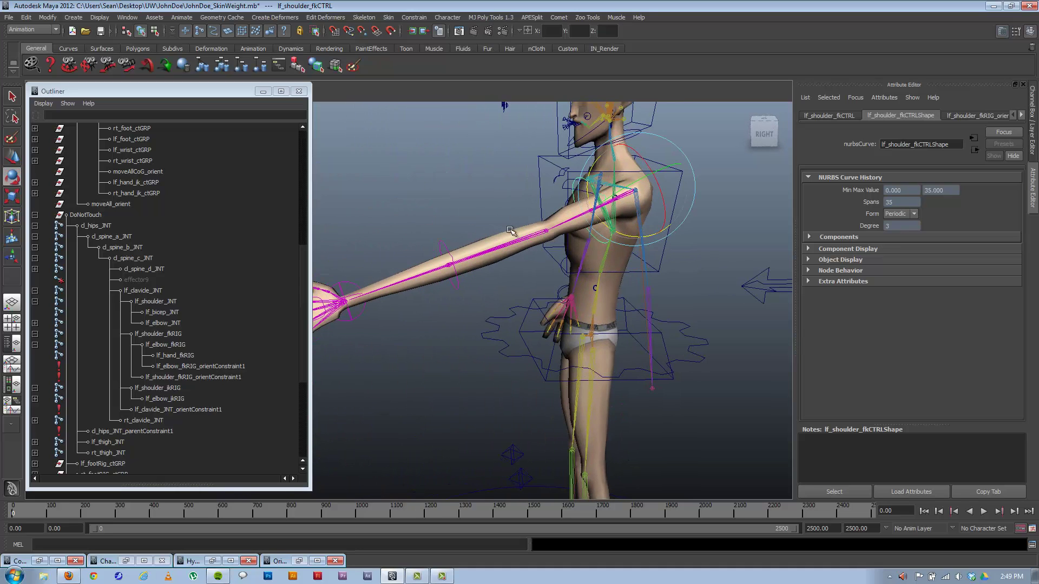
click(447, 244)
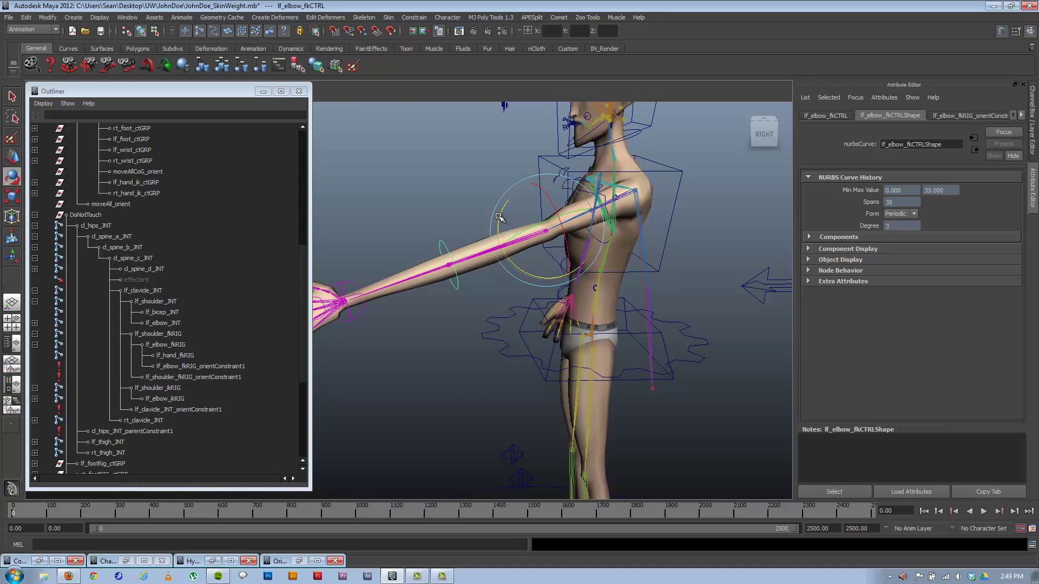
drag(498, 217, 600, 207)
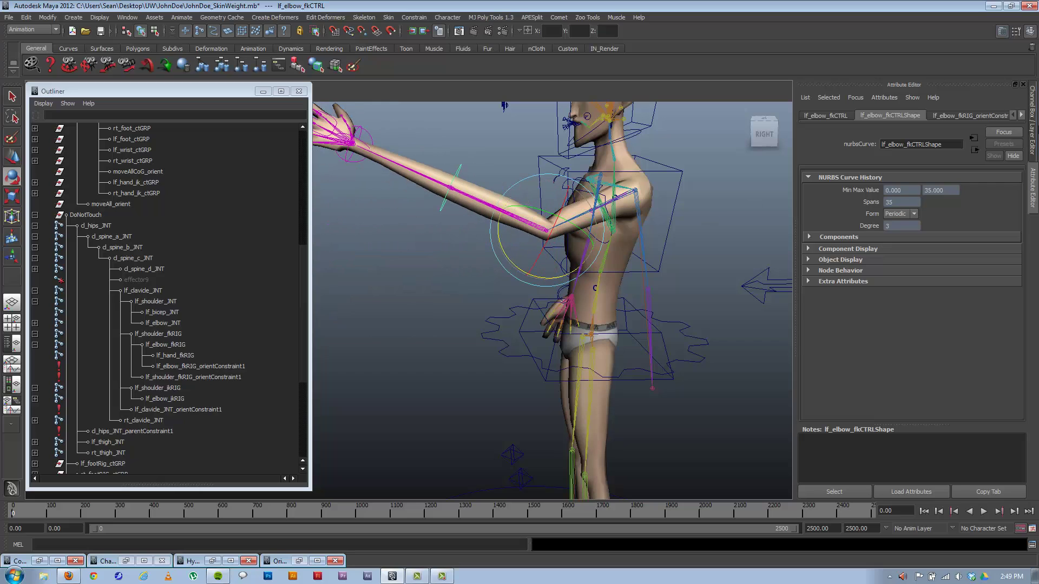
Test the elbow control's Scale X at 0, then restore it to 1.
click(1031, 140)
alt+drag(703, 234, 739, 222)
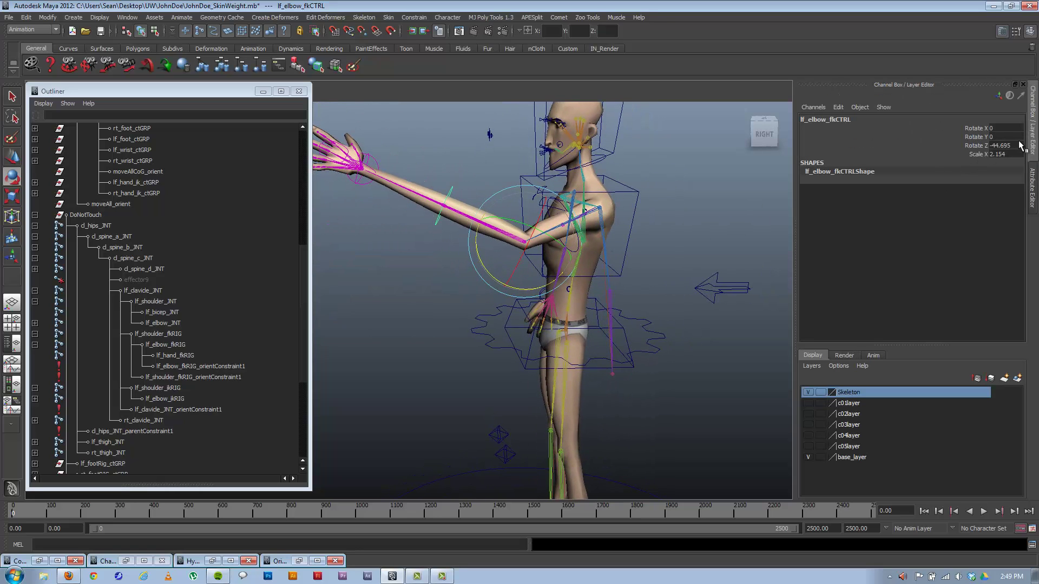
double_click(1008, 155)
text(0)
key(Return)
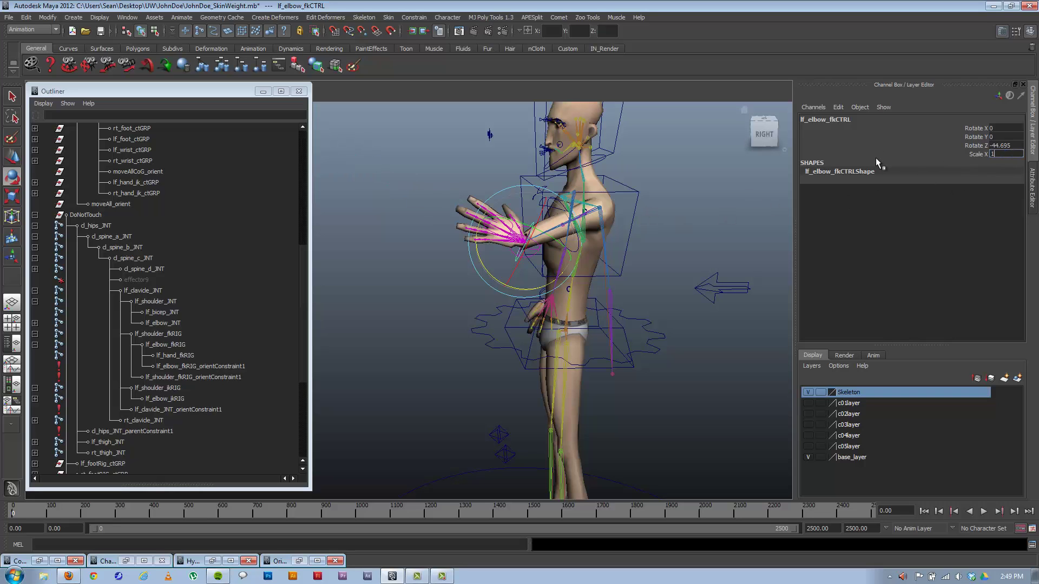
text(1)
key(Return)
Reset lf_shoulder_fkCTRL's Rotate Z to 0.
alt+drag(615, 230, 706, 221)
click(712, 216)
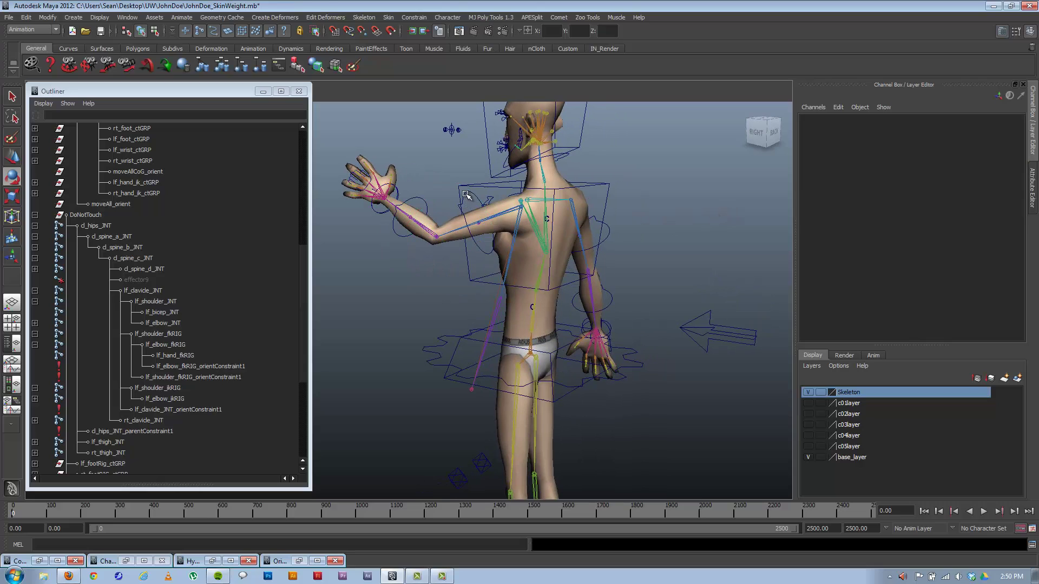
click(466, 196)
double_click(1002, 145)
text(0)
key(Return)
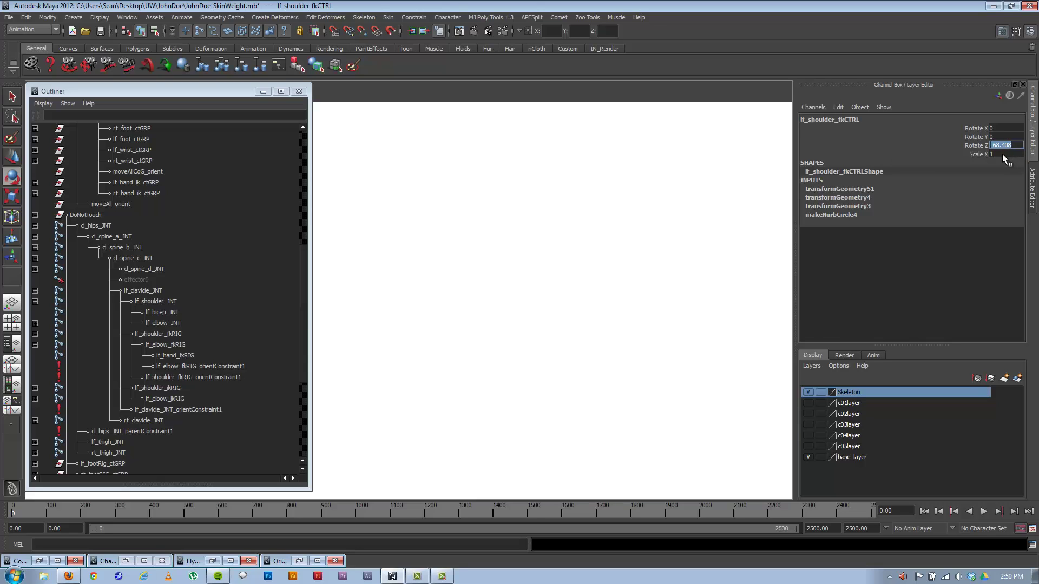
Reset lf_elbow_fkCTRL's Rotate Z to 0, deselect, and orbit to face the character.
click(451, 312)
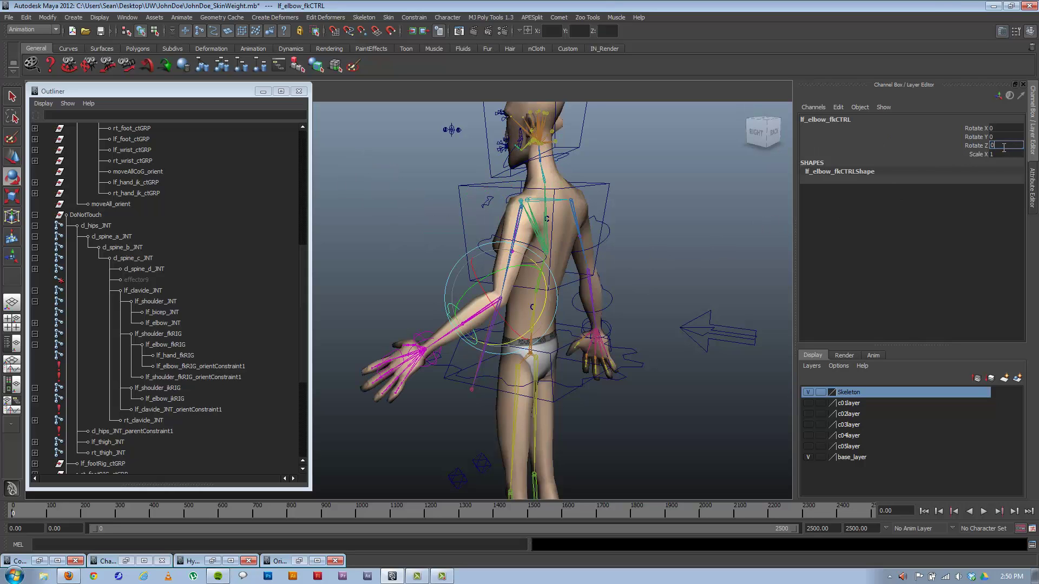
click(1003, 147)
text(0)
key(Return)
click(582, 273)
alt+drag(588, 343, 520, 324)
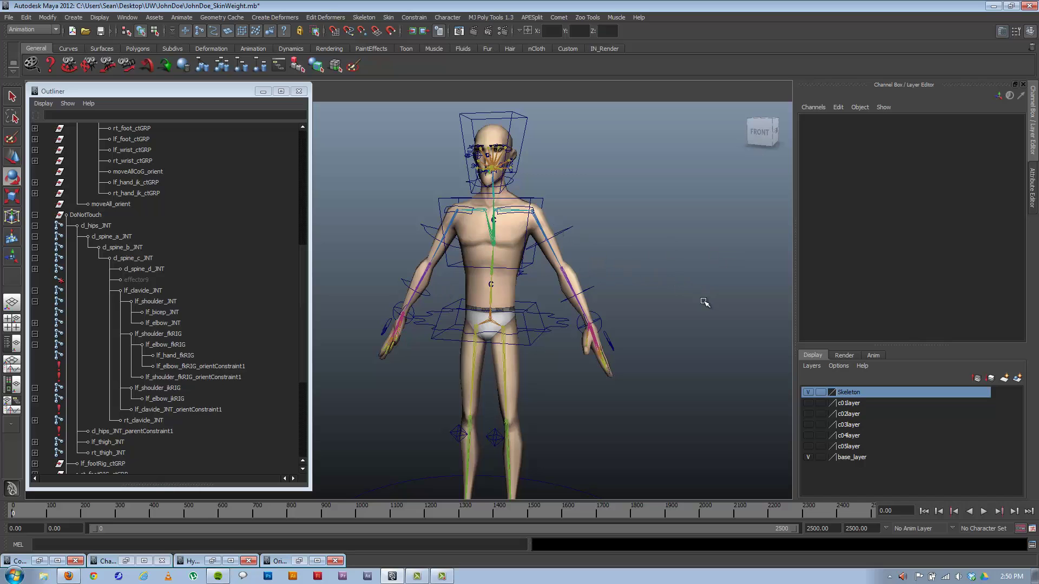
Minimize the Outliner, stretch lf_shoulder_fkCTRL along Scale X, and undo it.
click(263, 91)
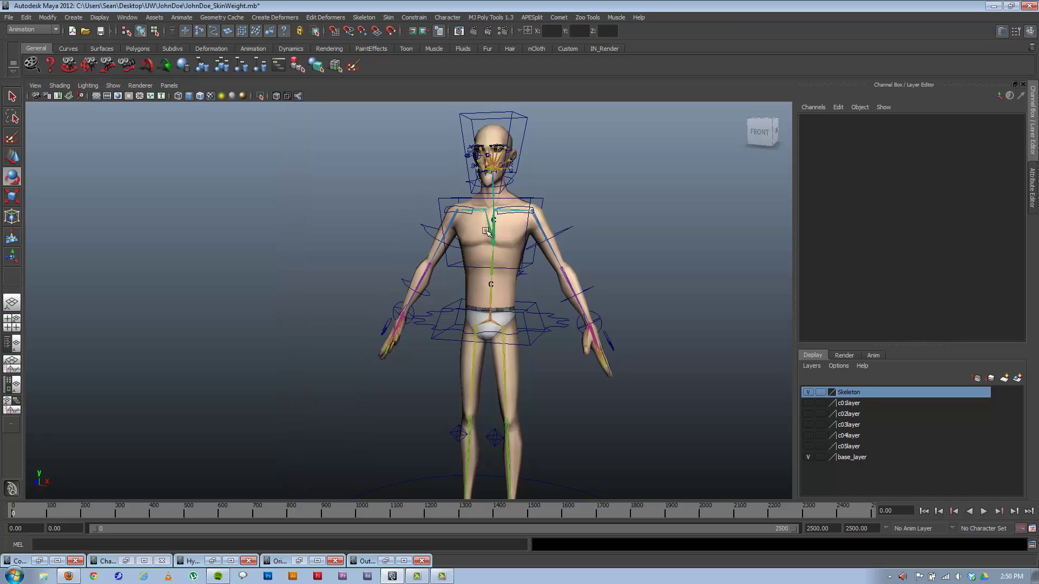
alt+drag(521, 256, 541, 233)
click(505, 222)
scroll(540, 233, up, 3)
alt+middle_drag(576, 235, 422, 303)
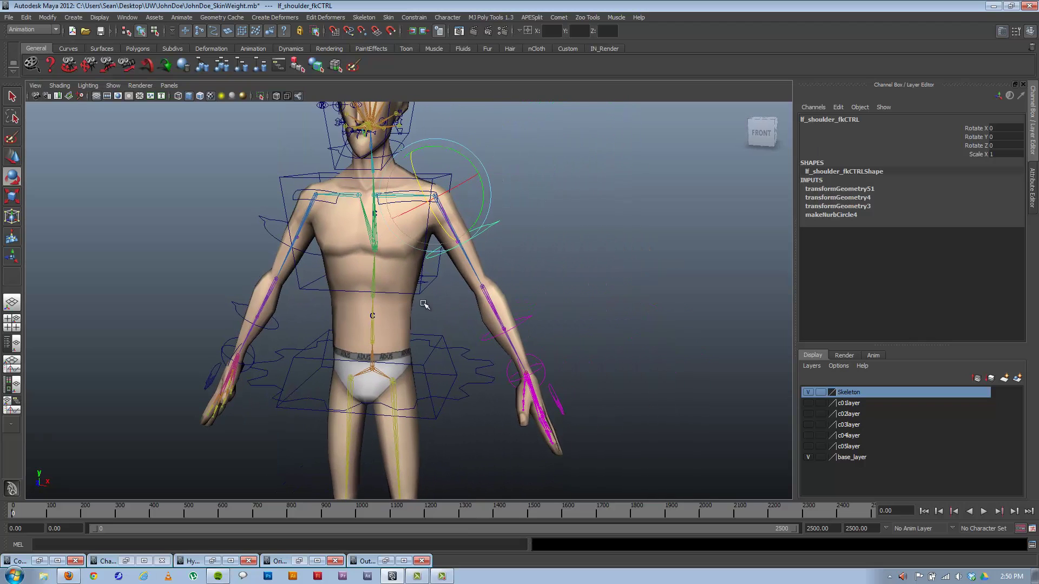
drag(455, 240, 788, 211)
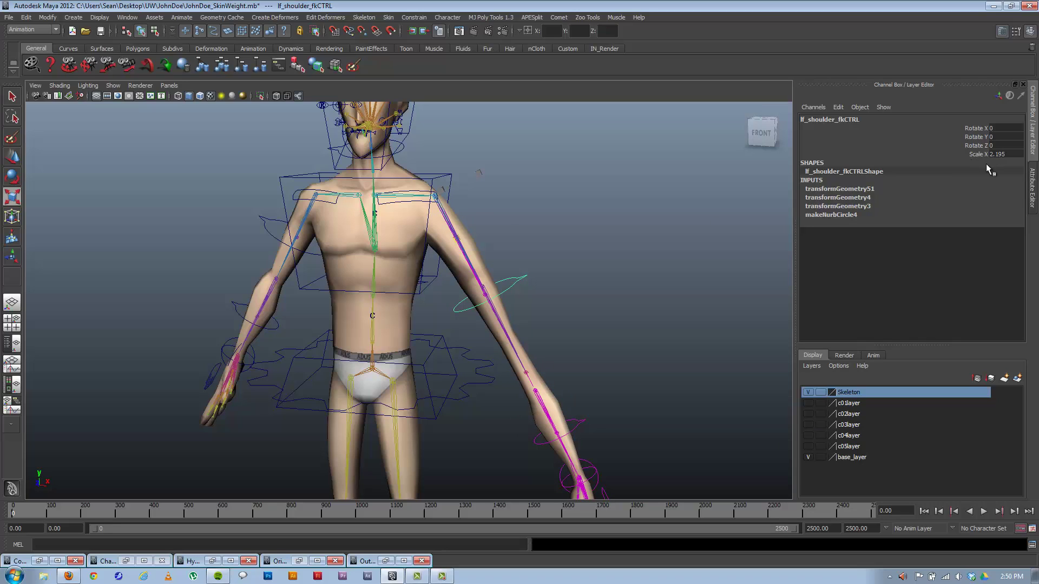
key(ctrl+z)
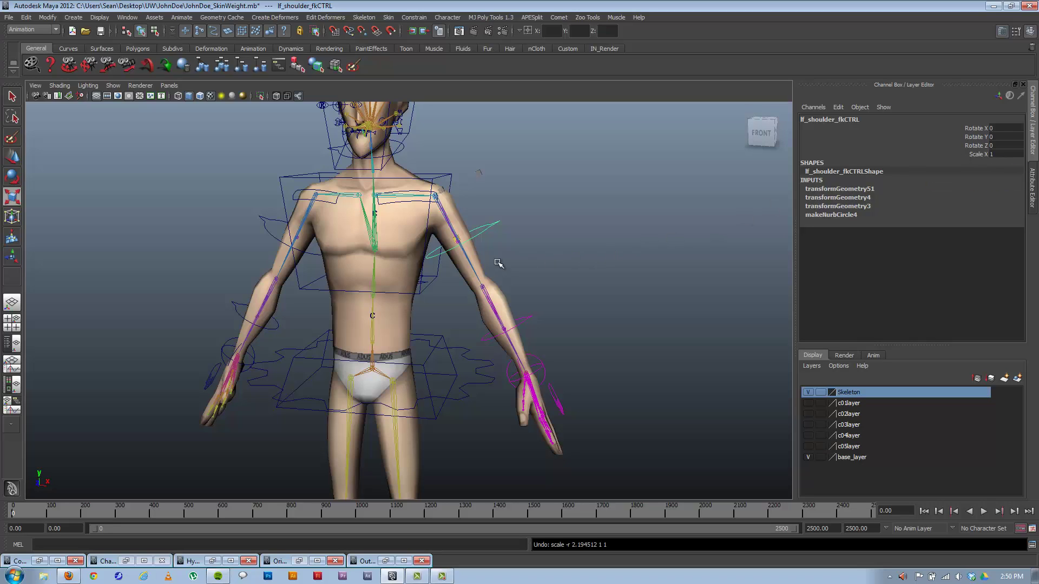
Repeat the shoulder stretch test, undo it, then select lf_wrist_CTRL's FK IK Switch attribute.
alt+drag(448, 244, 541, 254)
scroll(552, 256, up, 3)
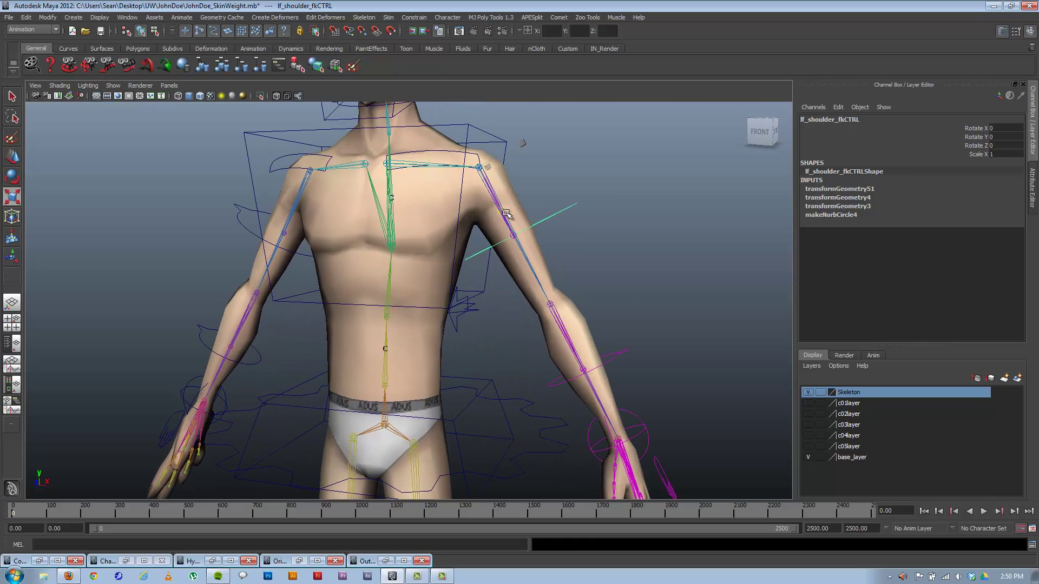
drag(508, 215, 540, 232)
key(ctrl+z)
alt+drag(608, 299, 451, 338)
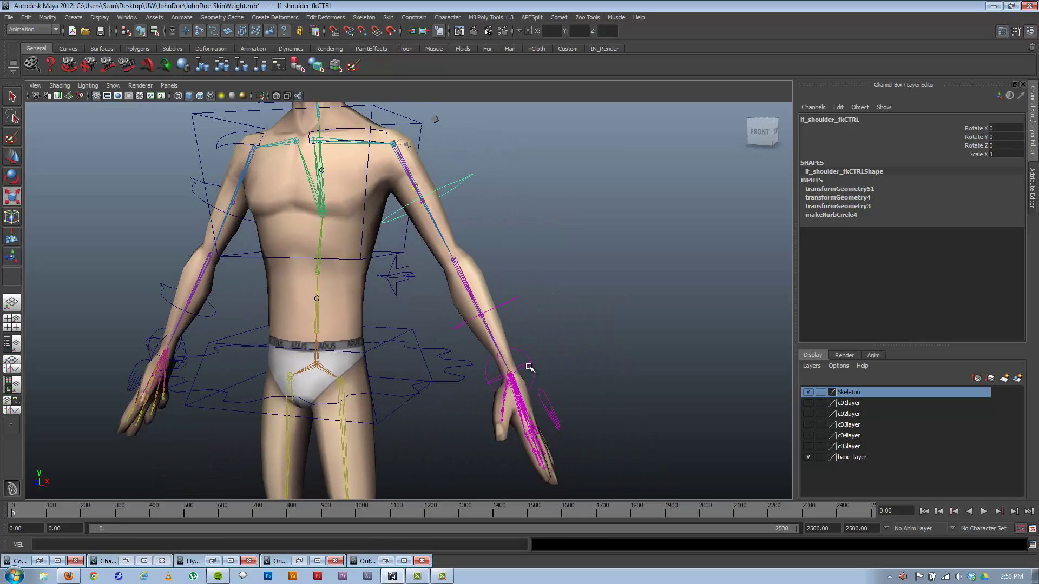
click(529, 367)
click(971, 164)
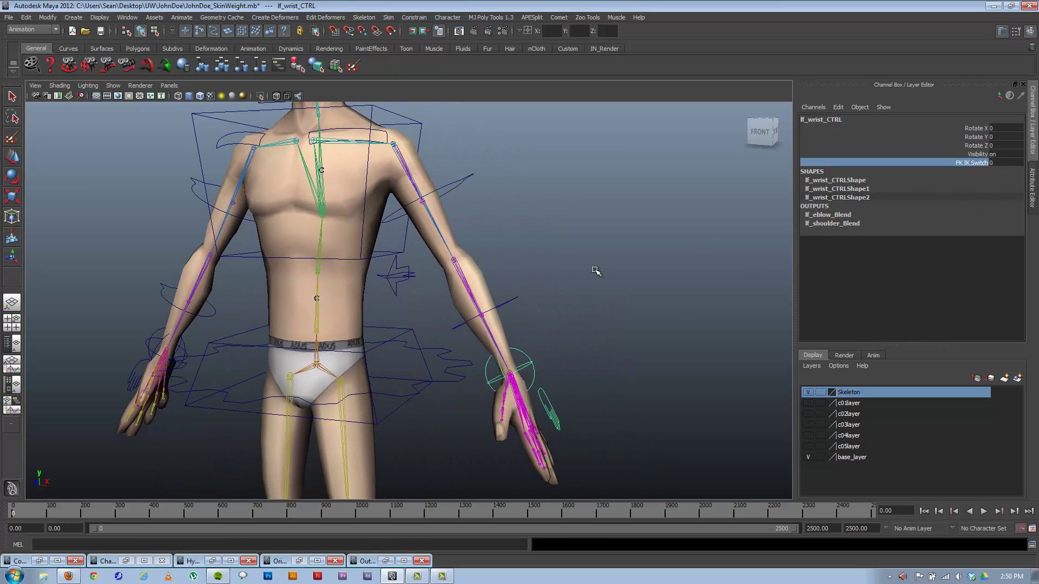
Set lf_wrist_CTRL's FK IK Switch to 1, then select lf_hand_ikCTRL and open the Modify menu.
middle_drag(596, 270, 626, 267)
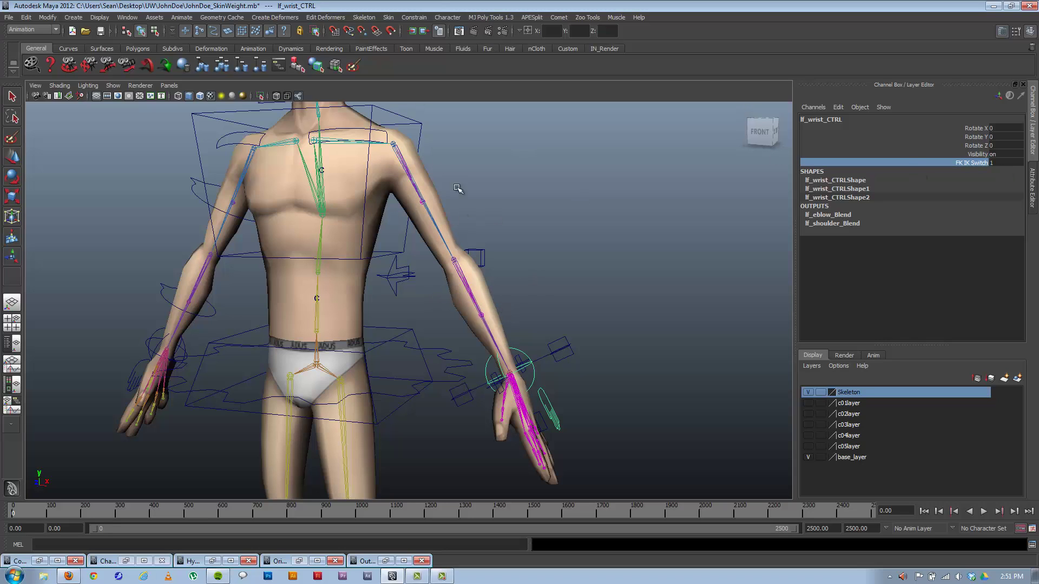
click(549, 353)
alt+drag(455, 293, 451, 282)
click(47, 17)
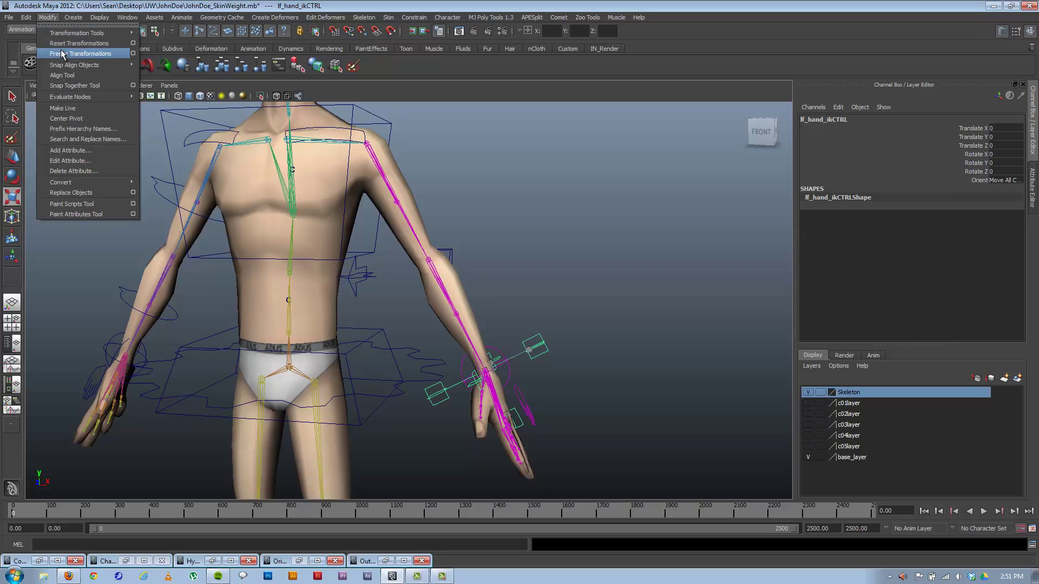
mouse_move(73, 17)
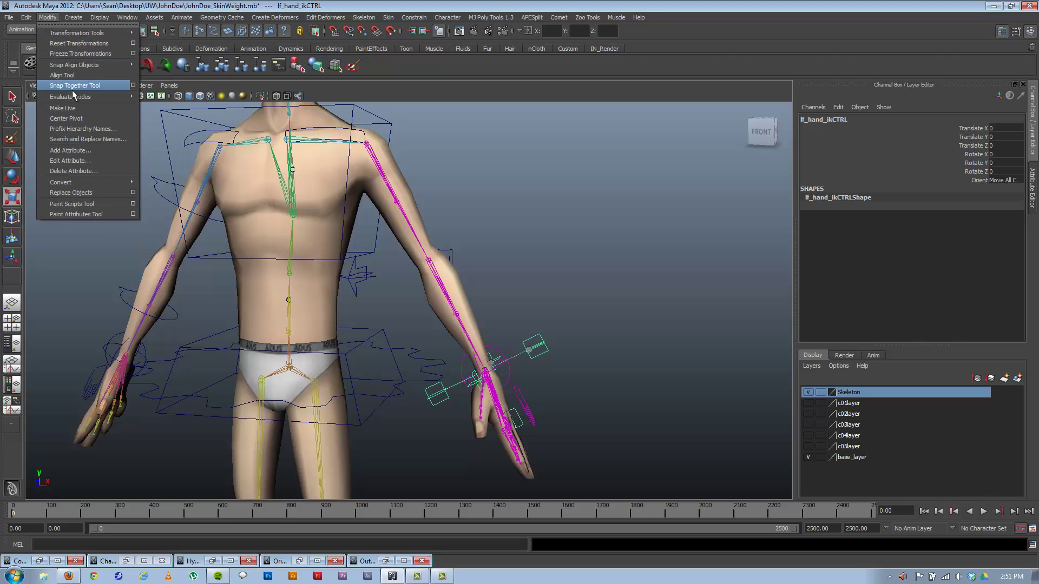
Use Add Attribute to give lf_hand_ikCTRL shoulderStretch and elbowStretch attributes.
click(71, 150)
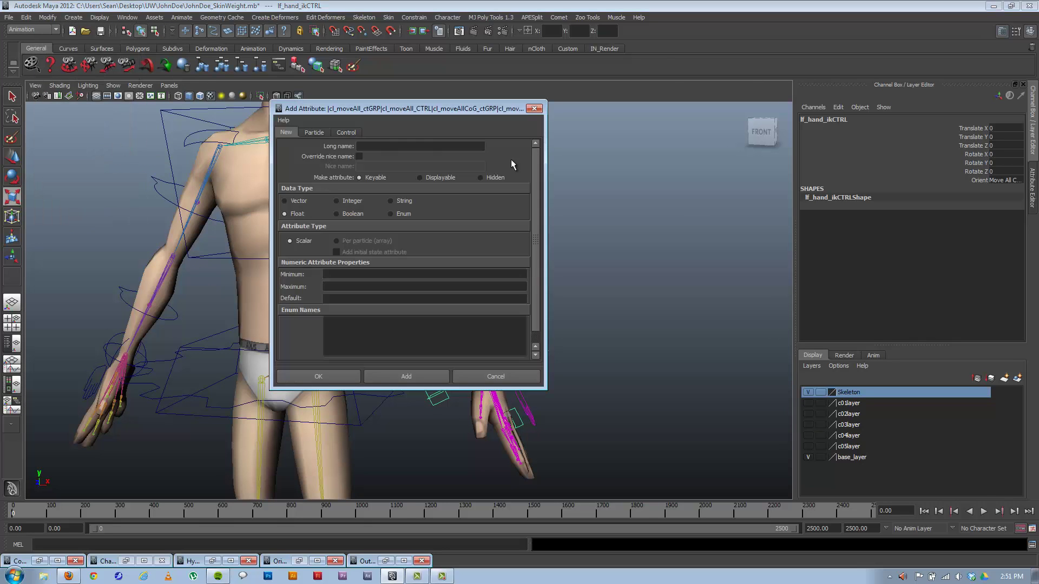
click(397, 144)
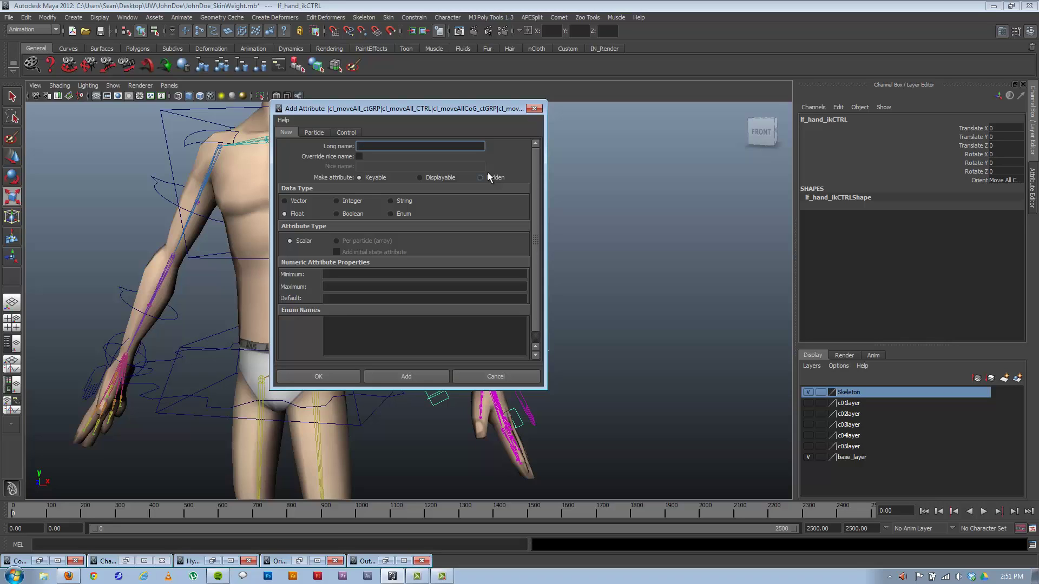
text(shoulderStretch)
click(402, 381)
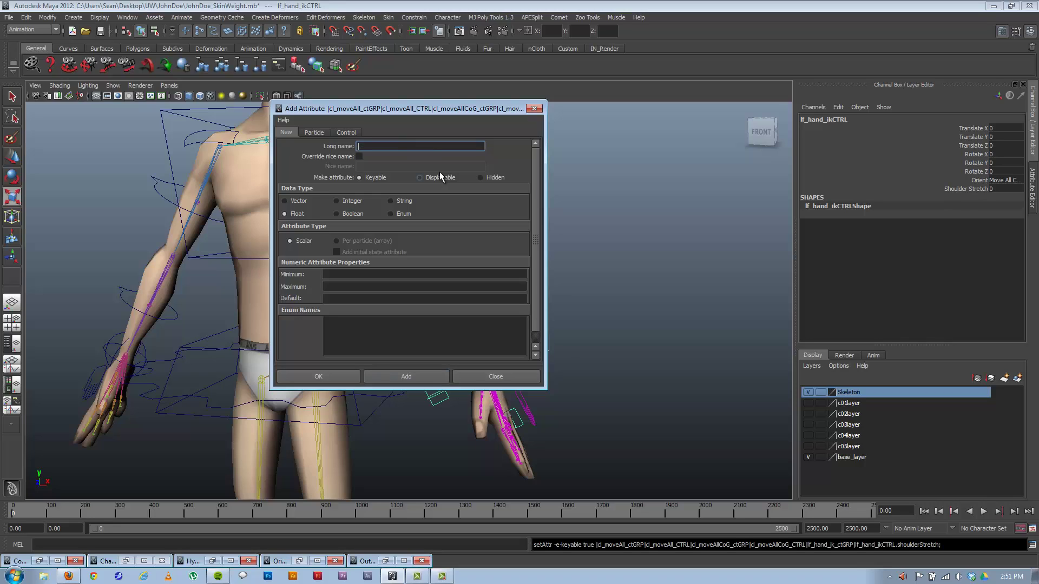
text(elbowStretch)
click(411, 376)
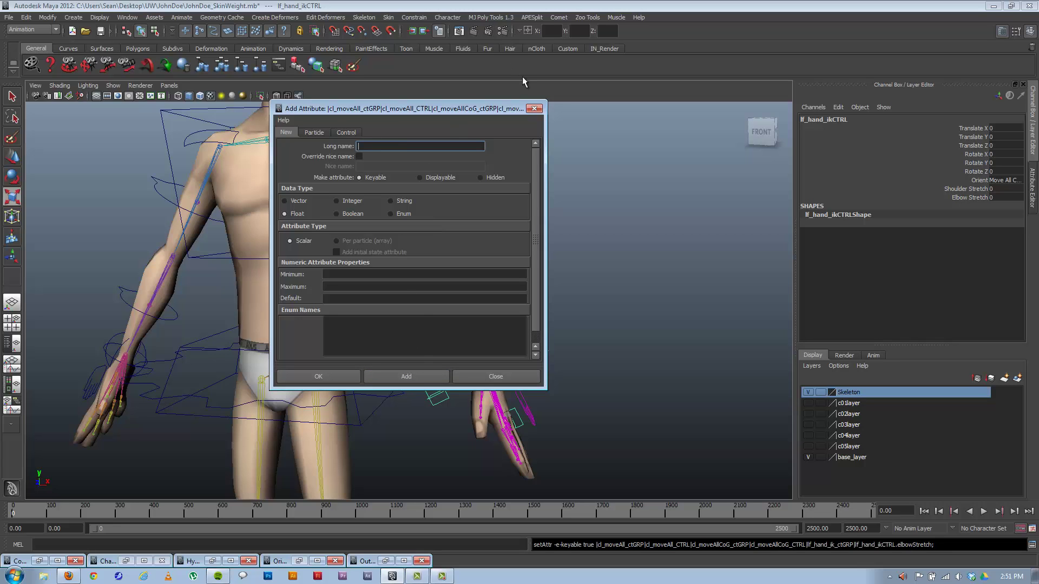
click(534, 110)
Test-move the hand IK control, undo it, and select both stretch channels.
alt+right_drag(400, 311, 431, 301)
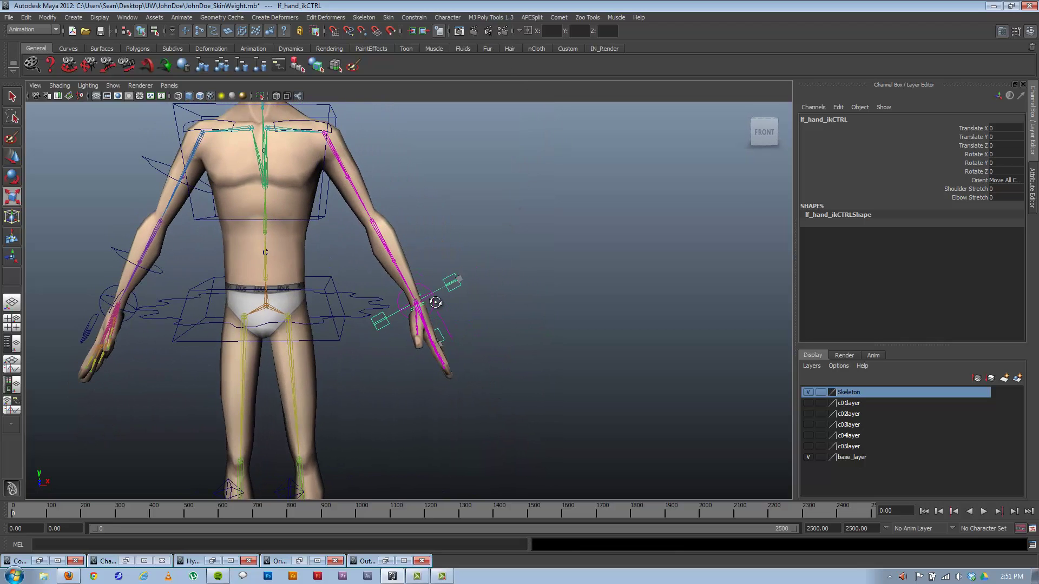
alt+middle_drag(389, 257, 553, 318)
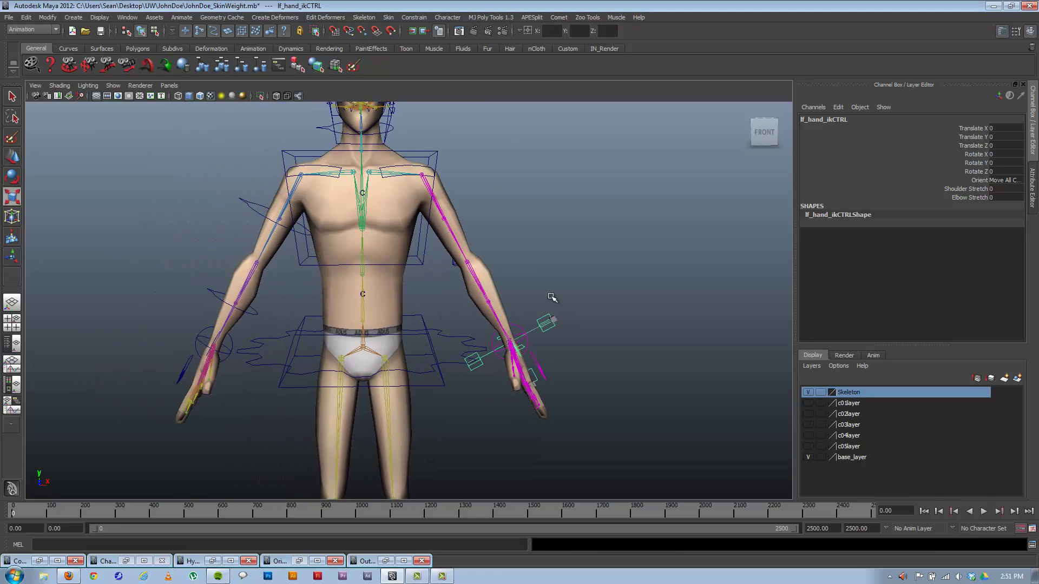
click(552, 297)
click(541, 320)
key(w)
drag(510, 342, 571, 222)
key(ctrl+z)
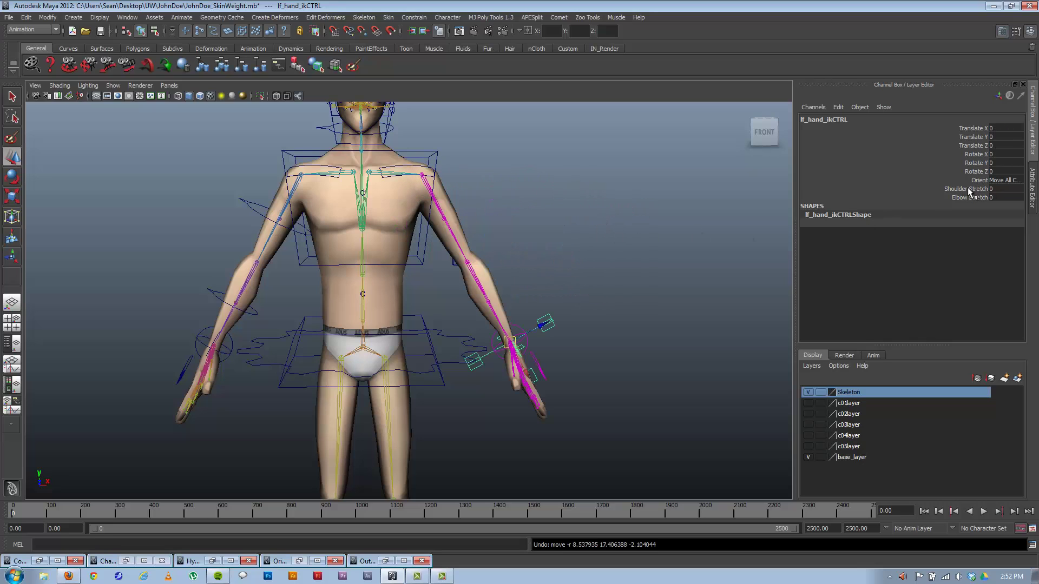
drag(967, 189, 969, 197)
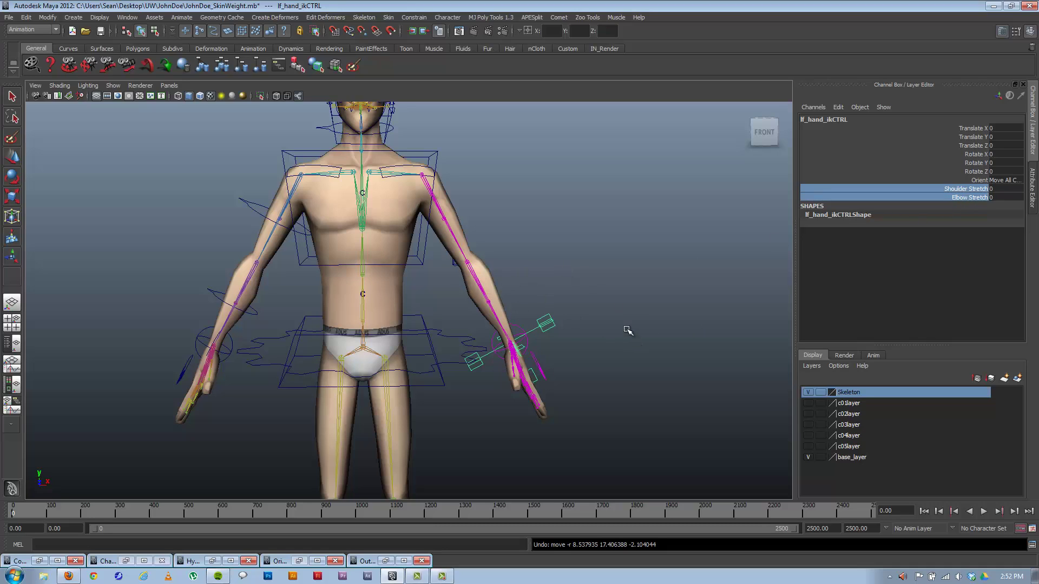
click(644, 293)
alt+drag(617, 307, 569, 317)
alt+middle_drag(592, 330, 475, 301)
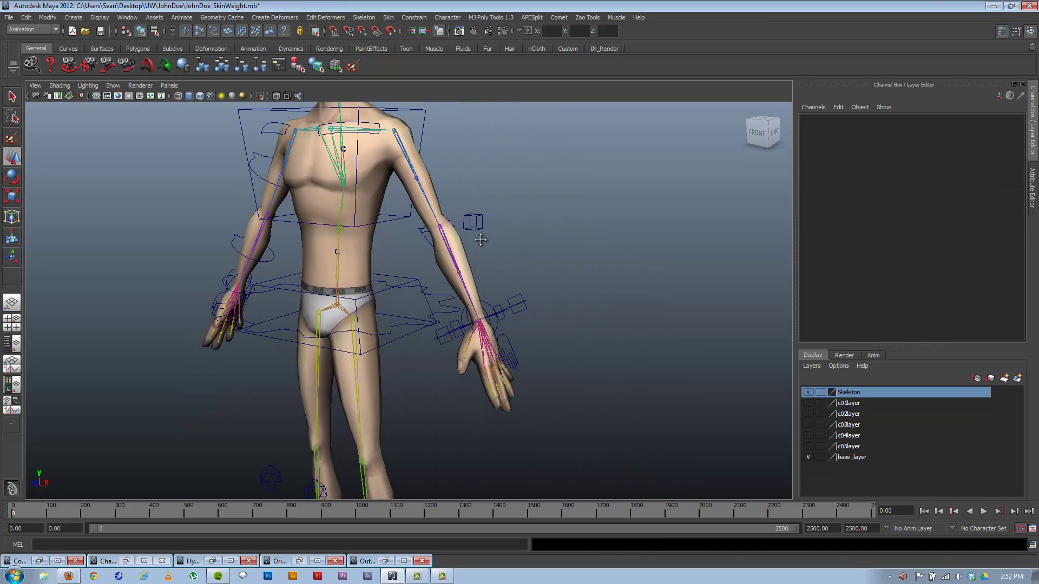
alt+drag(476, 283, 511, 297)
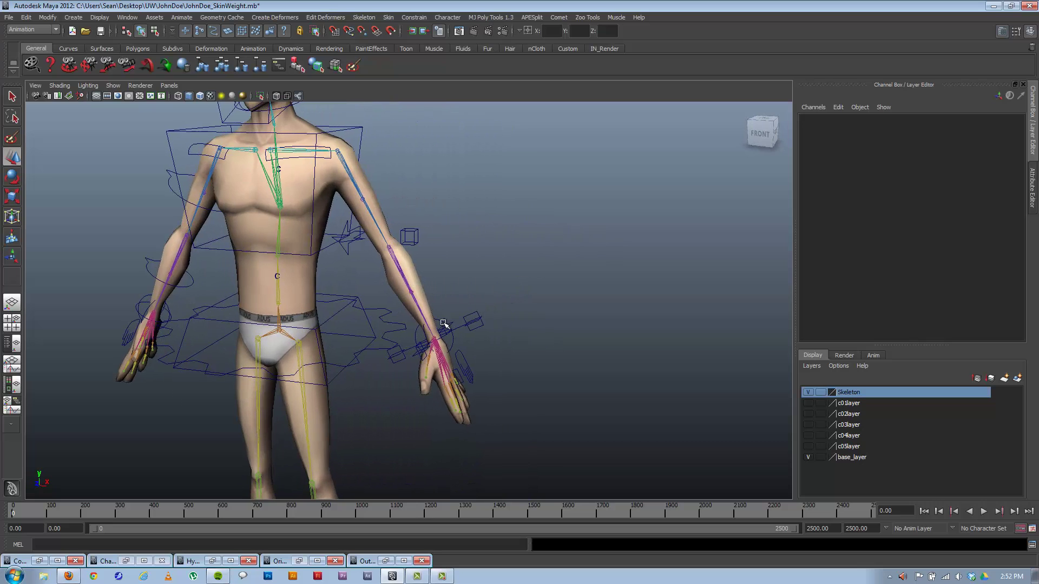
click(433, 330)
alt+drag(433, 330, 684, 254)
key(ctrl+z)
key(ctrl+z)
key(ctrl+z)
key(ctrl+z)
key(ctrl+z)
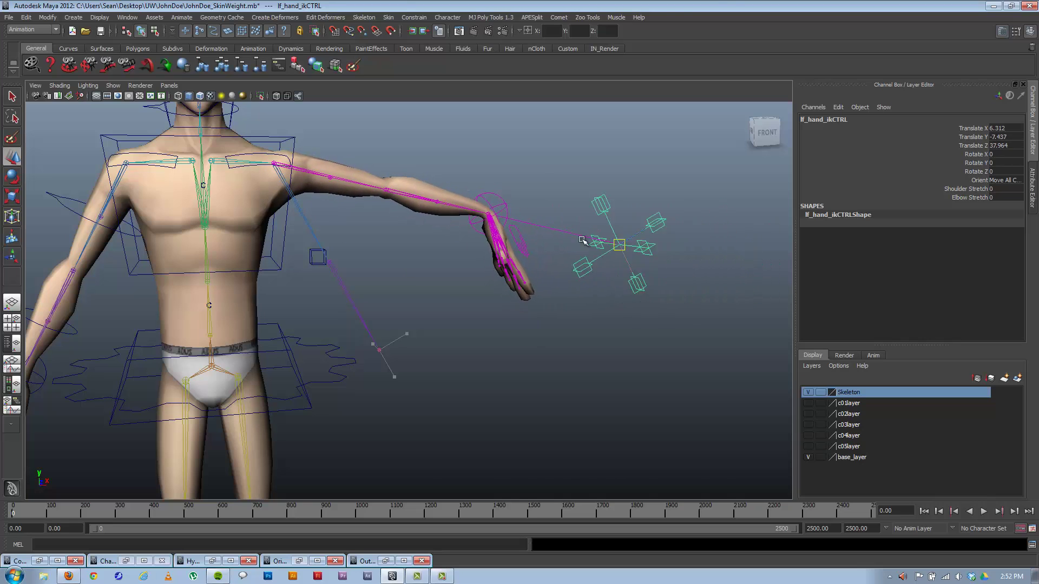
mouse_move(418, 315)
alt+mouse_down()
mouse_move(406, 311)
mouse_move(427, 313)
mouse_move(413, 308)
alt+mouse_up()
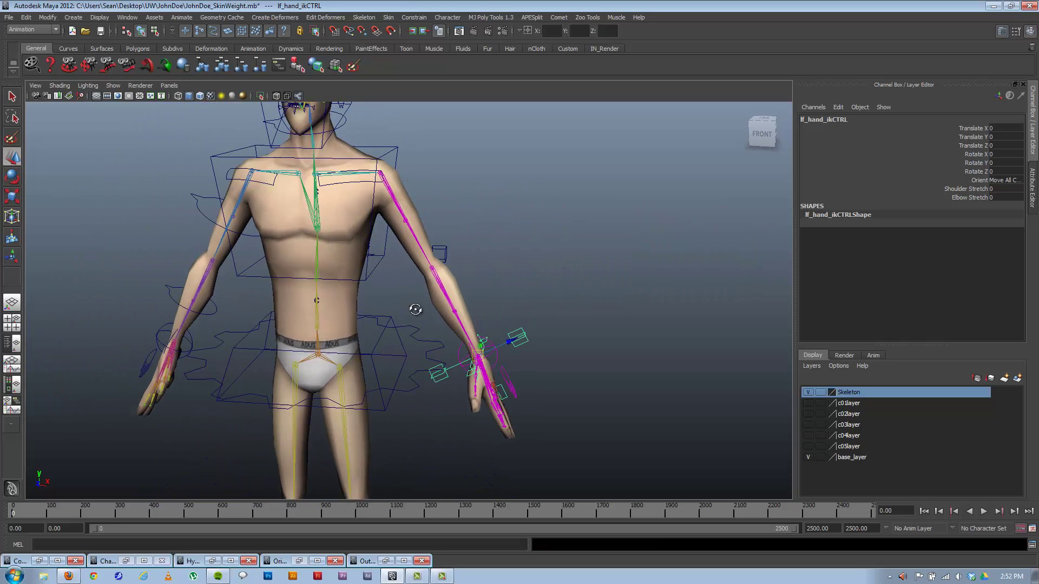
Turn off Polygons in the viewport's Show menu and orbit around the exposed rig.
click(113, 86)
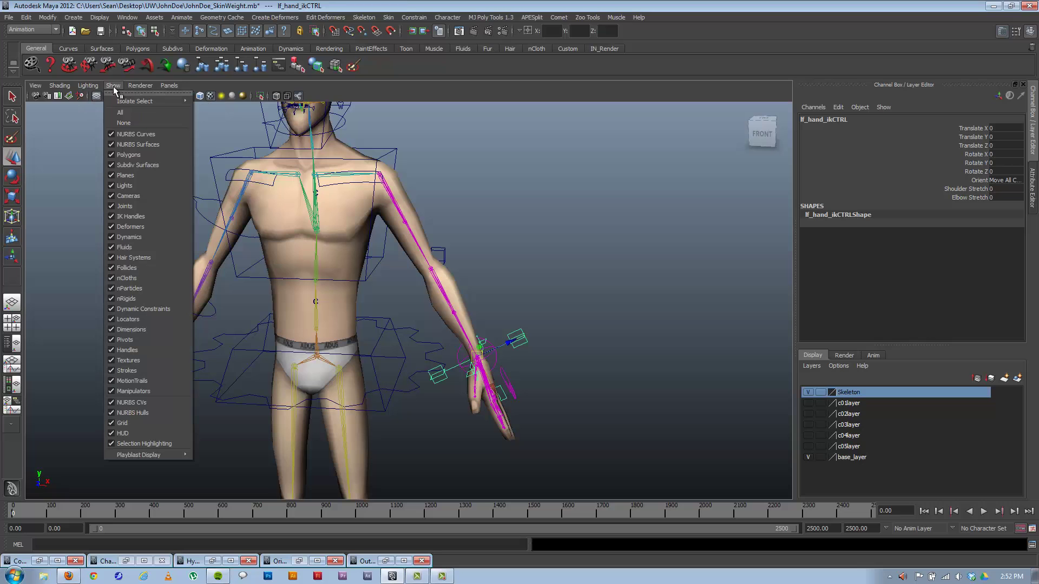
click(141, 155)
alt+drag(386, 252, 374, 280)
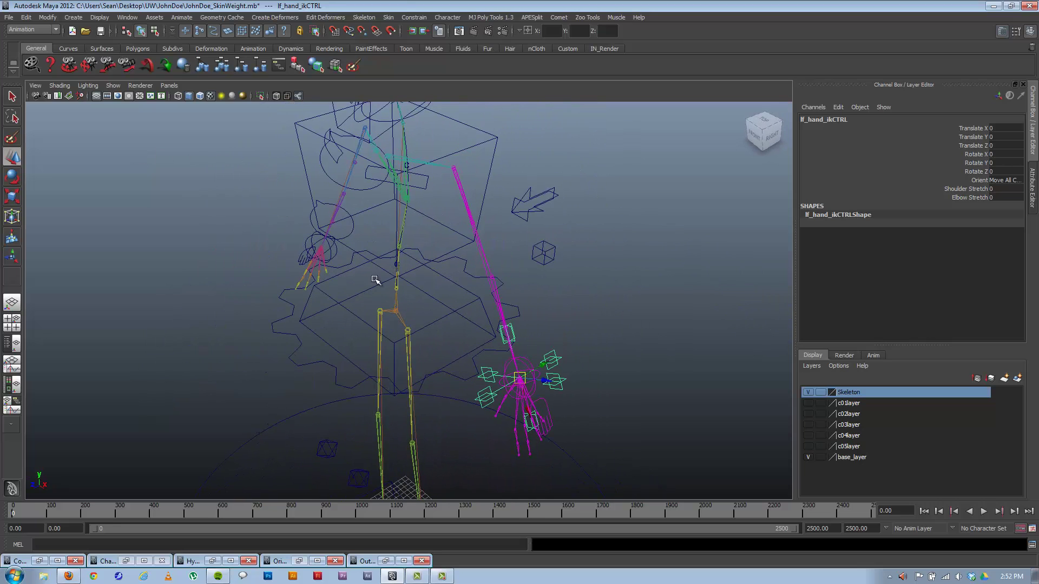
alt+right_drag(375, 280, 412, 340)
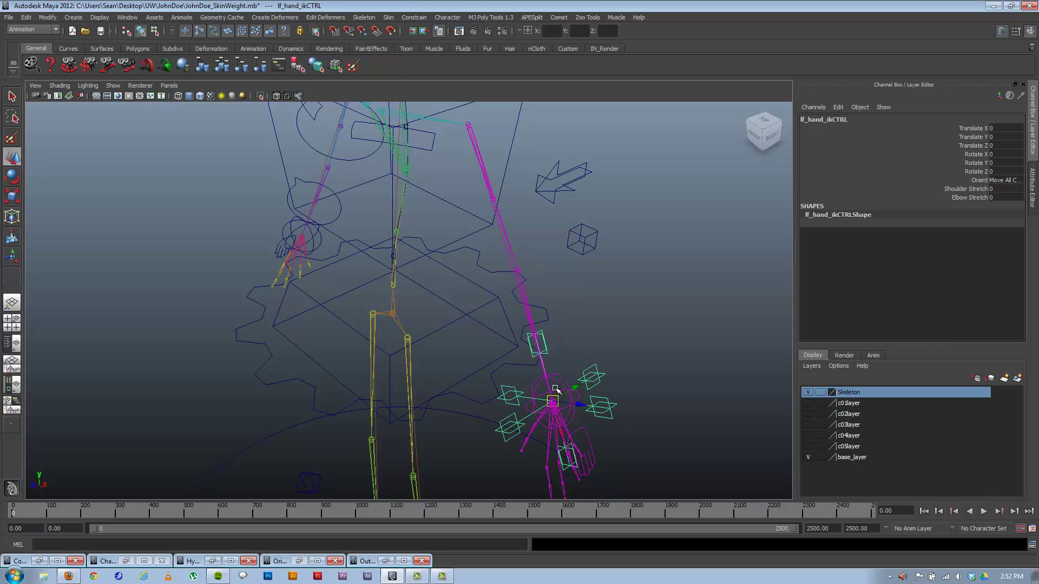
alt+drag(564, 357, 471, 305)
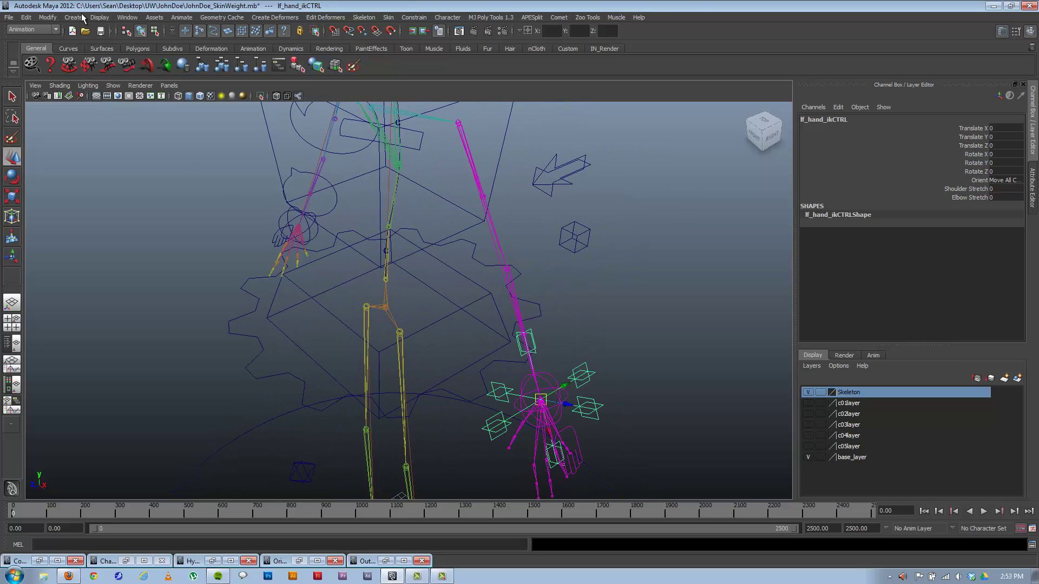
click(73, 17)
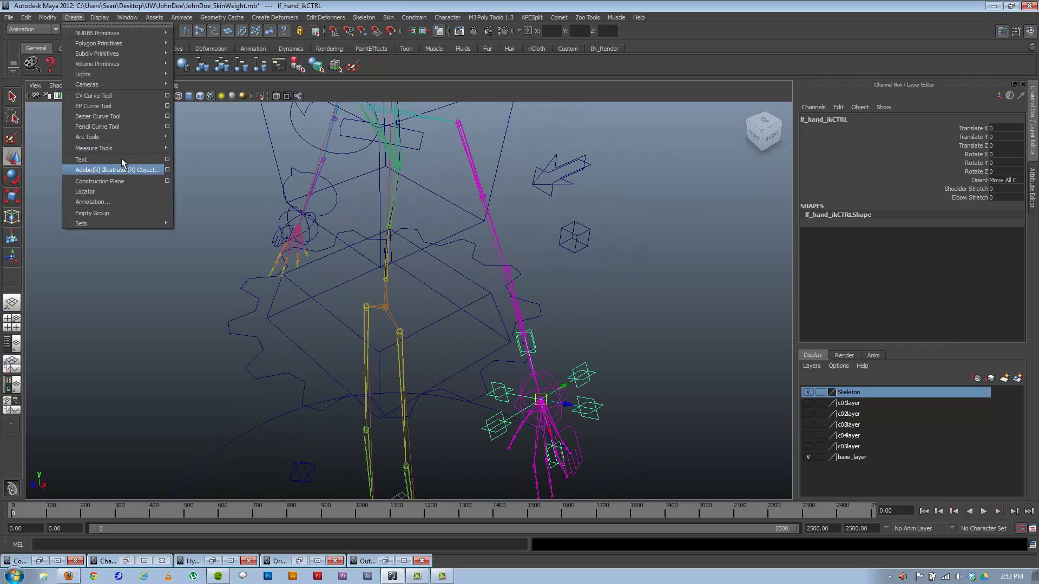
Draw a linear CV curve from the upper arm joint to the wrist.
click(166, 96)
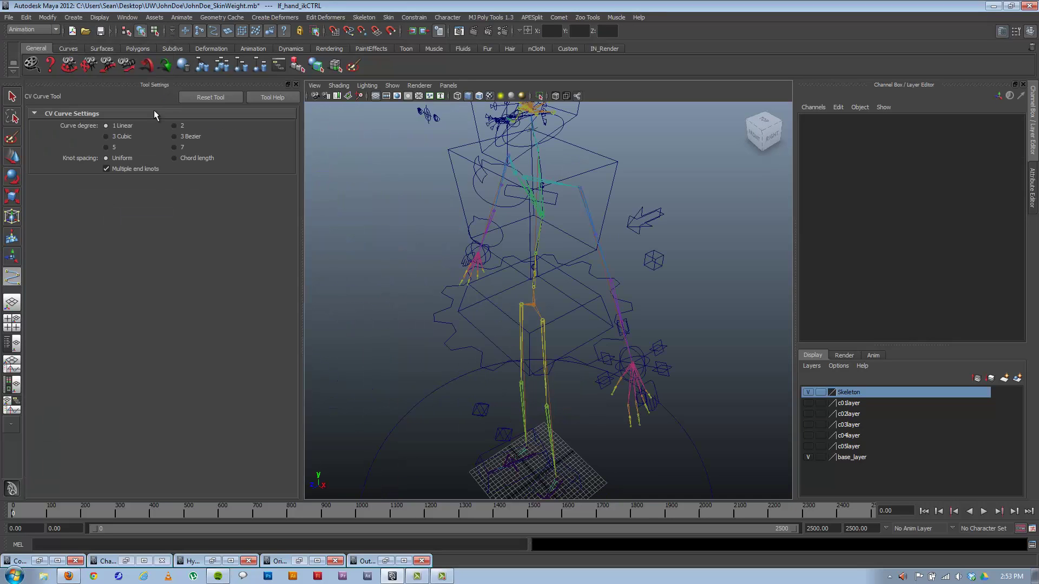
click(296, 89)
alt+middle_drag(481, 202, 436, 200)
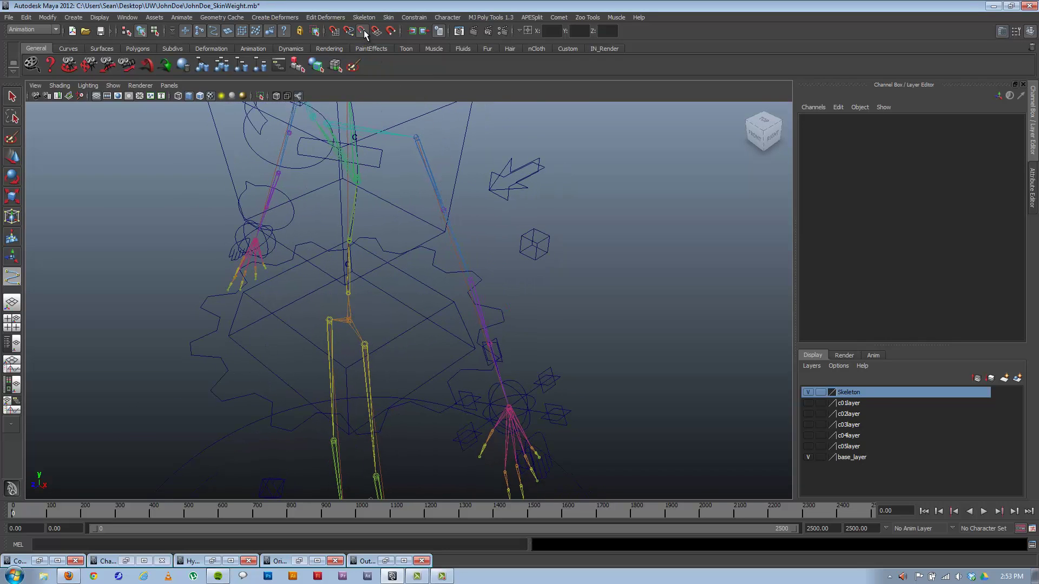
click(416, 132)
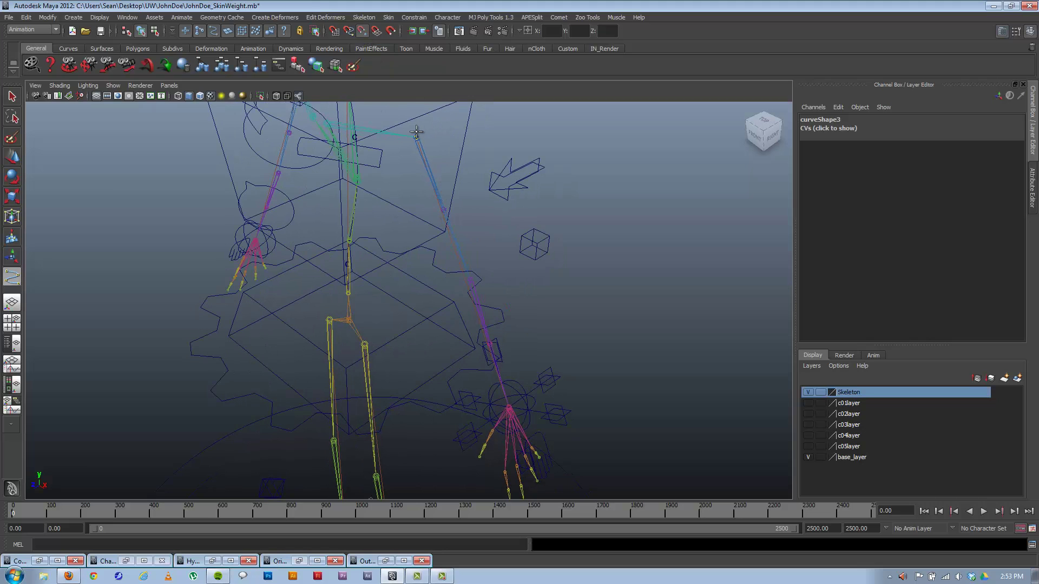
click(419, 134)
click(512, 404)
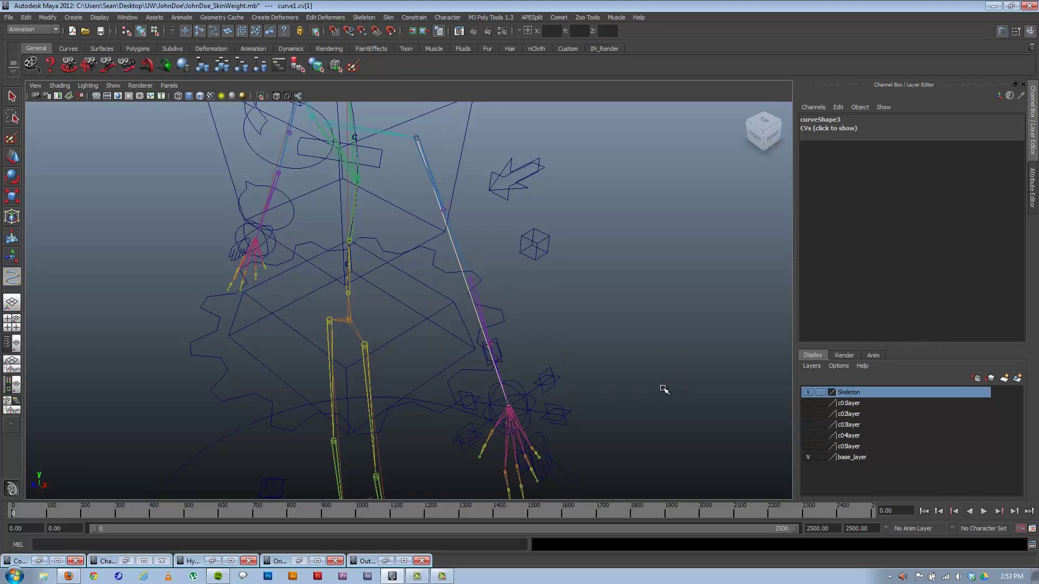
key(Return)
Inspect curve1's transform and shape attributes in the Attribute Editor.
alt+drag(445, 378, 480, 372)
key(ctrl+a)
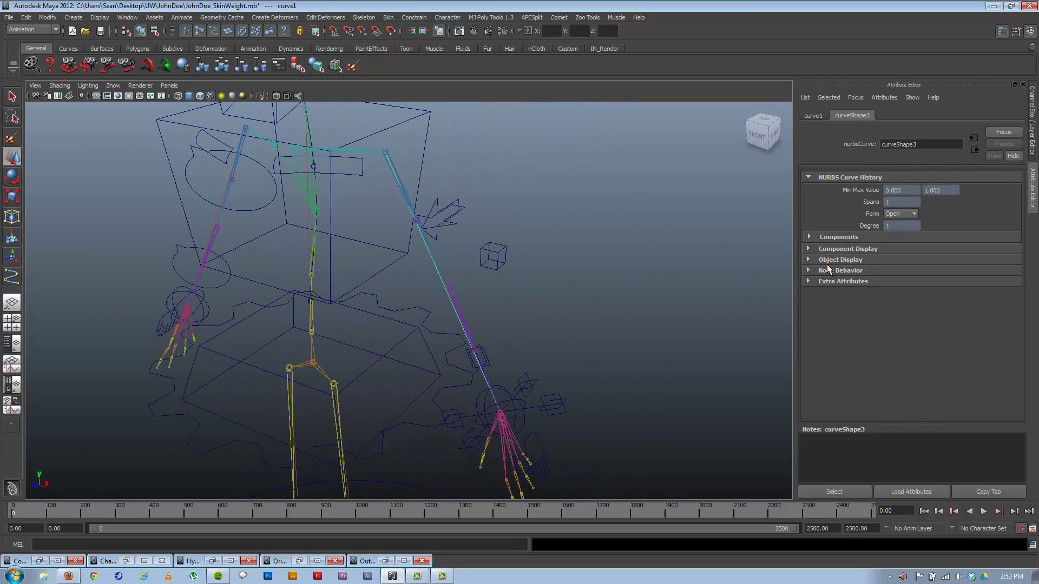
click(808, 237)
click(809, 237)
click(814, 115)
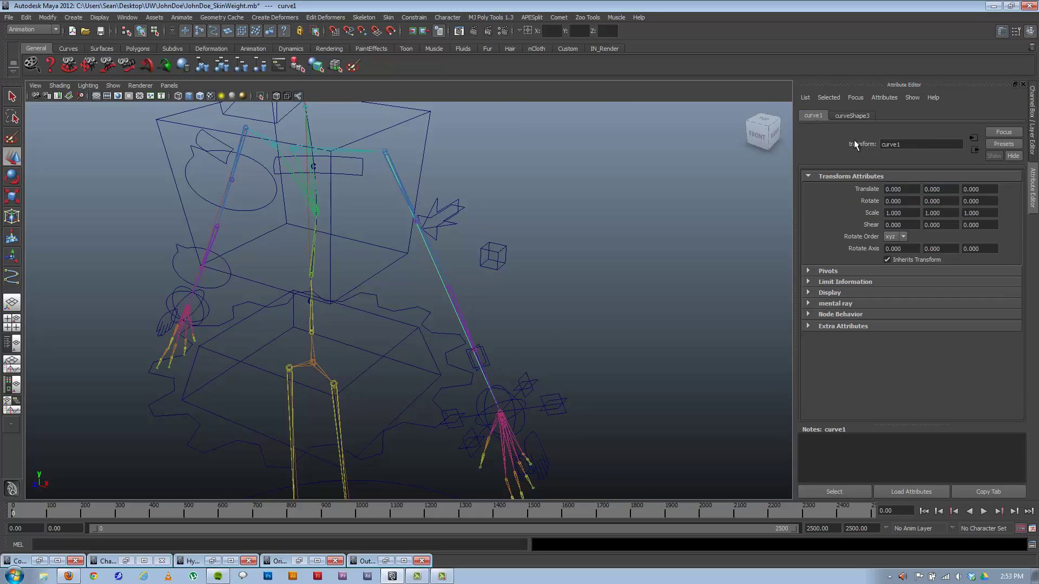
click(851, 116)
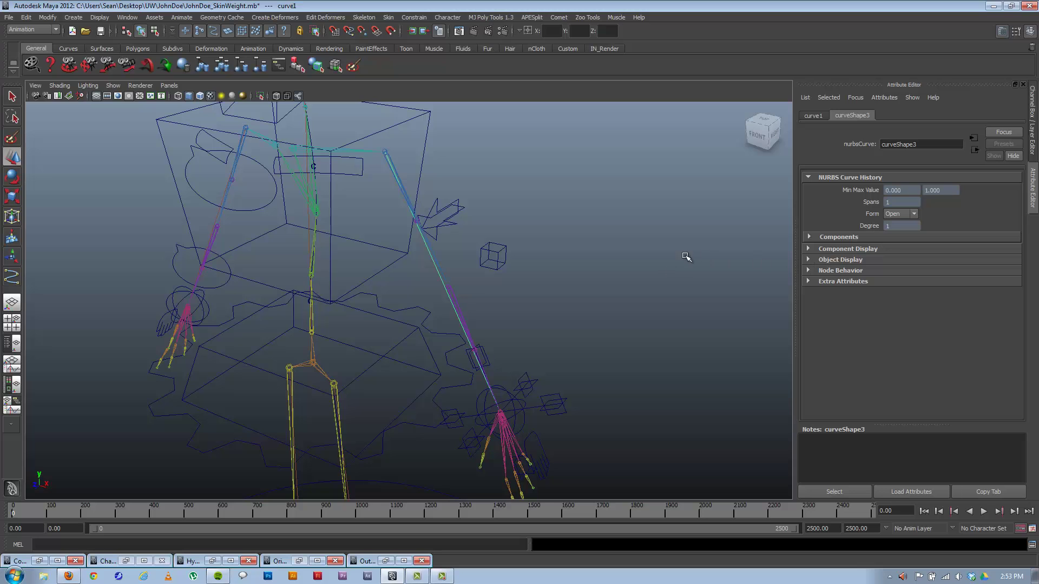
Orbit and zoom the view around the rig to check the new curve.
alt+drag(584, 287, 512, 249)
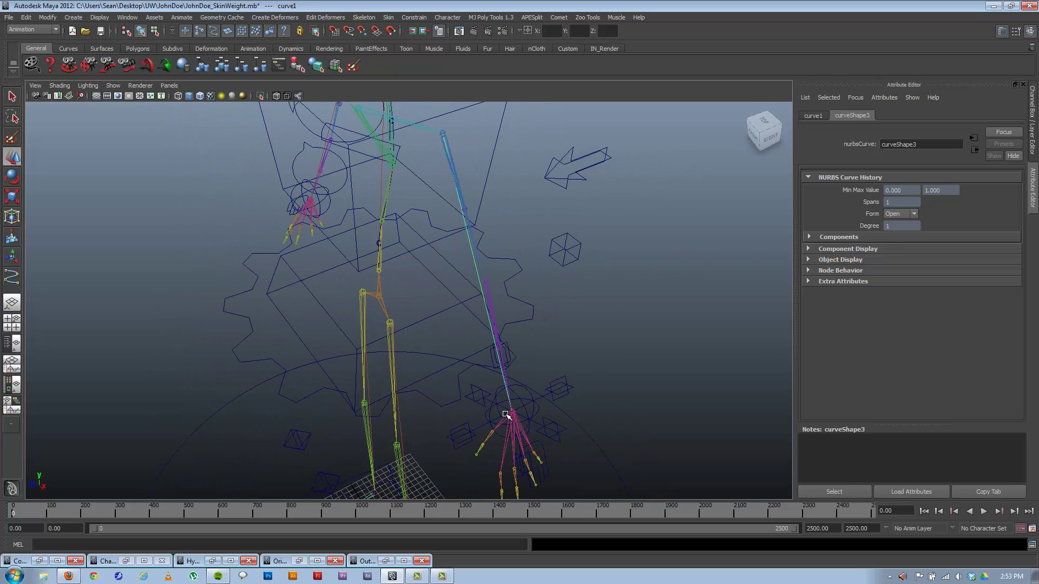
click(125, 543)
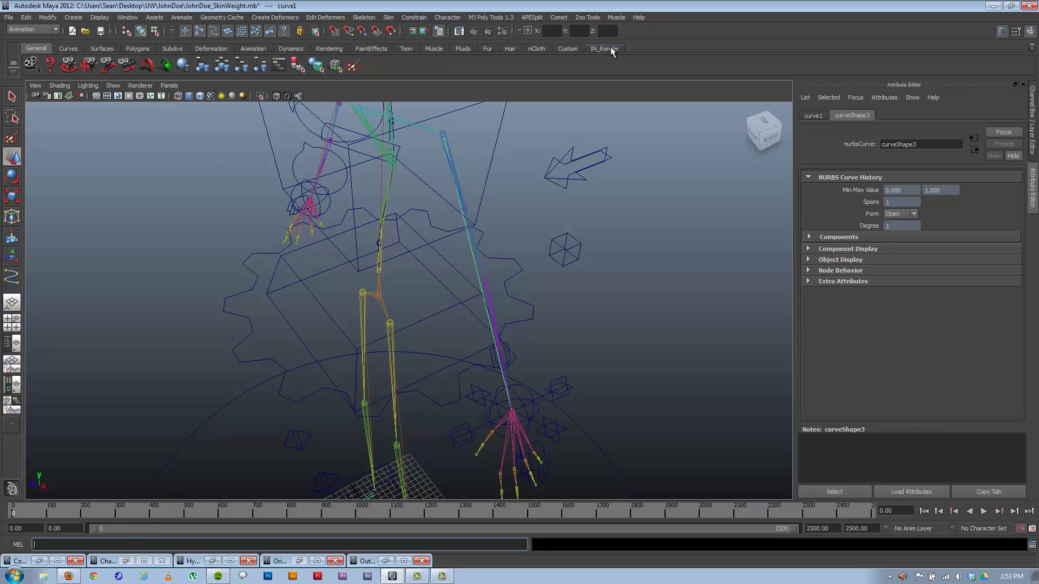
alt+drag(482, 313, 412, 319)
alt+middle_drag(412, 319, 379, 259)
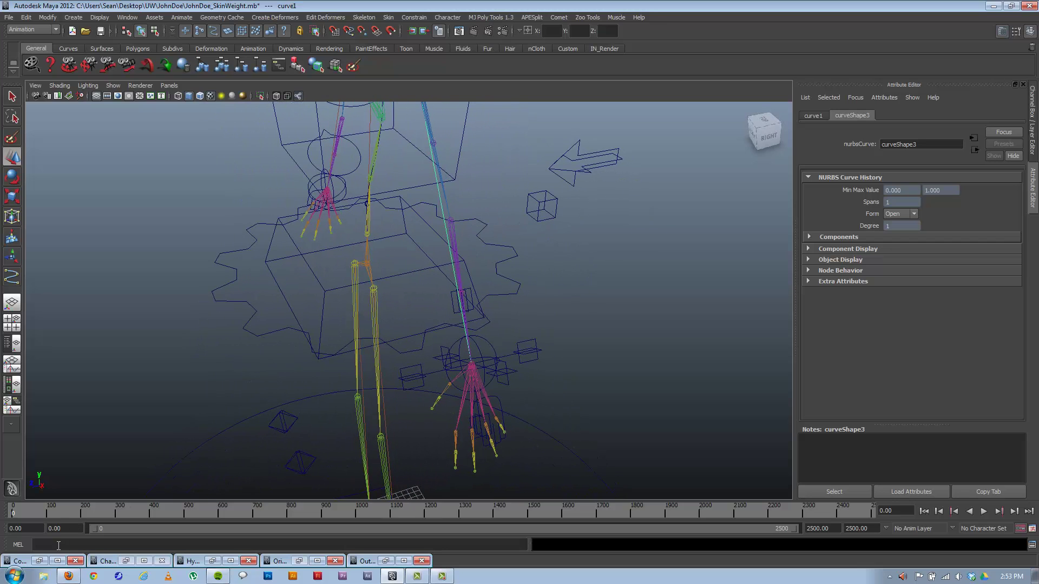
scroll(373, 298, down, 2)
scroll(544, 274, down, 2)
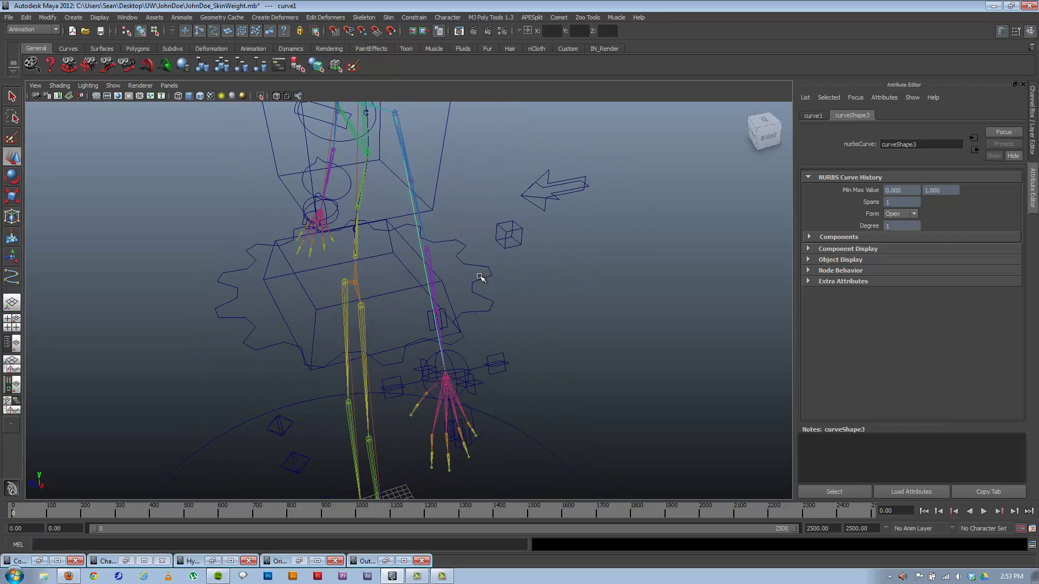
alt+drag(480, 277, 327, 402)
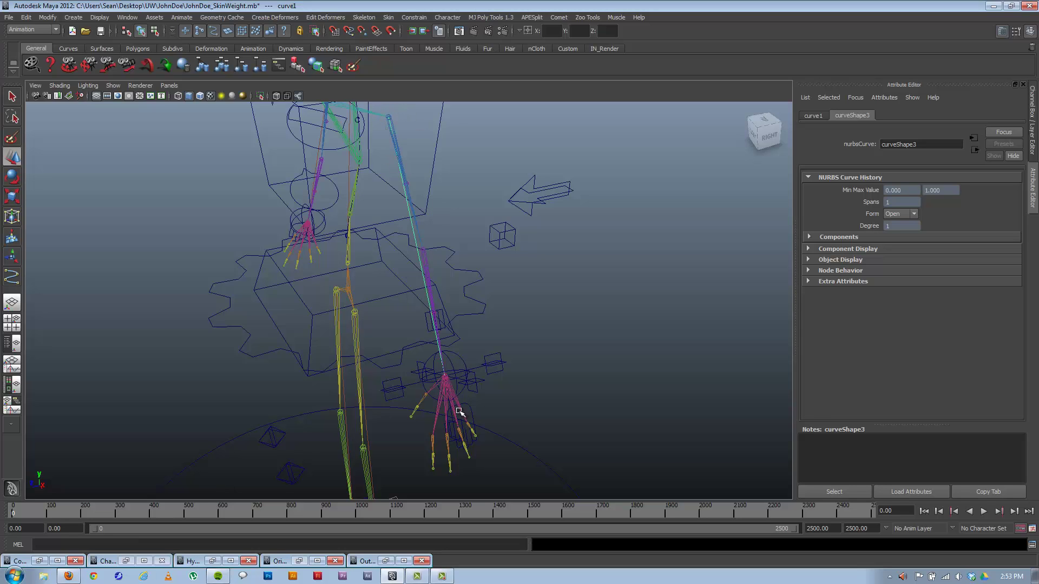
Place an arc-length dimension on the arm curve with the Arc Length Tool.
click(74, 18)
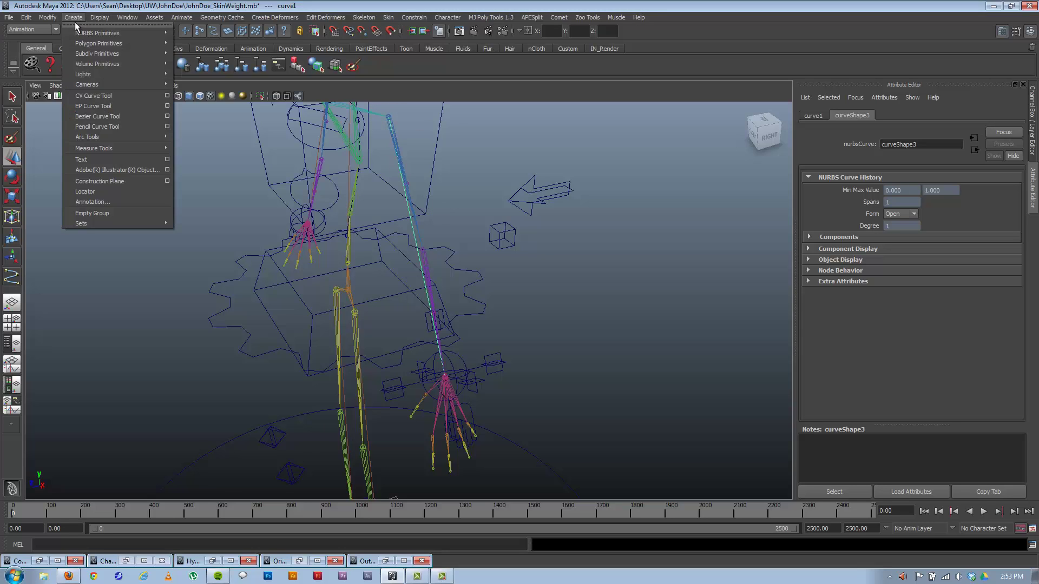
mouse_move(100, 147)
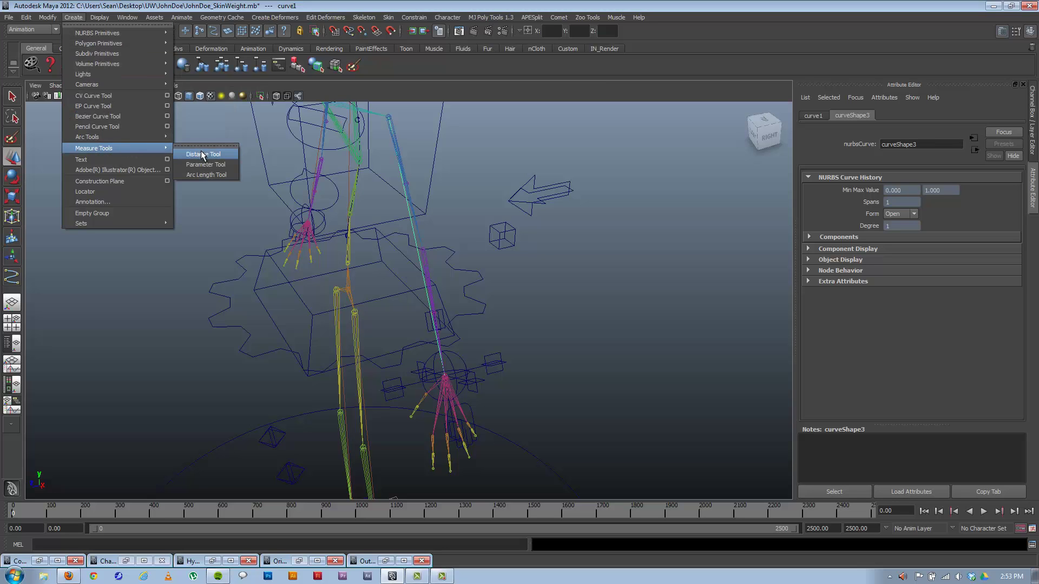
click(210, 177)
alt+drag(486, 363, 547, 398)
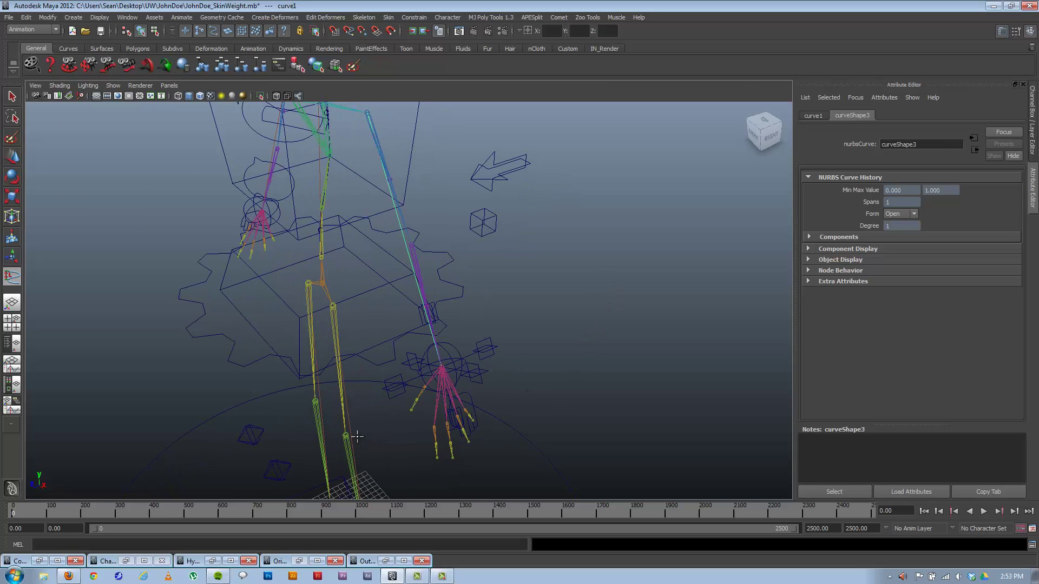
alt+drag(357, 436, 339, 250)
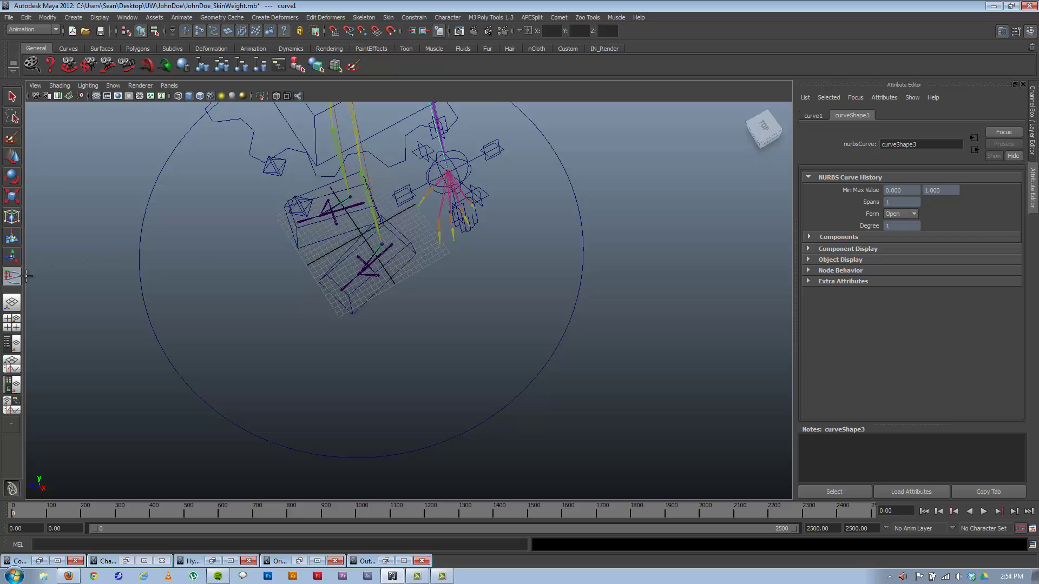
alt+drag(284, 243, 274, 150)
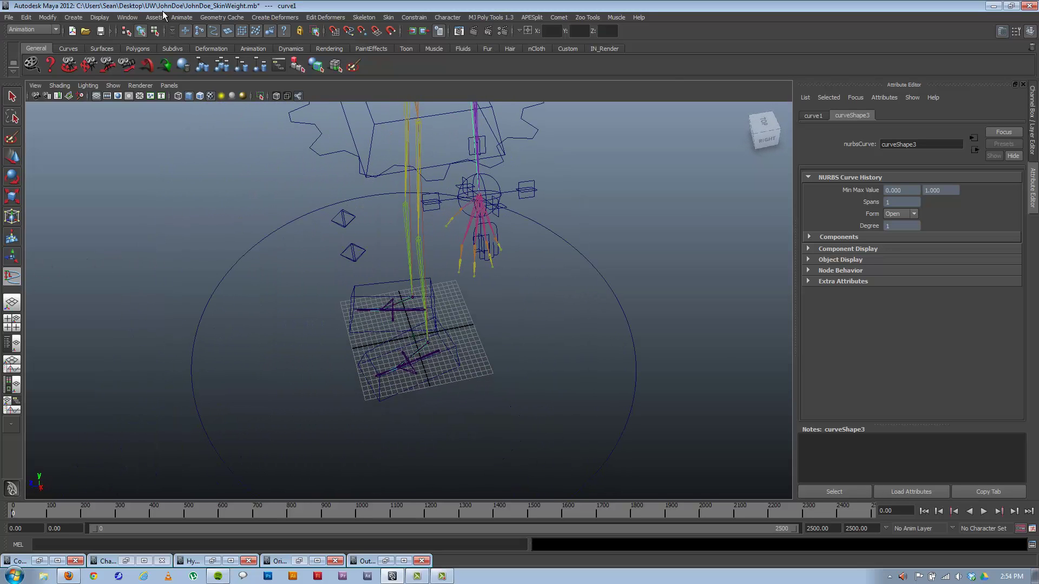
click(471, 113)
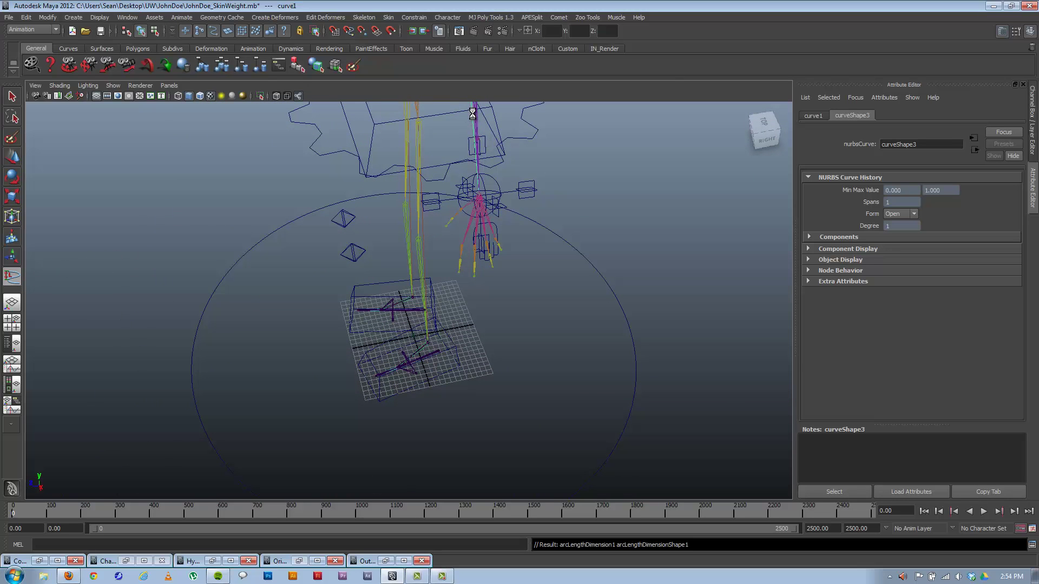
alt+drag(463, 128, 430, 282)
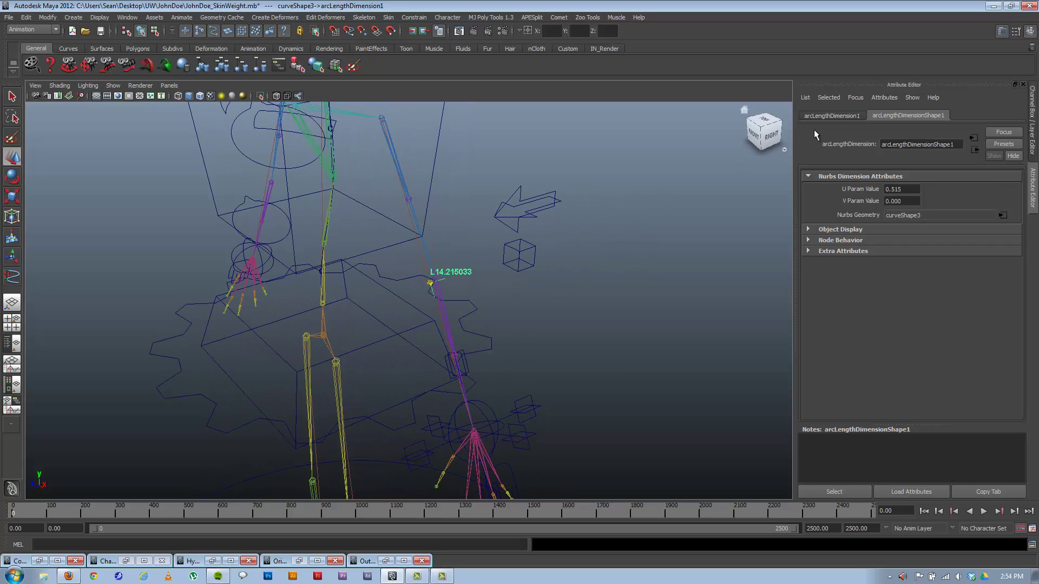
Check the dimension's curve parameter: U Param 1.0, reading the full length 27.583758.
click(845, 116)
click(888, 116)
alt+drag(585, 233, 443, 475)
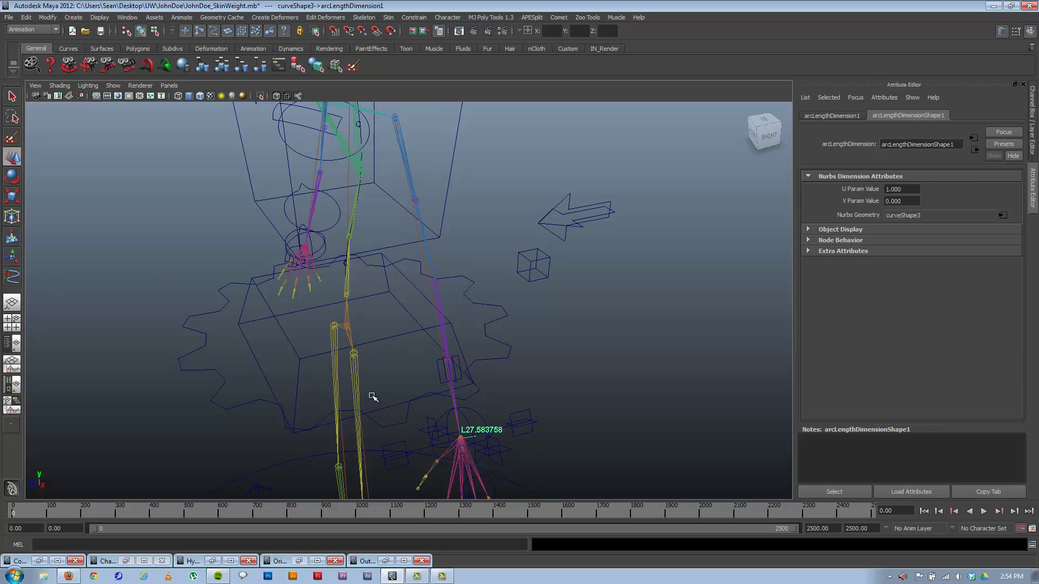
alt+drag(371, 395, 442, 336)
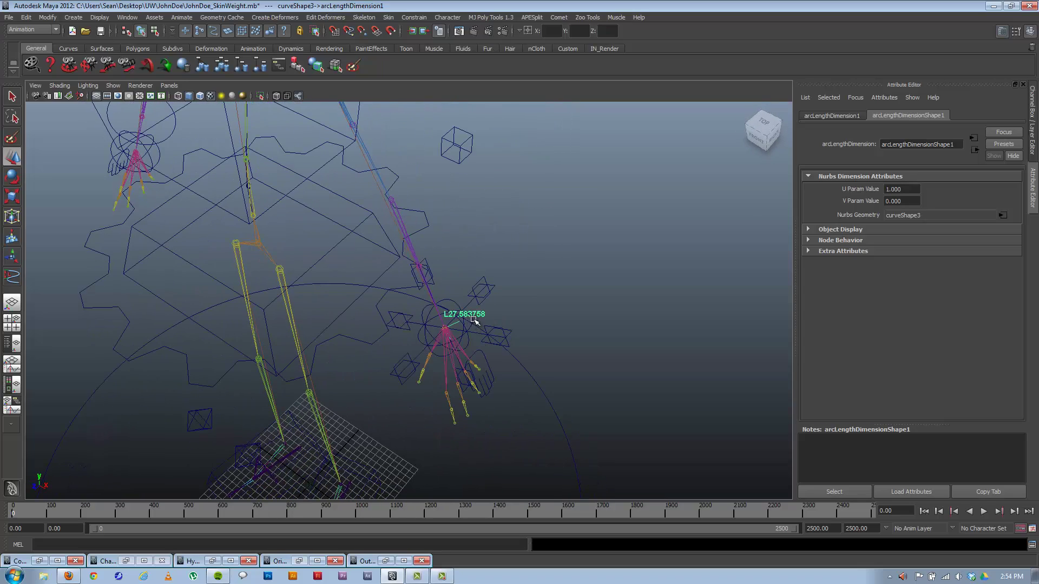
alt+drag(534, 314, 483, 319)
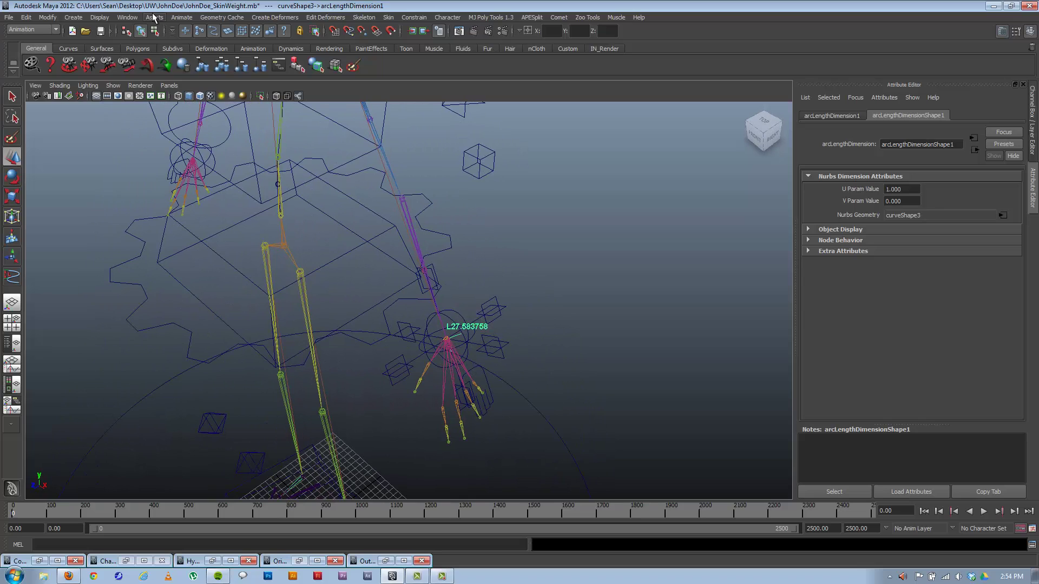
Measure the distance from the arm joint to the hand joint with point snapping.
click(127, 18)
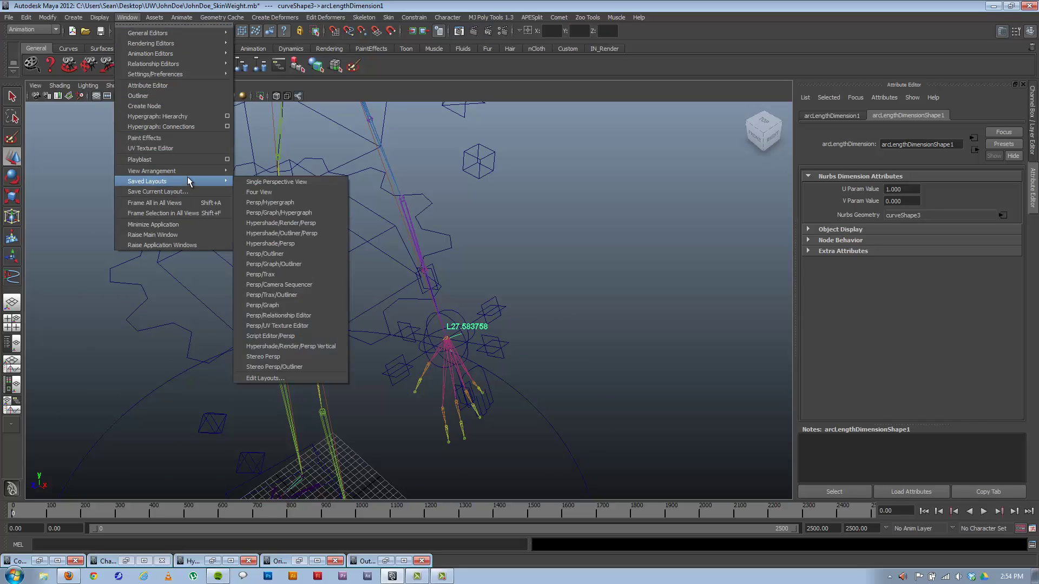
mouse_move(74, 18)
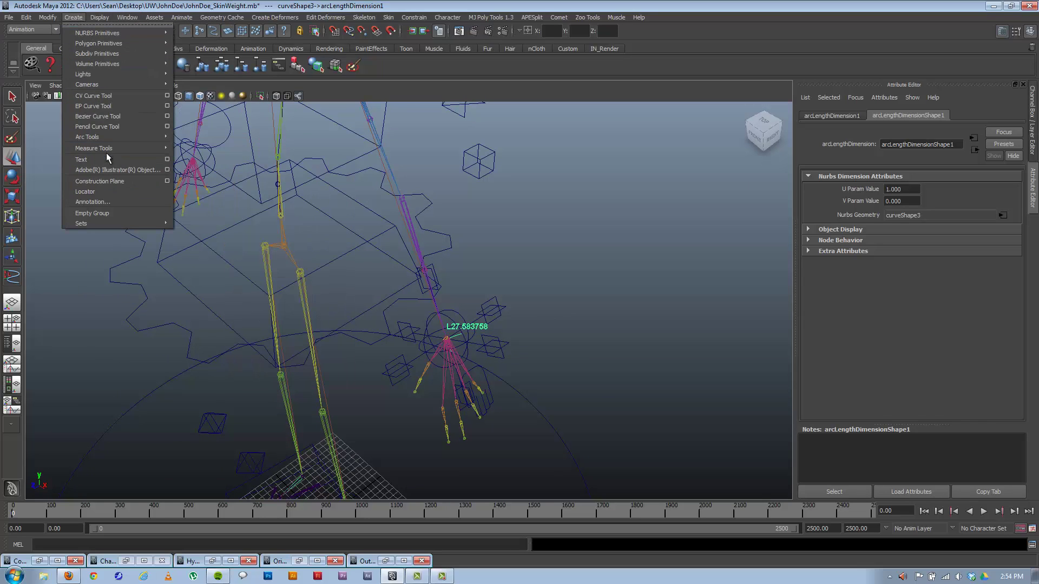
mouse_move(109, 149)
click(203, 154)
alt+middle_drag(421, 179, 464, 236)
key(v)
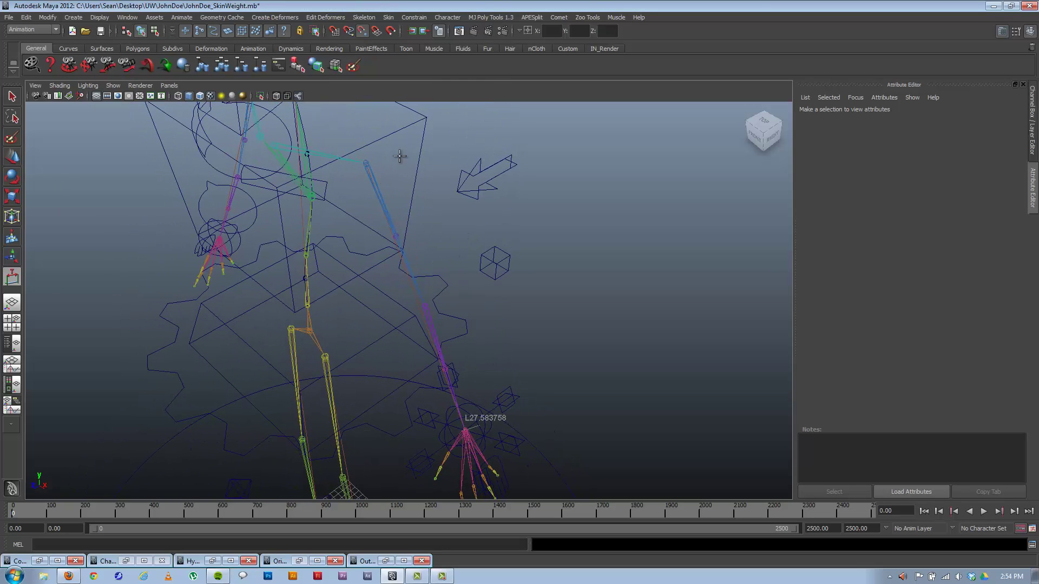
click(366, 162)
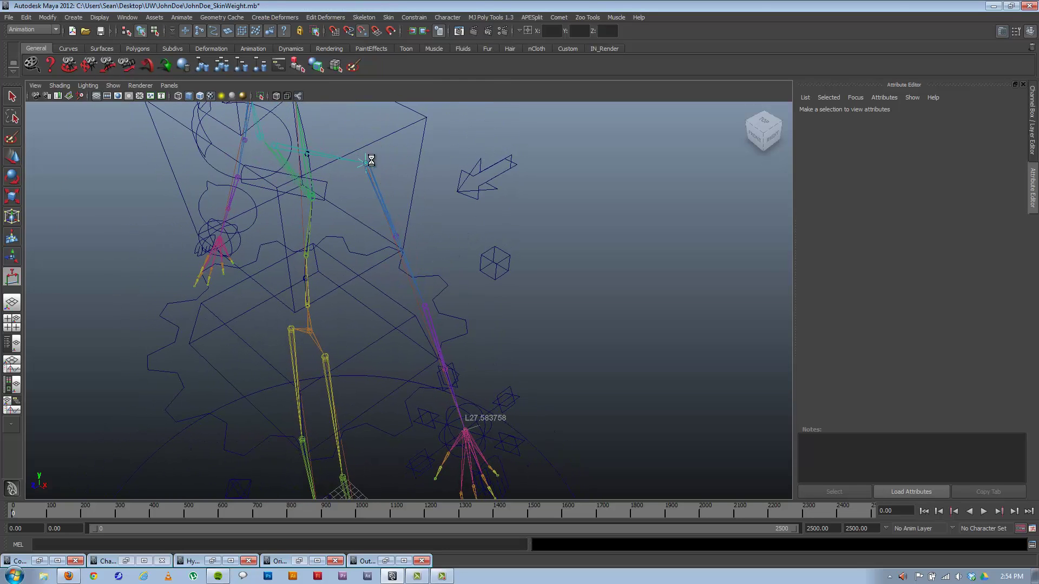
click(464, 428)
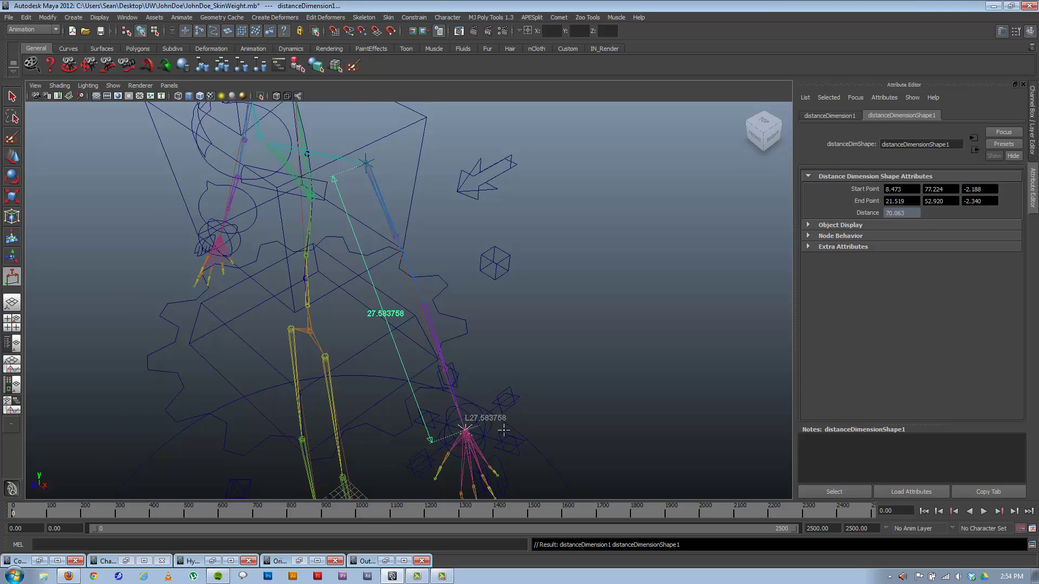
Undo both the distance measurement and the arc-length measurement.
alt+drag(495, 391, 397, 333)
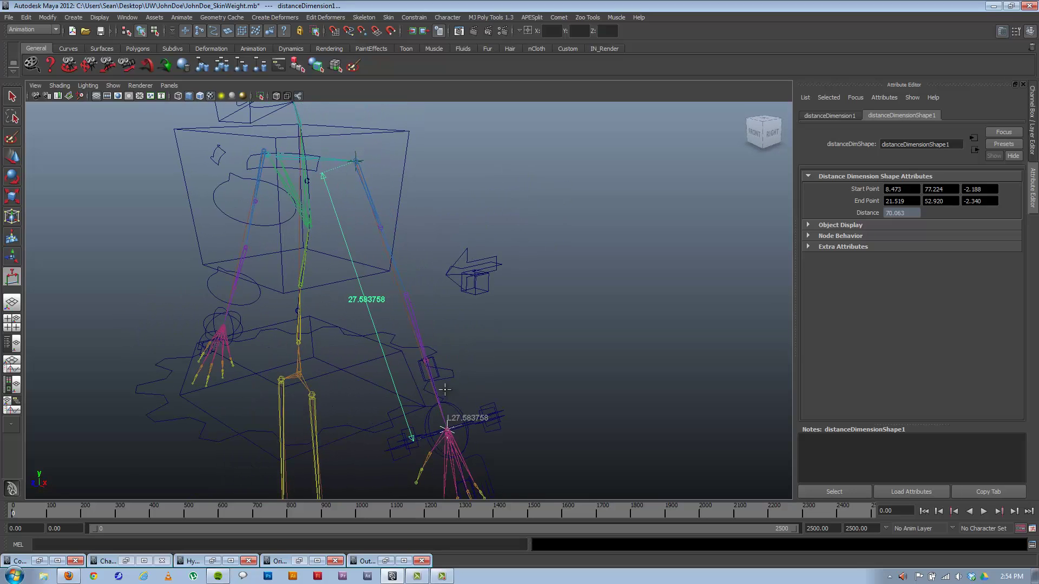
alt+middle_drag(444, 390, 457, 355)
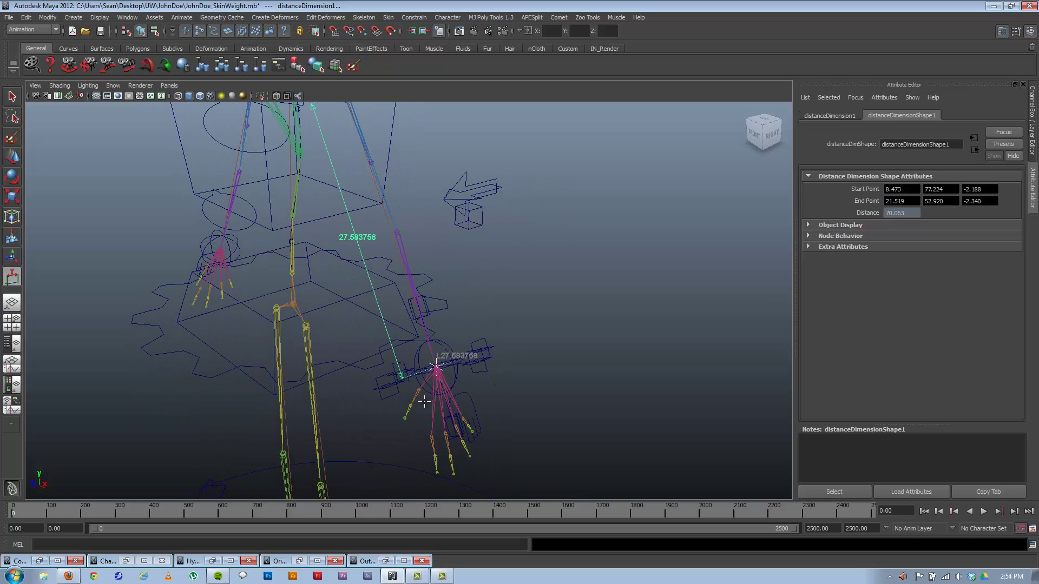
alt+drag(424, 400, 431, 355)
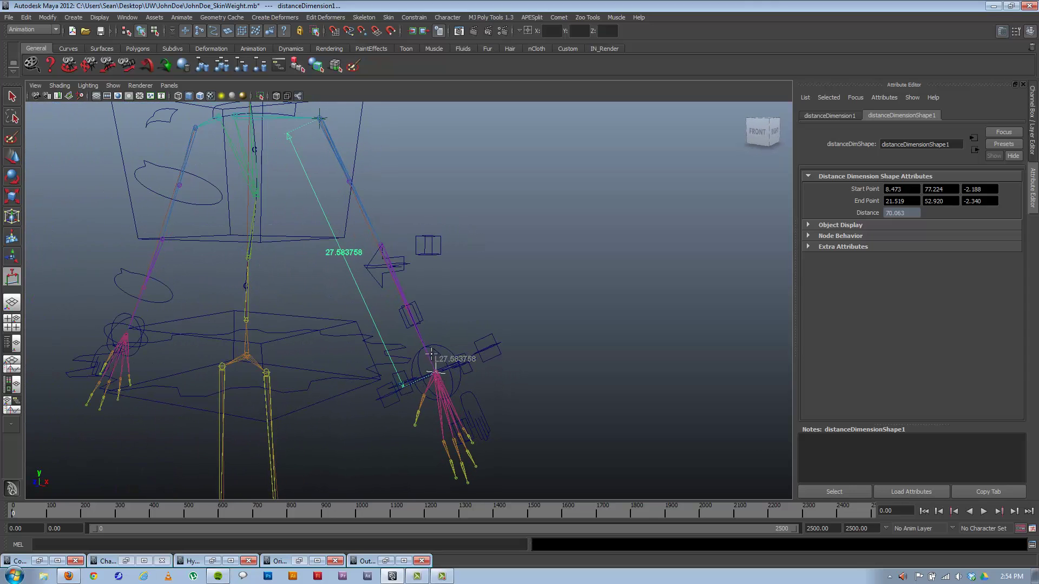
key(ctrl+z)
key(ctrl+z)
key(ctrl+z)
key(ctrl+z)
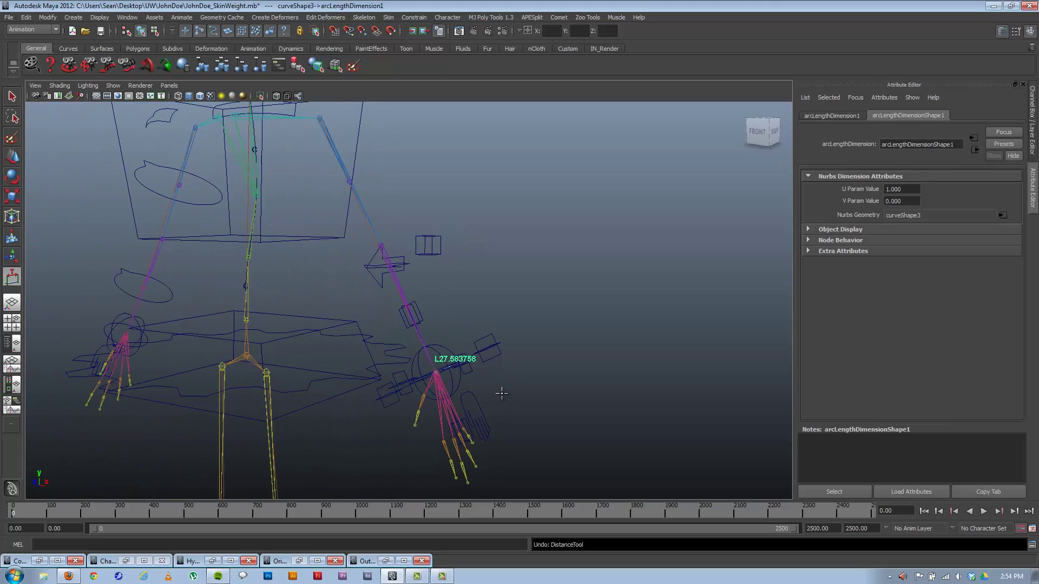
key(ctrl+z)
key(ctrl+z)
Select the left arm curve, curve1, and show its attributes in the Channel Box.
alt+drag(492, 389, 364, 329)
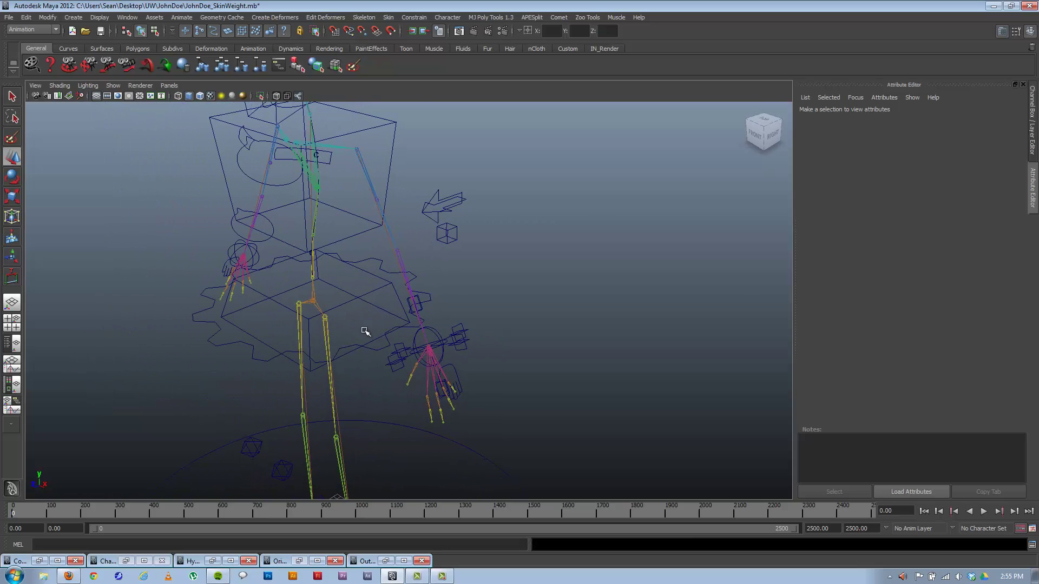
click(120, 542)
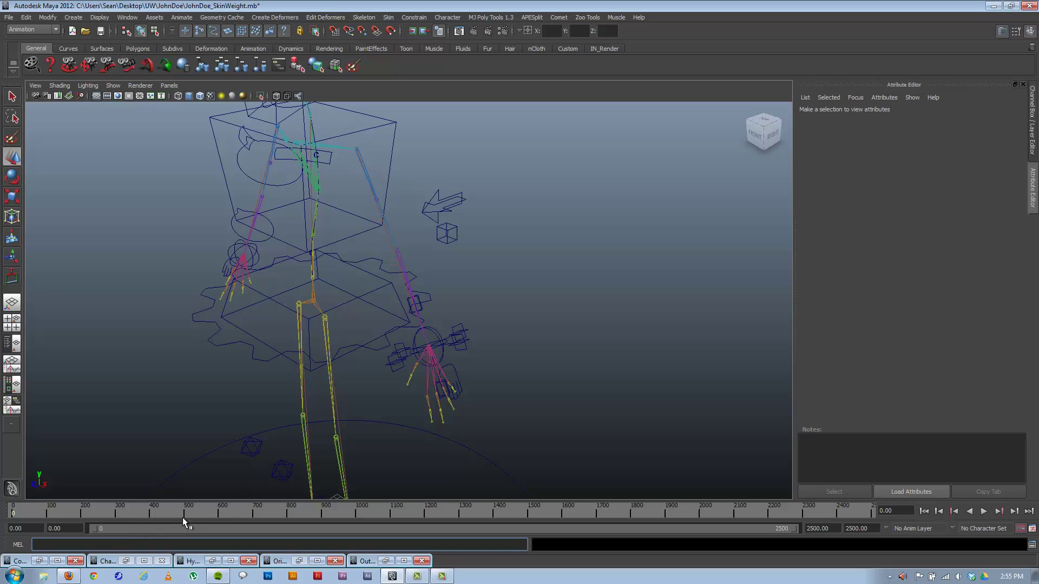
alt+drag(189, 453, 429, 173)
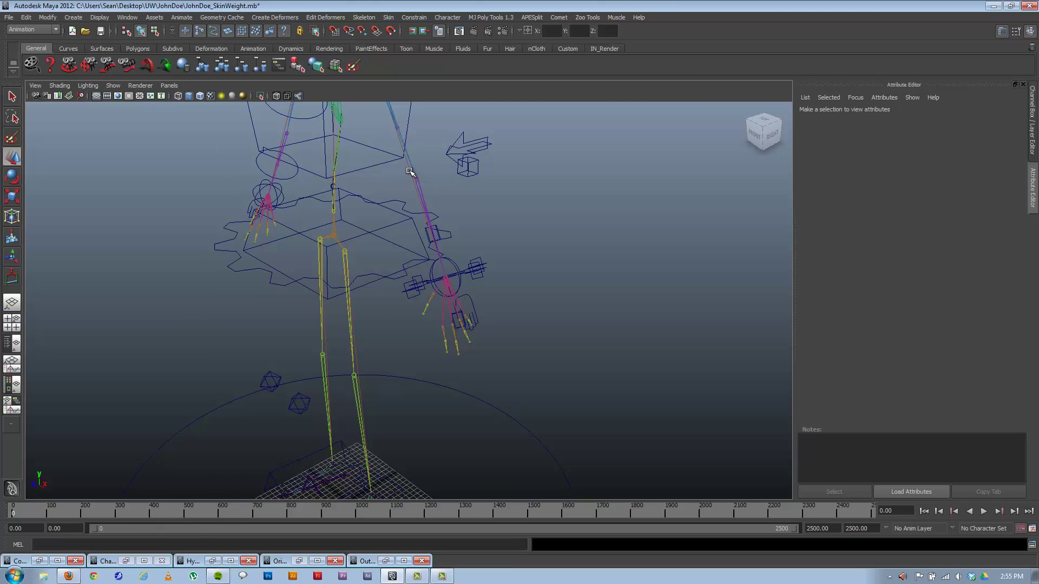
click(416, 174)
alt+drag(351, 223, 232, 102)
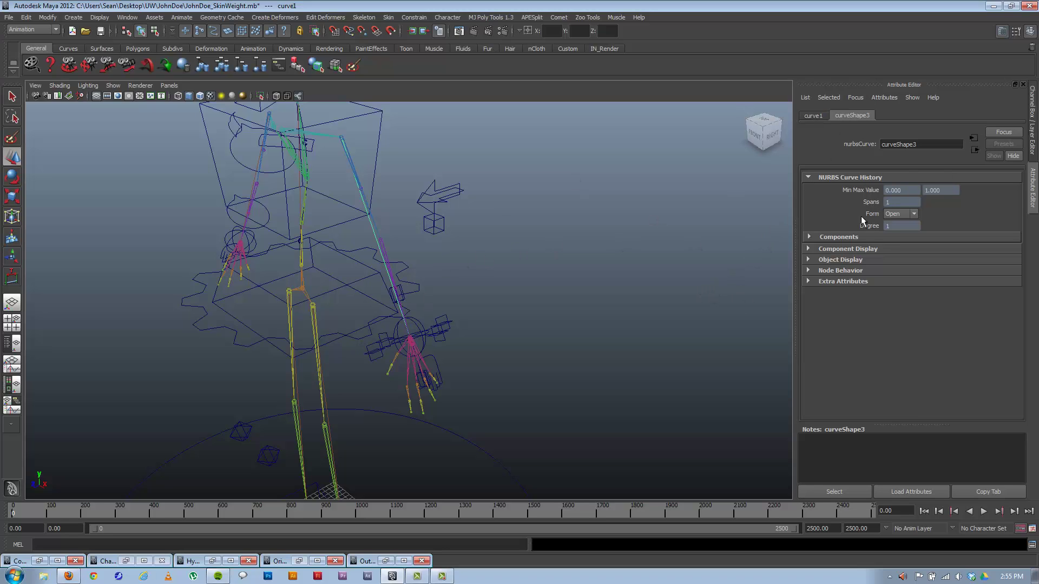
click(1033, 117)
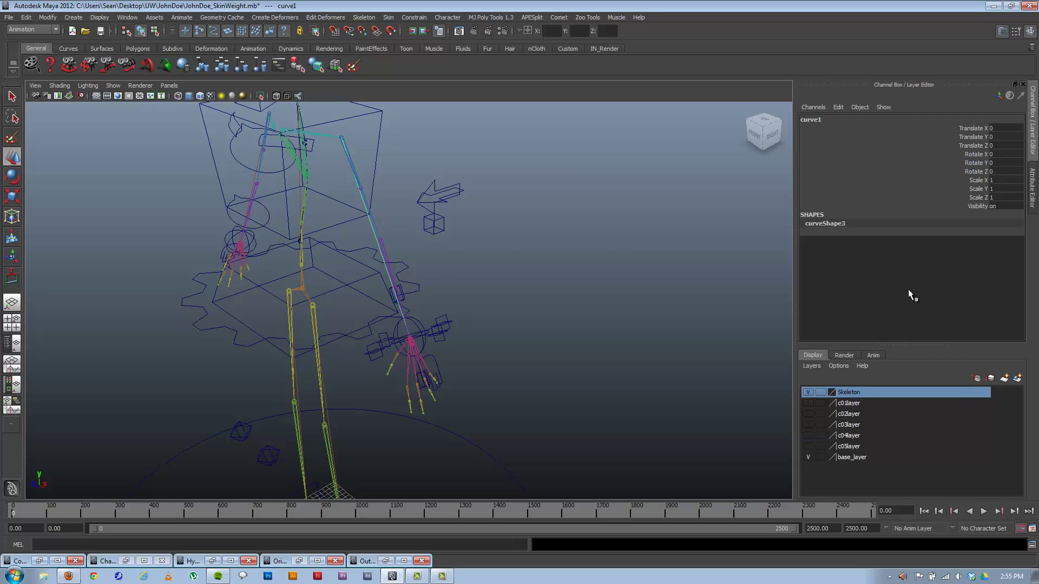
Measure the arm curve's arc length to its end, reading 27.583758.
click(130, 17)
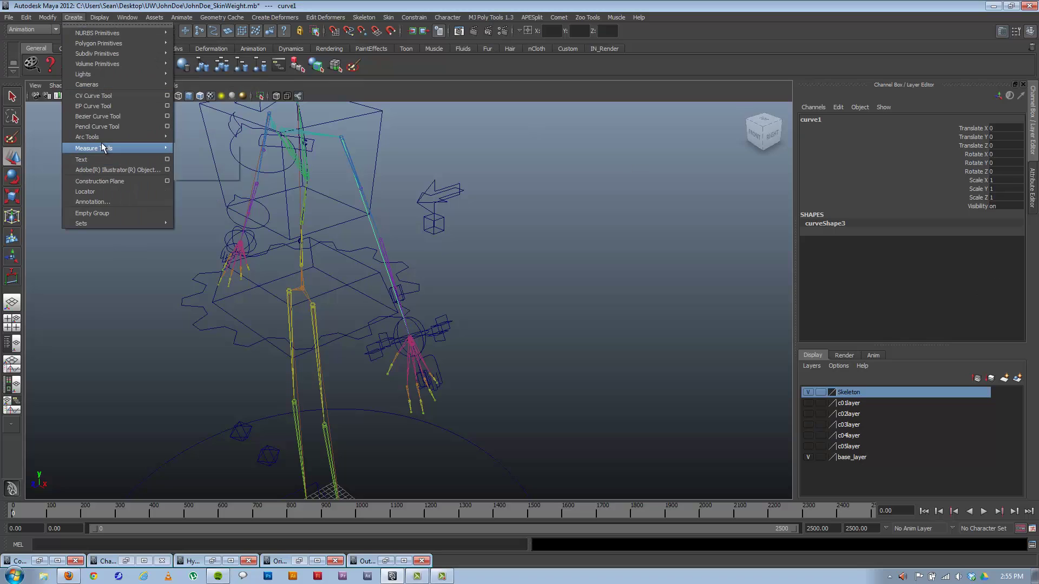
mouse_move(119, 149)
click(206, 174)
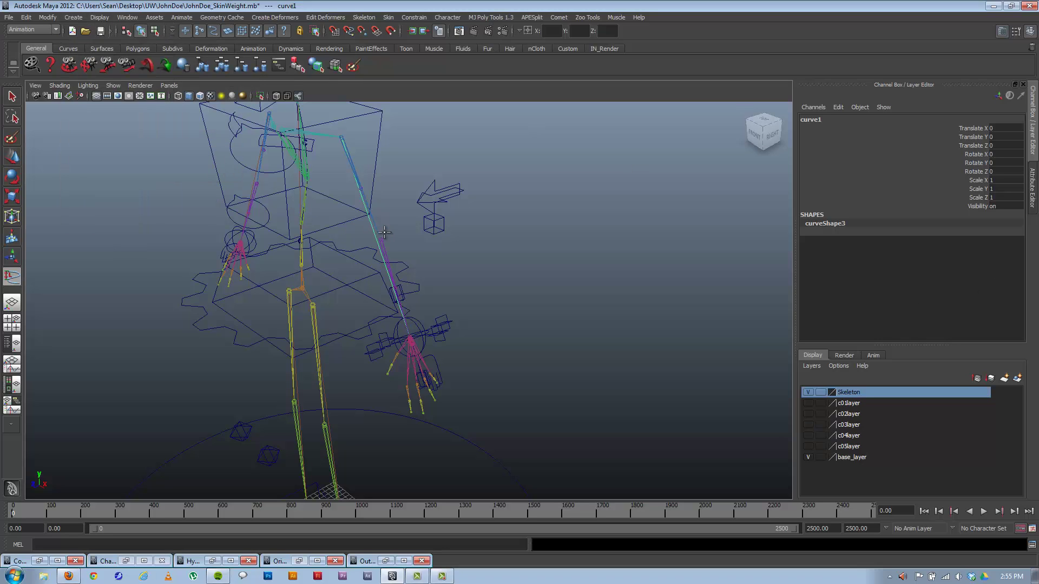
drag(371, 227, 407, 374)
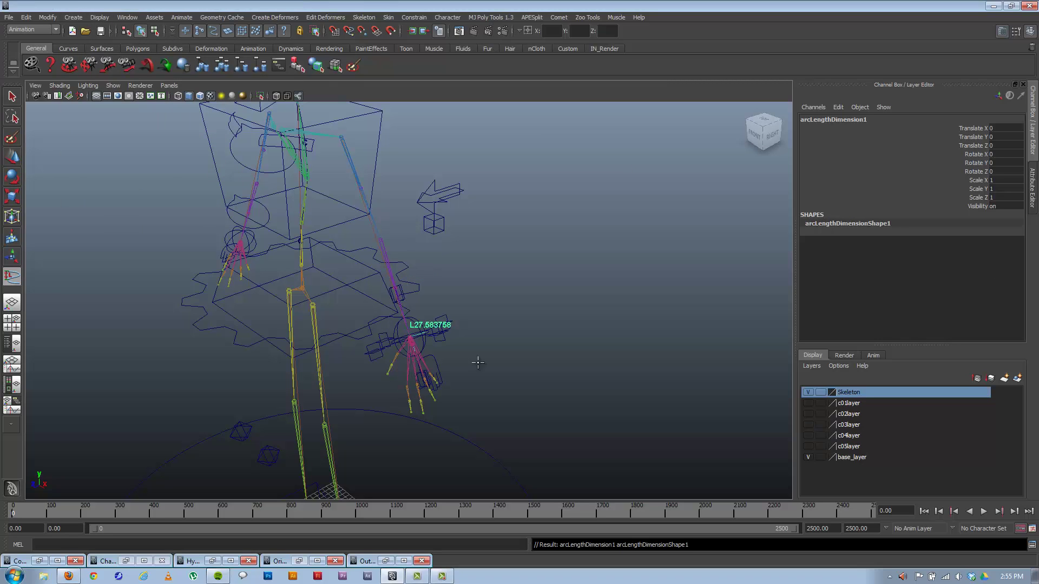
Rename the arc-length dimension's shape node to 'w'.
click(843, 222)
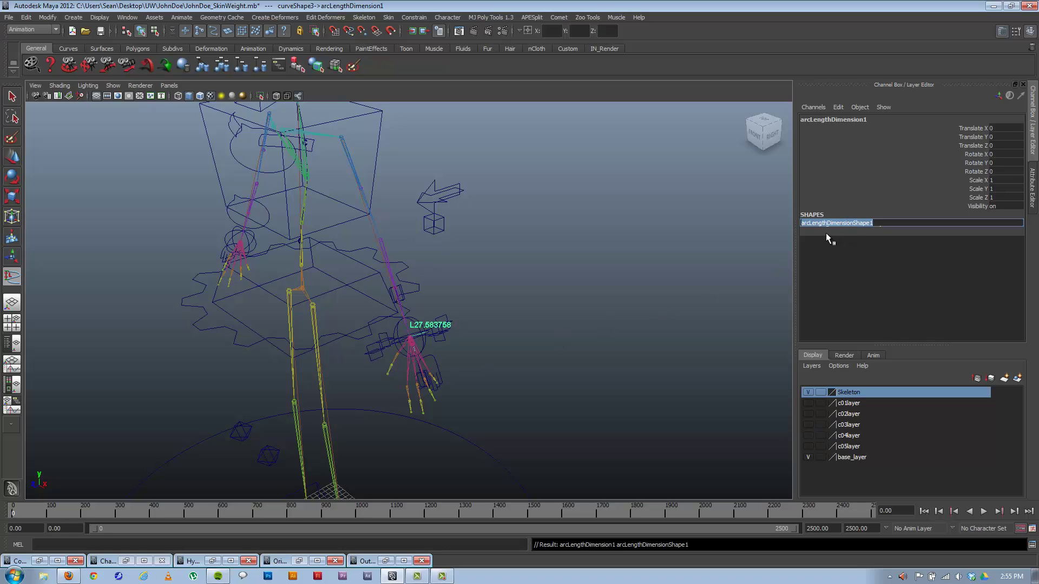
click(826, 233)
double_click(819, 224)
text(w)
key(Return)
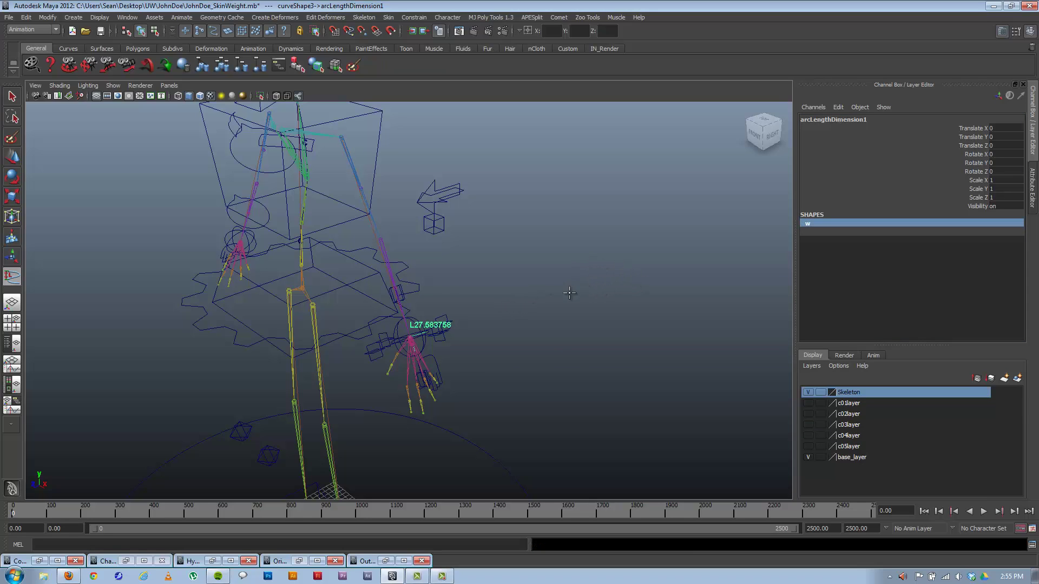
Inspect the dimension's display and transform attributes, then return to the Channel Box.
key(ctrl+a)
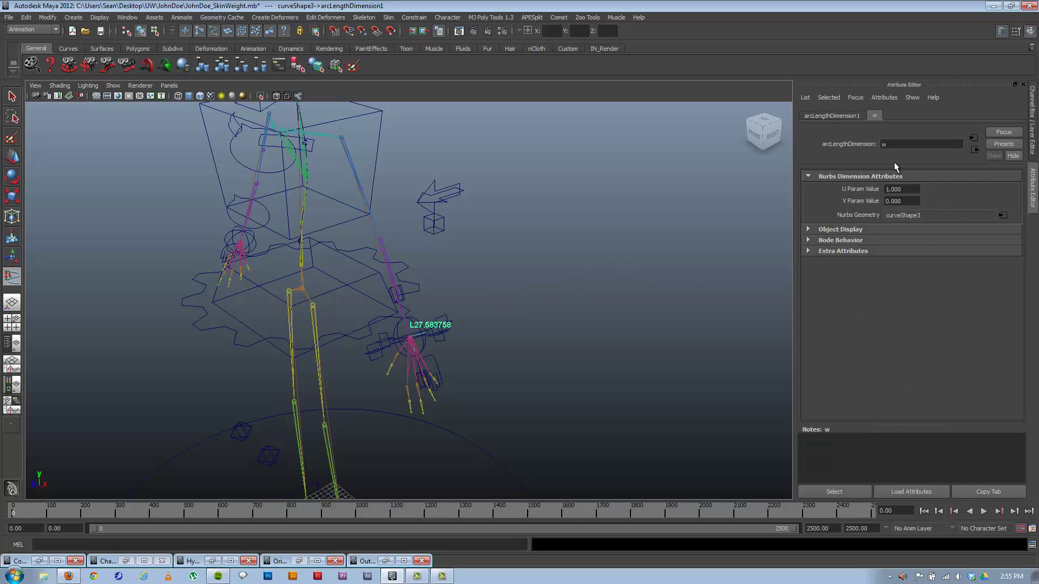
click(809, 231)
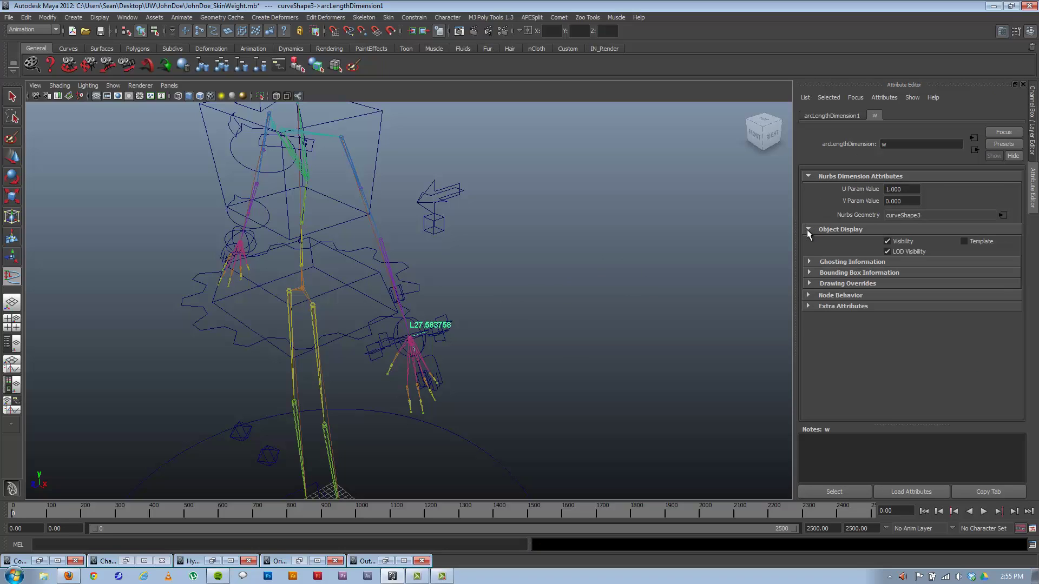
click(821, 116)
click(810, 271)
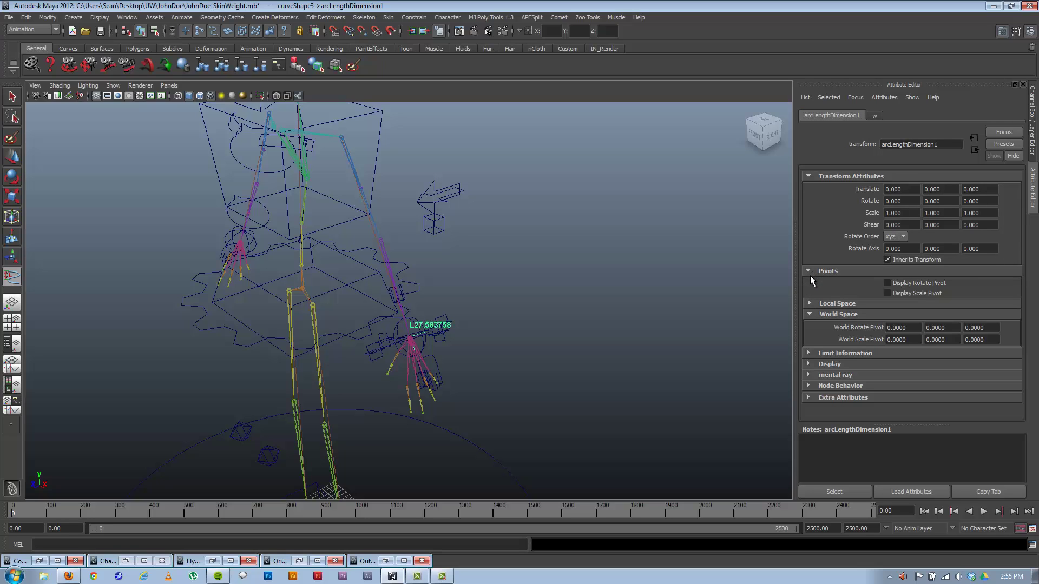
click(807, 271)
click(1032, 105)
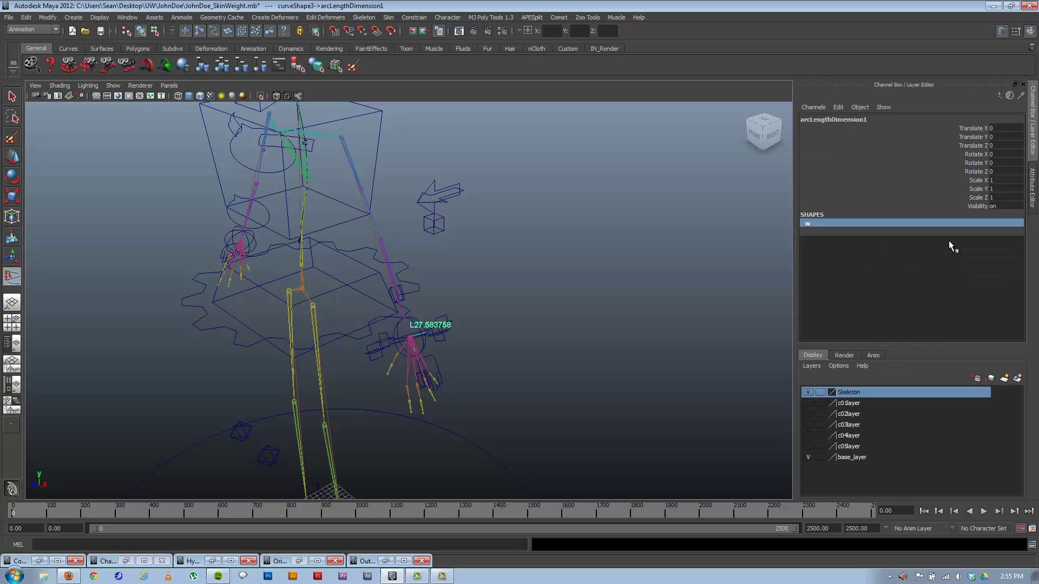
click(12, 156)
Rename curve1 to lf_arm_CRV.
click(427, 331)
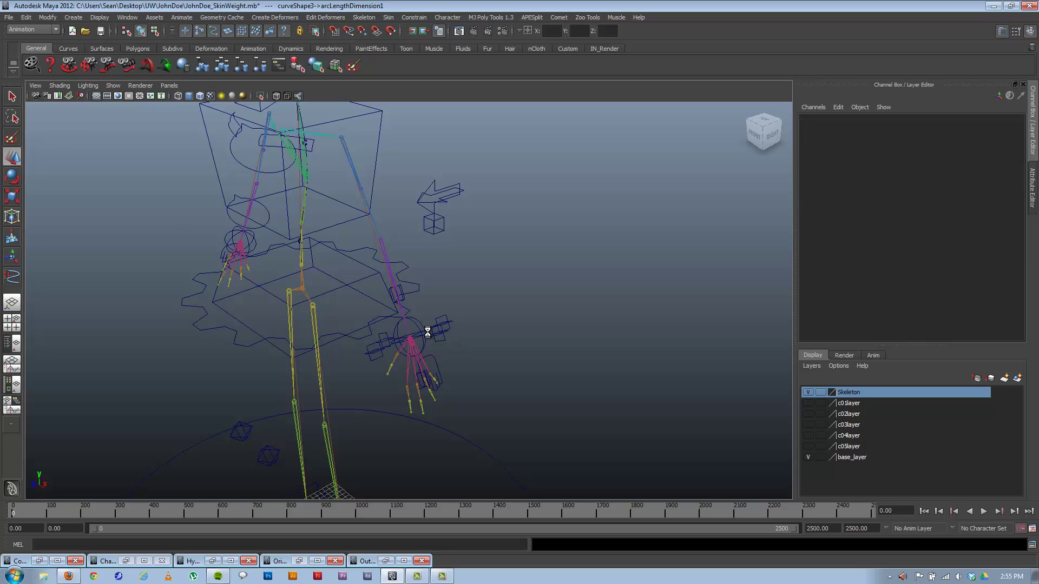
alt+drag(454, 302, 386, 243)
click(386, 242)
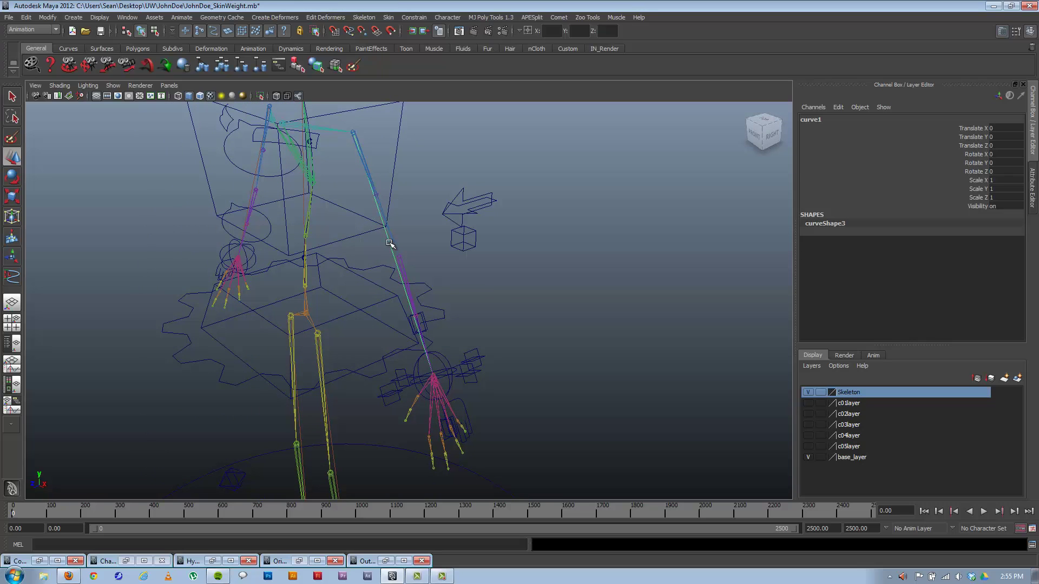
double_click(812, 118)
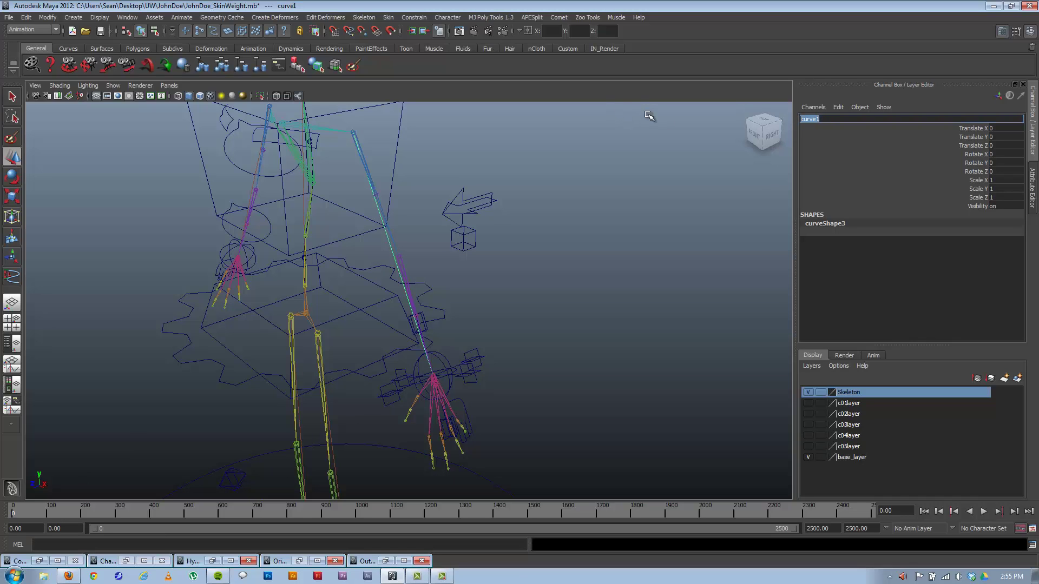
text(lf_arm_CRV)
key(Return)
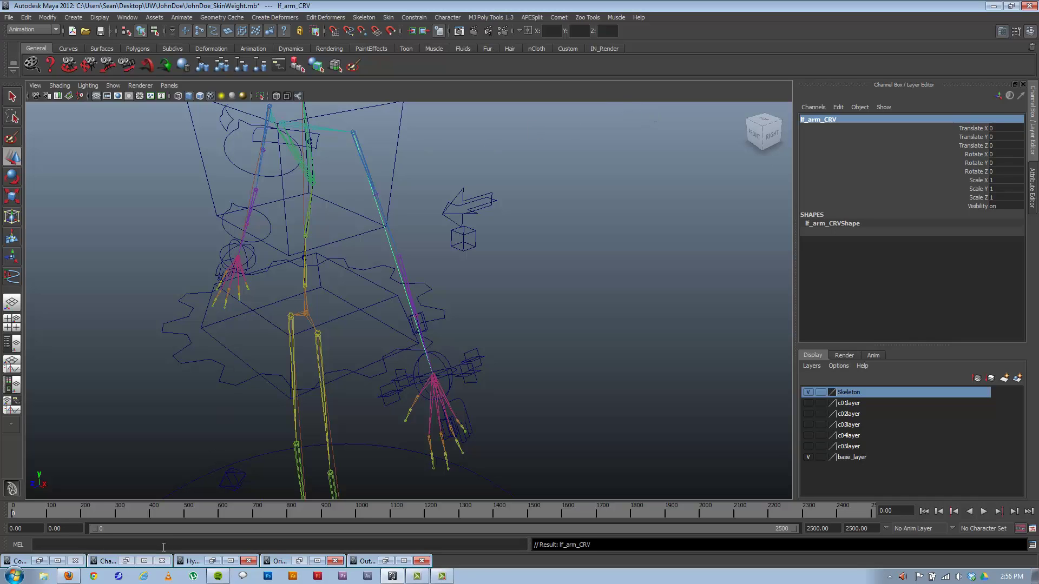
Restore the channel and layer panel and reselect lf_arm_CRV.
click(164, 547)
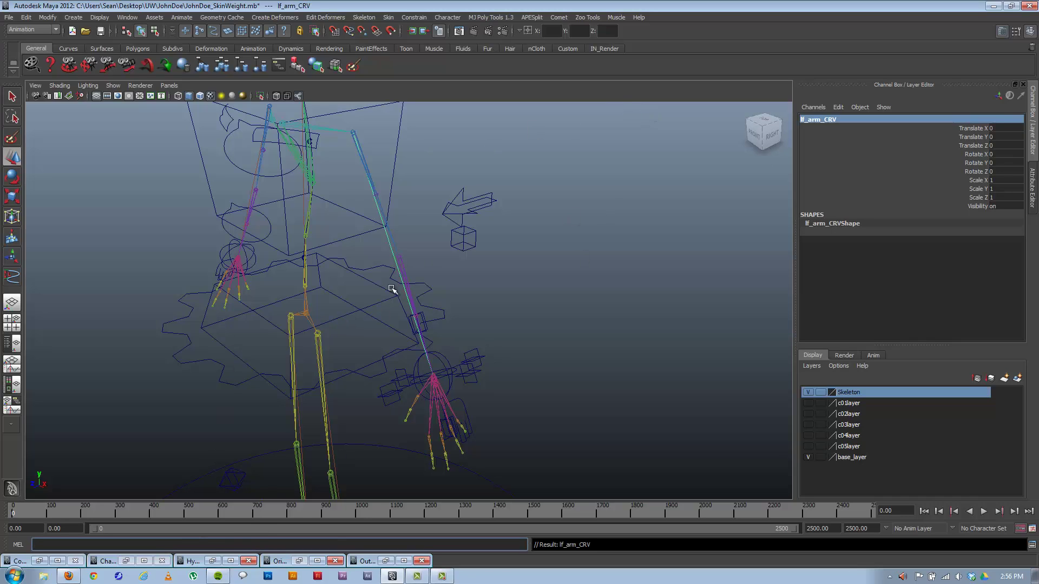
click(126, 561)
click(568, 371)
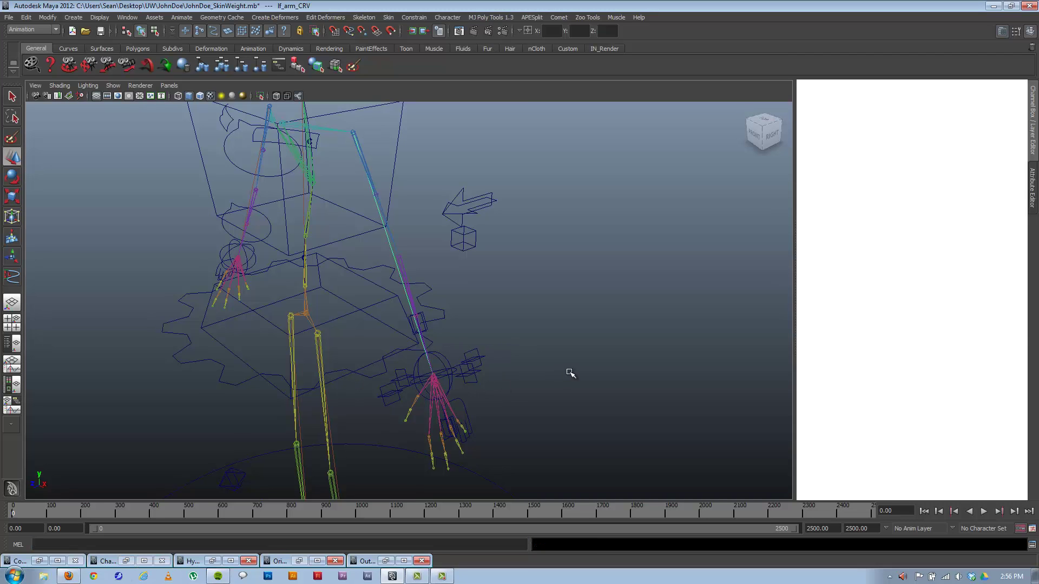
alt+drag(584, 350, 579, 346)
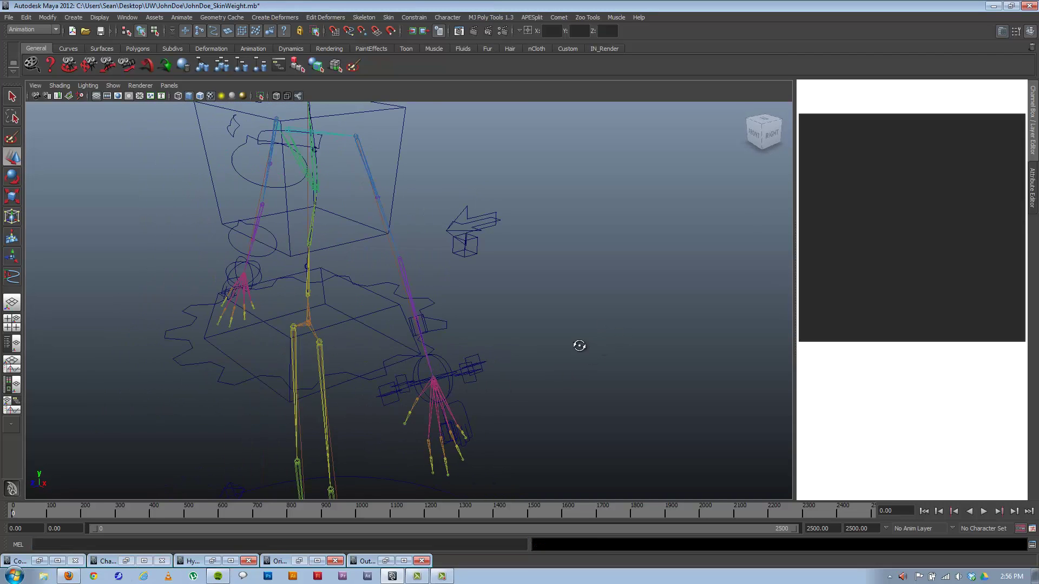
click(1033, 138)
click(1034, 142)
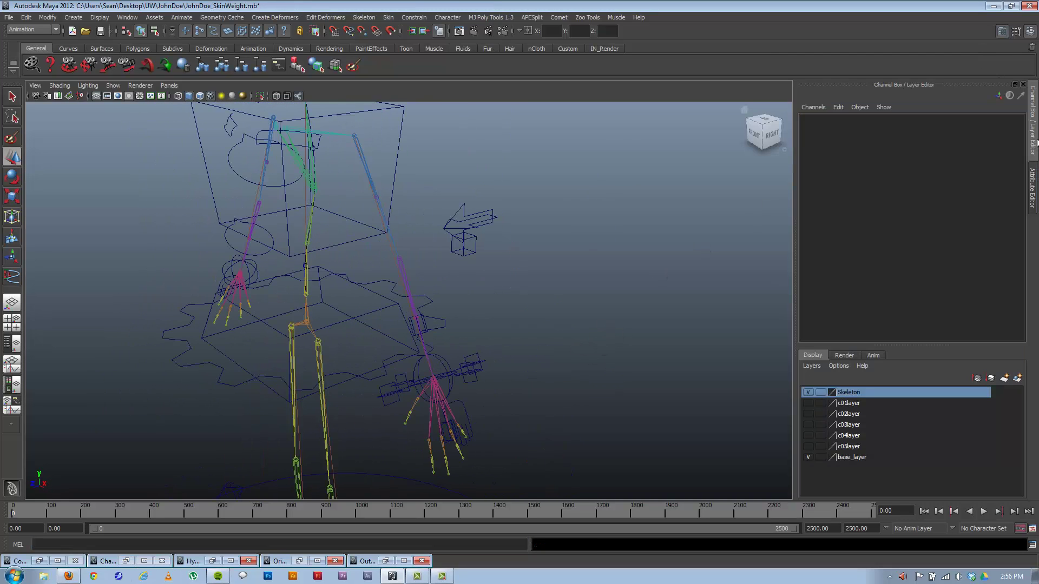
click(57, 547)
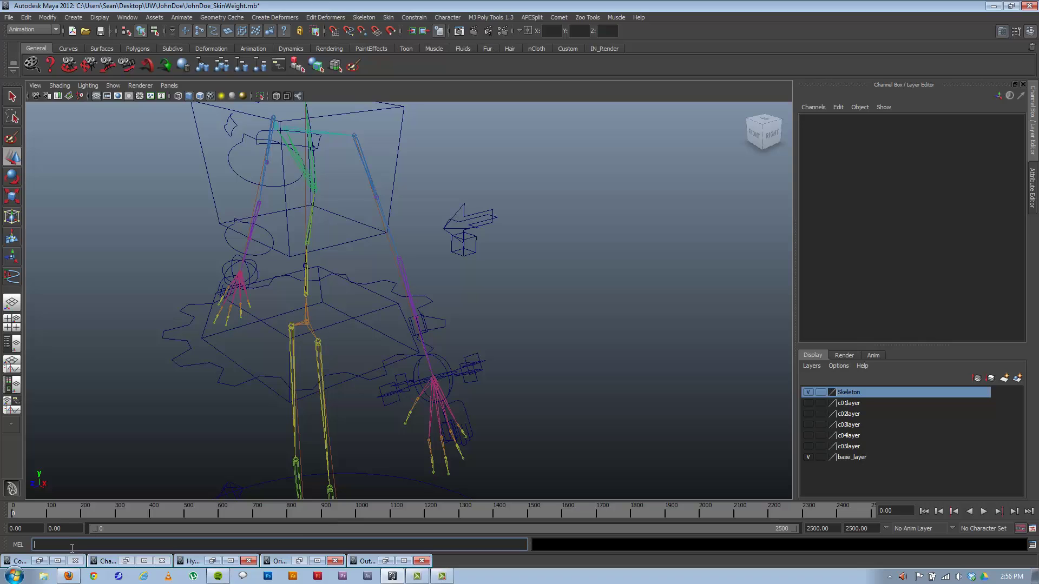
click(395, 251)
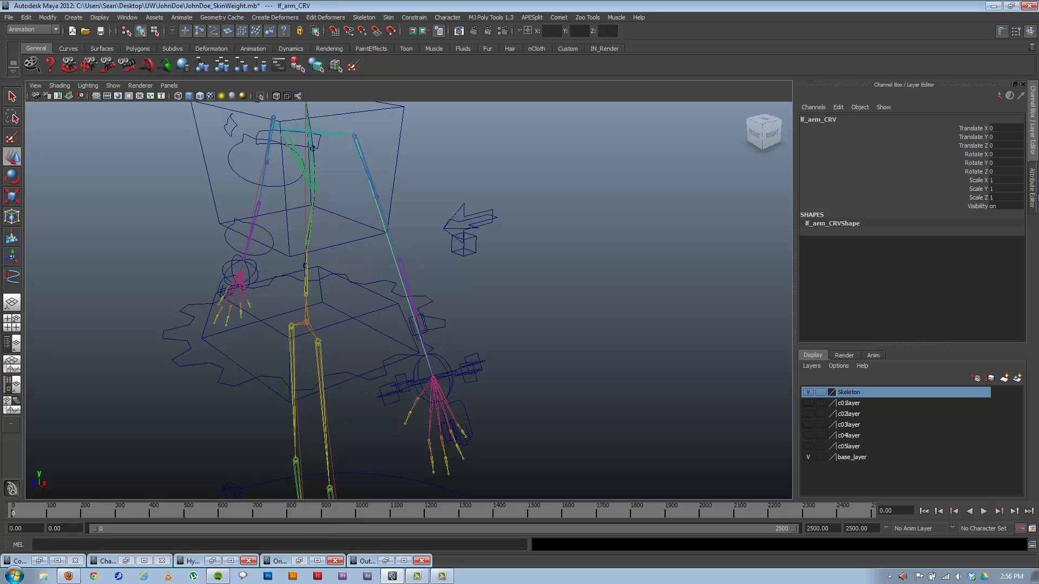
Try running an arcLen command on lf_arm_CRV, then undo it.
click(91, 544)
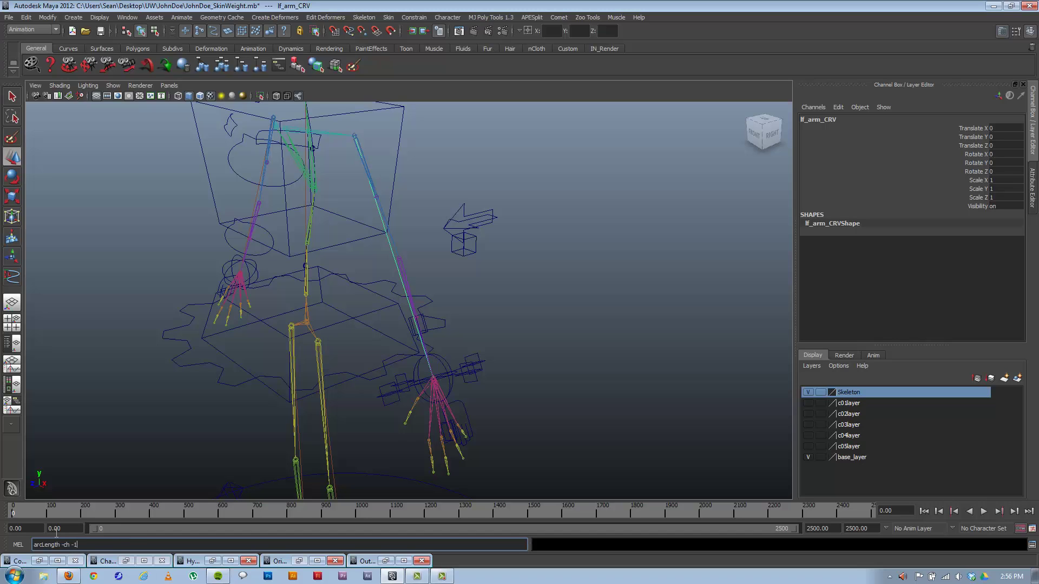
key(Return)
key(Return)
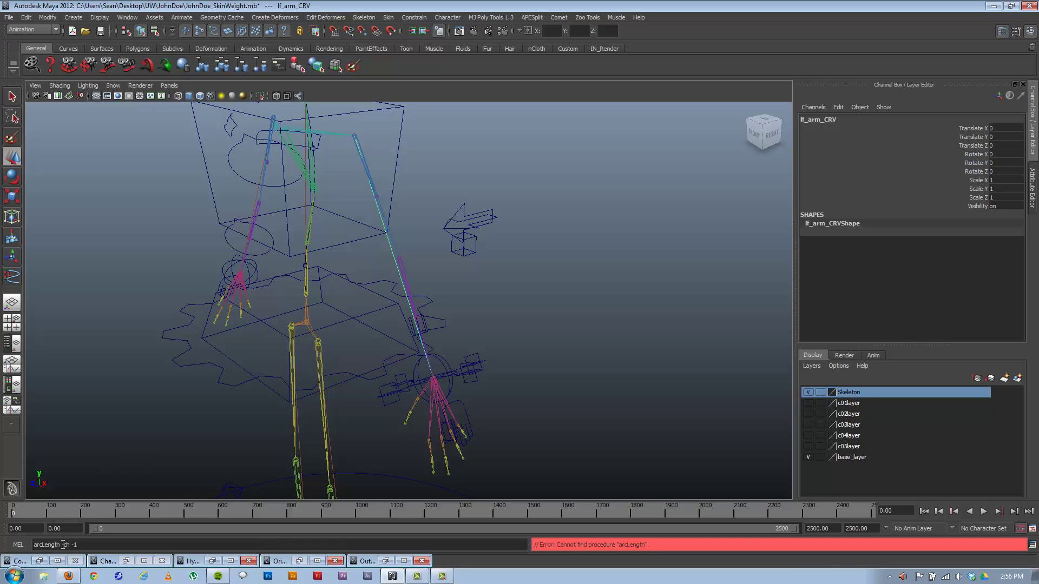
click(58, 545)
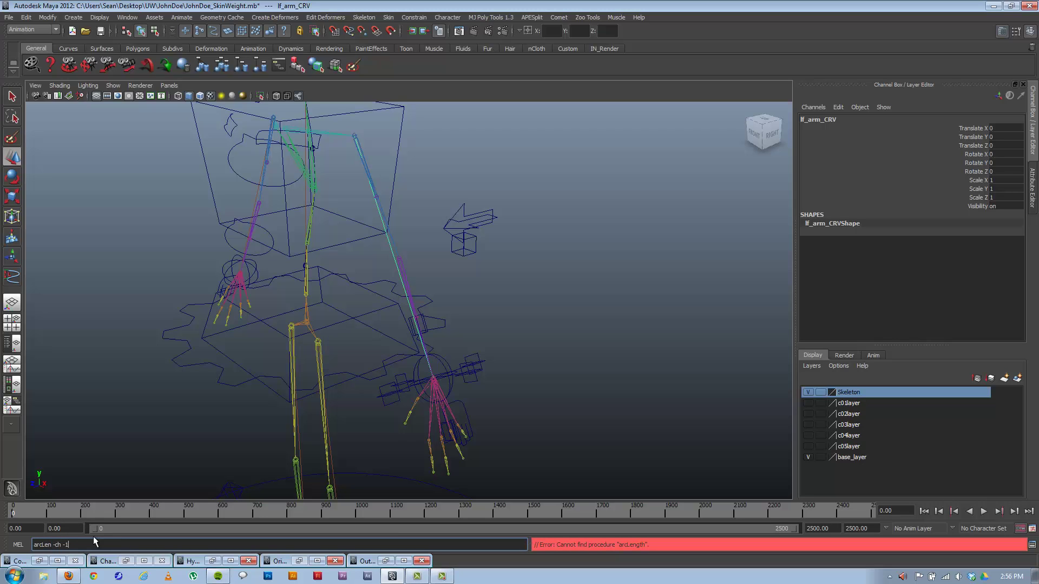
key(Return)
text(g)
key(End)
text(1)
key(Return)
key(ctrl+z)
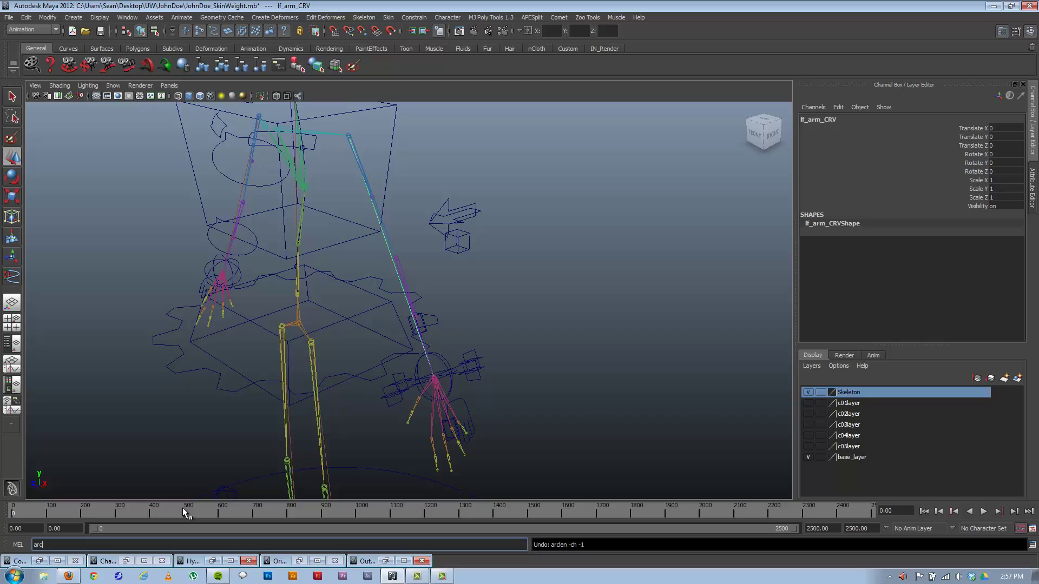
Run arcLen with the -ch flag to create curveInfo1 for lf_arm_CRV.
text(arcLen)
text(-ch -1)
drag(69, 544, 19, 540)
key(Return)
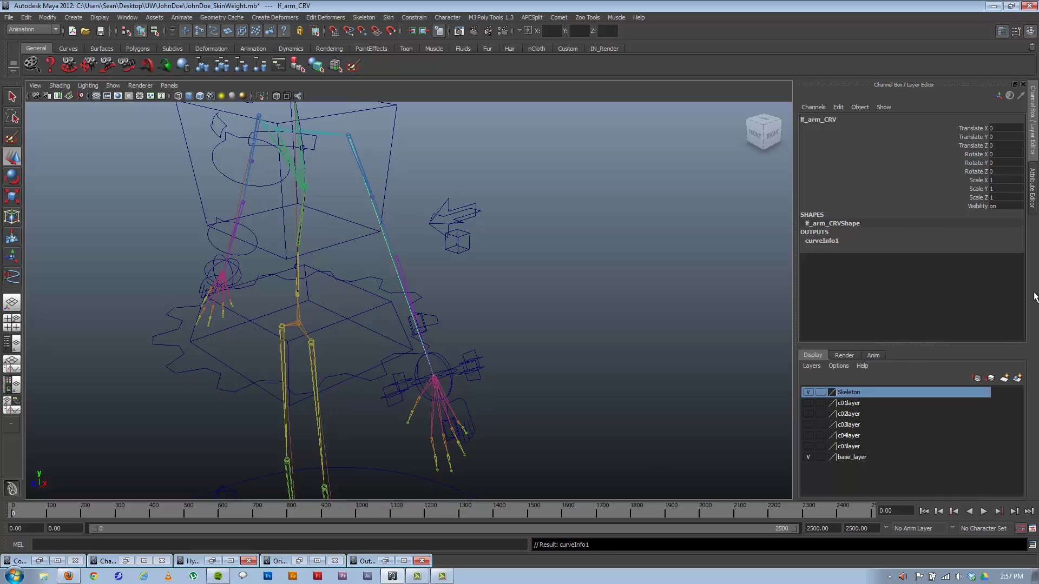
Rename the curveInfo1 output node to lf_arm_curveInfo.
click(822, 241)
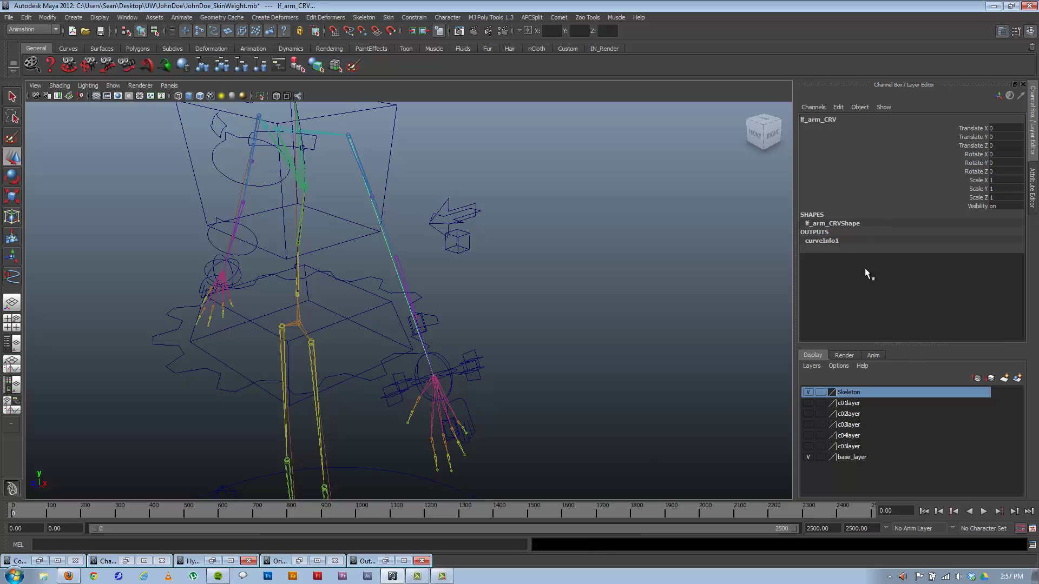
double_click(808, 241)
click(834, 241)
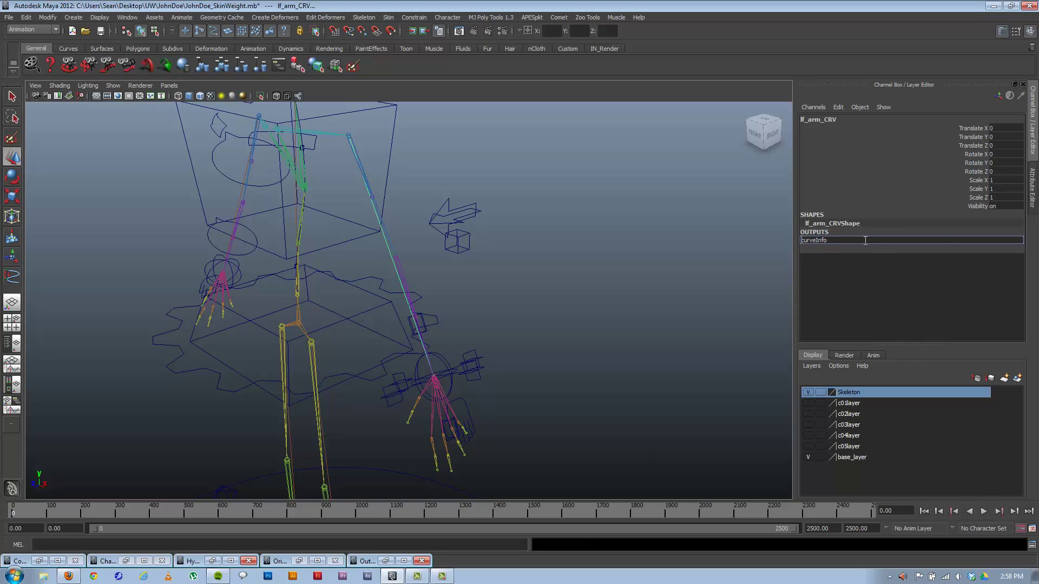
key(Home)
text(lf_arm_)
key(Return)
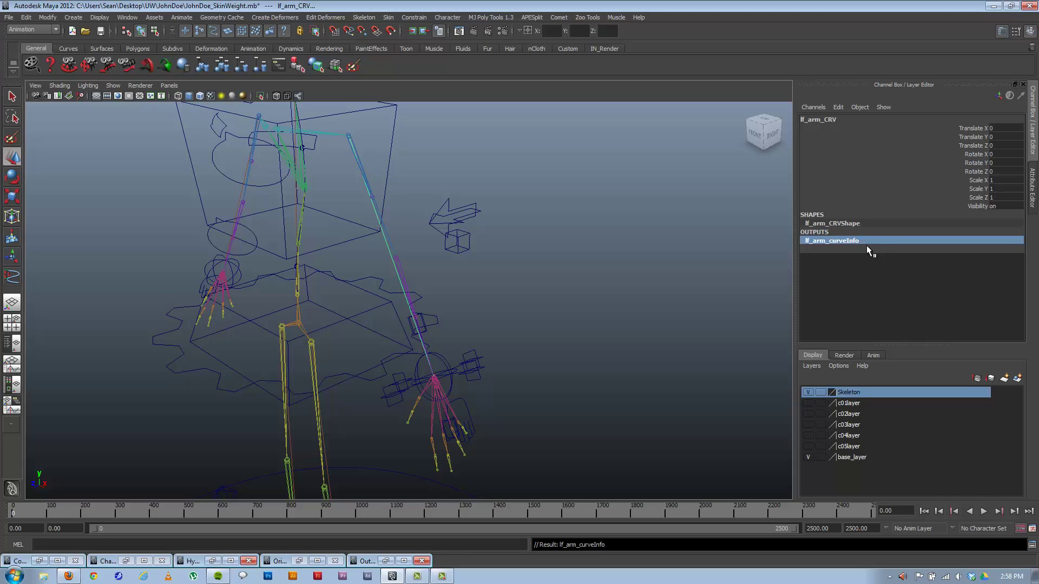
double_click(829, 240)
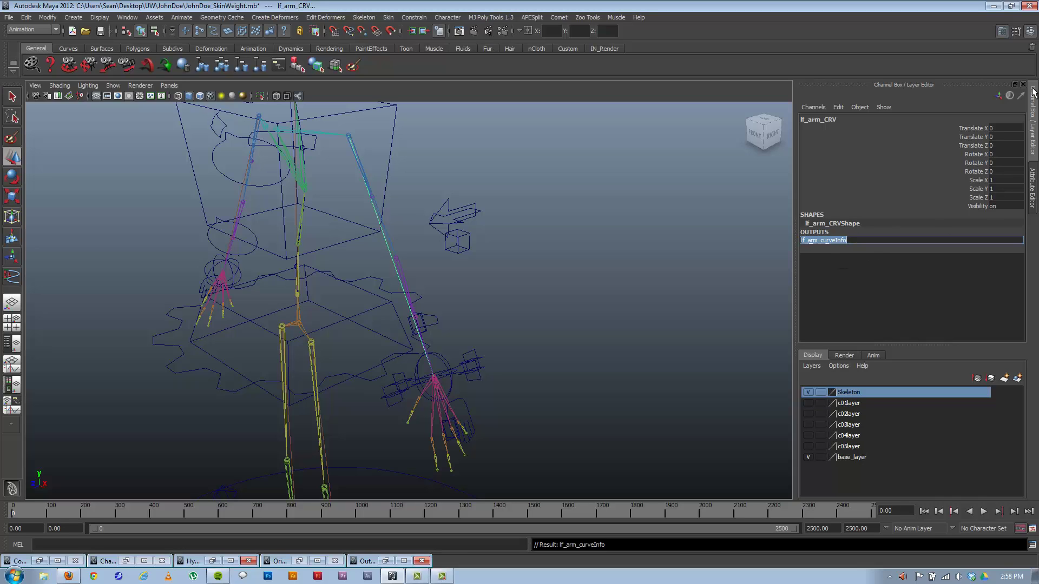
Show lf_arm_curveInfo in the Attribute Editor, reading Arc Length 27.584.
click(1033, 119)
click(1033, 192)
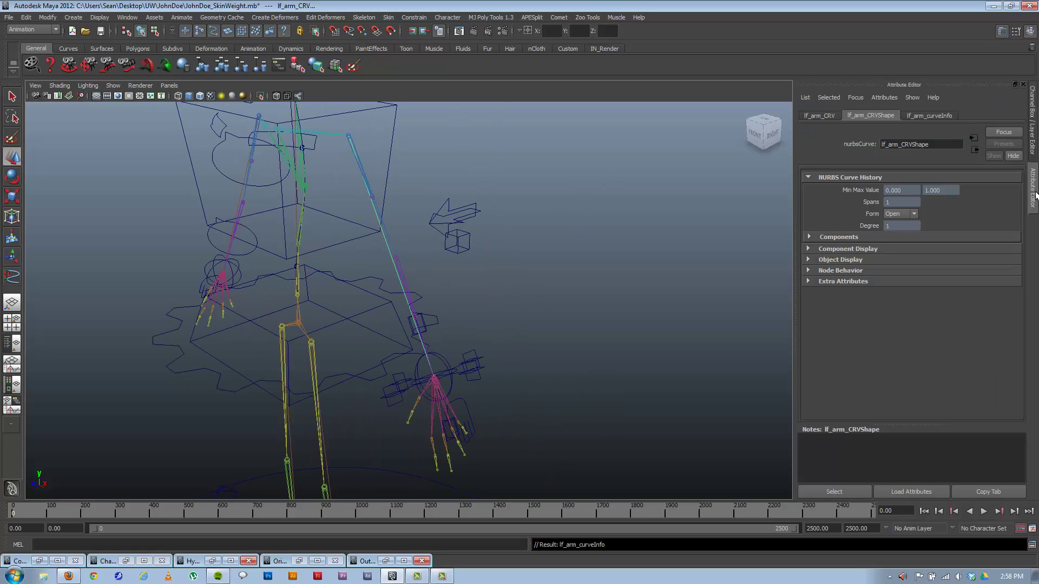
click(943, 115)
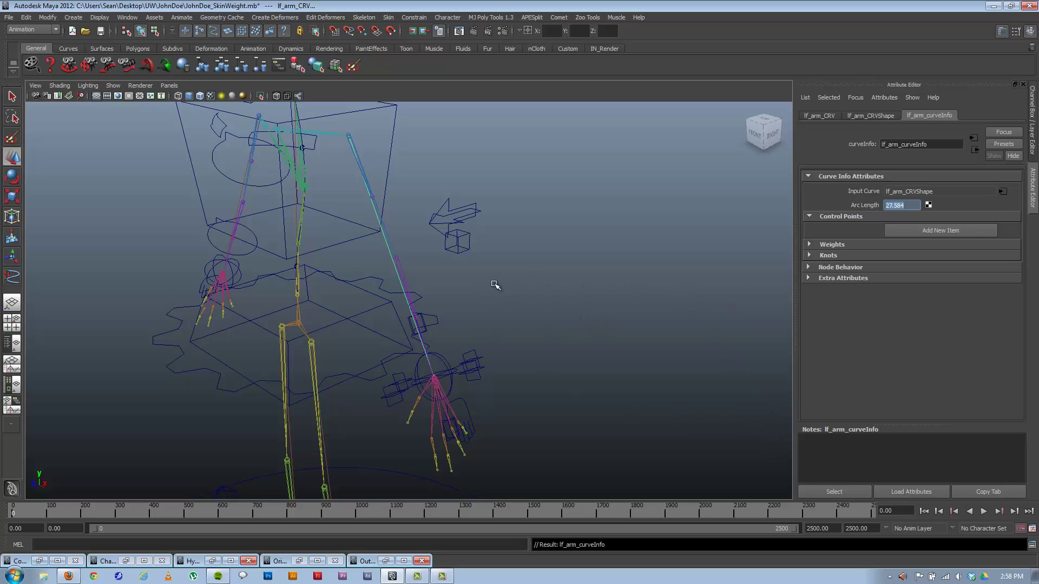
mouse_move(494, 284)
alt+mouse_down()
mouse_move(480, 290)
mouse_move(511, 294)
alt+mouse_up()
alt+drag(425, 284, 360, 258)
alt+middle_drag(390, 234, 404, 249)
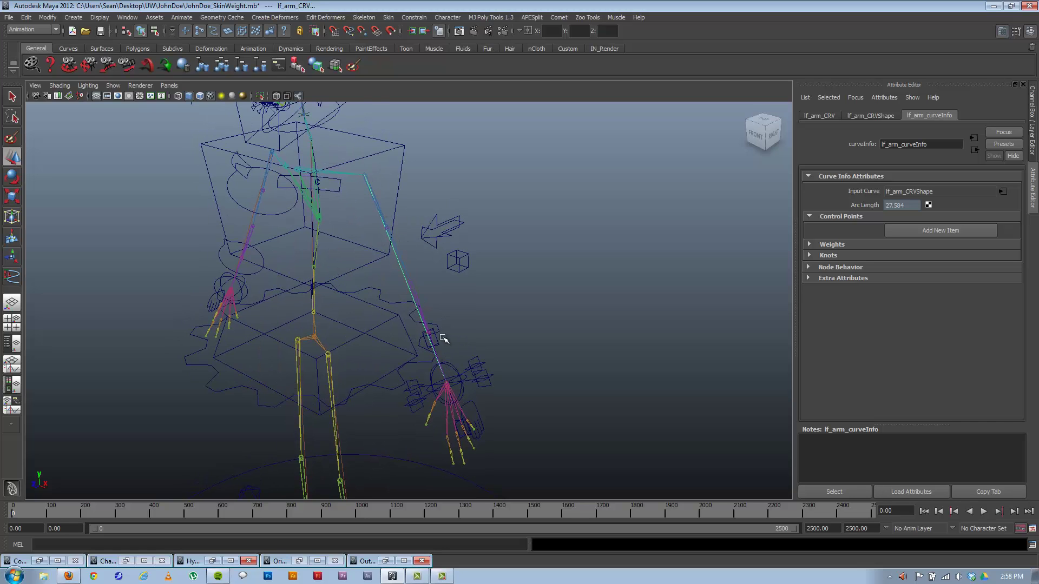
alt+drag(444, 338, 399, 146)
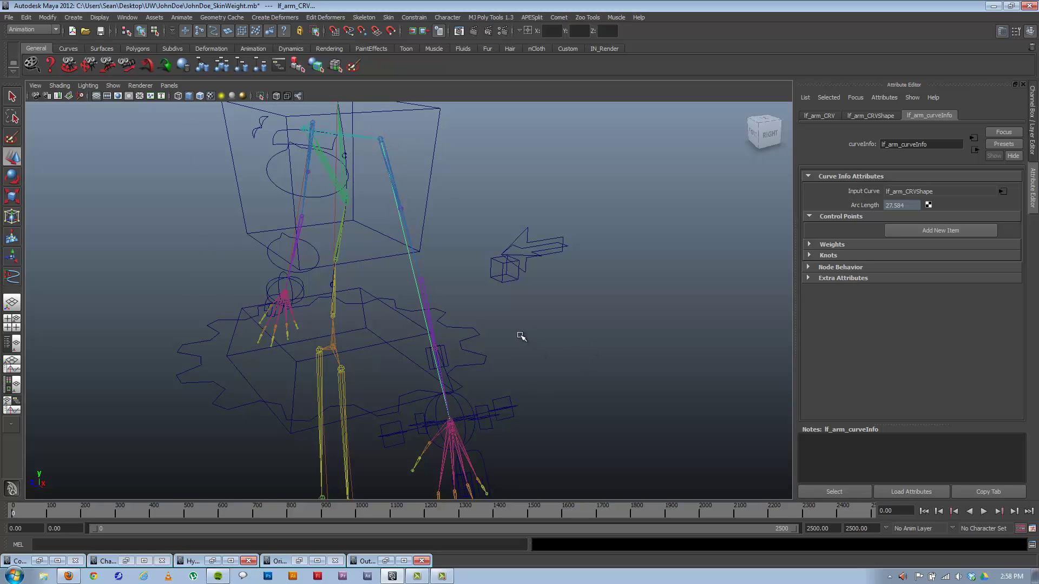
alt+drag(521, 336, 547, 304)
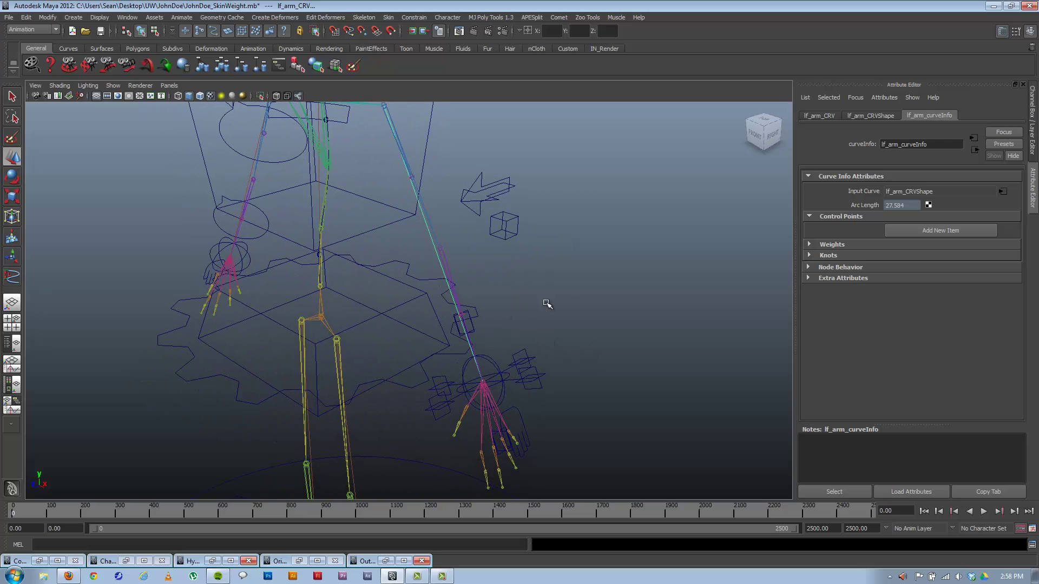
click(547, 305)
click(12, 276)
alt+middle_drag(398, 219, 398, 279)
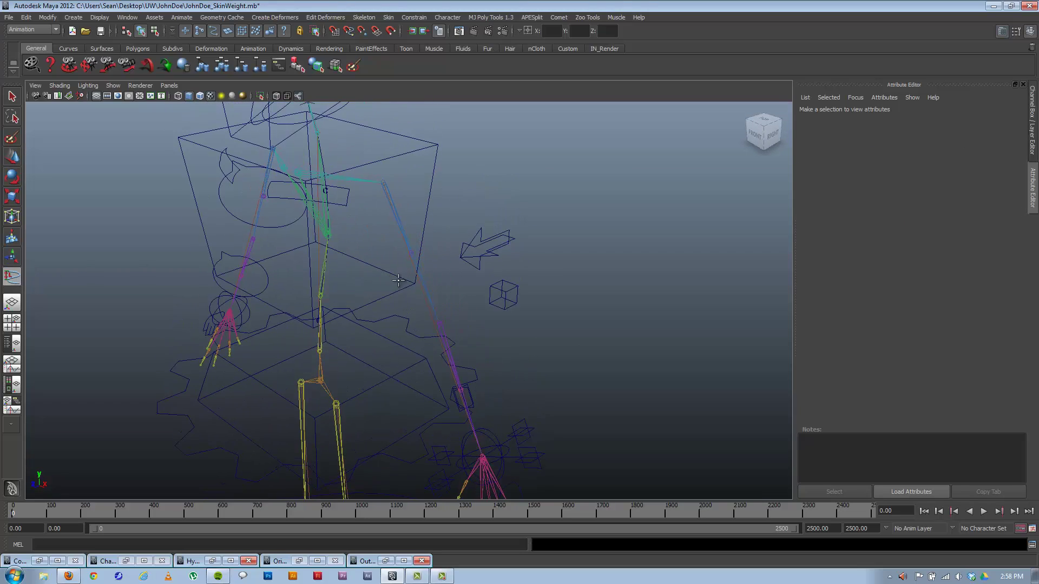
alt+drag(398, 279, 406, 280)
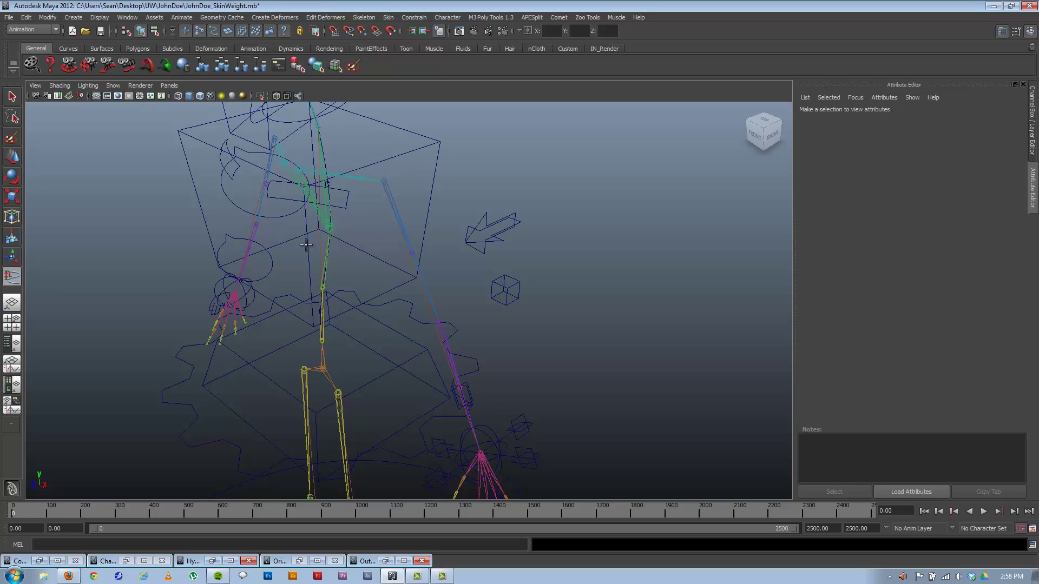
Draw a CV curve snapped to the shoulder, elbow and wrist joints.
click(74, 17)
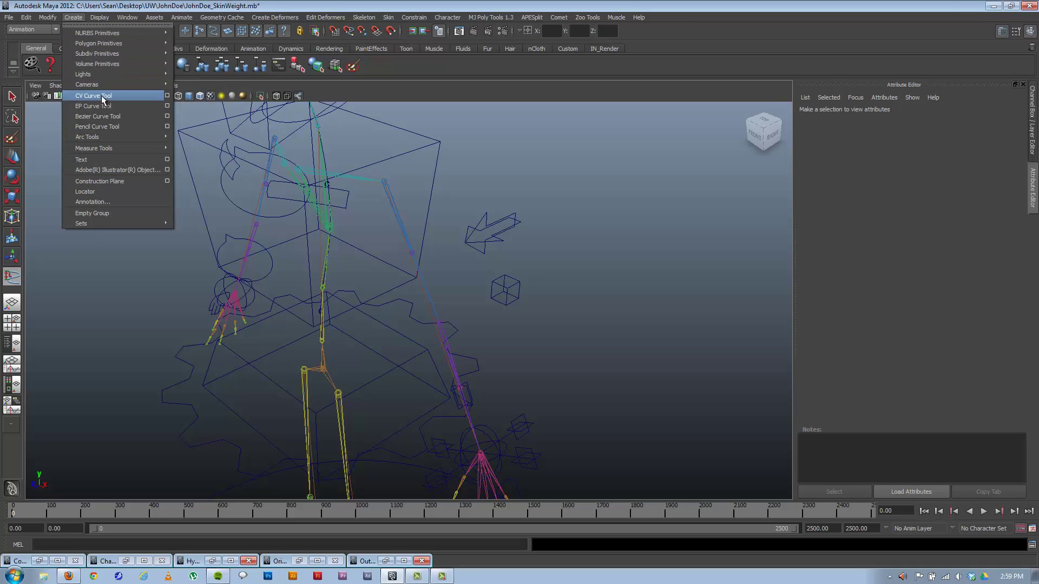
click(98, 96)
key(v)
click(384, 181)
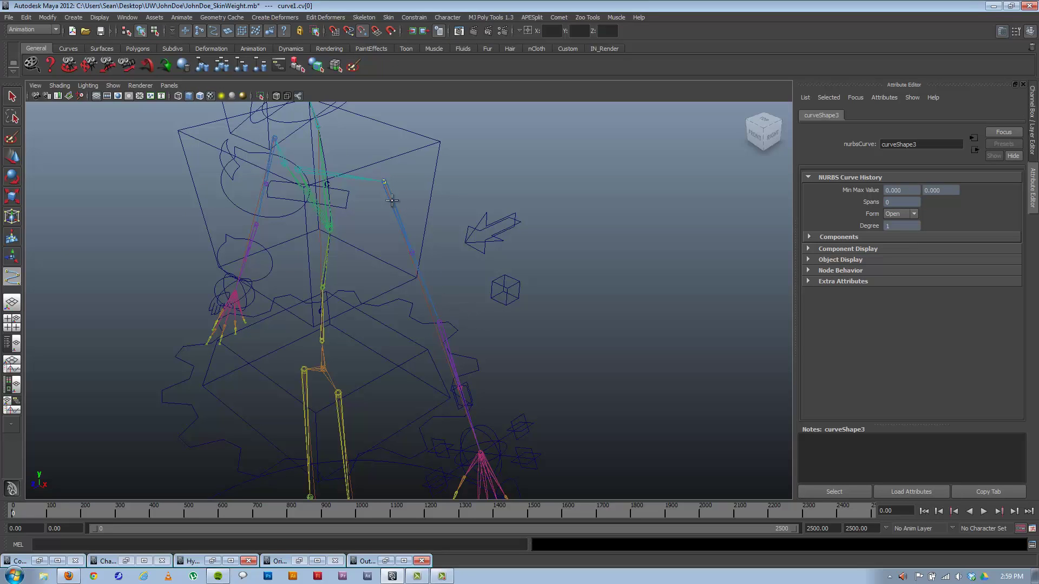
click(438, 322)
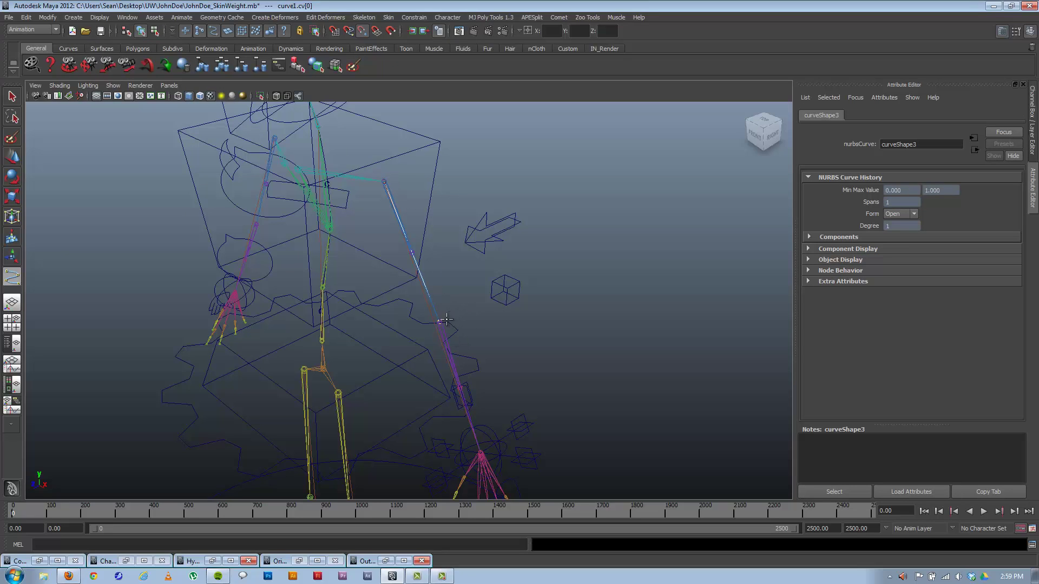
click(479, 452)
alt+drag(486, 363, 519, 351)
key(Return)
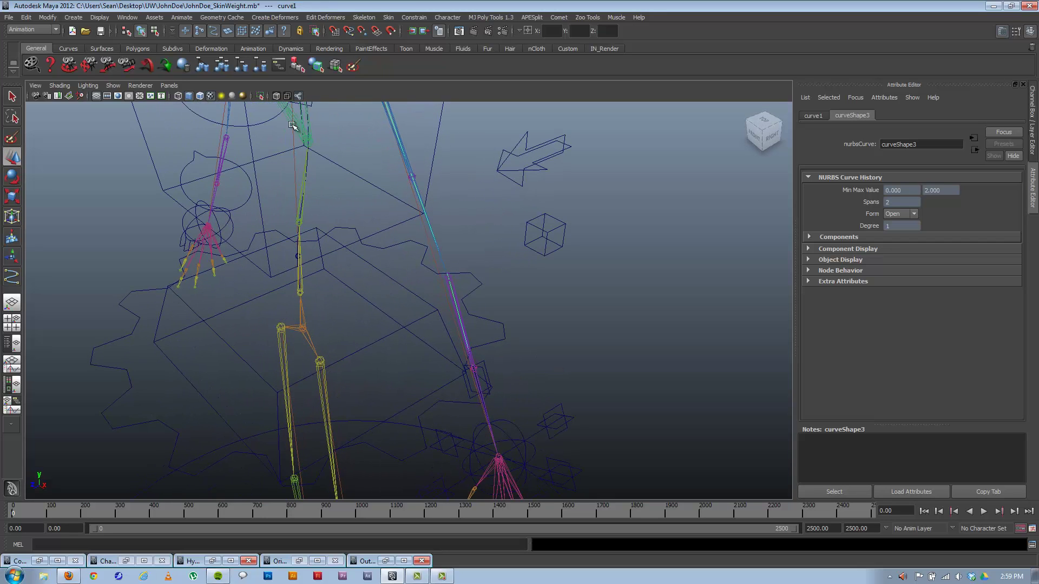
Measure the new curve's arc length as 27.611592 and open Notepad.
click(74, 18)
mouse_move(112, 149)
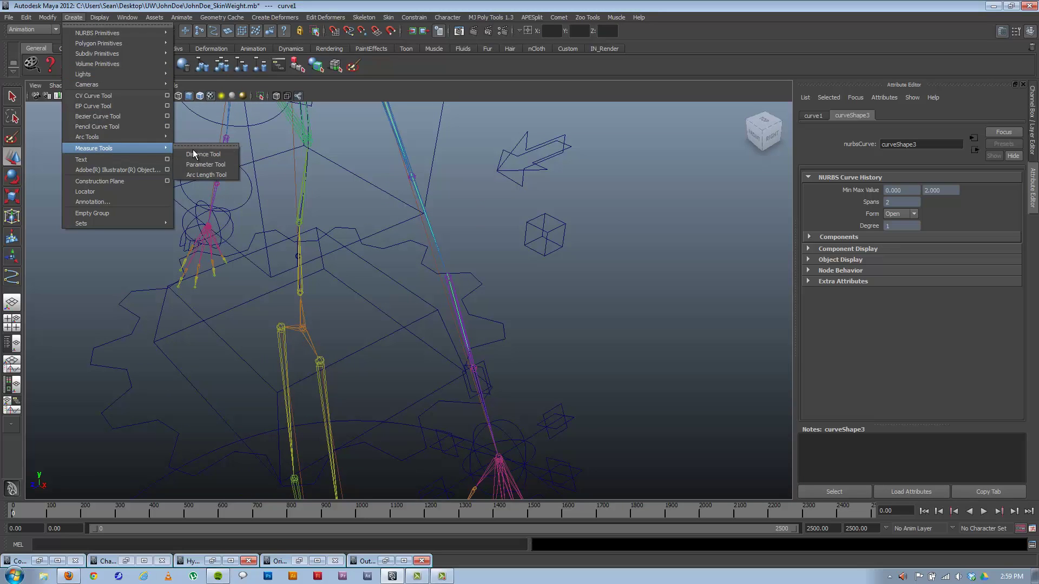
click(200, 175)
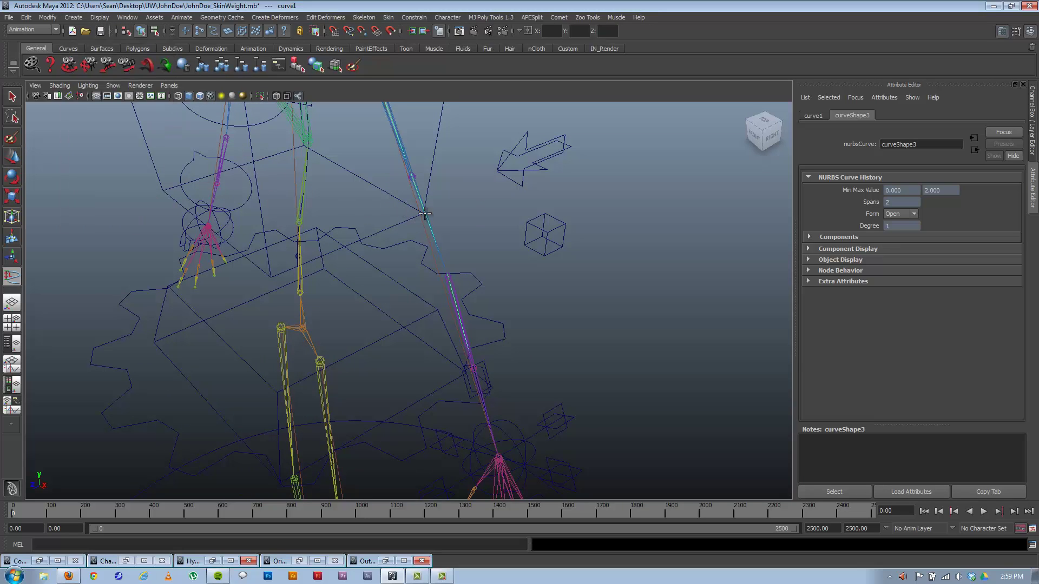
drag(425, 213, 547, 529)
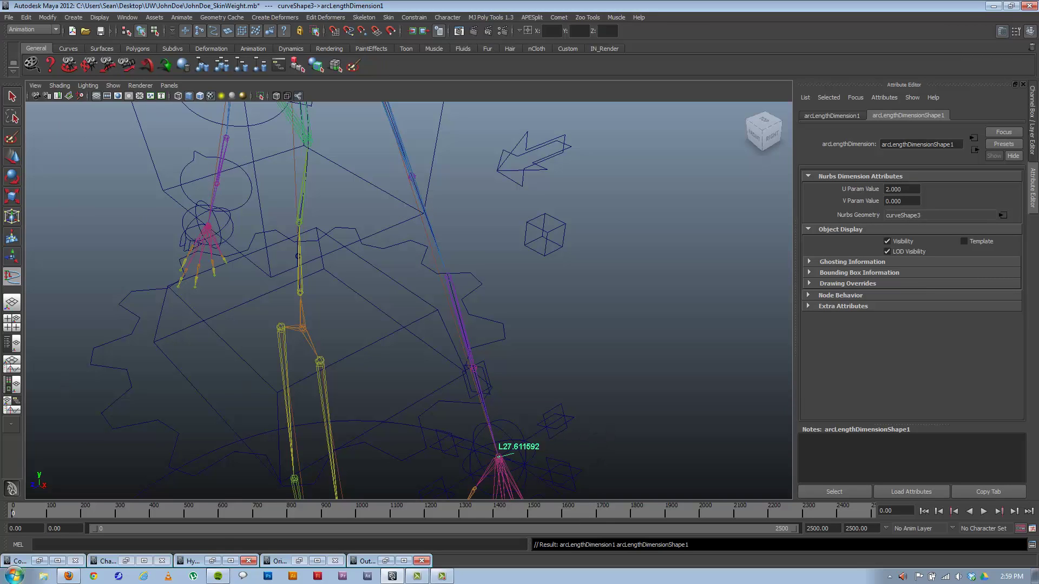
click(15, 575)
click(43, 286)
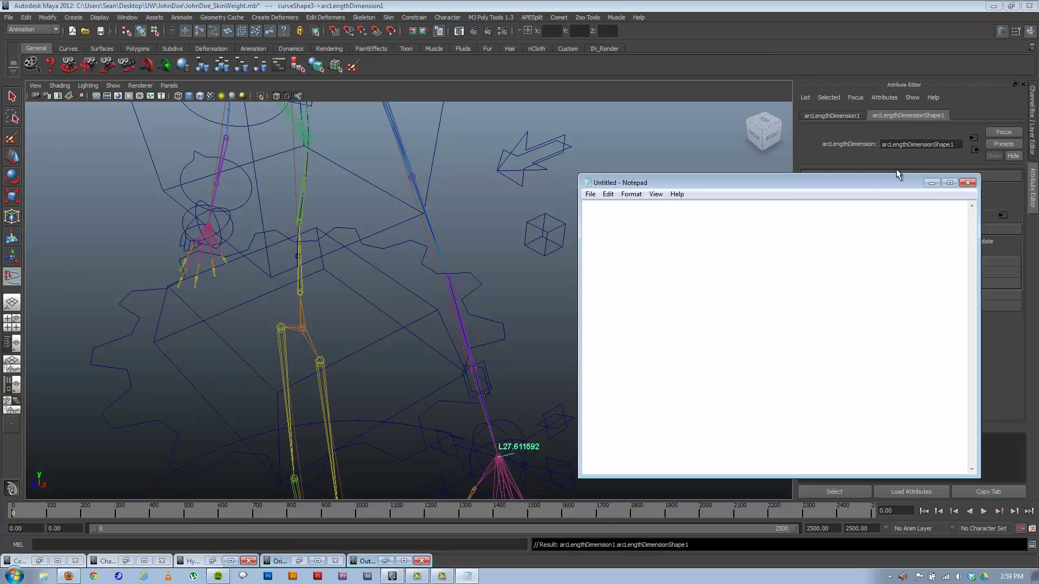
Keep the Notepad note 'Arm total length is 27.611592' at the upper right and return to Maya.
drag(688, 183, 168, 120)
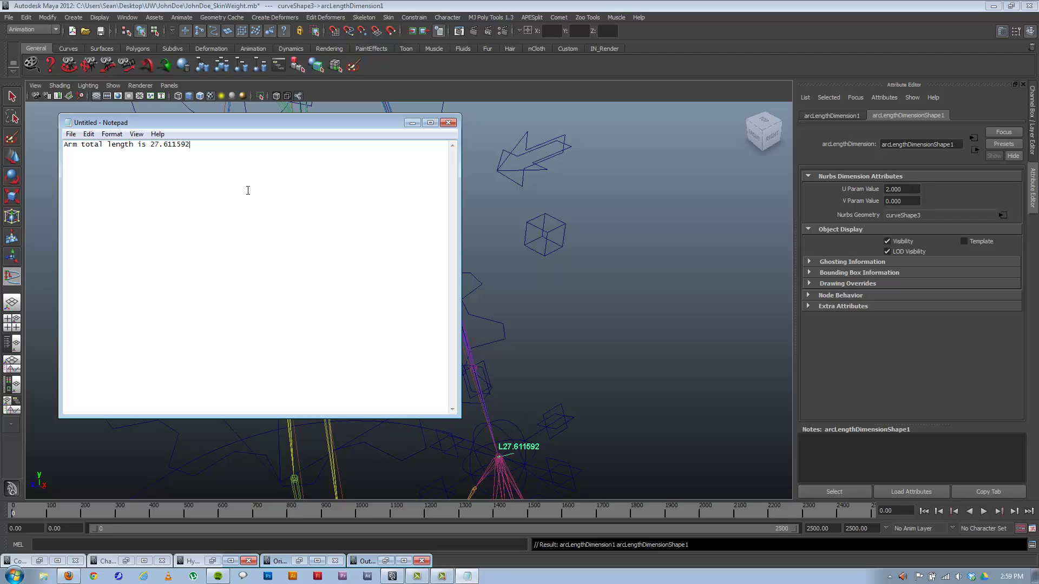
drag(132, 122, 578, 60)
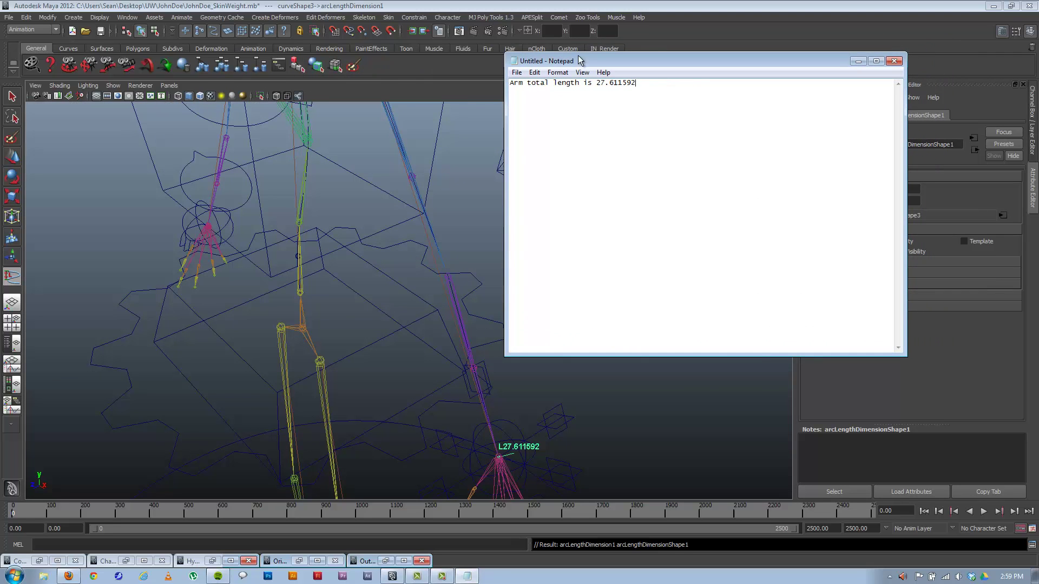
click(14, 156)
Select lf_arm_CRV and view lf_arm_curveInfo's Arc Length of 27.584.
click(13, 155)
click(433, 258)
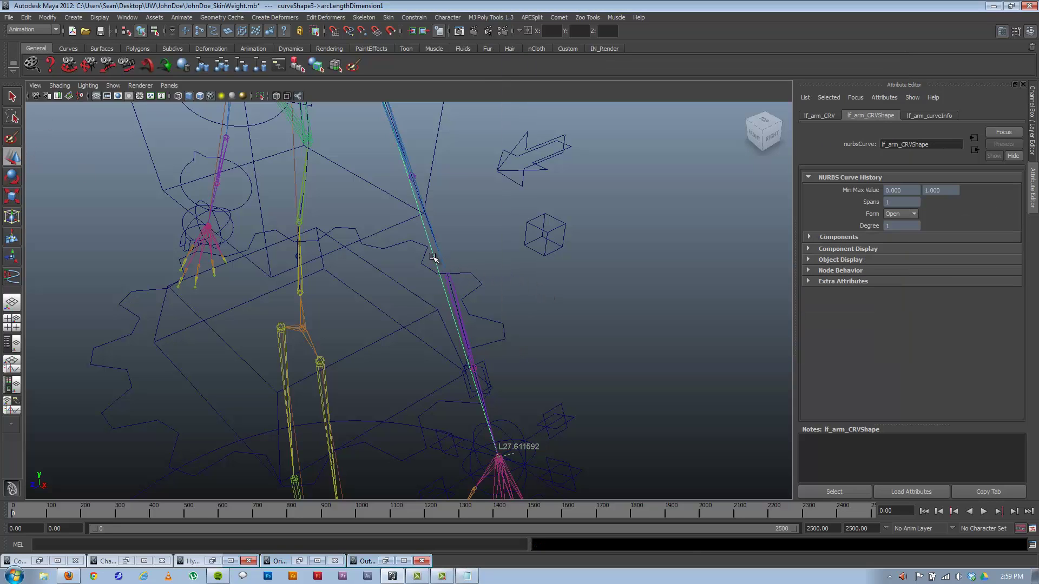
click(927, 116)
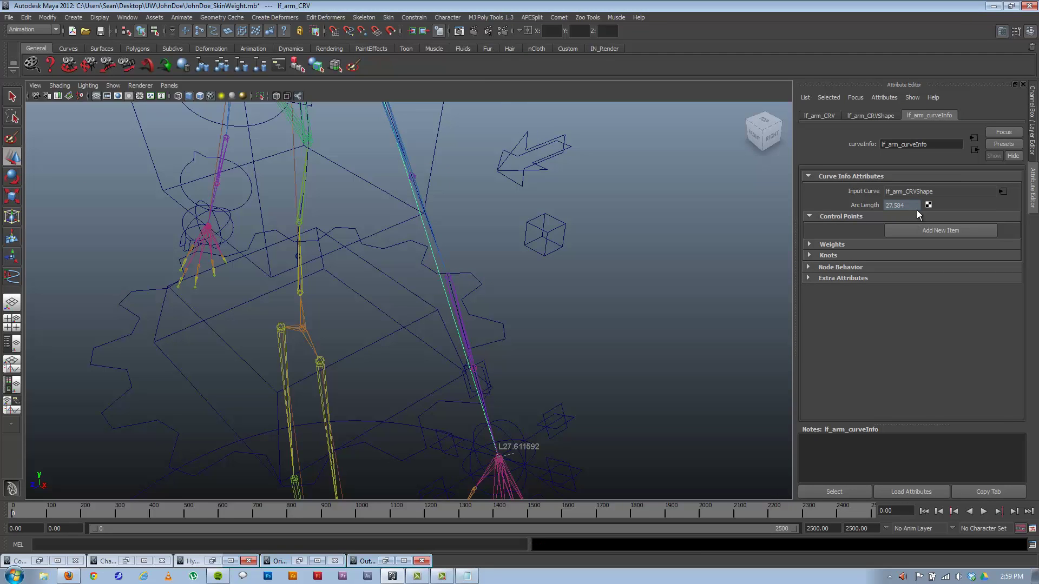
In Notepad, round the noted length to 27.612.
click(466, 576)
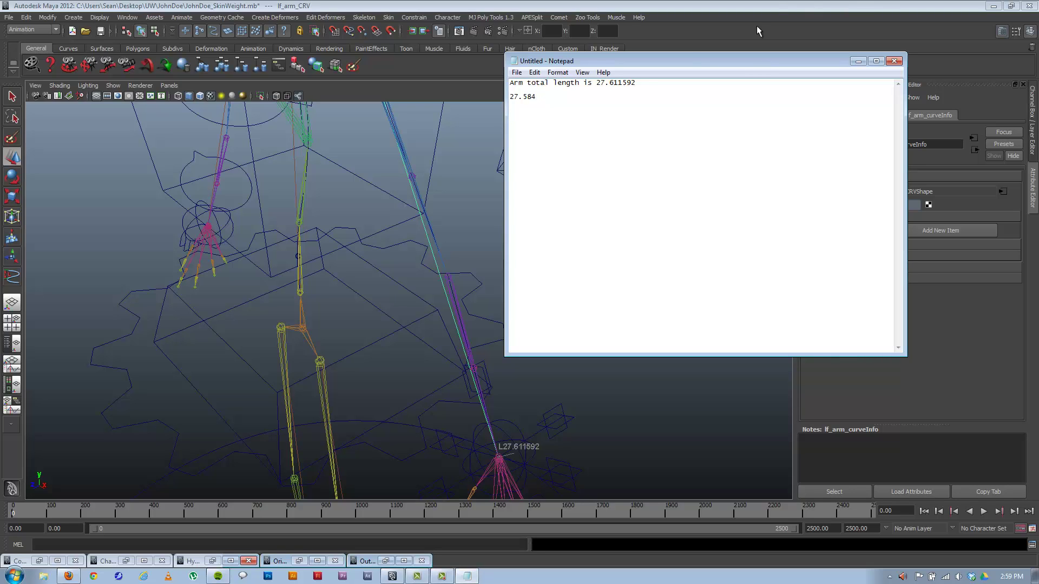
drag(619, 84, 783, 74)
text(2)
drag(627, 82, 579, 82)
click(636, 85)
Compare lf_arm_curveInfo's arc length 27.584 with the test dimension's .612 reading.
drag(537, 99, 493, 106)
drag(624, 84, 603, 84)
alt+middle_drag(457, 359, 396, 302)
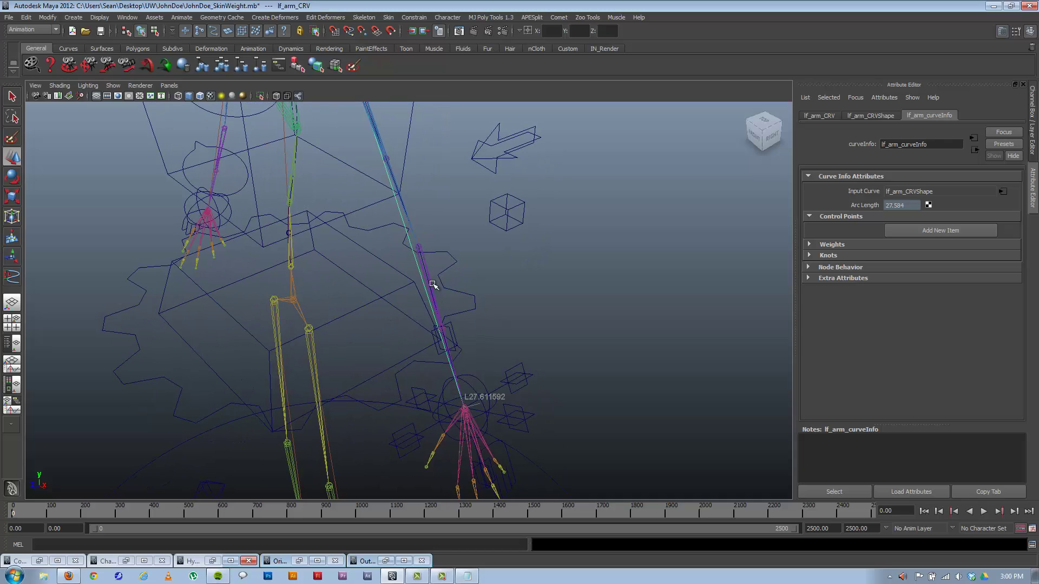
Orbit, pan and zoom the perspective view around the rig to inspect the left arm.
alt+drag(436, 255, 359, 348)
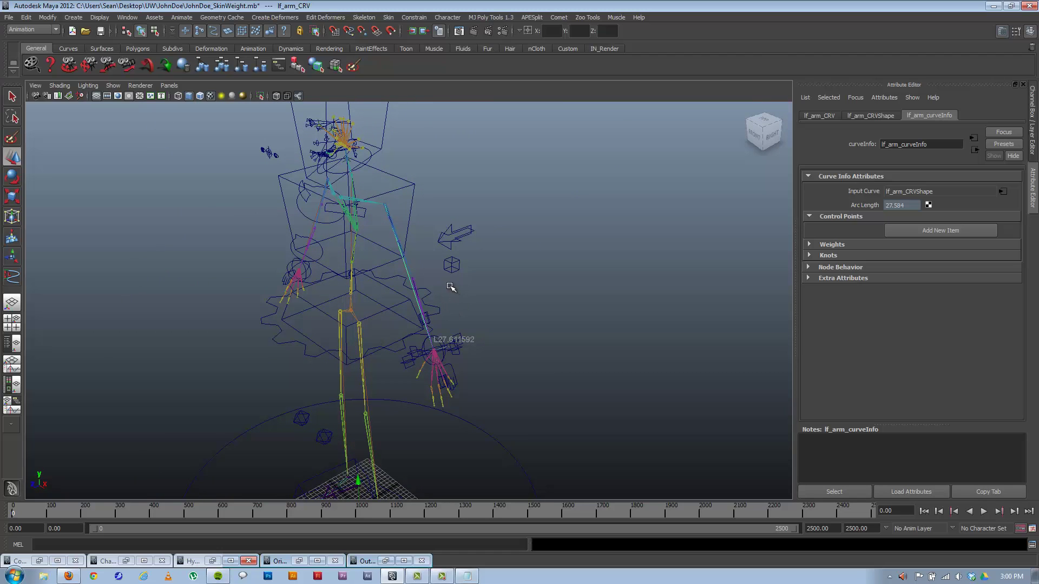
alt+drag(456, 309, 397, 299)
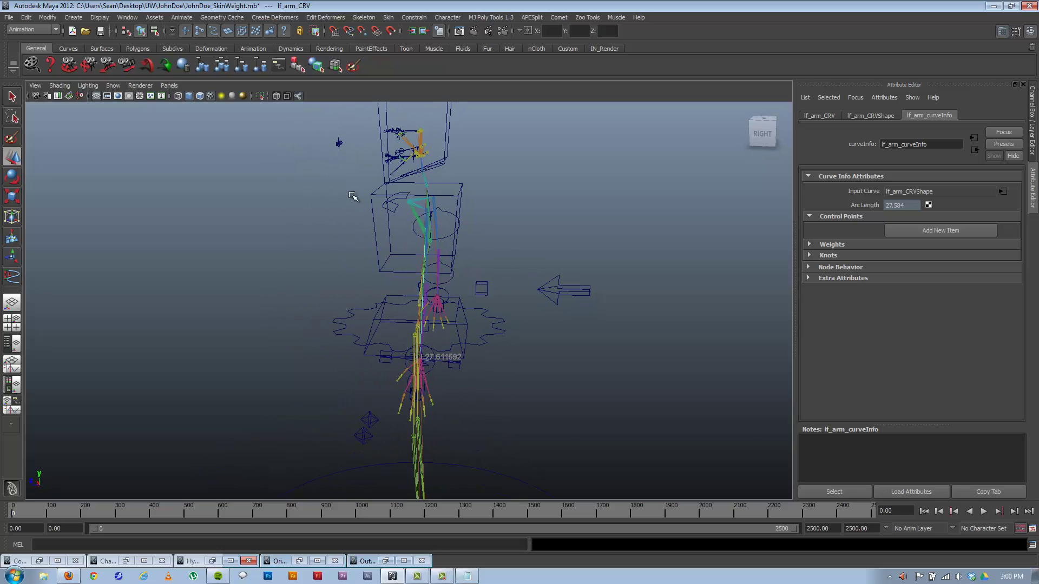
alt+drag(300, 323, 383, 297)
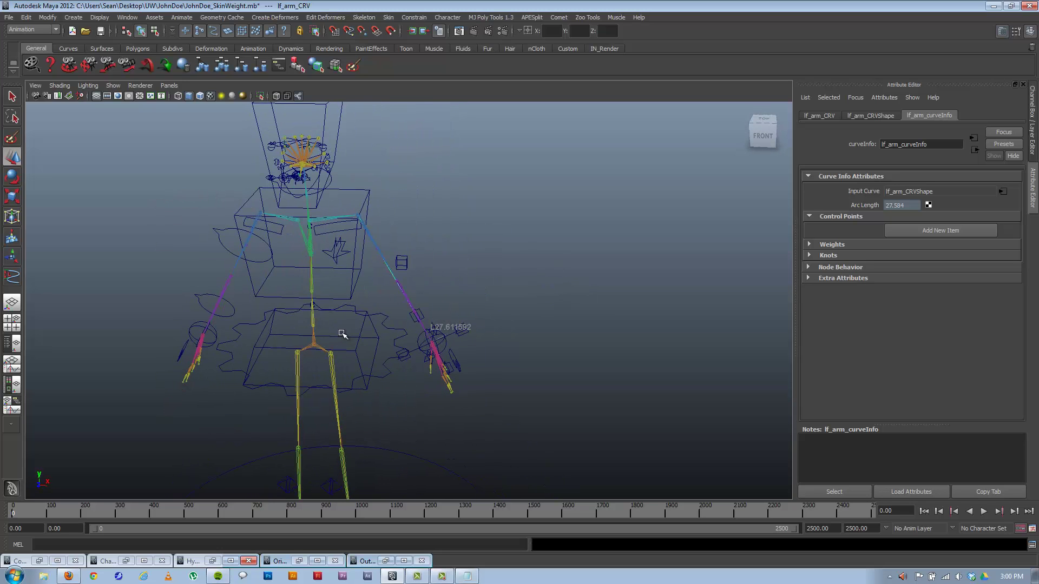
alt+drag(341, 333, 469, 368)
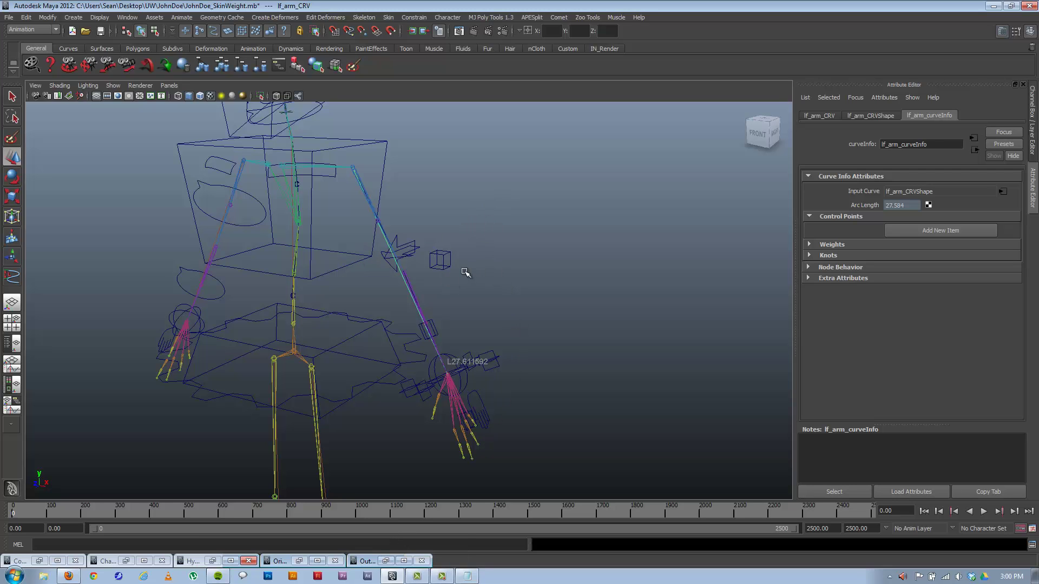
alt+middle_drag(463, 271, 480, 252)
alt+drag(480, 251, 446, 185)
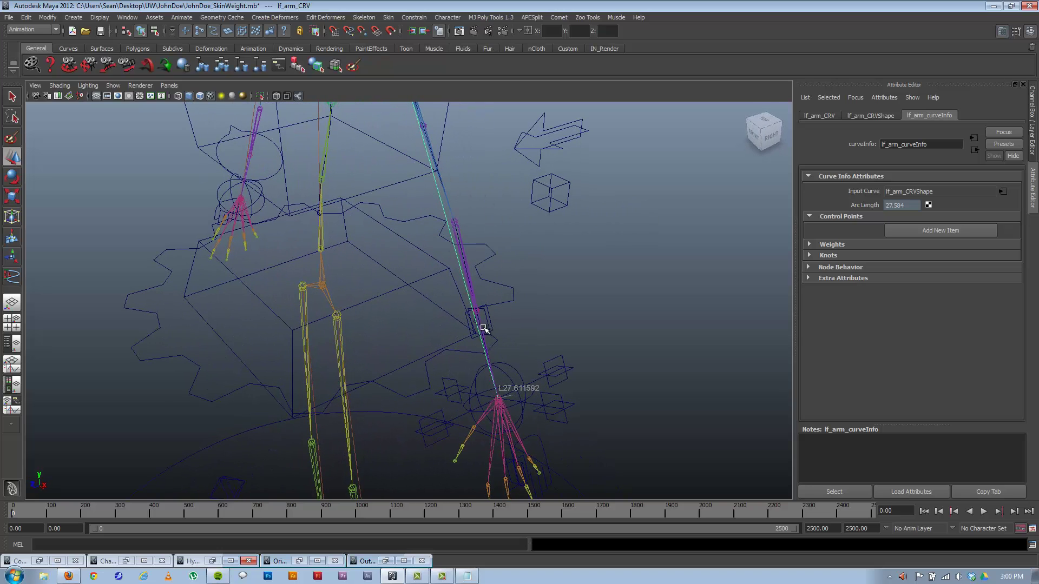
mouse_move(499, 317)
alt+mouse_down()
mouse_move(480, 306)
mouse_move(495, 311)
alt+mouse_up()
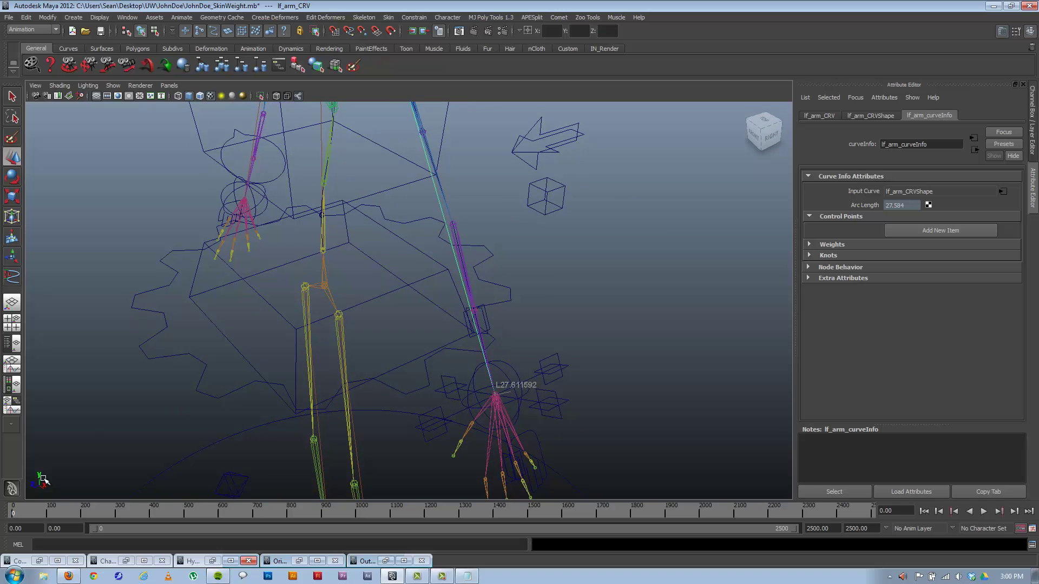
Close the leftover Connection Editor and Orient Constraint Options windows.
click(39, 561)
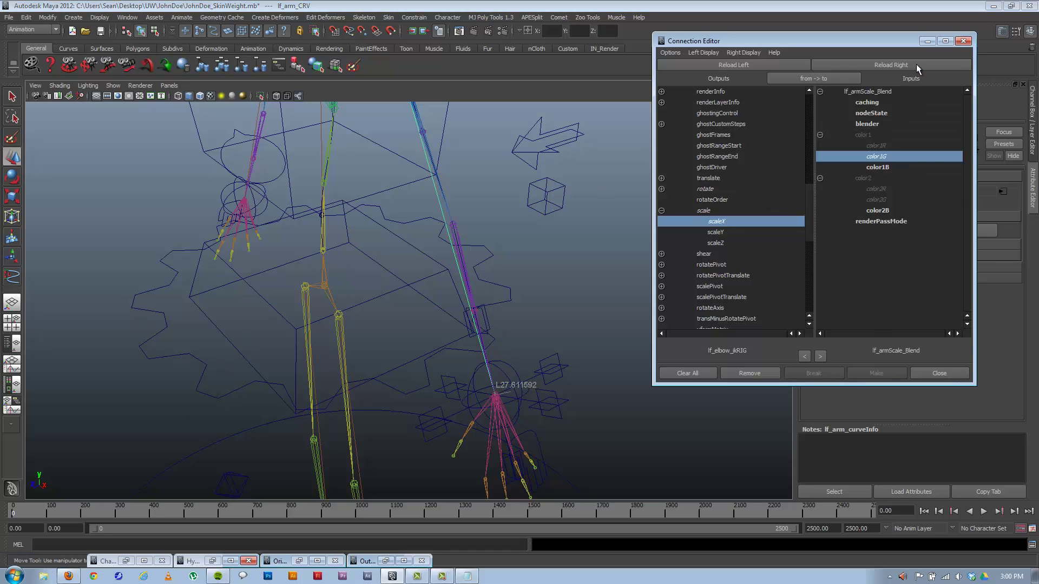
click(963, 40)
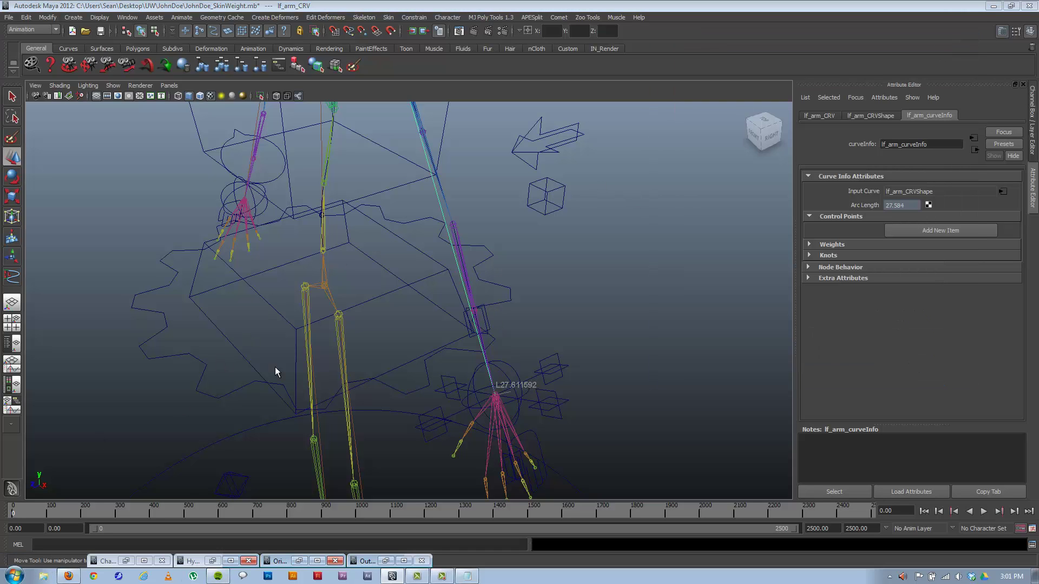
click(279, 560)
click(446, 121)
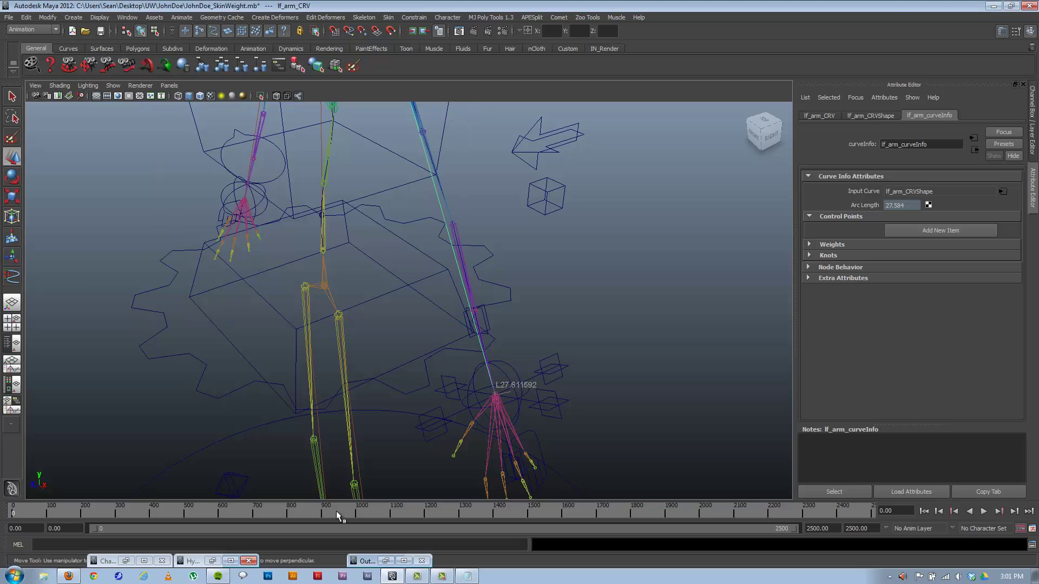
Delete curve1 and locator4 in the Outliner, then reselect lf_arm_CRV.
click(386, 559)
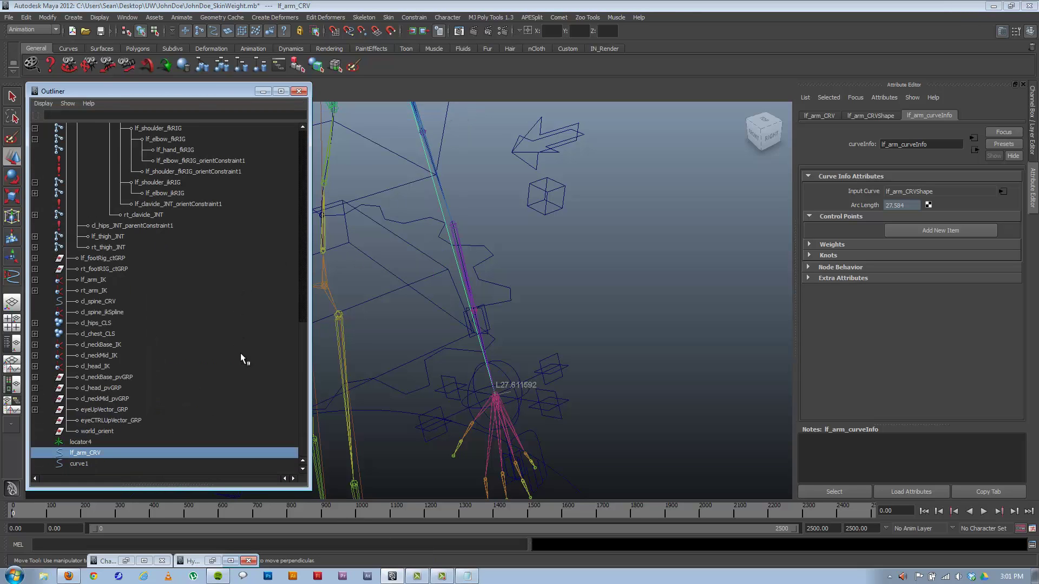
click(84, 443)
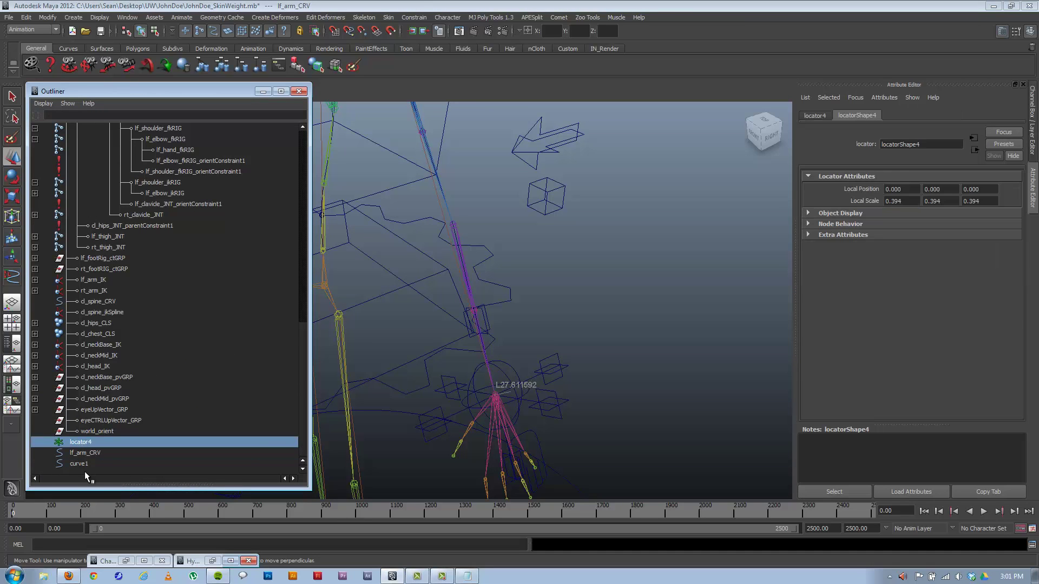
click(80, 464)
ctrl+click(79, 442)
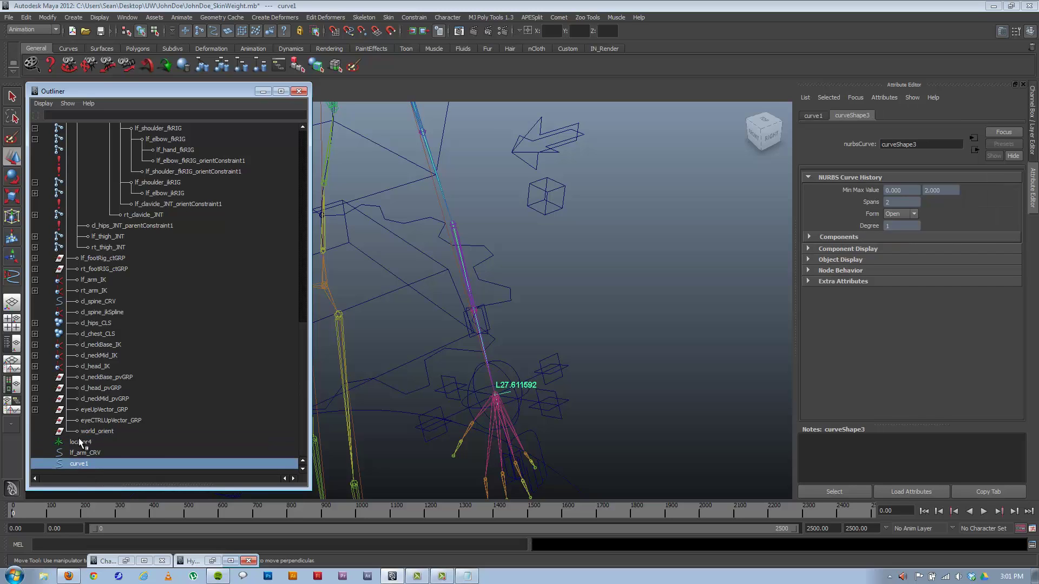
key(Delete)
click(81, 463)
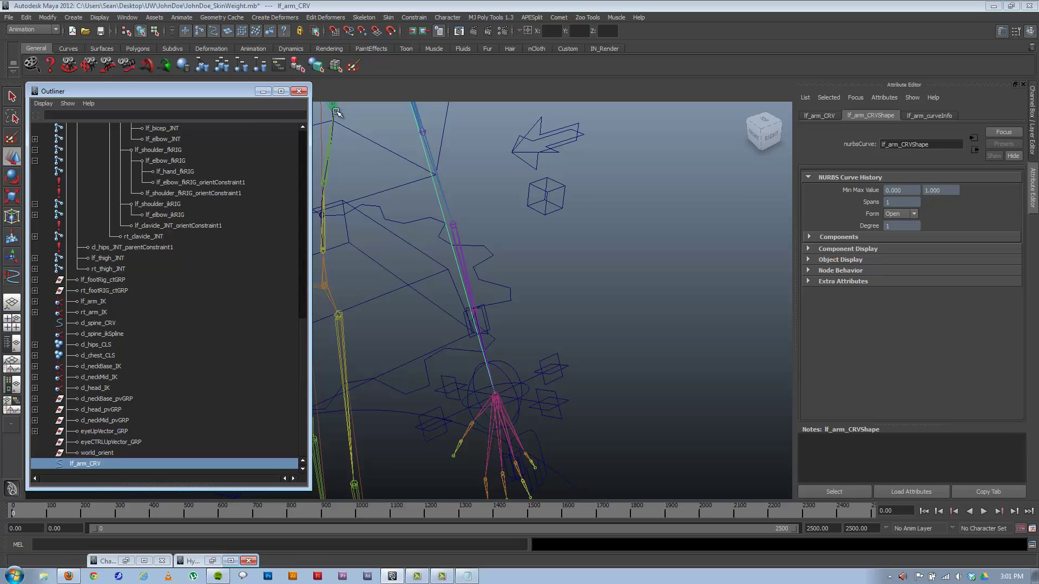
click(263, 91)
alt+drag(510, 303, 458, 292)
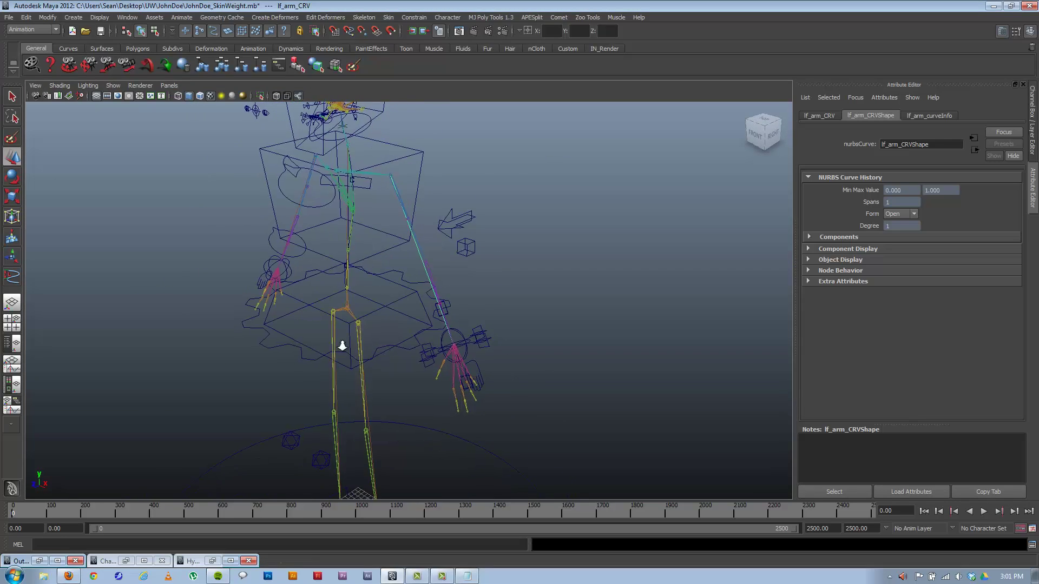
Check the lf_arm_curveInfo tab showing the arm curve's 27.584 arc length.
scroll(461, 326, up, 3)
alt+middle_drag(432, 182, 432, 235)
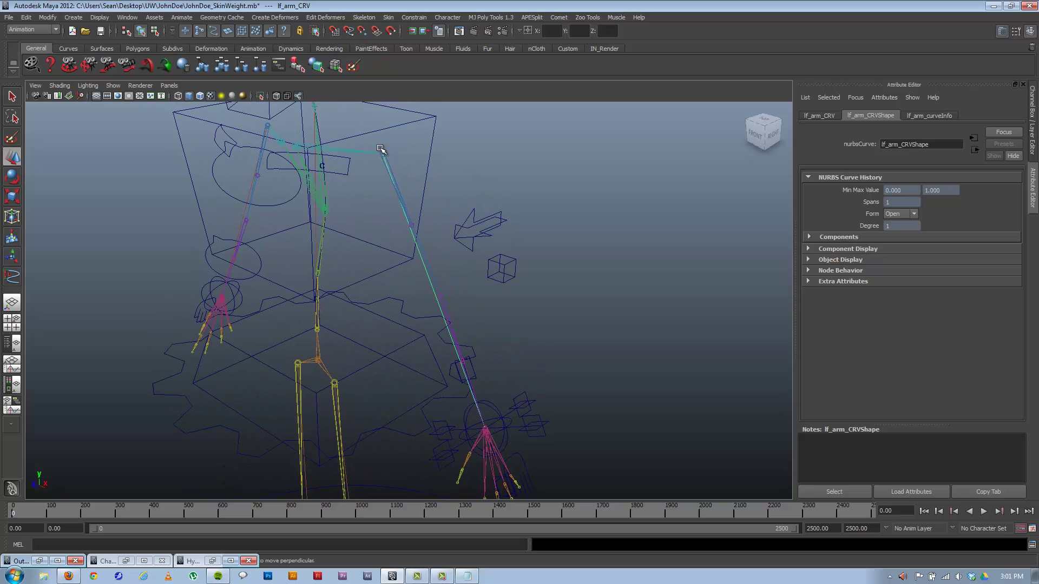
click(931, 114)
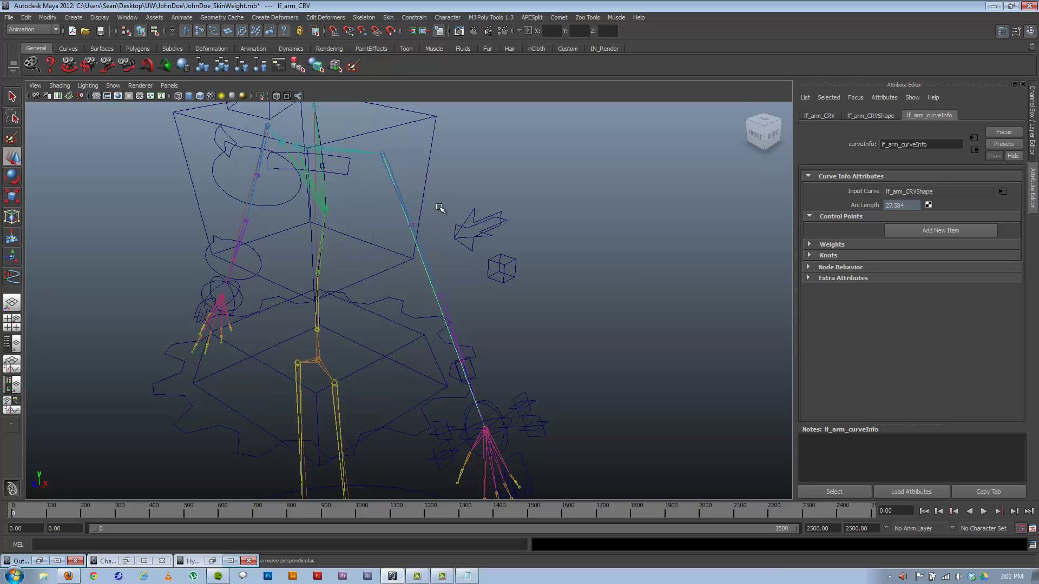
alt+drag(436, 387, 472, 386)
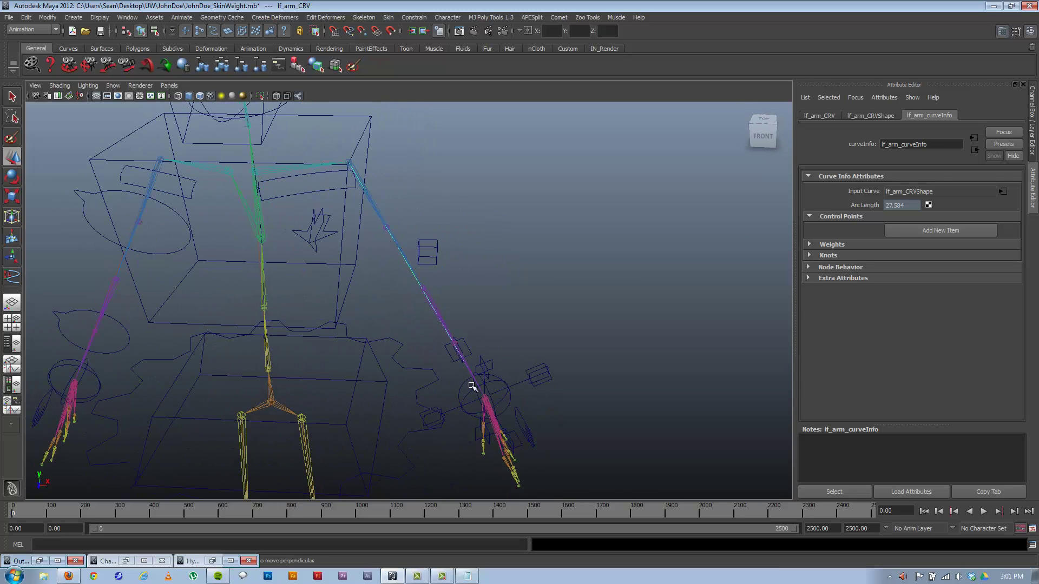
alt+drag(432, 265, 458, 315)
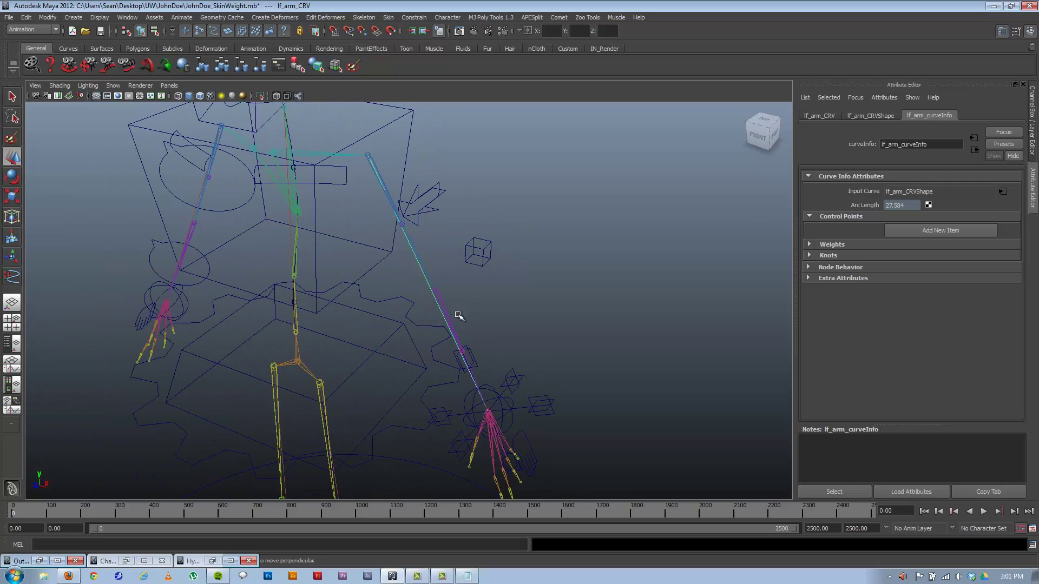
Select lf_arm_CRV.cv[0] at the shoulder end in component mode.
click(154, 31)
alt+drag(336, 146, 431, 204)
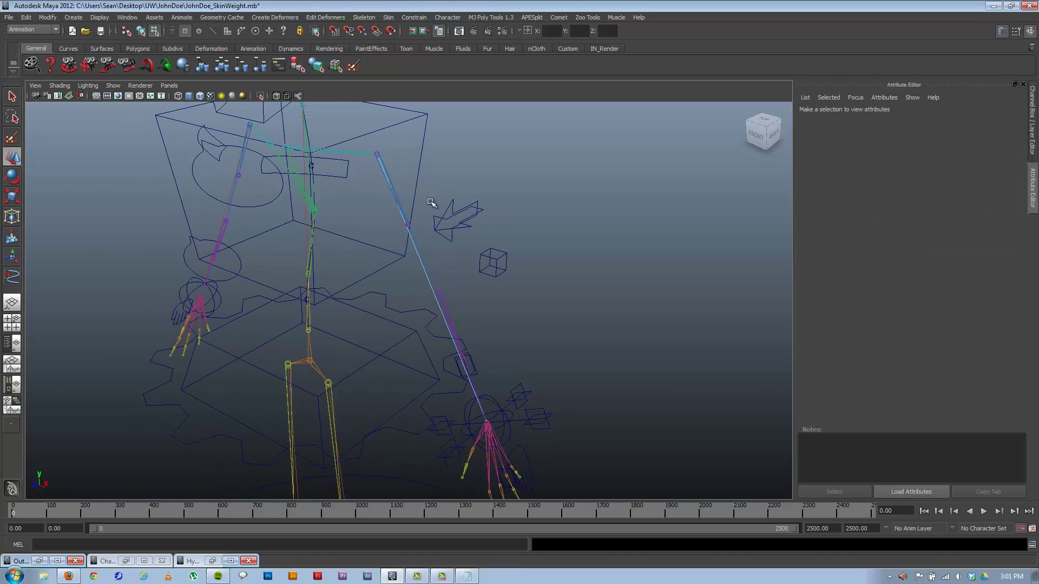
click(377, 154)
alt+drag(304, 182, 336, 159)
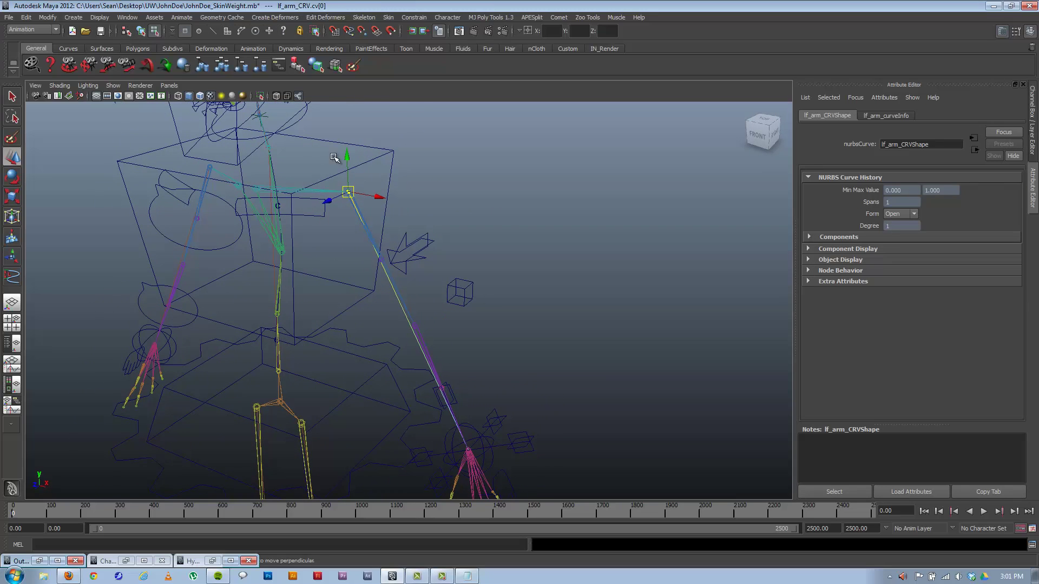
Create clusters on lf_arm_CRV's shoulder-end cv[0] and its hand-end control vertex.
click(283, 19)
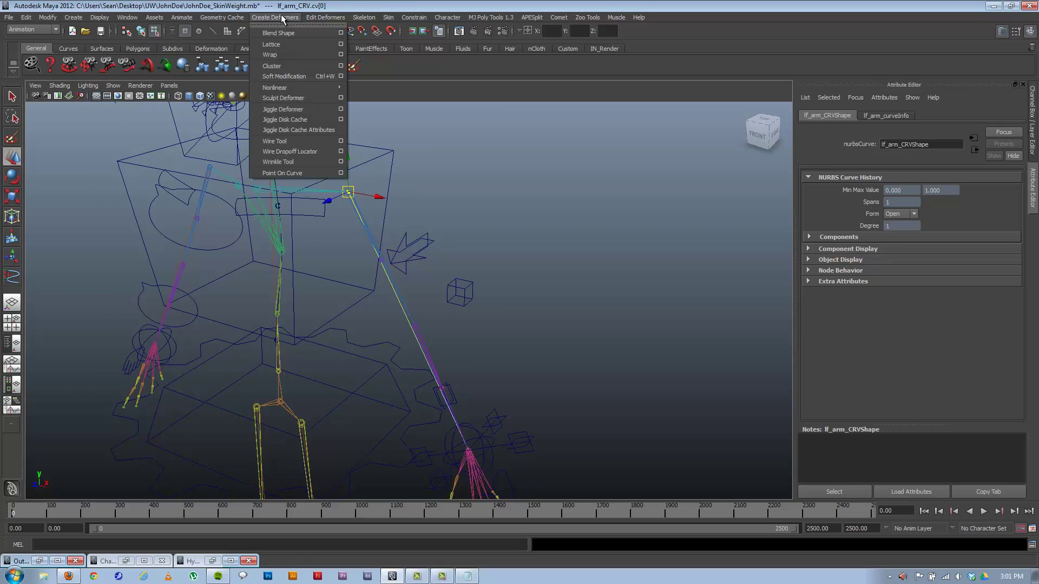
click(288, 66)
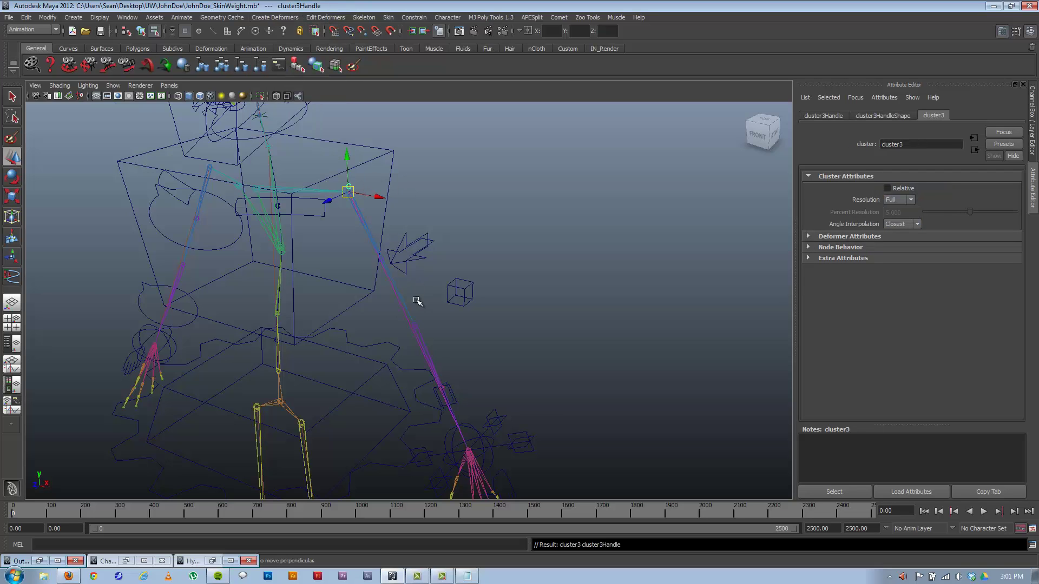
alt+drag(421, 359, 371, 209)
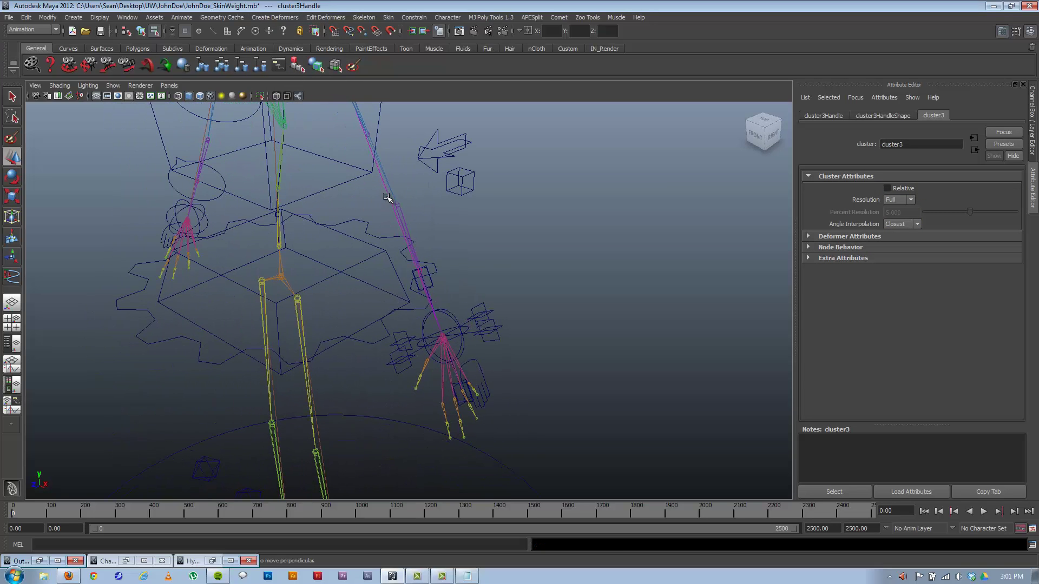
drag(417, 316, 428, 281)
key(g)
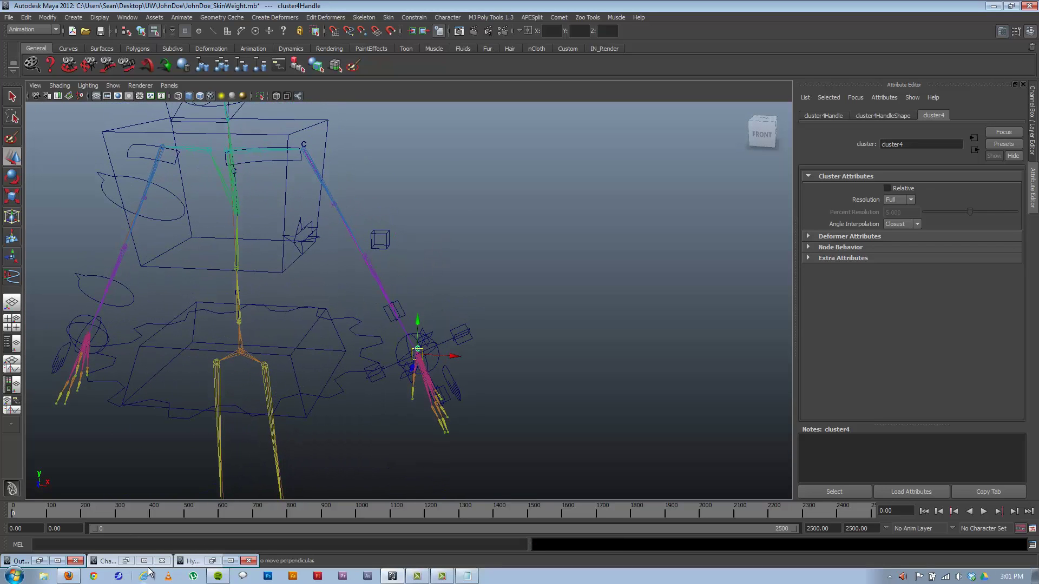
Rename cluster3Handle to lf_armStart_CLS and cluster4Handle to lf_armEnd_CLS in the Outliner.
click(39, 560)
scroll(96, 380, down, 1)
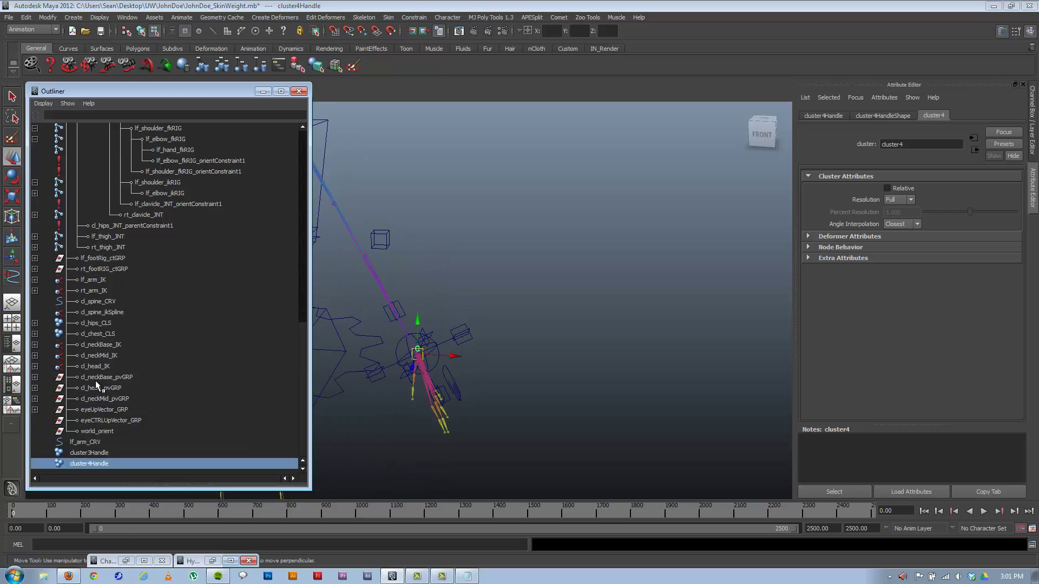
click(87, 453)
double_click(86, 452)
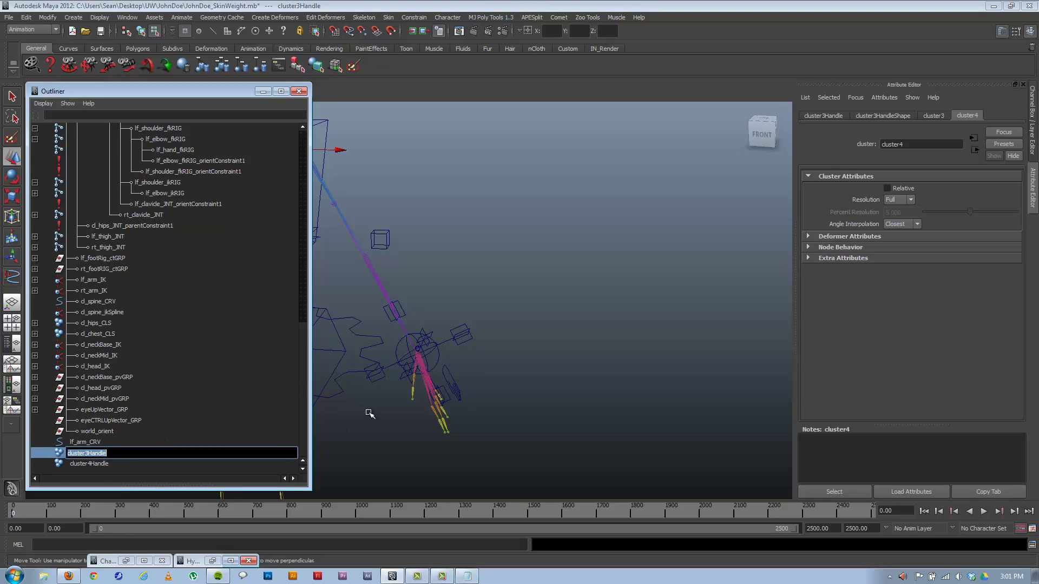
text(lf_armStart_CLS)
key(Return)
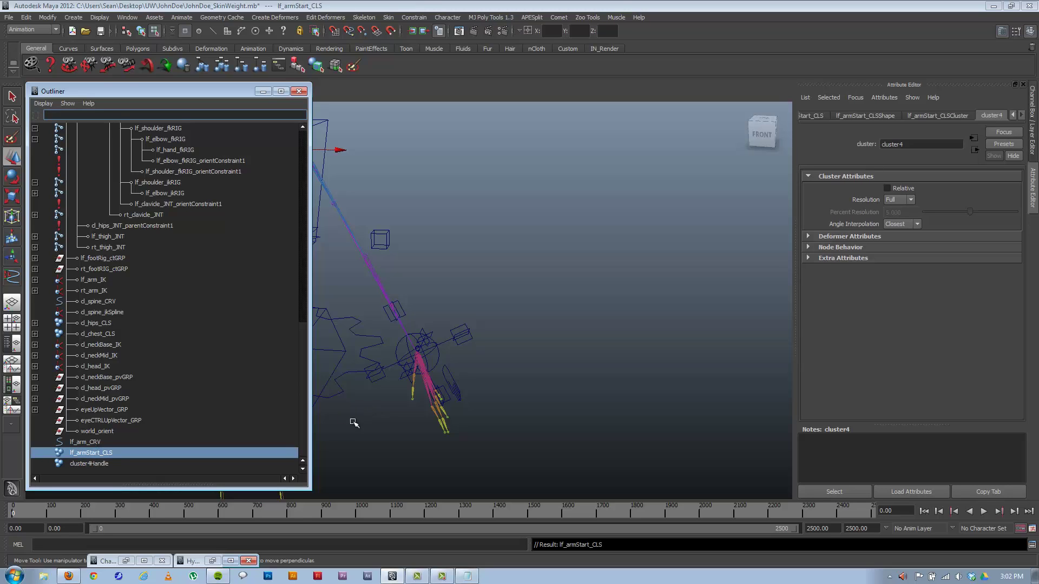
double_click(92, 464)
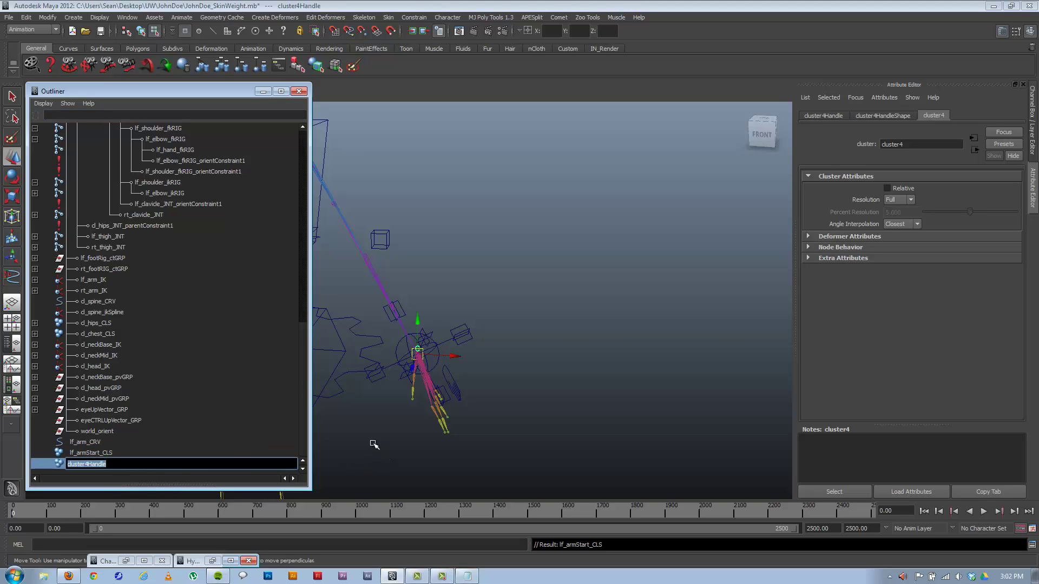
text(lf_armEnd_CLS)
key(Return)
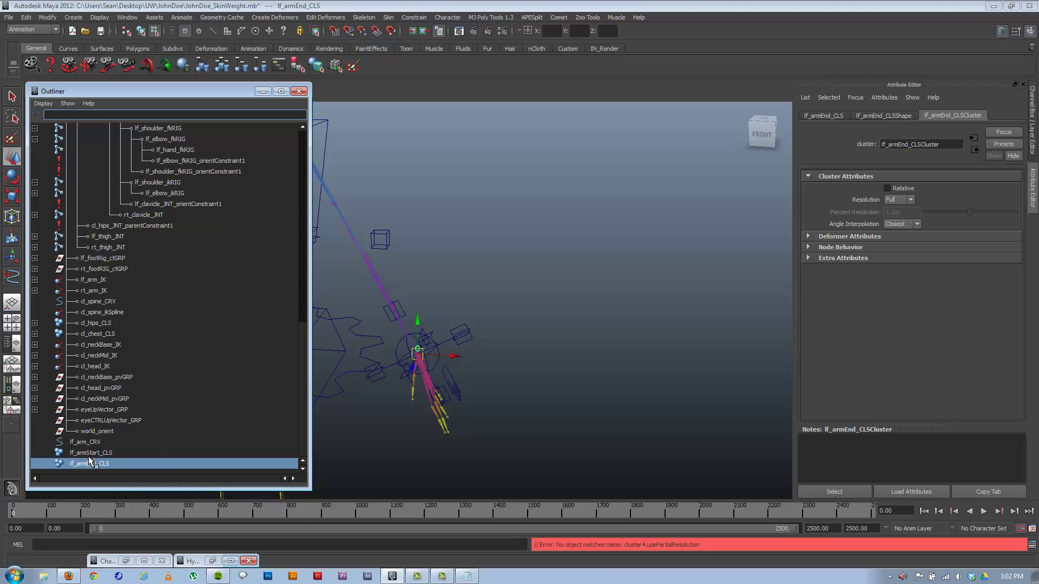
Move the Outliner to the right side of the screen and reframe the rig.
drag(190, 89, 707, 50)
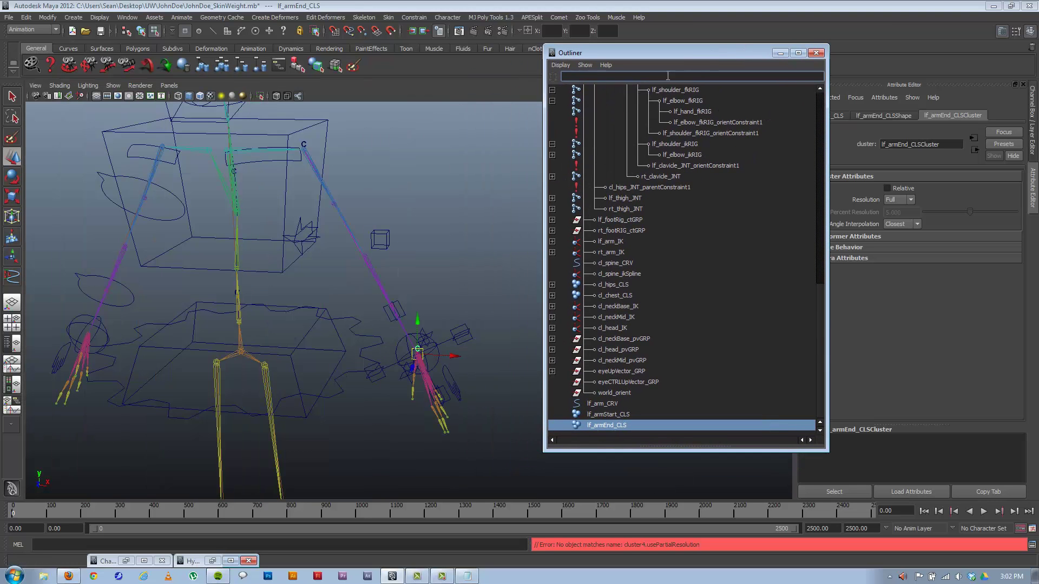
alt+middle_drag(462, 275, 318, 221)
alt+drag(318, 221, 276, 195)
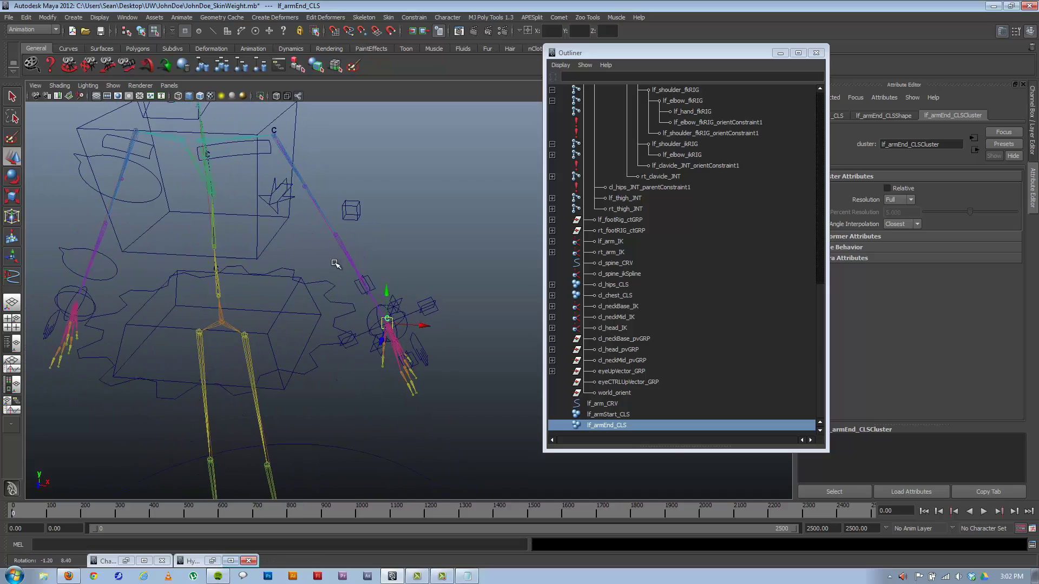
alt+drag(367, 271, 339, 229)
alt+drag(295, 170, 256, 199)
Deselect lf_armEnd_CLS and select the lf_clavicle_JNT joint in object mode.
click(250, 204)
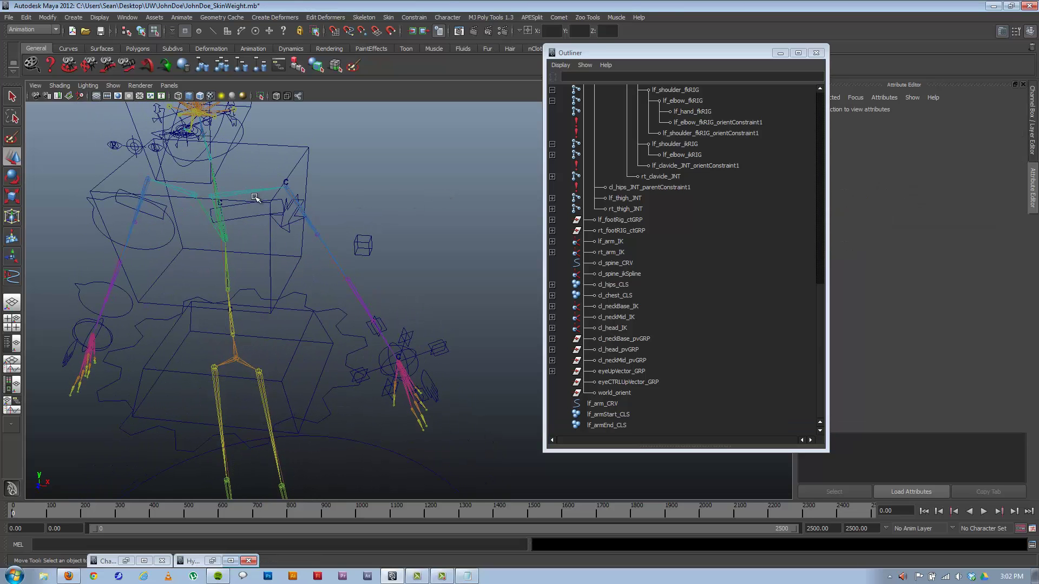
click(141, 31)
alt+drag(280, 238, 295, 222)
click(274, 206)
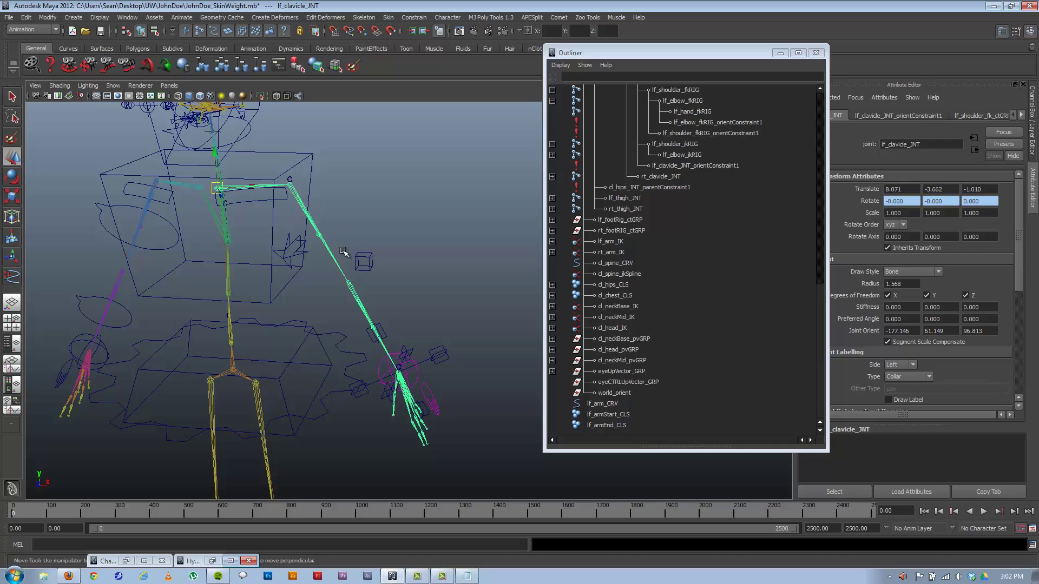
Point-constrain lf_armStart_CLS to the lf_shoulder_fkRIG joint.
key(Down)
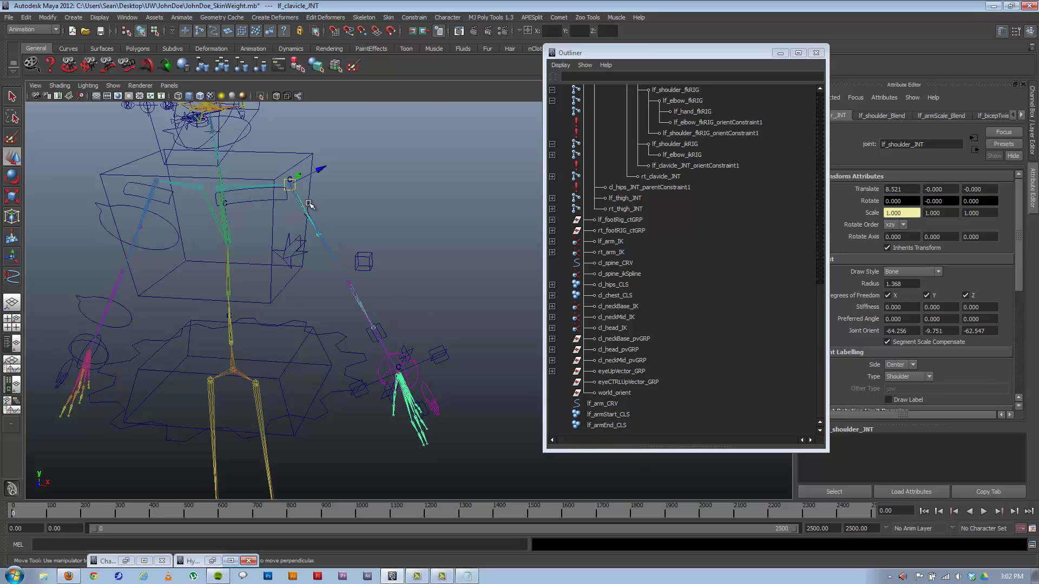
scroll(691, 301, up, 10)
scroll(703, 311, down, 5)
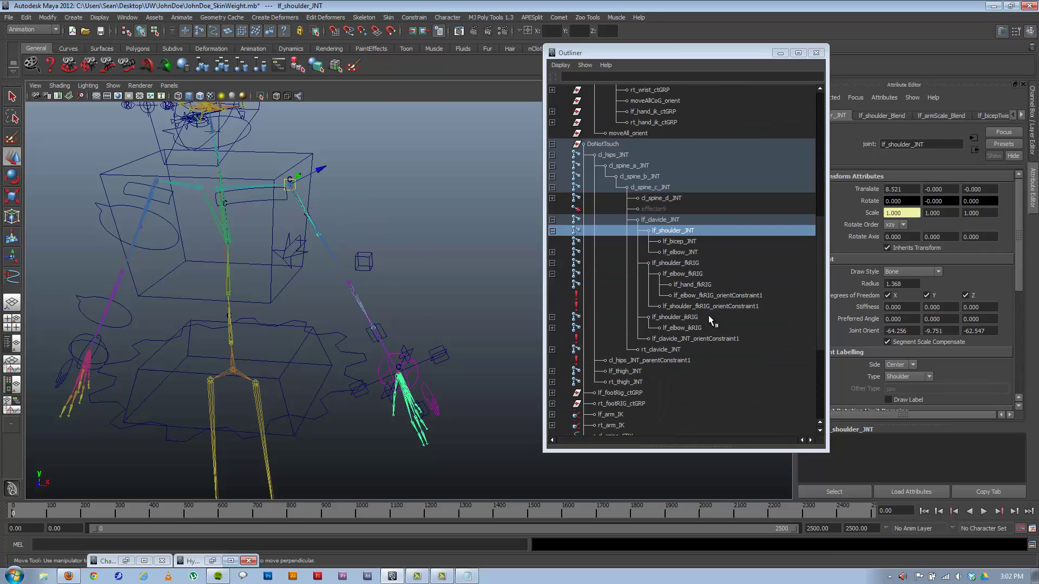
click(683, 264)
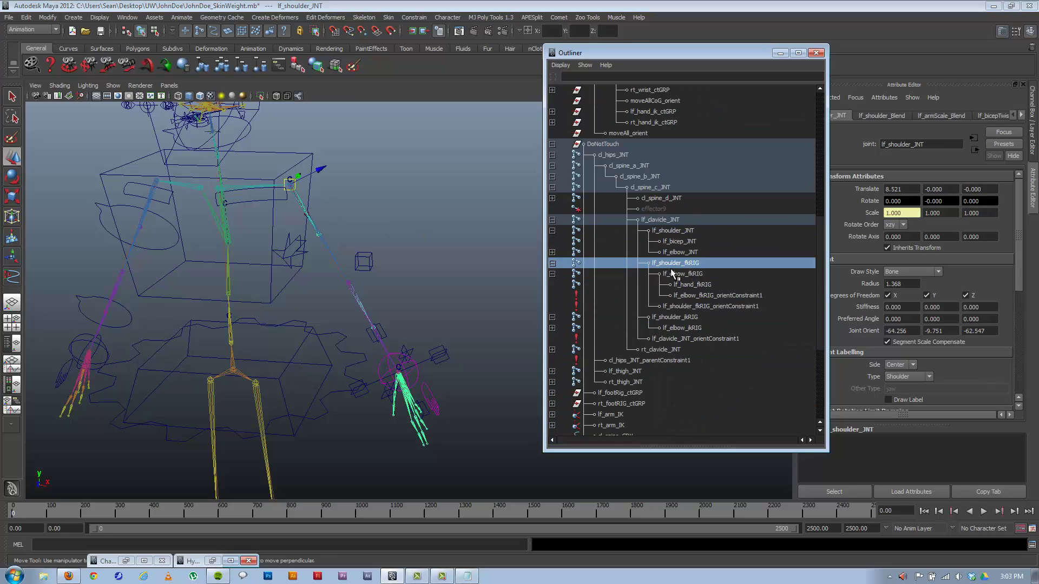
scroll(604, 327, down, 8)
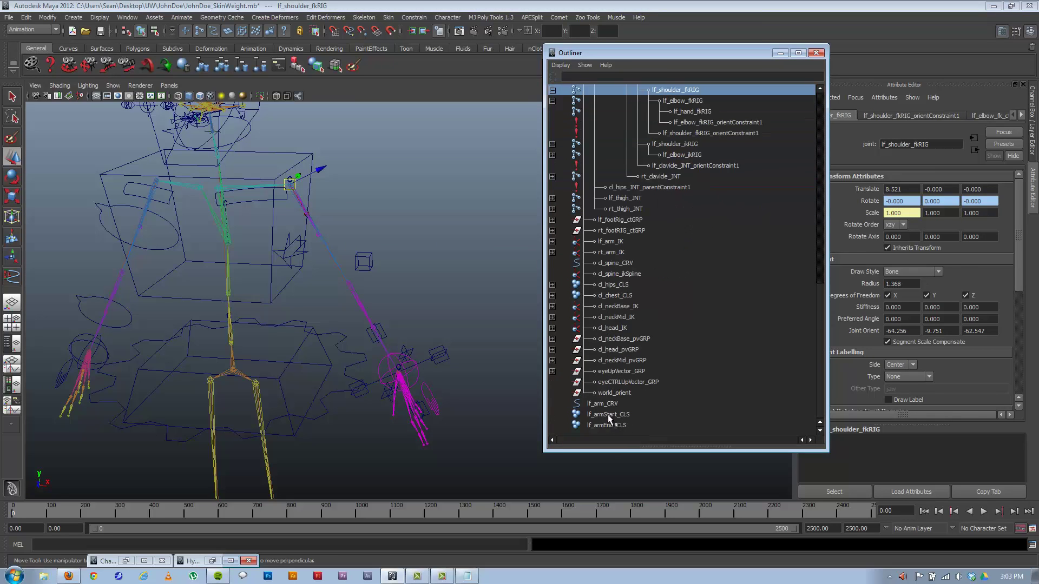
click(608, 415)
click(393, 18)
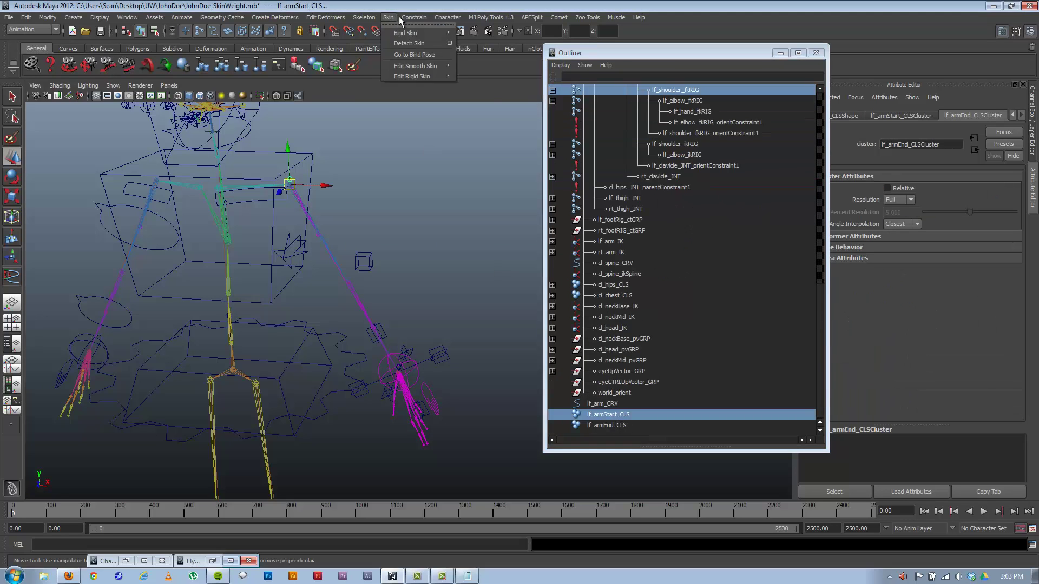
click(418, 35)
Point-constrain lf_armEnd_CLS to the lf_hand_ikCTRL control.
scroll(648, 314, up, 12)
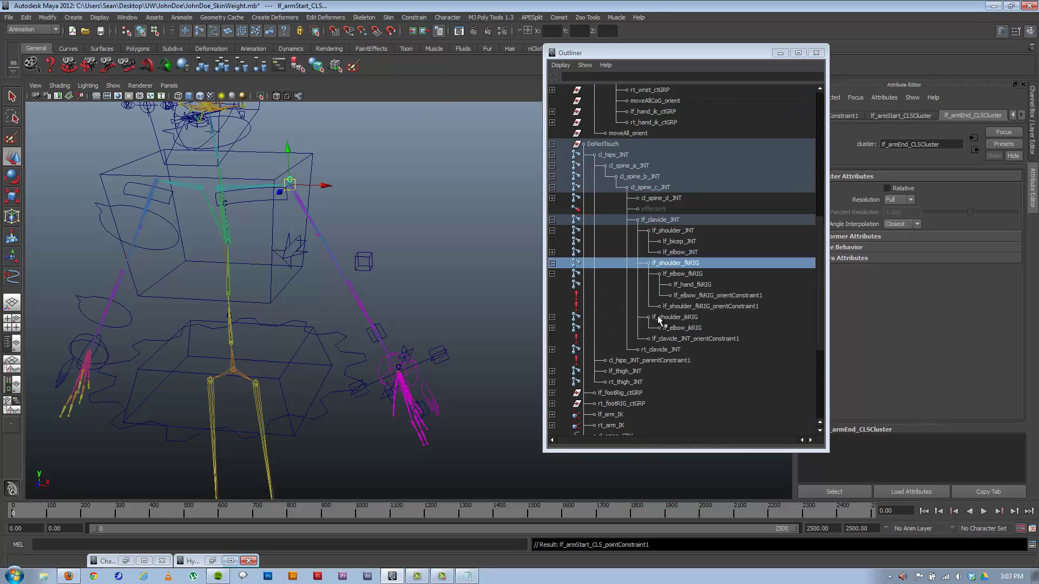
scroll(648, 315, down, 4)
click(436, 355)
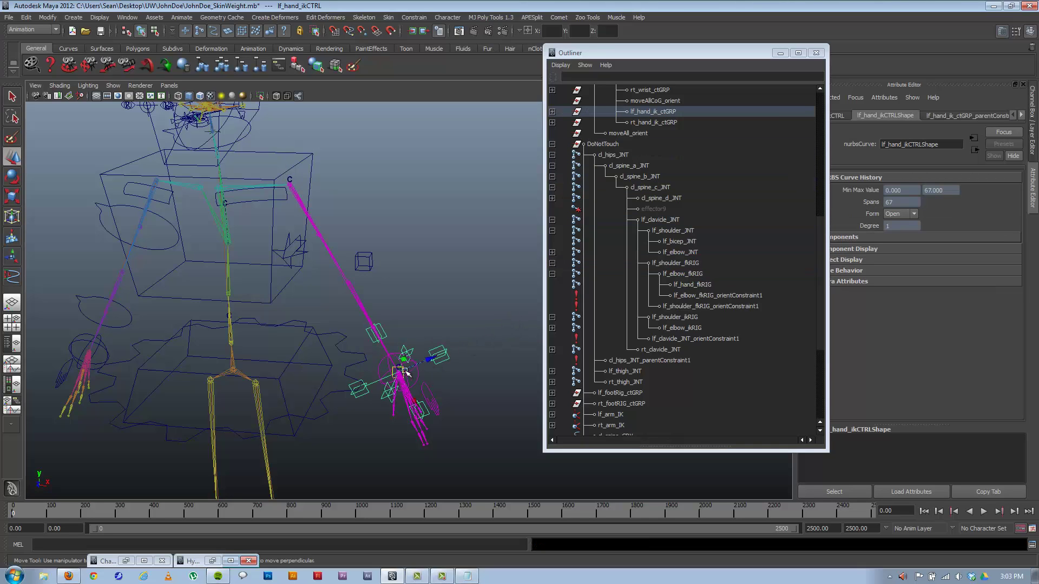
scroll(686, 319, down, 5)
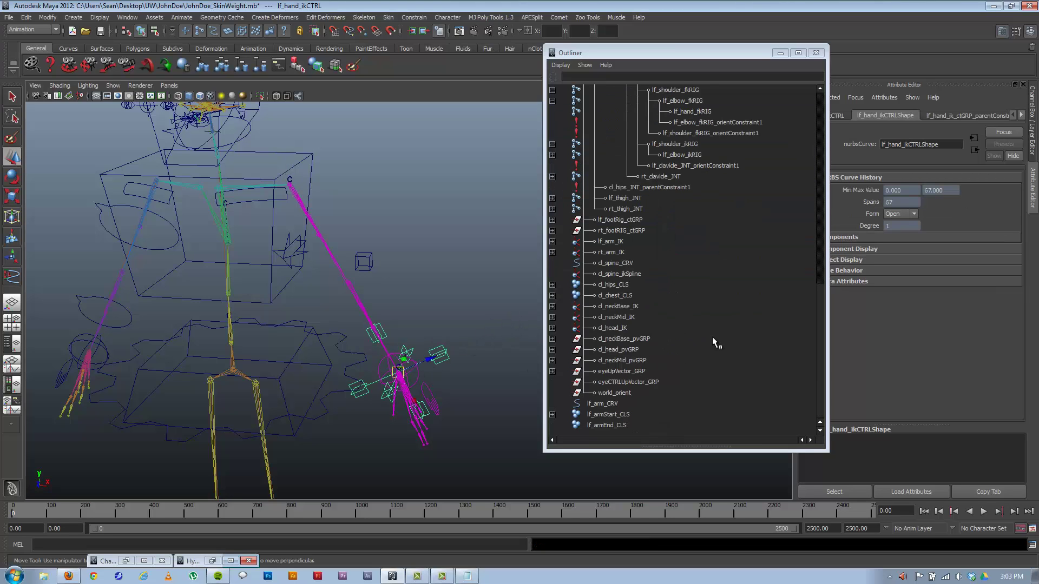
click(1032, 116)
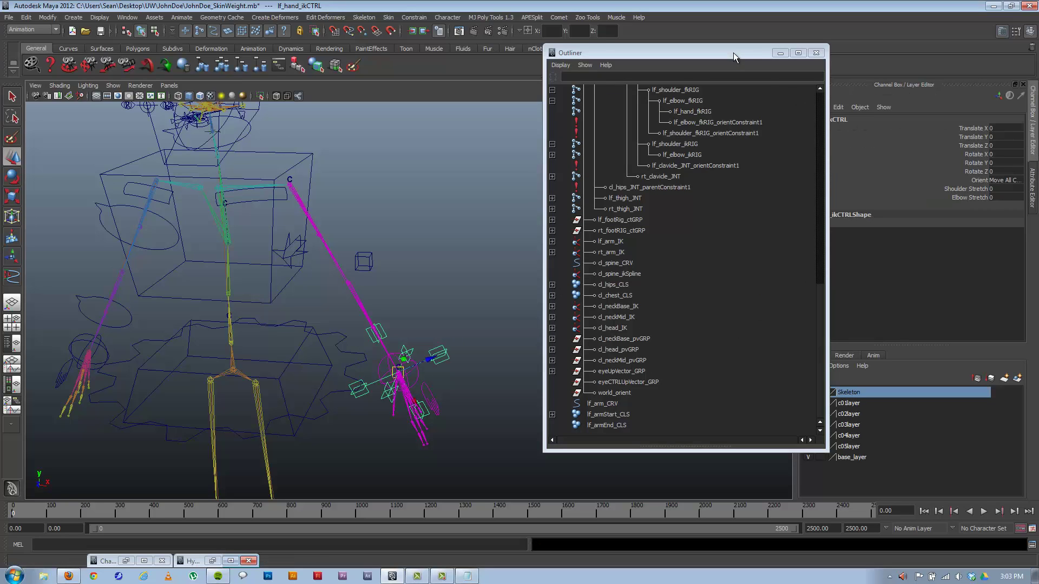
drag(732, 53, 678, 59)
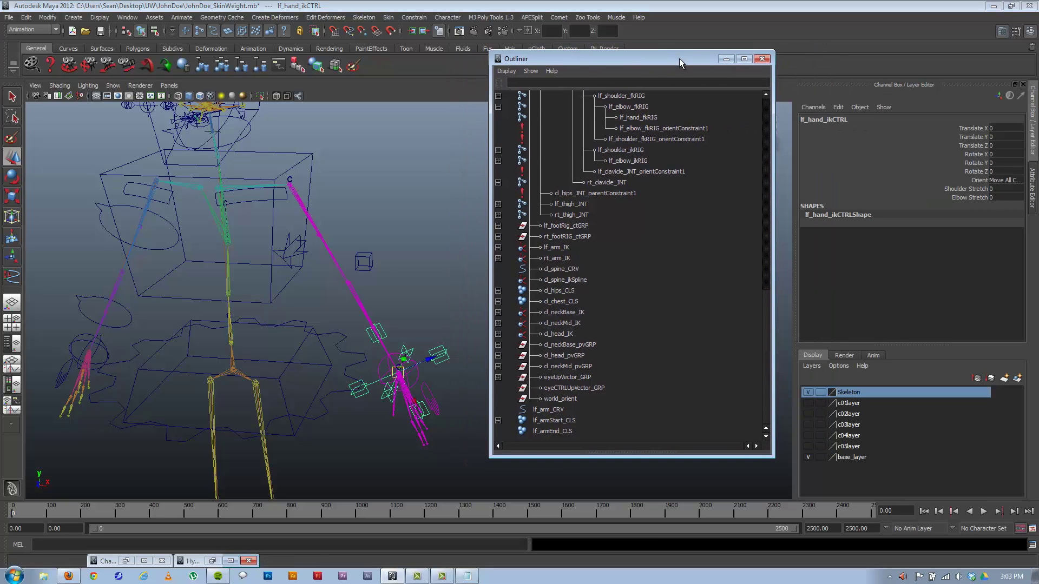
click(551, 431)
click(413, 17)
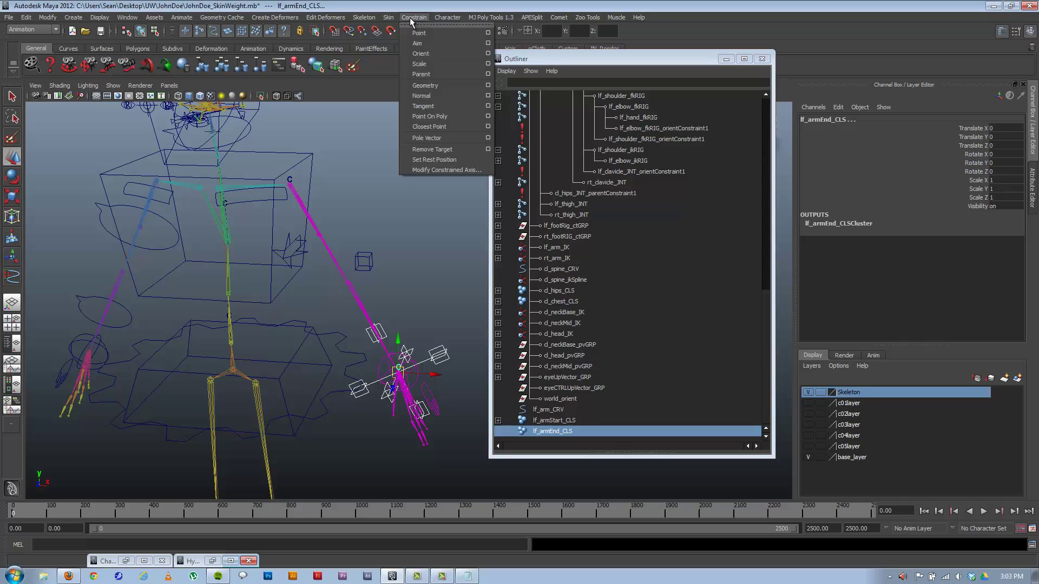
click(411, 35)
click(725, 58)
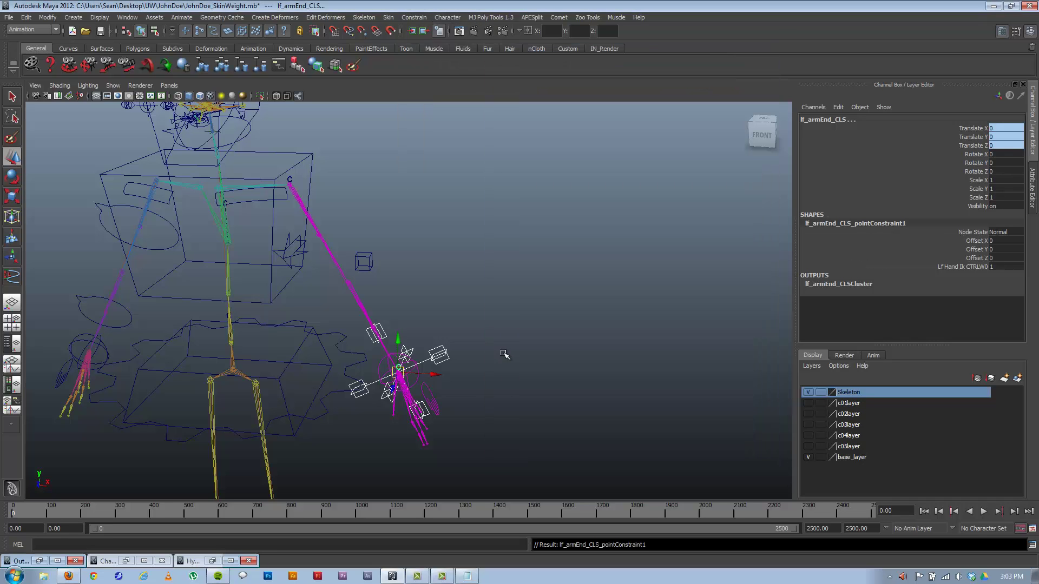
click(435, 357)
drag(436, 357, 768, 211)
click(649, 219)
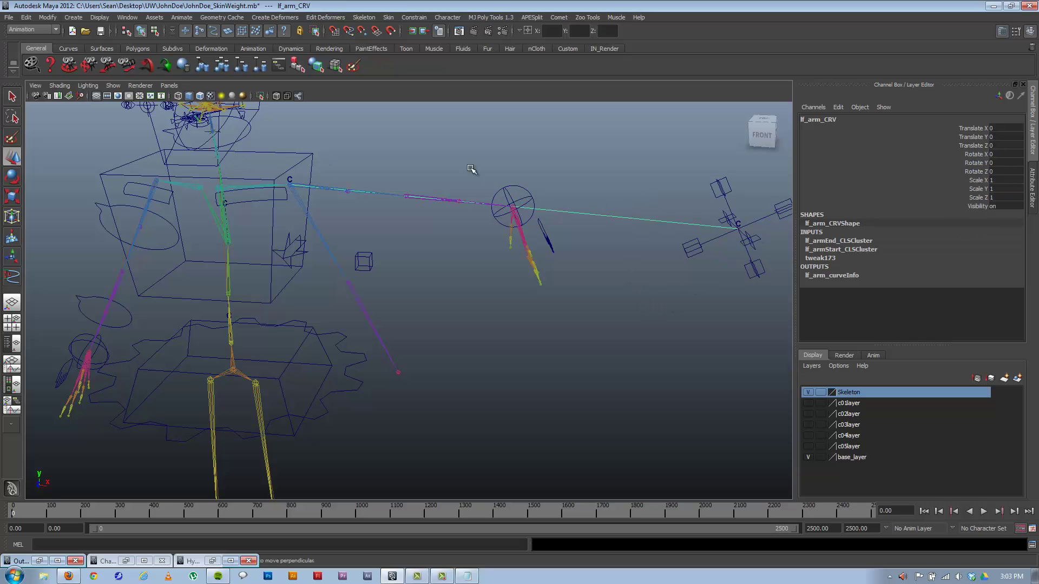
key(ctrl+z)
key(ctrl+z)
alt+drag(470, 261, 413, 297)
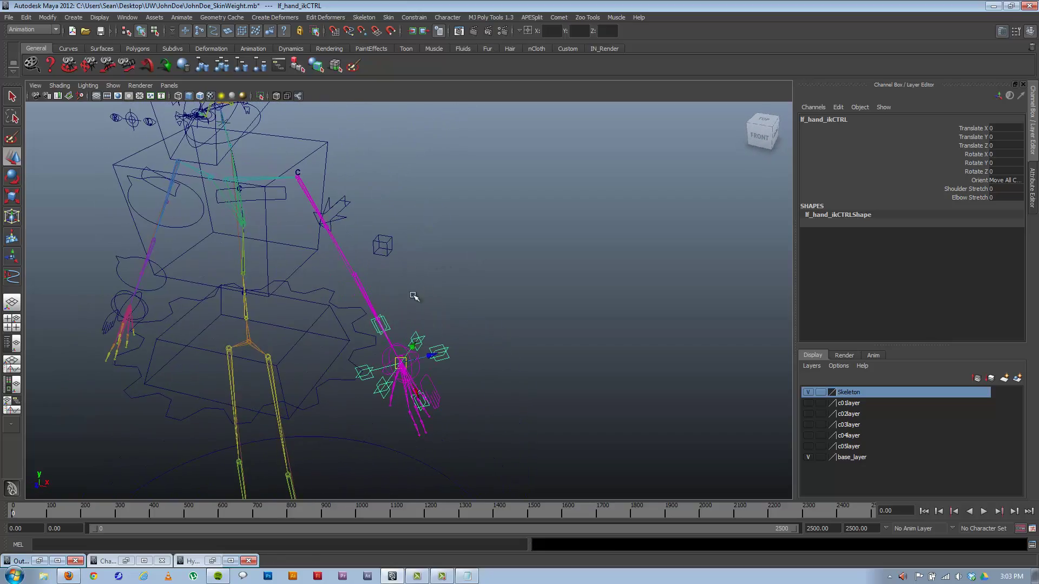
scroll(417, 385, up, 3)
alt+drag(393, 332, 396, 303)
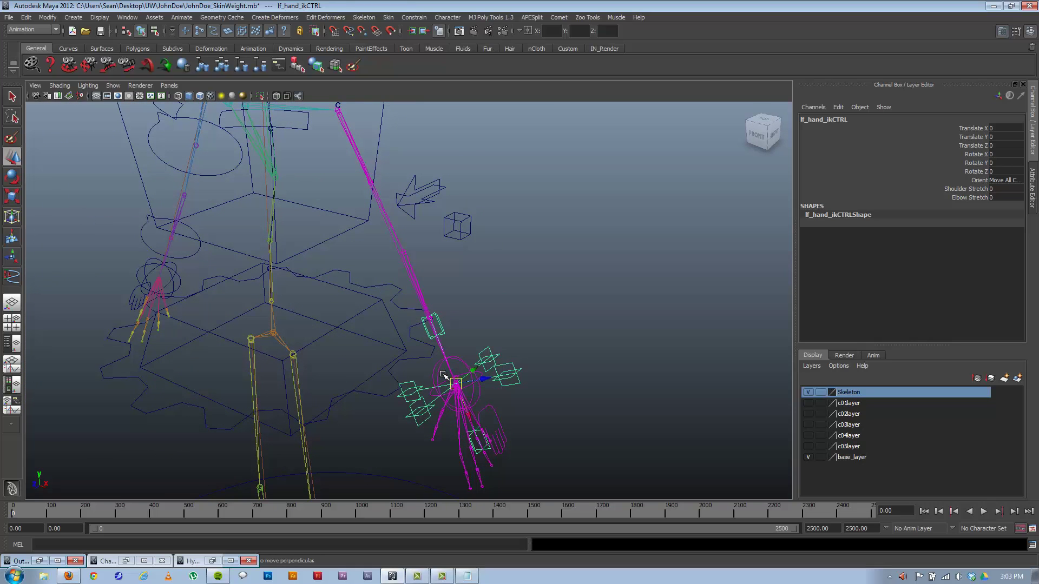
drag(456, 383, 677, 273)
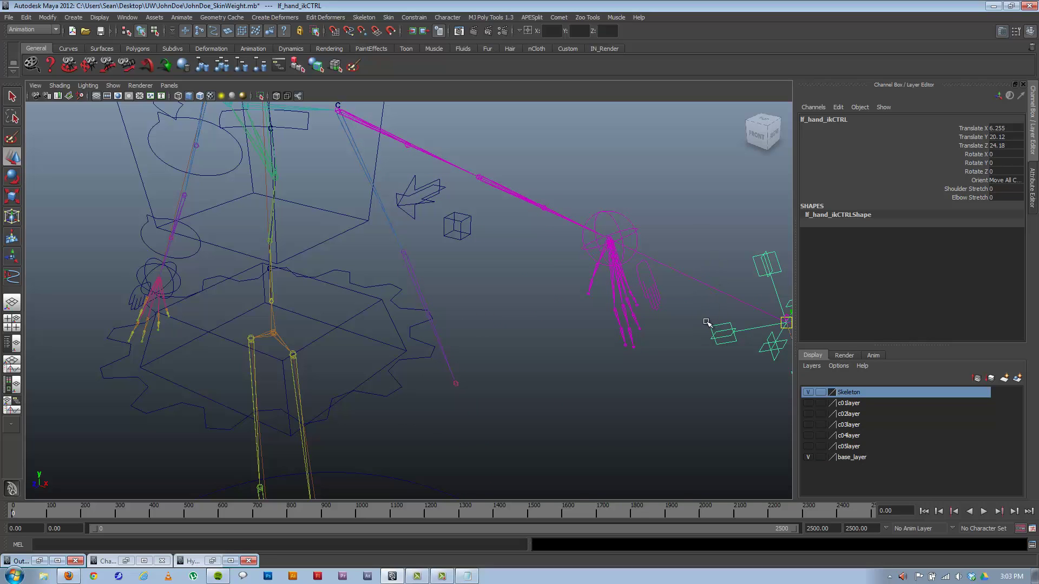
key(ctrl+z)
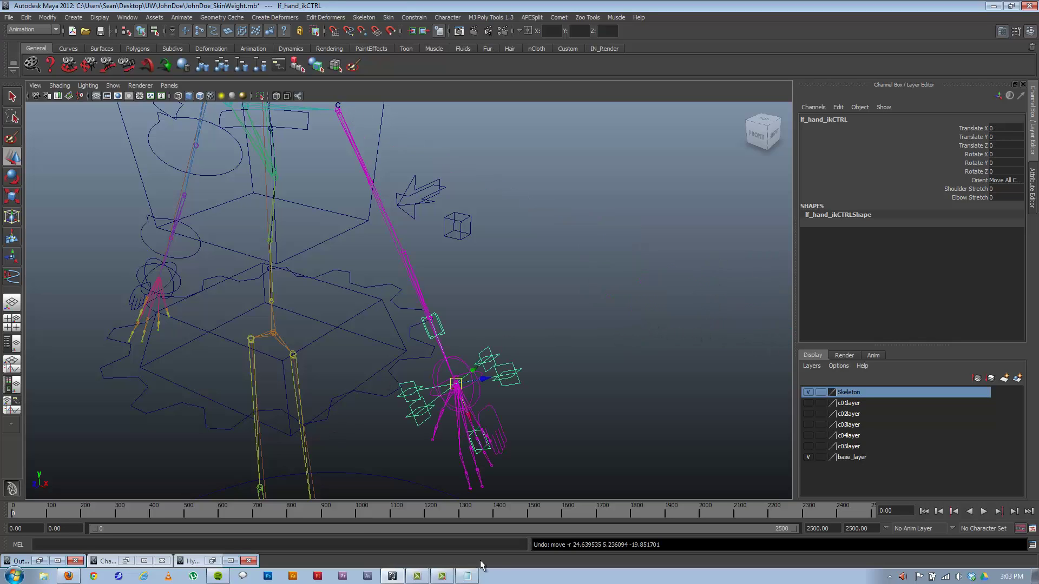
click(467, 576)
click(632, 103)
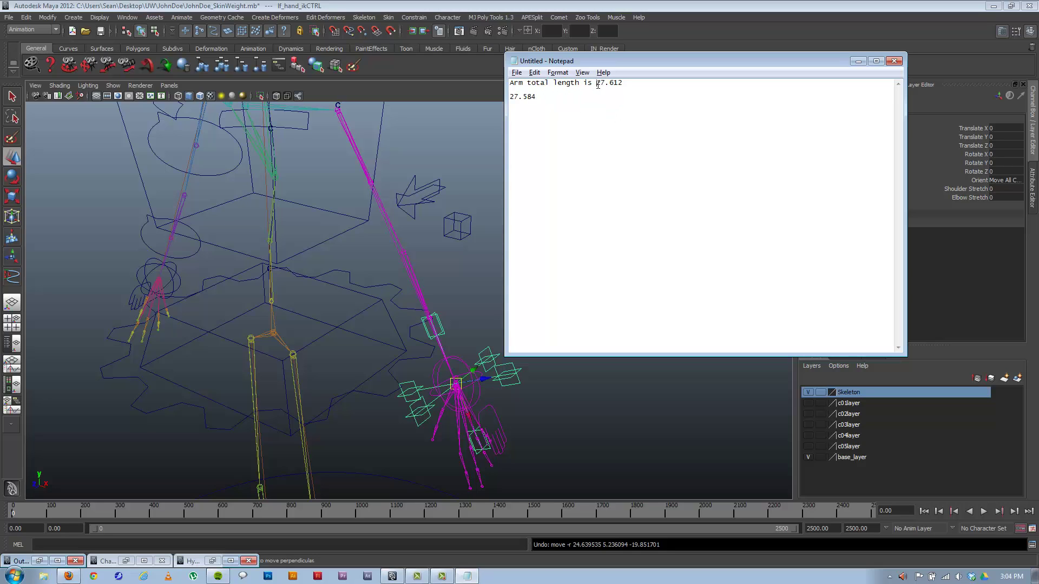
drag(597, 83, 641, 83)
drag(536, 97, 517, 98)
drag(623, 82, 592, 83)
click(639, 85)
drag(630, 83, 598, 81)
double_click(543, 102)
click(637, 98)
drag(627, 85, 599, 85)
double_click(541, 102)
click(688, 150)
drag(904, 112, 793, 112)
drag(644, 60, 665, 65)
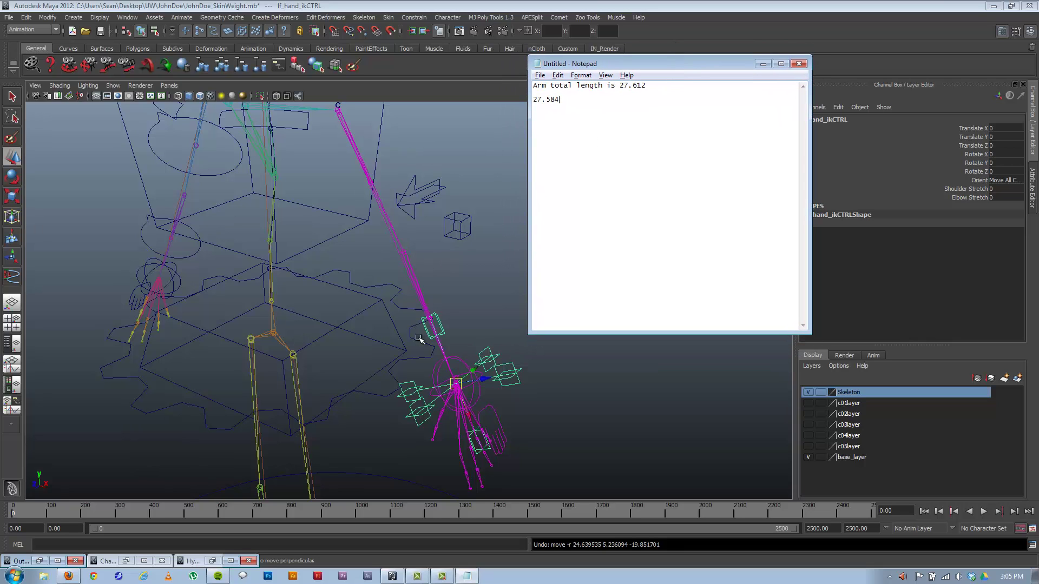
alt+drag(413, 351, 436, 318)
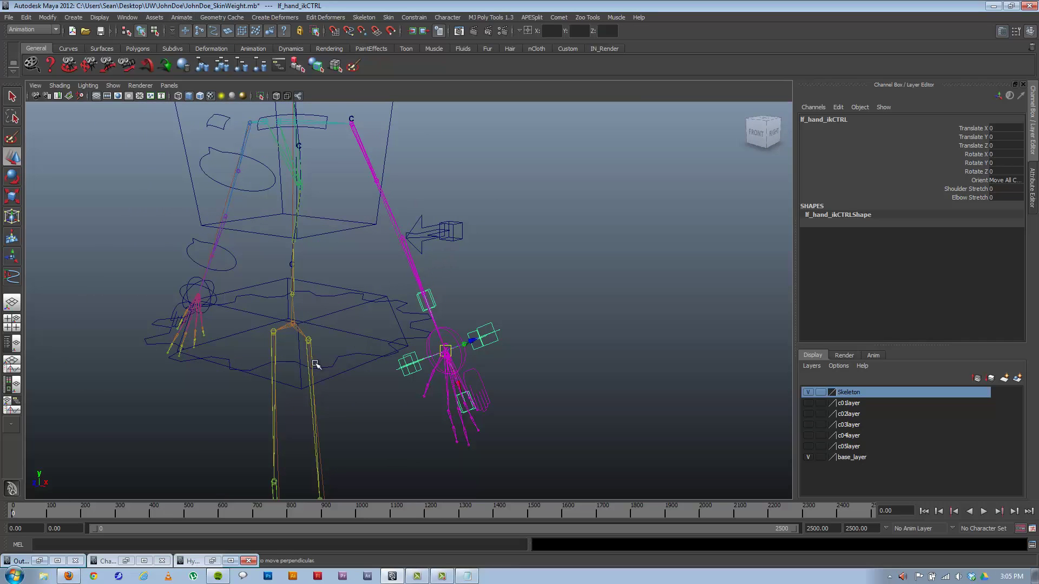
From the Hypergraph's Create Render Node window, create a Utilities > Multiply Divide node (multiplyDivide1).
click(212, 561)
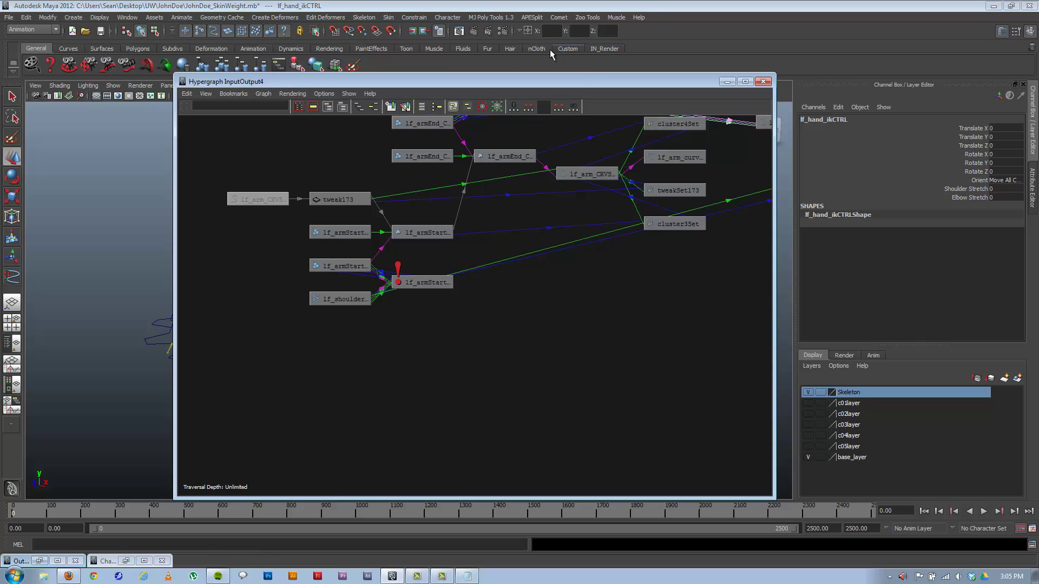
drag(504, 85, 564, 76)
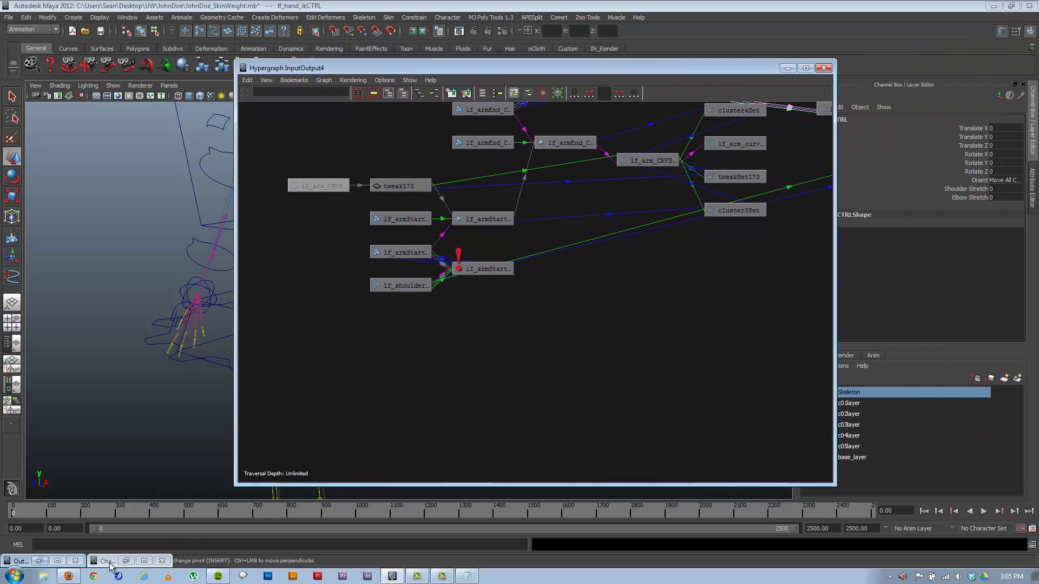
click(355, 81)
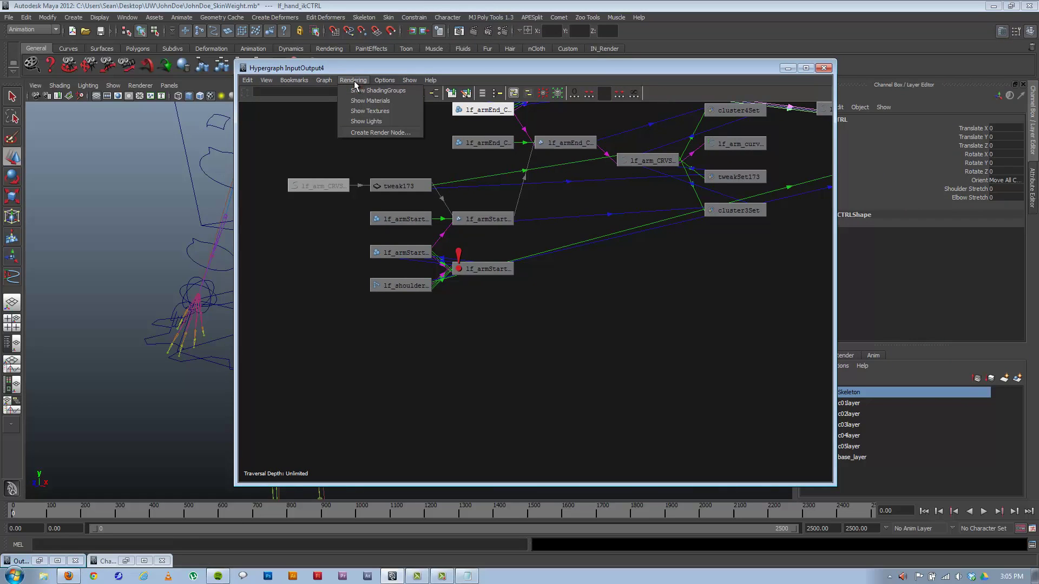
click(371, 133)
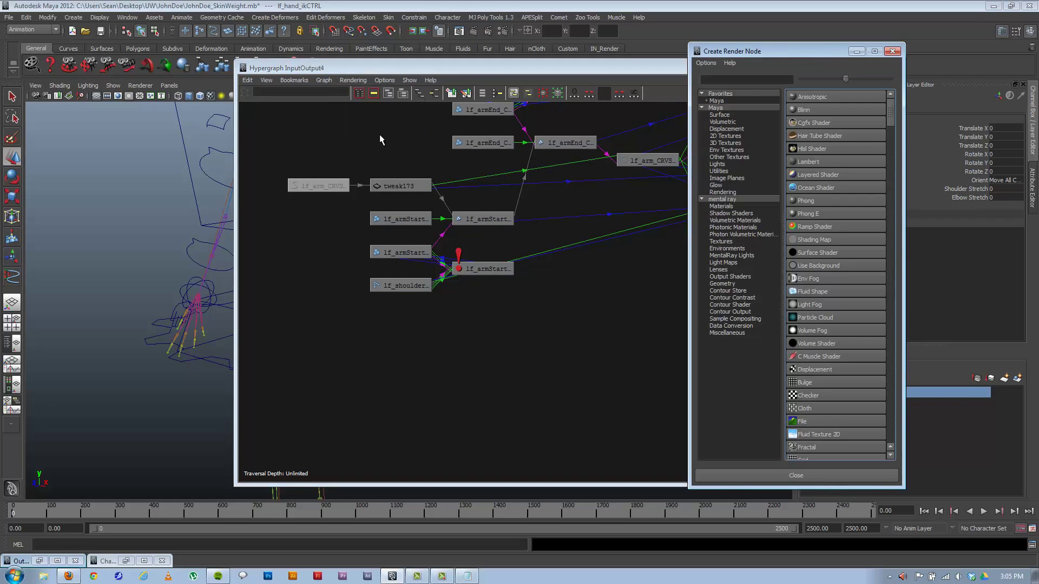
click(717, 171)
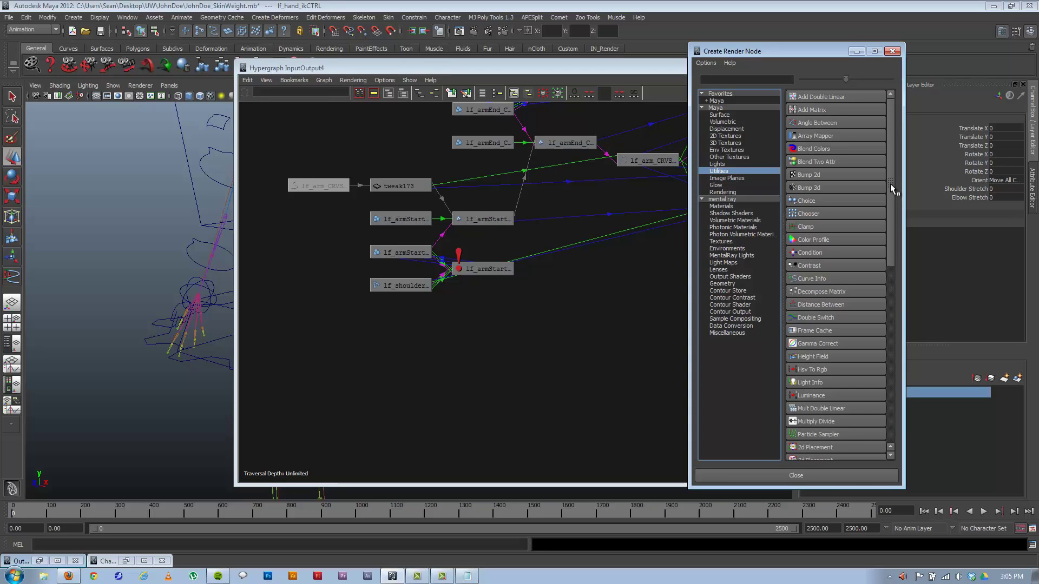
click(817, 422)
click(856, 52)
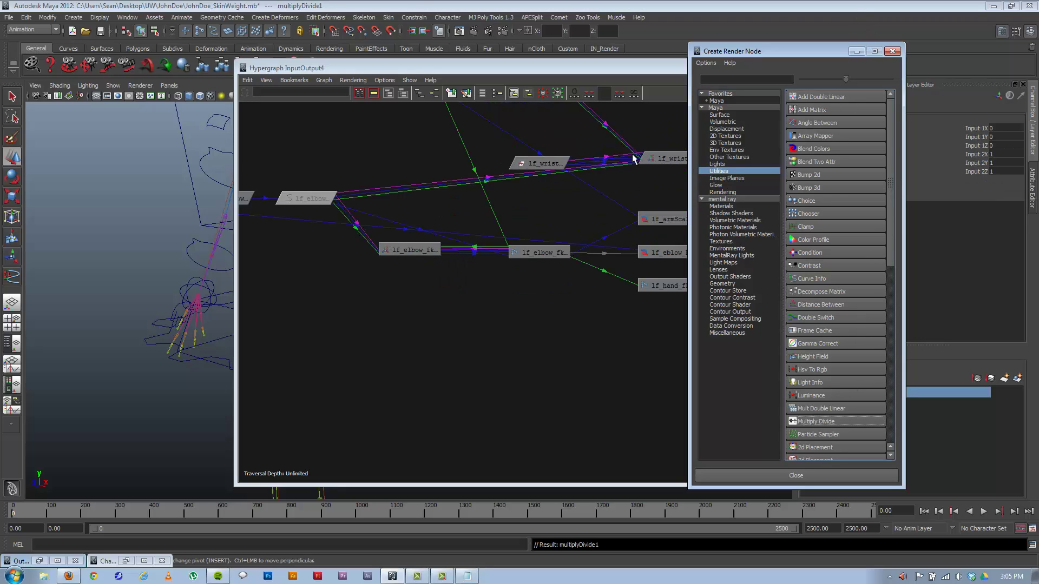
Frame the node network and make the Outliner list utility nodes.
alt+right_drag(629, 172, 348, 162)
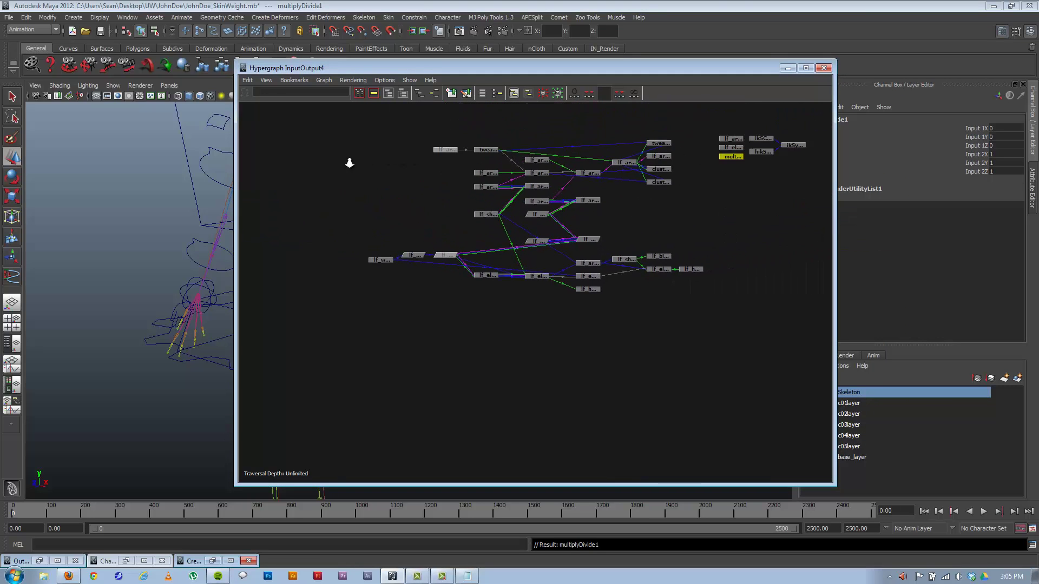
alt+middle_drag(455, 157, 346, 211)
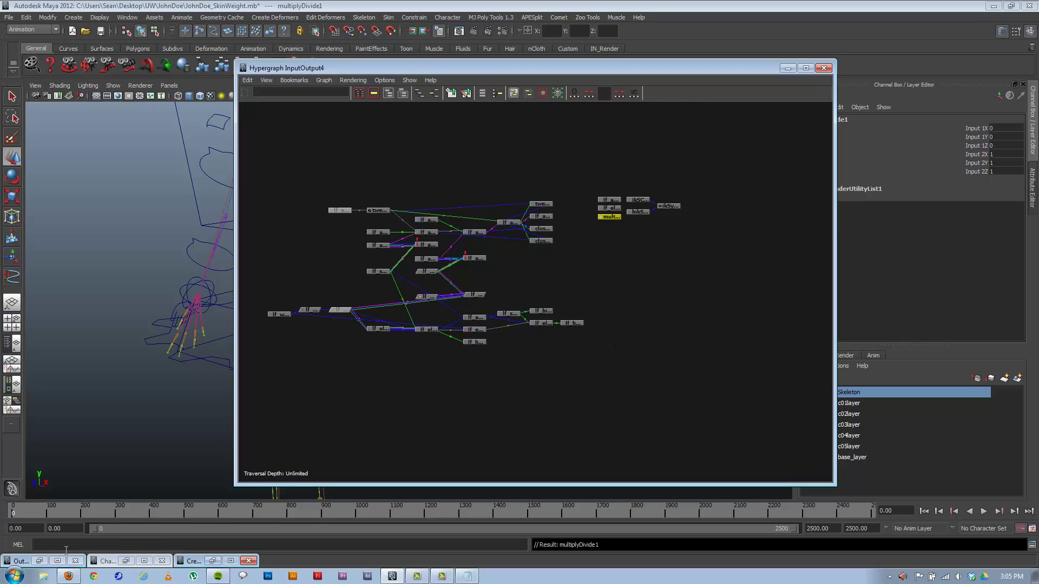
click(39, 560)
click(507, 71)
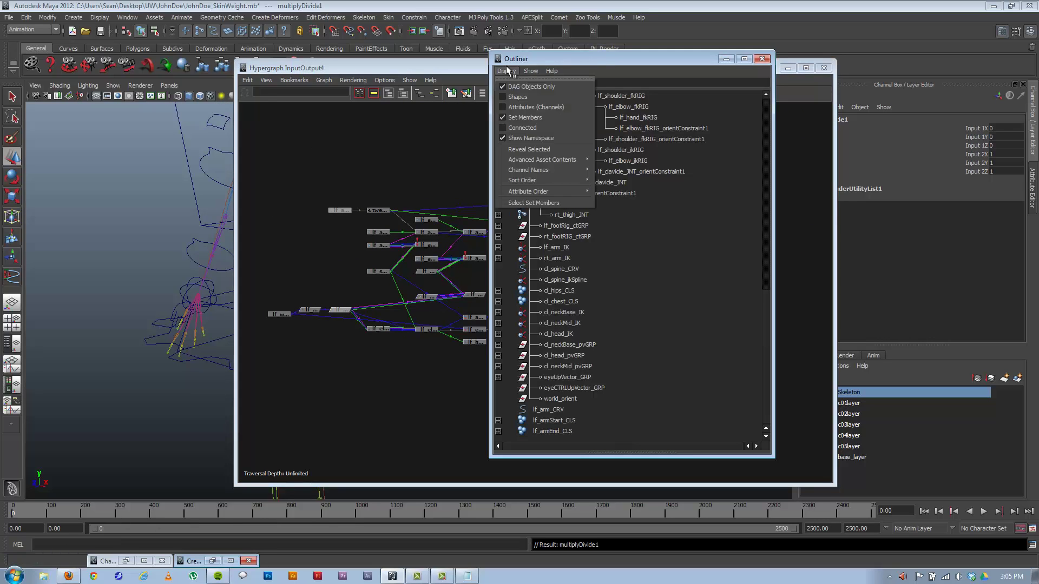
click(512, 83)
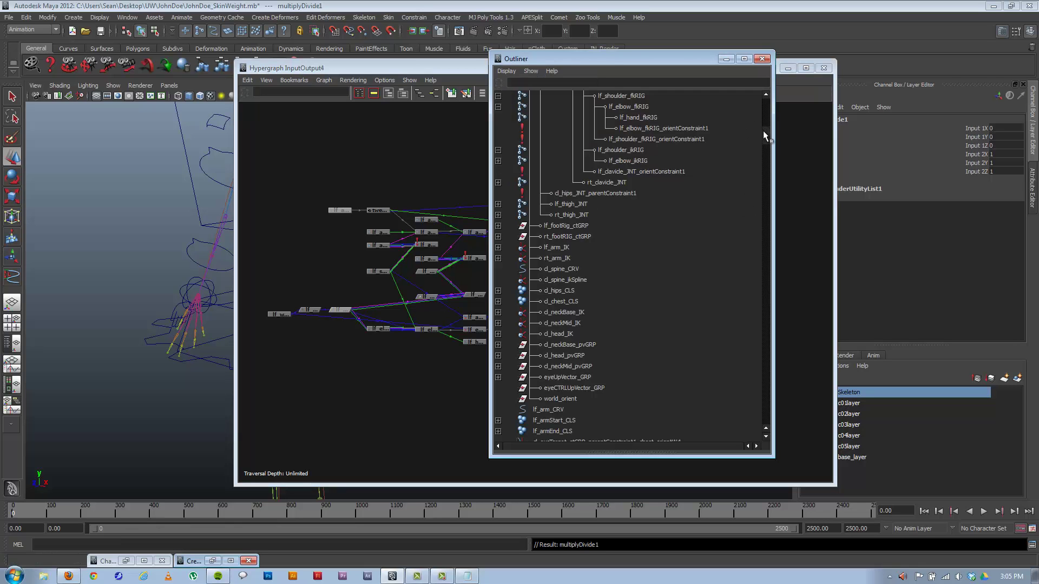
drag(764, 132, 776, 257)
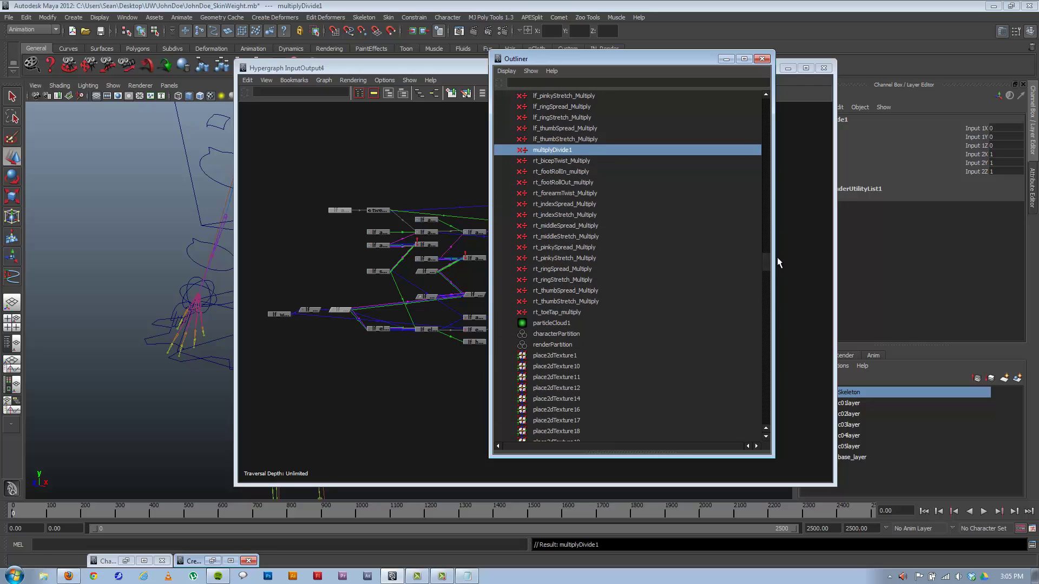
Rename multiplyDivide1 to lf_armScale_Divide in the Outliner.
double_click(554, 150)
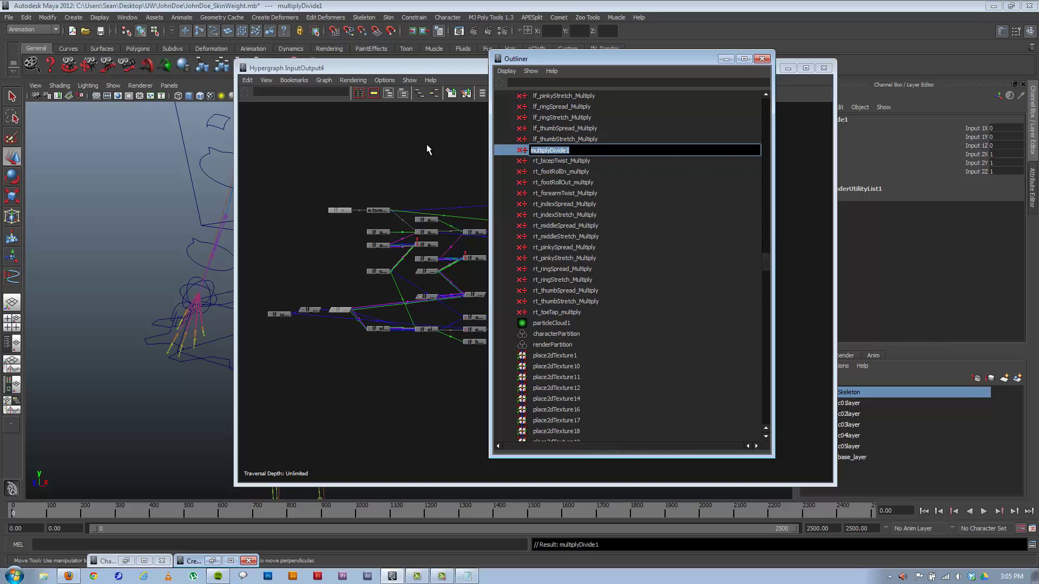
text(lf_armScale_Divide)
key(Return)
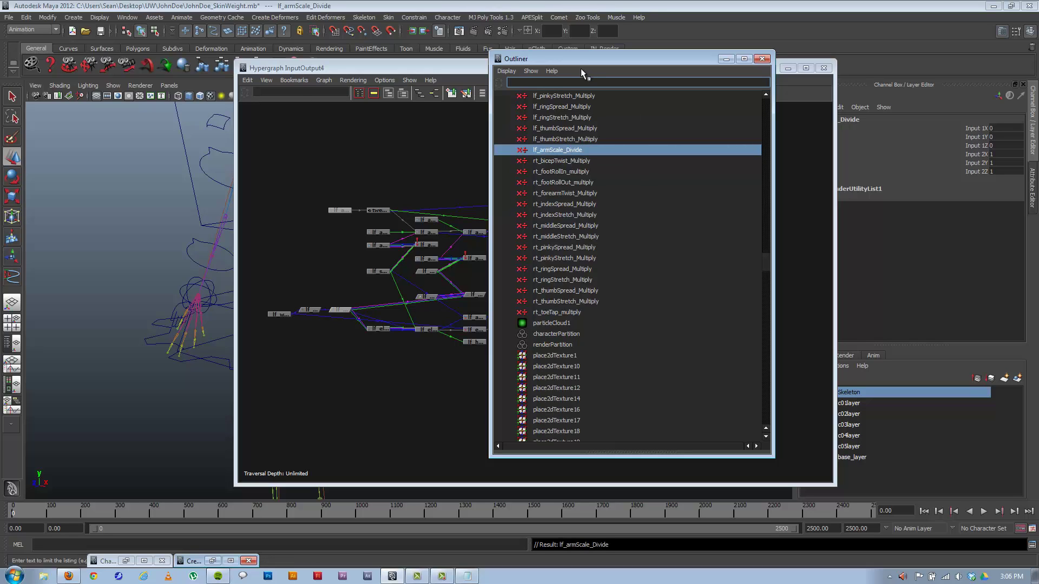
drag(584, 59, 204, 78)
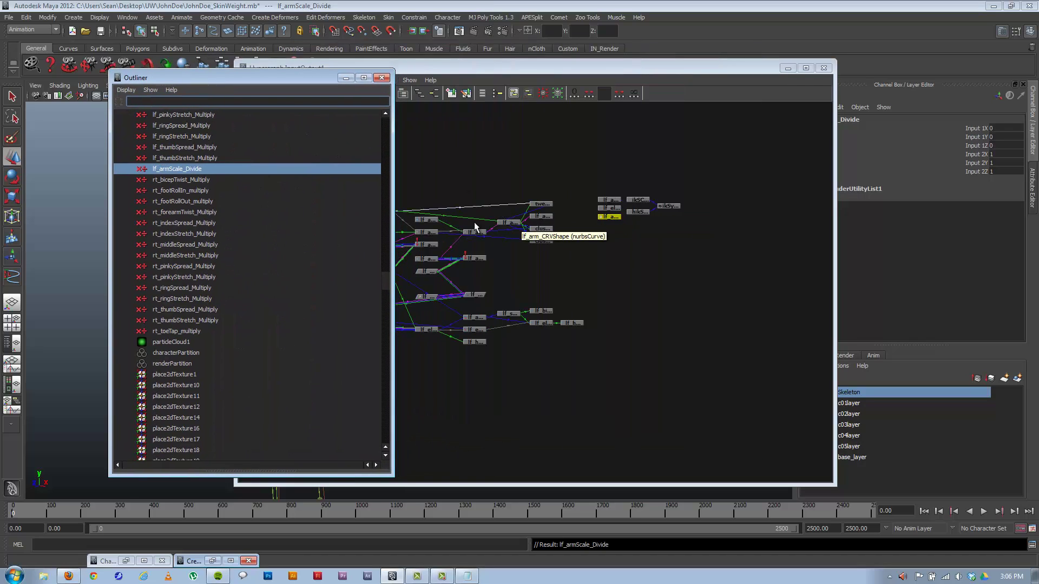
Set lf_armScale_Divide's Operation to Divide in the Attribute Editor.
click(610, 217)
click(193, 172)
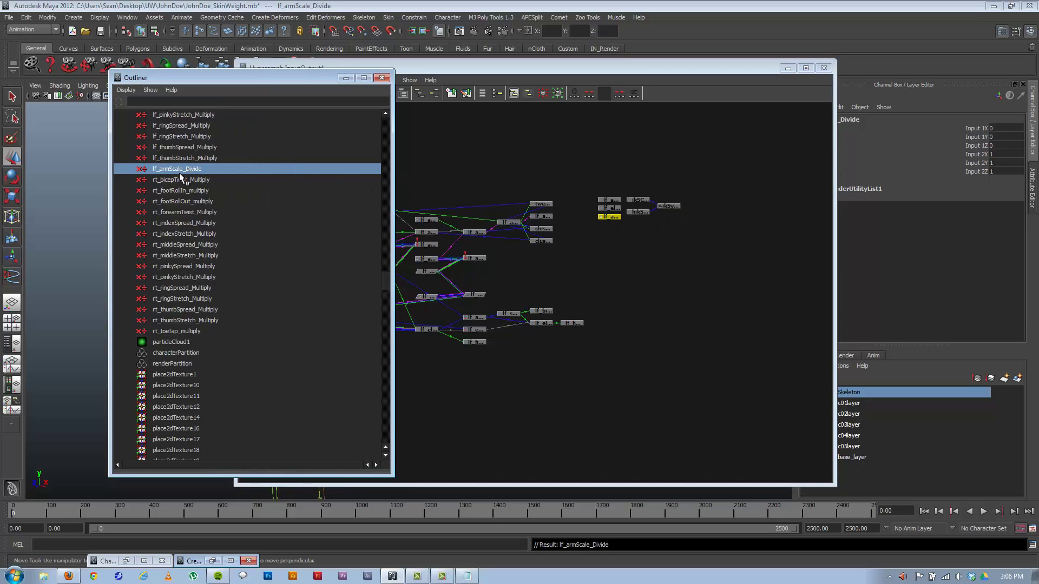
key(ctrl+a)
click(788, 68)
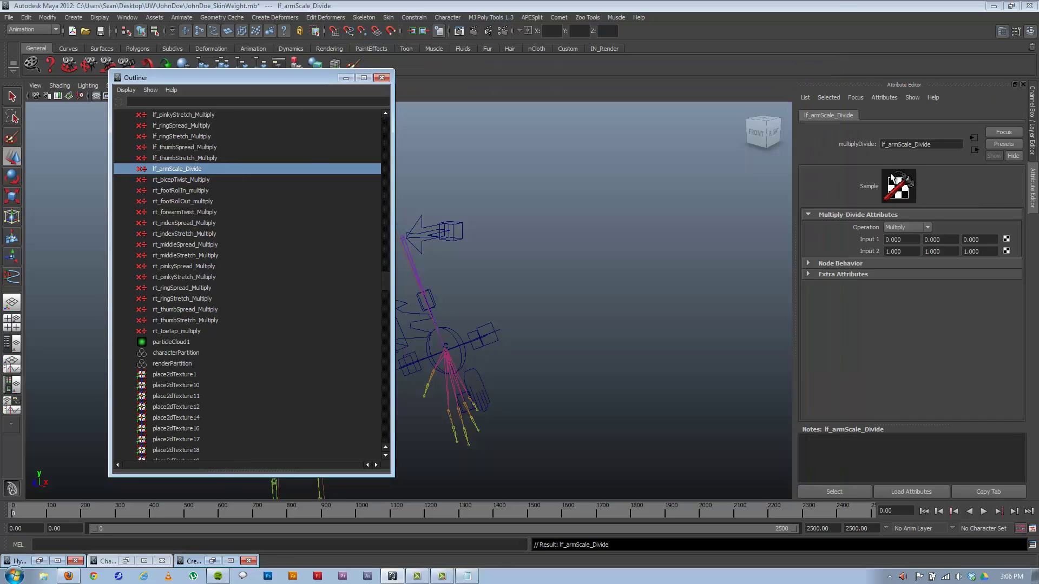
click(900, 227)
click(908, 251)
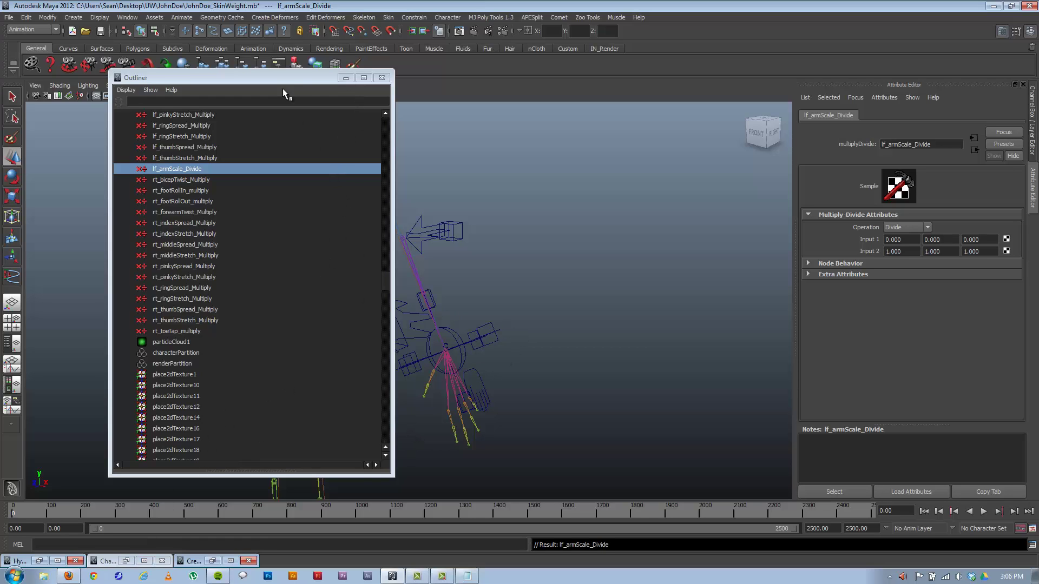
Select the arm curve and select its lf_arm_curveInfo node (arc length 27.584).
drag(275, 80, 212, 84)
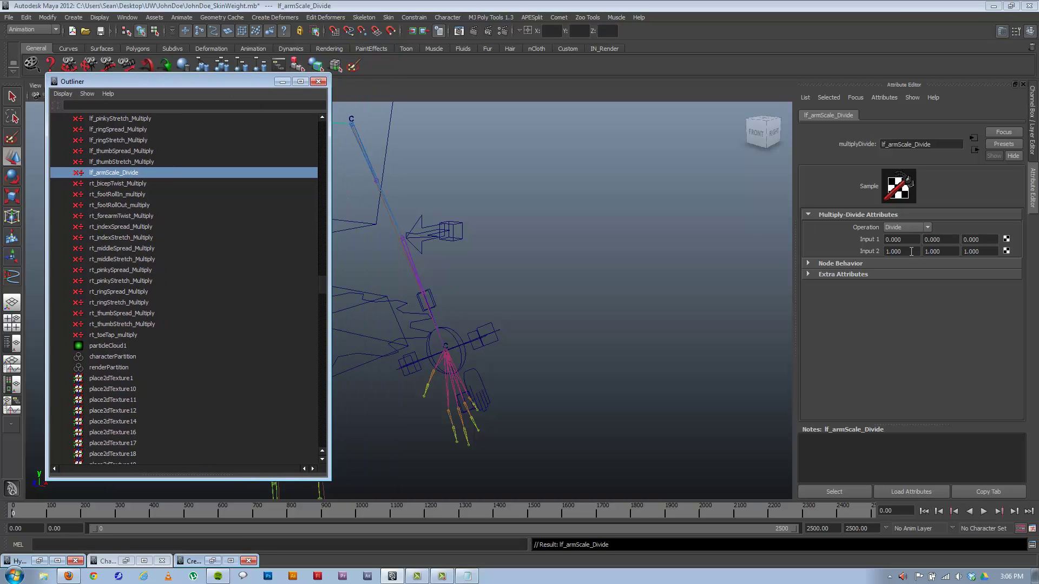
click(398, 234)
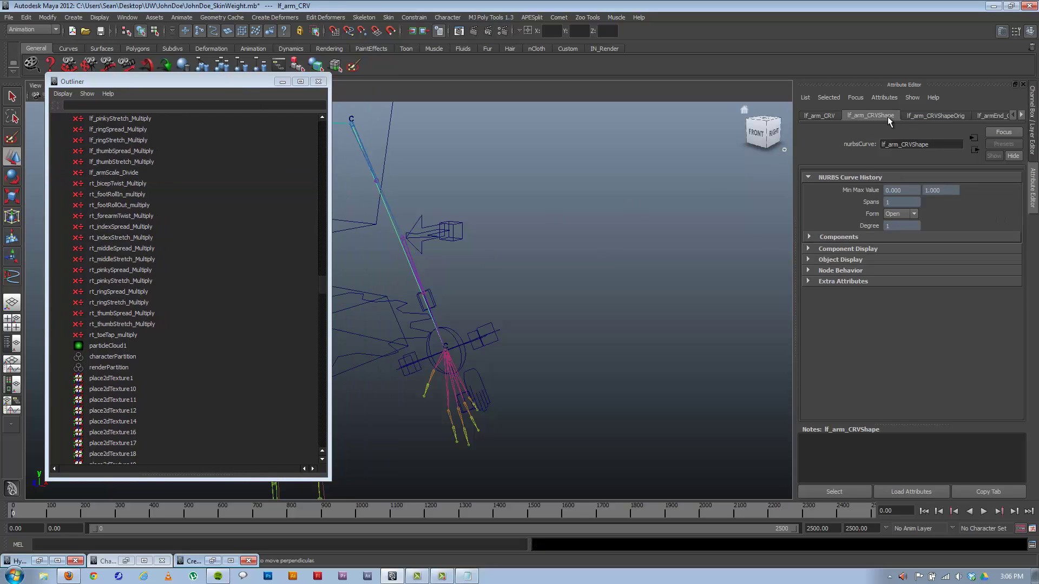
click(820, 116)
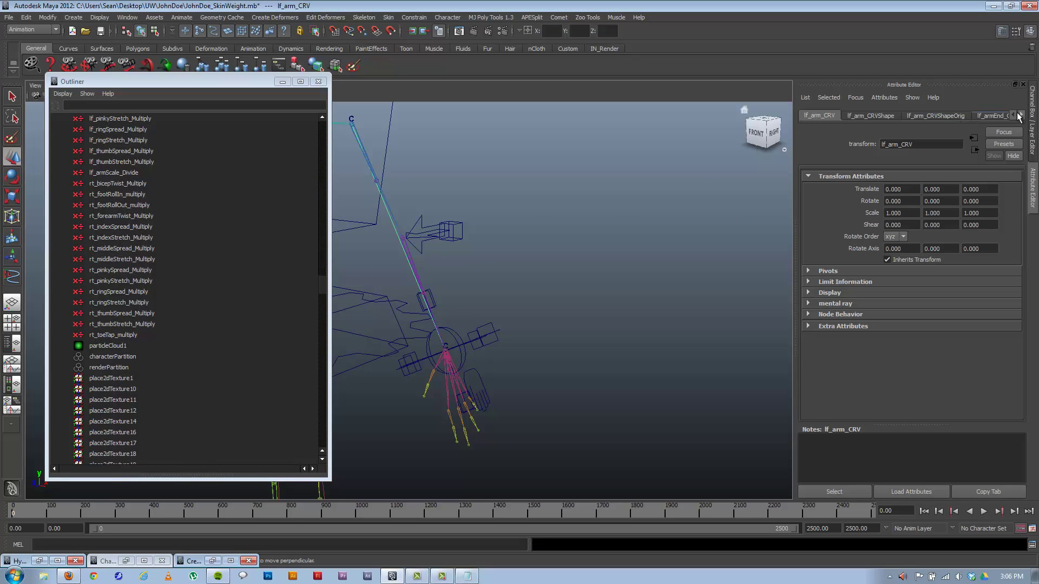
click(1022, 116)
click(1022, 116)
click(1021, 115)
click(1021, 116)
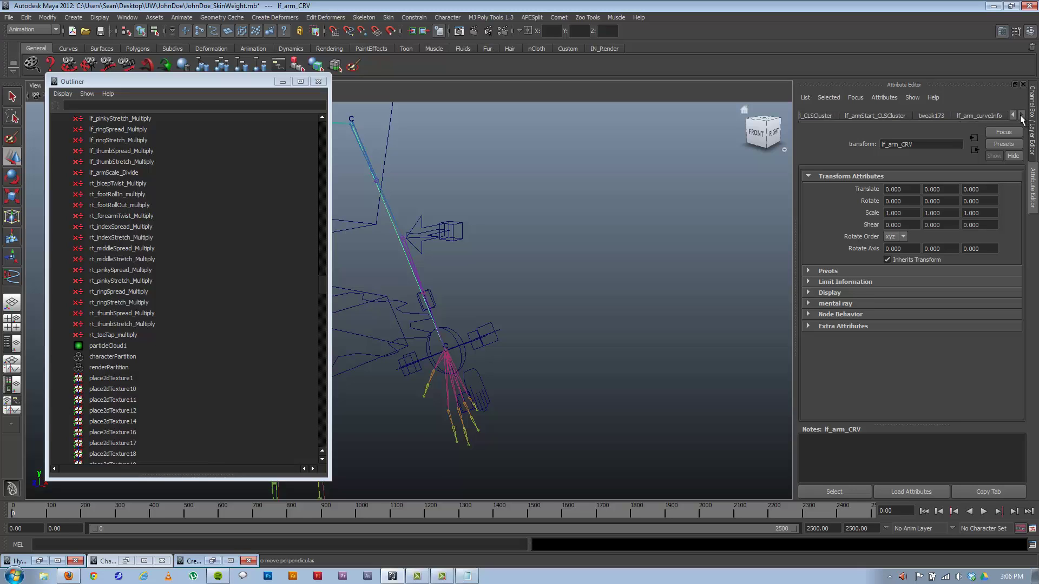
click(978, 116)
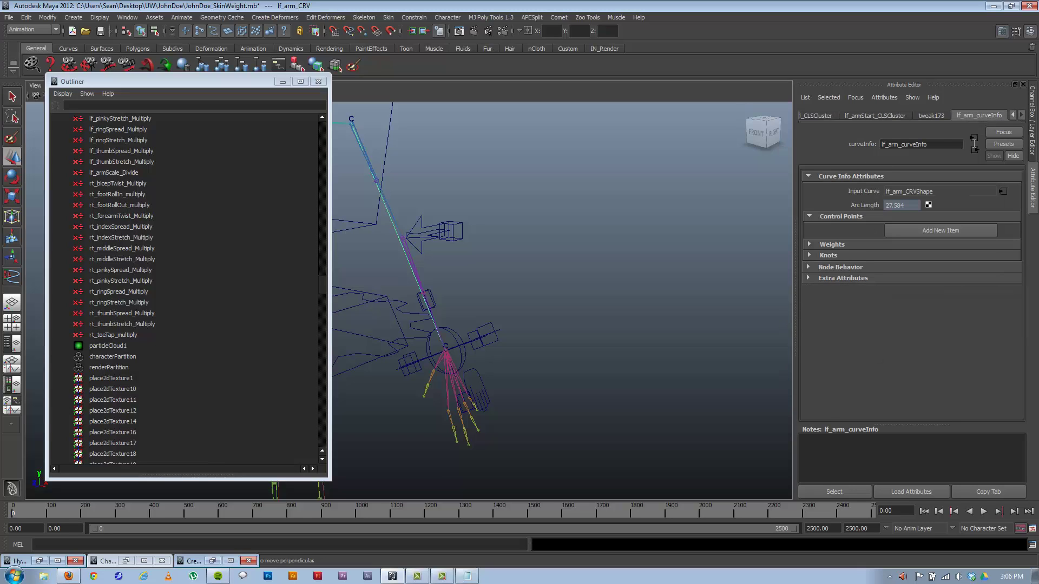
click(834, 492)
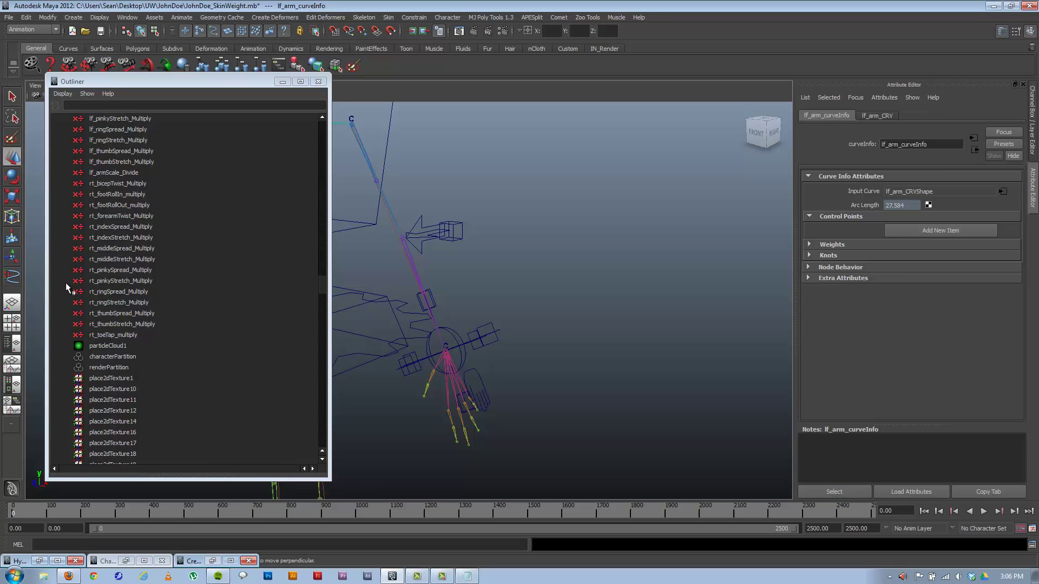
Open the Connection Editor from Window > General Editors.
click(127, 17)
mouse_move(134, 44)
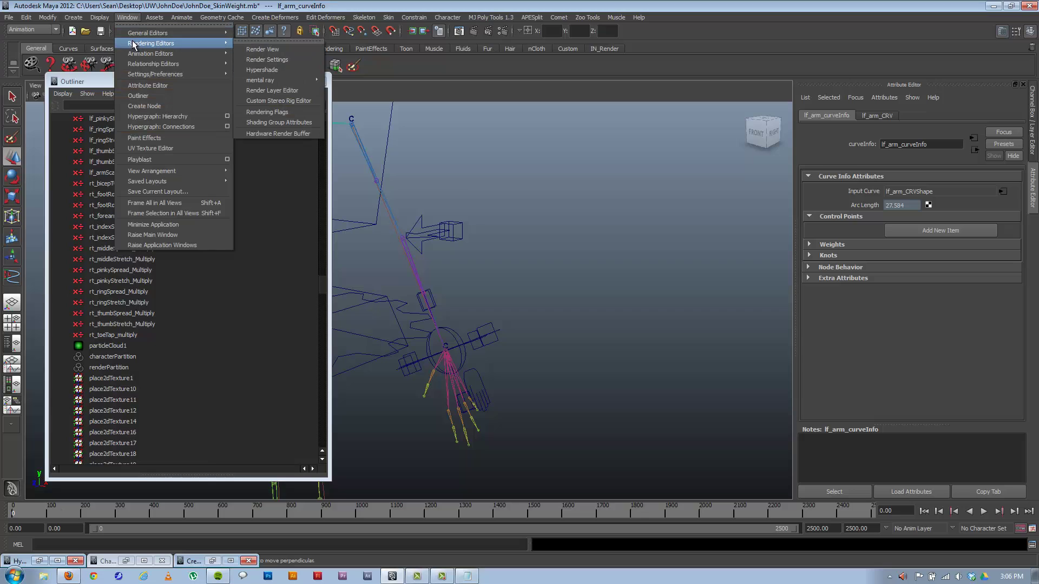
mouse_move(229, 36)
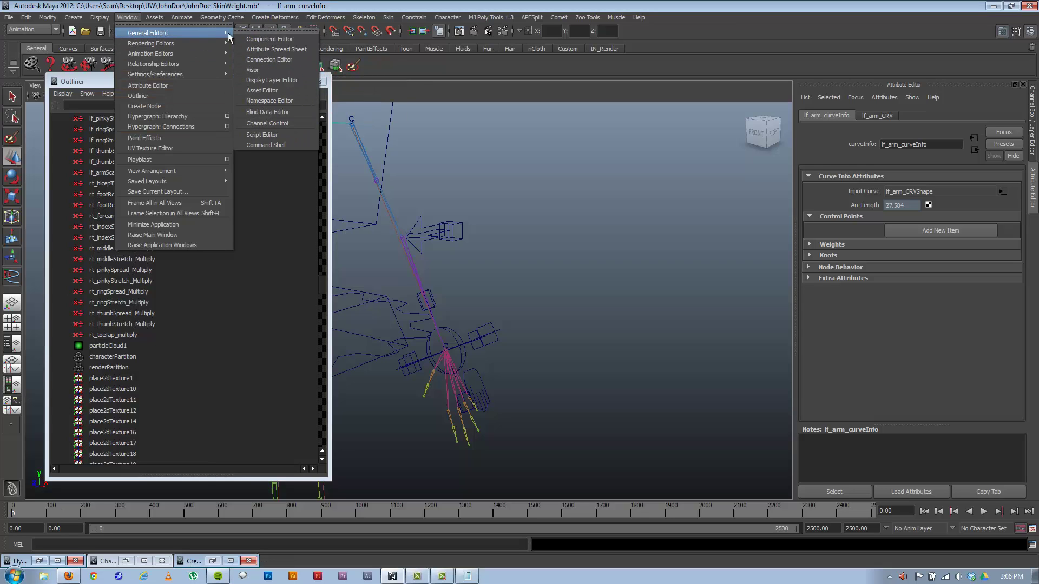
click(269, 60)
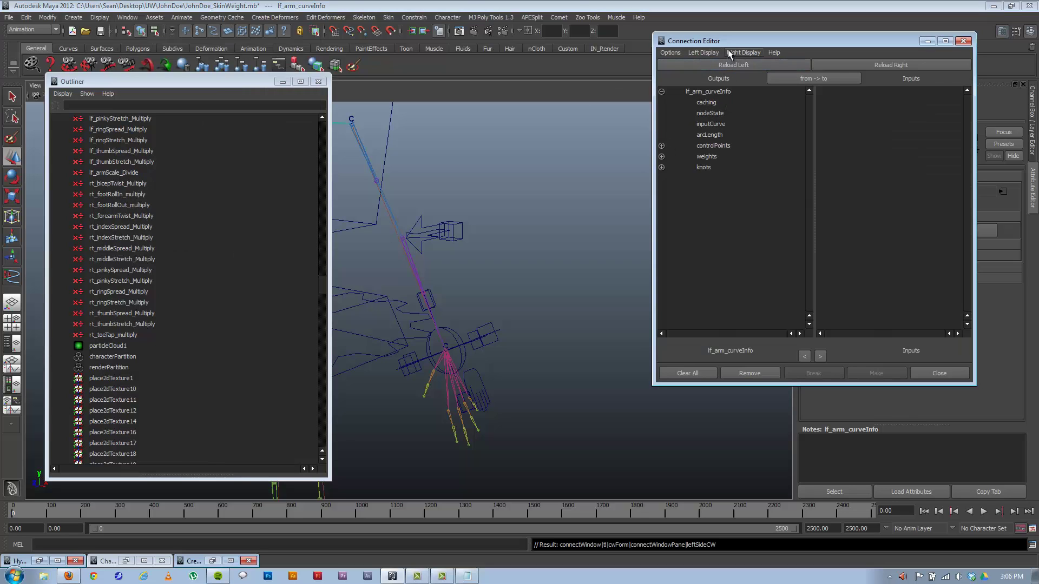
Connect lf_arm_curveInfo.arcLength to lf_armScale_Divide.input1X, giving Input 1 of 27.584.
drag(728, 41, 549, 74)
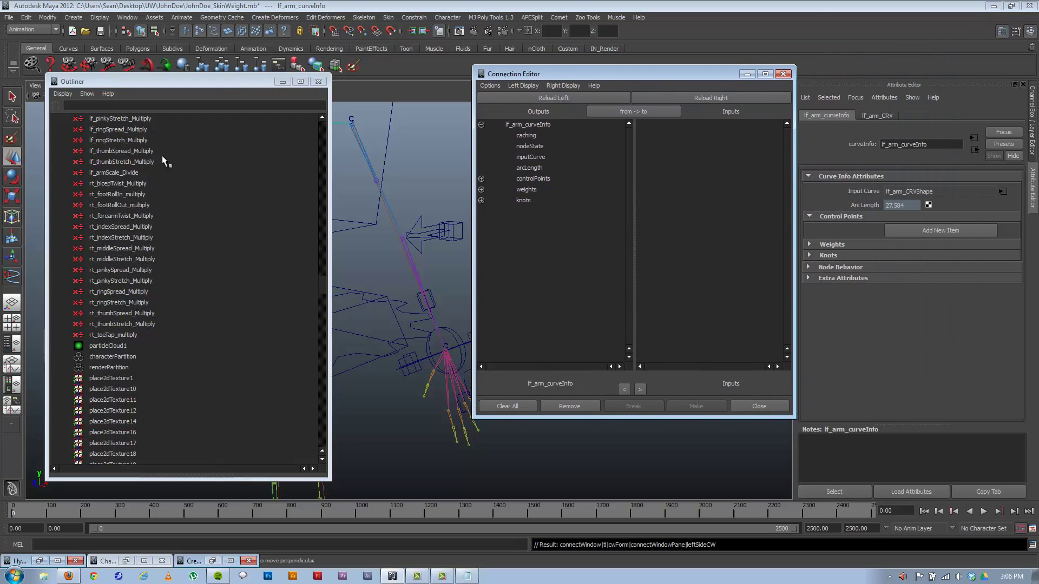
click(128, 172)
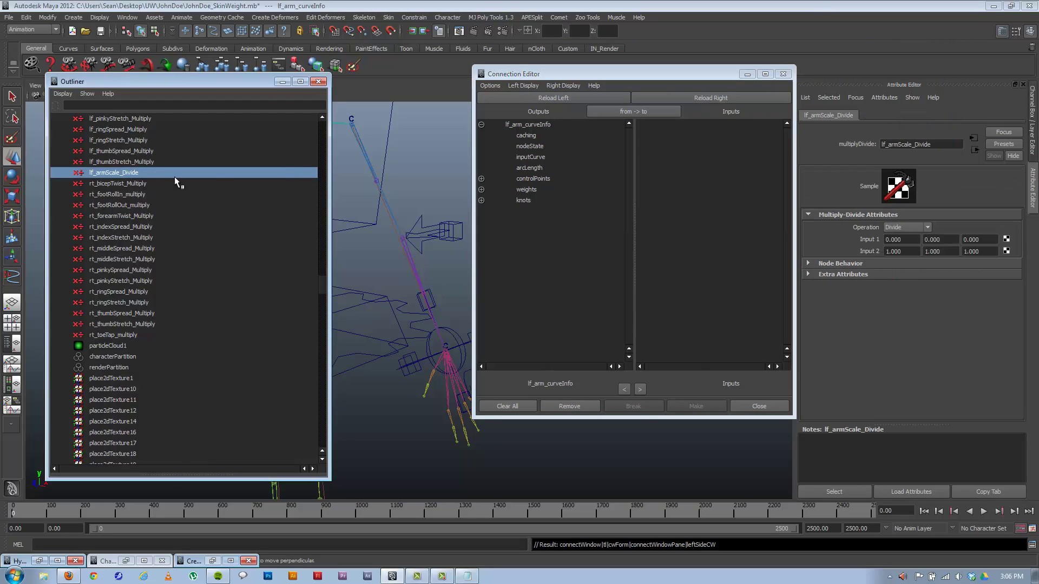
click(694, 99)
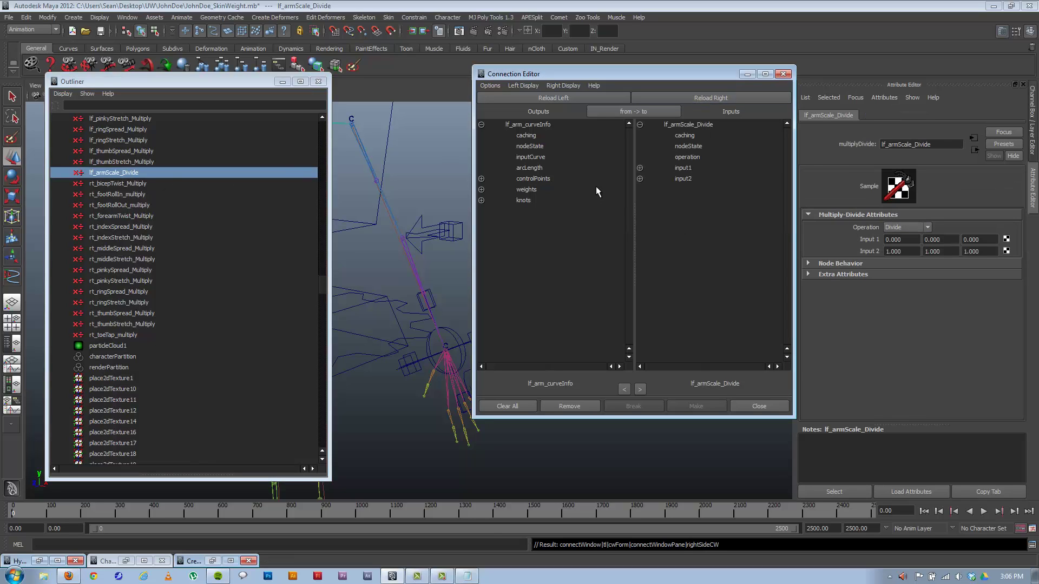
click(520, 169)
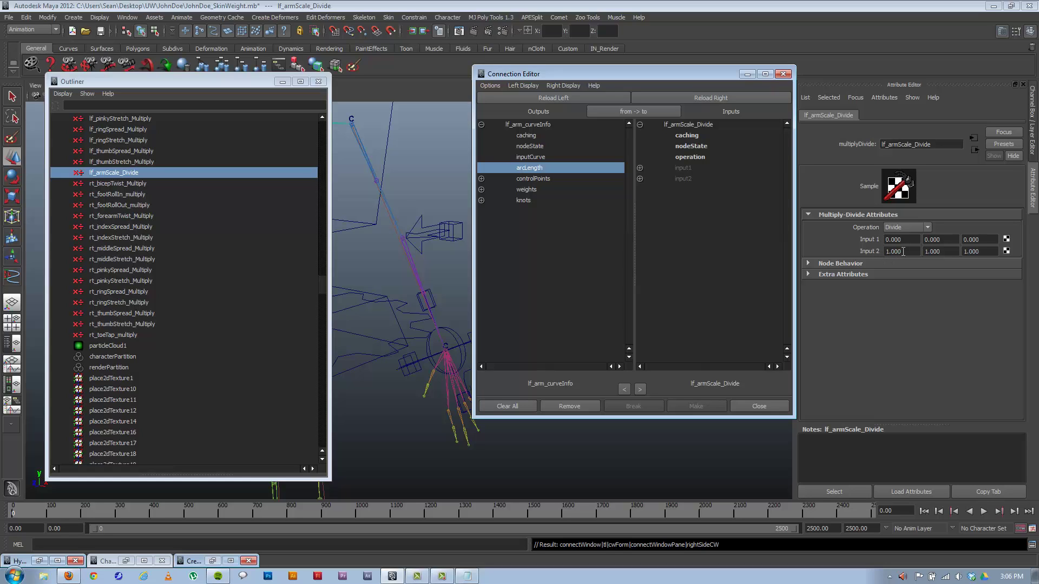
click(639, 168)
click(706, 179)
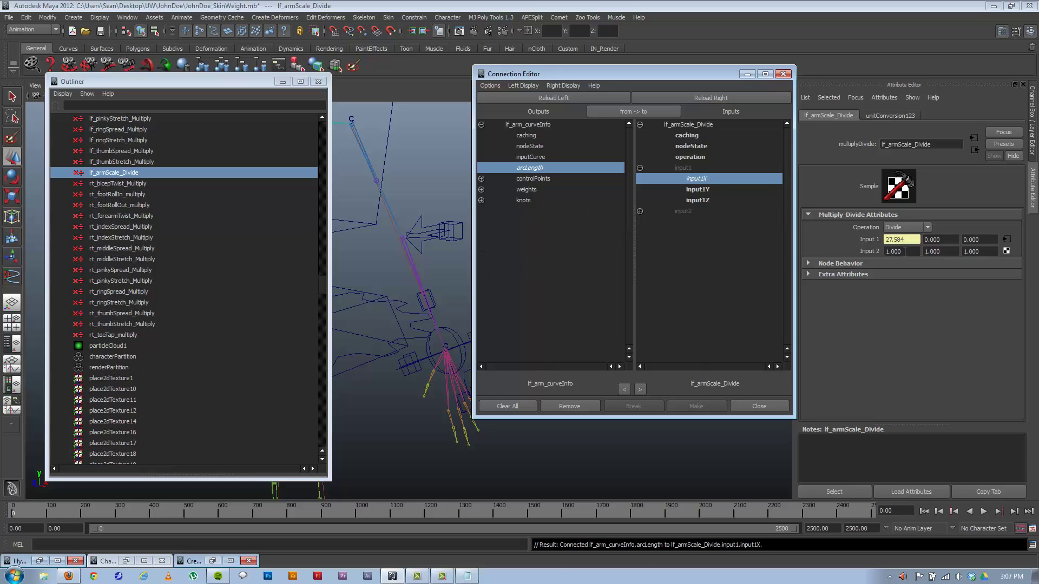
click(904, 252)
Paste the 27.612 total arm length from the notes into lf_armScale_Divide's Input 2 X.
click(468, 577)
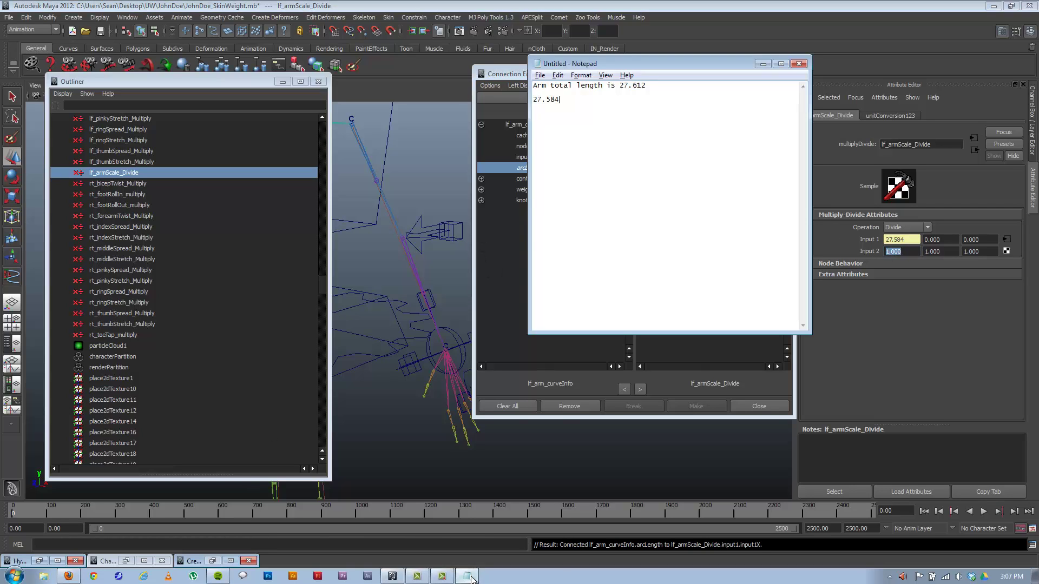
drag(628, 64, 323, 89)
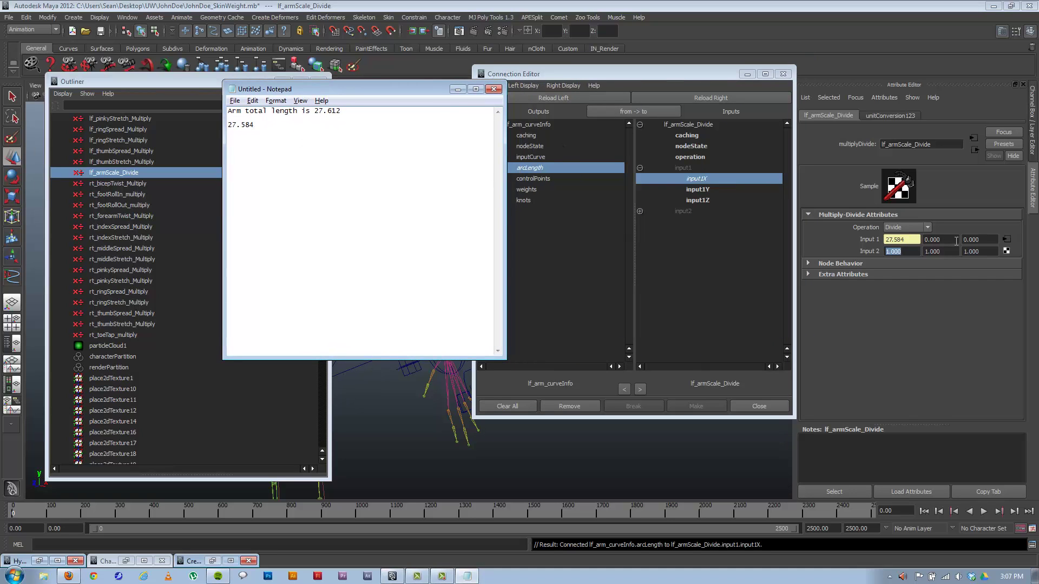
drag(359, 113, 316, 115)
key(ctrl+c)
click(907, 254)
key(ctrl+v)
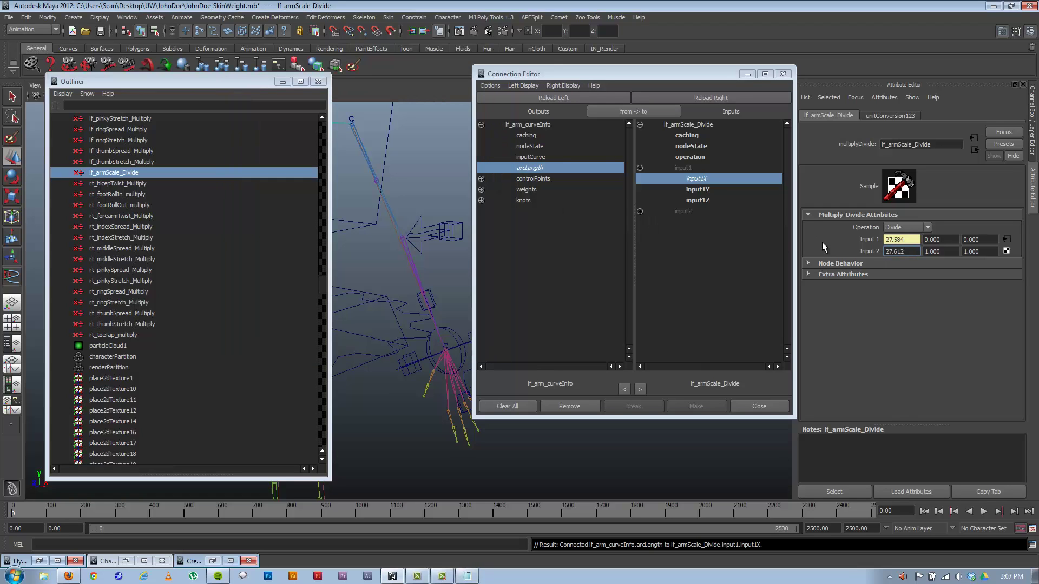
click(938, 241)
Compute 27.584 ÷ 27.612 in Windows Calculator, getting about 0.99899.
click(15, 575)
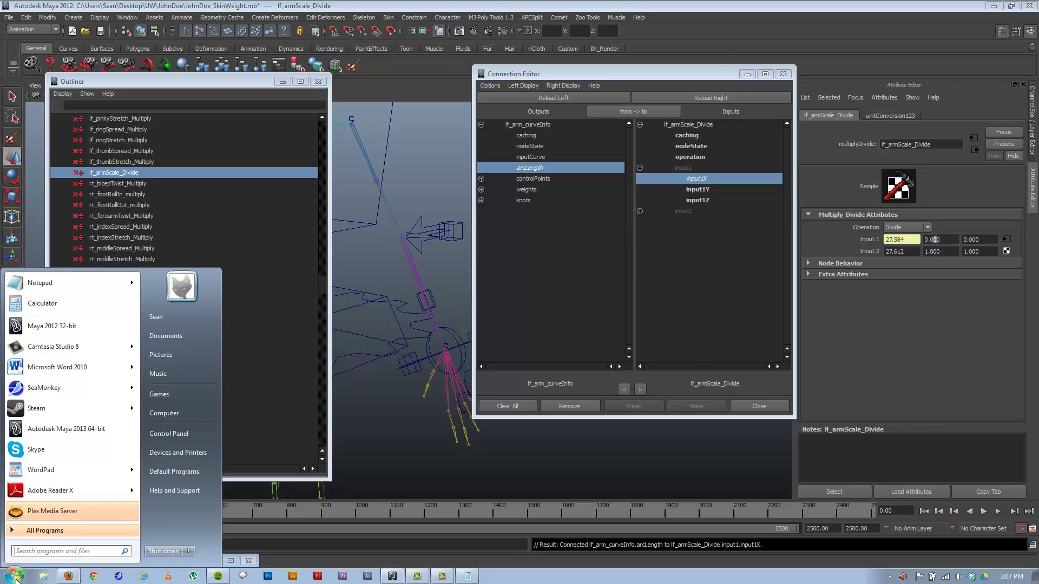
click(44, 305)
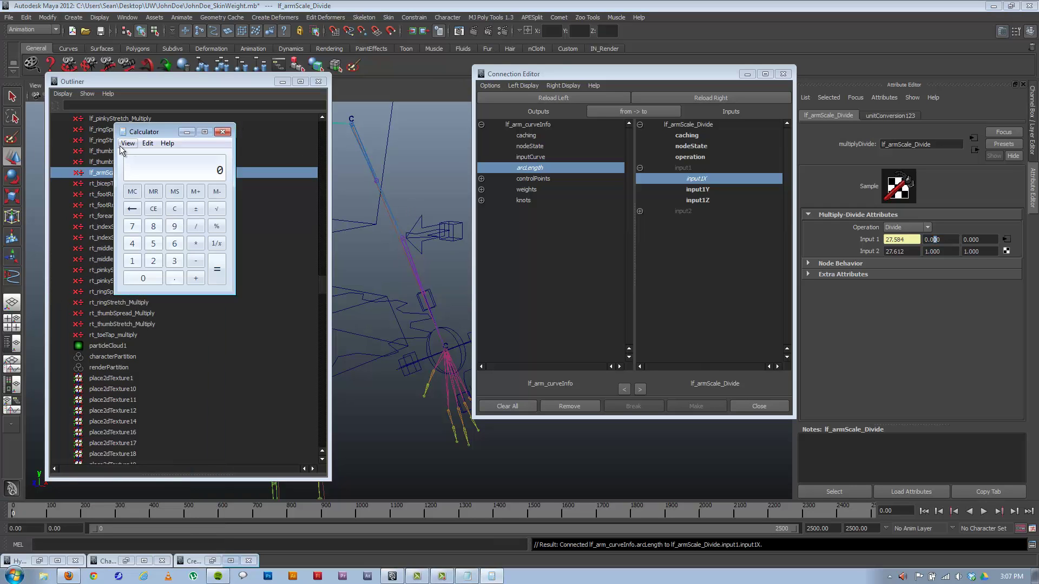
drag(153, 132, 576, 126)
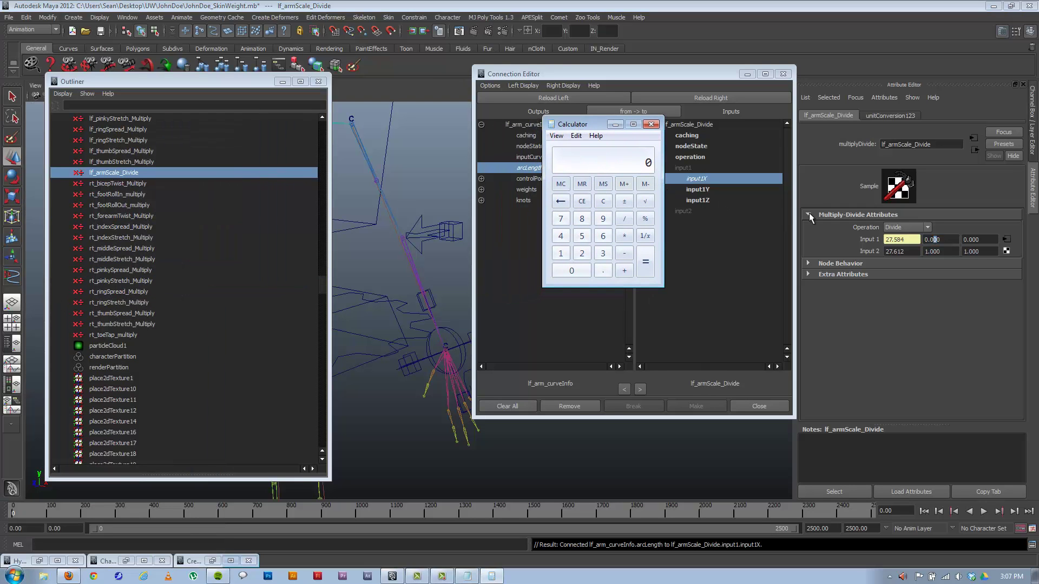
text(27.584 / 27.1)
key(BackSpace)
text(612)
key(Return)
Test-move the hand IK control upward to check the arm, then undo the move.
drag(593, 126, 212, 172)
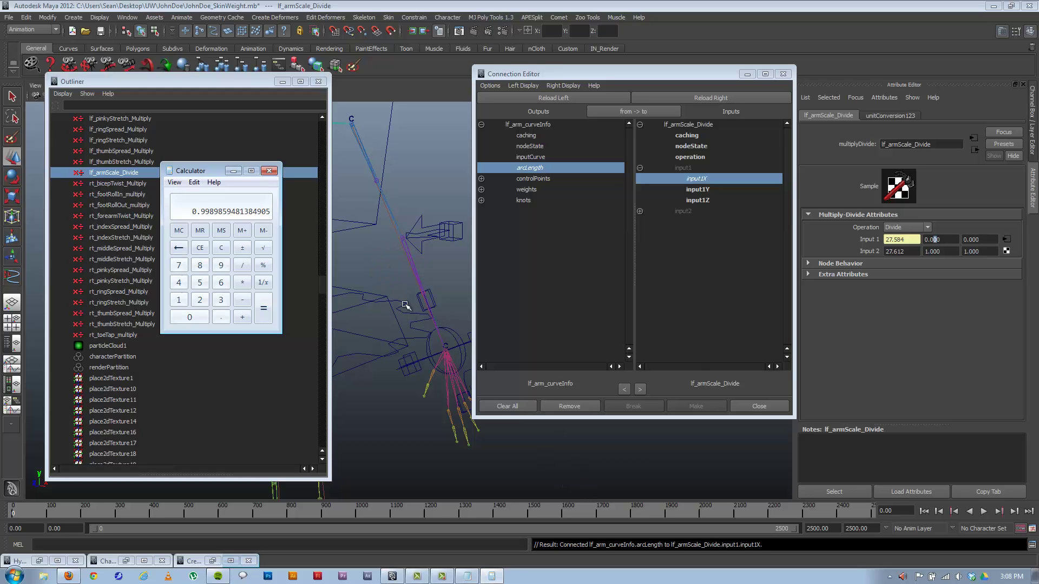
click(418, 362)
click(418, 361)
drag(446, 357, 425, 158)
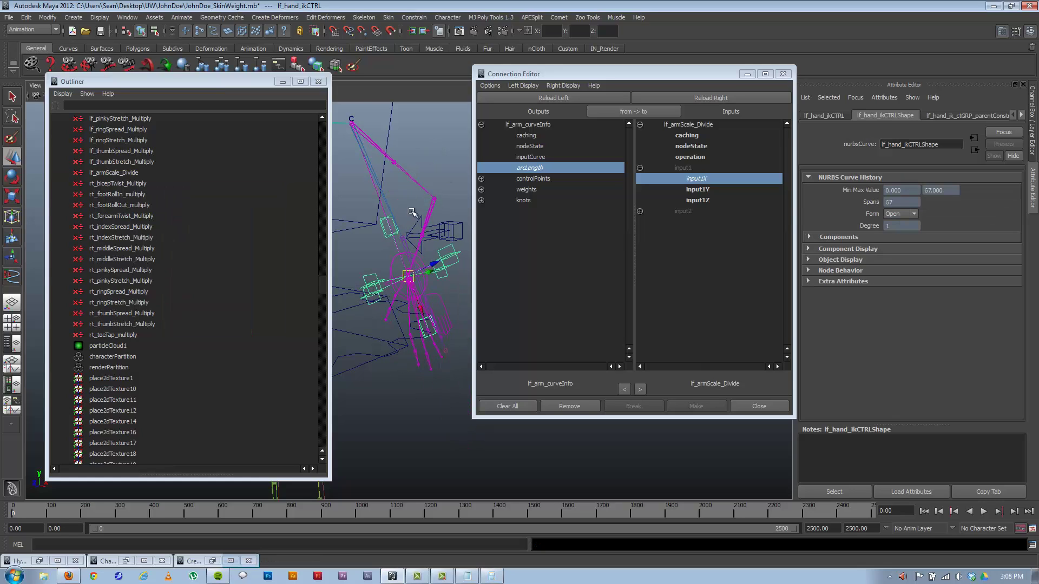
key(ctrl+z)
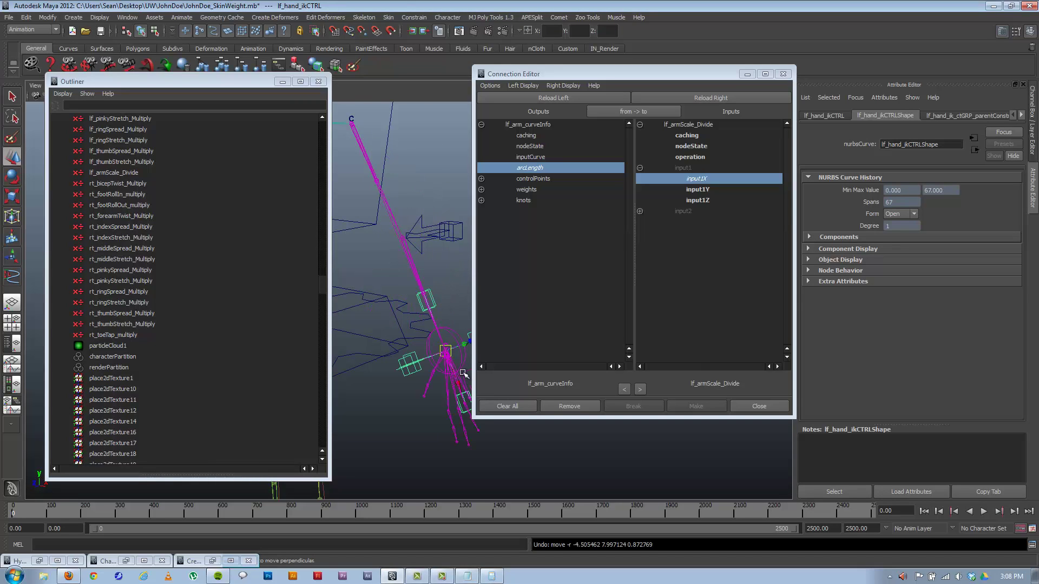
click(292, 81)
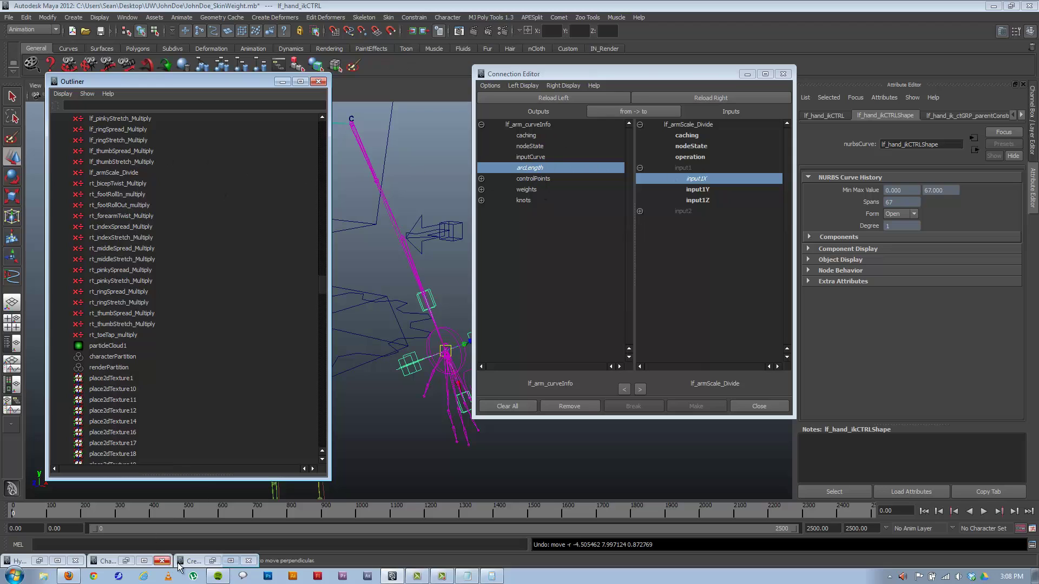
Create a Condition utility node (condition1) via the Hypergraph's Create Render Node window.
key(alt+Tab)
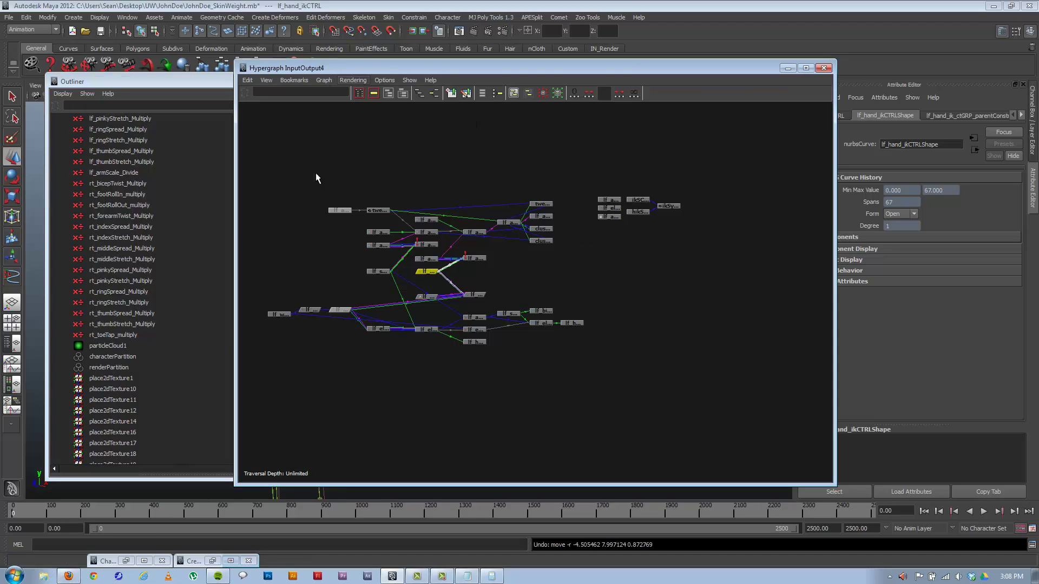
click(212, 560)
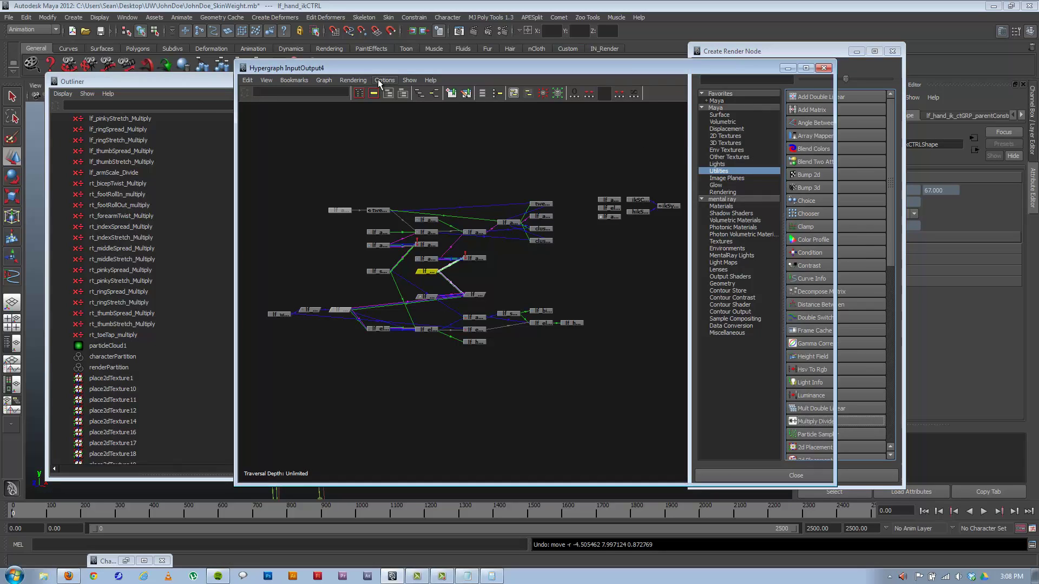
click(353, 80)
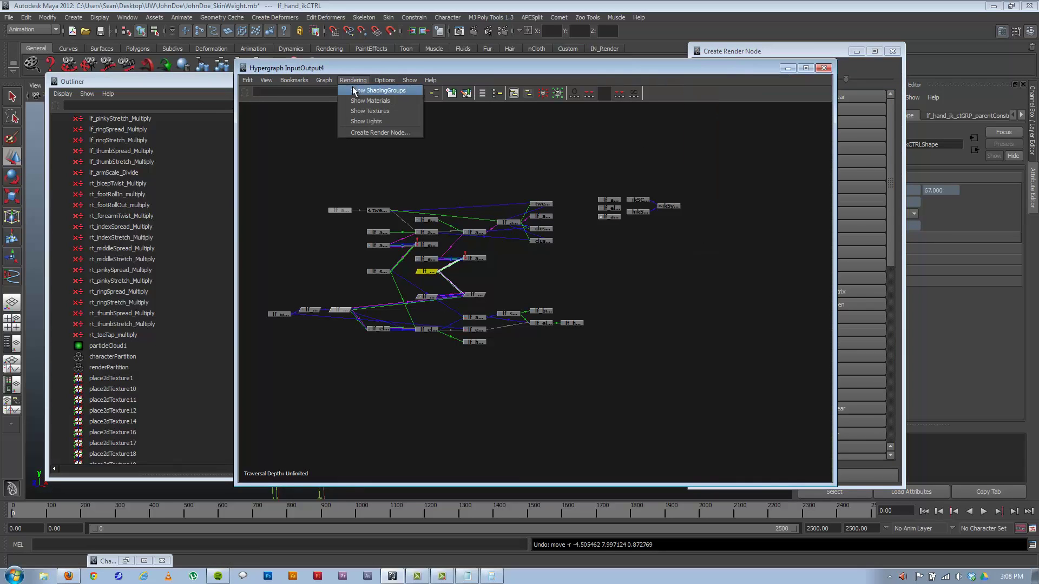
click(373, 133)
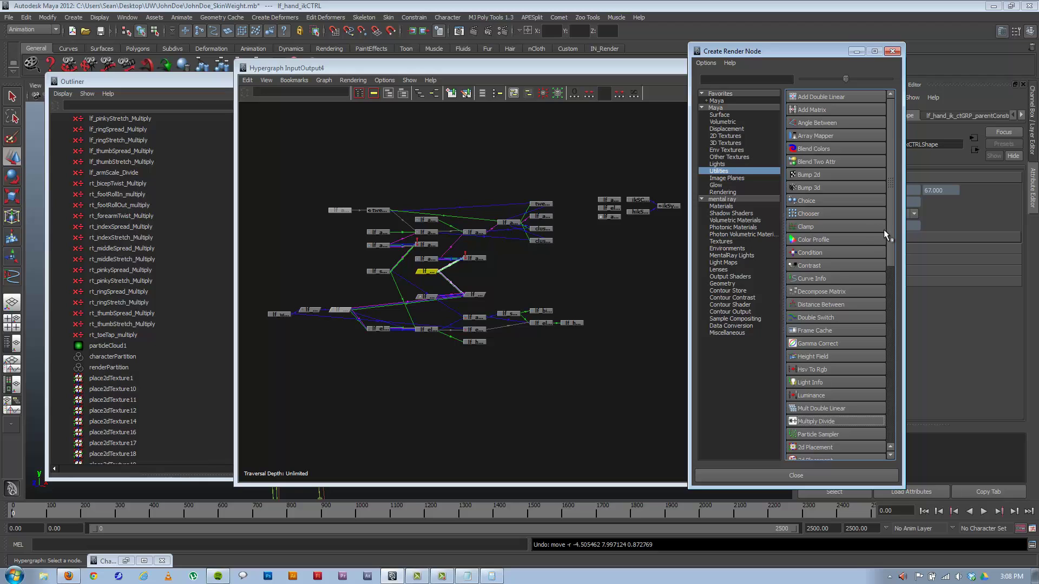
click(807, 253)
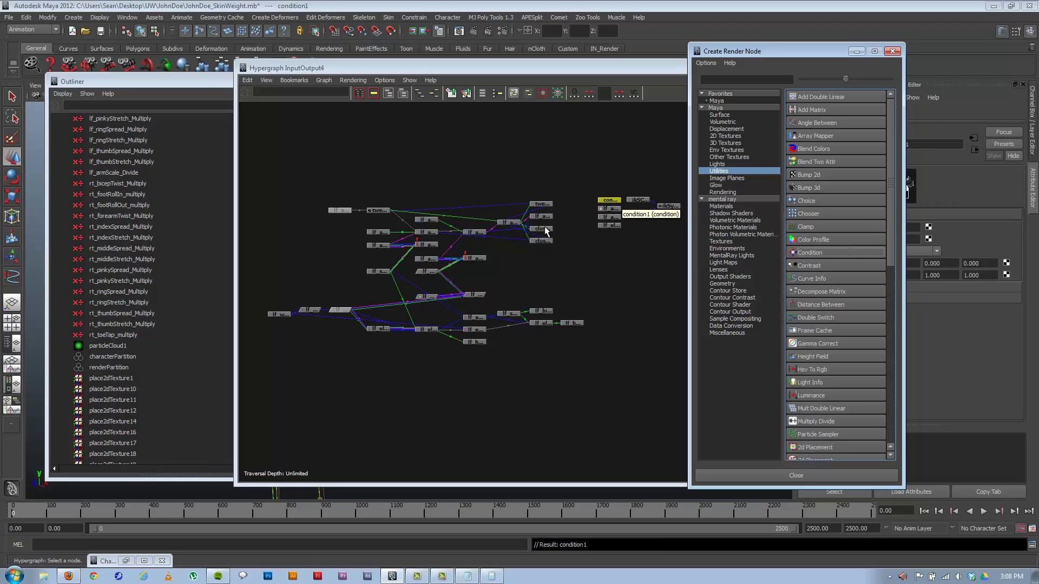
click(856, 51)
Load condition1 as the right-hand node in the Connection Editor.
scroll(507, 283, up, 5)
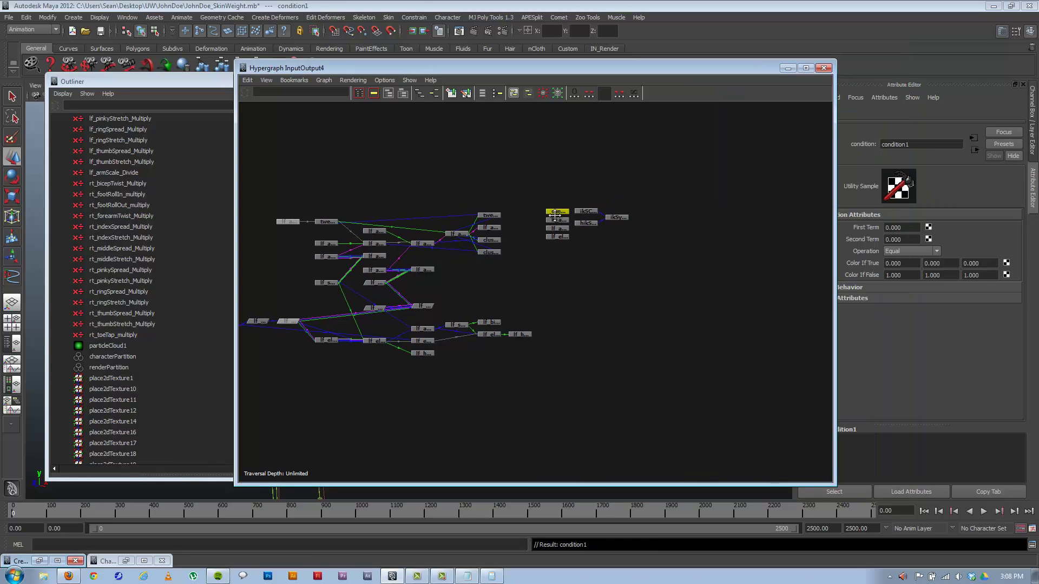
alt+middle_drag(566, 204, 605, 268)
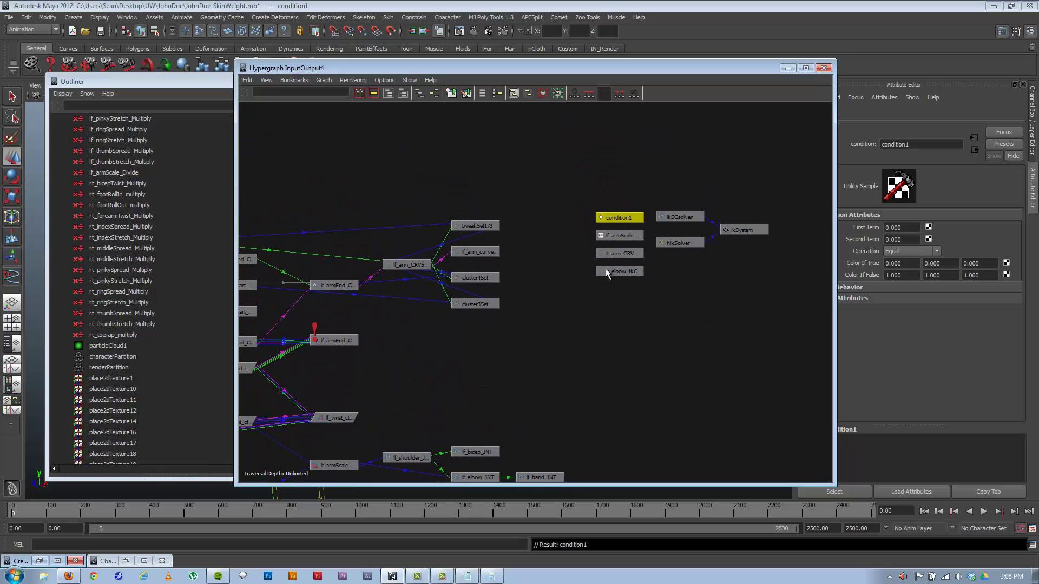
click(787, 68)
click(726, 96)
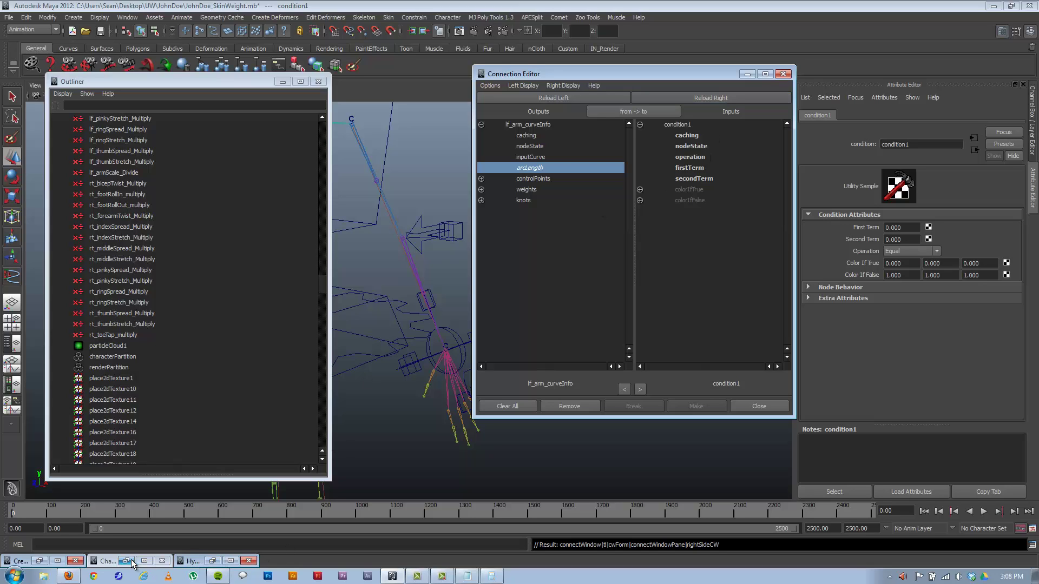
Load lf_armScale_Divide as source and select condition1 to show its First Term.
click(124, 172)
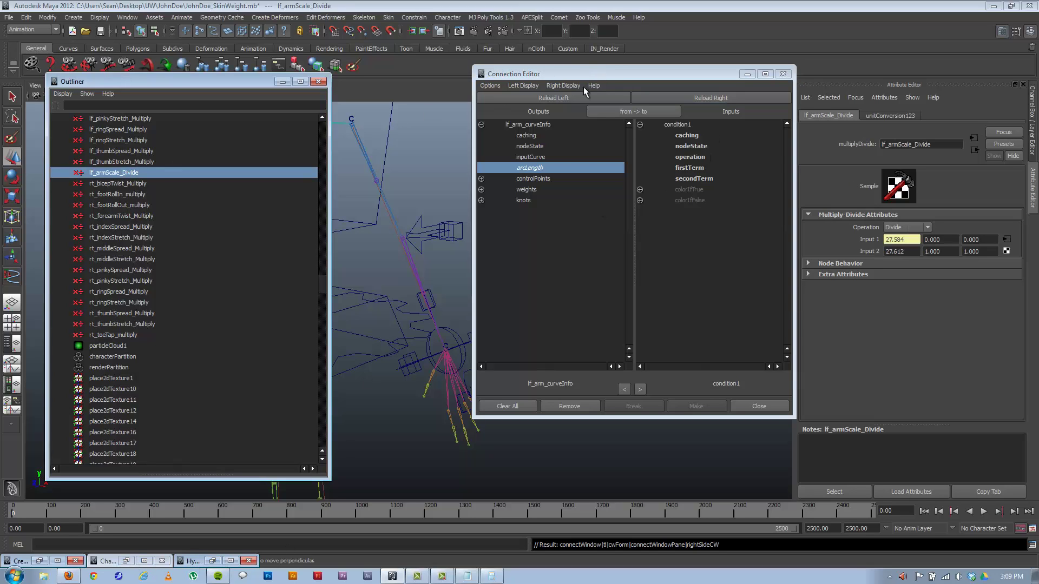
click(557, 98)
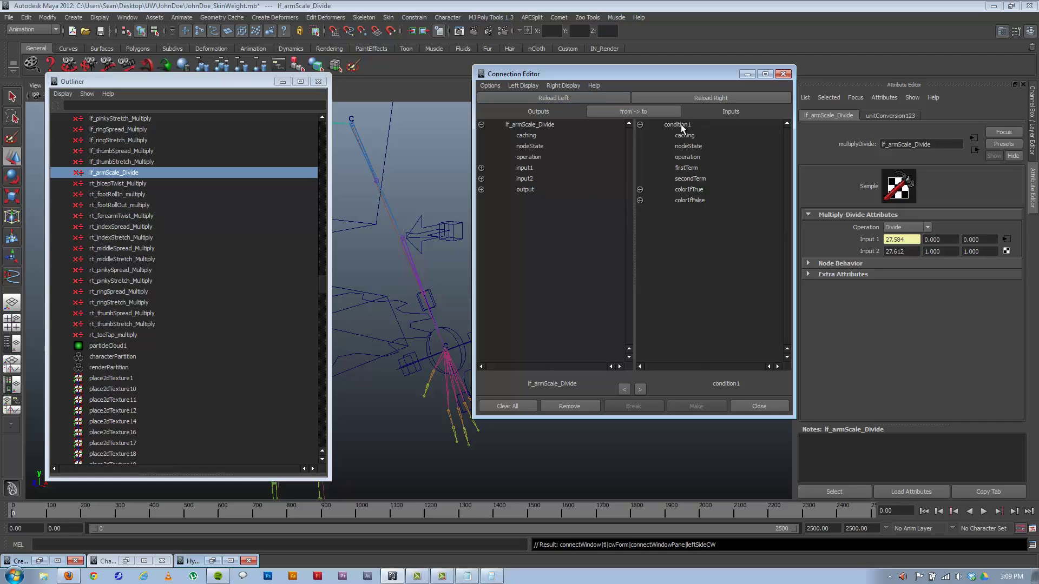
click(212, 560)
click(629, 215)
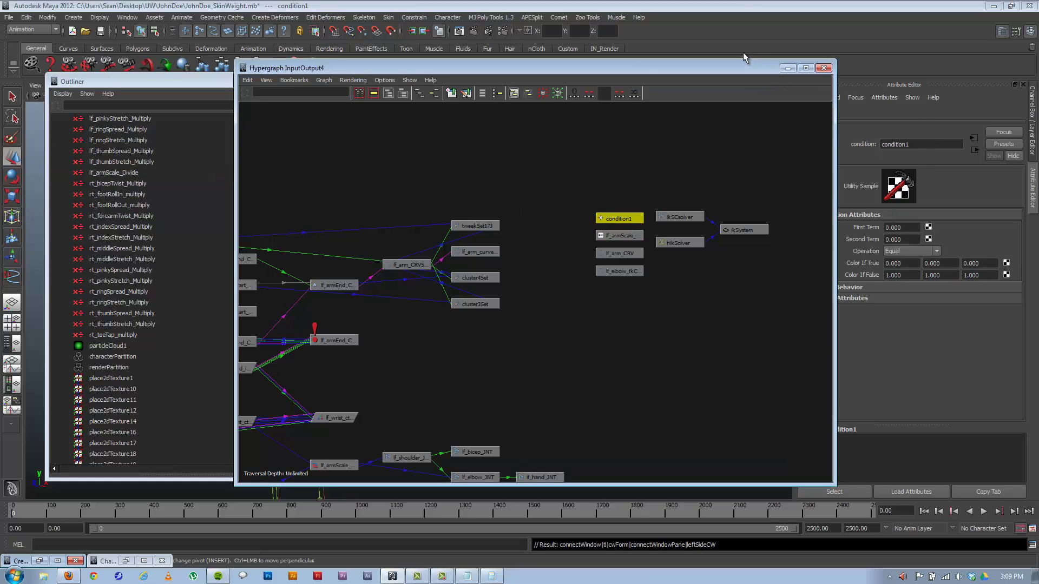
drag(741, 65, 500, 128)
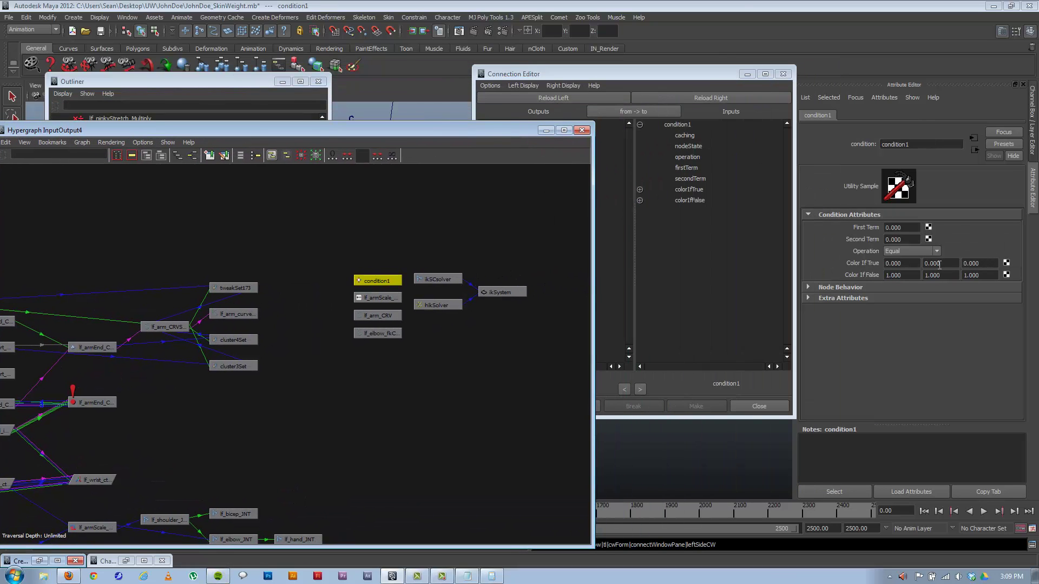
click(679, 73)
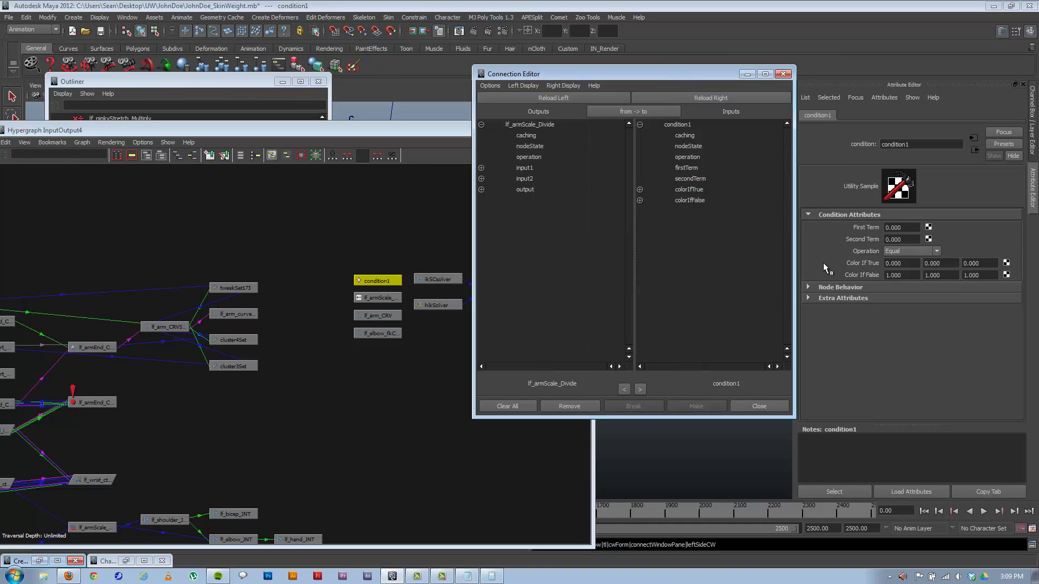
click(901, 227)
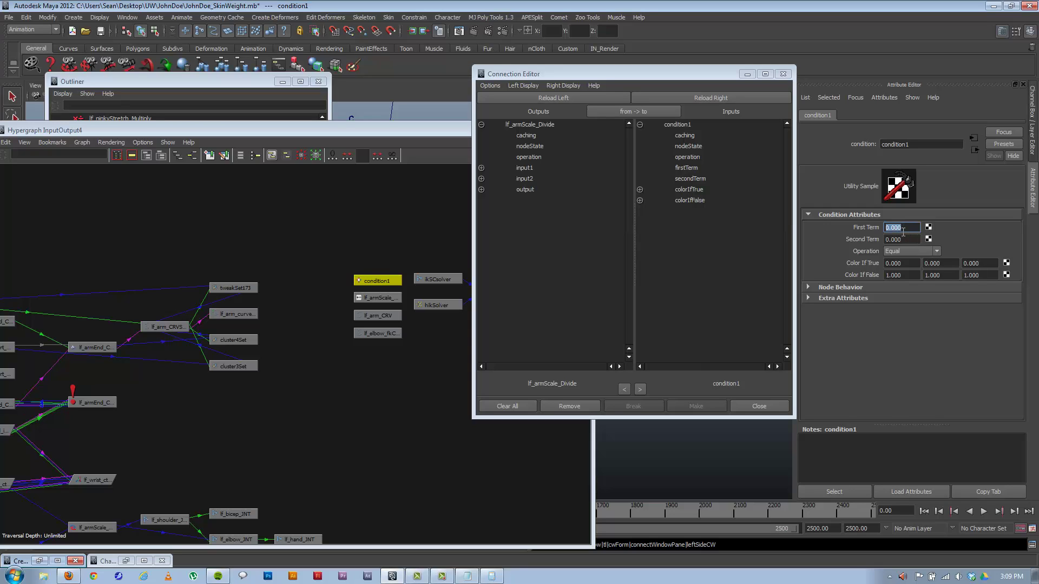
Copy 27.584 from the notes and graph the upstream network to pick lf_arm_curveInfo.
click(467, 576)
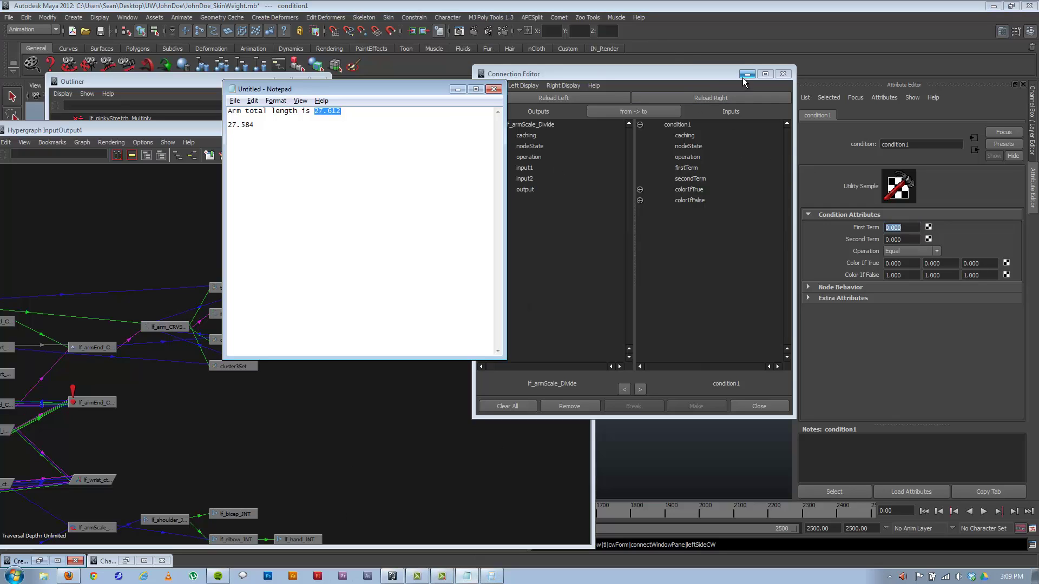
drag(256, 123, 225, 125)
click(766, 207)
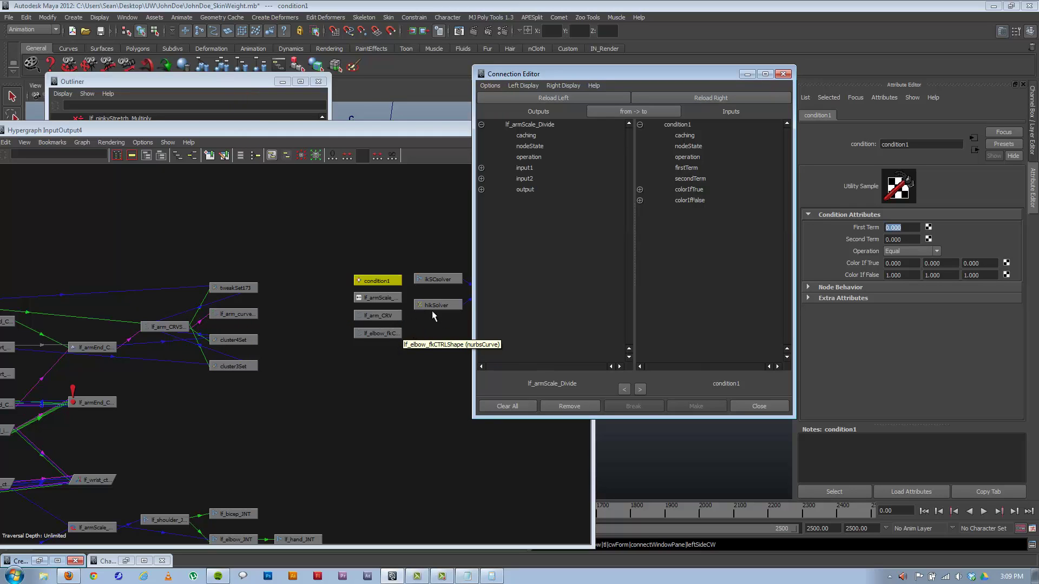
alt+middle_drag(404, 304, 436, 308)
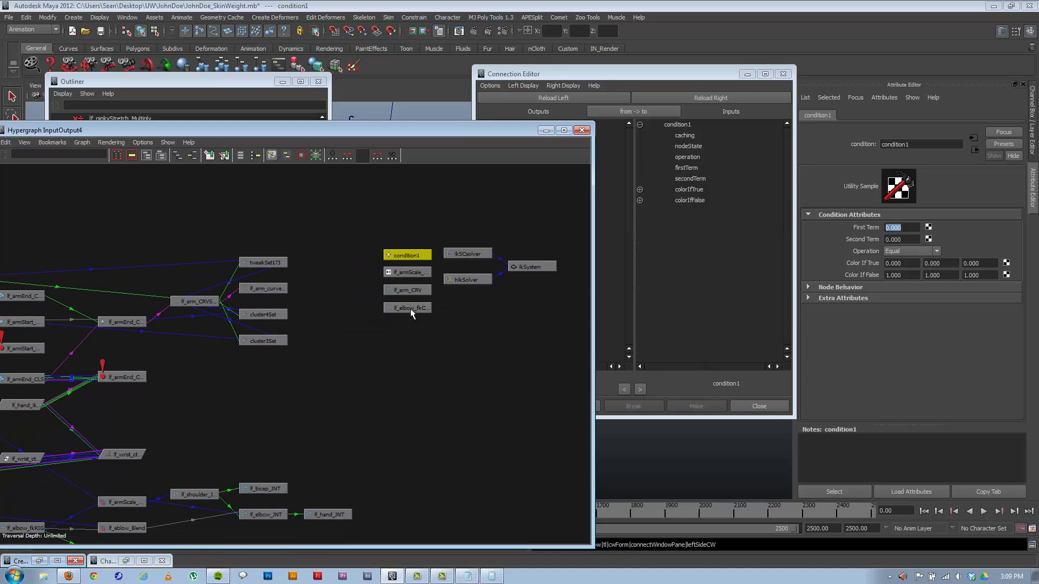
shift+click(408, 272)
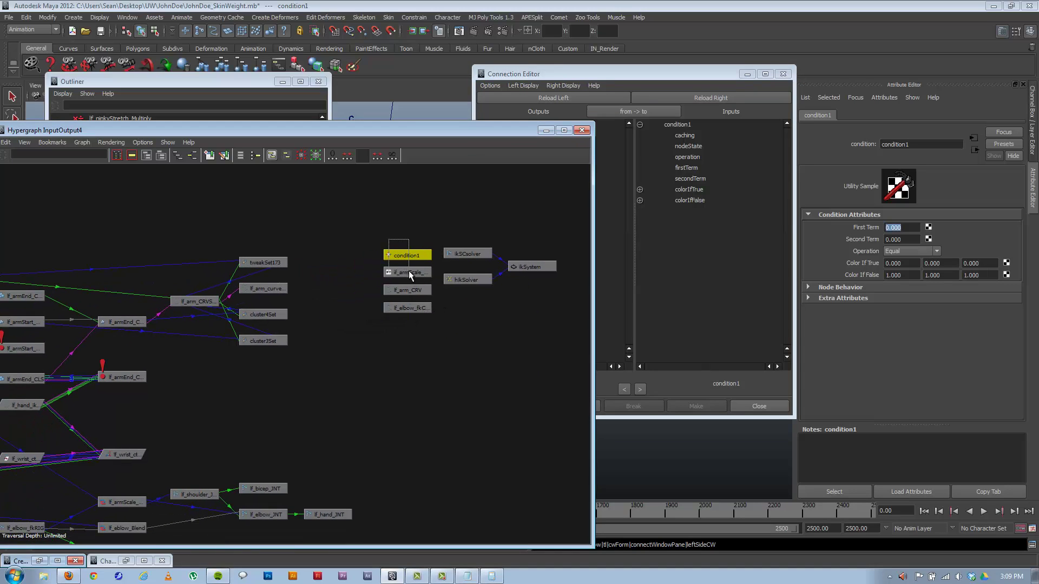
click(178, 156)
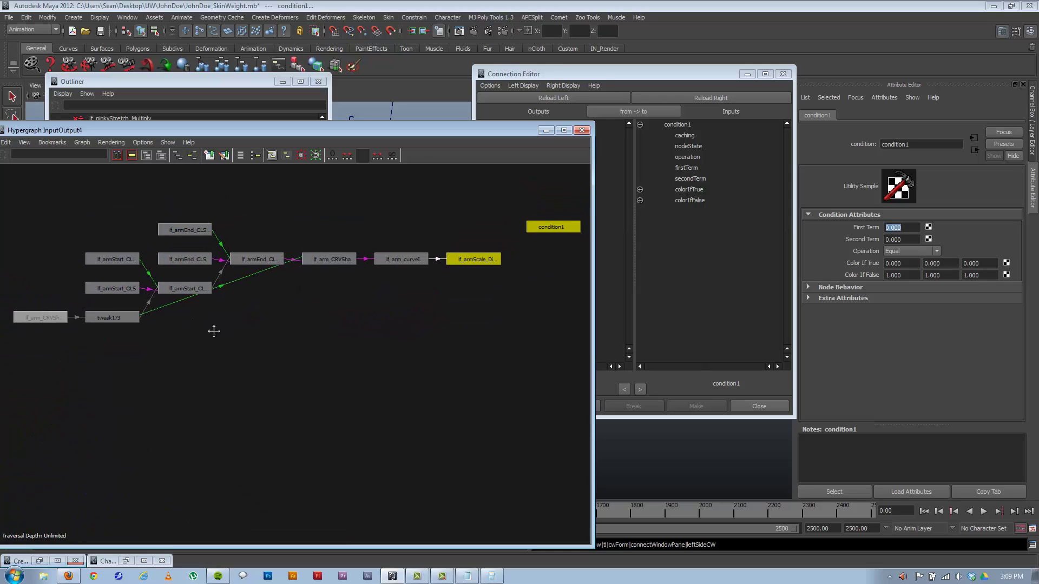
click(372, 265)
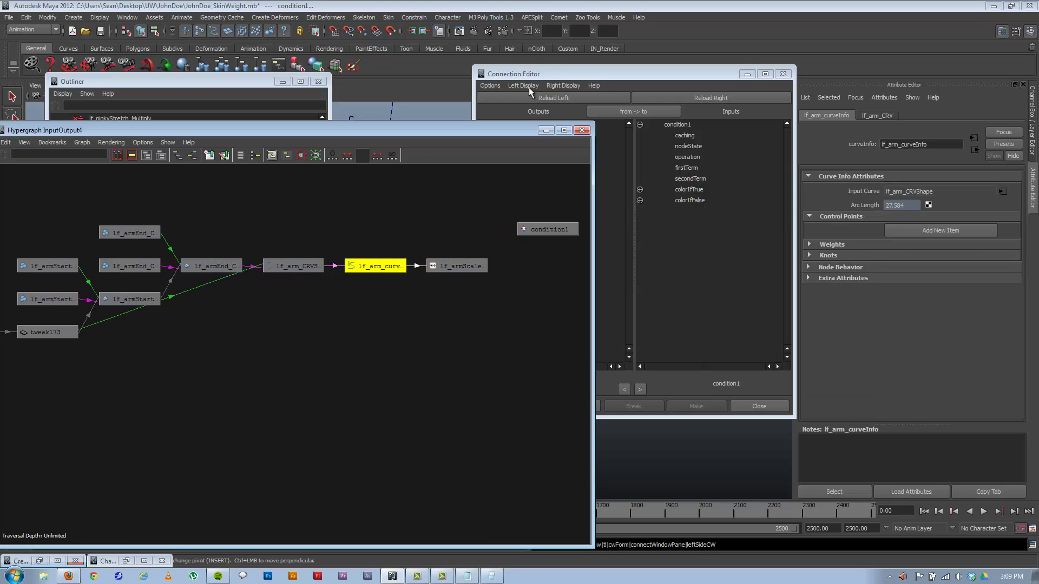
Connect lf_arm_curveInfo's arcLength into condition1's firstTerm and reselect condition1.
click(553, 97)
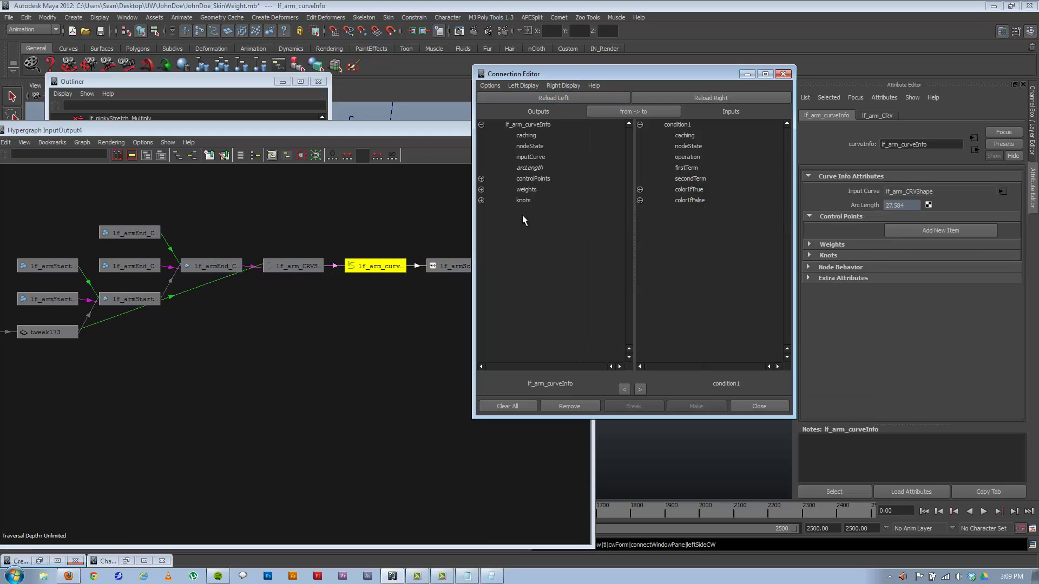
click(531, 167)
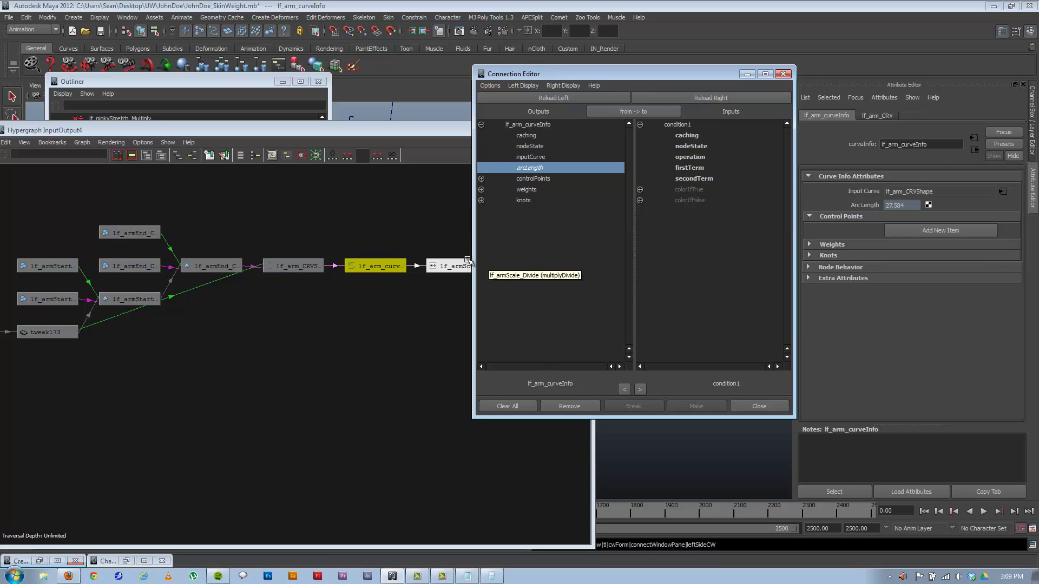
click(688, 169)
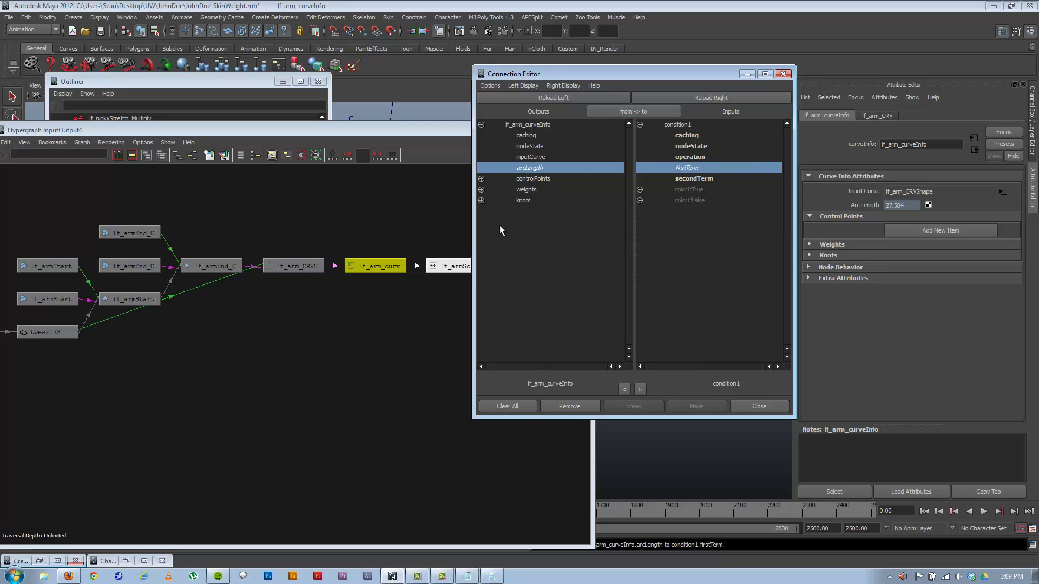
drag(427, 130, 381, 134)
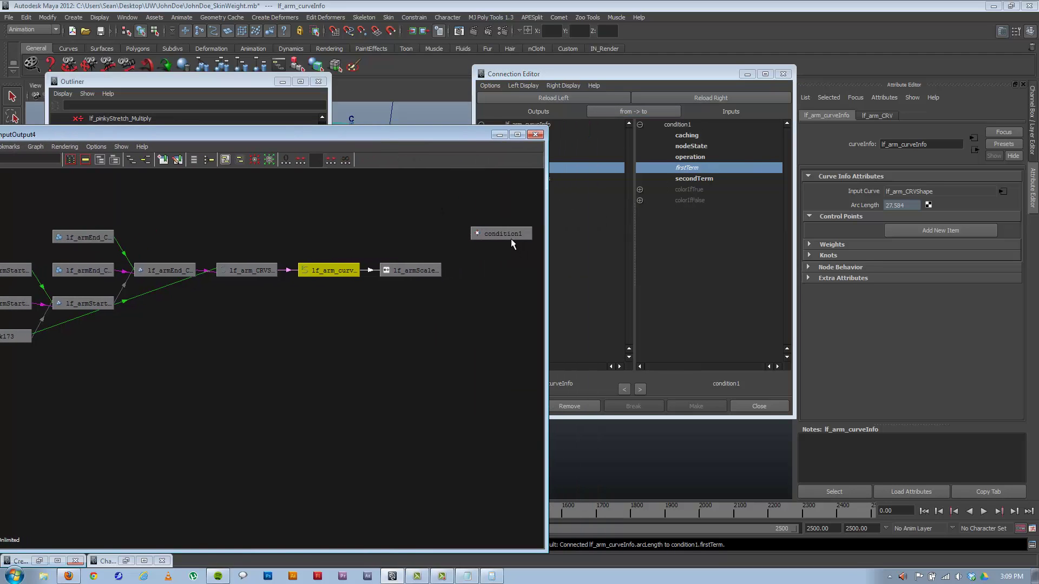
click(501, 233)
Paste 27.612 from the notes into condition1's Second Term.
click(901, 239)
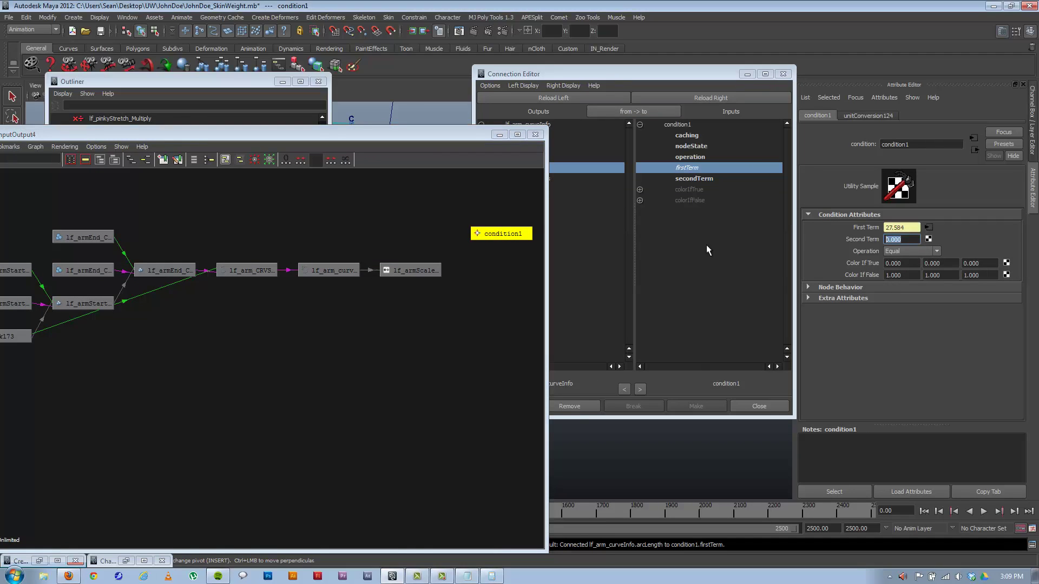
click(491, 576)
click(467, 576)
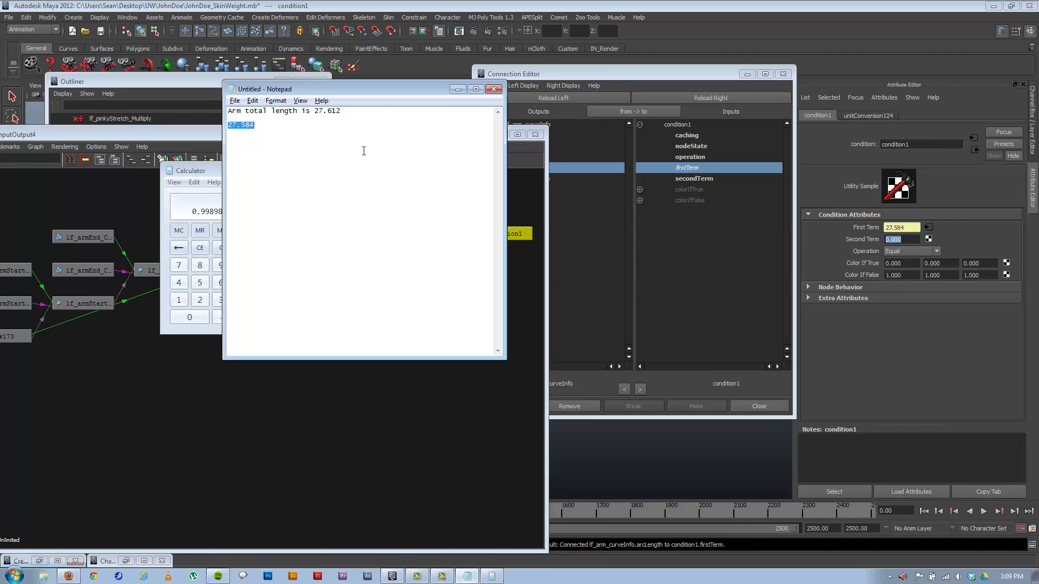
drag(341, 111, 315, 111)
key(ctrl+c)
click(824, 239)
key(ctrl+v)
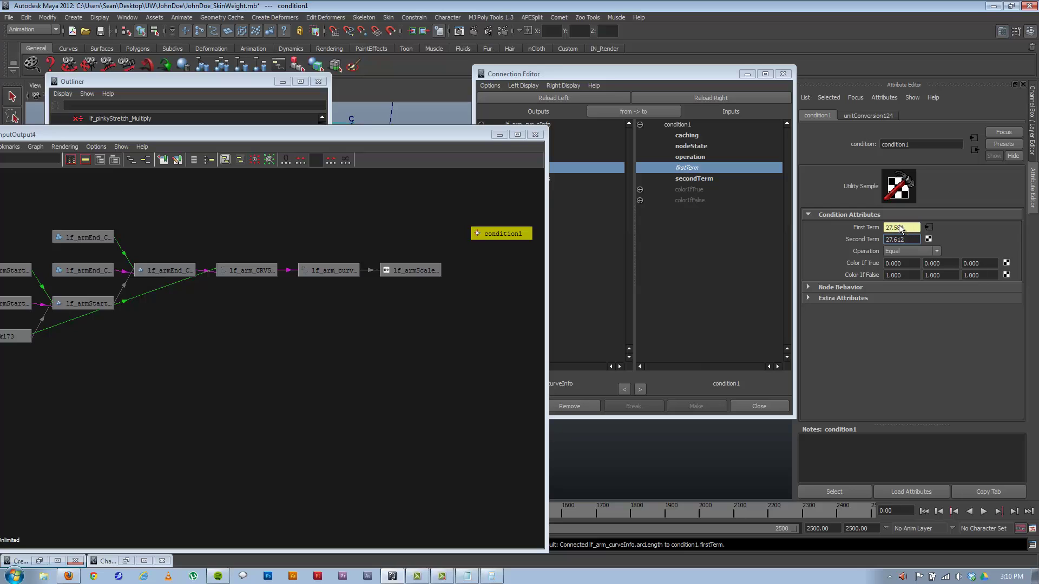
Set condition1's Operation to Greater Than.
click(747, 74)
click(499, 135)
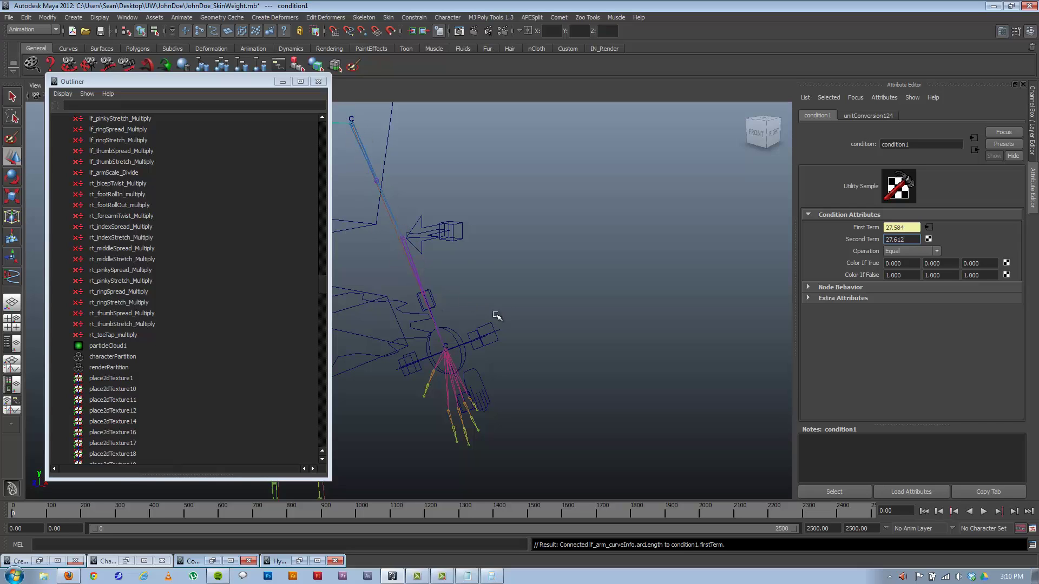
click(911, 239)
click(915, 252)
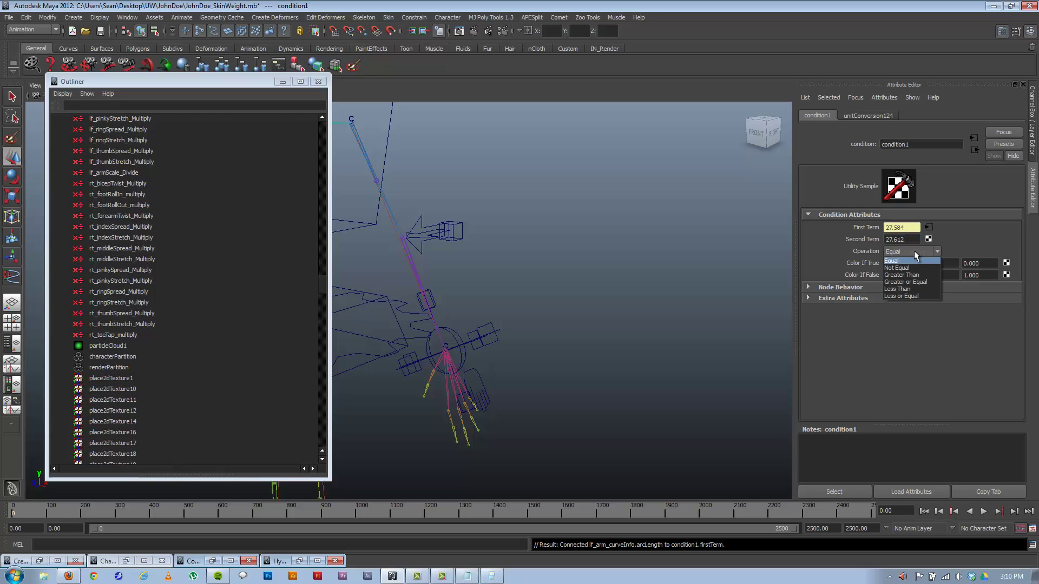
click(915, 275)
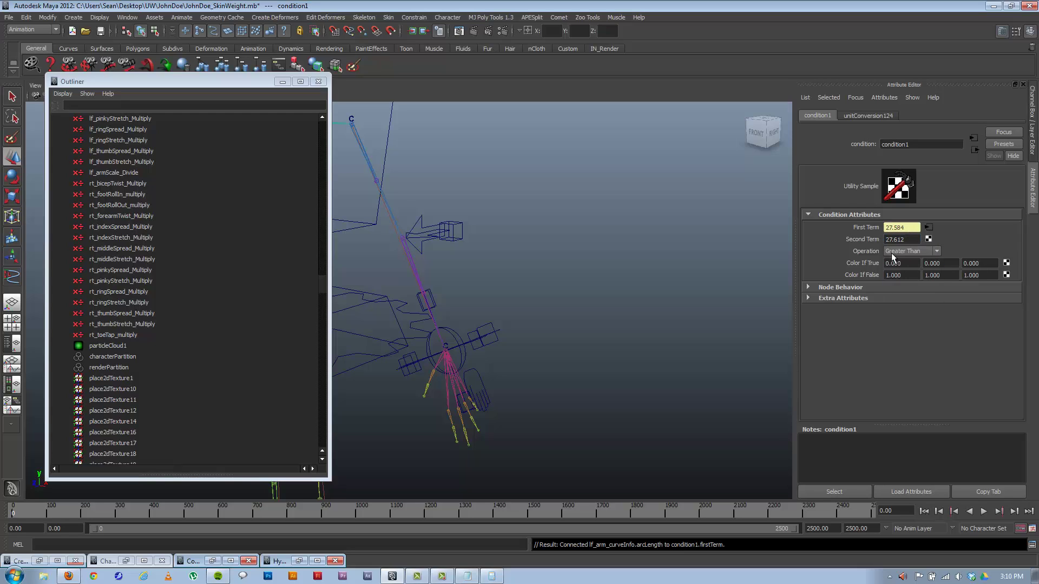
click(906, 238)
click(114, 172)
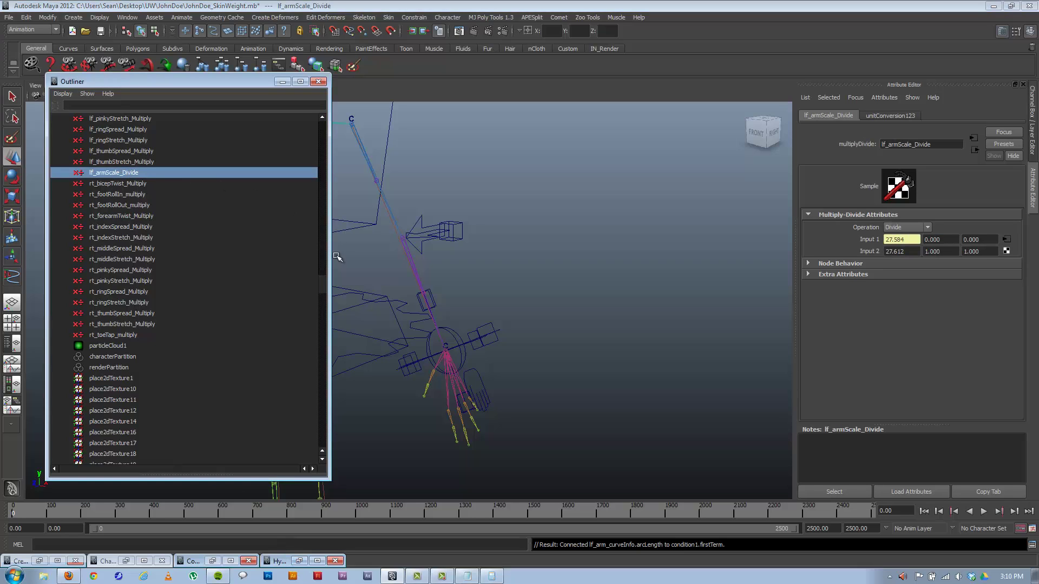
Connect lf_armScale_Divide's outputX to condition1's colorIfTrueR.
click(212, 563)
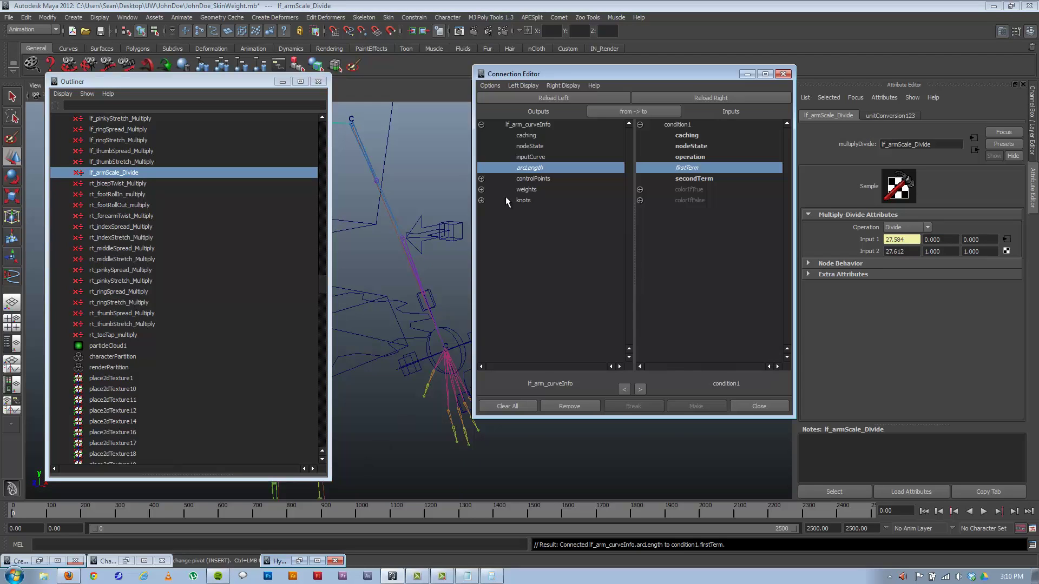
click(550, 97)
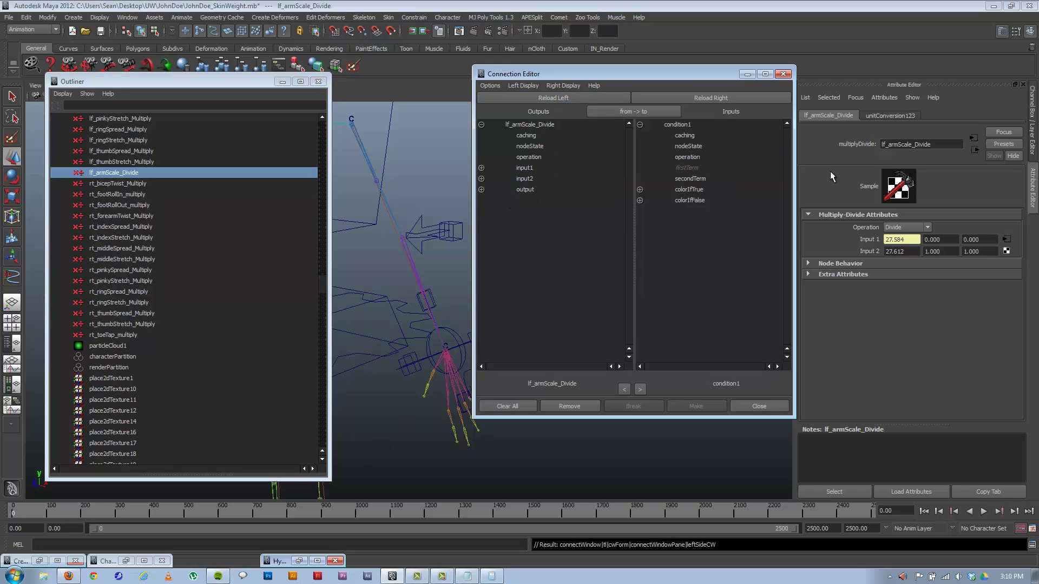
click(481, 168)
click(481, 168)
click(481, 189)
click(536, 201)
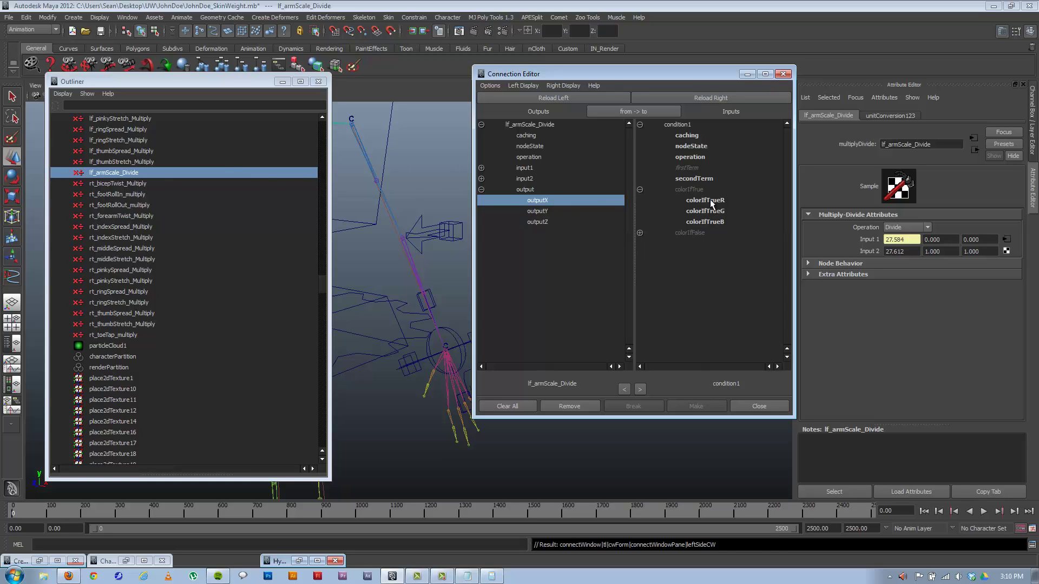
click(708, 202)
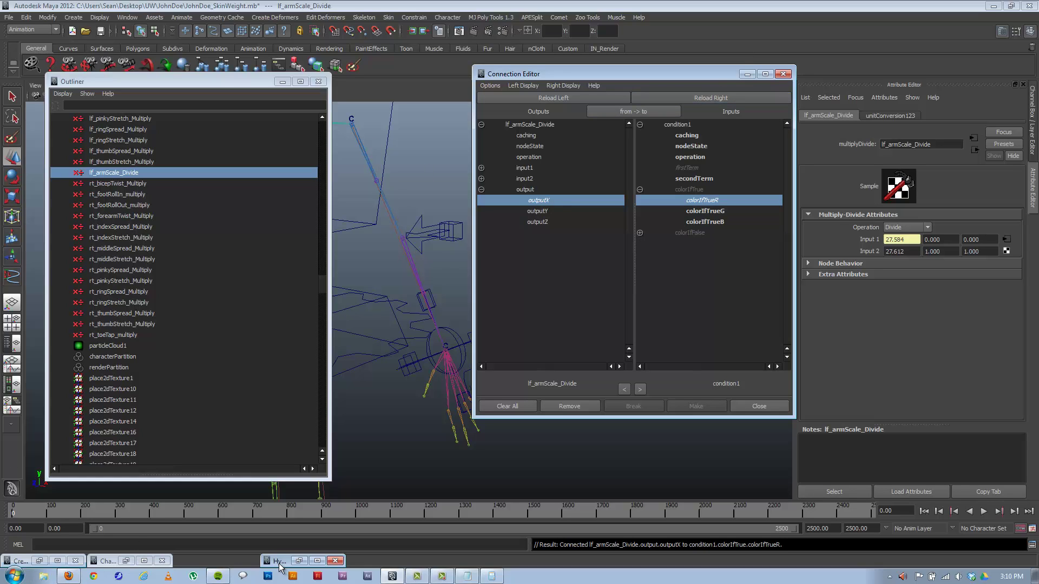
Select condition1 and check its three Color If False values.
click(299, 562)
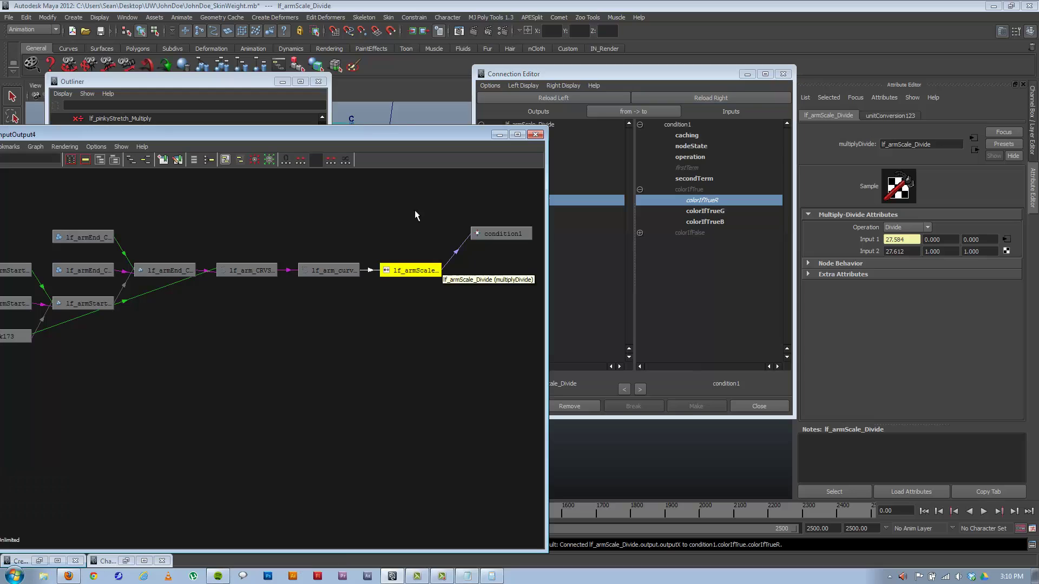
click(494, 234)
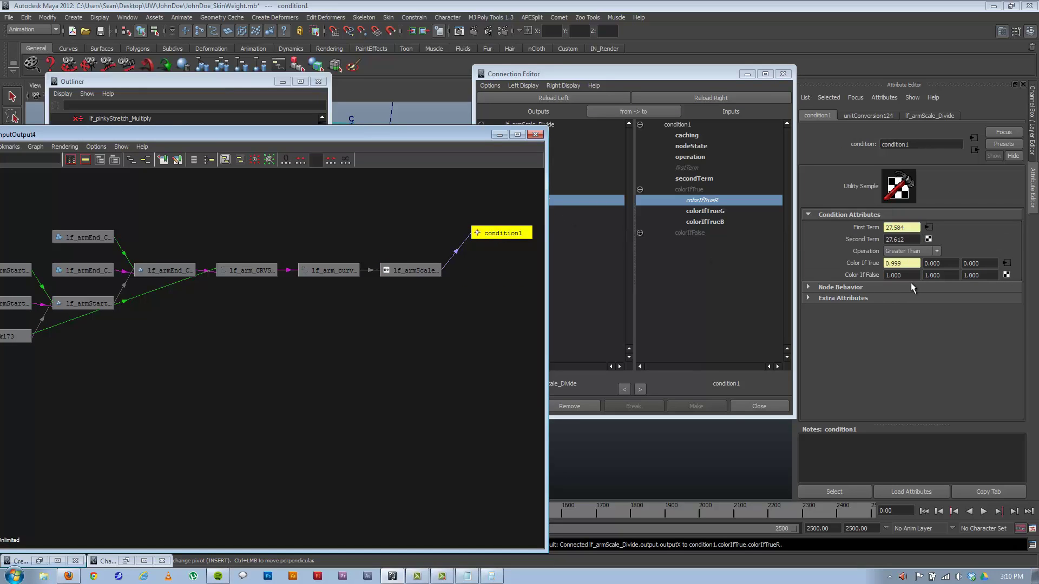
click(915, 274)
click(949, 276)
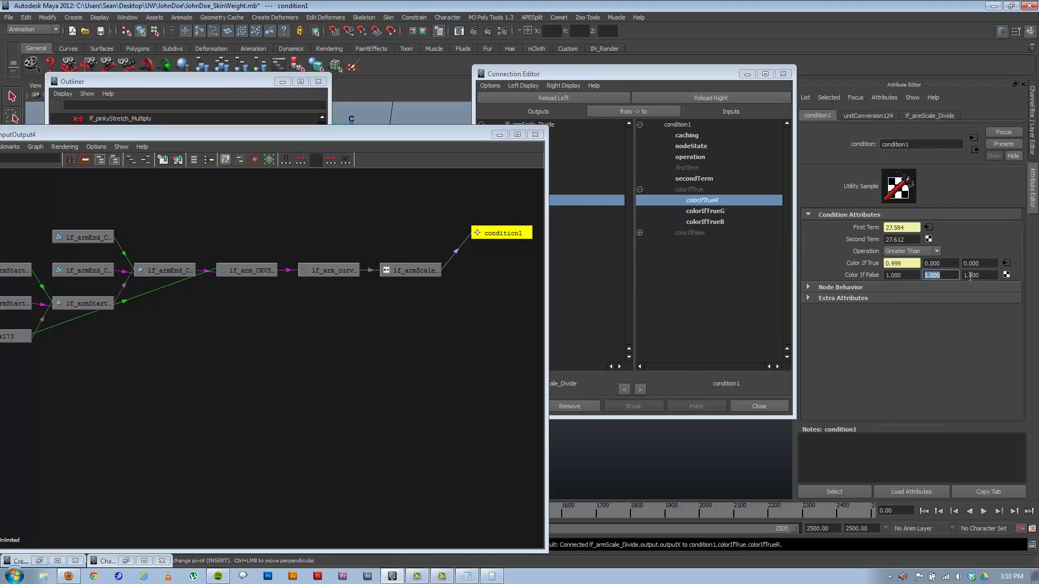
click(982, 275)
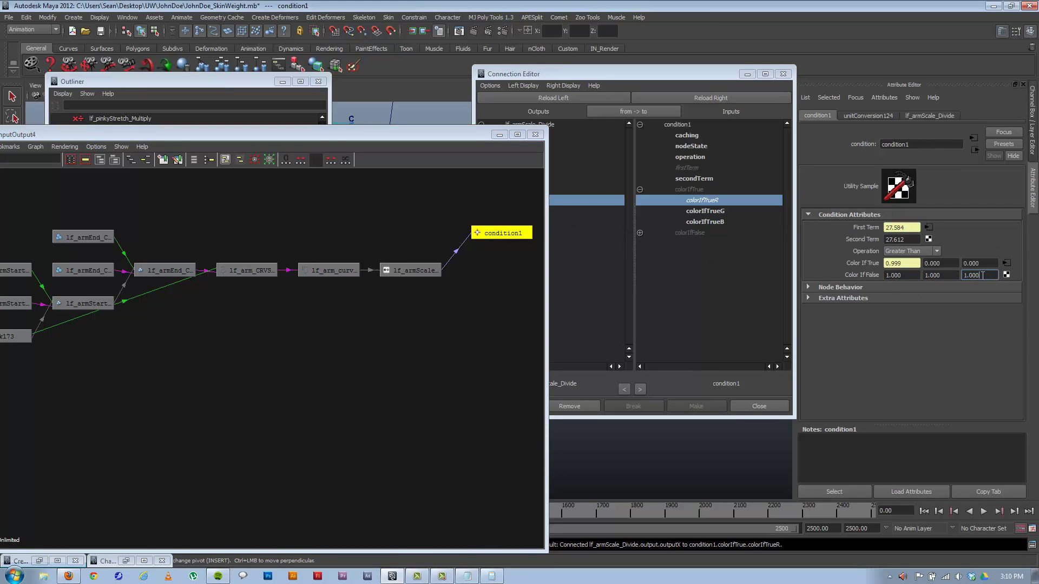
click(499, 135)
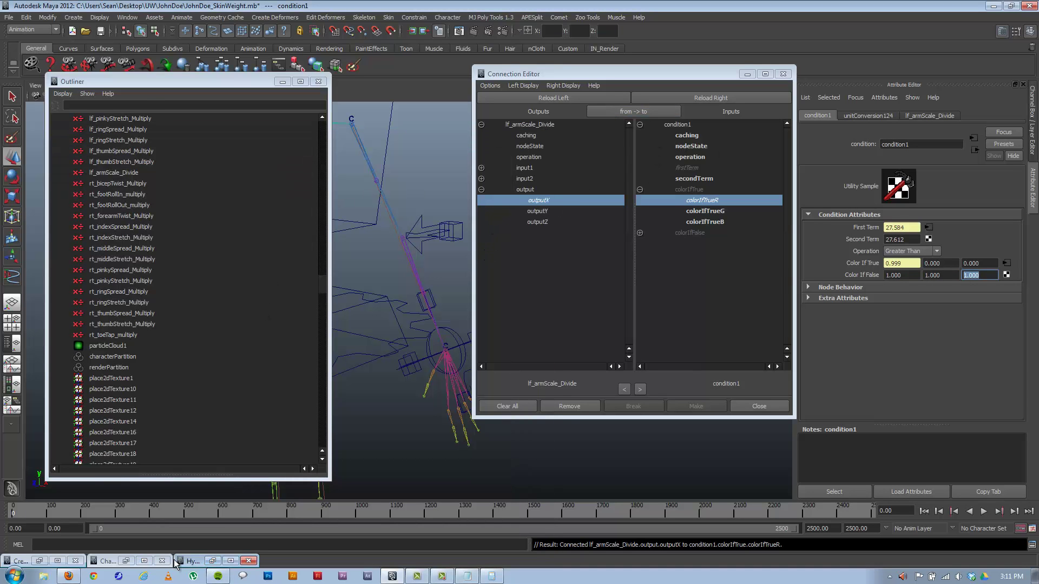
Load condition1 as the source node in the Connection Editor.
click(212, 561)
click(384, 268)
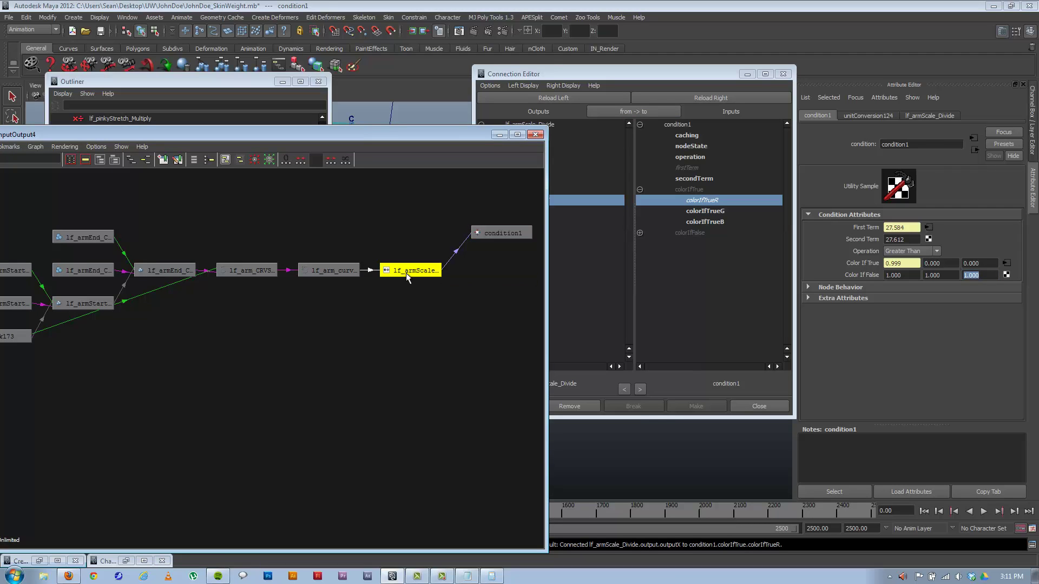
click(499, 134)
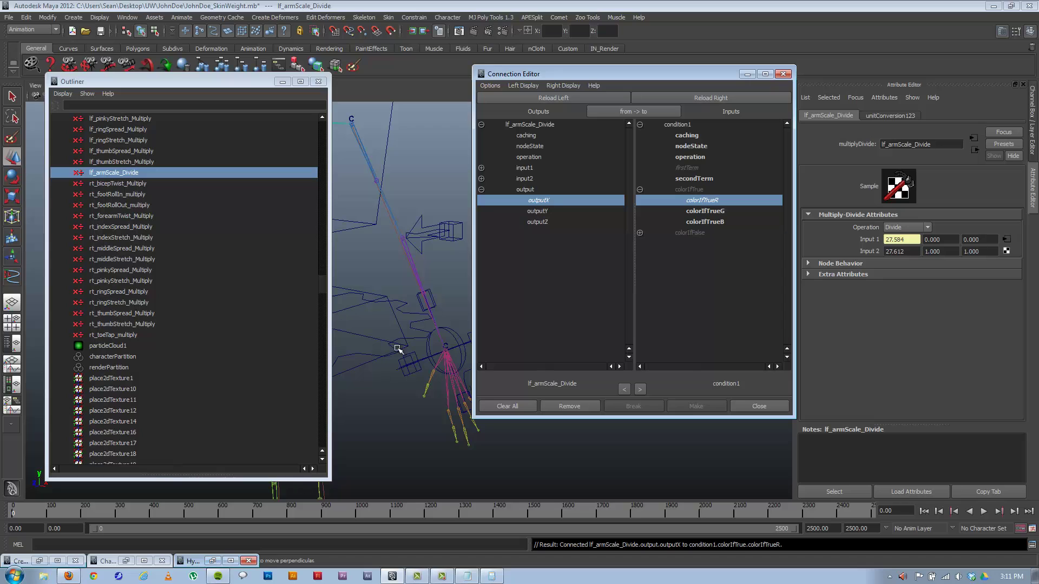
click(212, 560)
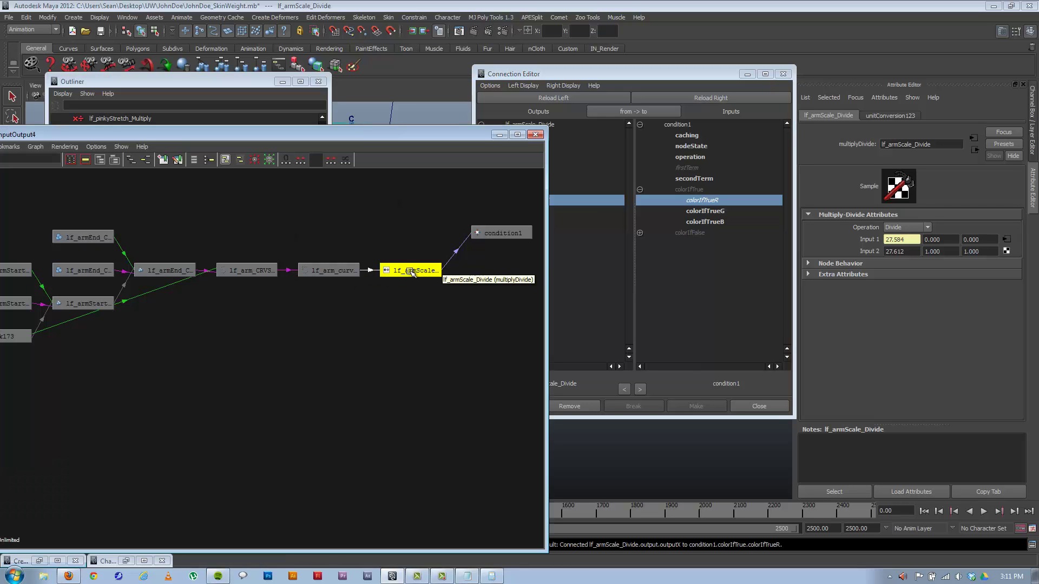
click(498, 234)
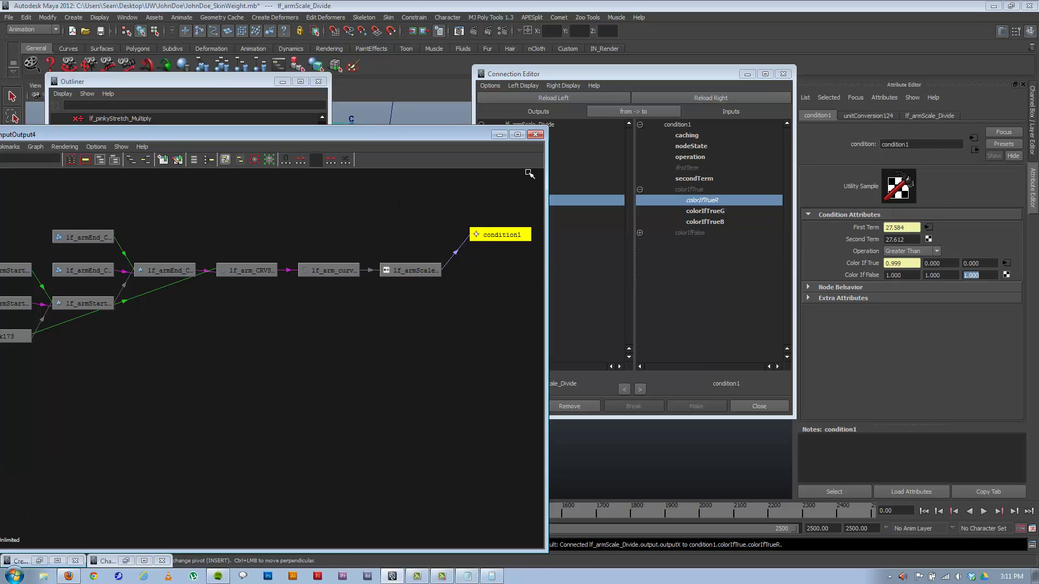
click(553, 97)
drag(451, 134, 422, 138)
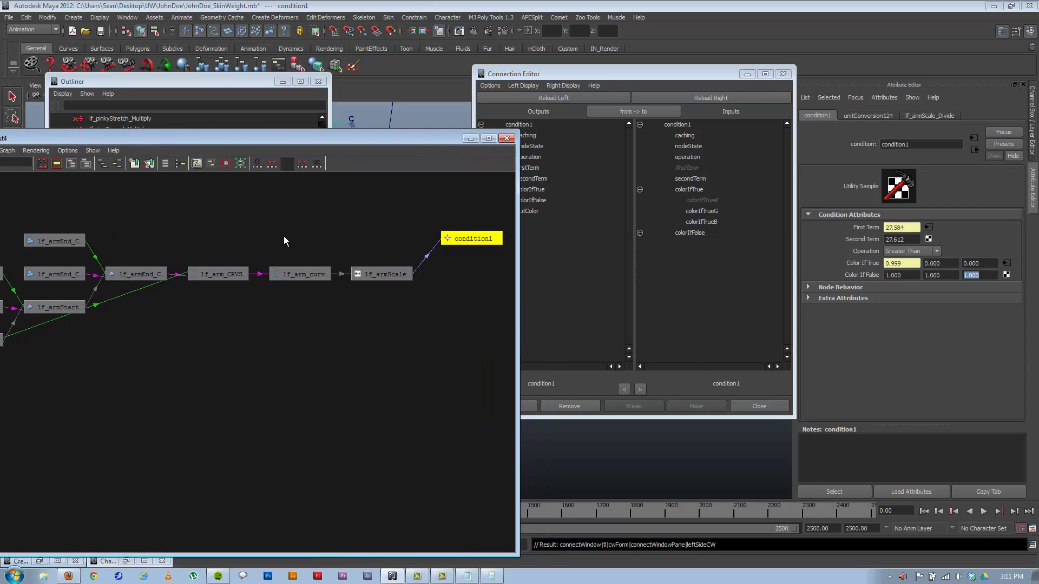
Connect condition1's outColorR to lf_shoulder_ikRIG's scaleX.
click(471, 139)
drag(321, 291, 319, 138)
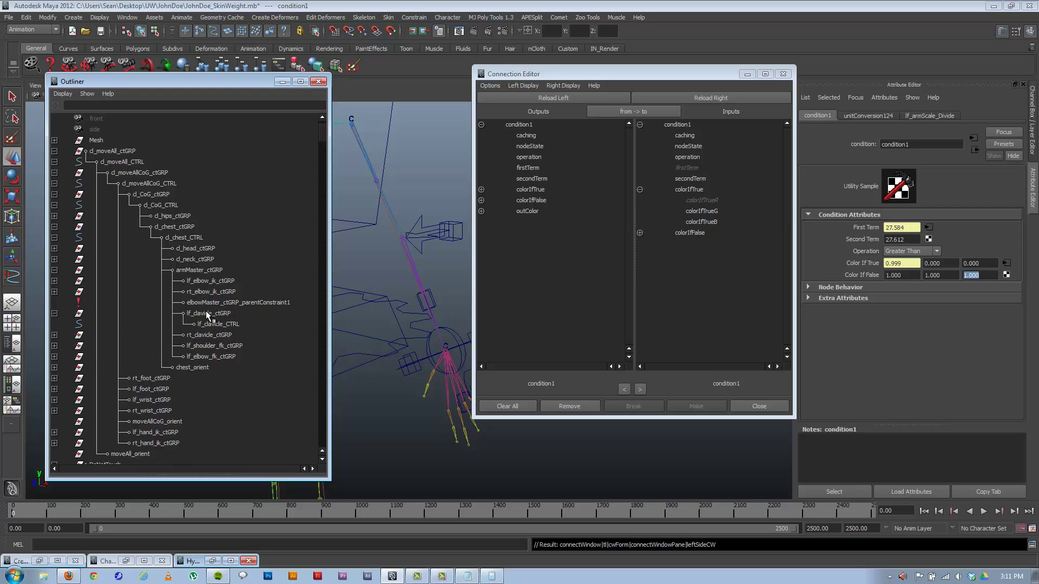
key(ctrl+shift+h)
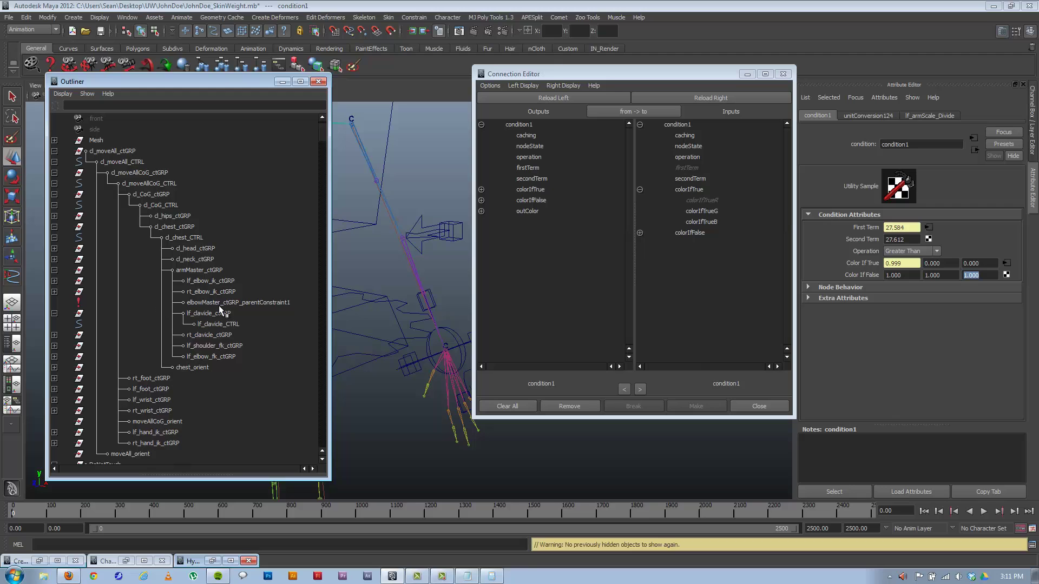
click(210, 336)
scroll(214, 303, down, 8)
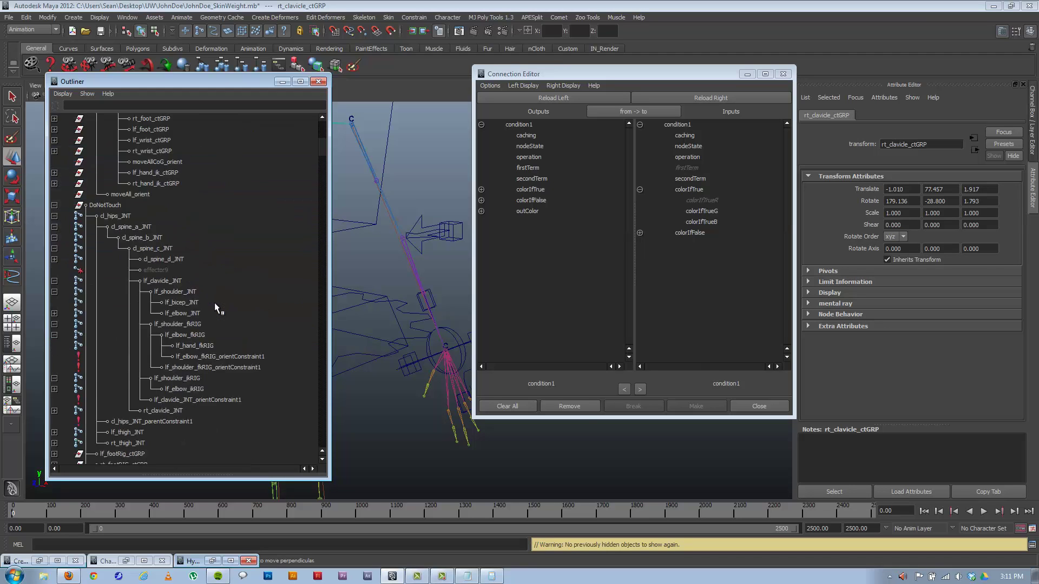
click(184, 378)
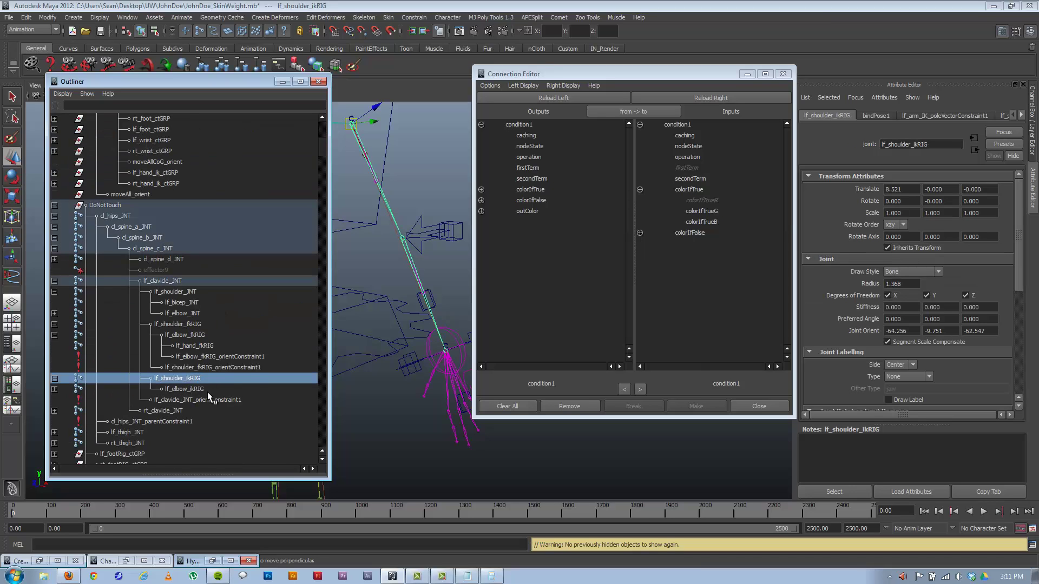
click(673, 100)
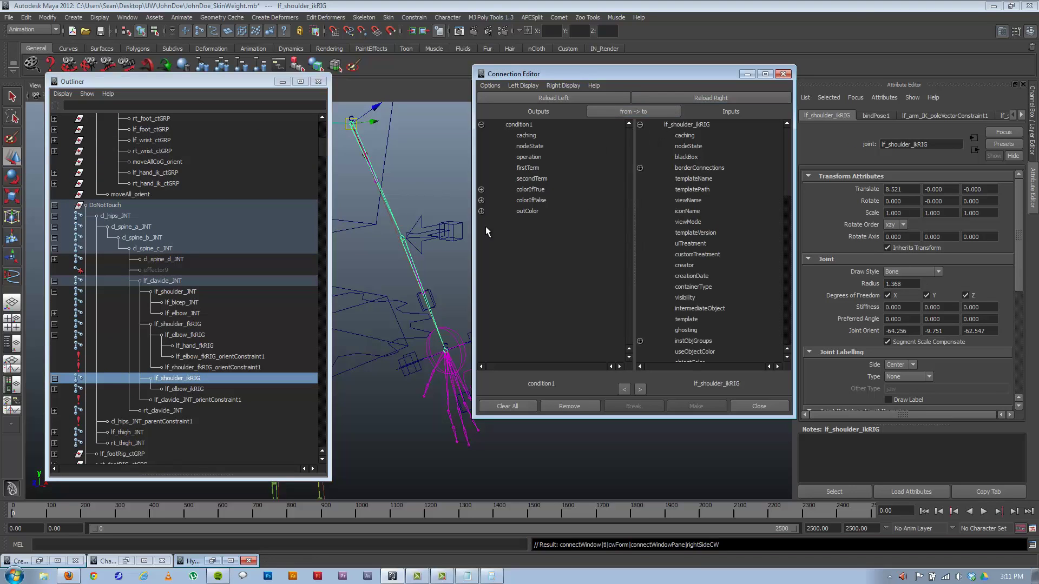
click(483, 211)
click(545, 221)
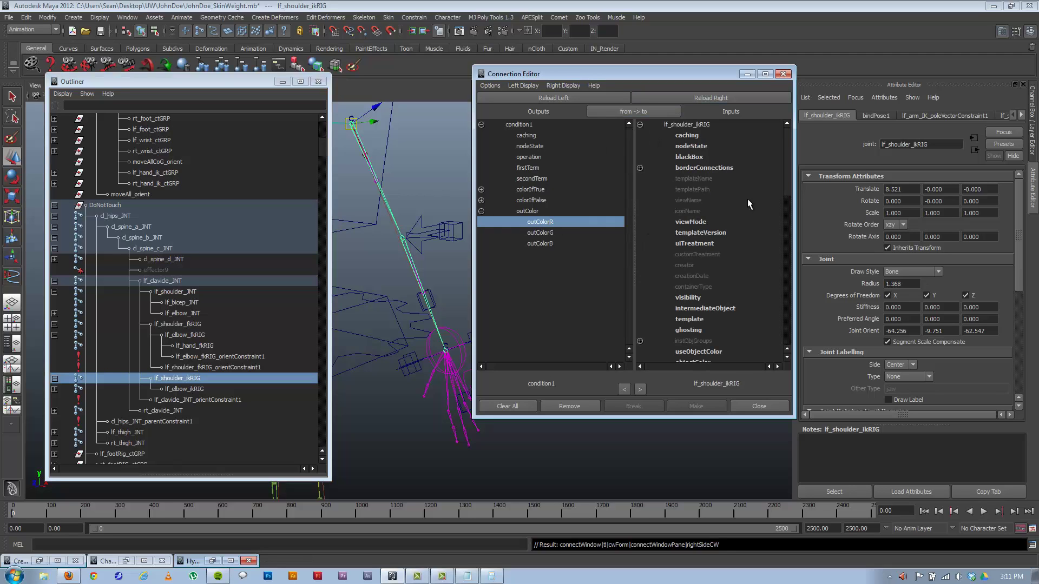
scroll(783, 184, down, 5)
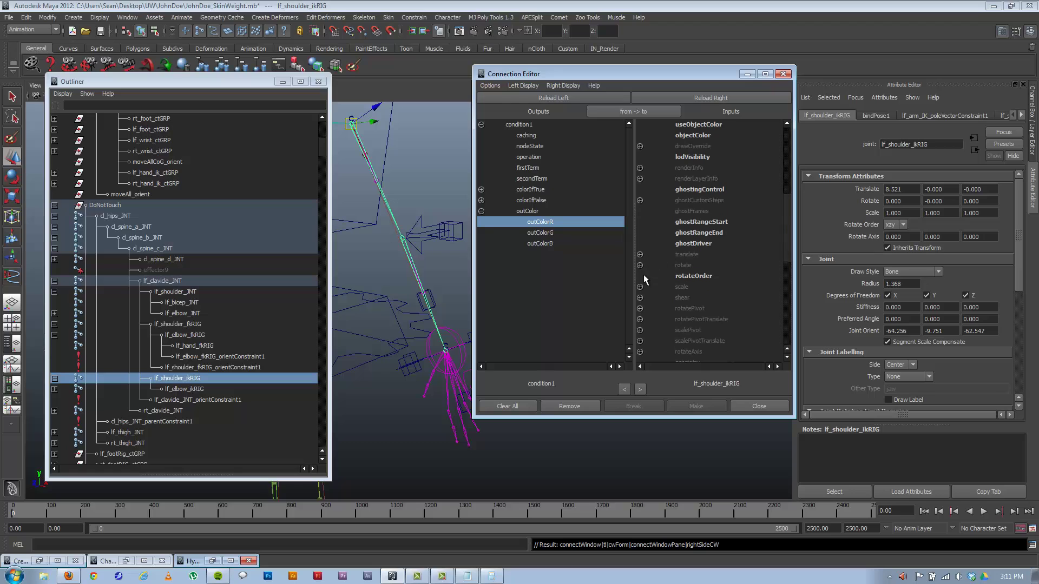
click(640, 287)
click(698, 298)
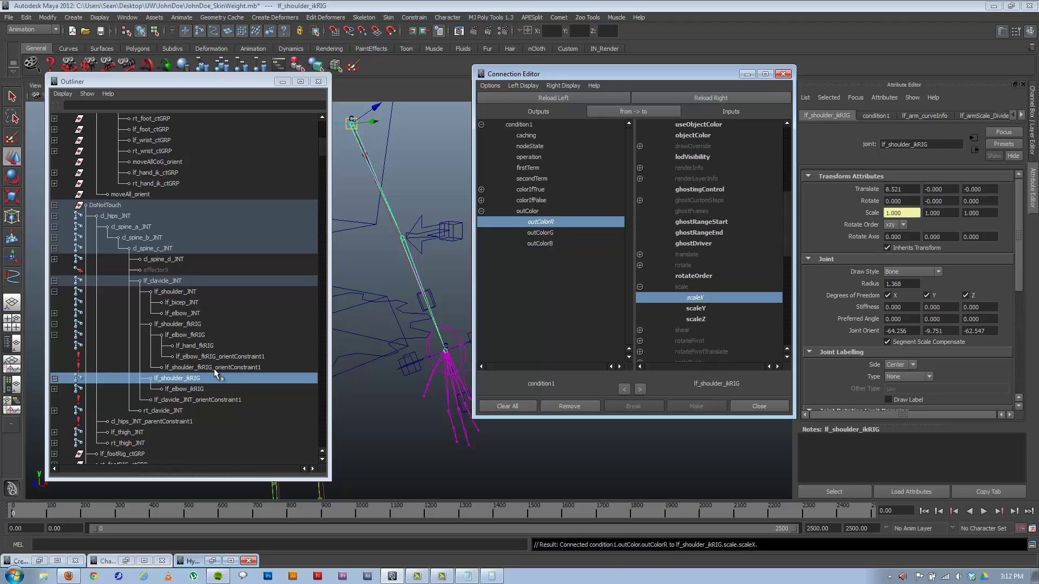
Connect outColorR to lf_elbow_ikRIG's scaleX, then minimize the Connection Editor and Outliner.
click(177, 390)
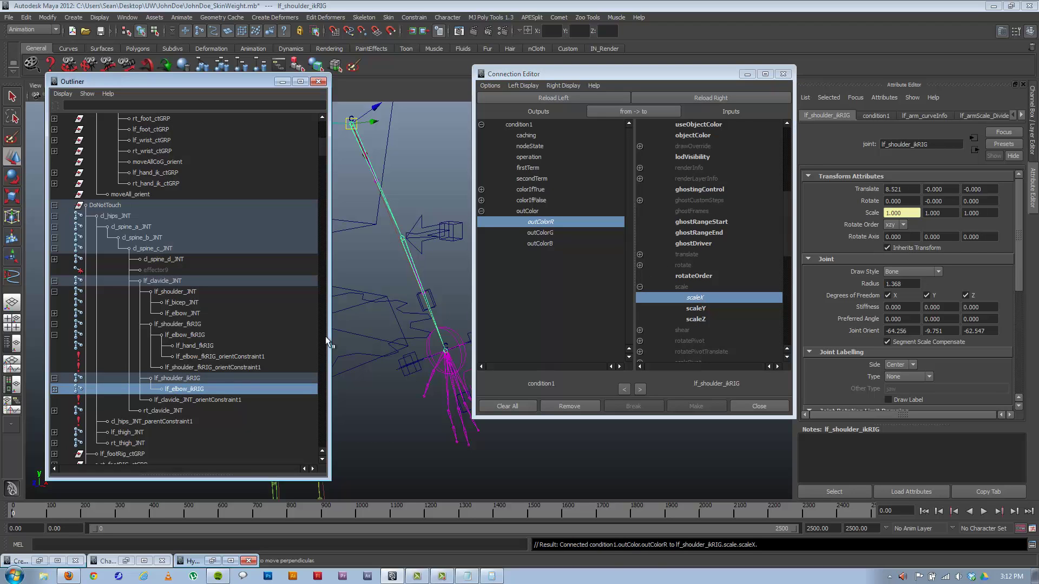
click(732, 97)
click(640, 287)
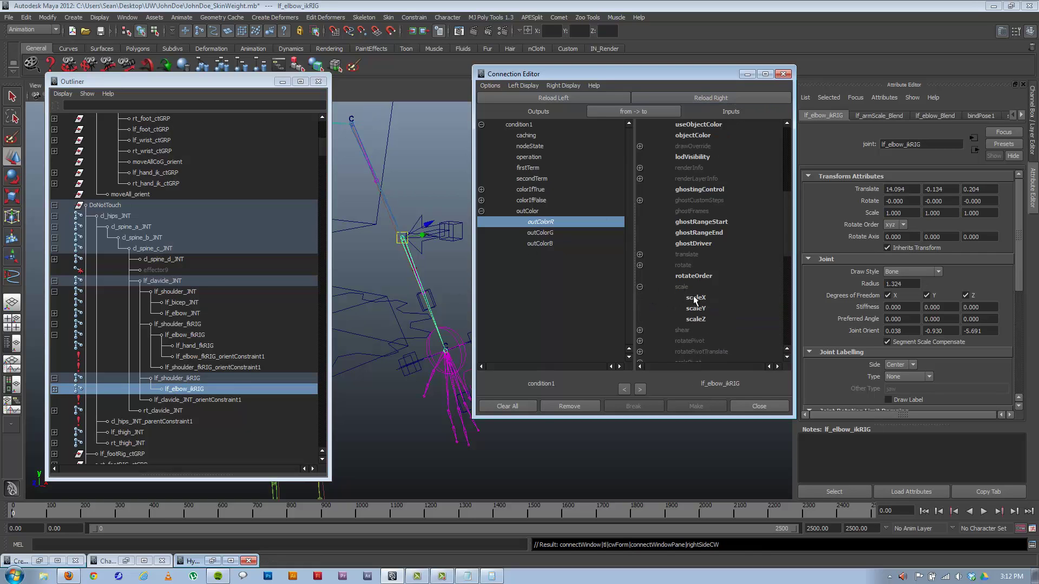
click(695, 298)
click(747, 73)
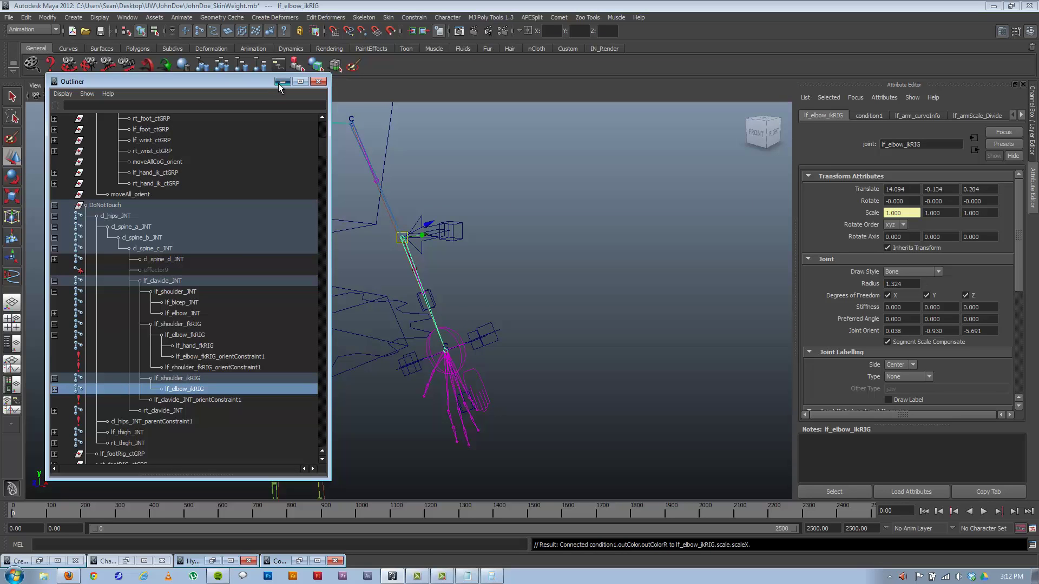
click(281, 81)
Select the arm's IK joints to confirm the elbow stretches to Scale X 1.666.
alt+drag(496, 306, 445, 330)
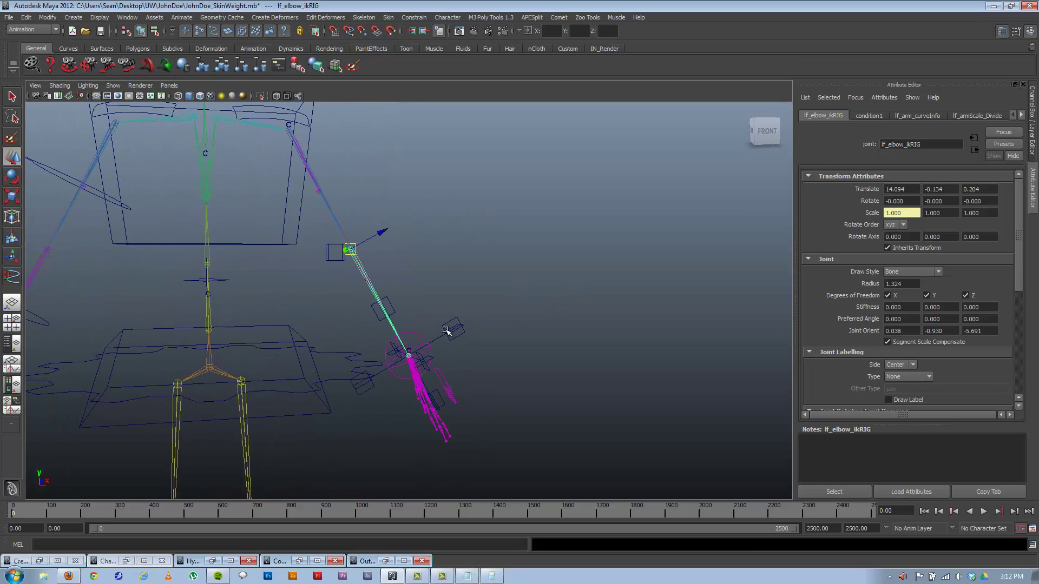
click(447, 330)
alt+drag(549, 322, 611, 276)
click(597, 265)
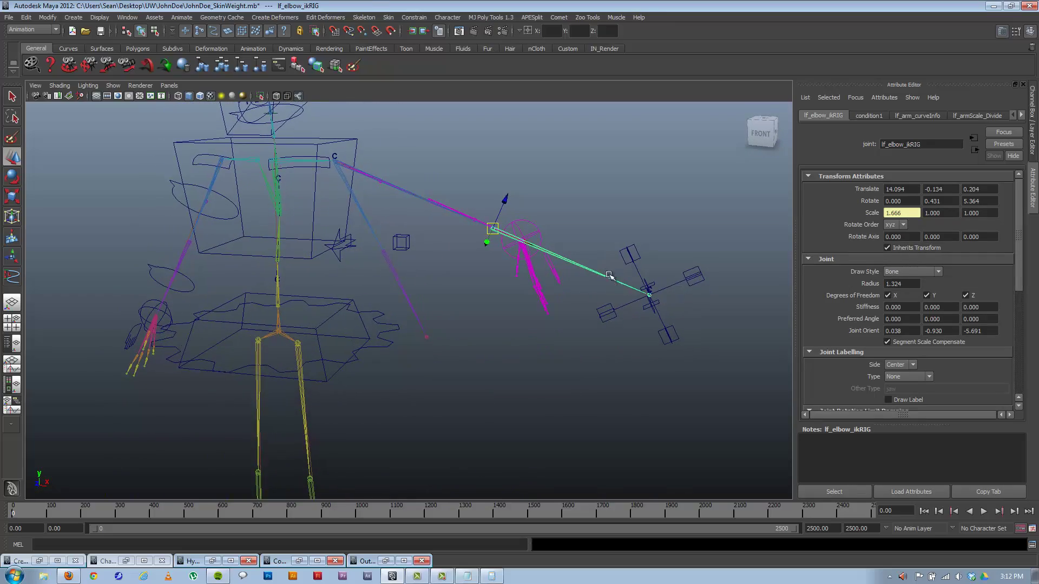
alt+right_drag(592, 254, 638, 363)
alt+drag(639, 363, 487, 262)
click(344, 160)
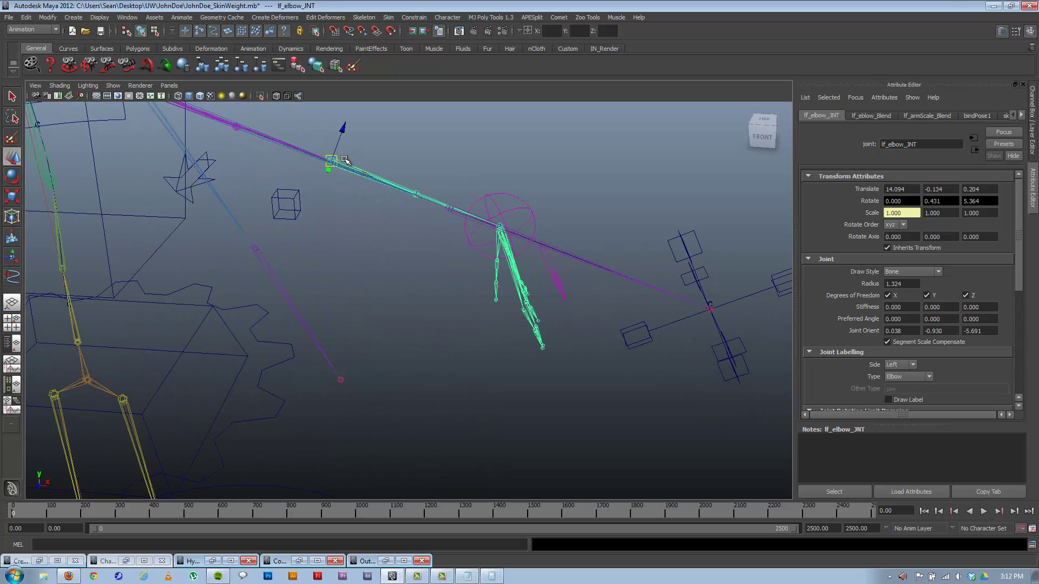
alt+drag(407, 174, 457, 250)
key(ctrl+z)
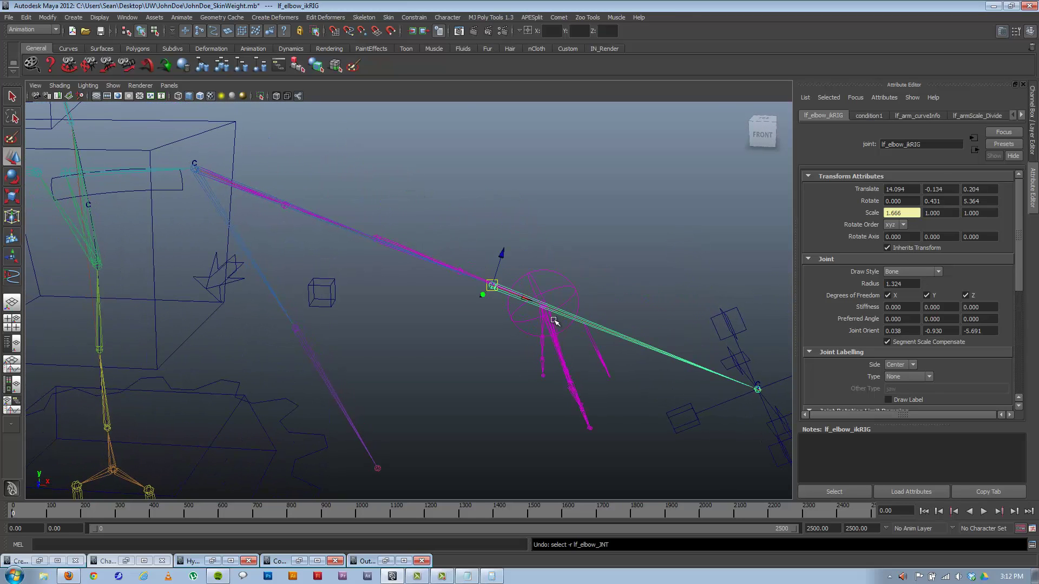
Select lf_wrist_CTRL, show its Channel Box, and reopen the Outliner.
click(569, 290)
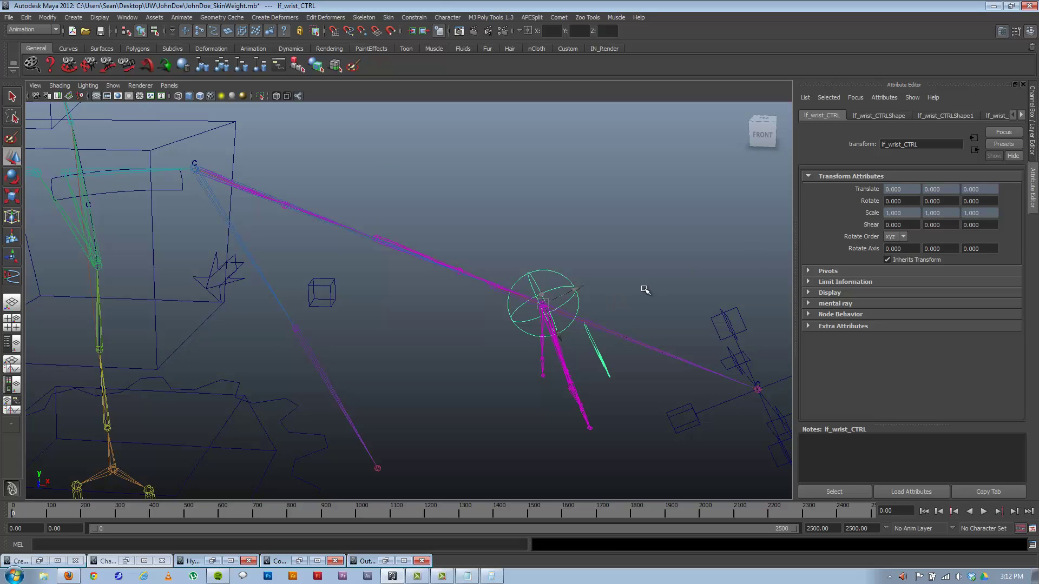
click(1033, 140)
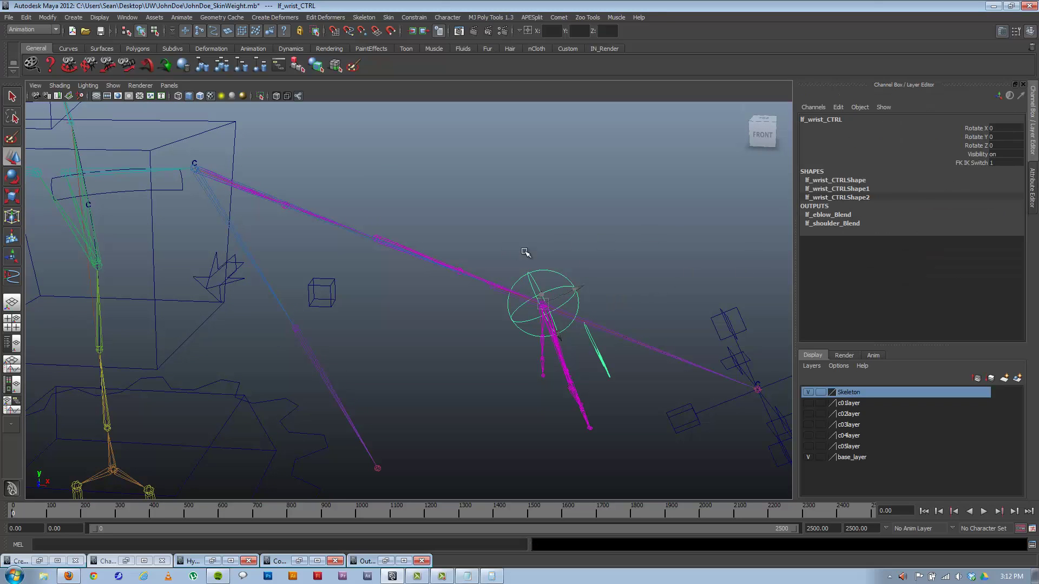
click(387, 561)
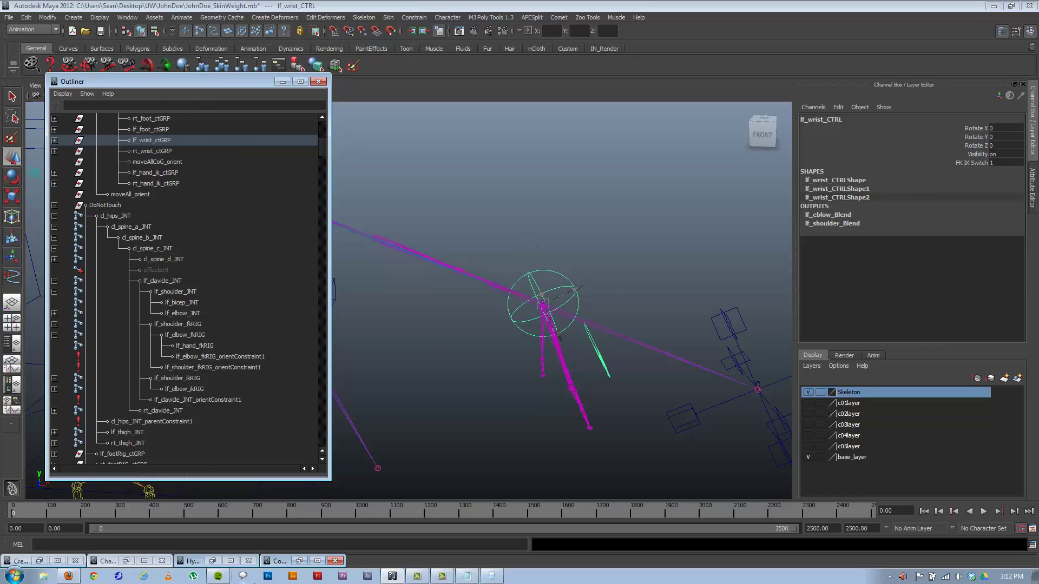
Link lf_wrist_CTRL's FK_IK_Switch to lf_armScale_Blend's blender input.
click(286, 561)
click(570, 97)
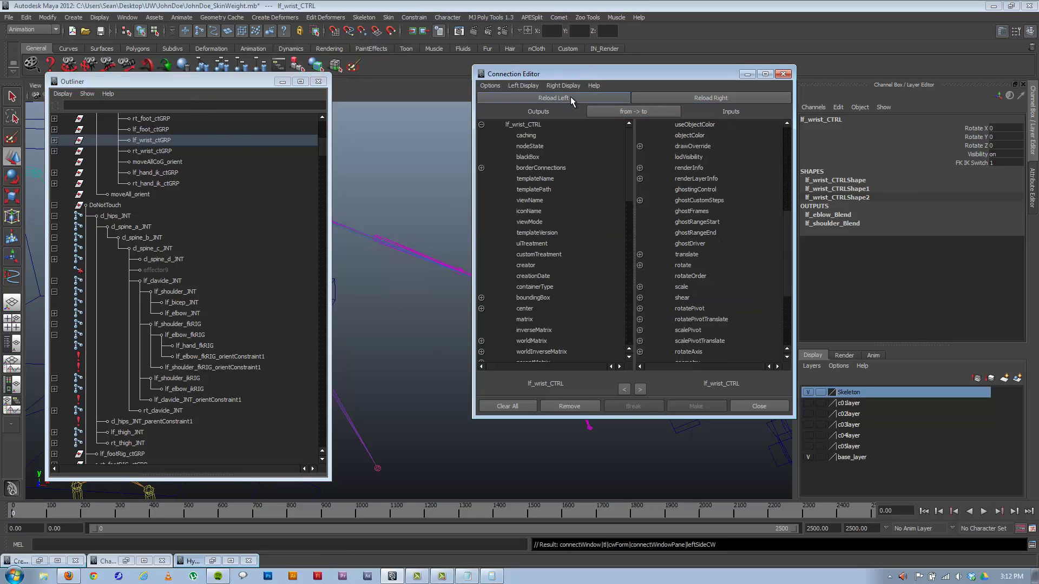
click(282, 82)
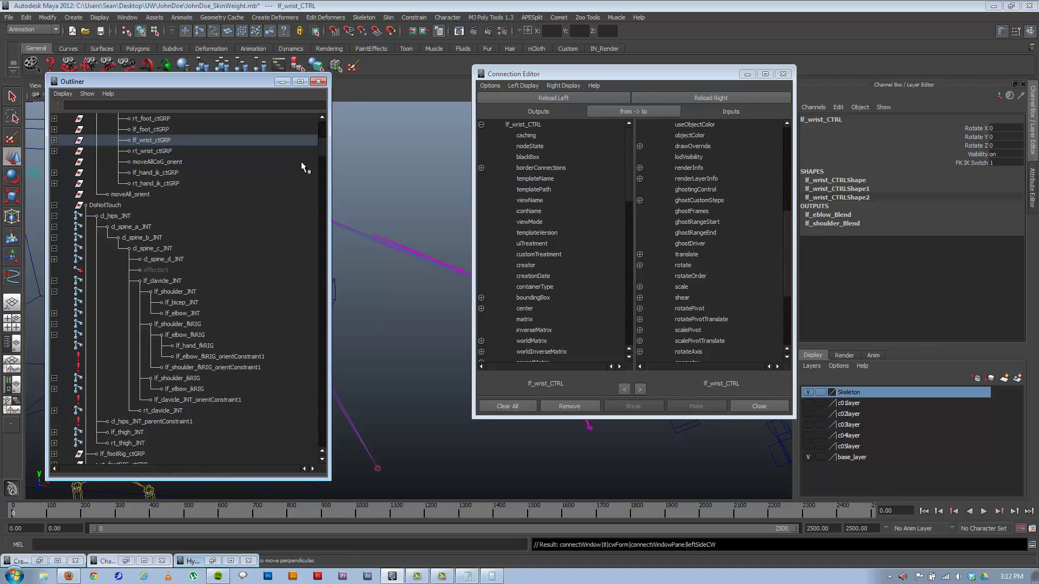
drag(321, 149, 326, 193)
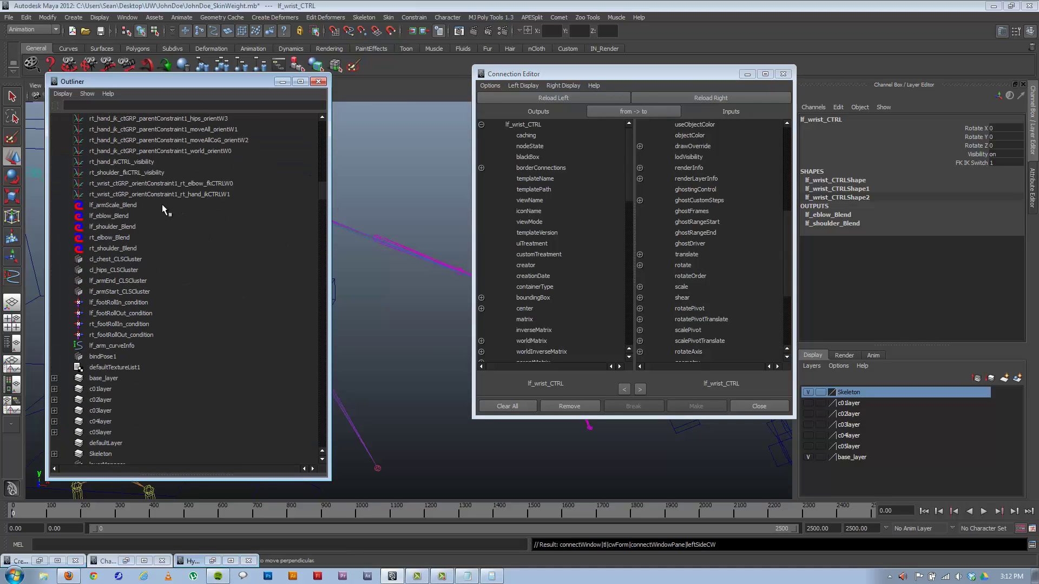
click(121, 210)
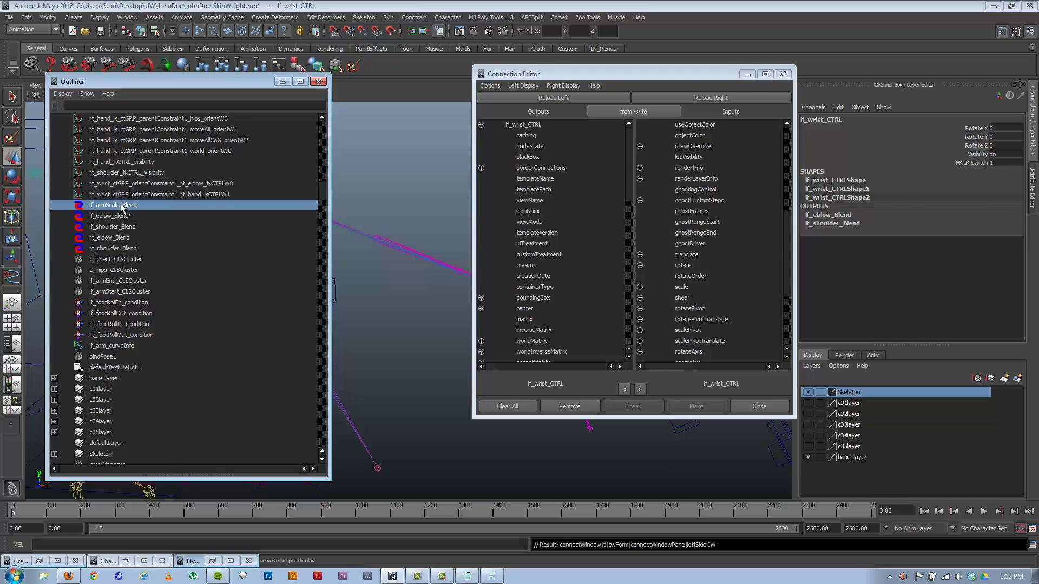
click(725, 98)
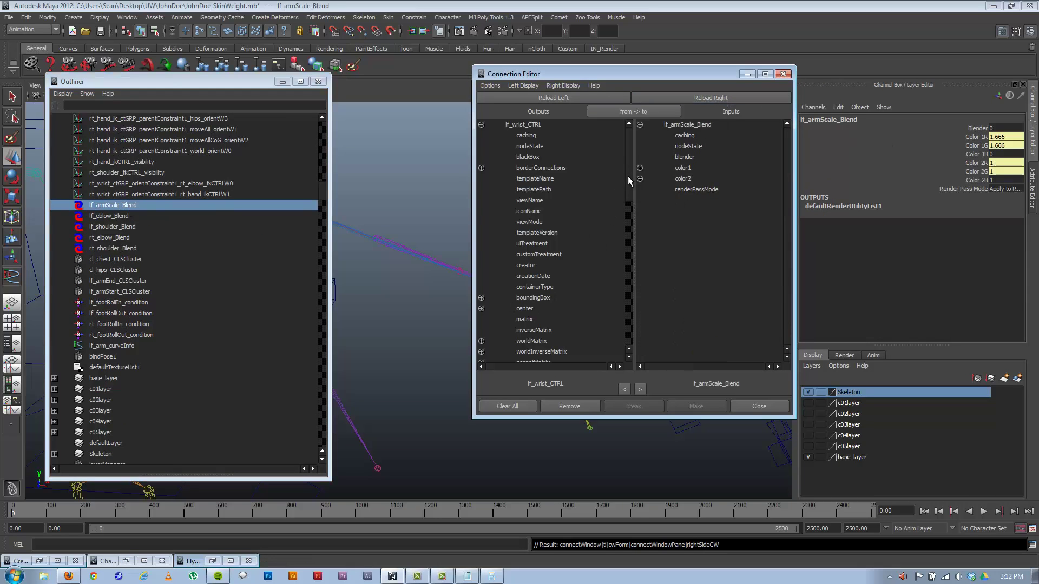
drag(630, 180, 628, 336)
click(533, 351)
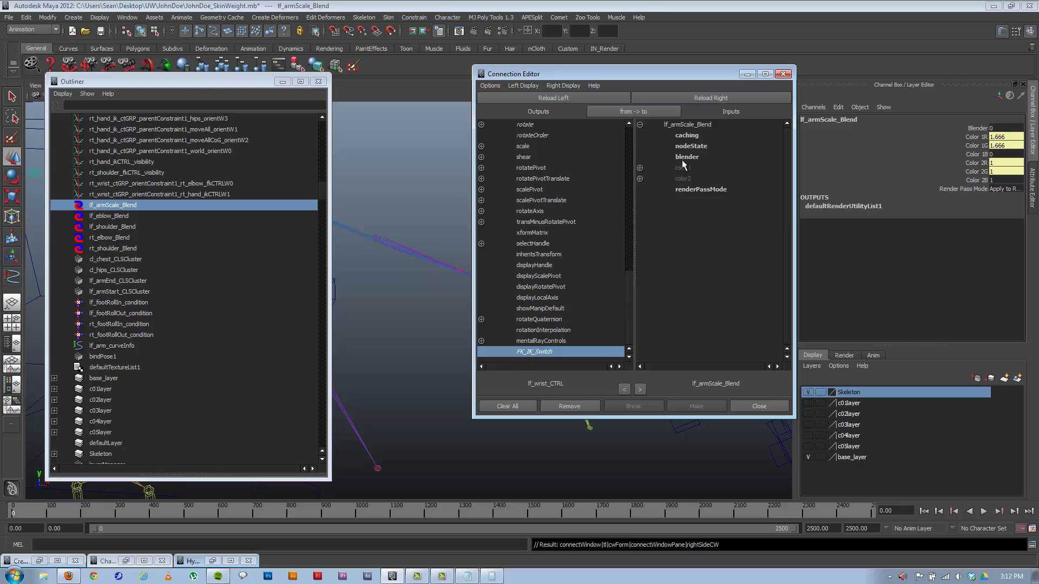
click(683, 159)
Select the left hand IK control and turn on polygon display to reveal the mesh.
click(747, 73)
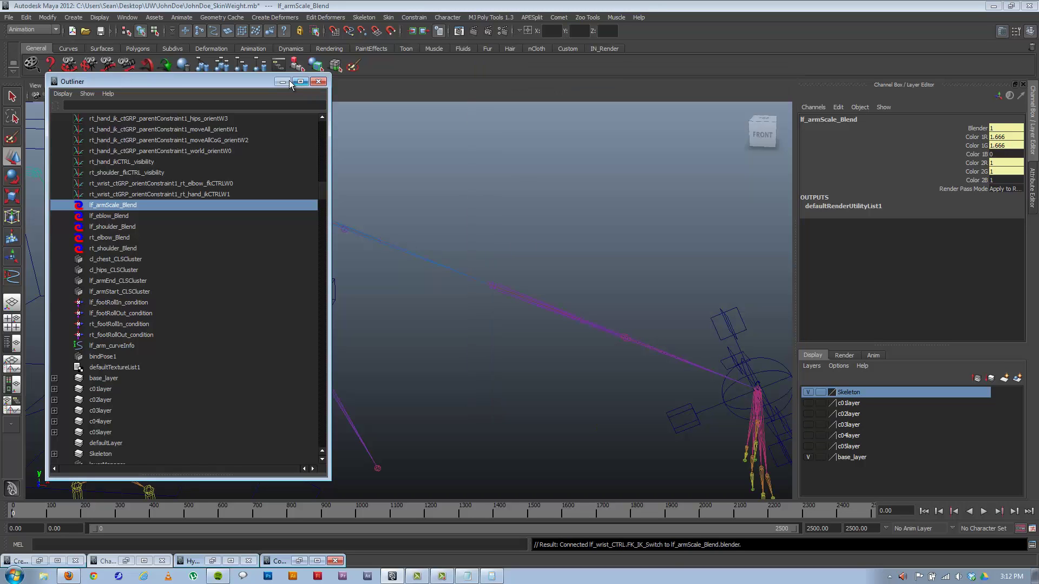
click(291, 84)
alt+right_drag(656, 348, 497, 295)
click(599, 324)
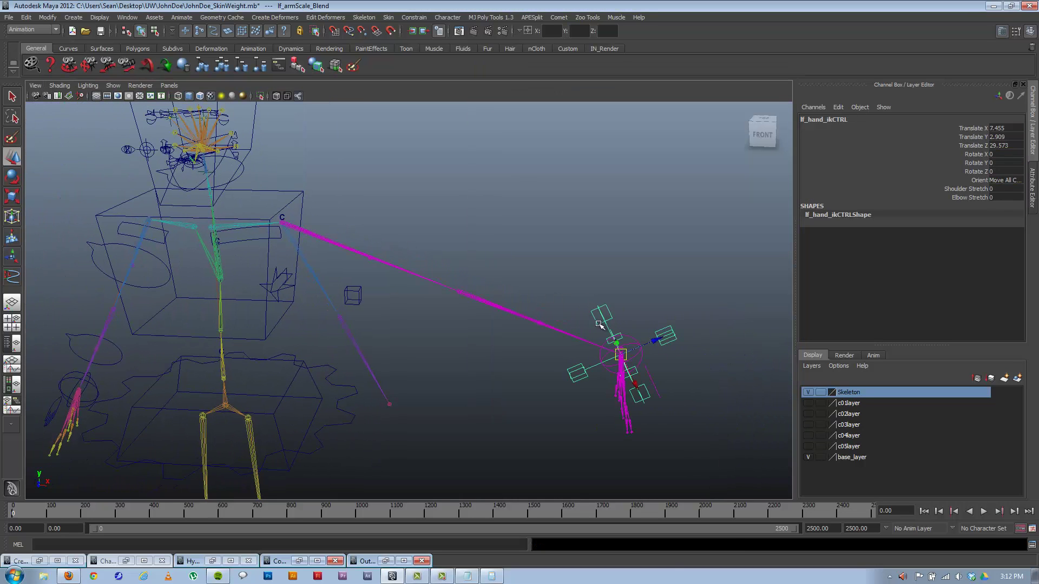
drag(621, 356, 662, 369)
click(140, 85)
mouse_move(113, 85)
click(143, 164)
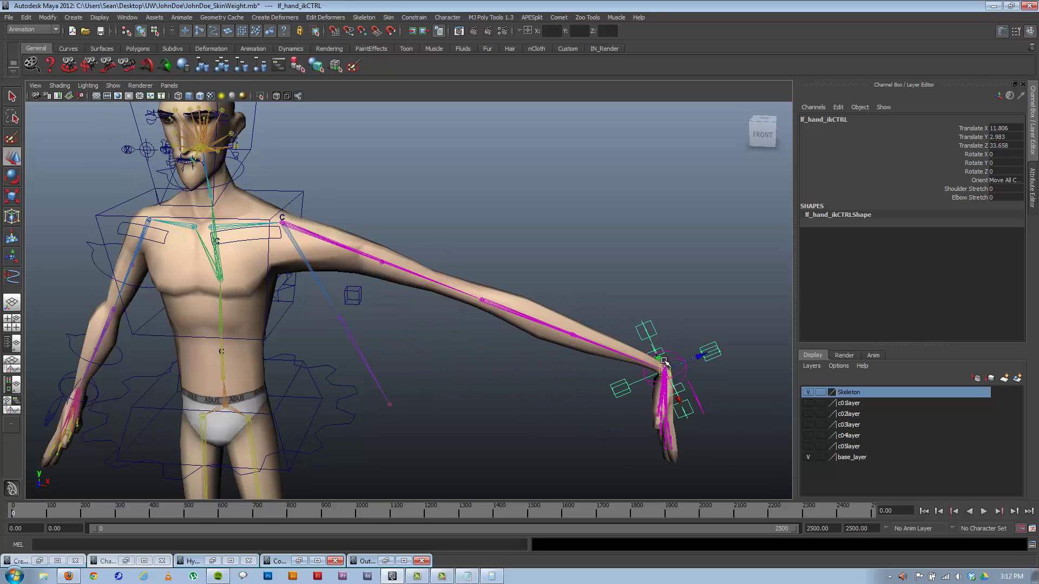
Drag lf_hand_ikCTRL in and out to test the arm stretch, leaving it lowered.
drag(663, 367, 751, 348)
alt+right_drag(751, 347, 569, 297)
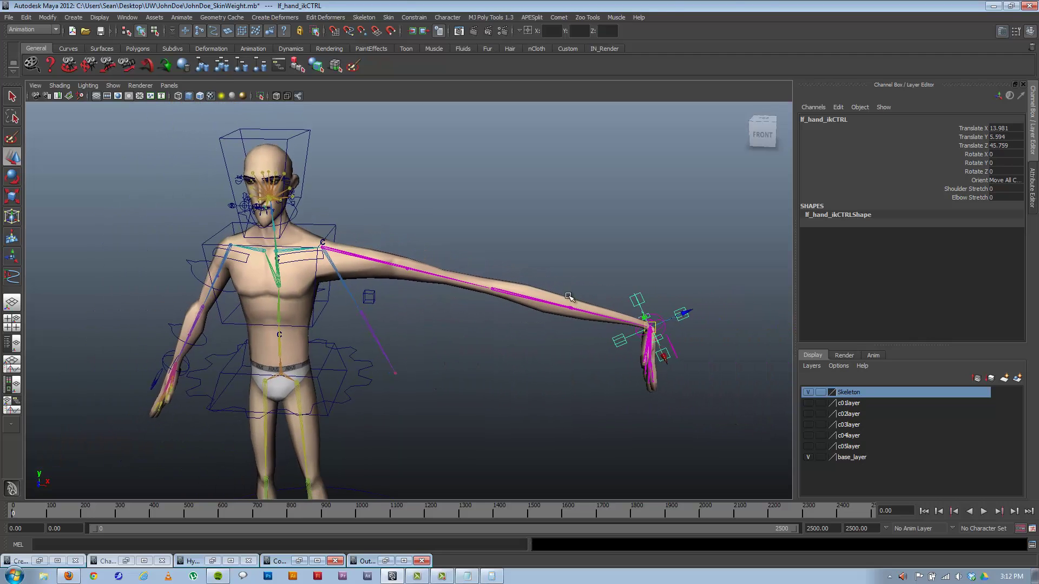
middle_drag(568, 296, 636, 351)
mouse_move(636, 352)
alt+mouse_down()
mouse_move(487, 348)
mouse_move(620, 345)
alt+mouse_up()
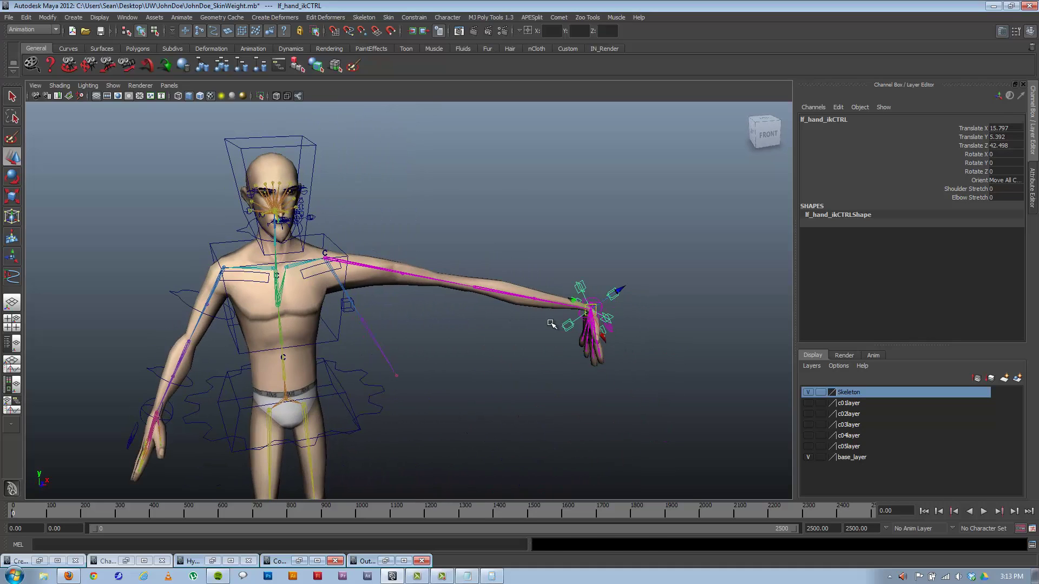
key(ctrl+z)
key(ctrl+z)
key(ctrl+z)
key(ctrl+z)
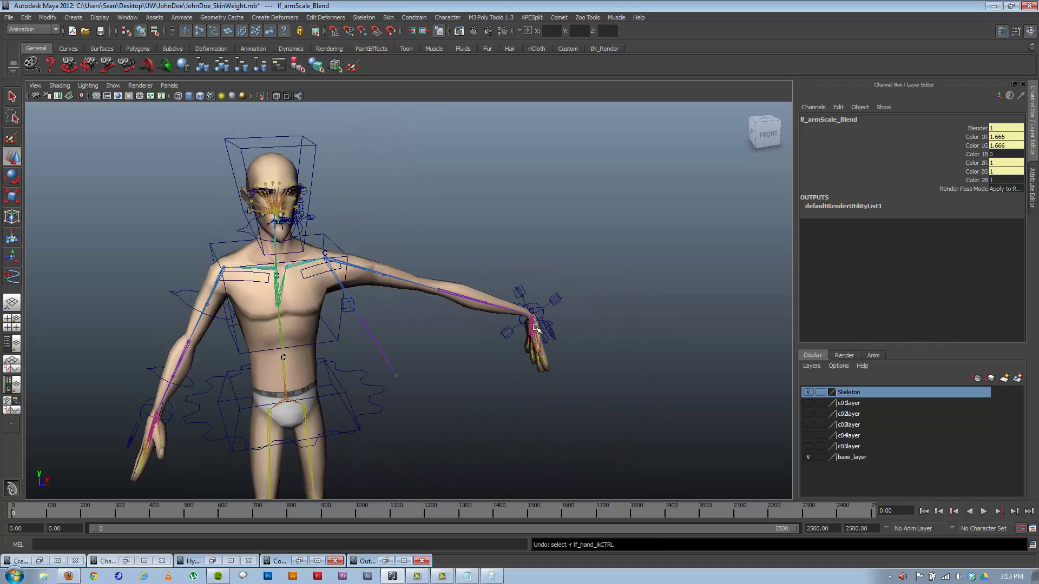
click(536, 327)
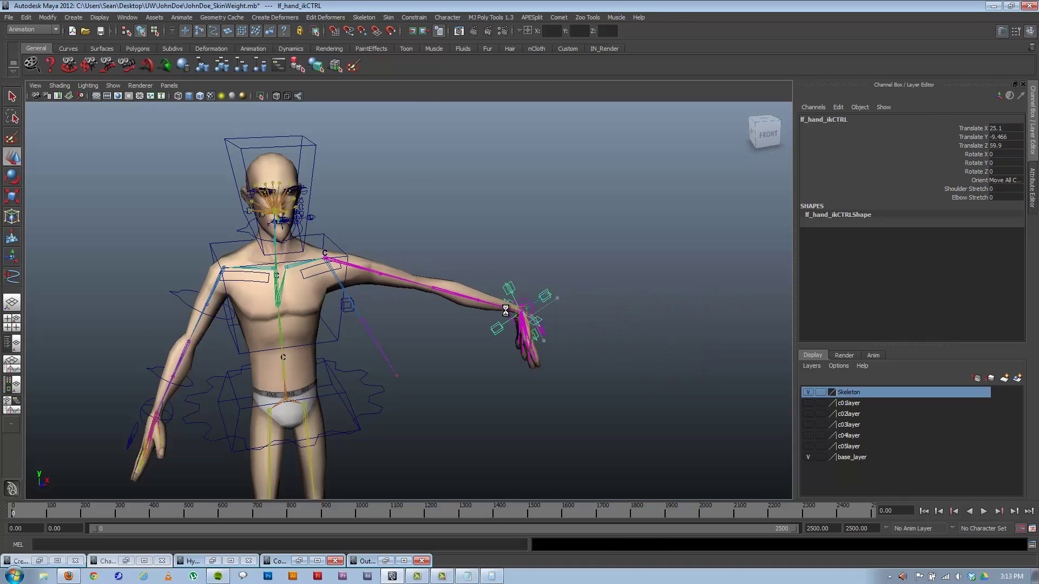
drag(505, 310, 435, 290)
Reselect the hand IK control and select its Shoulder Stretch channel.
scroll(439, 281, up, 5)
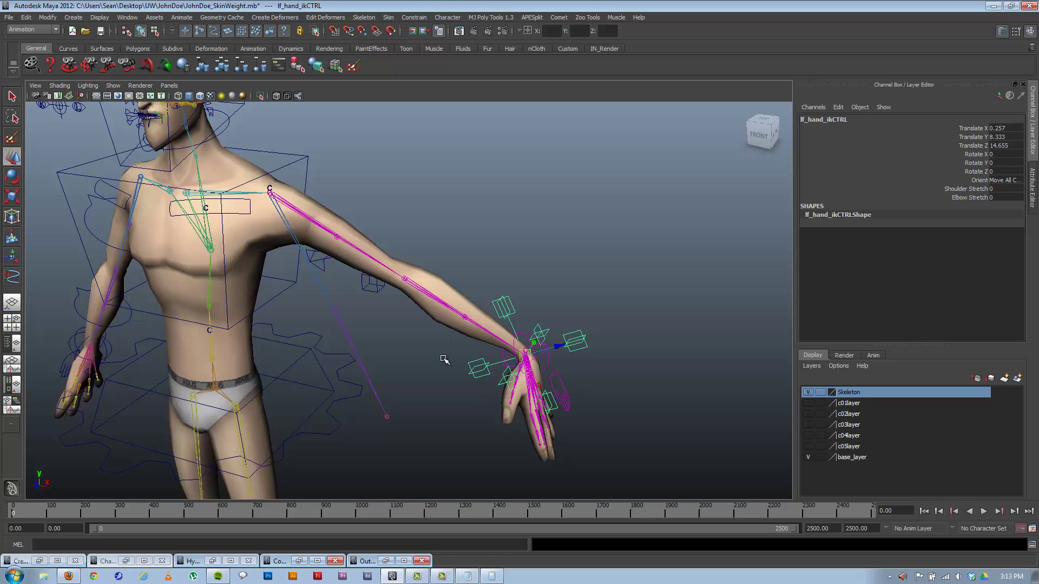
alt+drag(444, 359, 484, 350)
click(579, 345)
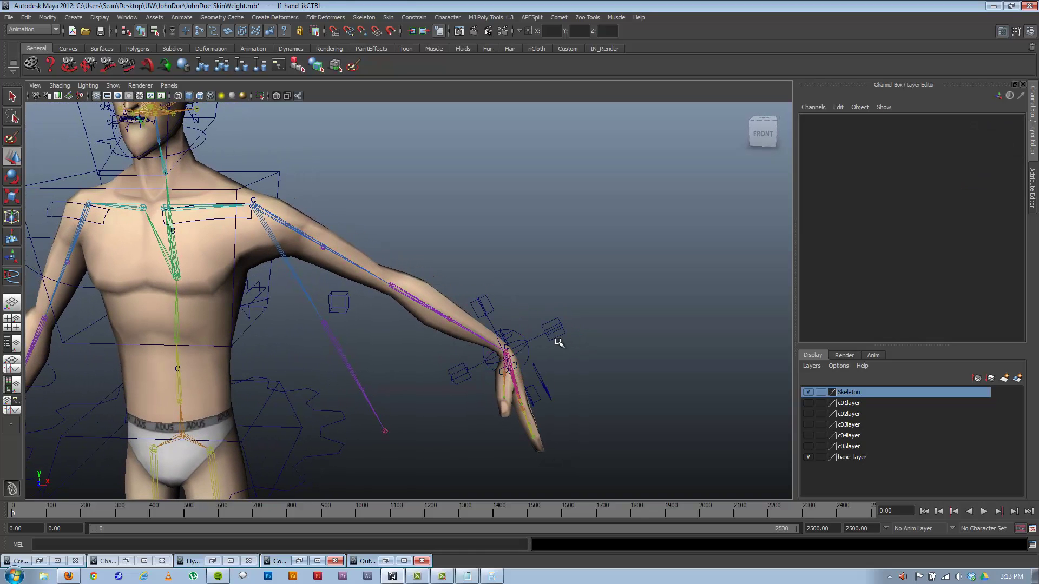
click(550, 330)
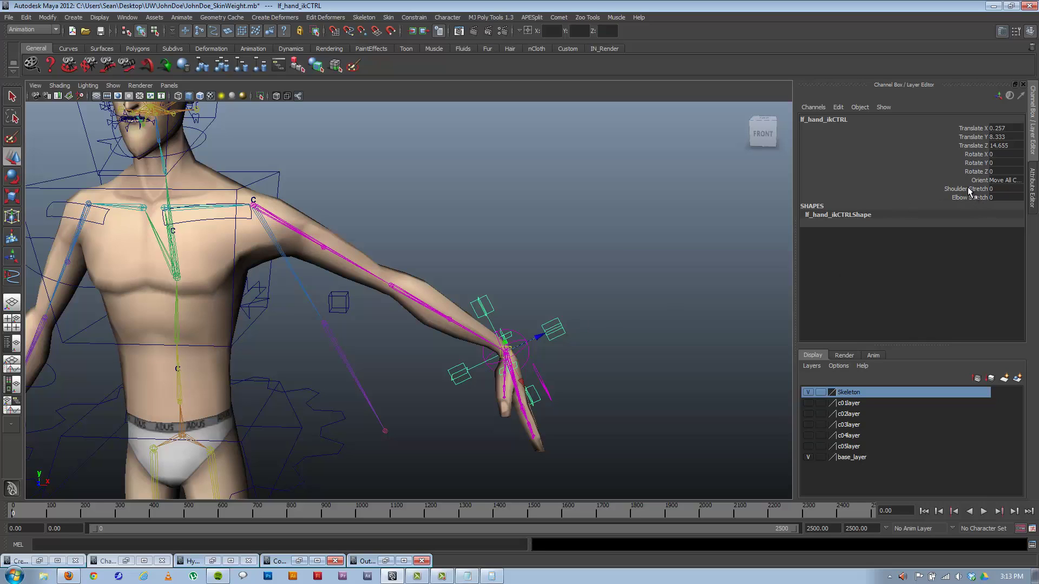
drag(968, 190, 970, 201)
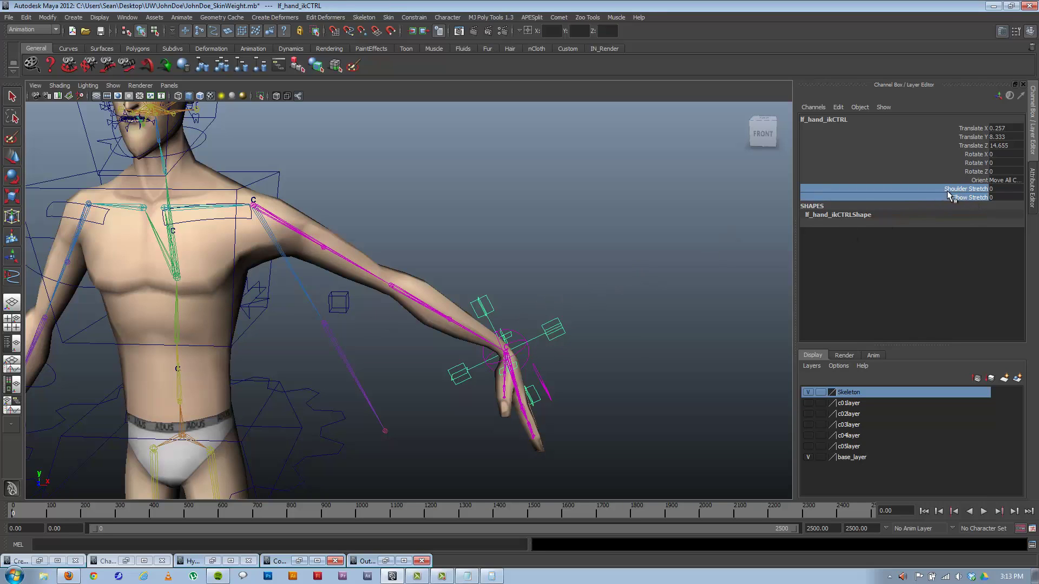
click(953, 190)
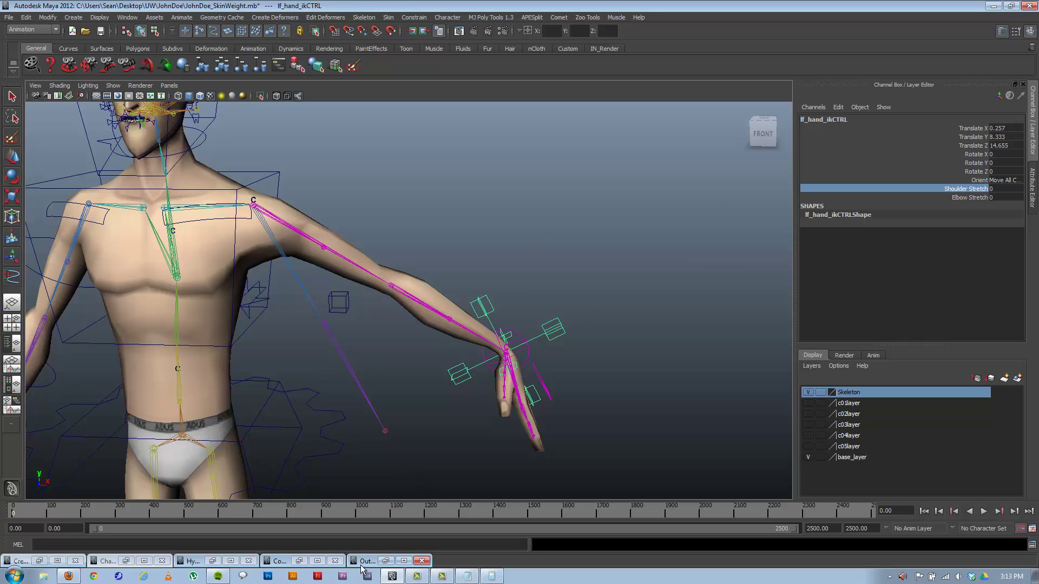
Restore the Connection Editor and Outliner windows, repositioning the Connection Editor.
click(298, 561)
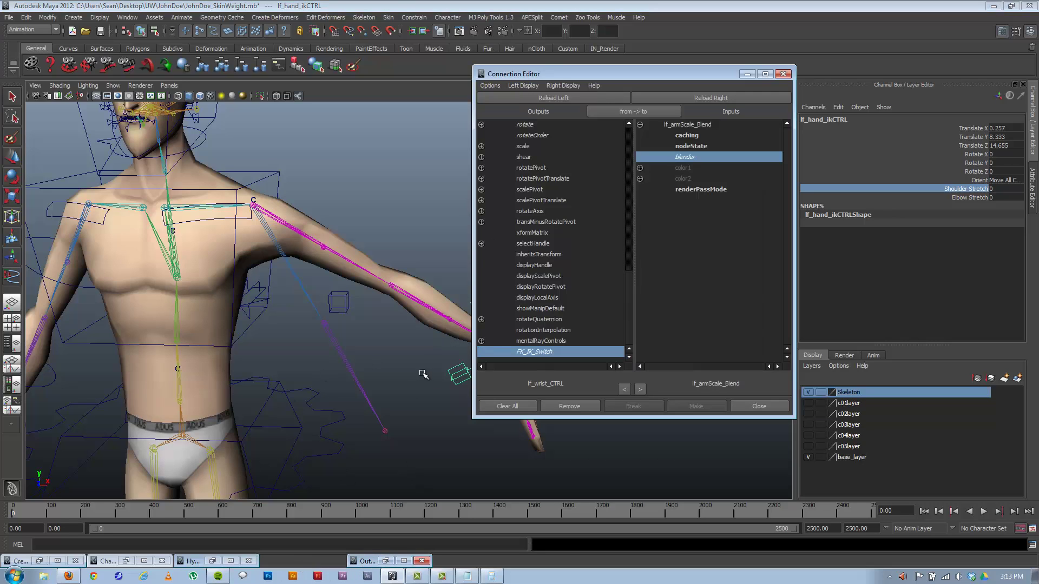
drag(691, 77, 664, 90)
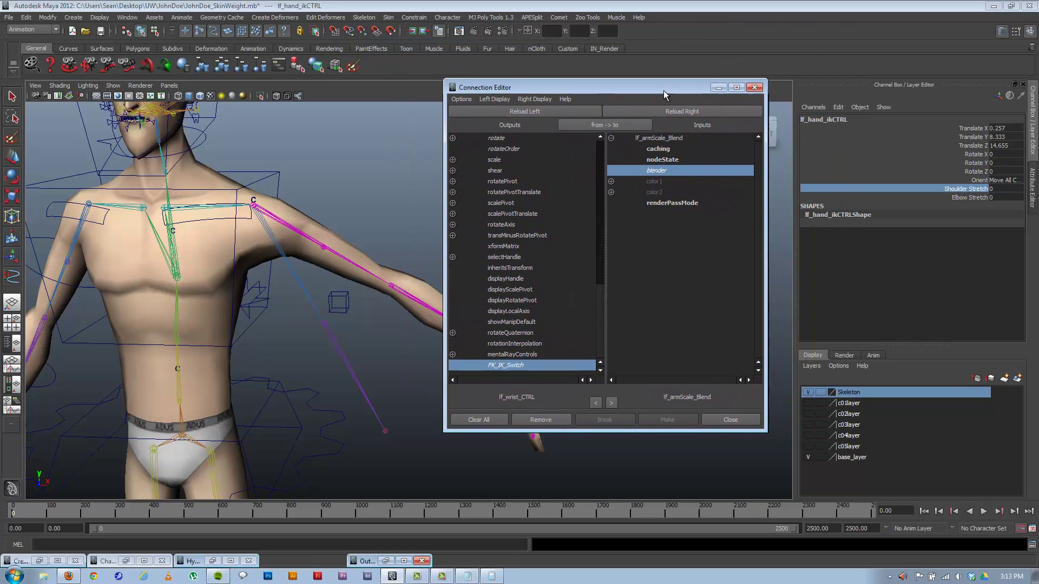
click(721, 88)
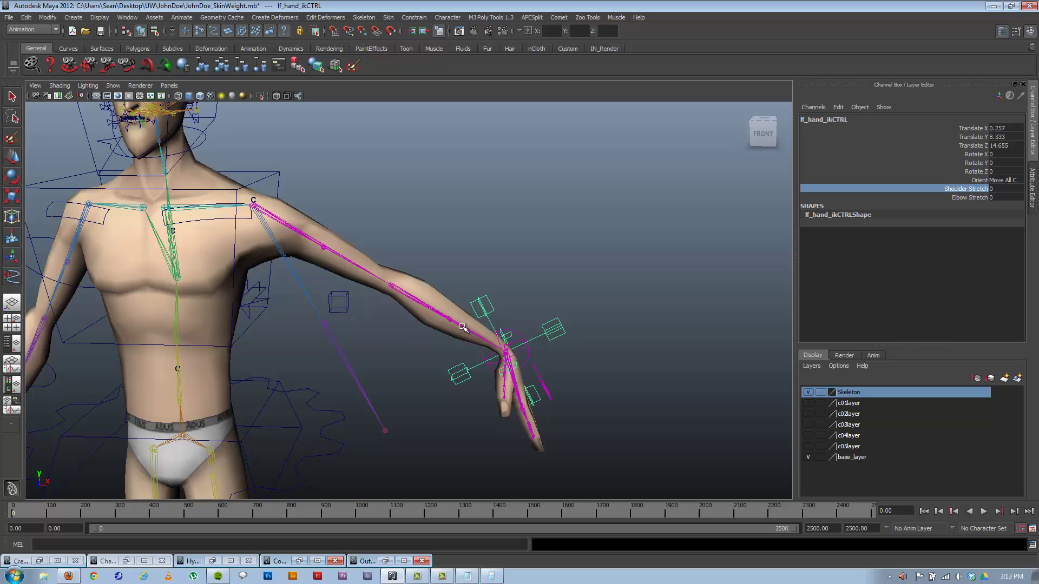
click(299, 560)
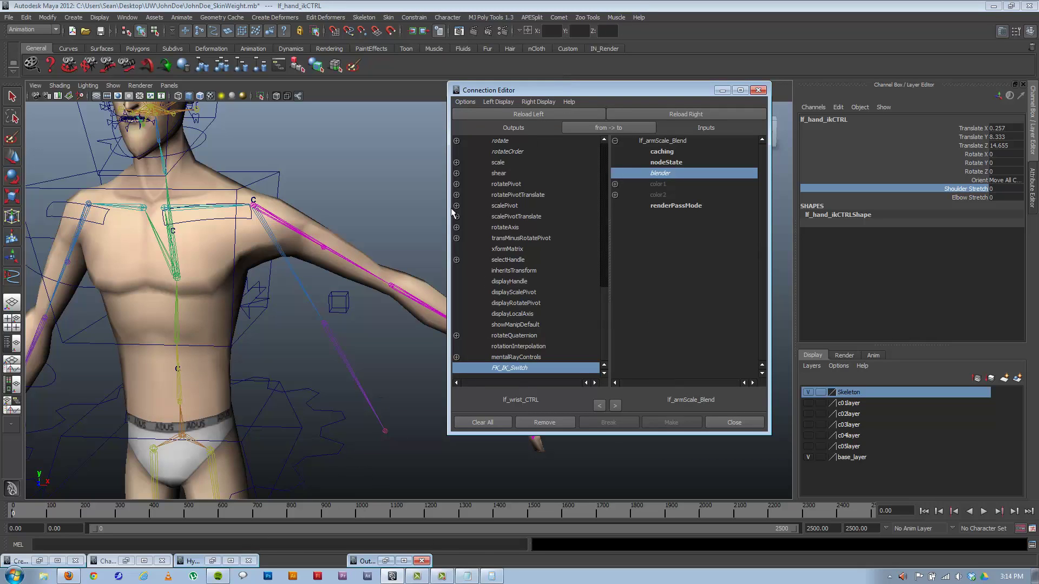
click(385, 561)
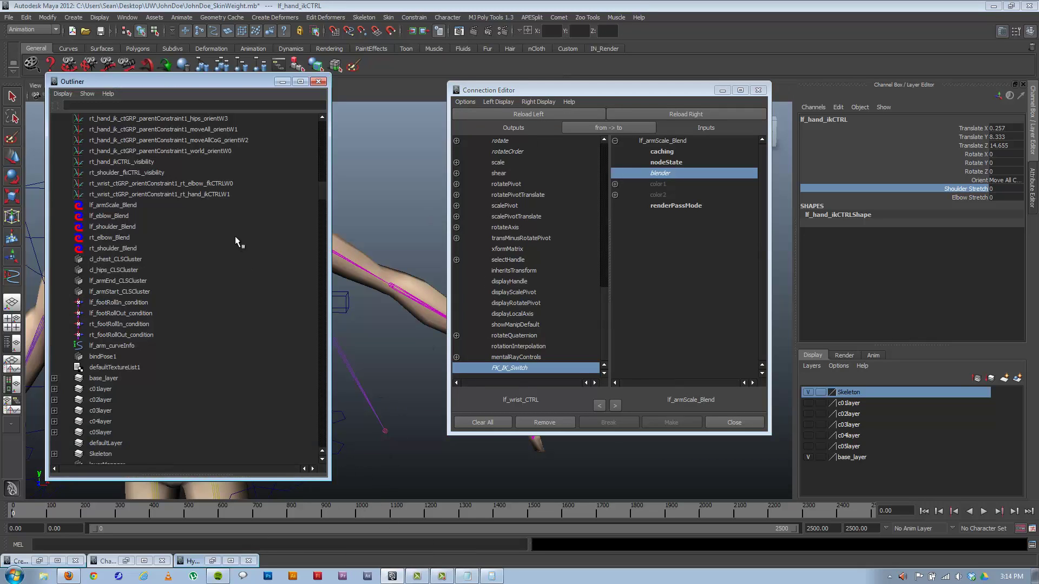
click(282, 83)
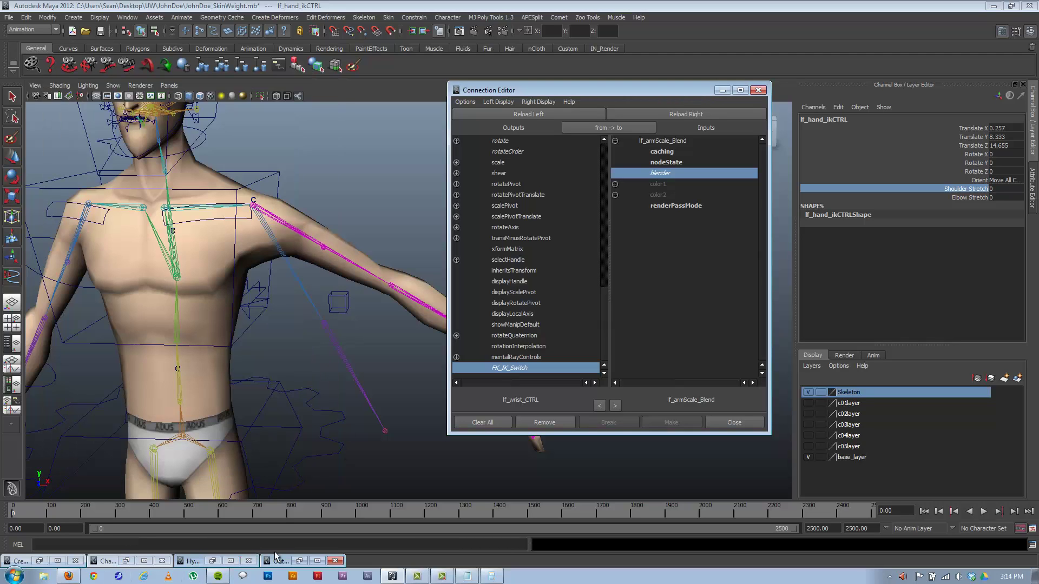
click(299, 561)
Load condition1 as target and lf_armScale_Divide as source in the Connection Editor.
click(193, 561)
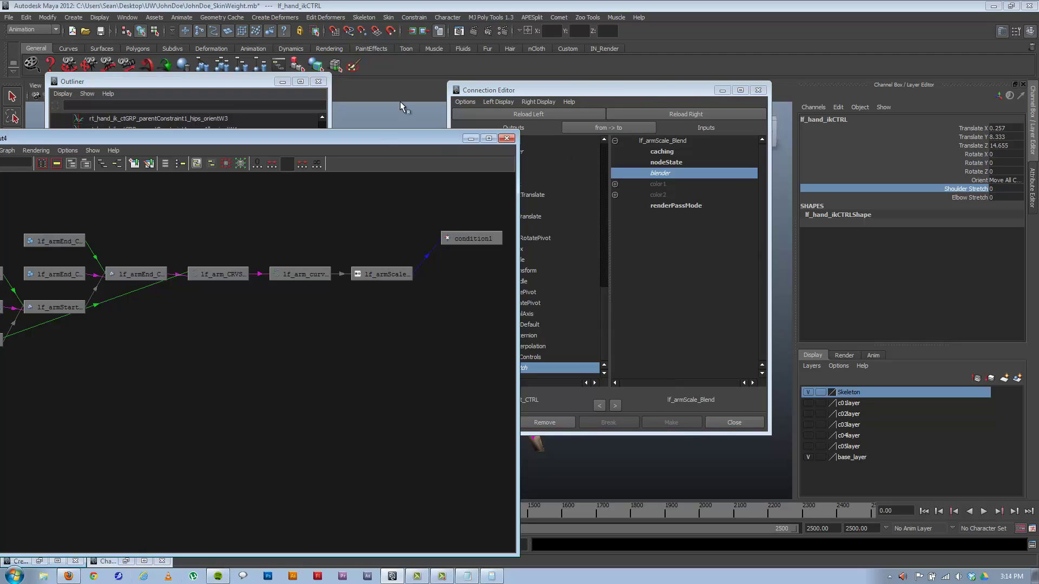
click(460, 238)
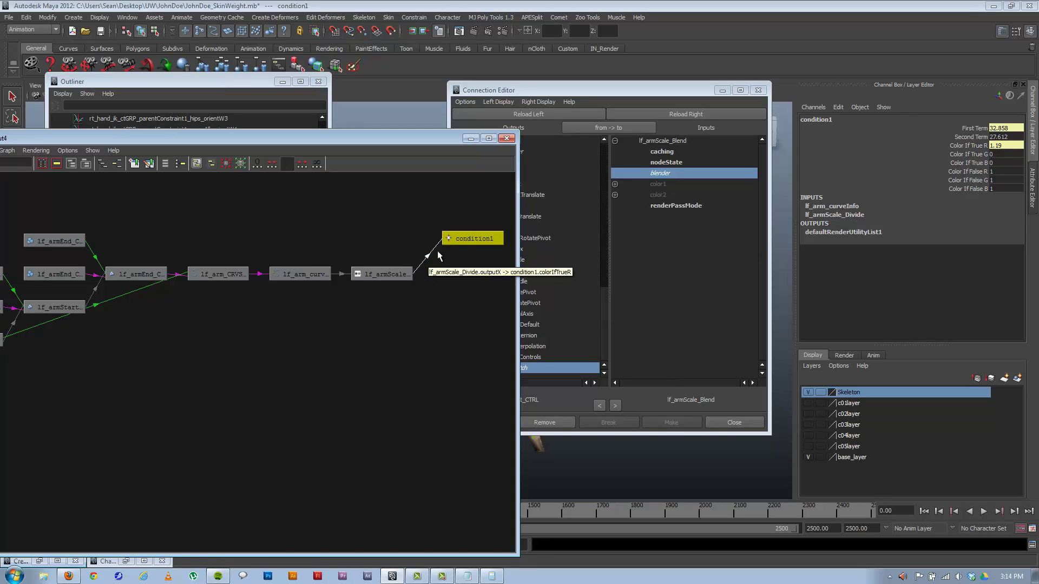
click(685, 114)
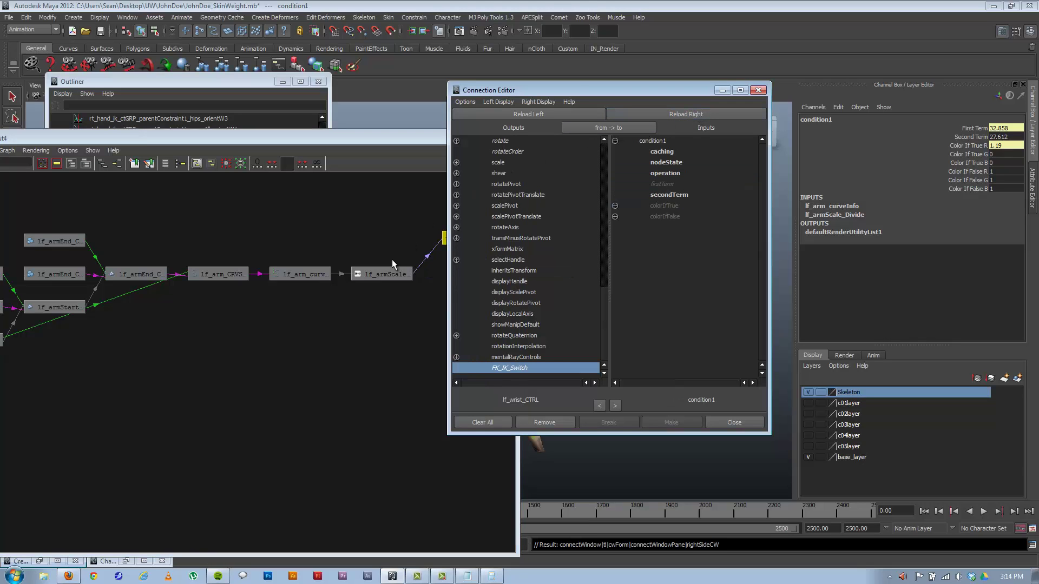
click(390, 273)
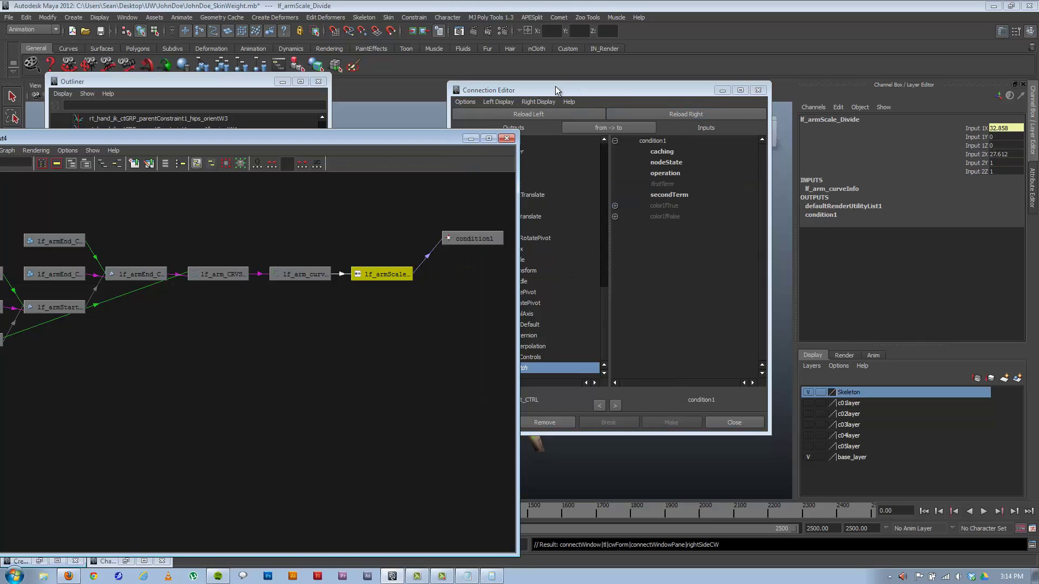
drag(555, 86, 623, 78)
click(597, 107)
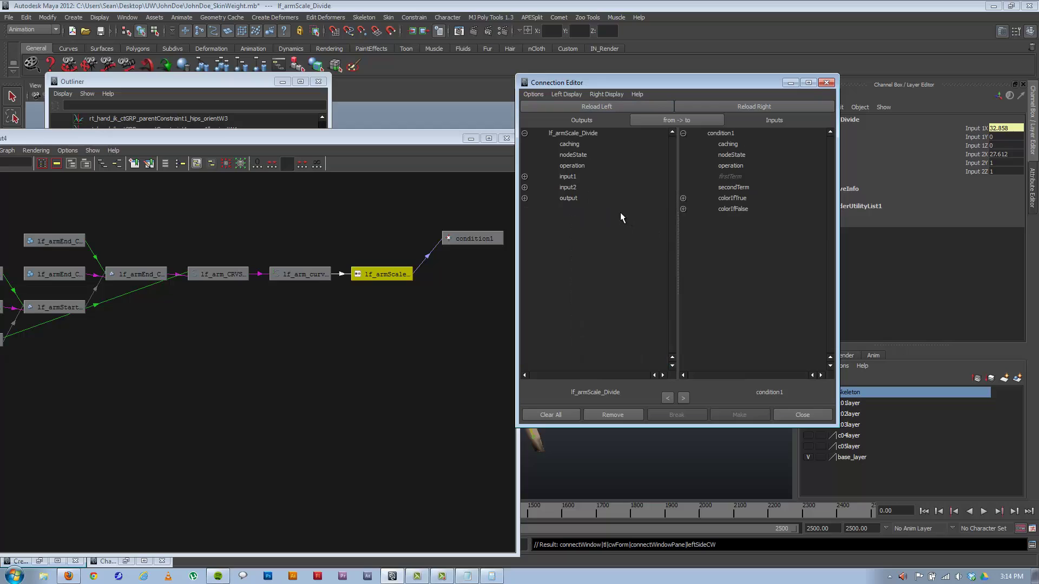
Connect outputX to both colorIfTrueR and colorIfTrueG of condition1.
click(524, 198)
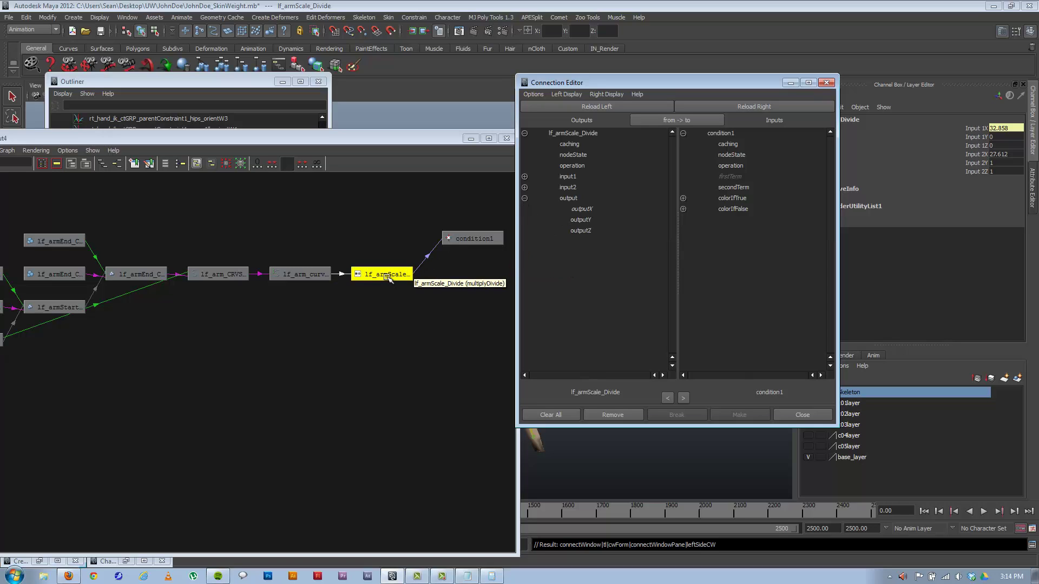
click(579, 209)
click(684, 198)
click(746, 210)
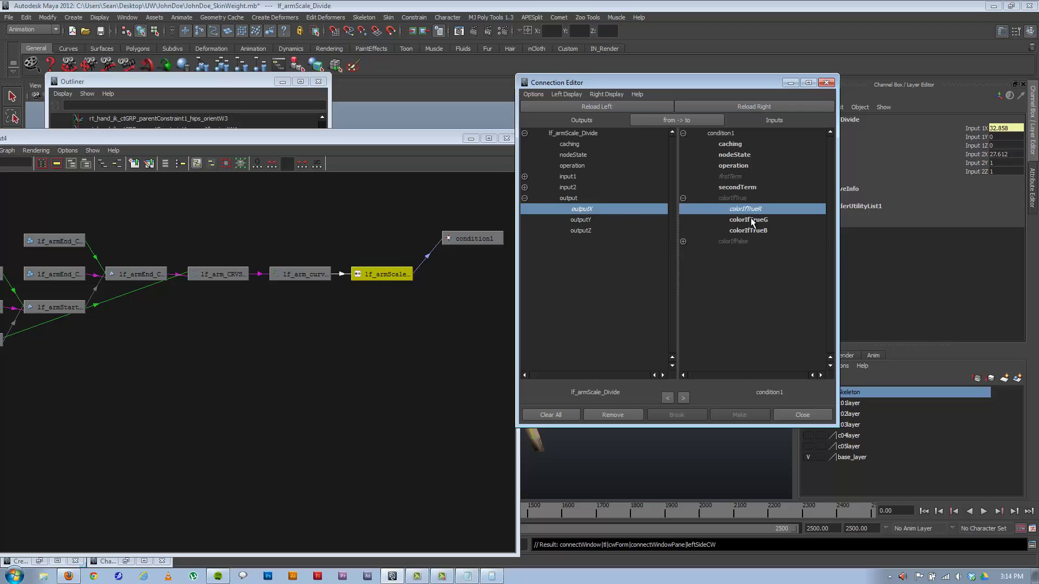
click(749, 220)
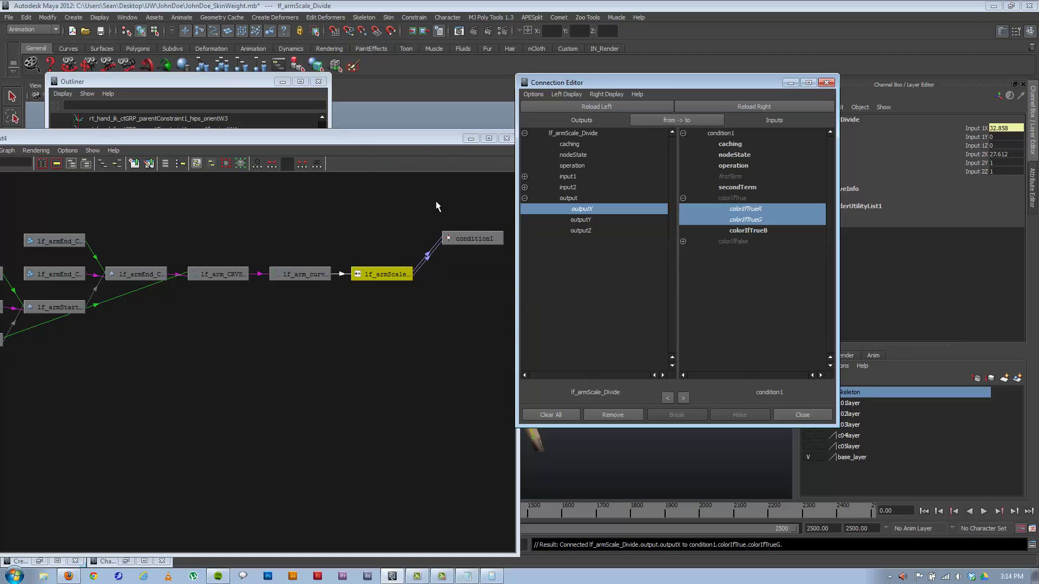
Create two plusMinusAverage utility nodes from Create Render Node.
click(36, 150)
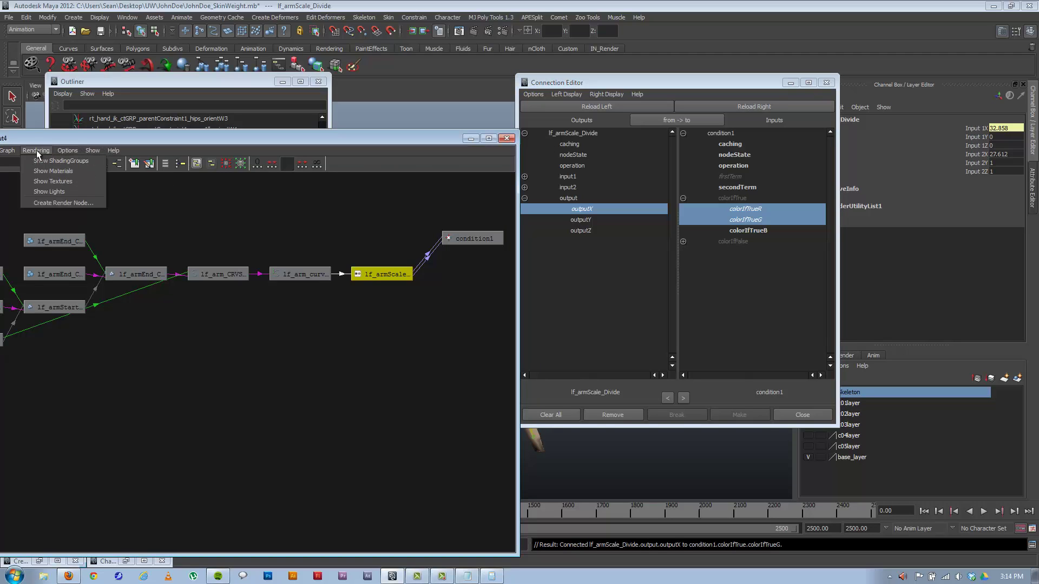
click(63, 203)
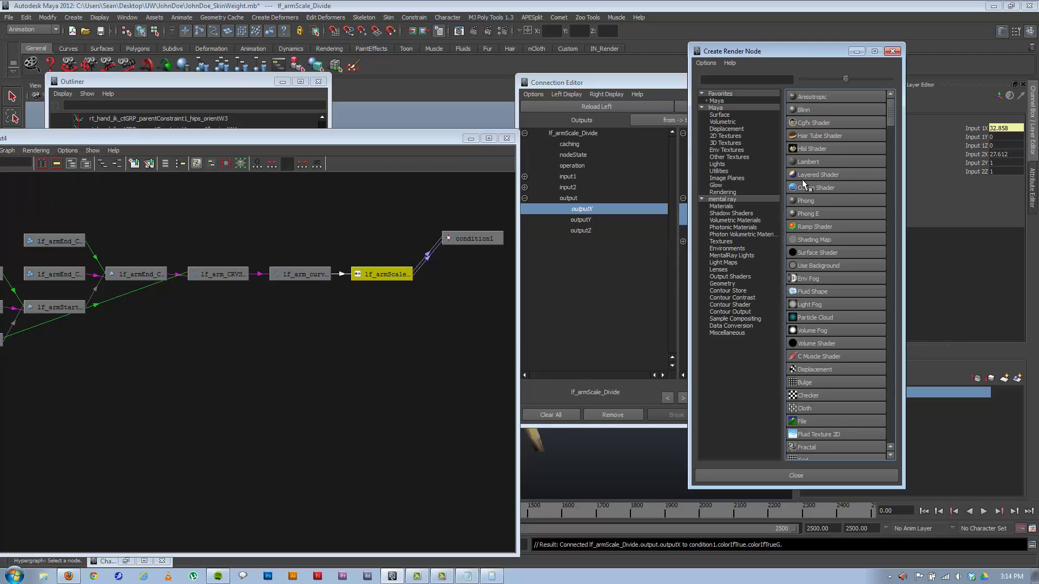
click(720, 171)
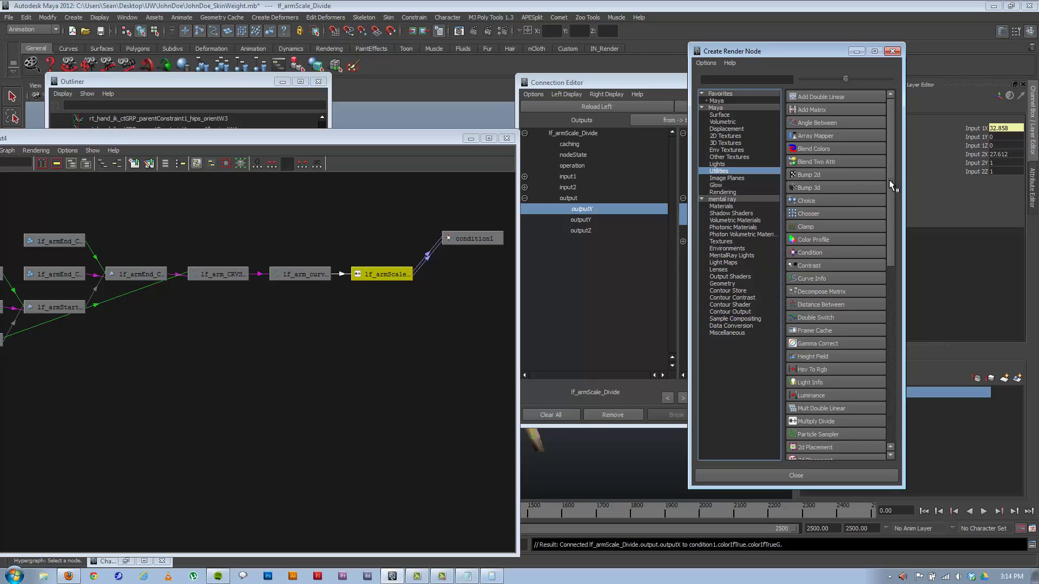
scroll(888, 168, down, 5)
scroll(882, 230, down, 2)
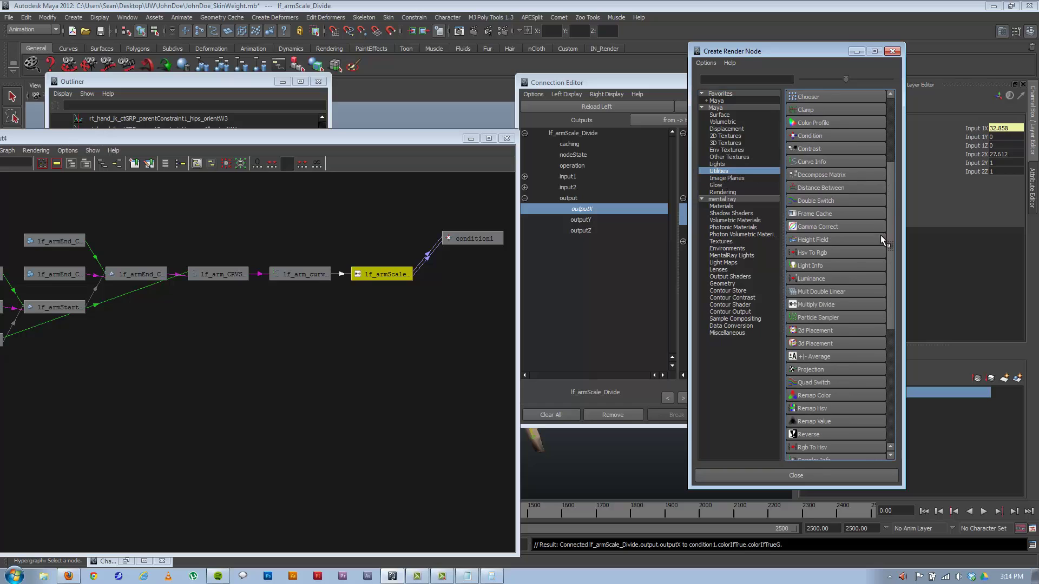
click(810, 346)
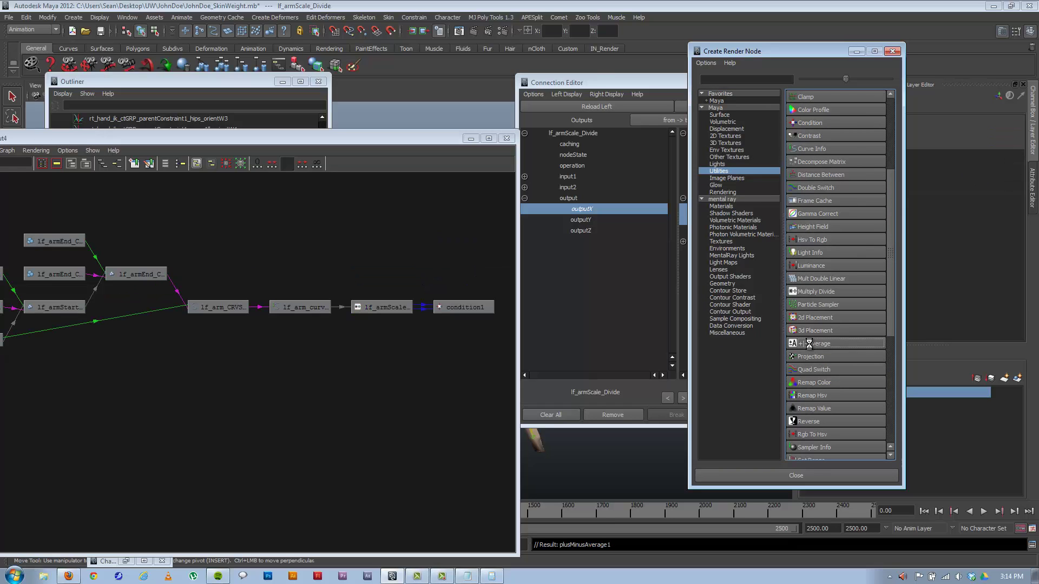
click(810, 346)
key(a)
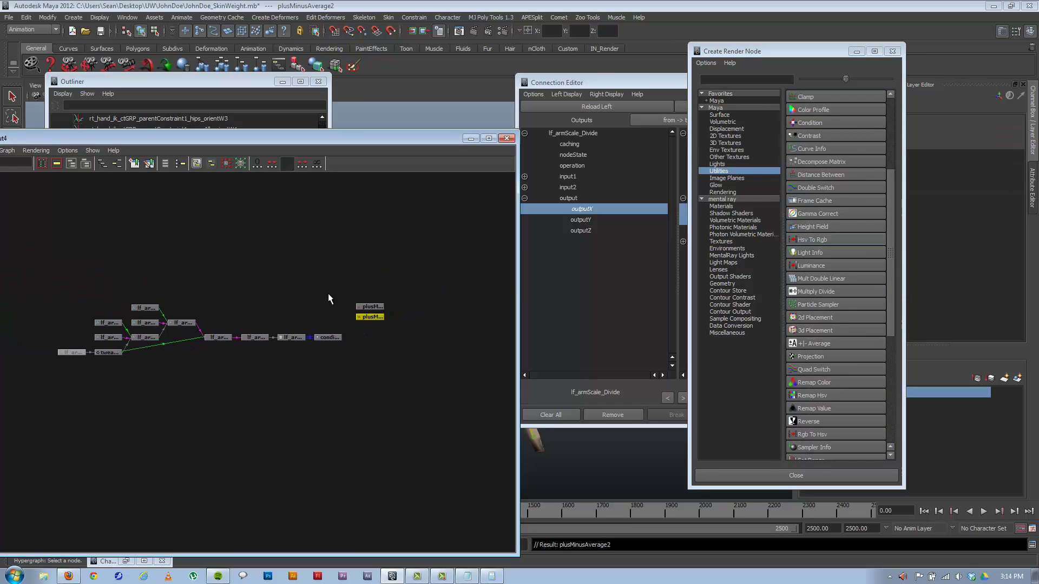
scroll(371, 301, up, 3)
Rename the first plusMinusAverage node to lf_shoulderScale_Add.
click(382, 292)
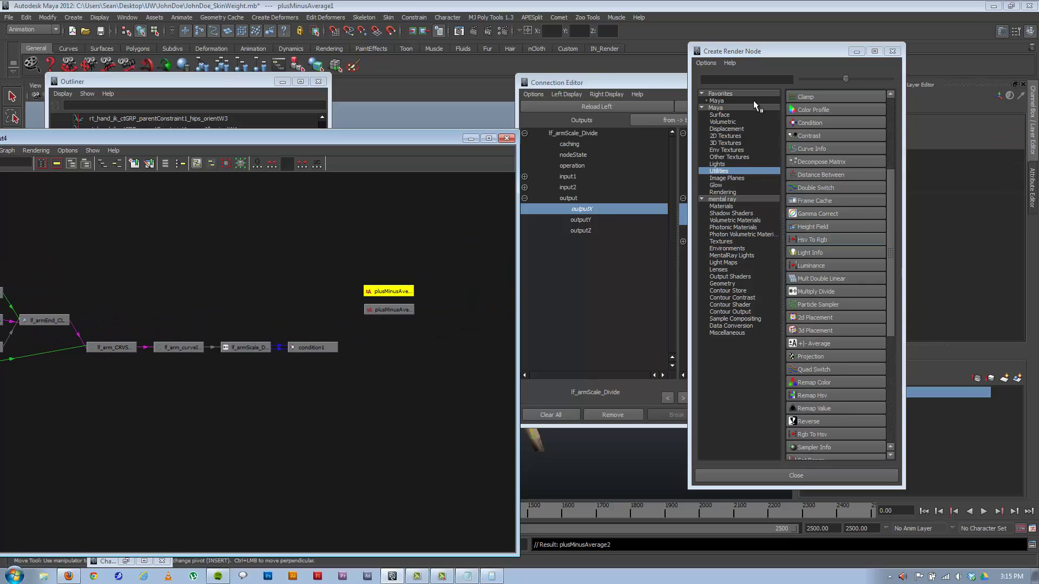
click(856, 51)
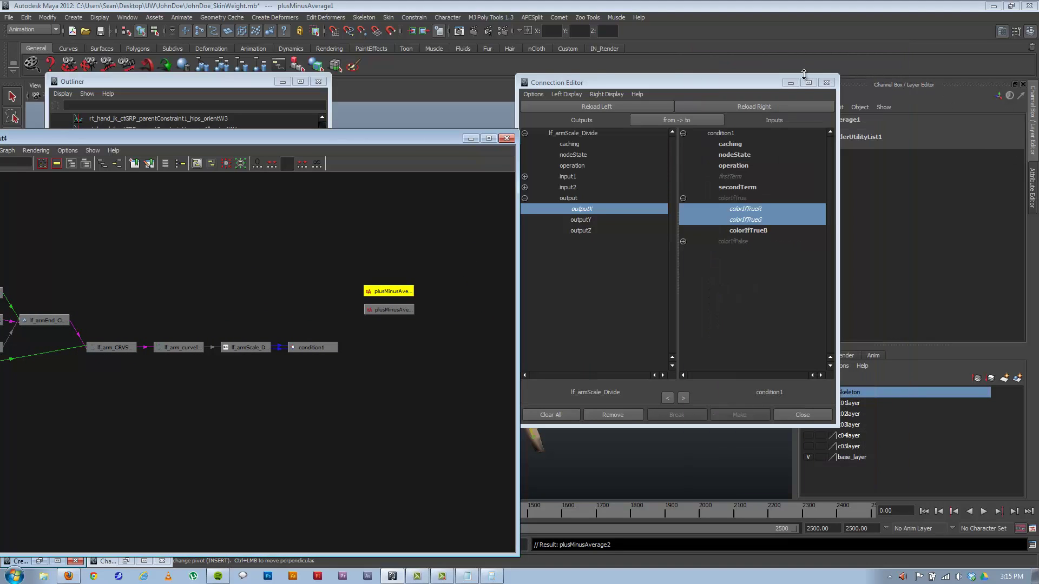
click(790, 82)
click(1031, 108)
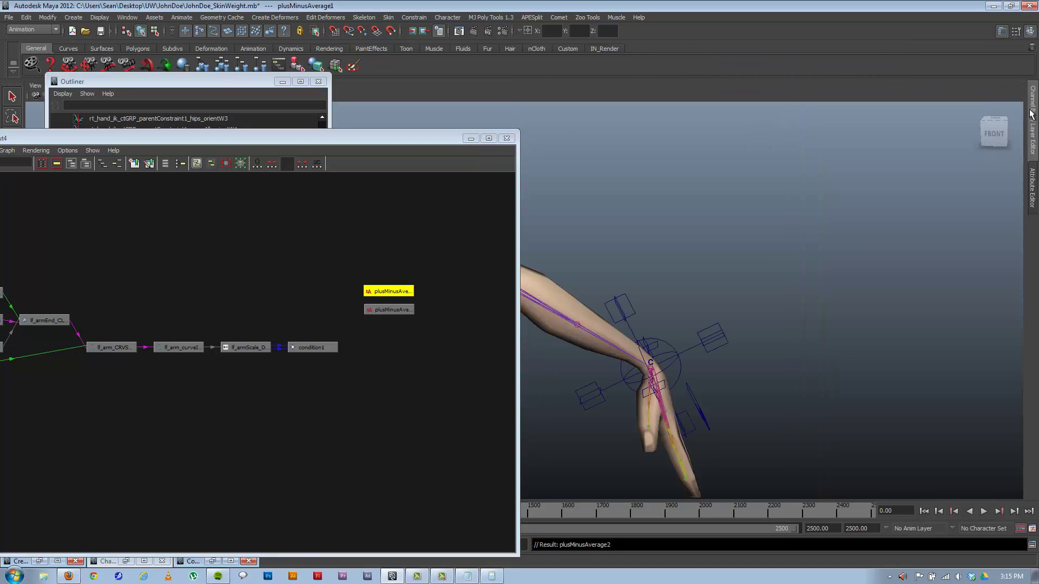
click(1031, 114)
double_click(832, 119)
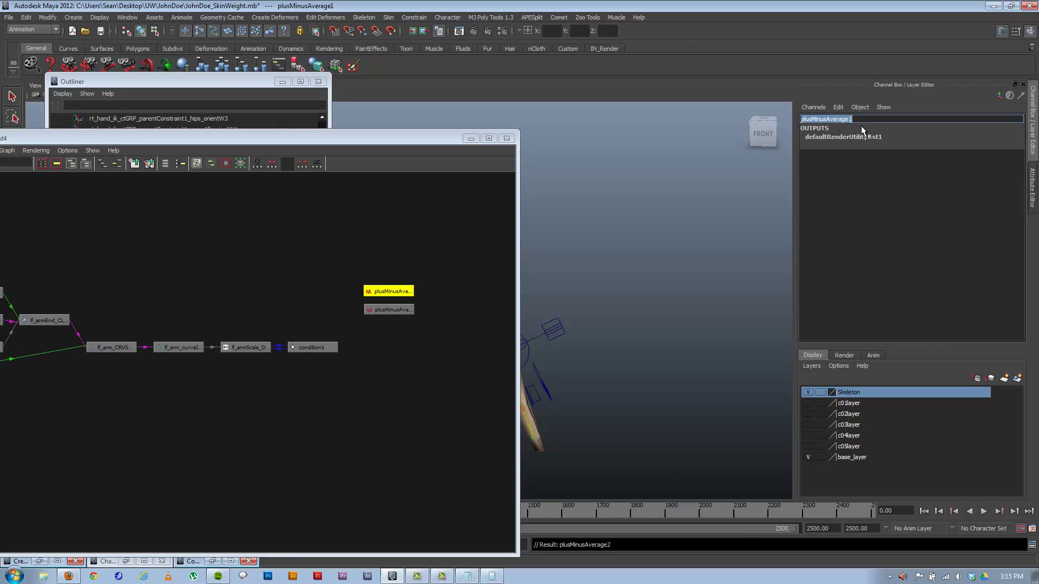
text(lf)
text(_shoulderScale_Add)
key(Return)
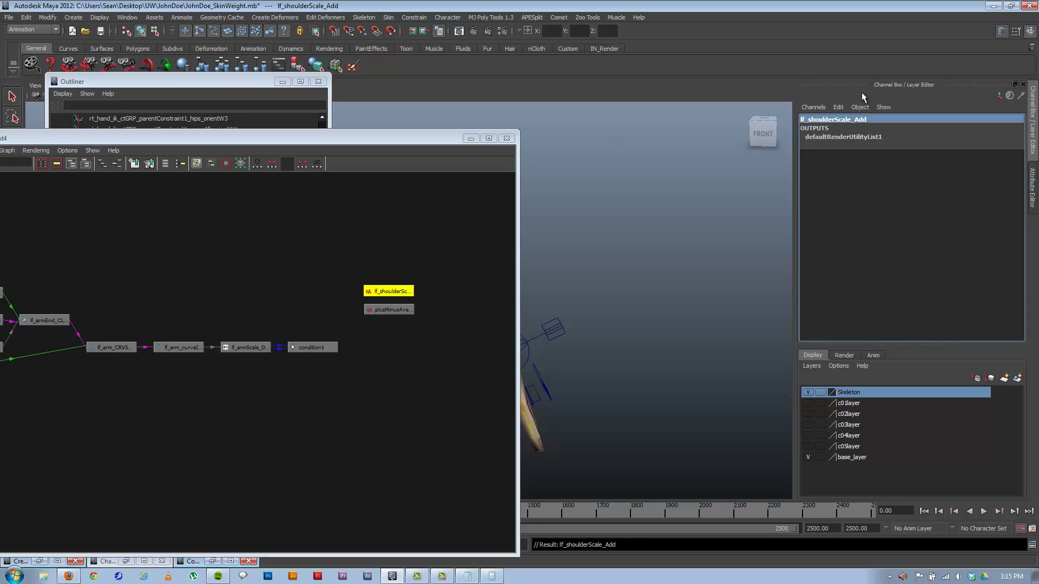
Rename the second node to lf_elbowScale_Add.
click(398, 310)
click(845, 119)
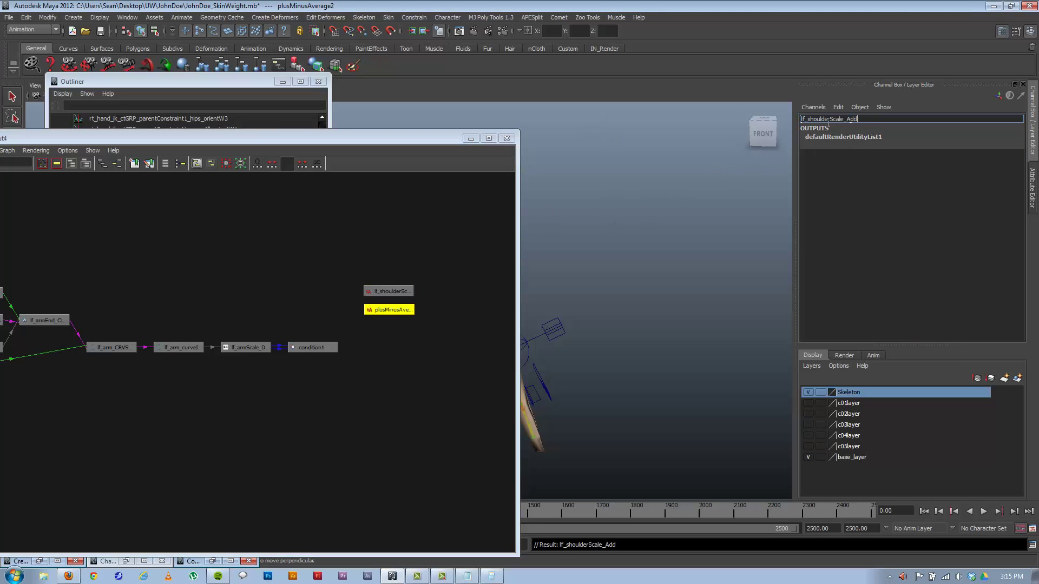
drag(829, 120, 807, 120)
text(elbow)
key(Return)
Check condition1's values, then reselect the hand IK control.
click(402, 213)
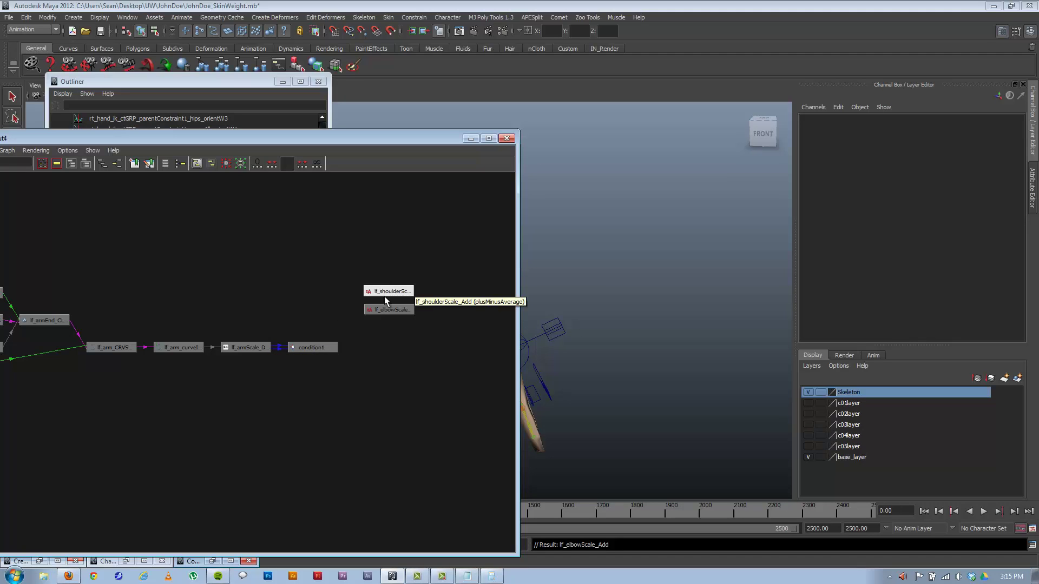
click(550, 325)
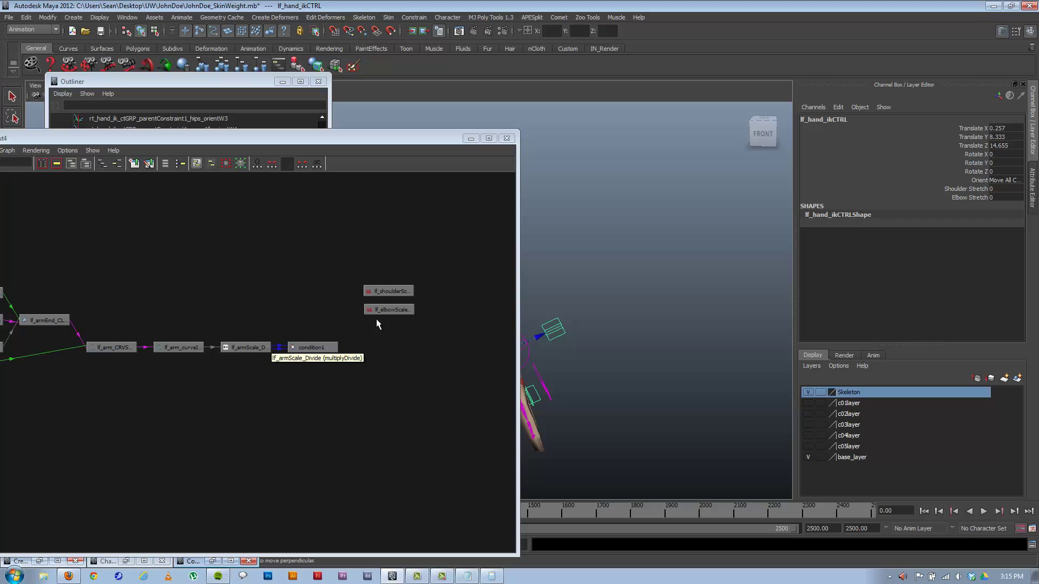
click(327, 347)
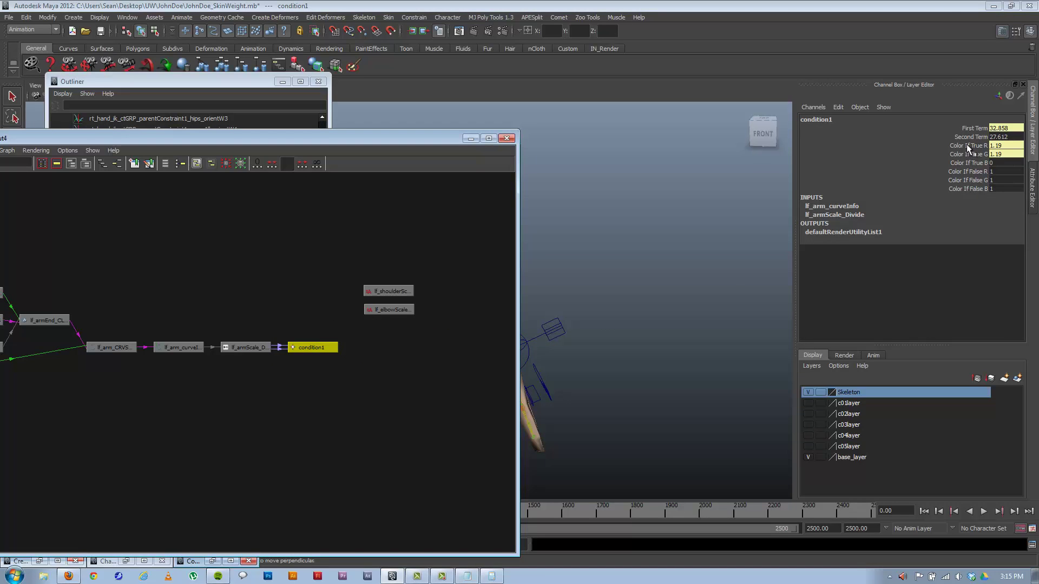
scroll(375, 271, up, 3)
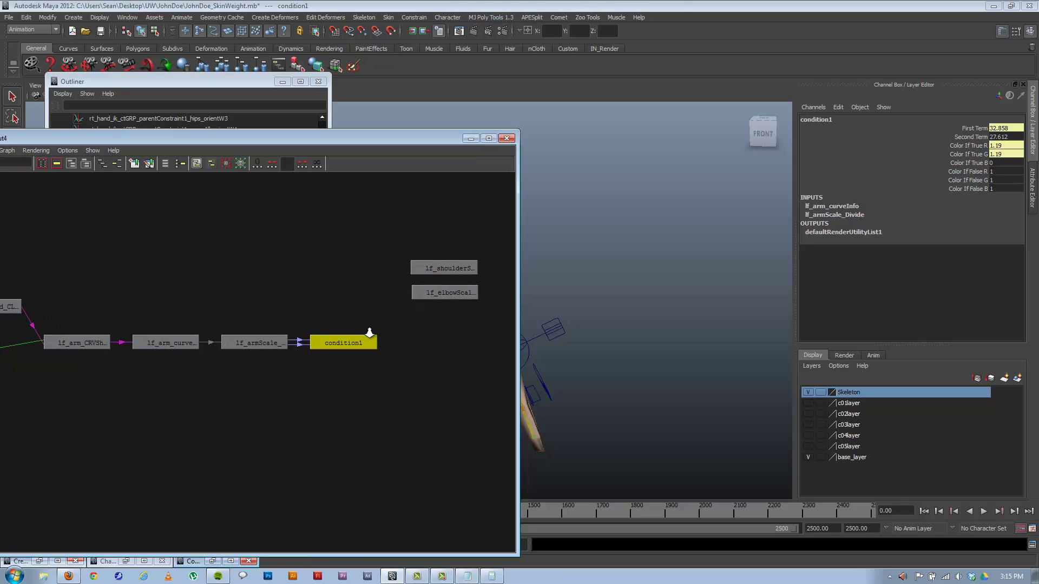
click(557, 316)
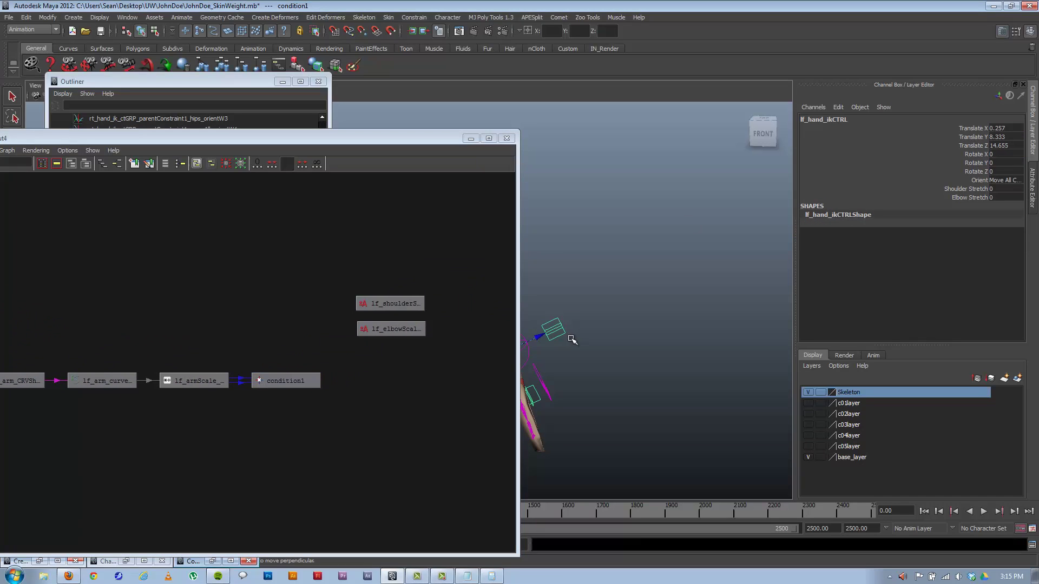
Load lf_shoulderScale_Add as target and lf_hand_ikCTRL as source.
click(213, 561)
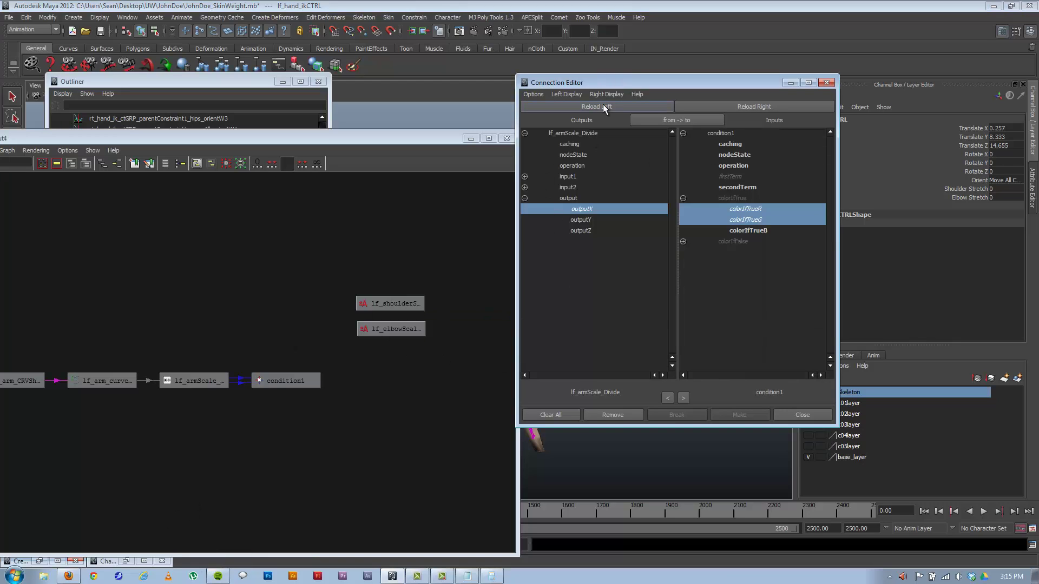
drag(378, 271, 397, 303)
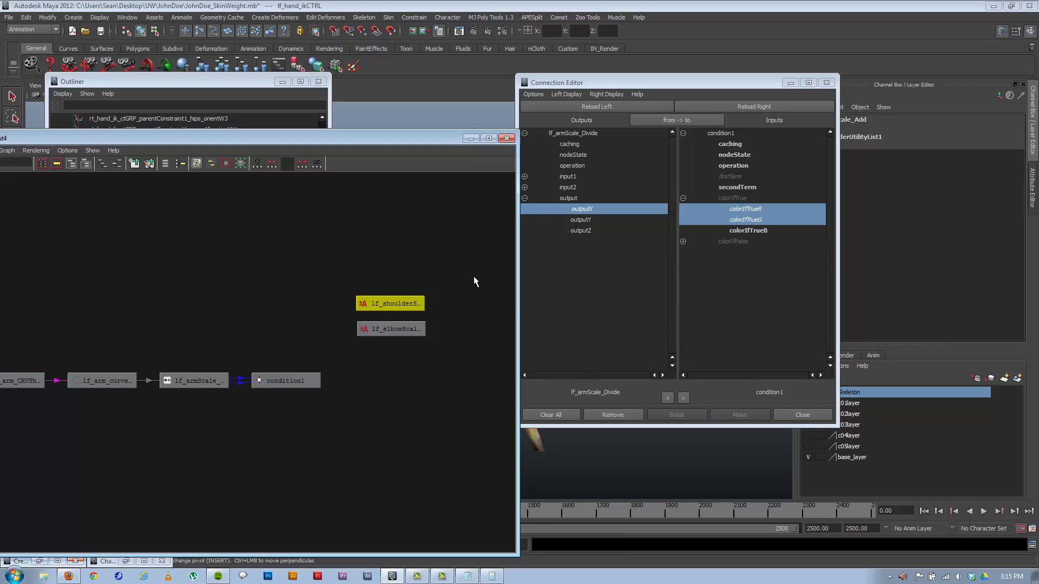
click(754, 106)
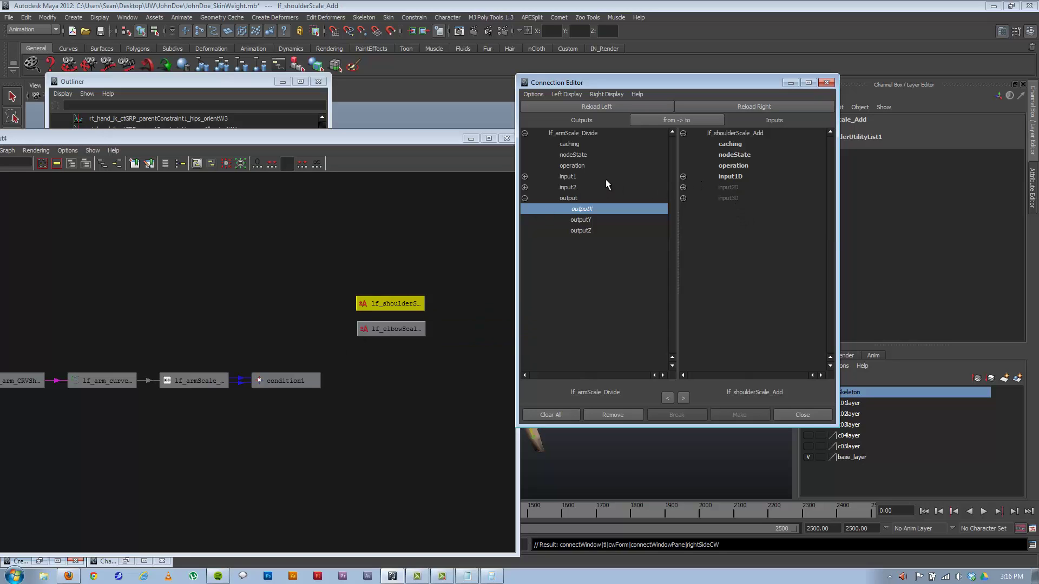
drag(590, 84, 261, 72)
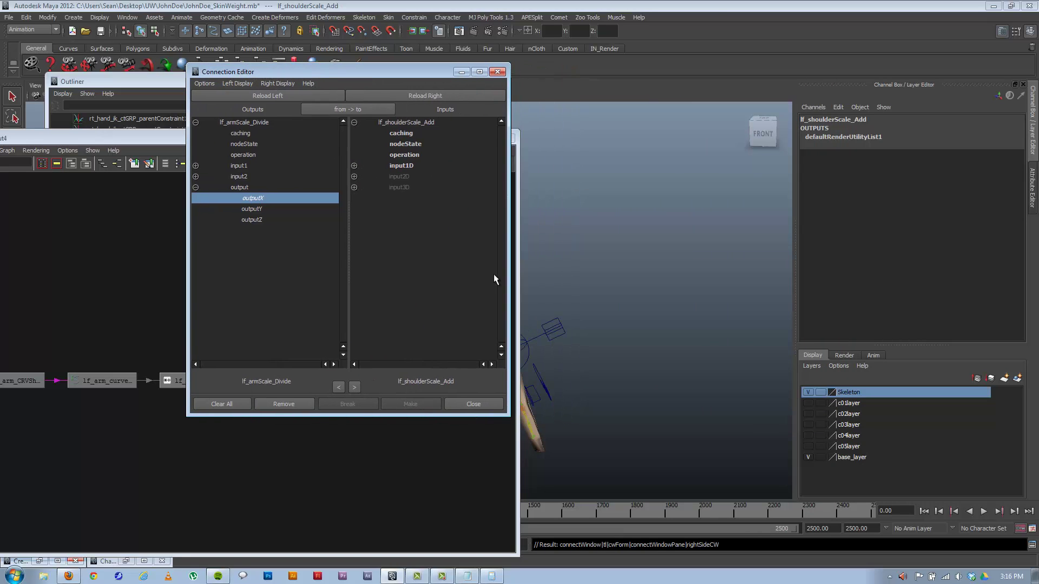
click(557, 313)
drag(399, 77, 654, 66)
click(519, 82)
Connect shoulderStretch into input1D, then open the Script Editor history.
scroll(579, 243, down, 10)
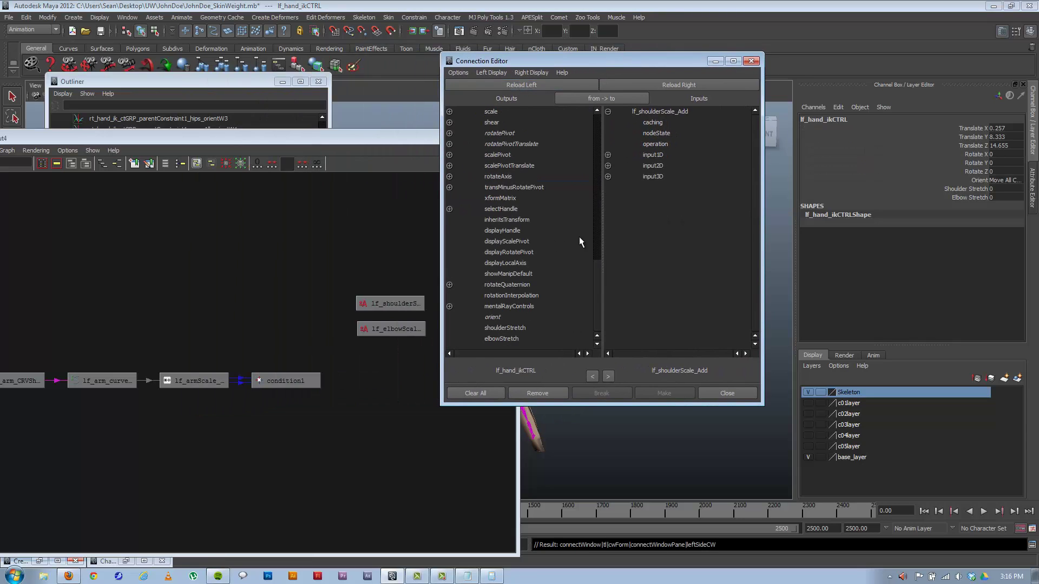
click(500, 328)
click(607, 154)
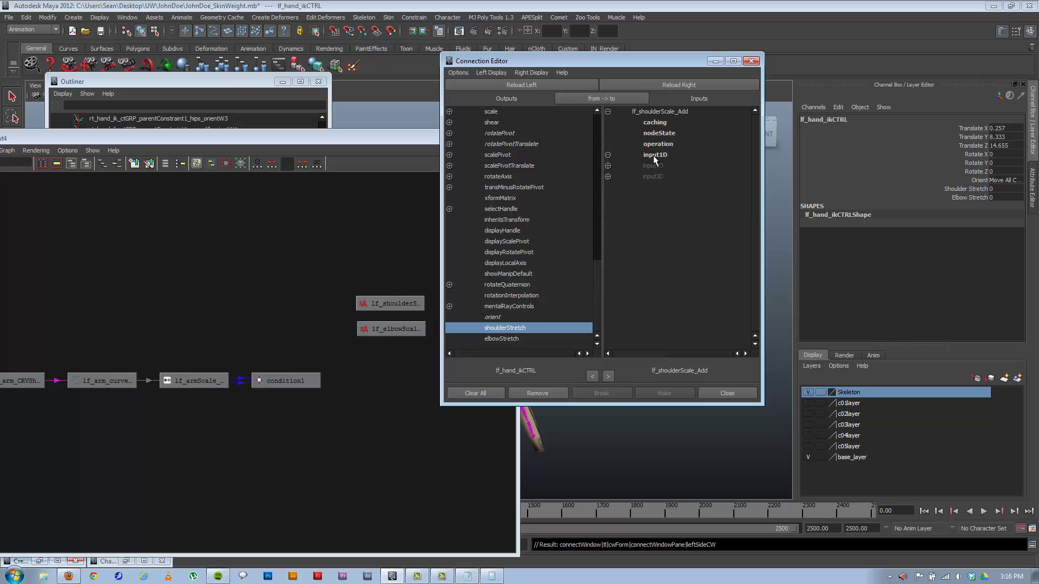
click(654, 155)
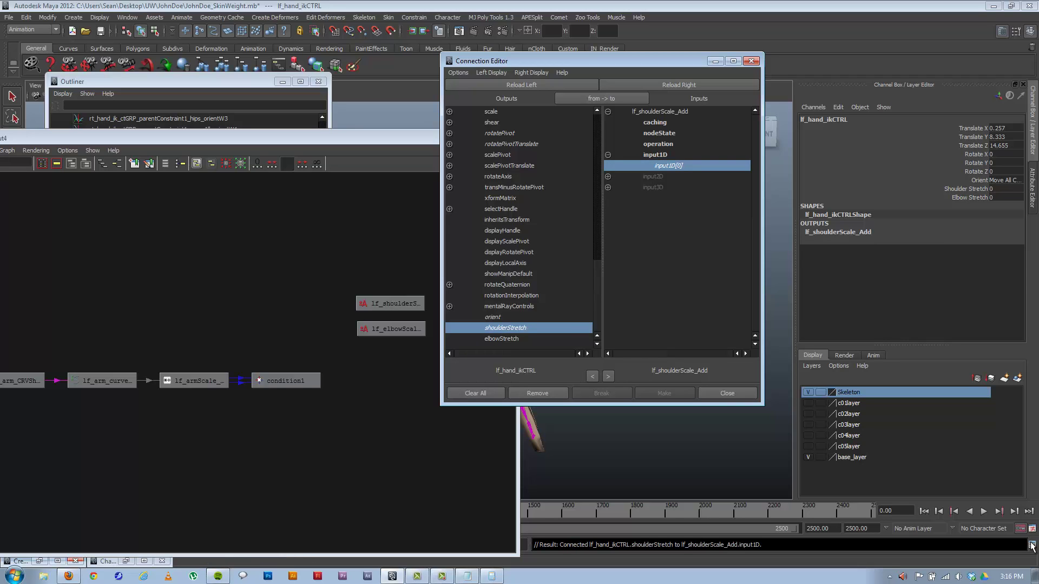
click(998, 513)
click(1031, 544)
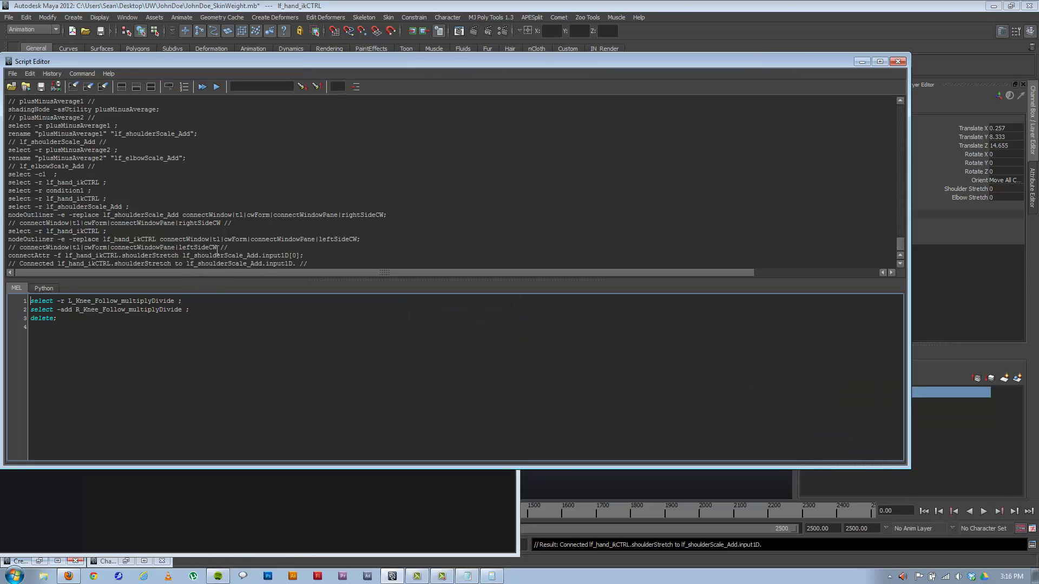
Copy the logged connectAttr line into the Script Editor input, replacing its old contents.
drag(323, 246, 8, 246)
key(ctrl+c)
click(220, 358)
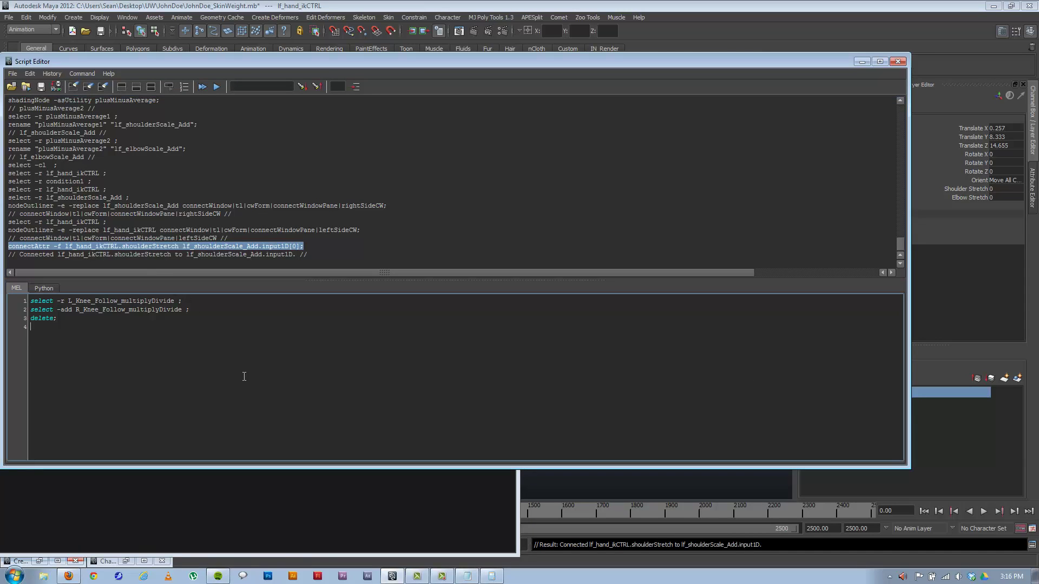
key(ctrl+a)
key(ctrl+v)
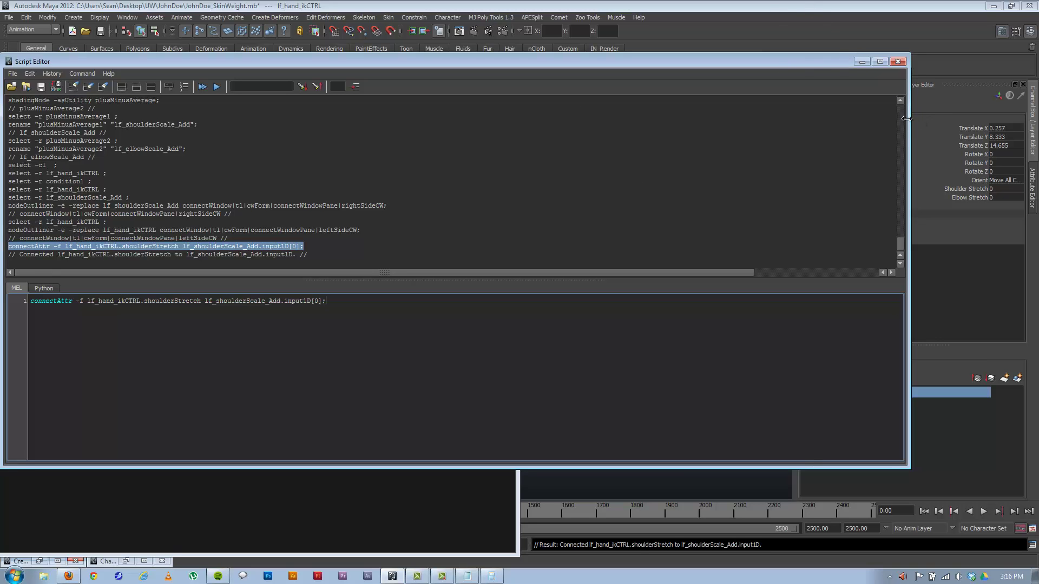
drag(906, 119, 518, 119)
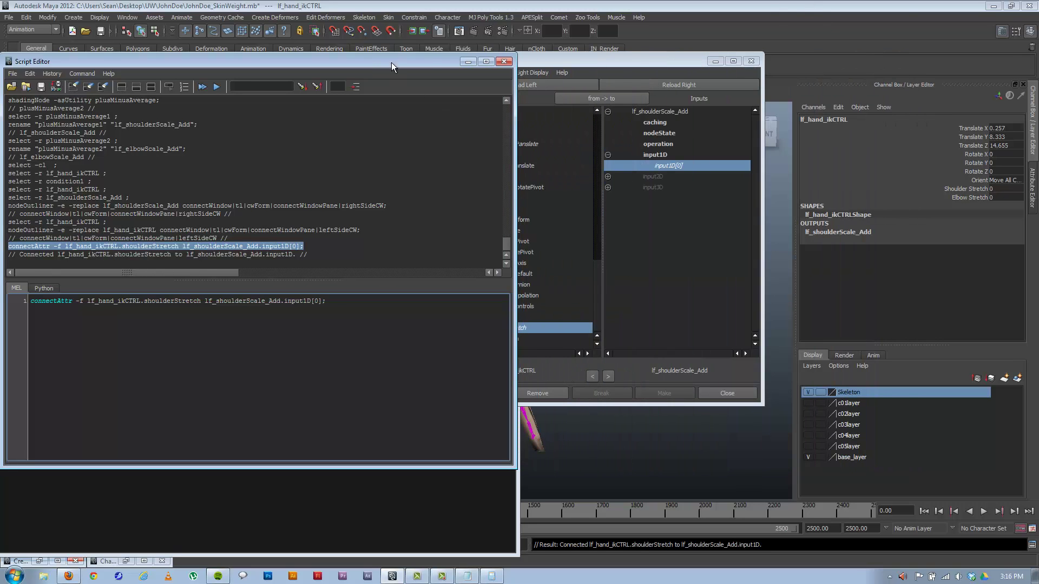
drag(391, 62, 670, 56)
Change the source to lf_armScale_Divide.outputX and run the connectAttr into lf_shoulderScale_Add.input1D.
click(178, 384)
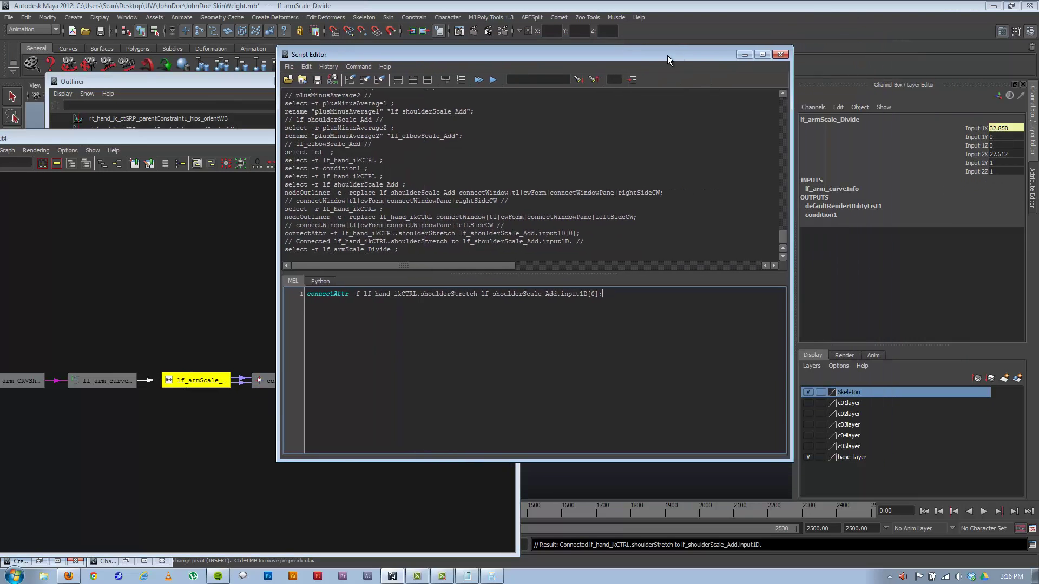
click(842, 120)
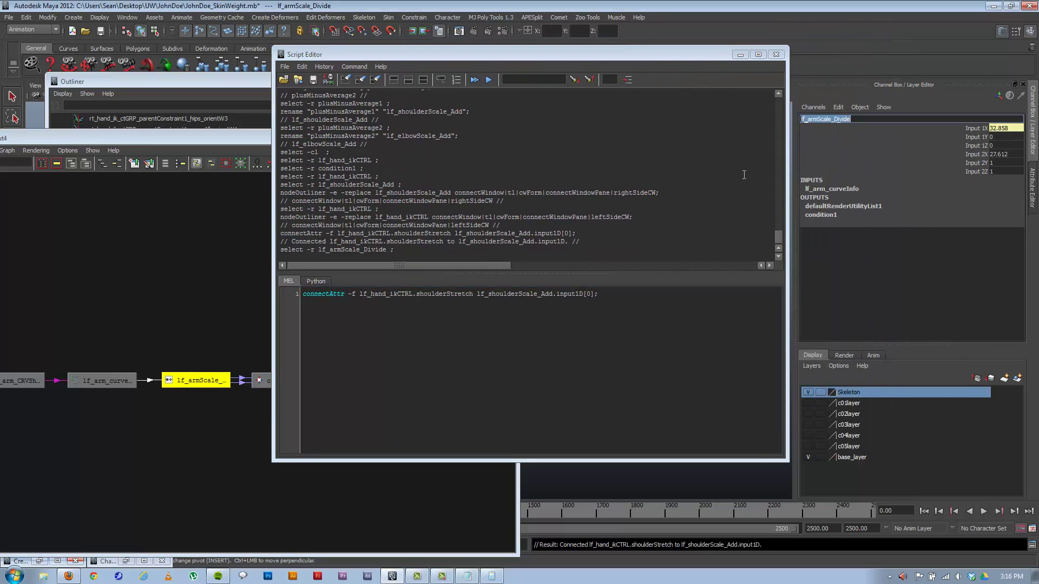
click(460, 317)
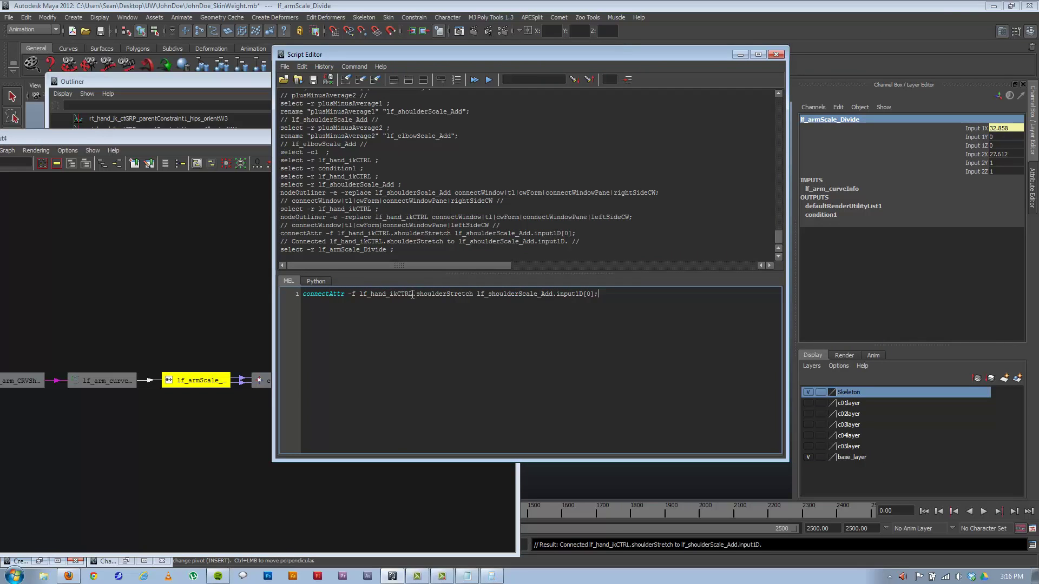
drag(413, 294, 360, 296)
key(ctrl+v)
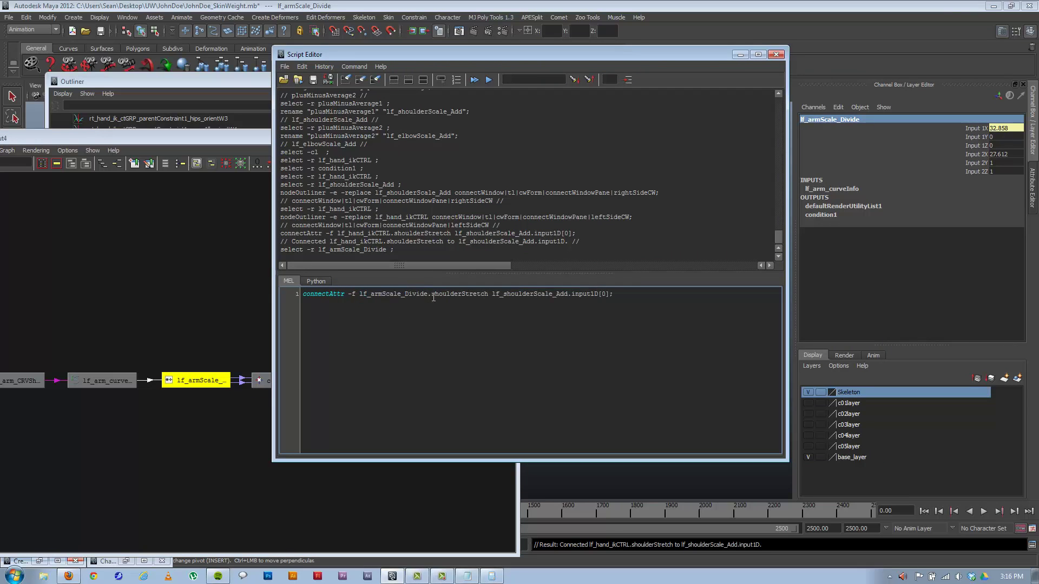
drag(431, 294, 491, 295)
text(output)
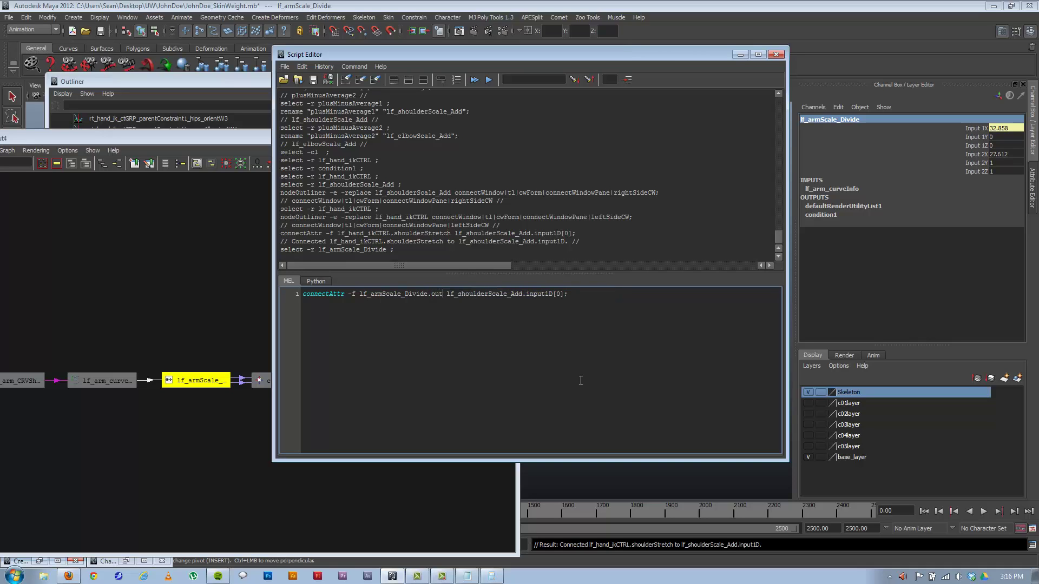
text(X)
key(ctrl+a)
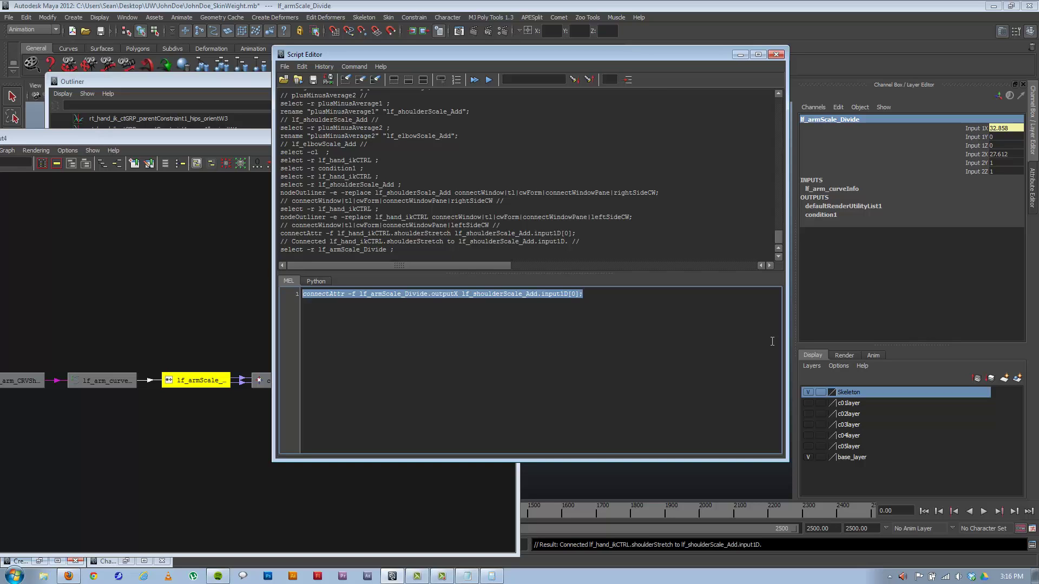
key(ctrl+Return)
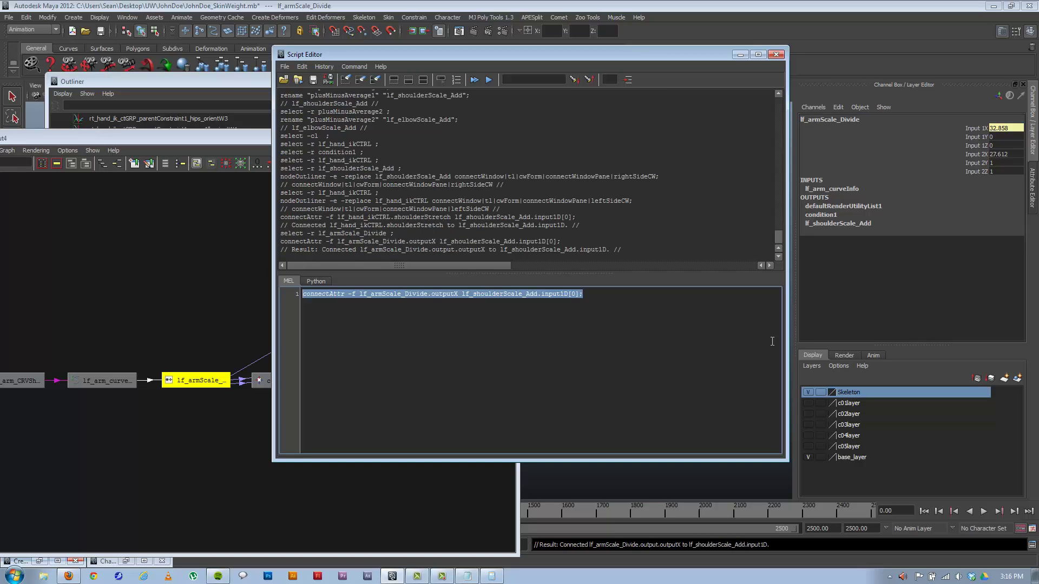
drag(703, 53, 1004, 111)
click(390, 329)
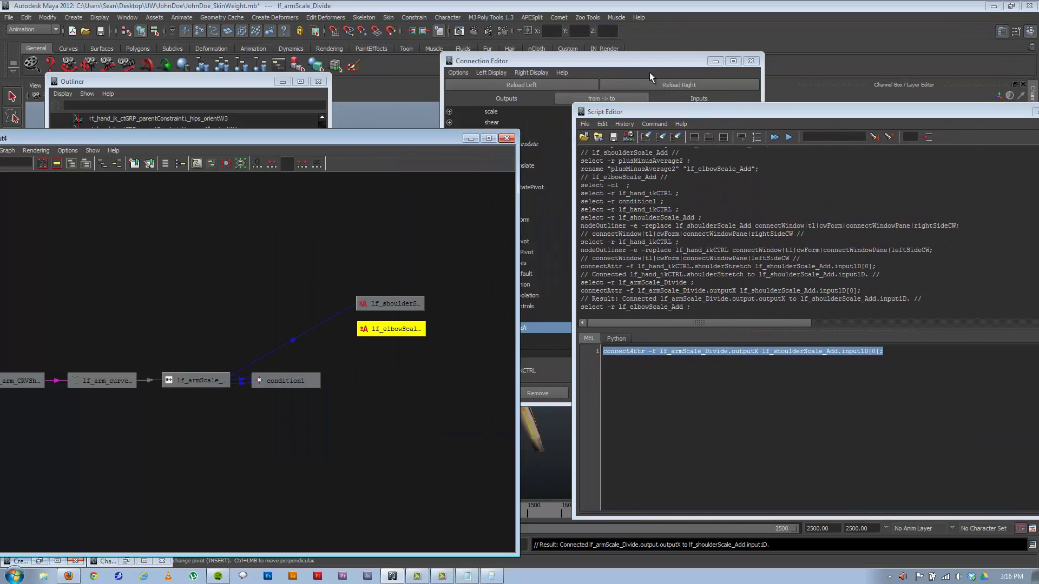
Connect lf_hand_ikCTRL's elbowStretch into lf_elbowScale_Add.input1D in the Connection Editor.
click(674, 85)
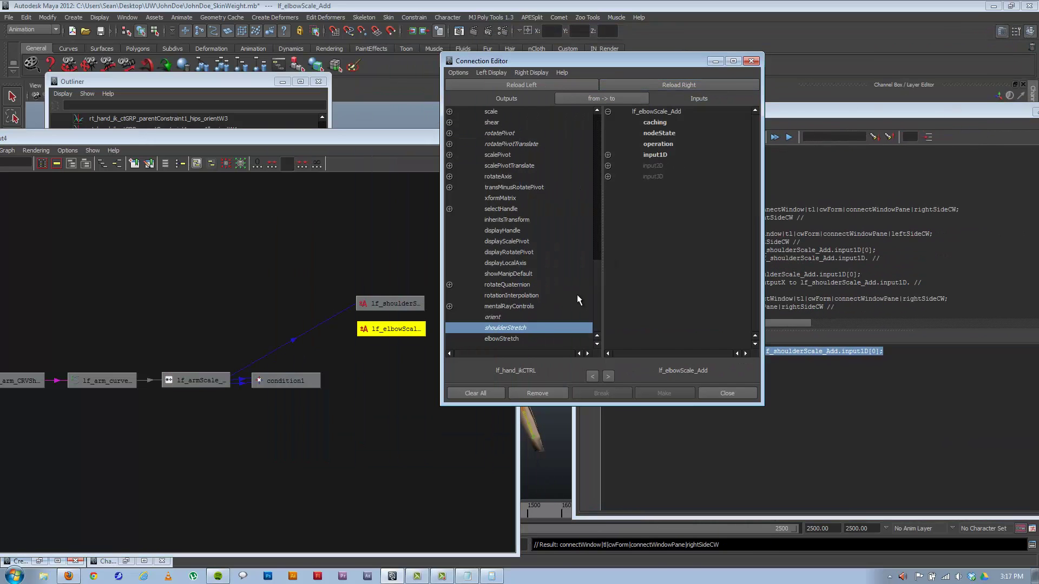
click(506, 341)
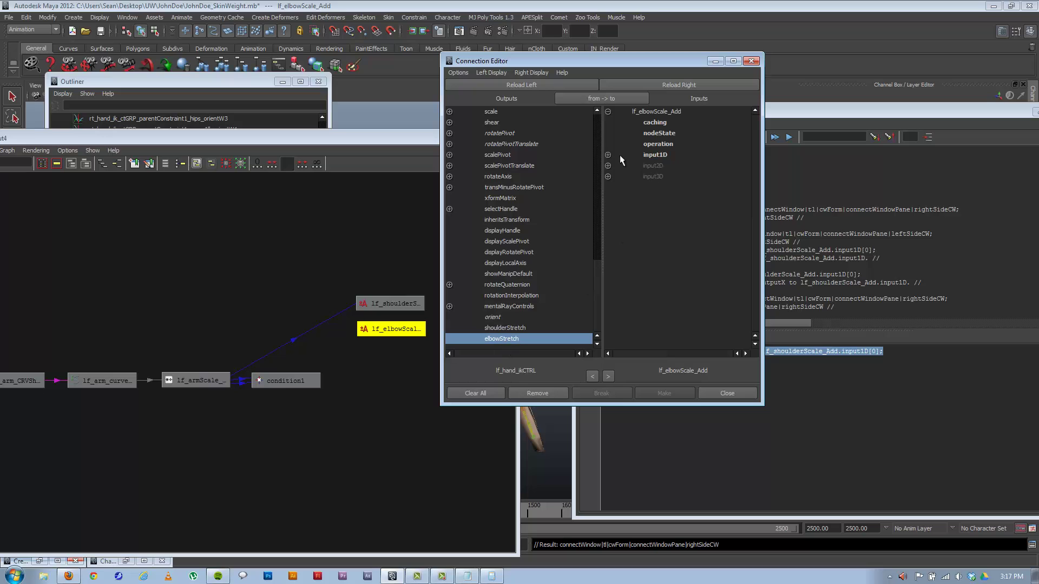
click(657, 154)
Edit and run a connectAttr from lf_armScale_Divide.outputX into lf_elbowScale_Add.input1D.
click(1031, 544)
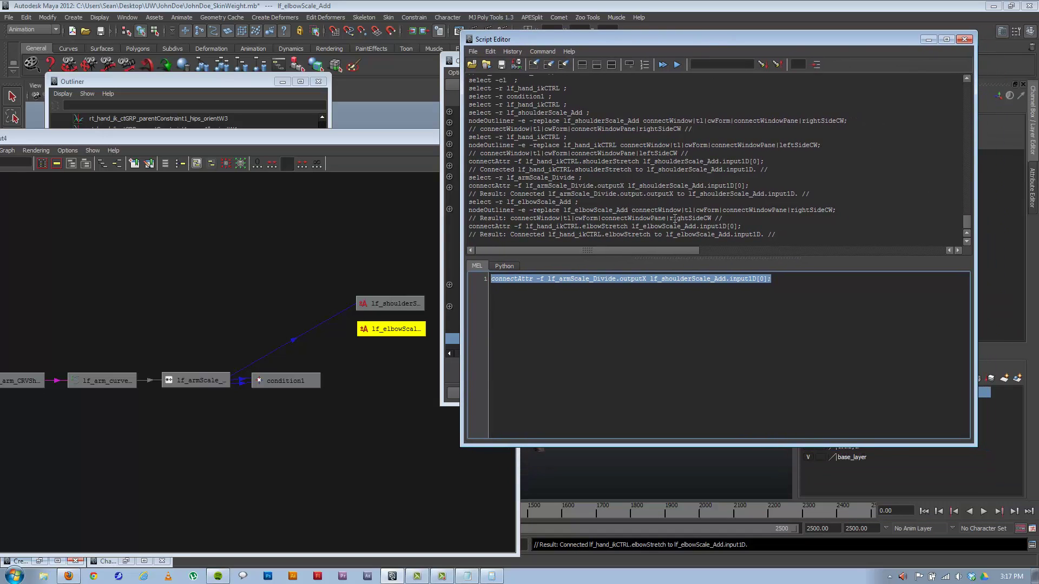
click(634, 307)
drag(741, 225, 634, 231)
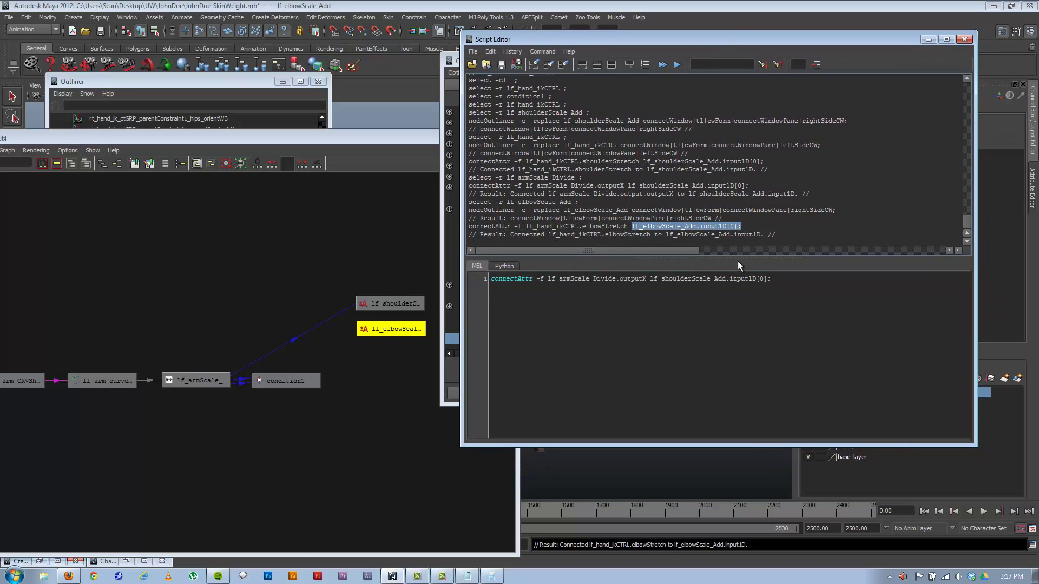
drag(788, 278, 651, 281)
key(ctrl+v)
key(ctrl+a)
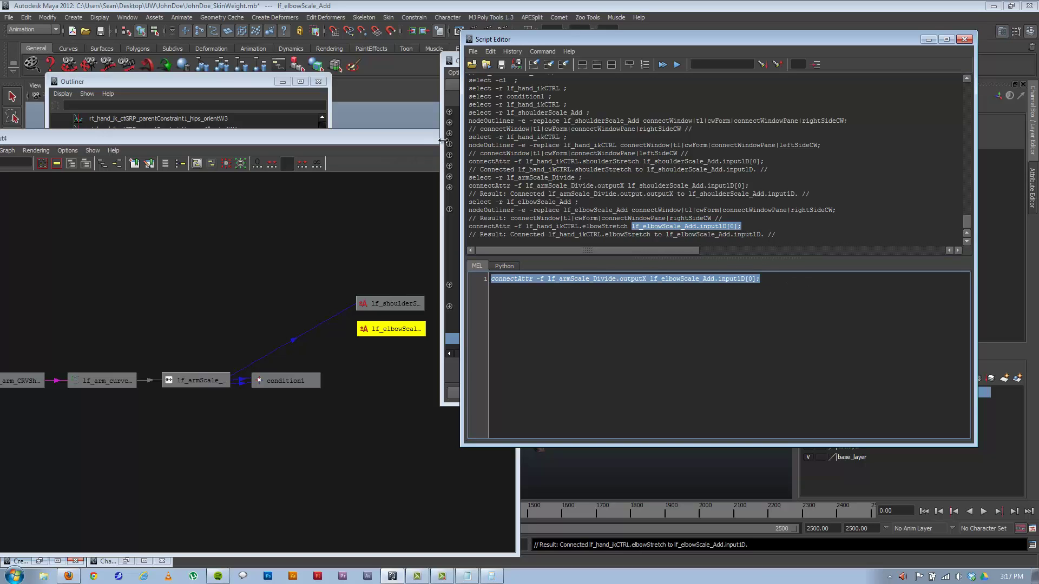
key(ctrl+Return)
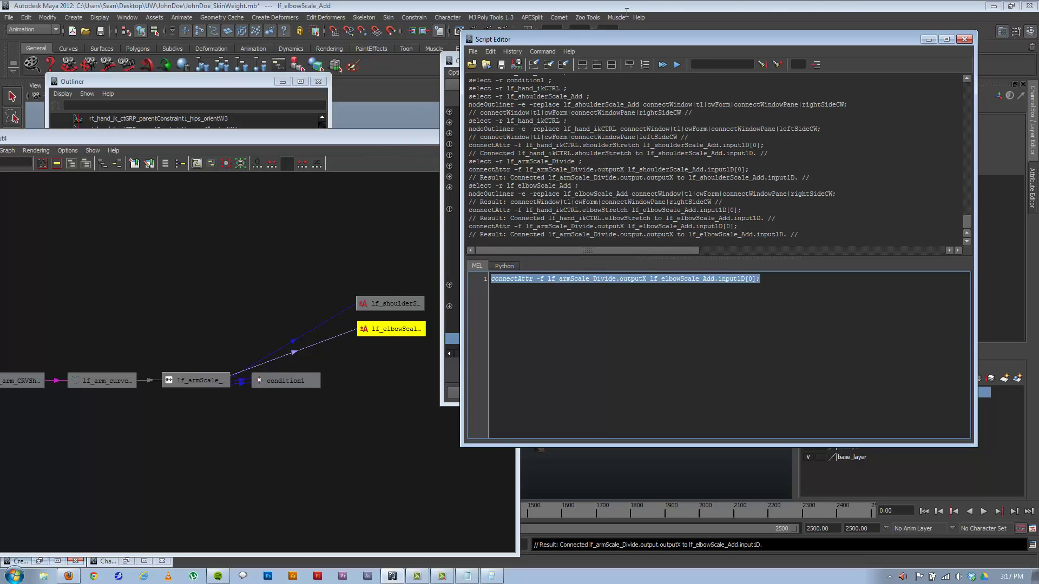
Load condition1 and lf_shoulderScale_Add in the Connection Editor, undoing an accidental firstTerm link.
click(927, 42)
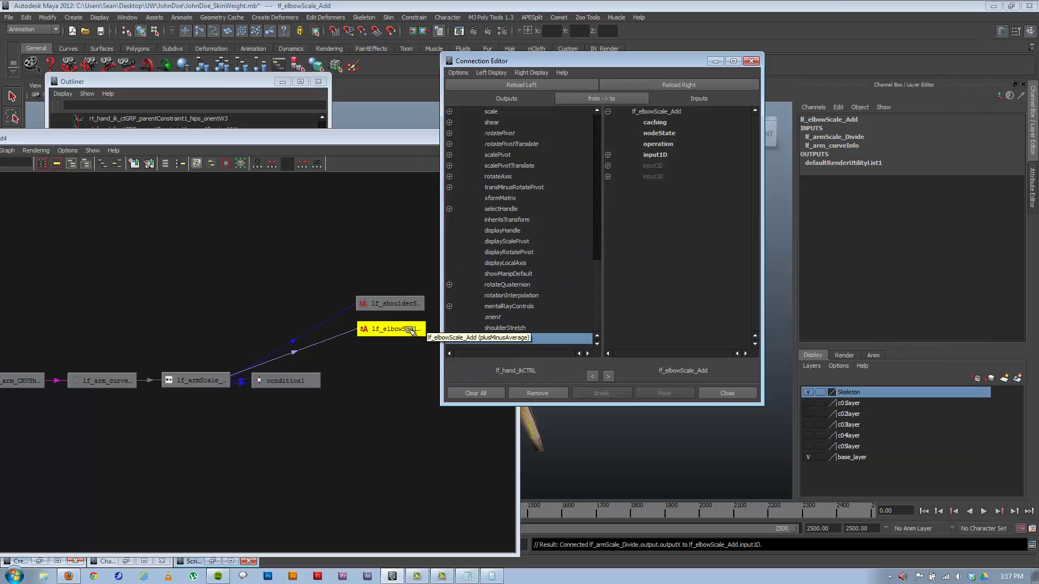
click(286, 381)
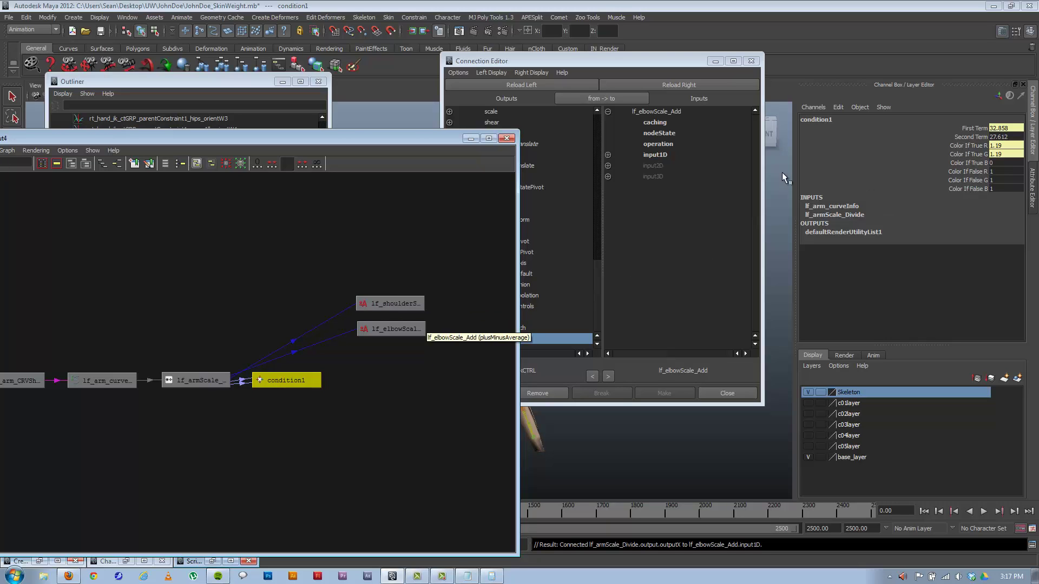
click(663, 72)
click(664, 87)
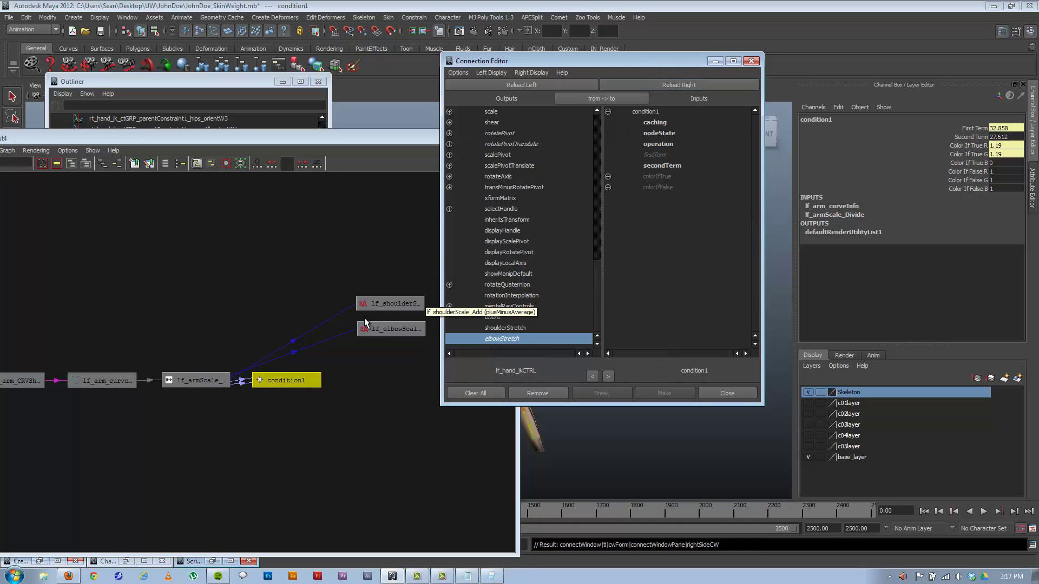
click(380, 303)
click(537, 86)
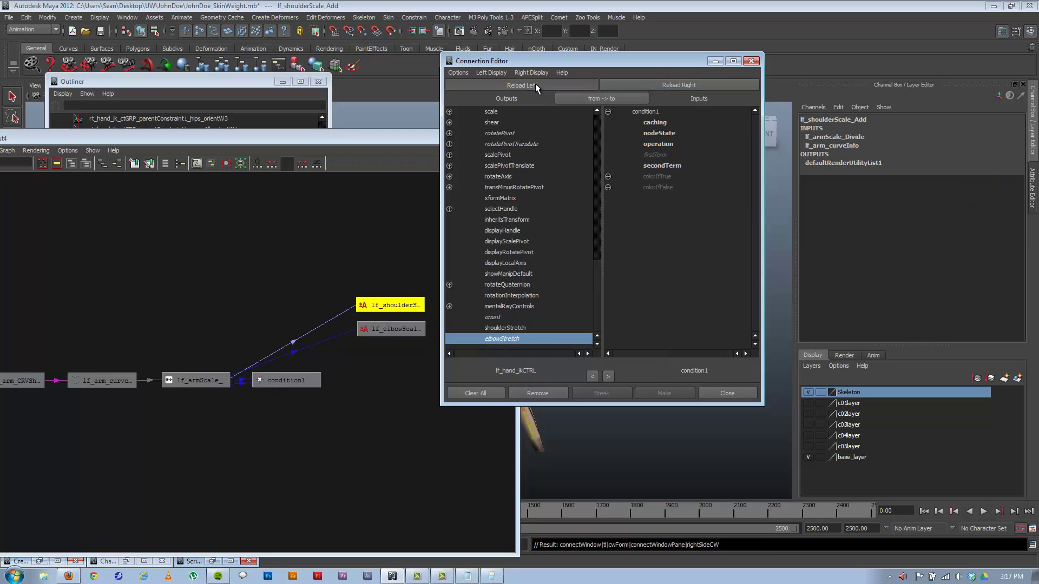
click(534, 84)
click(489, 155)
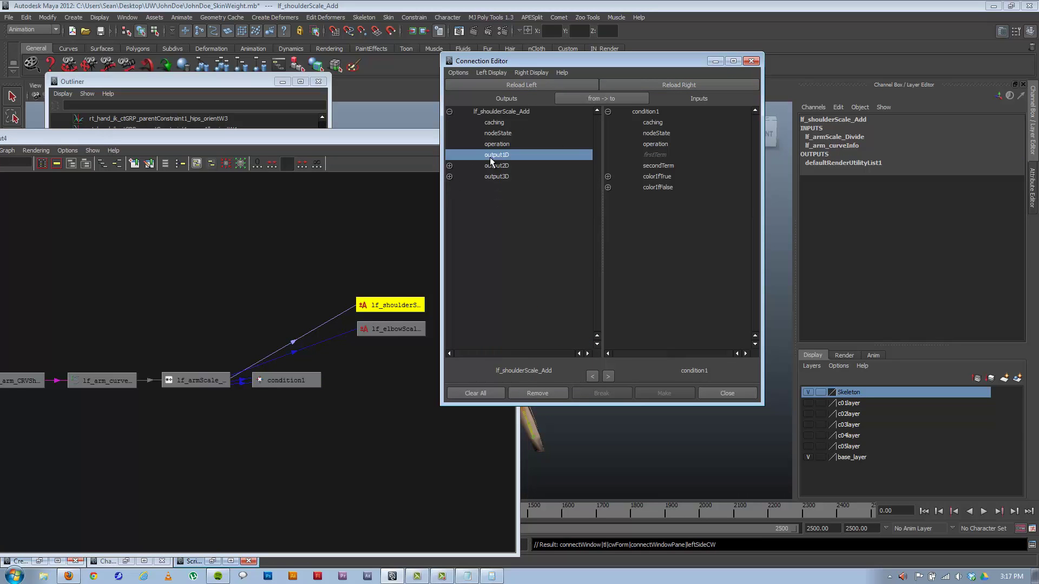
click(649, 154)
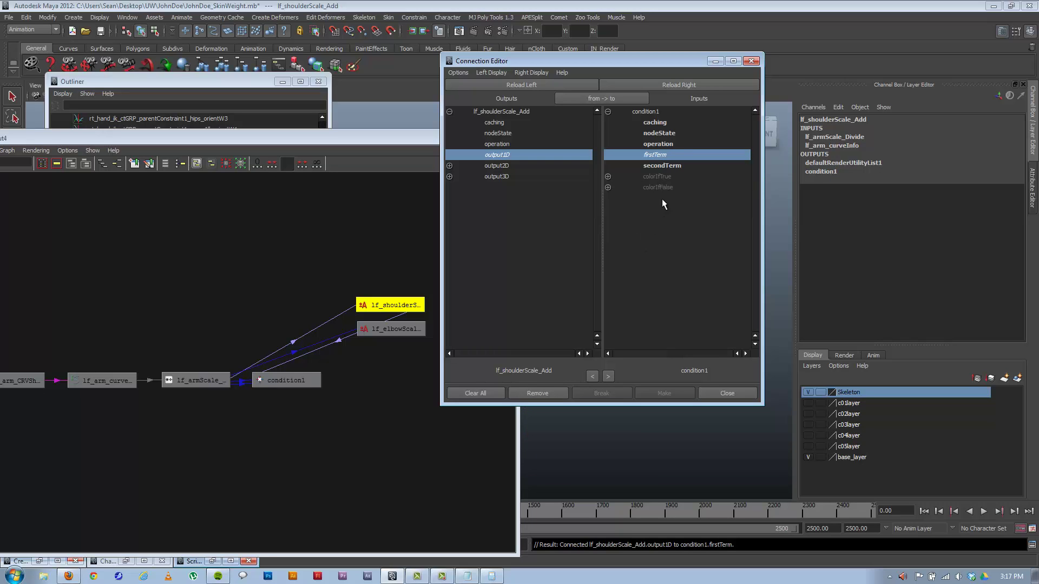
click(698, 444)
key(ctrl+z)
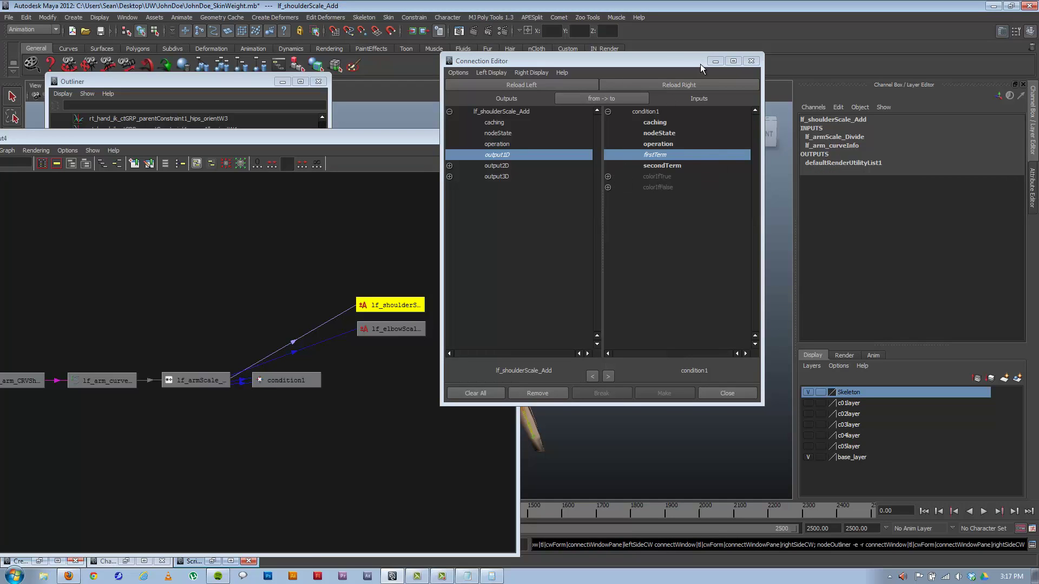
Connect lf_shoulderScale_Add.output1D into condition1's colorIfTrueR.
click(693, 81)
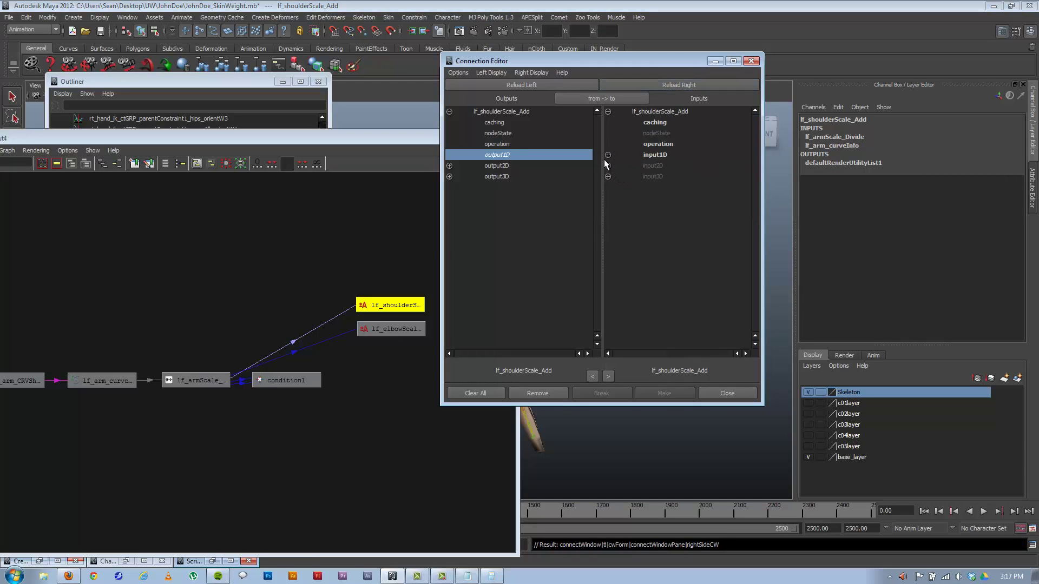
drag(631, 63, 656, 65)
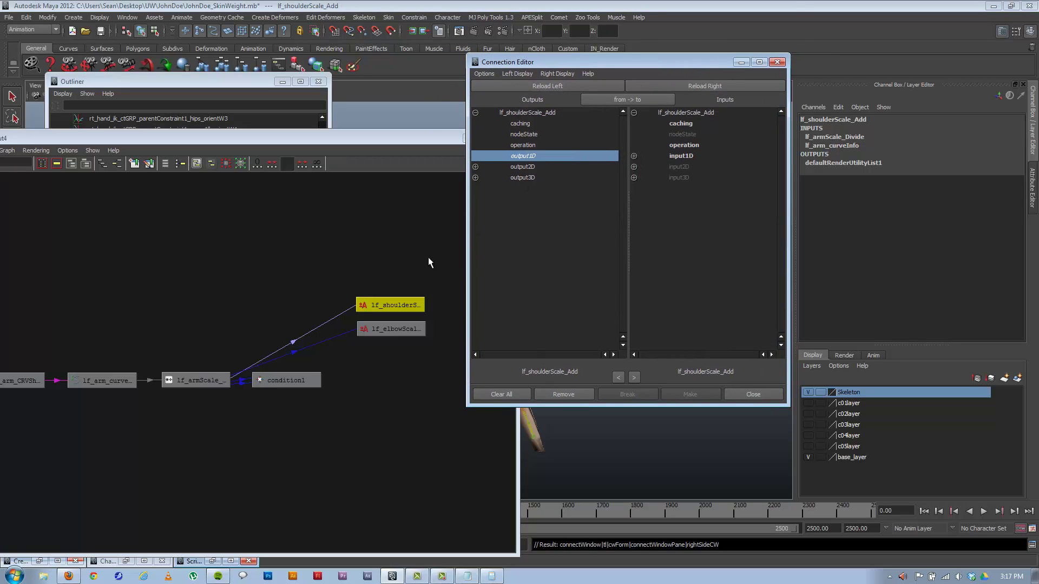
click(271, 381)
click(676, 84)
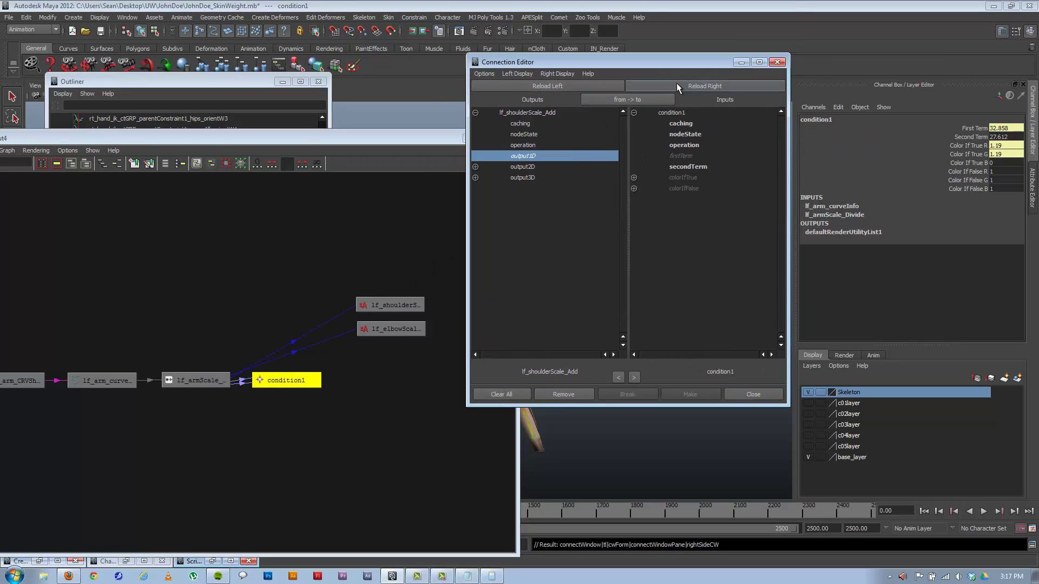
click(633, 178)
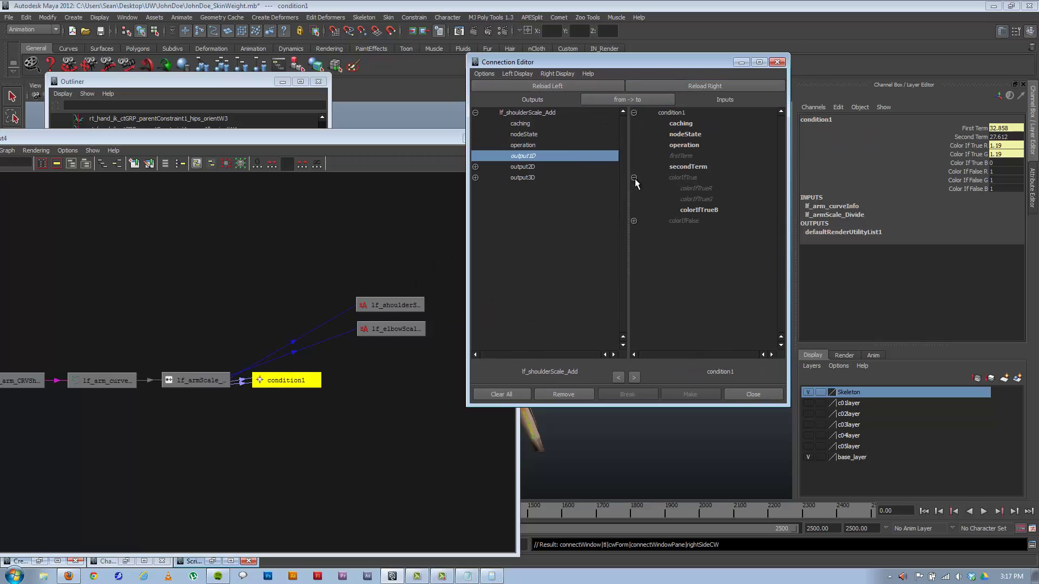
drag(593, 61, 580, 48)
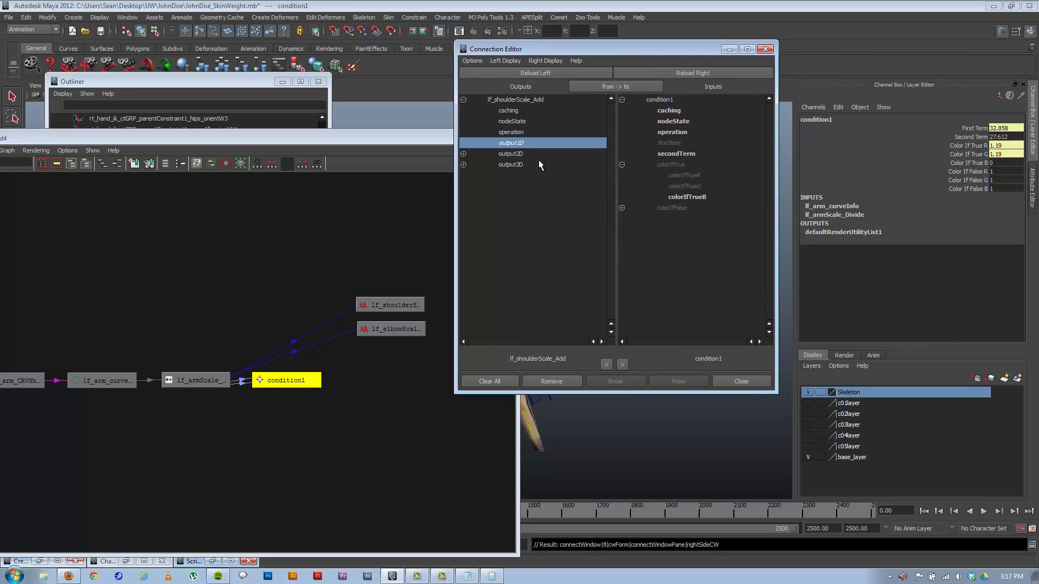
click(684, 174)
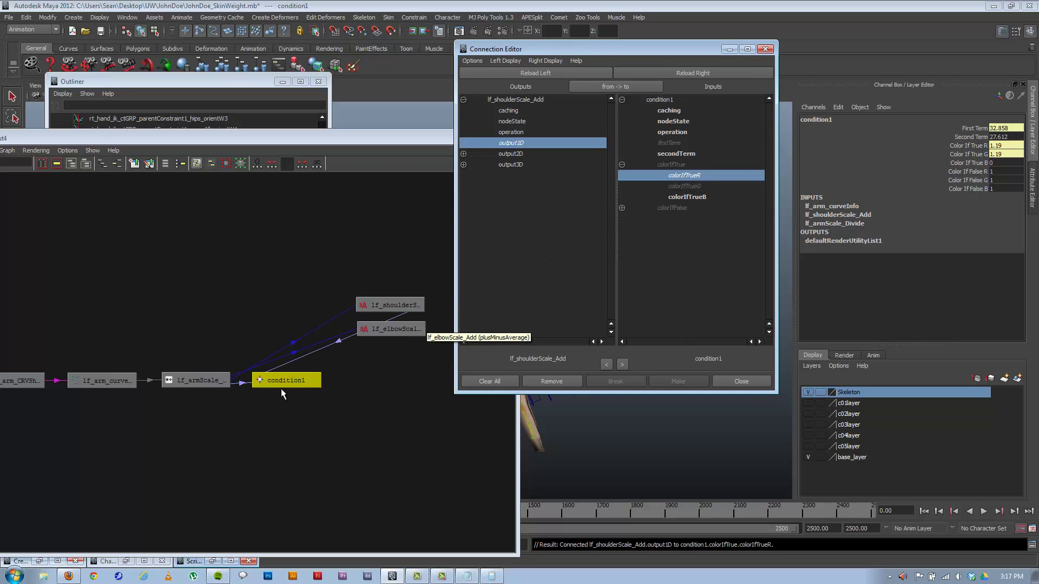
Connect lf_elbowScale_Add.output1D into condition1's colorIfTrueG.
click(378, 330)
click(551, 72)
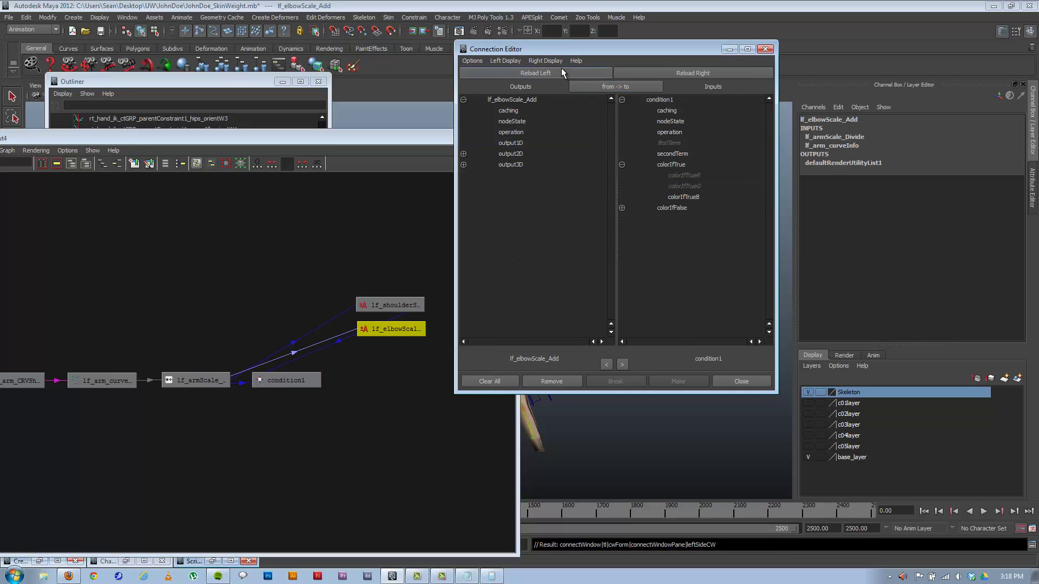
click(296, 380)
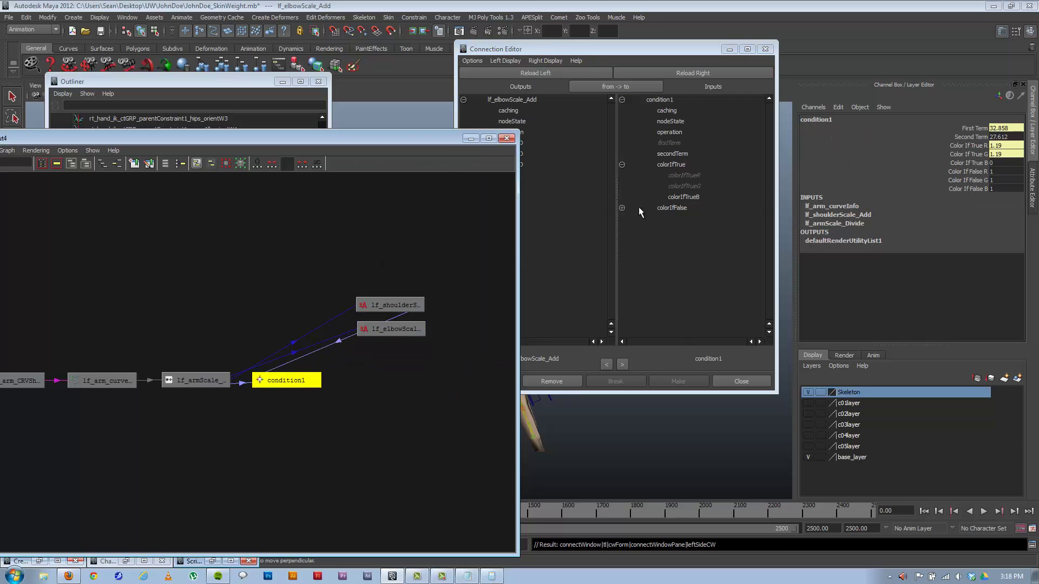
click(680, 48)
click(513, 143)
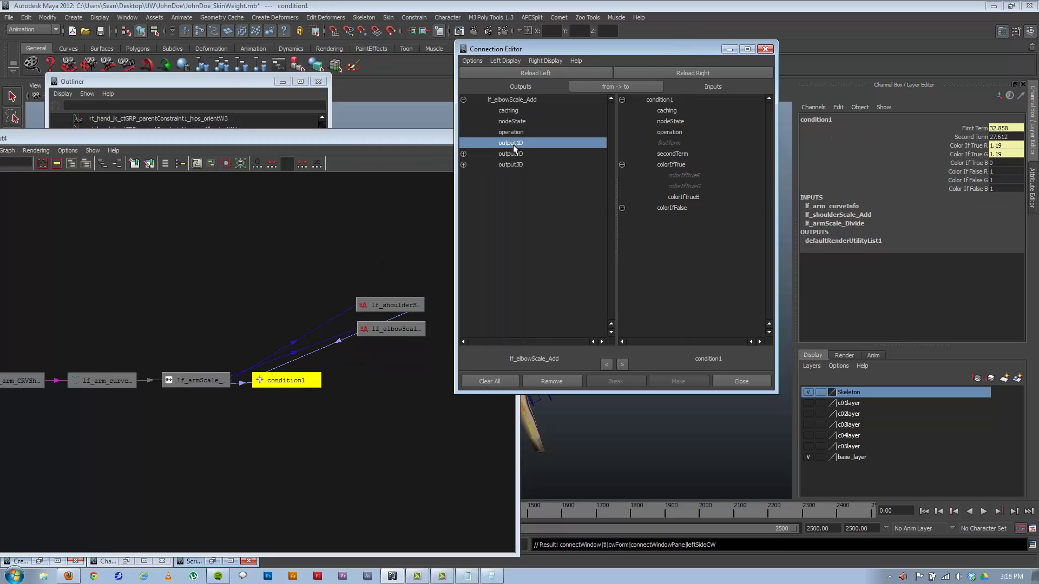
click(690, 188)
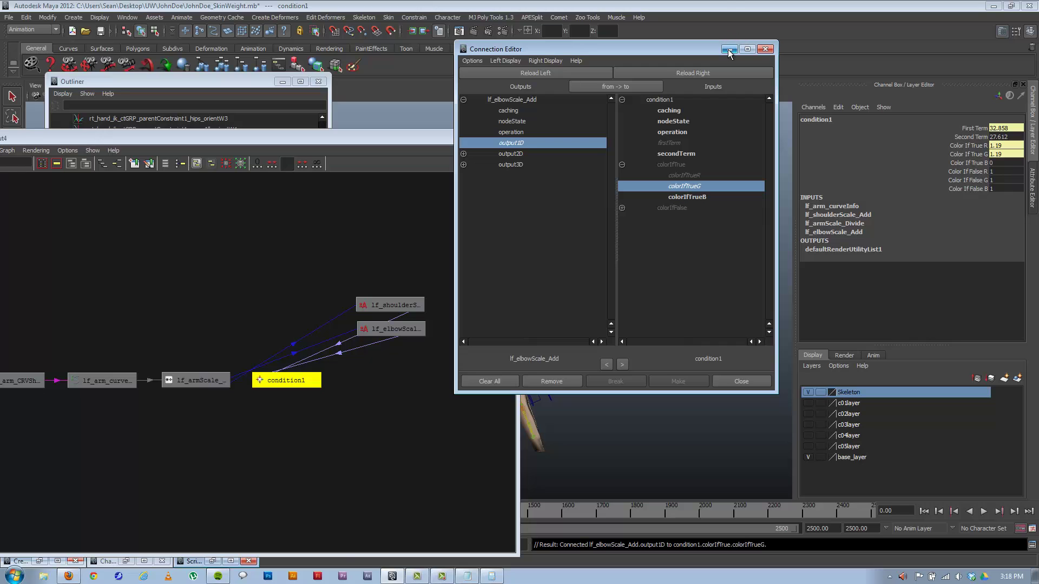
click(729, 48)
Move the left hand IK control further away from the body.
click(471, 139)
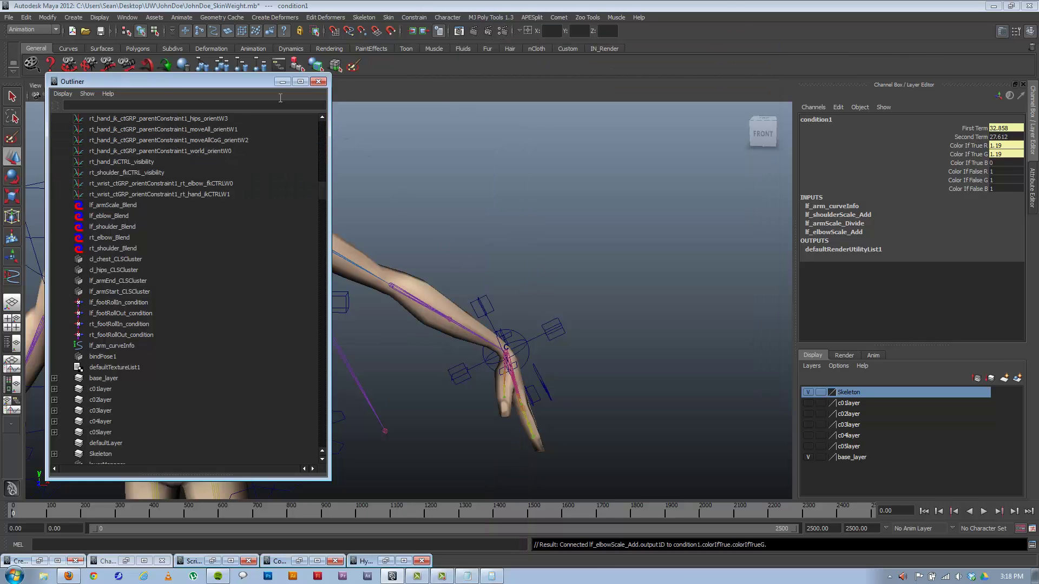
click(282, 82)
click(551, 329)
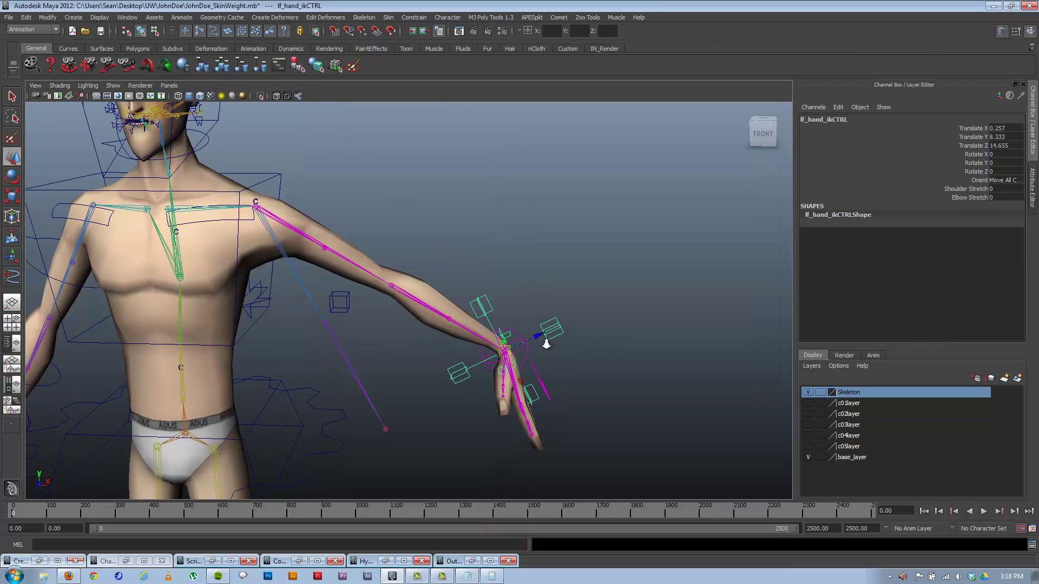
alt+drag(540, 341, 600, 359)
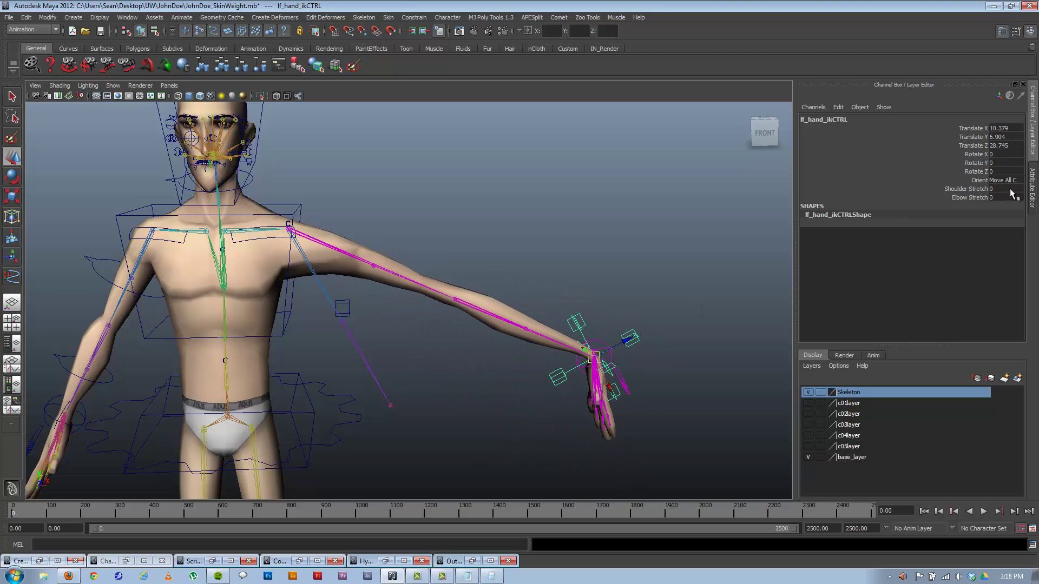
Test a negative Shoulder Stretch and a raised Elbow Stretch, undoing each change.
click(974, 189)
alt+drag(624, 230, 607, 244)
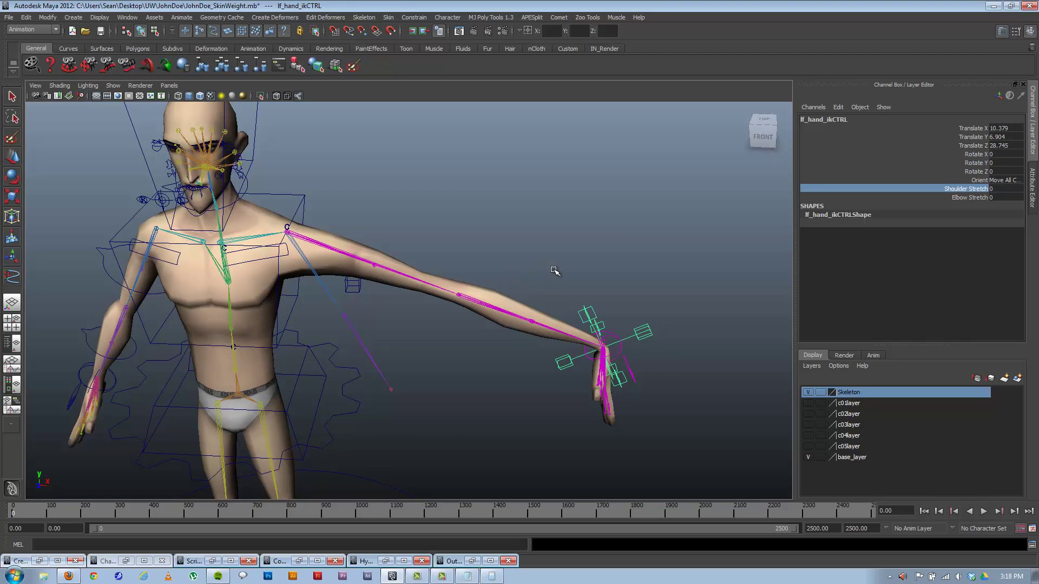
middle_drag(533, 265, 520, 268)
key(ctrl+z)
click(972, 198)
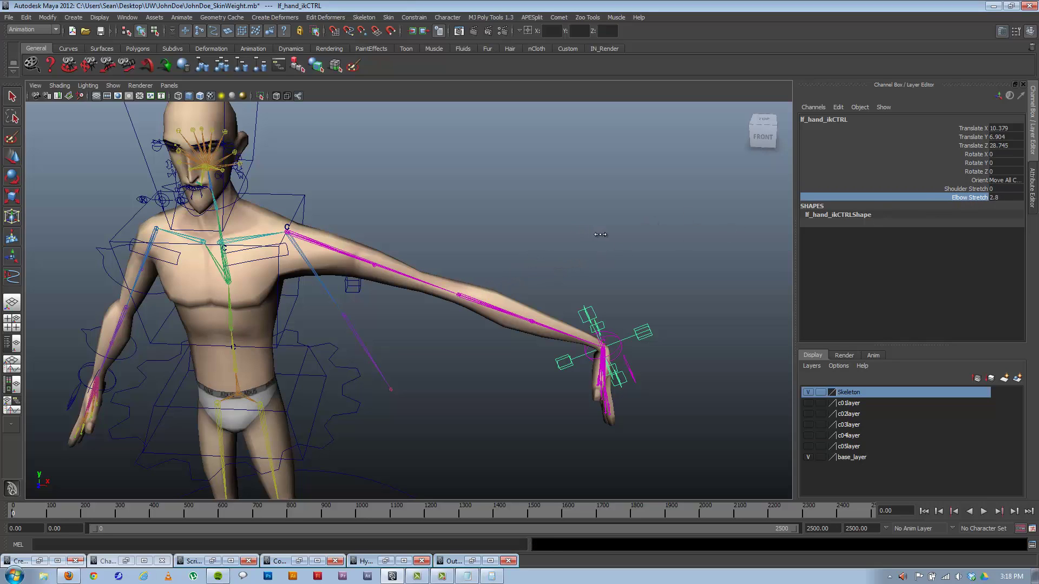
middle_drag(584, 243, 661, 232)
key(ctrl+z)
Test and undo a raised Shoulder Stretch, then restore the node graph and reposition condition1.
key(w)
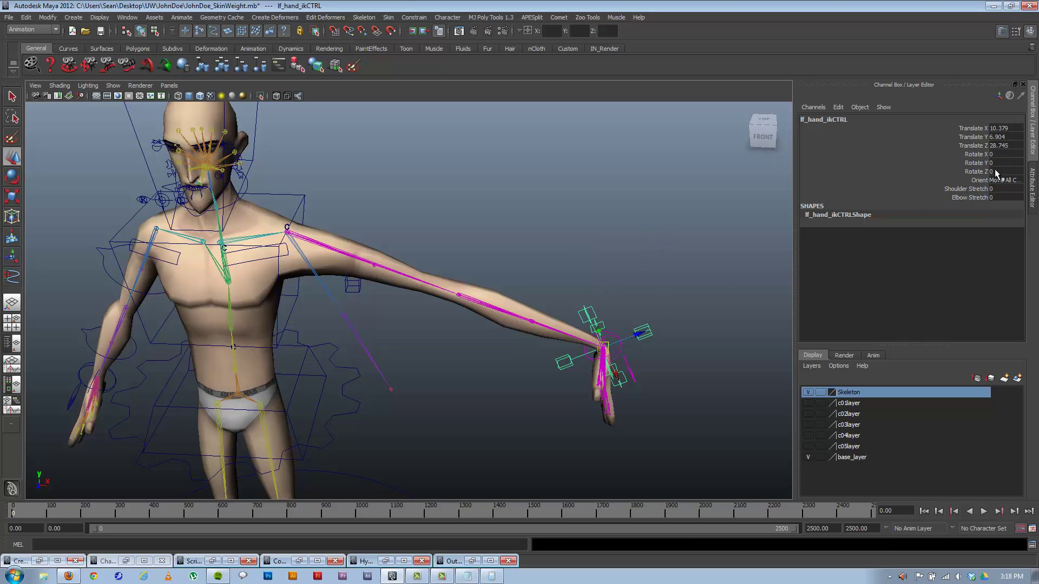
click(972, 190)
middle_drag(632, 216, 655, 221)
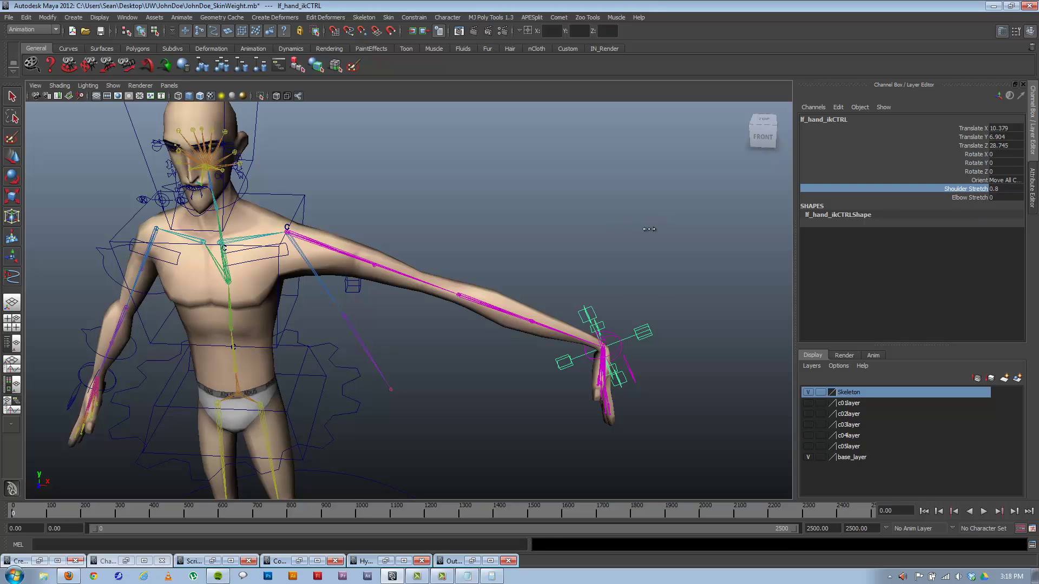
key(ctrl+z)
click(386, 561)
drag(314, 382, 489, 396)
Show the arm-scale nodes' connections and place lf_elbow_ikRIG below lf_shoulder_ikRIG.
click(391, 329)
shift+drag(382, 303, 379, 308)
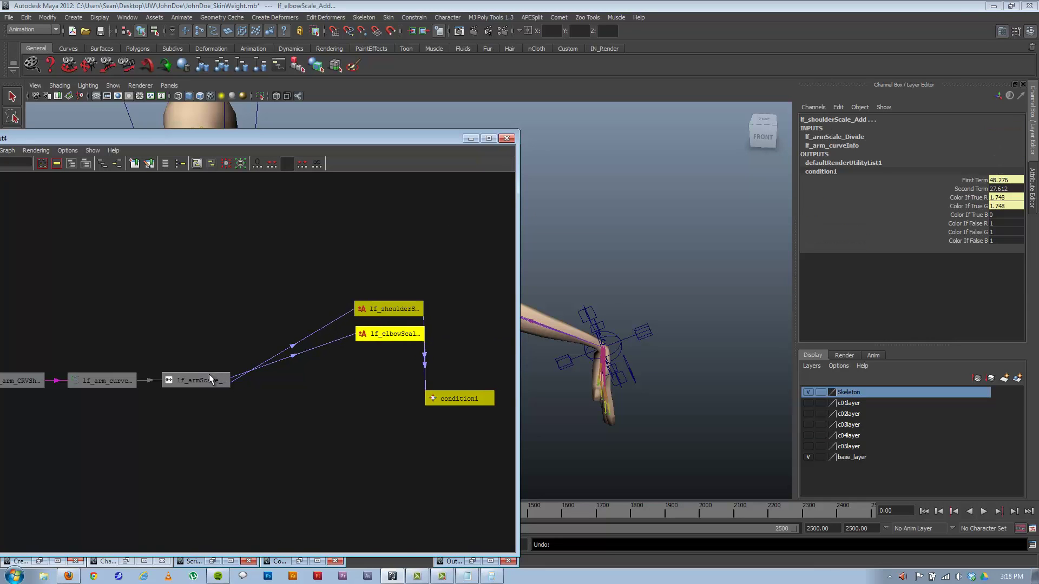
shift+click(208, 378)
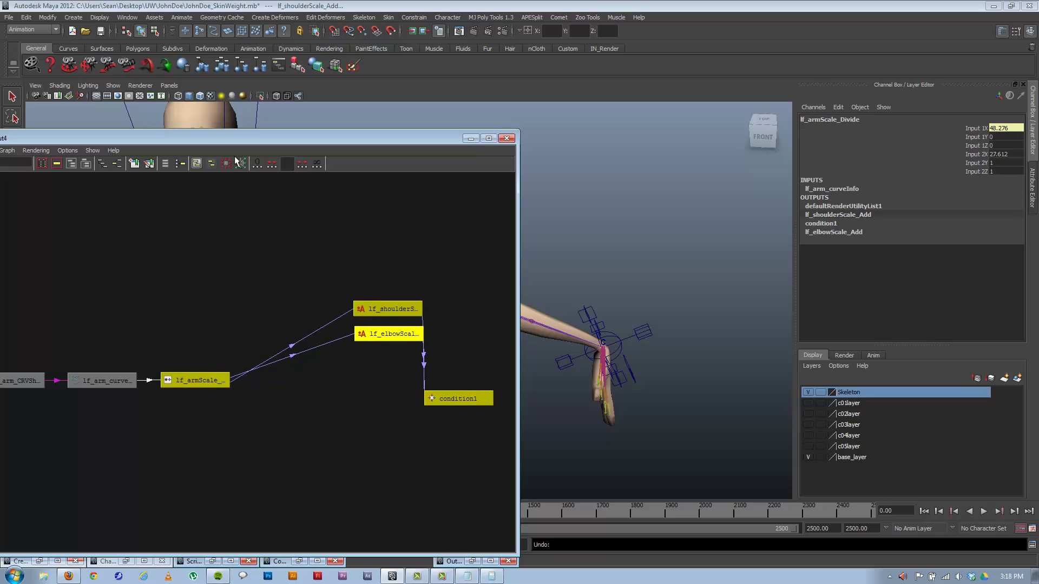
click(116, 164)
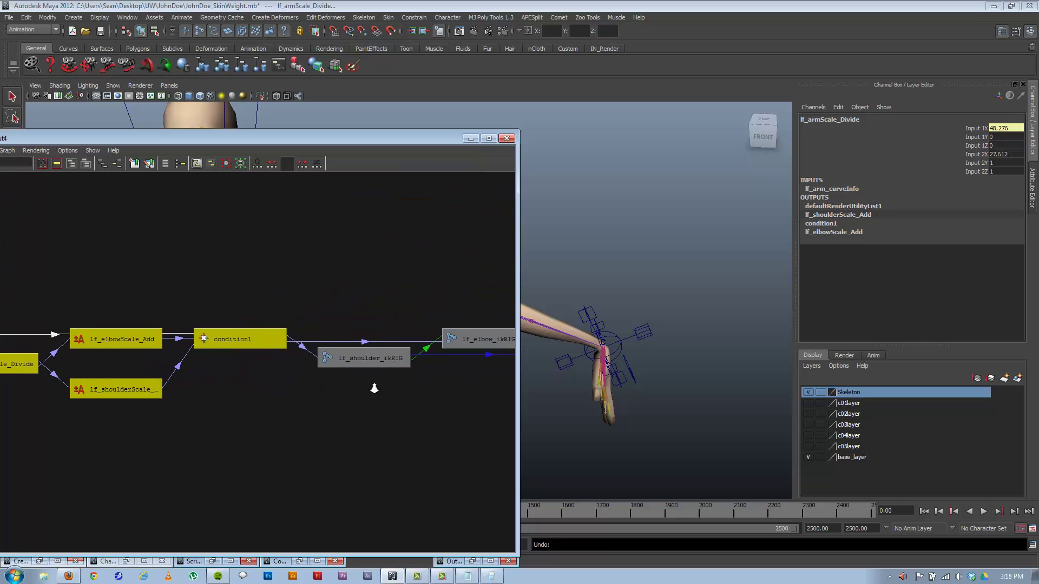
click(363, 358)
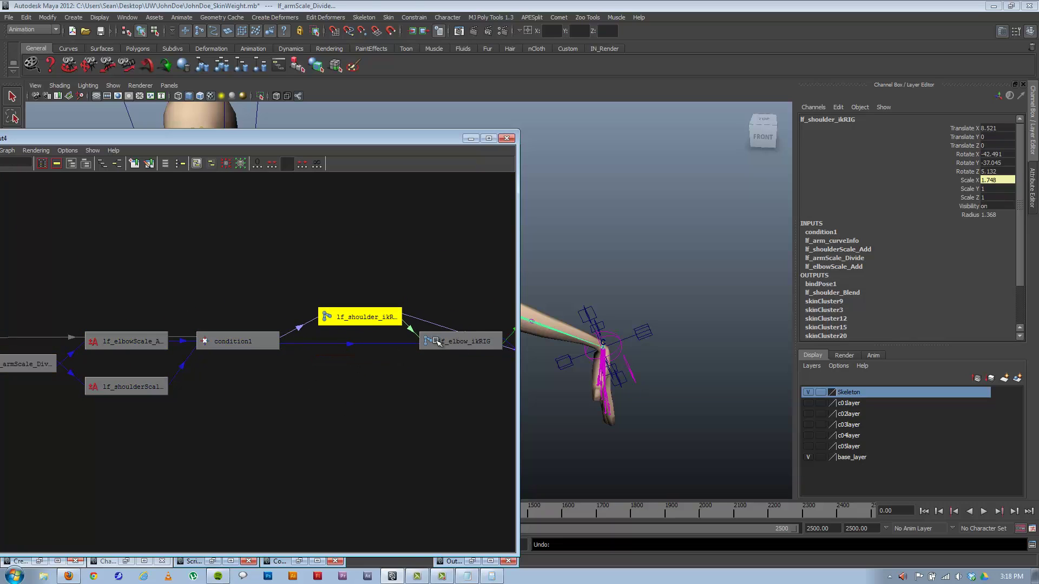
drag(437, 342, 354, 383)
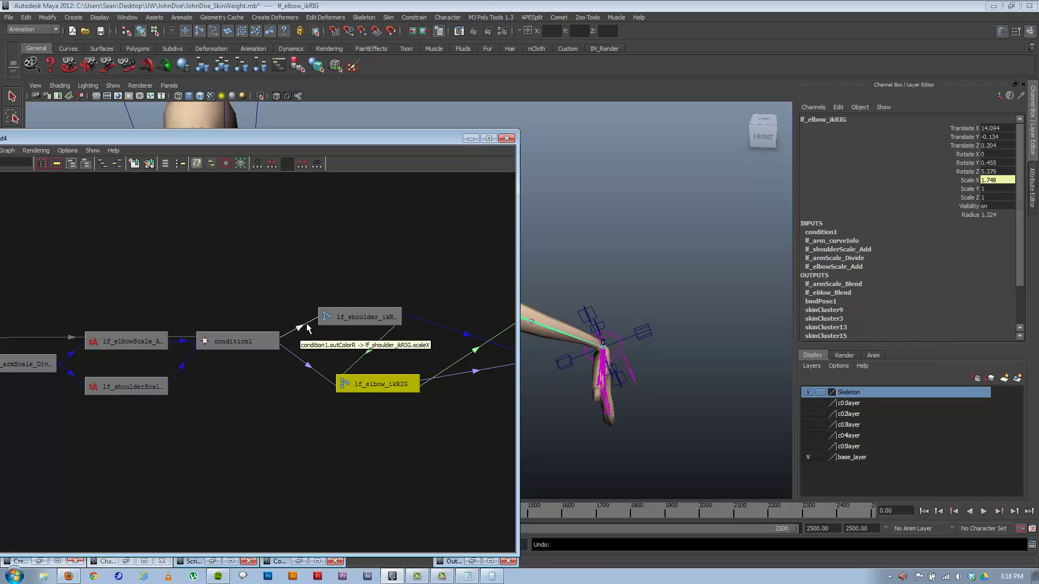
alt+middle_drag(301, 343, 310, 314)
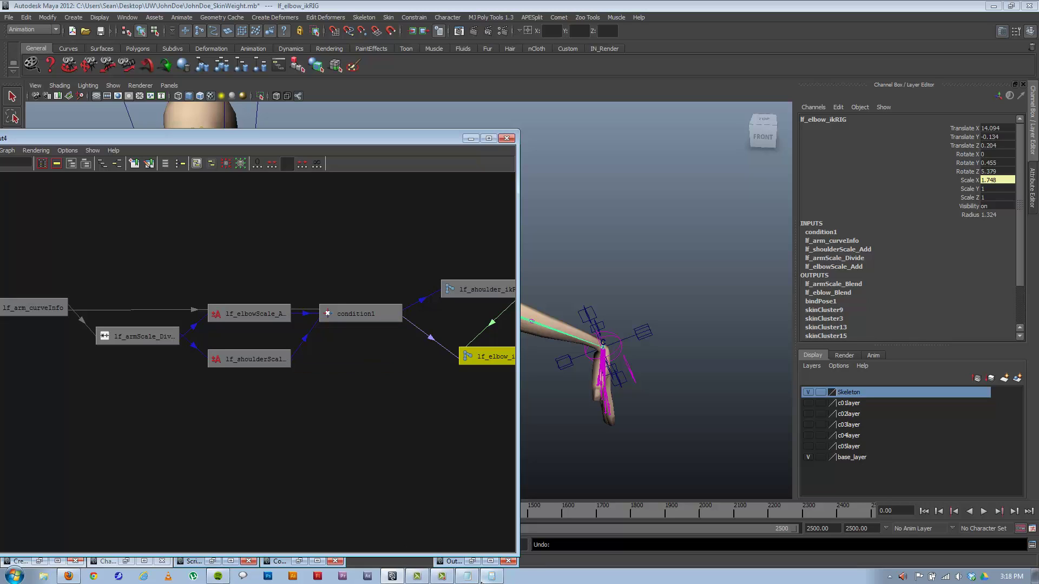
Close the arm-length notes and select the index 0 of input1D[0] in the MEL input.
click(467, 576)
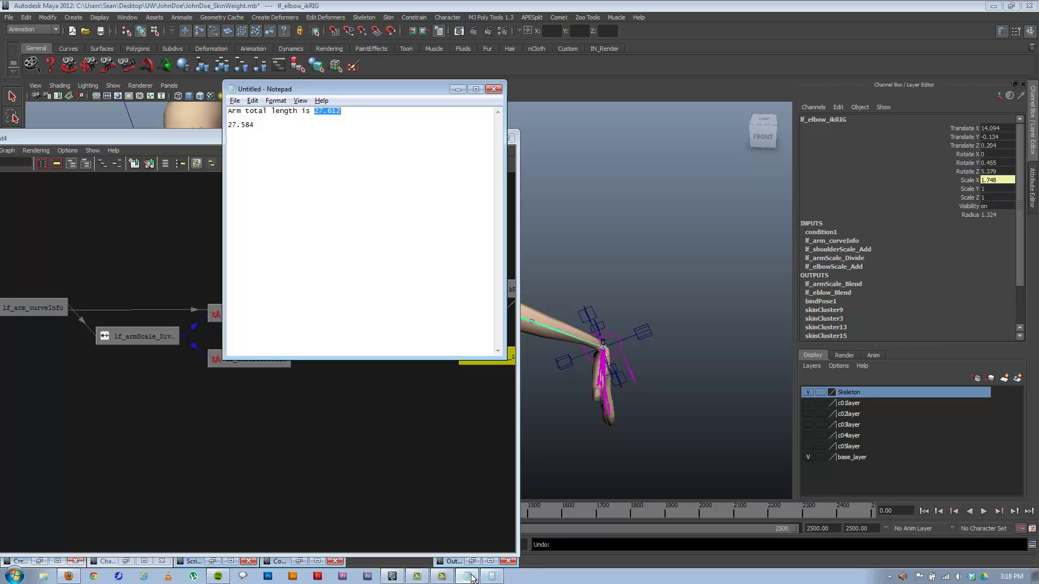
click(455, 88)
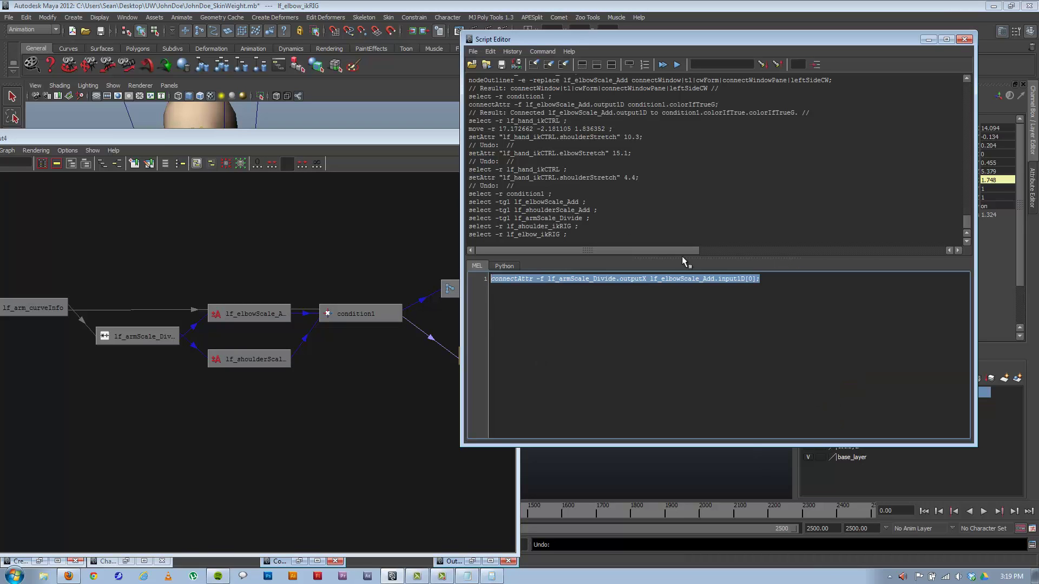
click(754, 279)
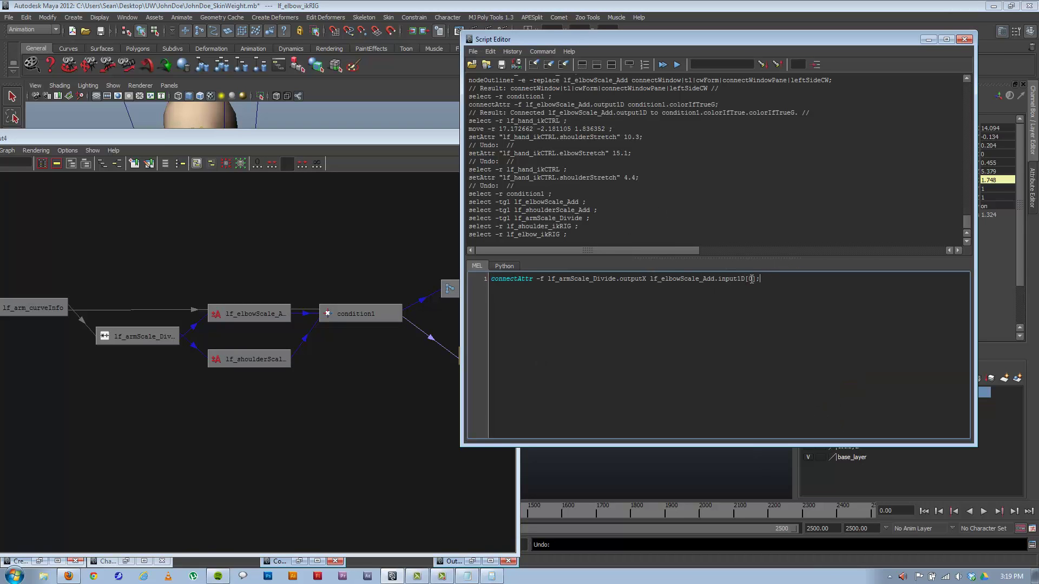
double_click(751, 279)
Scroll the Script Editor history back to the earlier arm-scale connectAttr commands.
scroll(759, 192, up, 1)
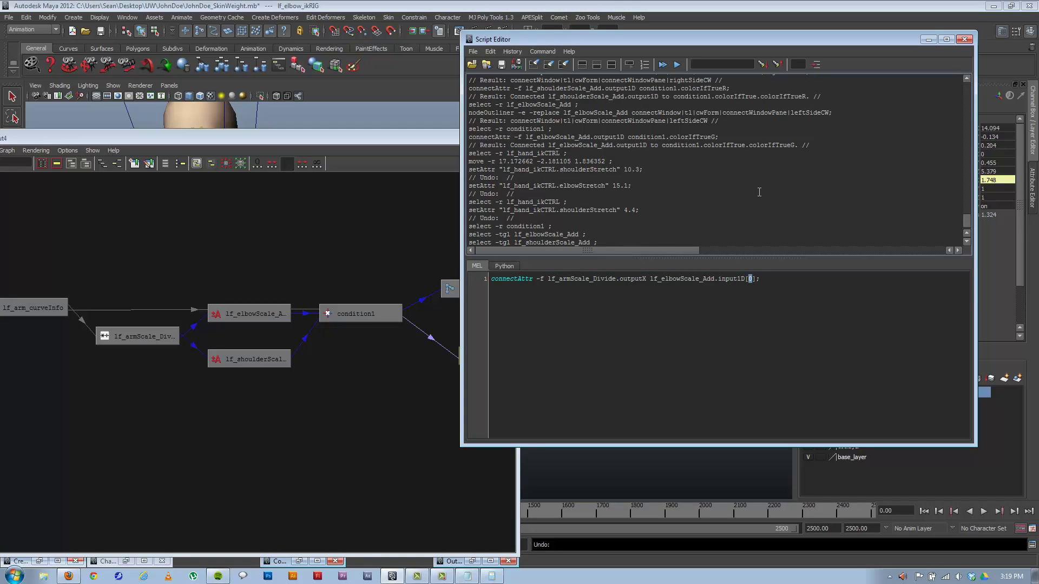
scroll(690, 186, up, 1)
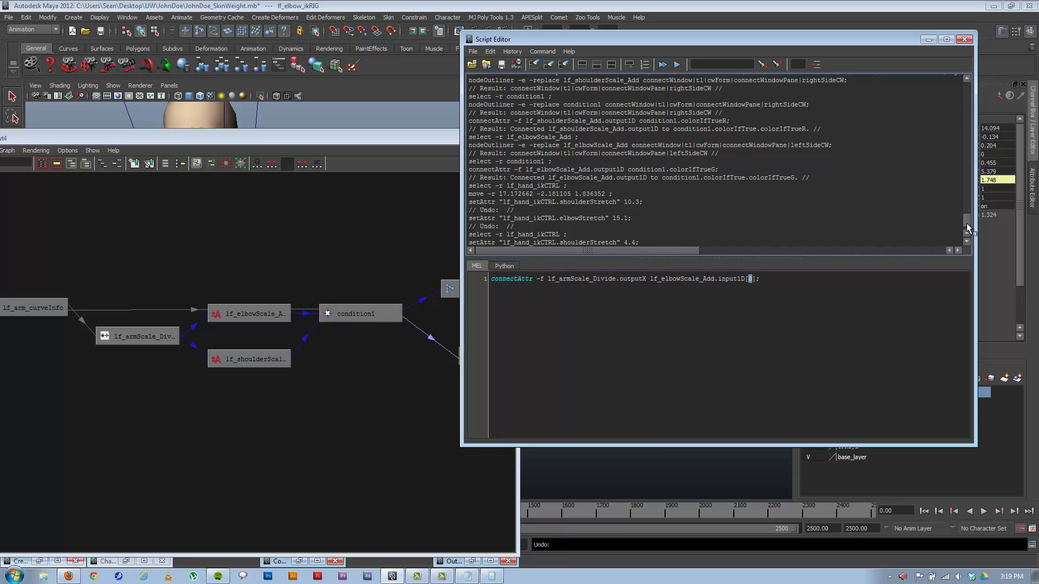
scroll(969, 226, up, 2)
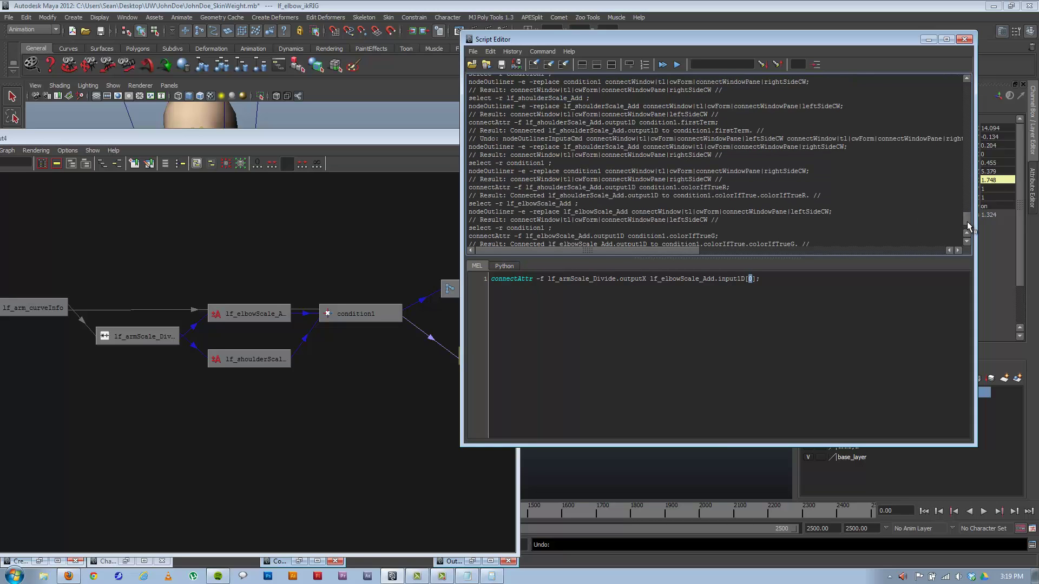
scroll(968, 226, down, 4)
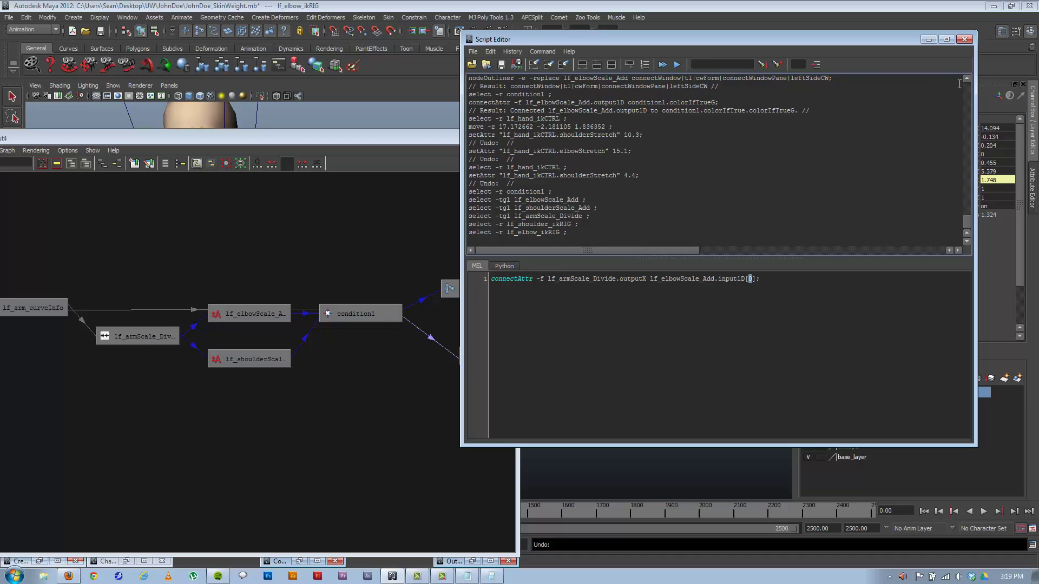
scroll(965, 79, up, 4)
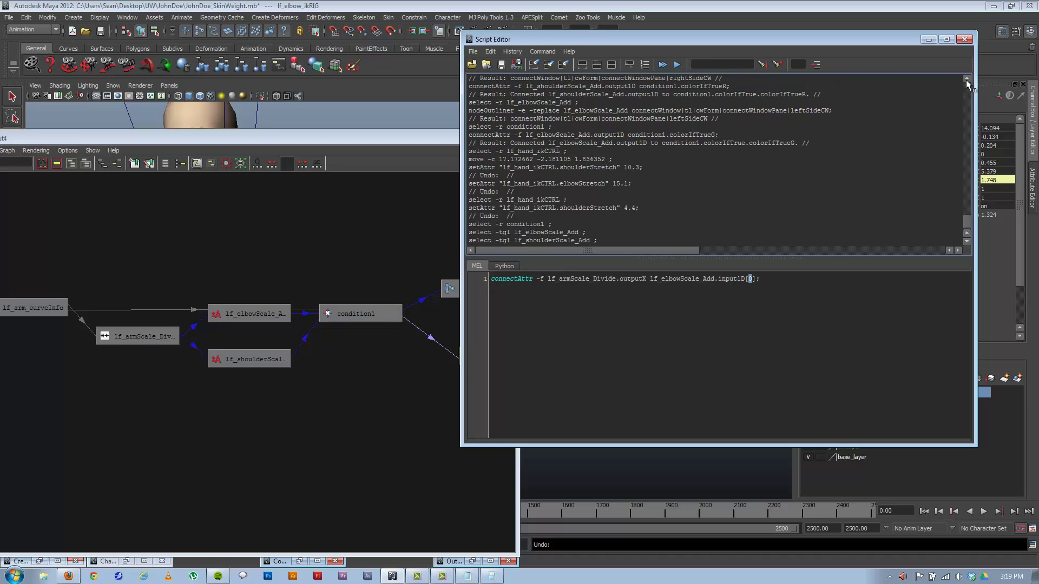
click(966, 80)
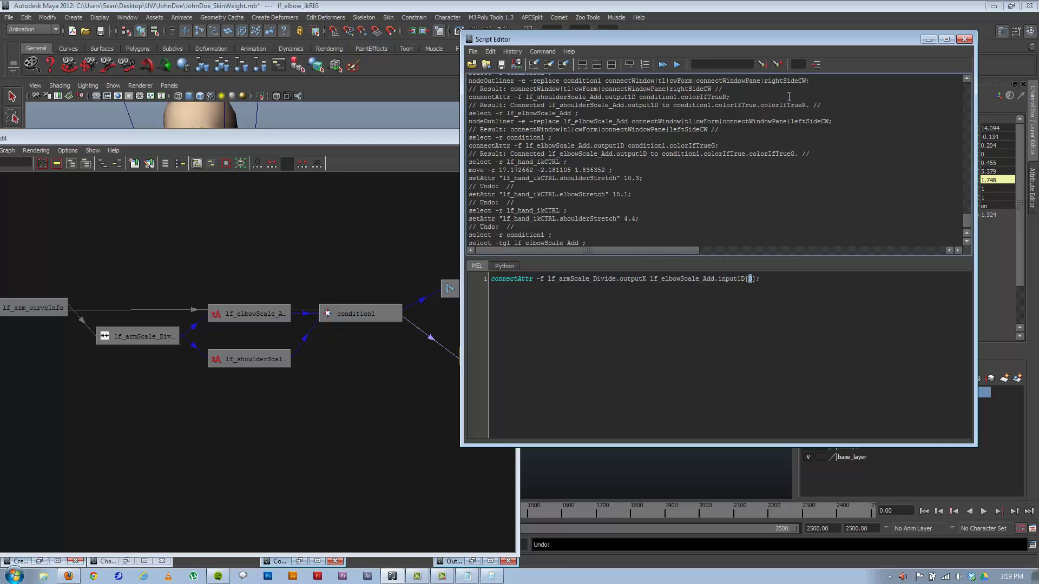
scroll(966, 81, up, 6)
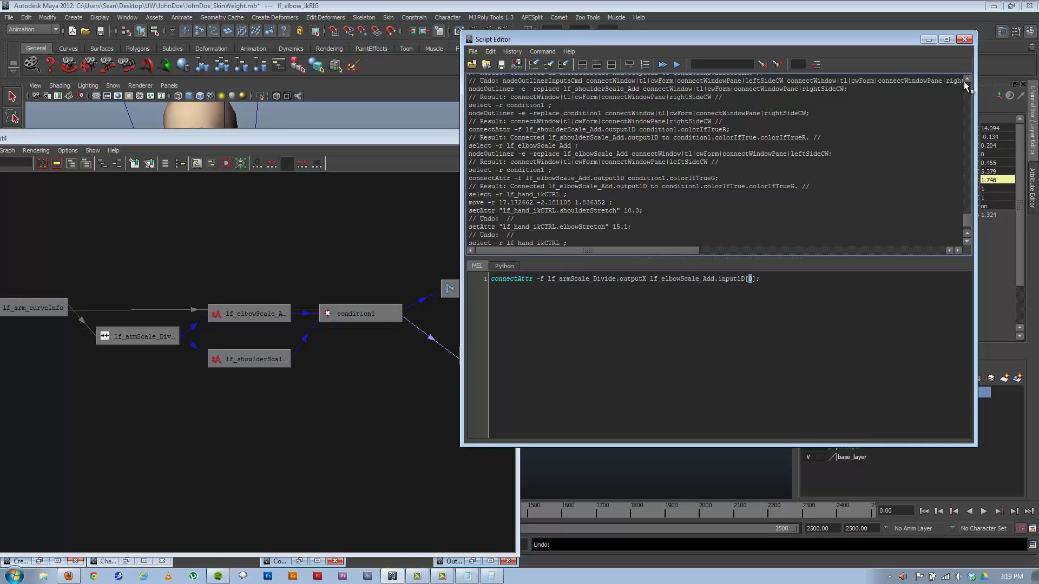
scroll(965, 81, up, 7)
scroll(963, 83, up, 1)
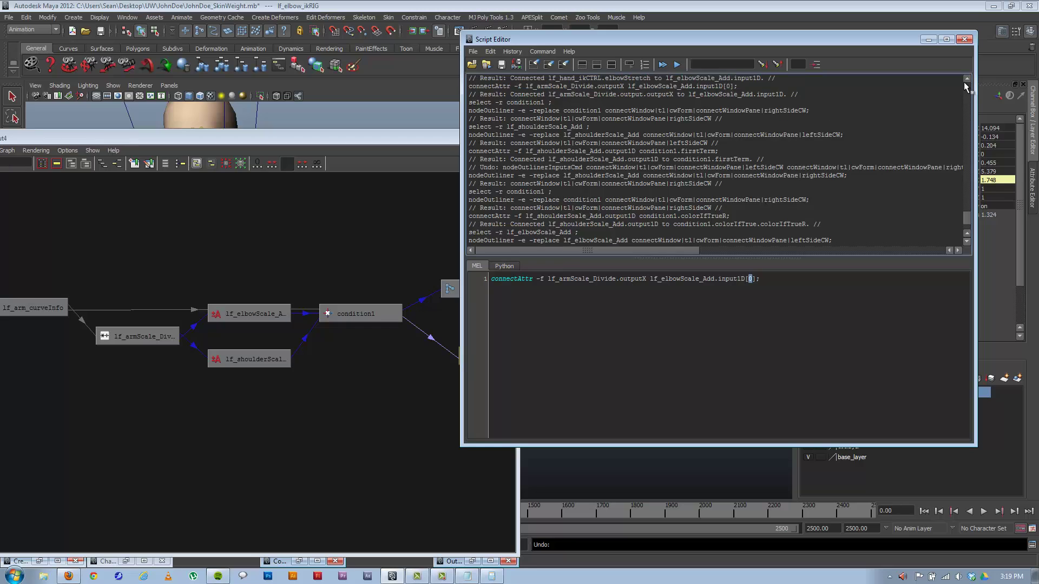
scroll(963, 83, up, 1)
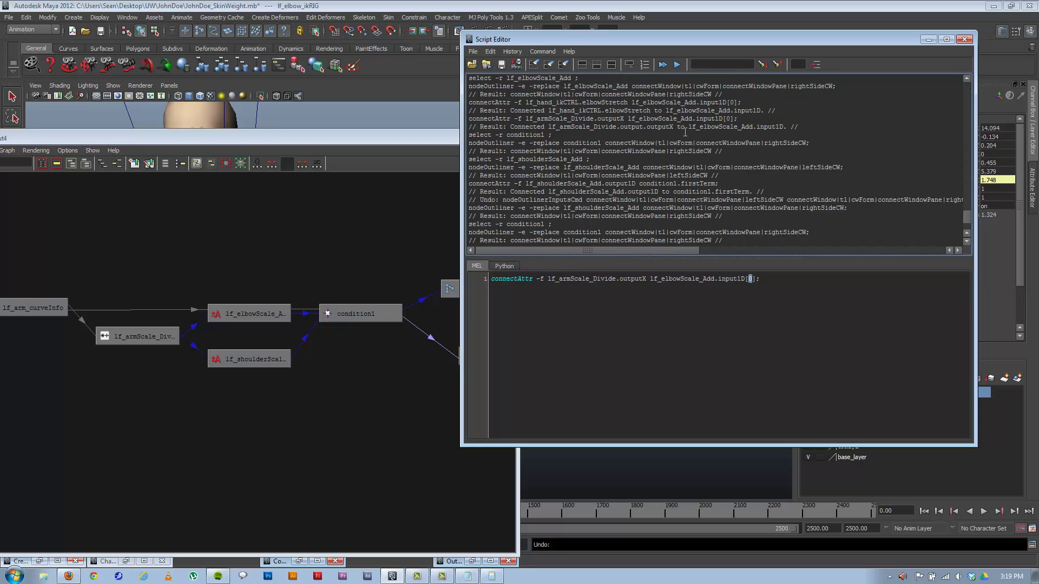
drag(740, 102, 742, 102)
scroll(966, 76, up, 7)
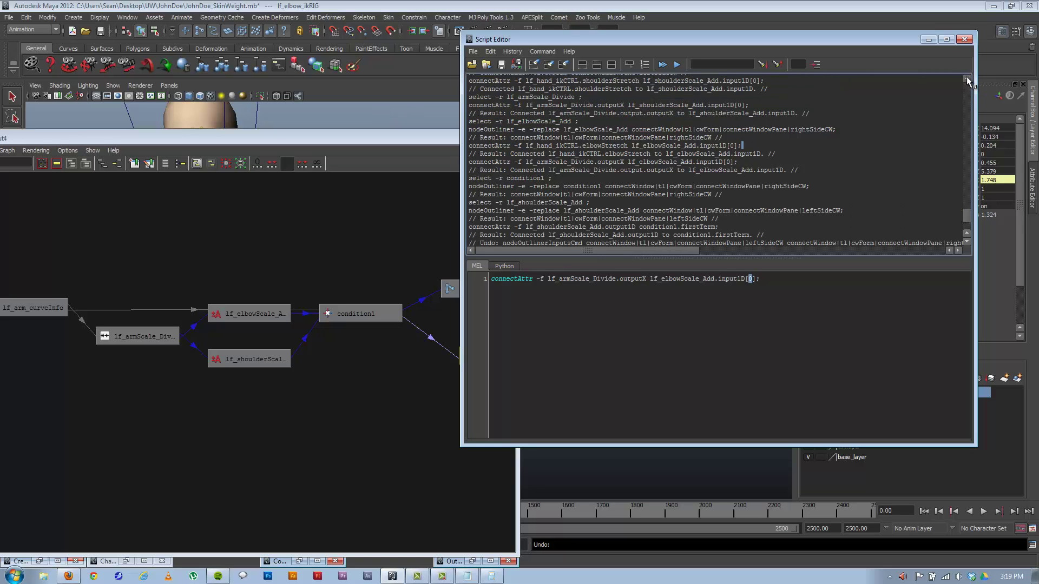
Copy the lf_armScale_Divide.outputX-to-lf_shoulderScale_Add connectAttr into a new line above the elbow command.
drag(749, 116, 422, 117)
key(ctrl+c)
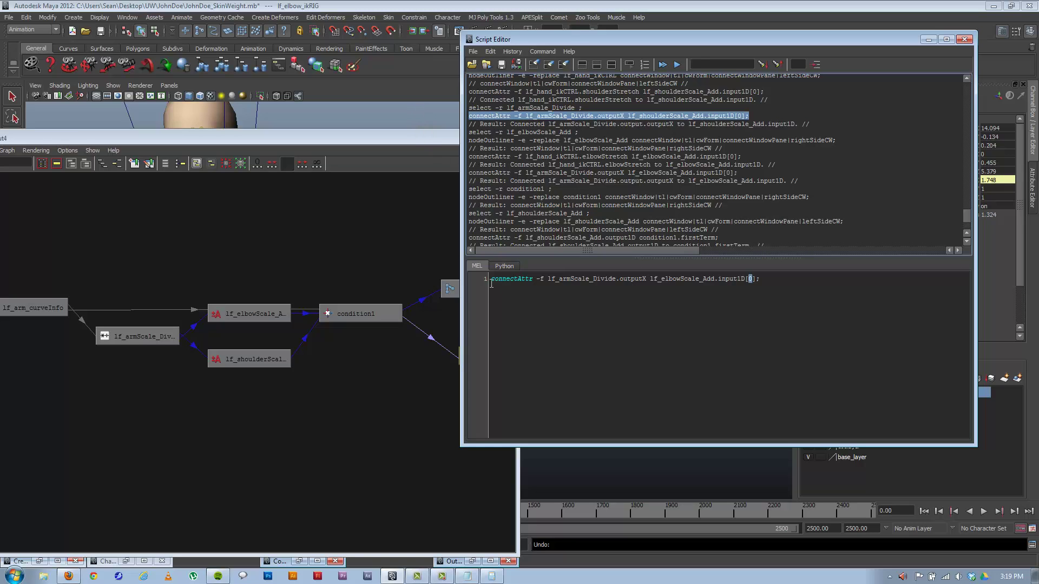
key(ctrl+a)
click(538, 289)
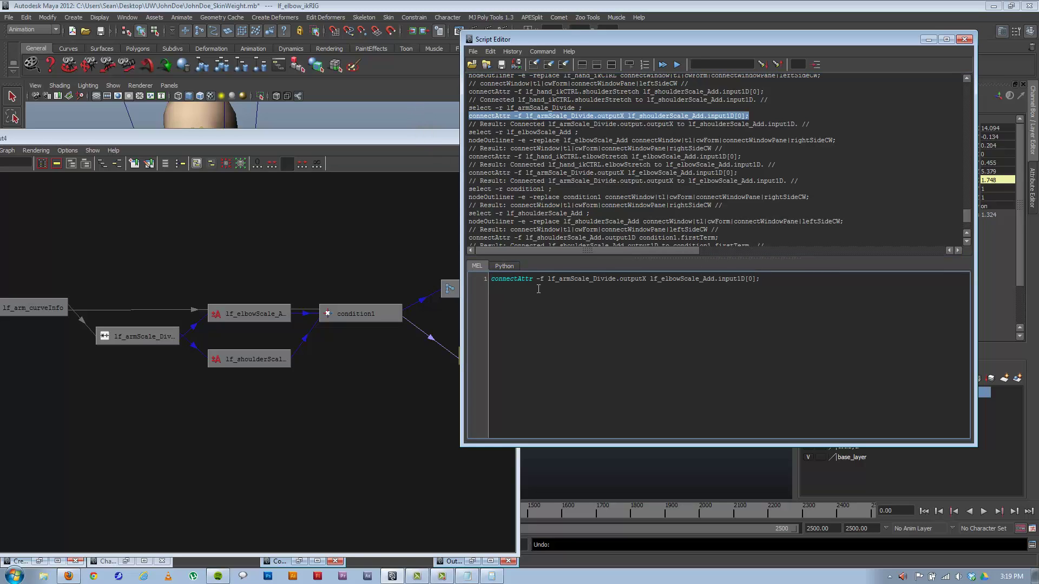
key(Return)
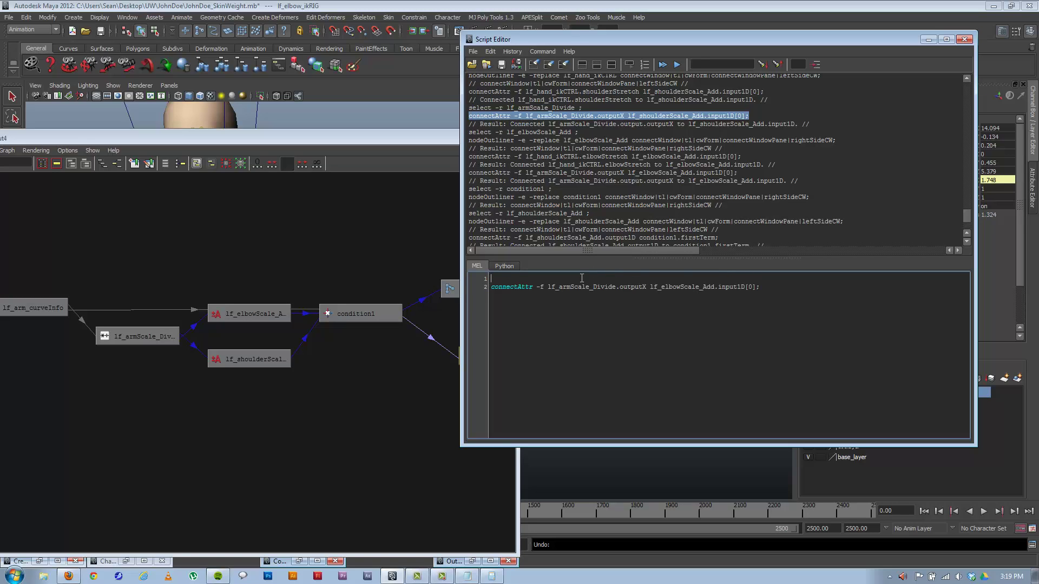
key(ctrl+v)
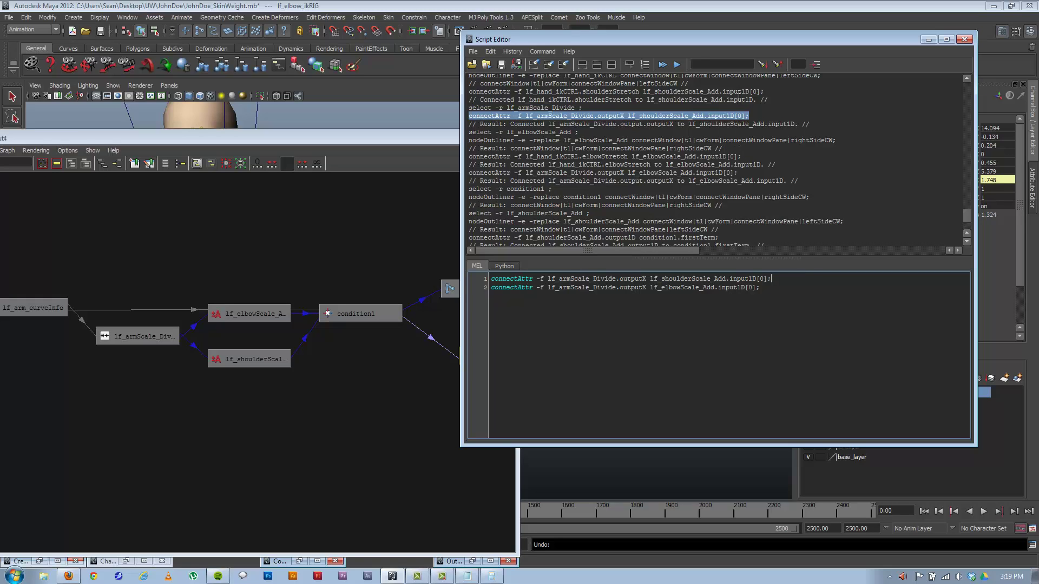
Paste the shoulderStretch-to-lf_shoulderScale_Add connectAttr as the new first line.
drag(764, 91, 468, 91)
key(ctrl+c)
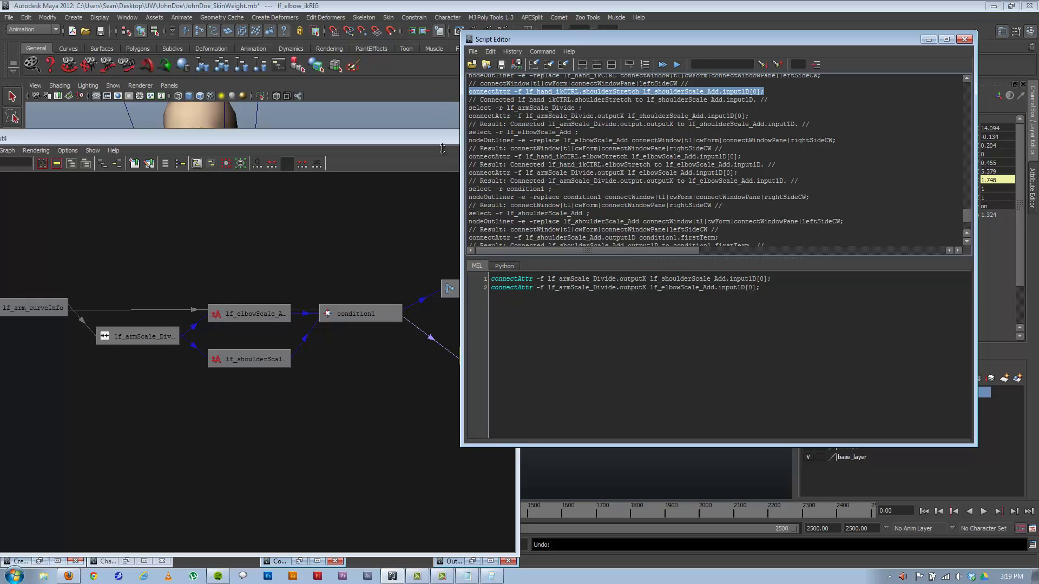
click(492, 278)
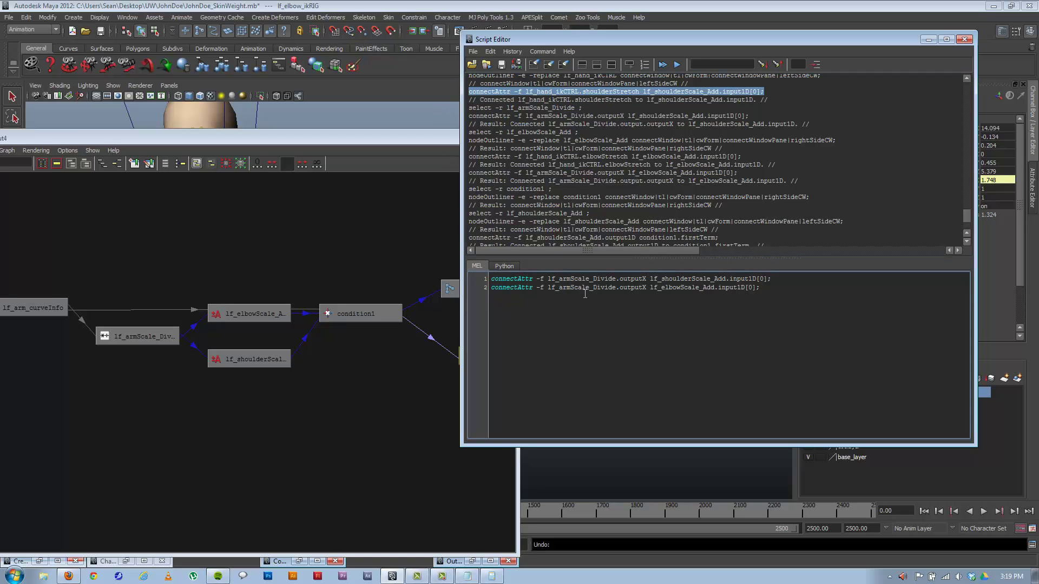
key(ctrl+v)
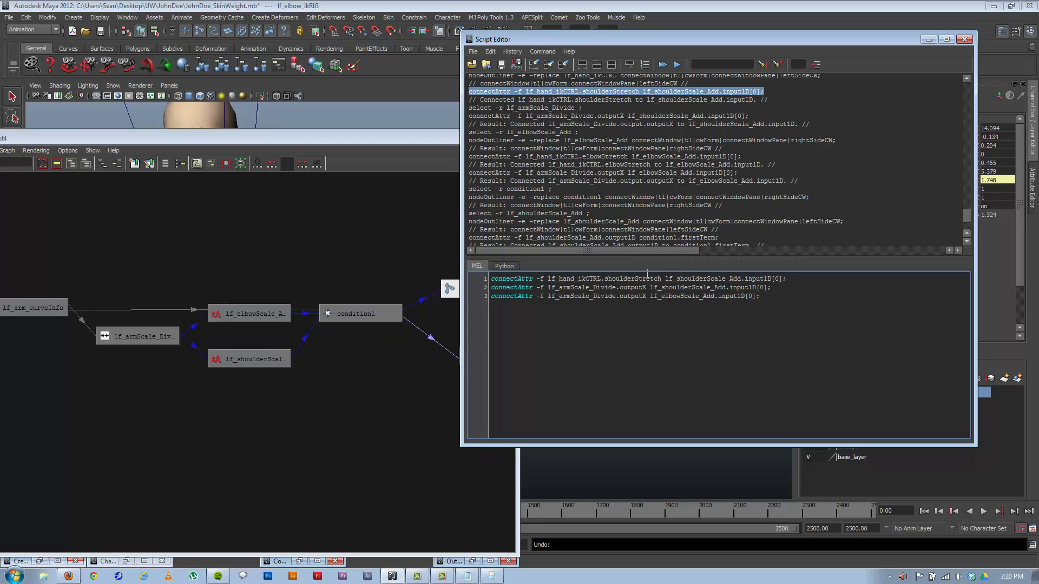
Change the armScale_Divide connectAttr target index from 0 to input1D[1].
drag(618, 39, 828, 36)
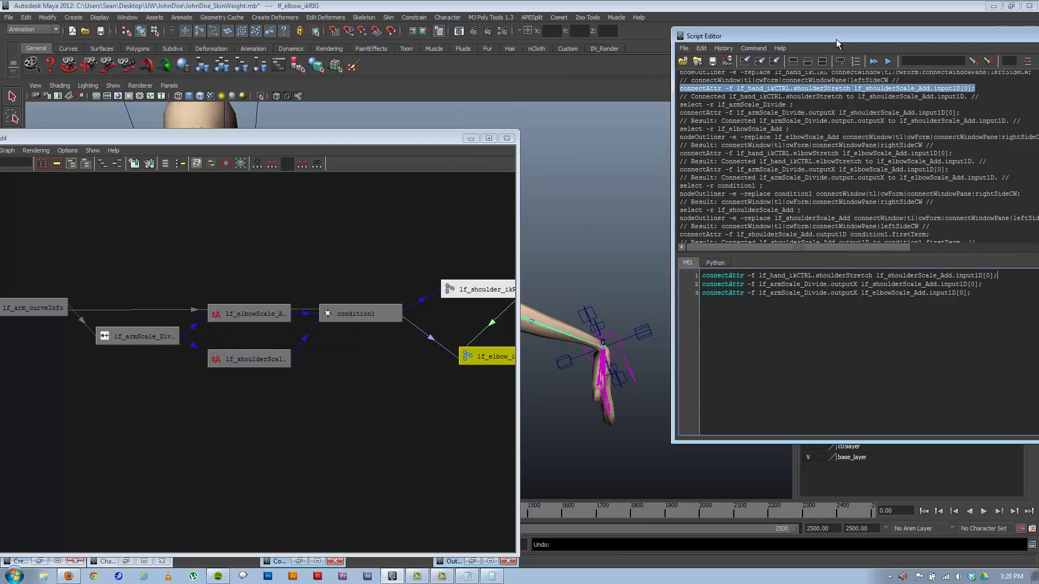
drag(836, 39, 587, 47)
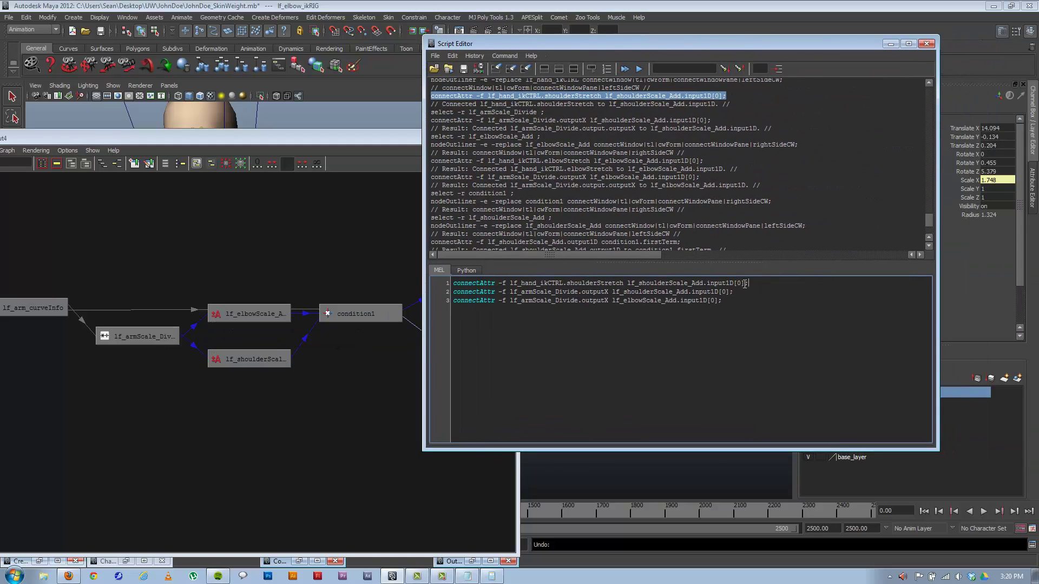
drag(743, 282, 382, 268)
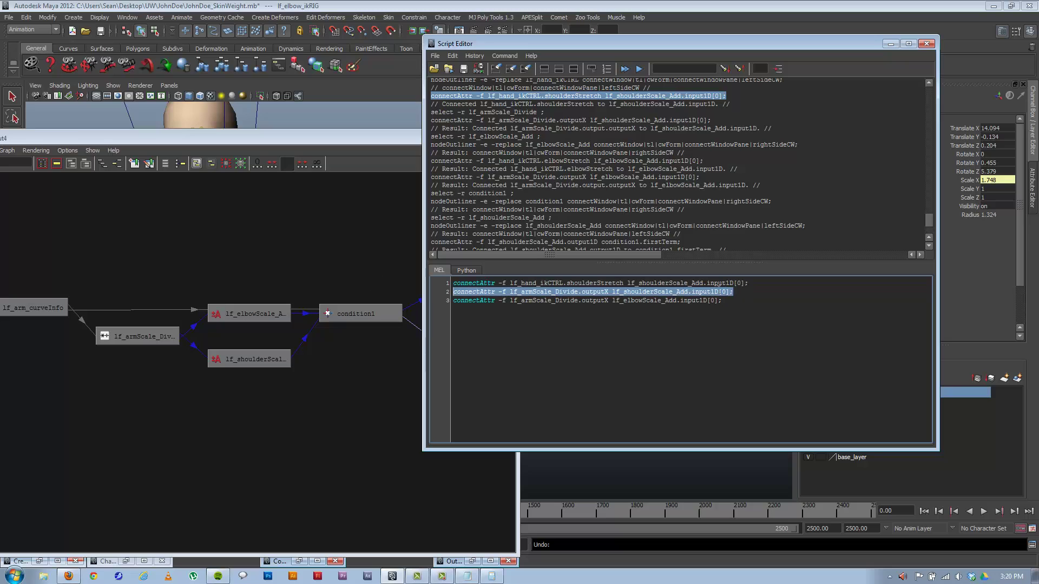
click(745, 293)
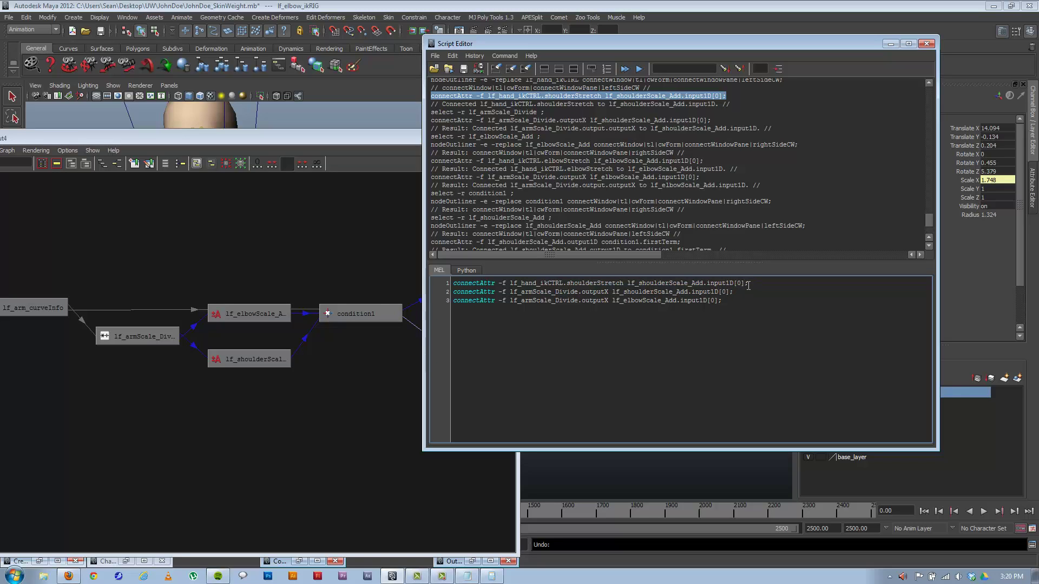
drag(748, 285, 660, 316)
click(660, 316)
text(1)
mouse_move(725, 115)
mouse_down()
mouse_move(724, 132)
mouse_move(723, 122)
mouse_up()
click(723, 119)
Copy the elbowStretch connectAttr line from the history and paste it below the shoulder commands.
drag(431, 120, 711, 119)
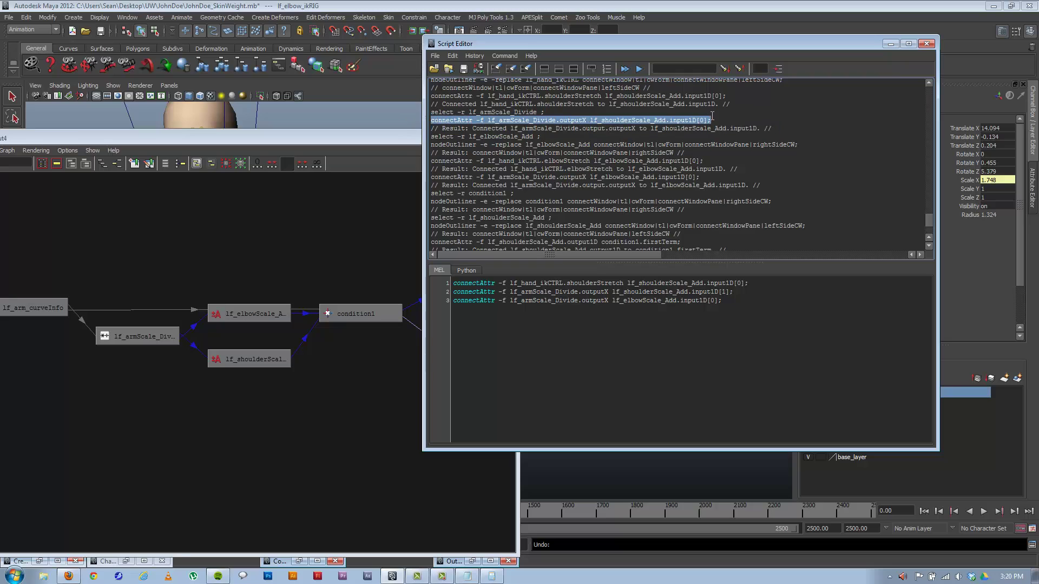
drag(703, 160, 401, 163)
key(ctrl+c)
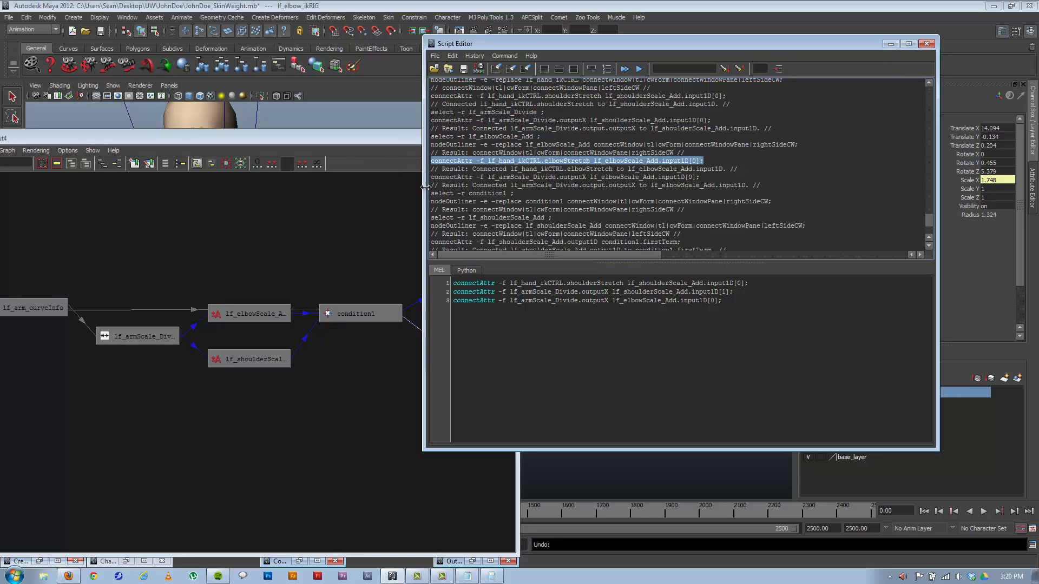
click(735, 293)
key(Return)
key(ctrl+v)
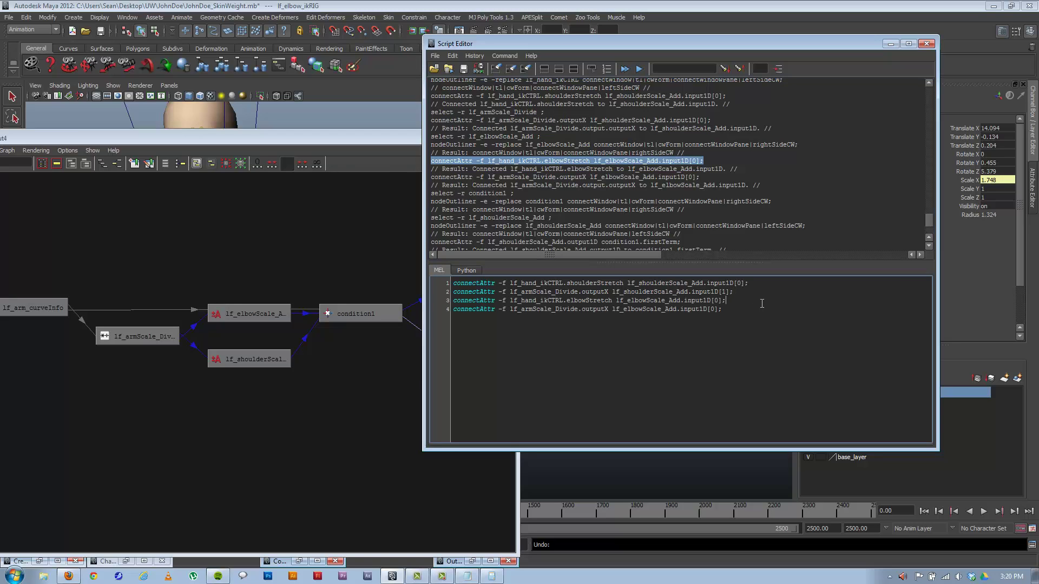
click(745, 293)
key(Return)
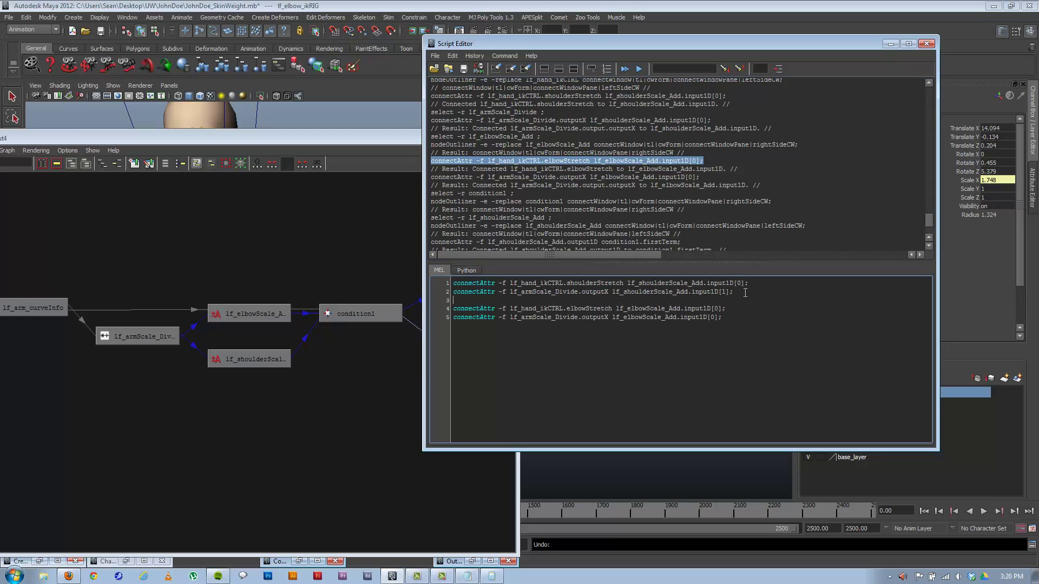
Review the shoulder and elbow connection commands, then select all and execute them.
drag(754, 284, 452, 283)
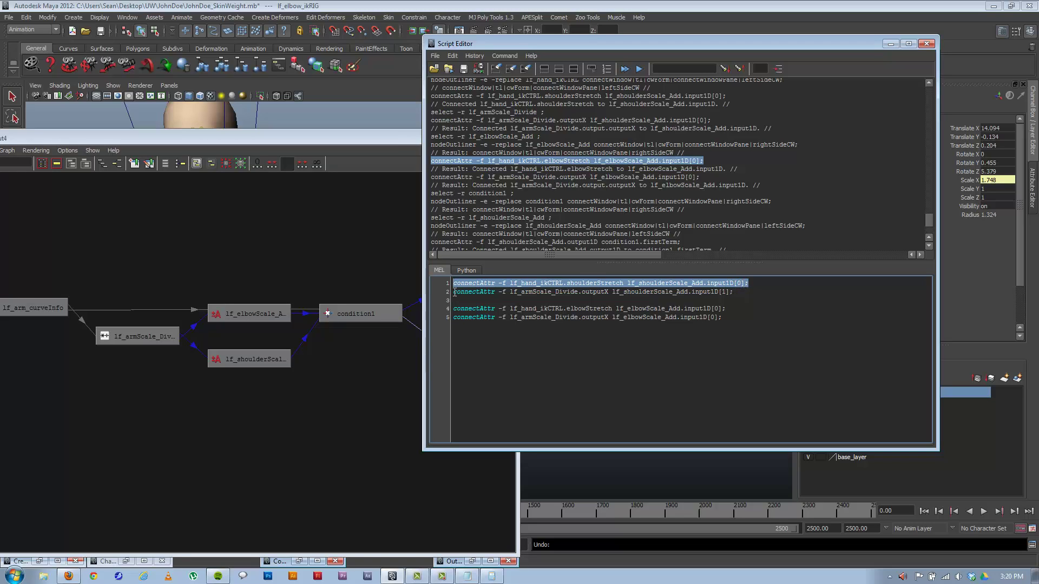
drag(454, 292, 749, 294)
click(736, 292)
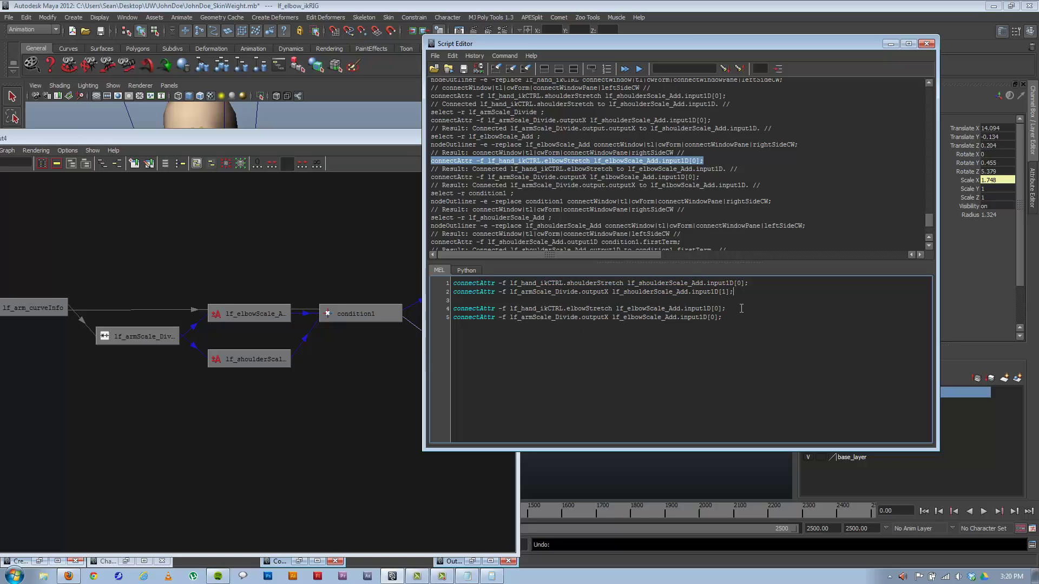
drag(741, 308, 422, 312)
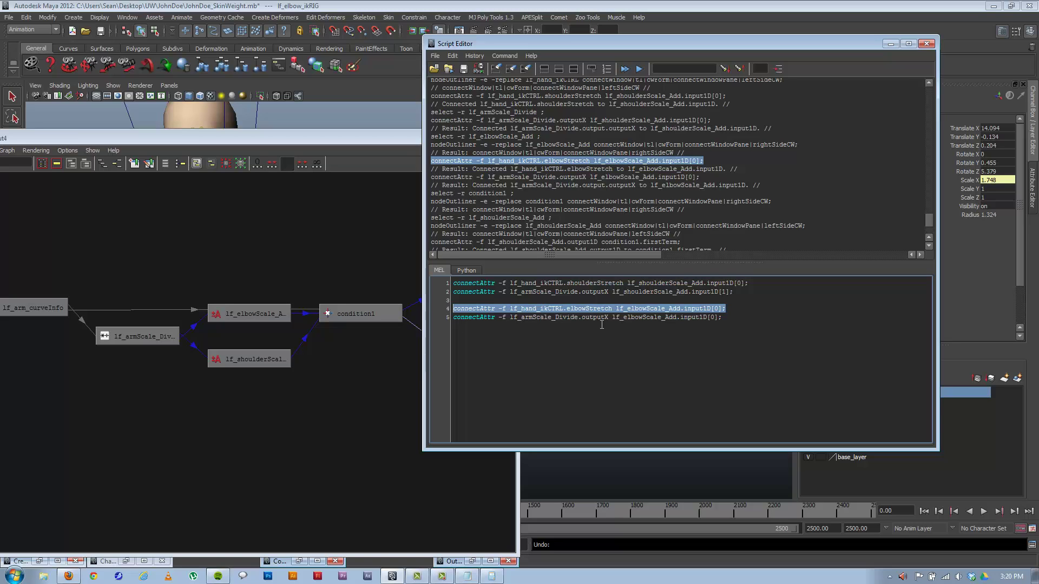
drag(727, 318, 468, 317)
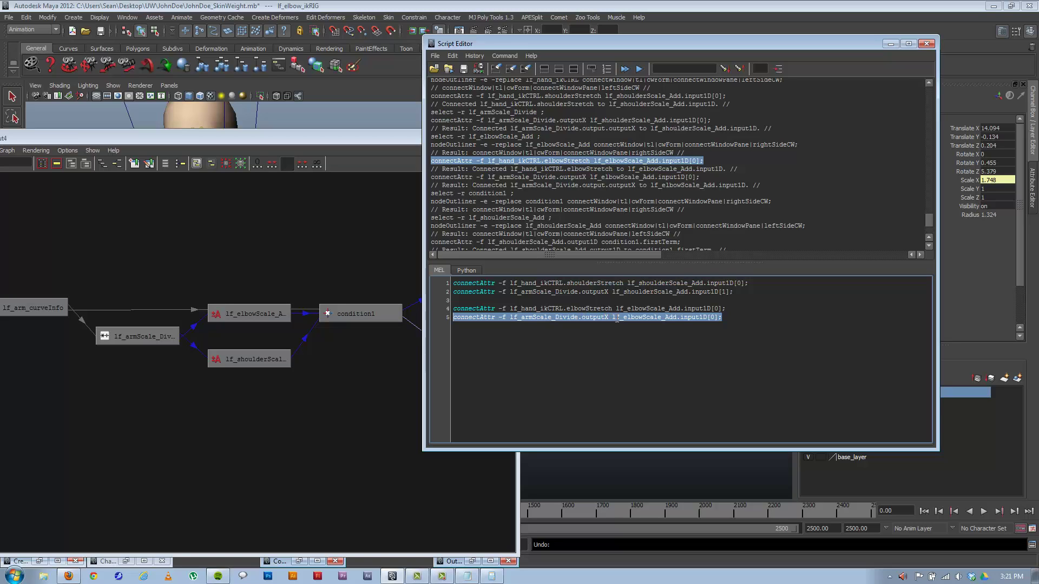
click(702, 319)
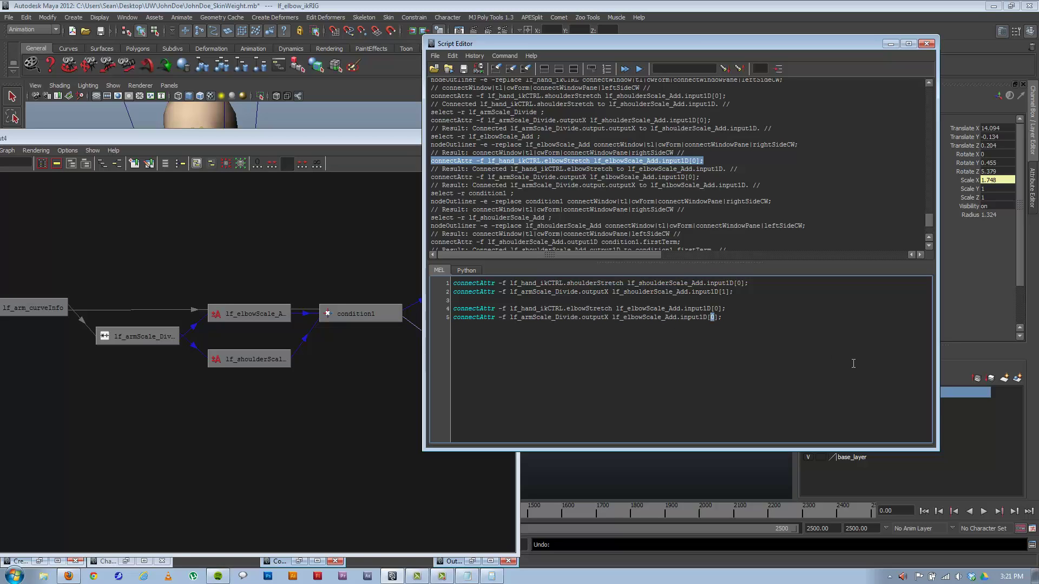
key(ctrl+a)
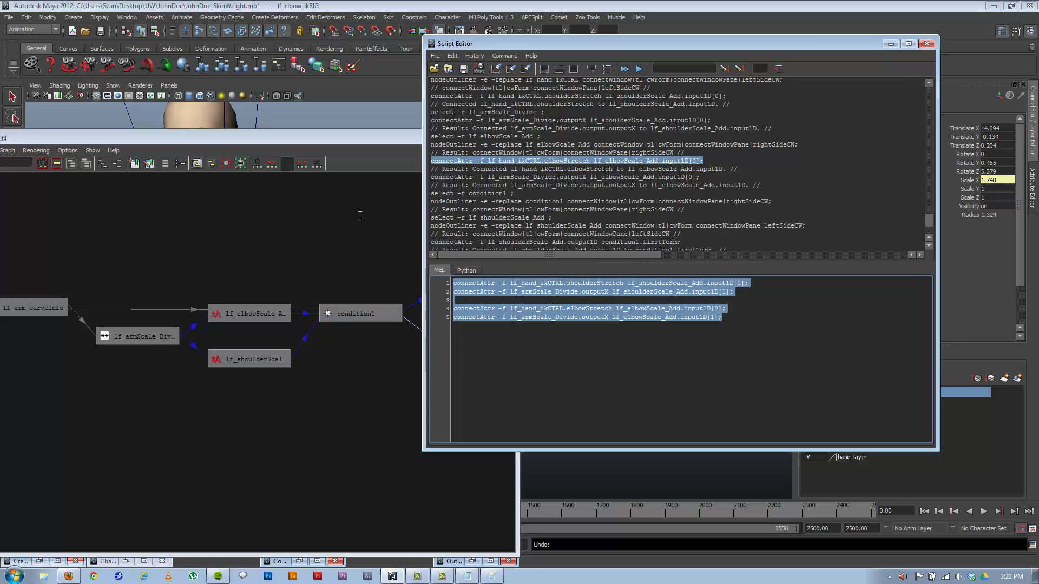
key(ctrl+Return)
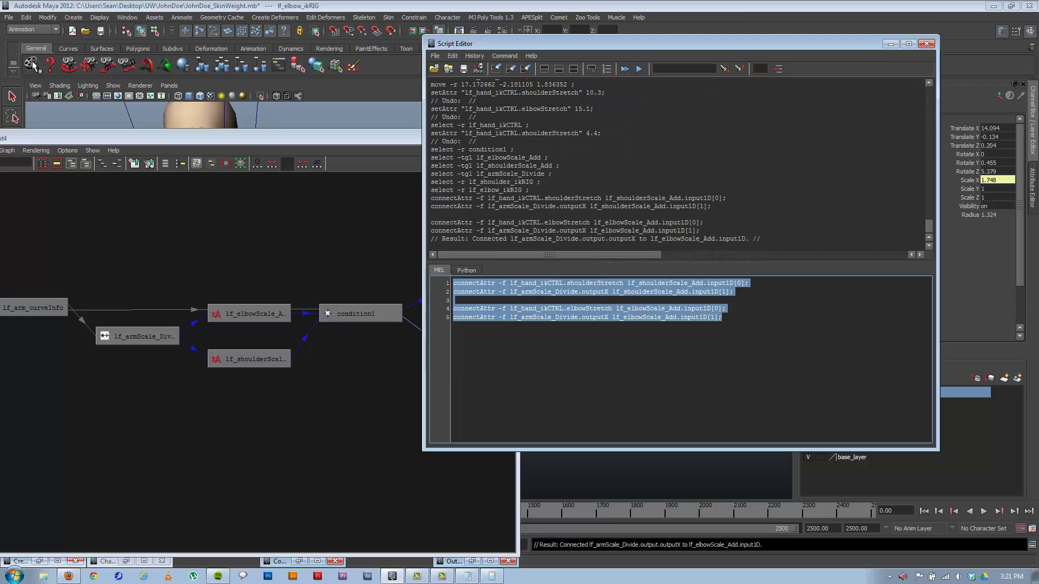
Select the hand control and test Shoulder Stretch while viewing the whole character.
click(891, 43)
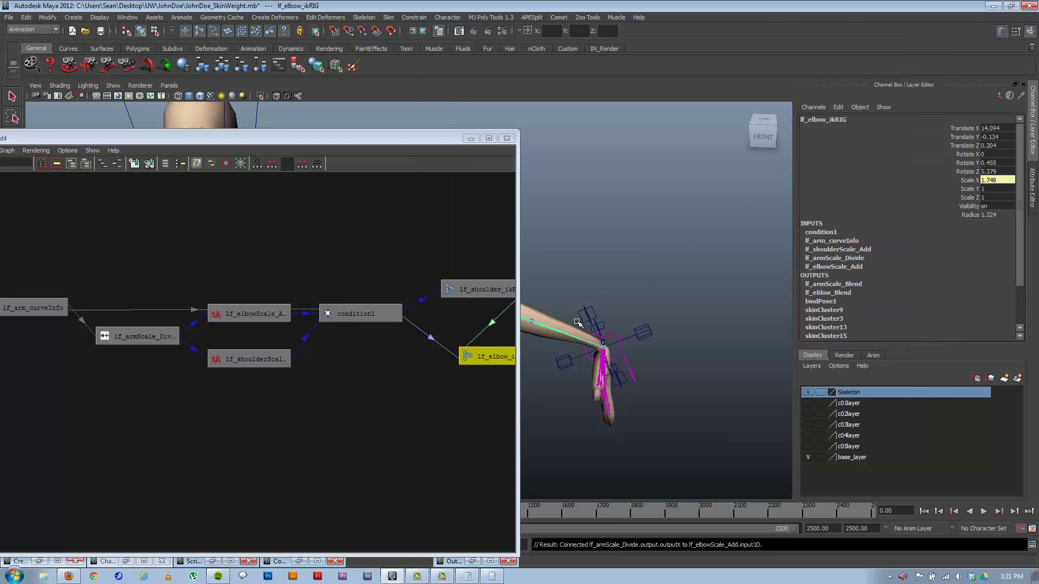
click(474, 141)
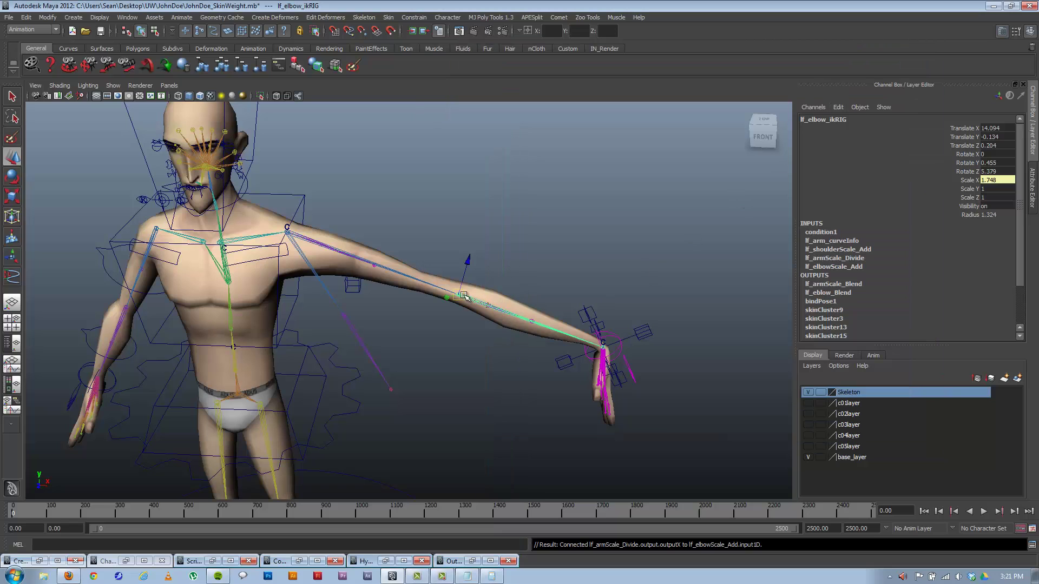
click(643, 331)
click(974, 189)
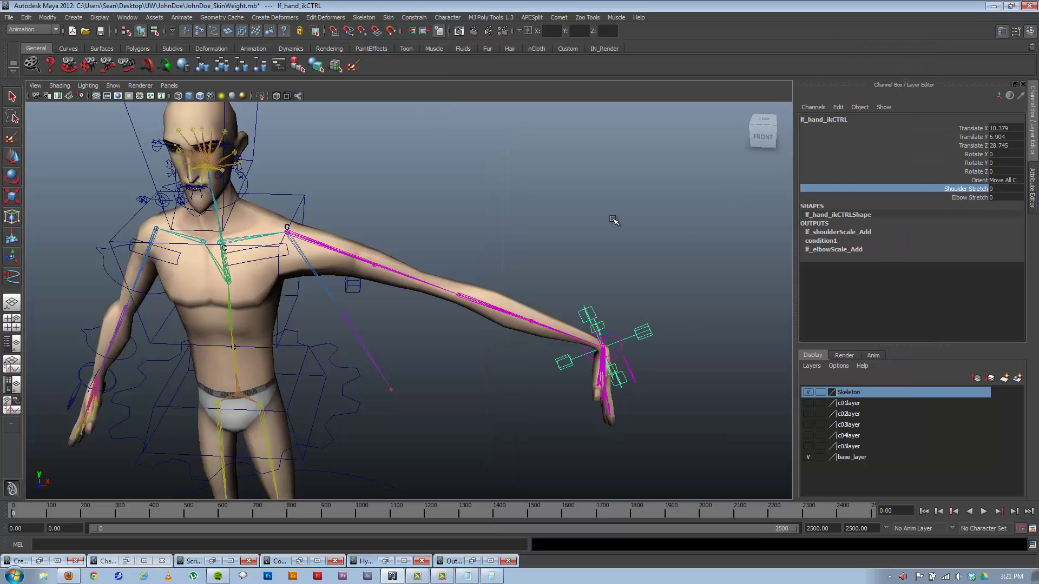
mouse_move(557, 231)
middle_down()
mouse_move(566, 229)
mouse_move(550, 221)
mouse_move(557, 226)
middle_up()
alt+drag(418, 341, 294, 401)
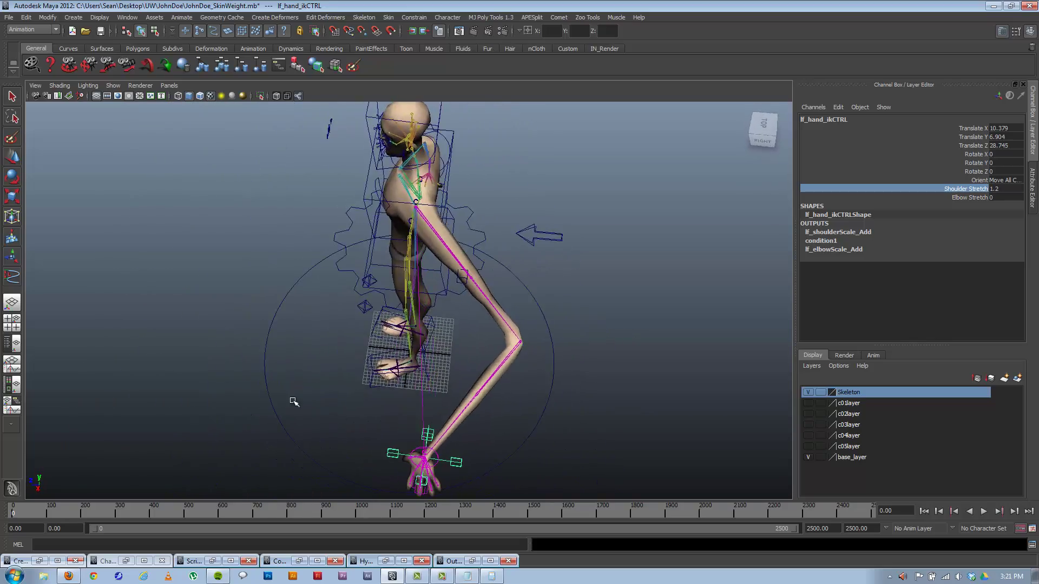
alt+drag(518, 374, 444, 370)
Adjust Shoulder Stretch to straighten the arm, then undo back to the hand control selection.
middle_drag(617, 249, 562, 236)
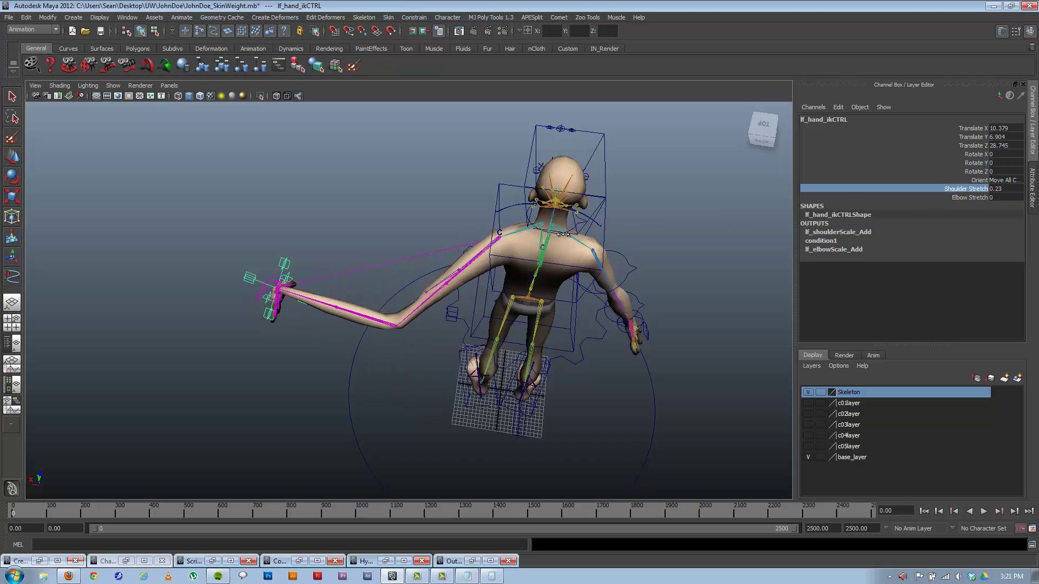
alt+drag(388, 301, 387, 269)
alt+right_drag(387, 270, 465, 251)
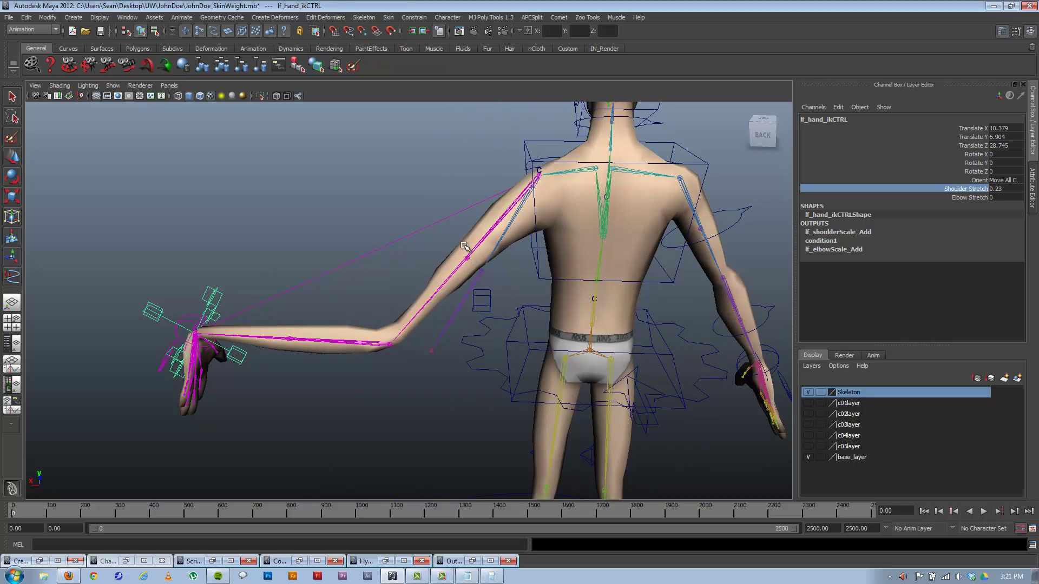
click(464, 248)
alt+drag(278, 383, 524, 364)
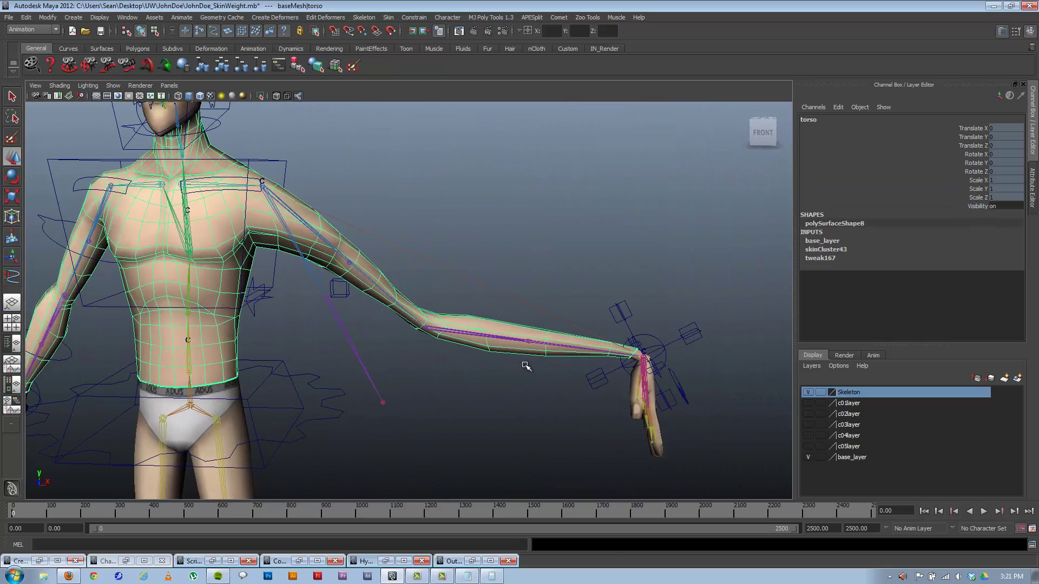
key(ctrl+z)
key(ctrl+z)
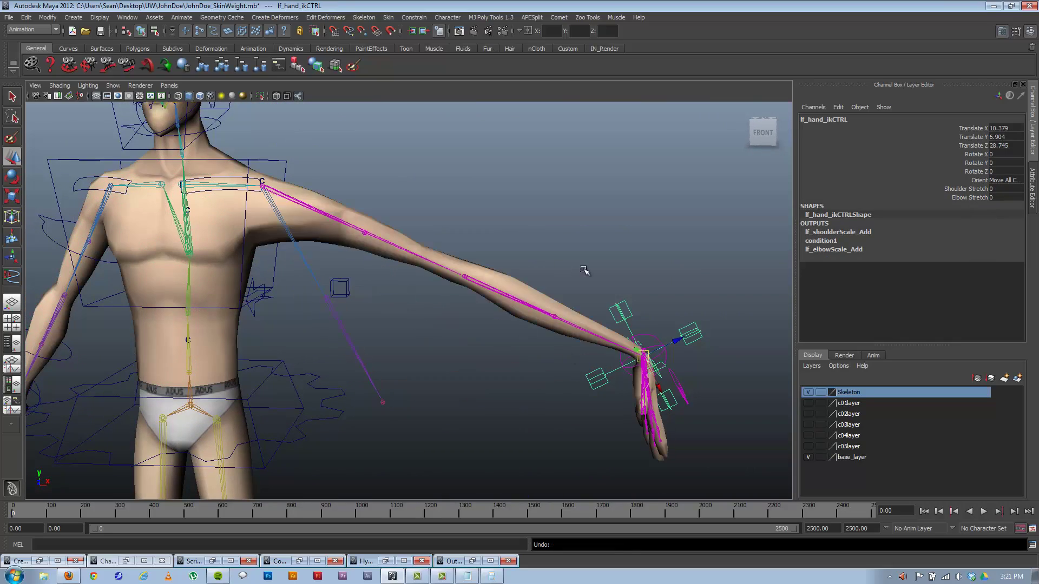
alt+right_drag(646, 326, 473, 304)
alt+drag(473, 304, 460, 287)
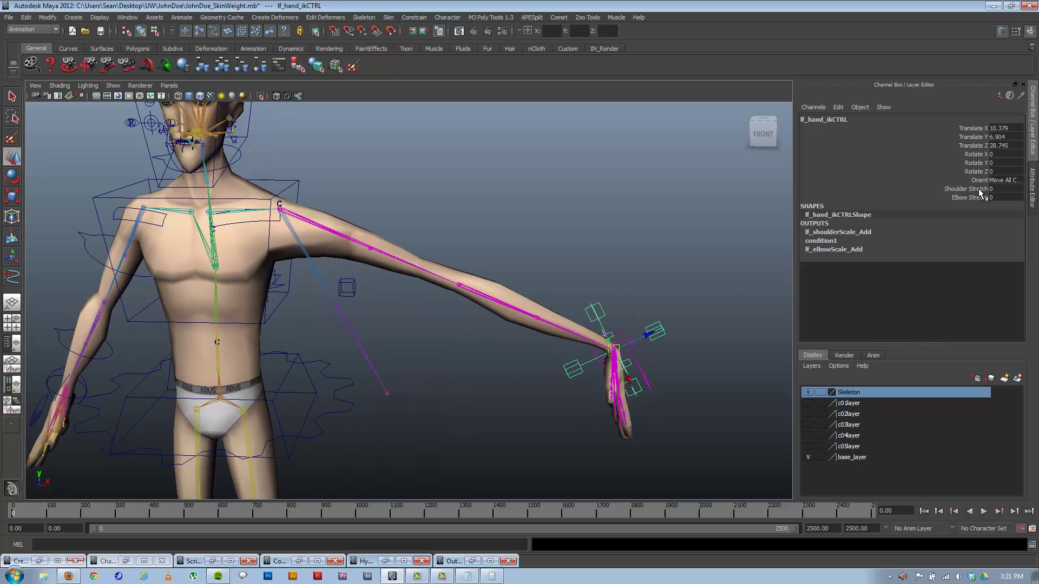
alt+drag(522, 273, 449, 280)
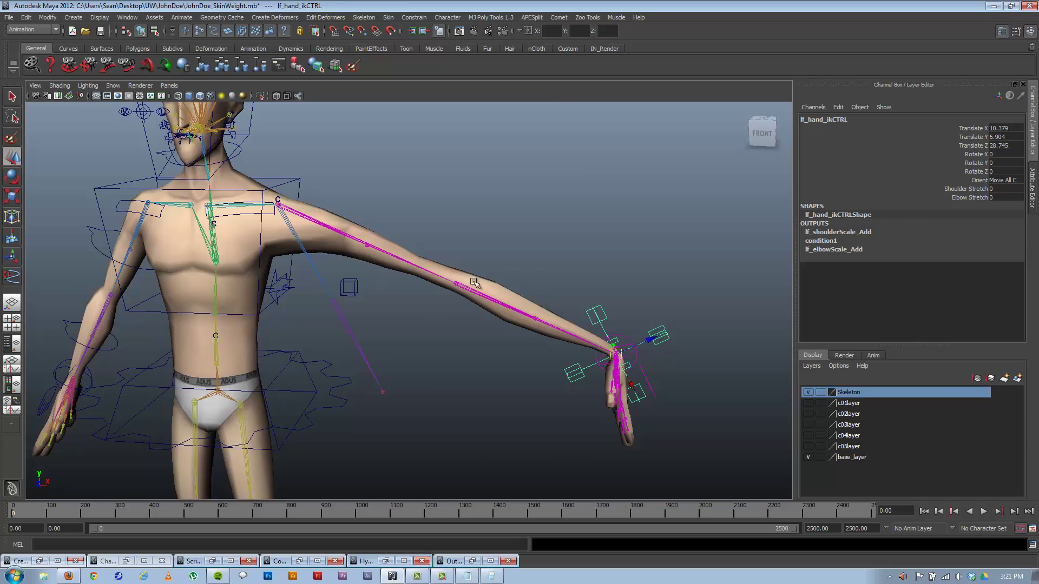
Set the hand control's Shoulder Stretch to -0.2.
click(974, 189)
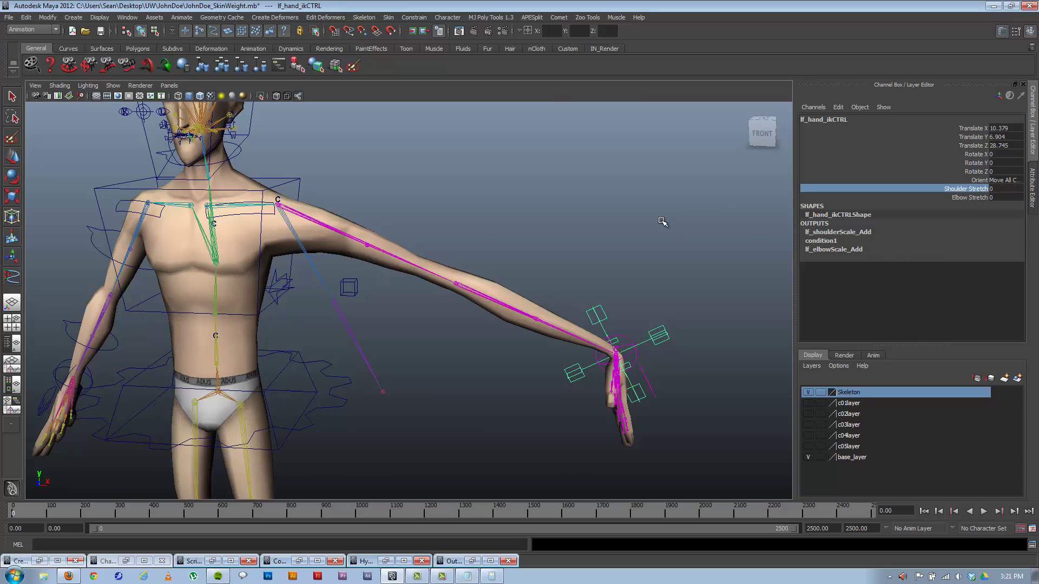
middle_drag(670, 220, 639, 233)
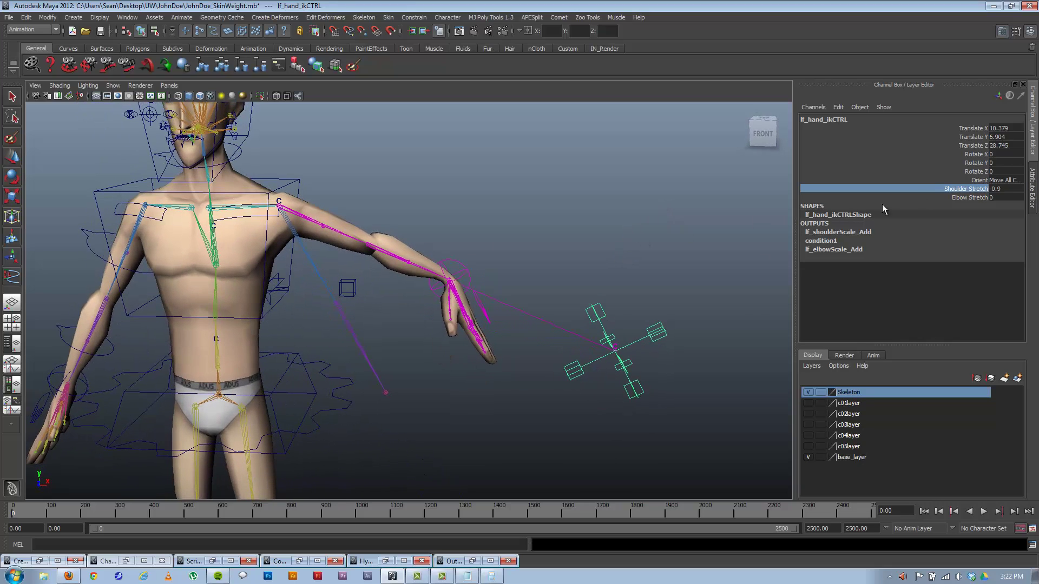
double_click(1002, 188)
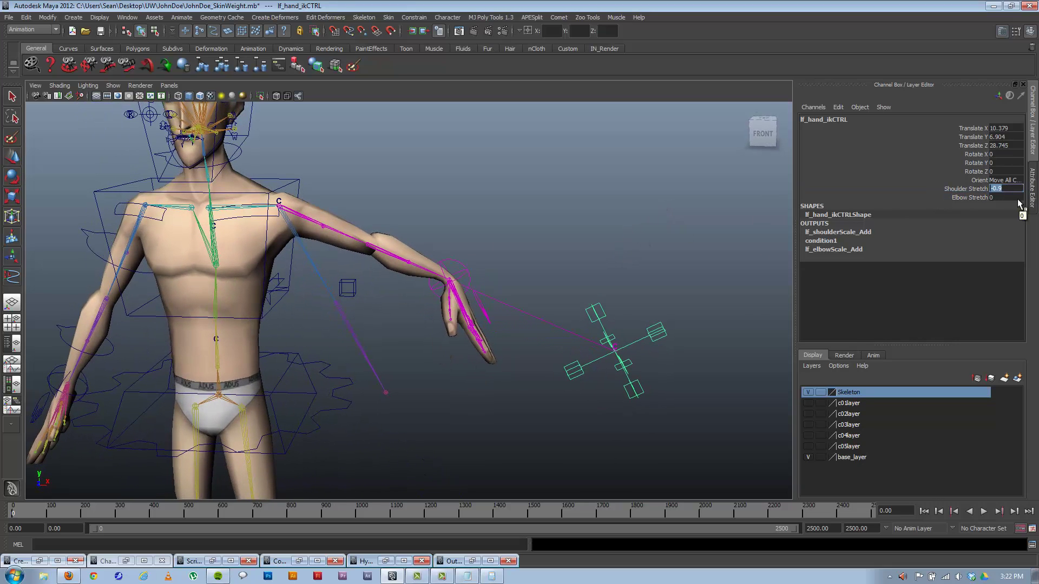
text(-0.2)
key(Return)
key(Tab)
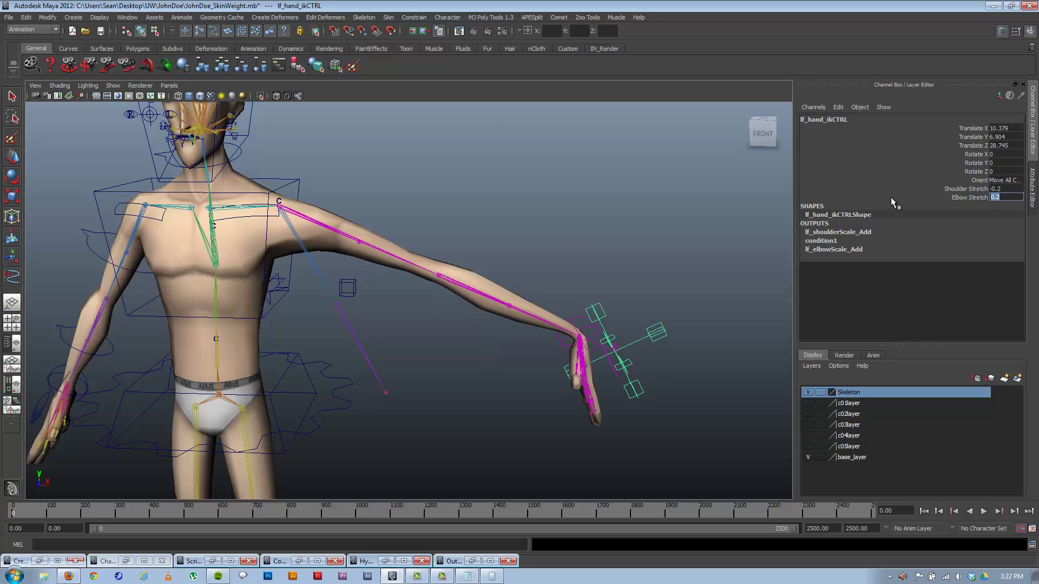
Test Elbow Stretch, undo it back to 0.2, and bring up the arm-length note in Notepad.
alt+drag(590, 319, 584, 303)
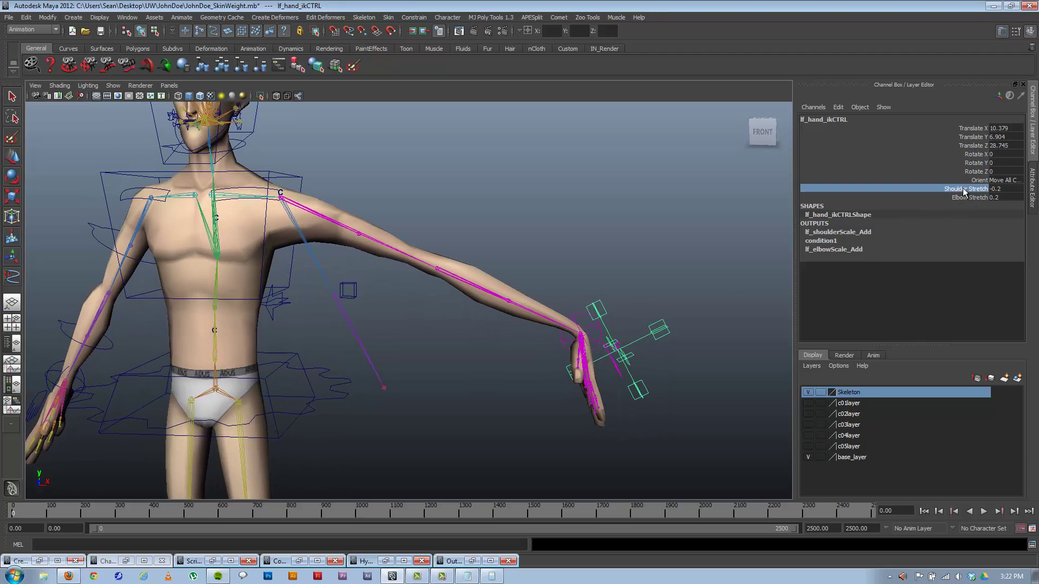
click(1013, 196)
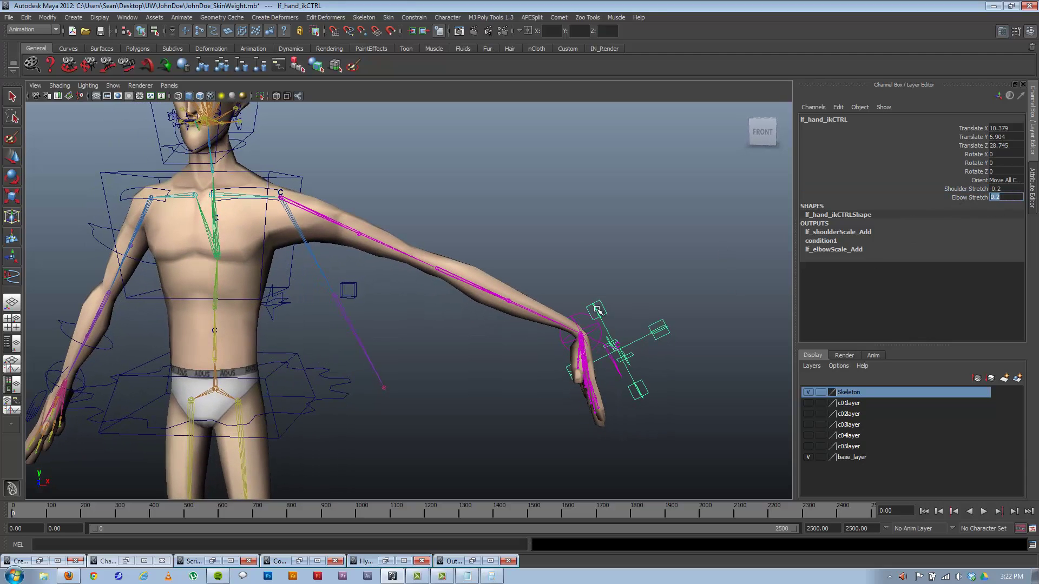
key(w)
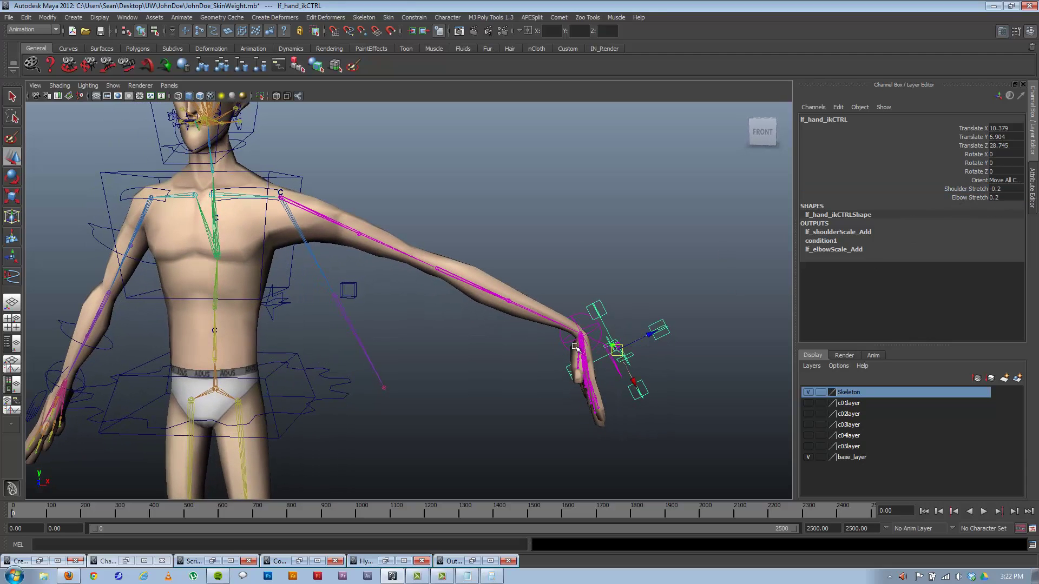
click(970, 198)
key(ctrl+z)
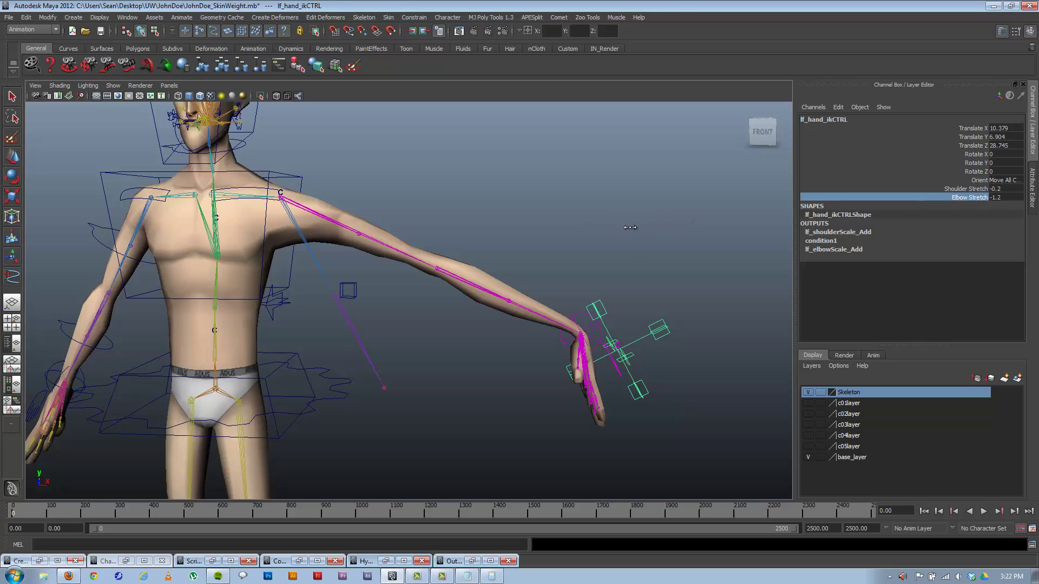
click(467, 576)
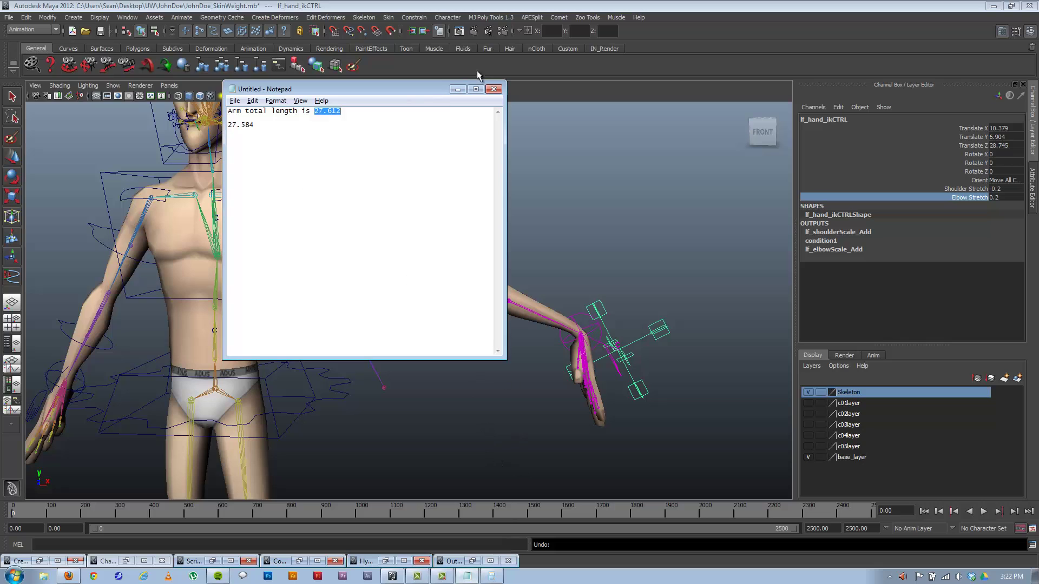
Hide the note and bring up the Script Editor beside the framed hand control.
click(458, 88)
click(1032, 544)
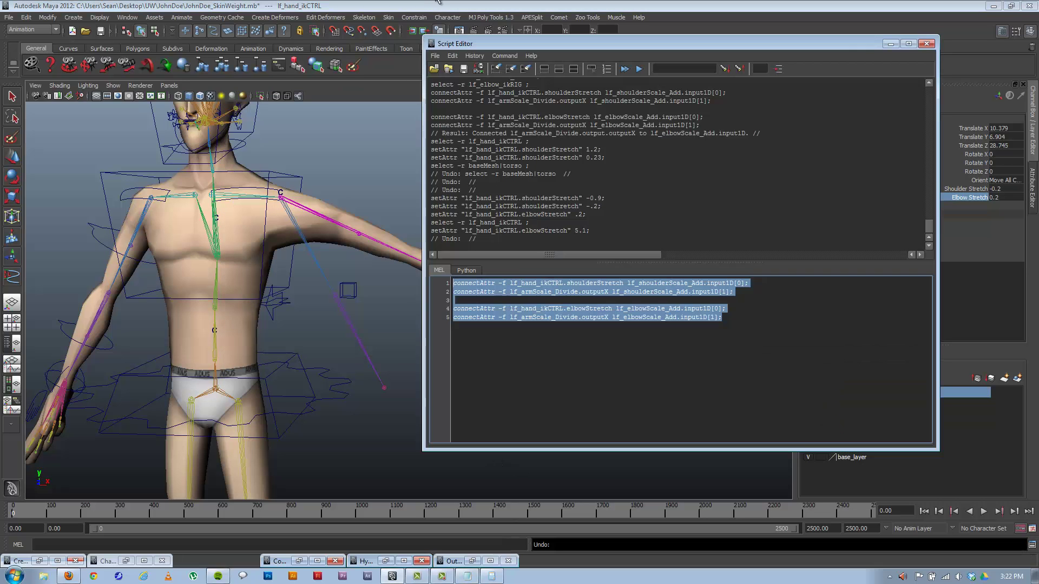
drag(614, 44, 263, 35)
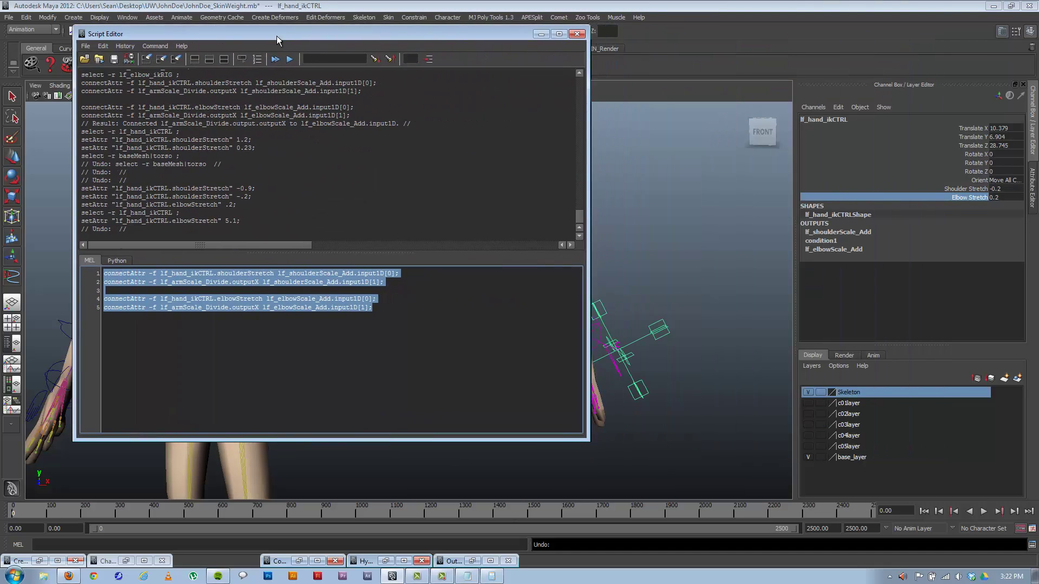
drag(410, 39, 877, 32)
key(f)
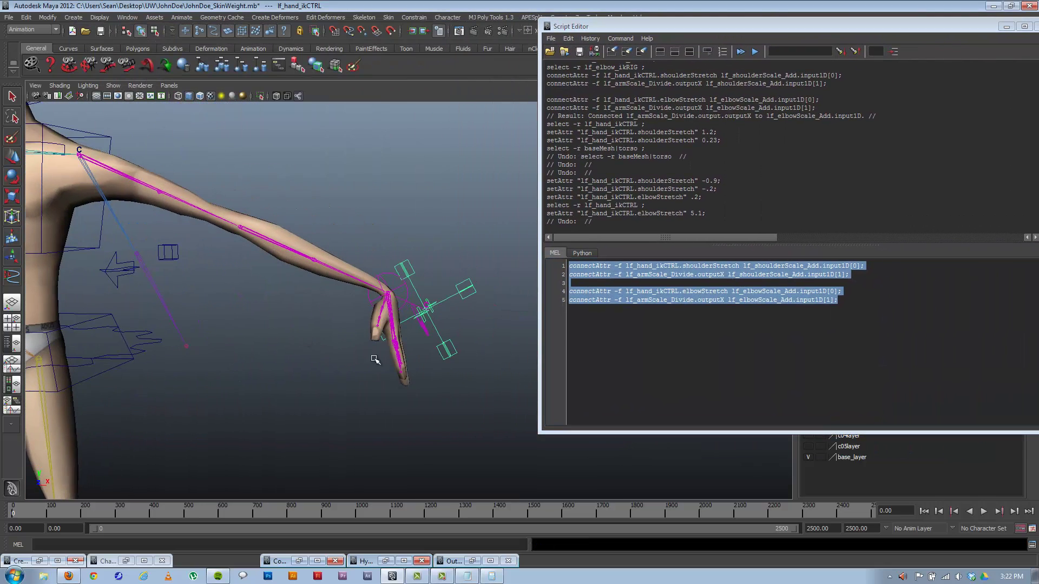
drag(720, 32, 585, 37)
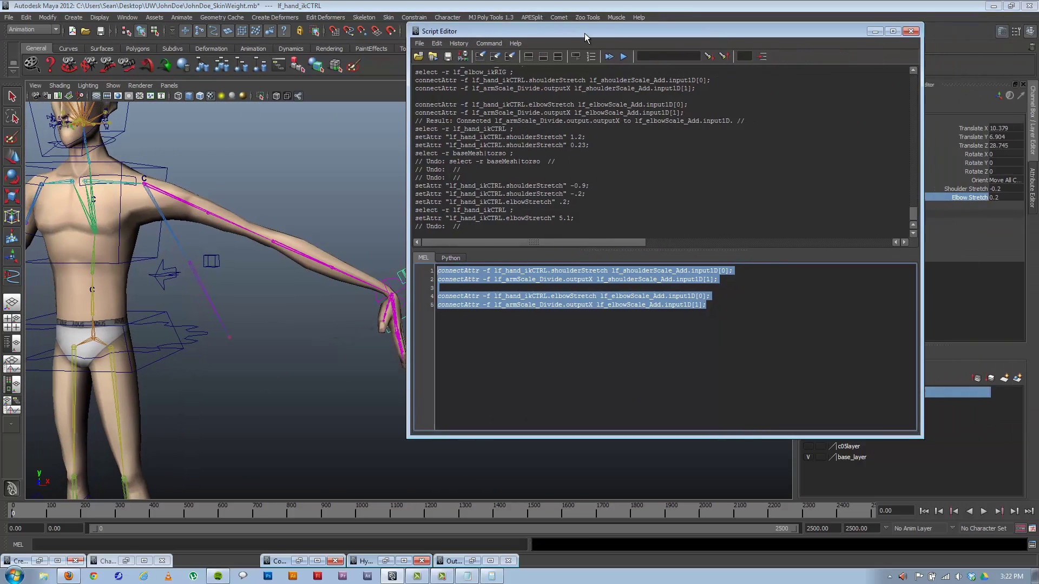
Delete the two shoulderScale connectAttr lines and run only the elbow connections.
click(710, 297)
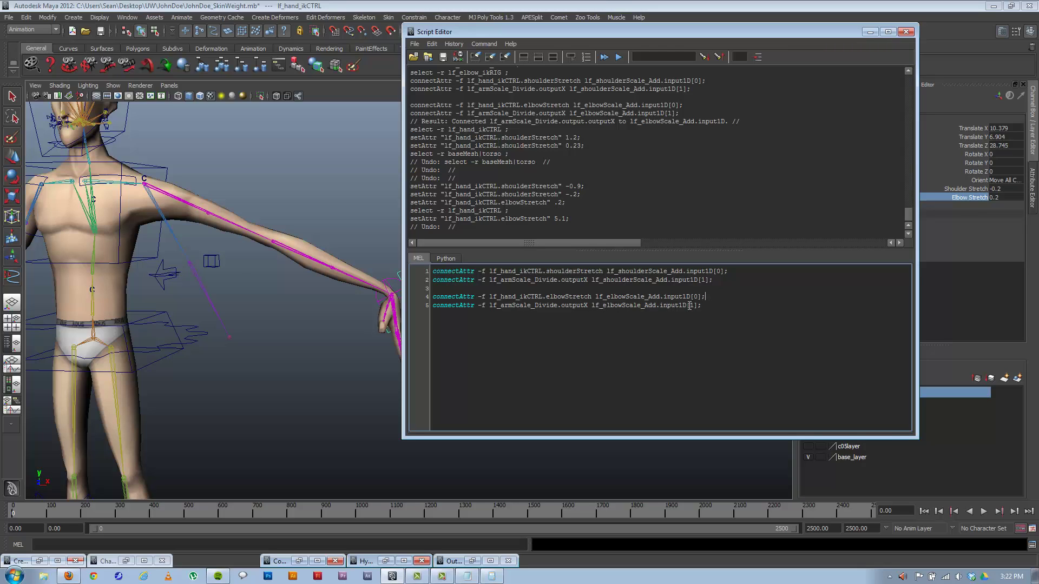
drag(726, 287, 335, 258)
key(BackSpace)
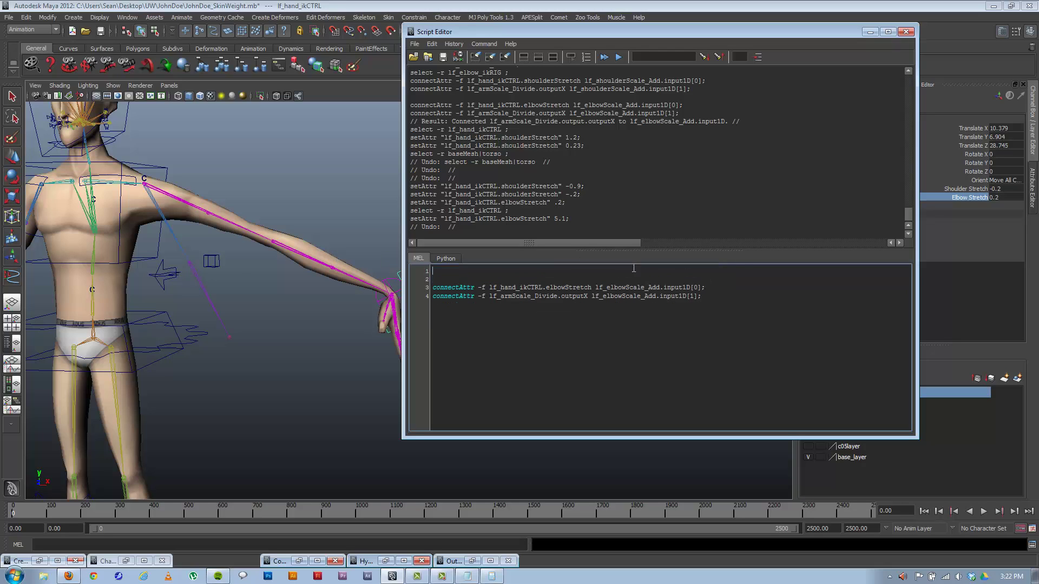
click(434, 287)
key(BackSpace)
key(BackSpace)
key(ctrl+a)
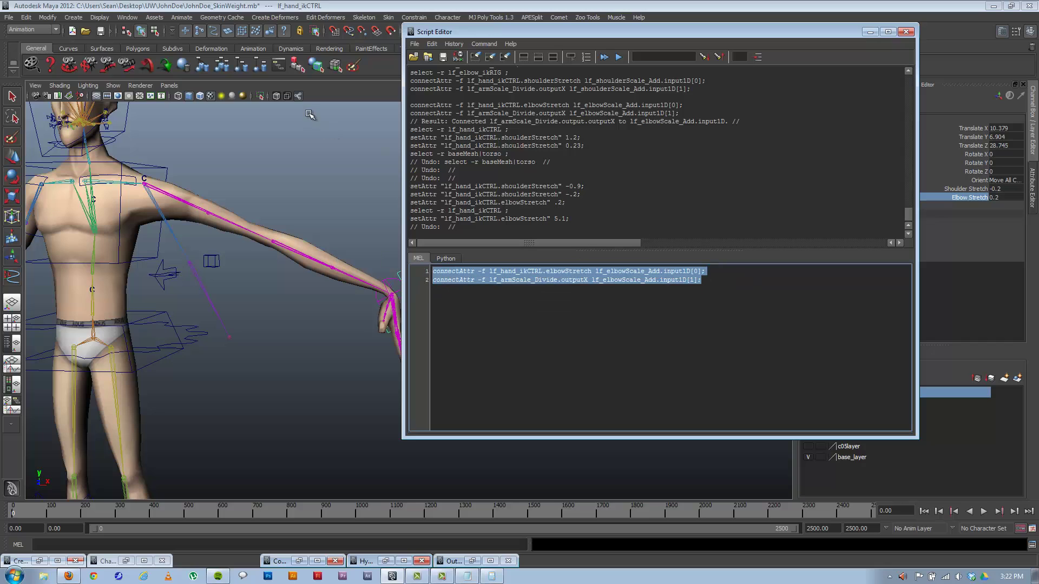
key(ctrl+Return)
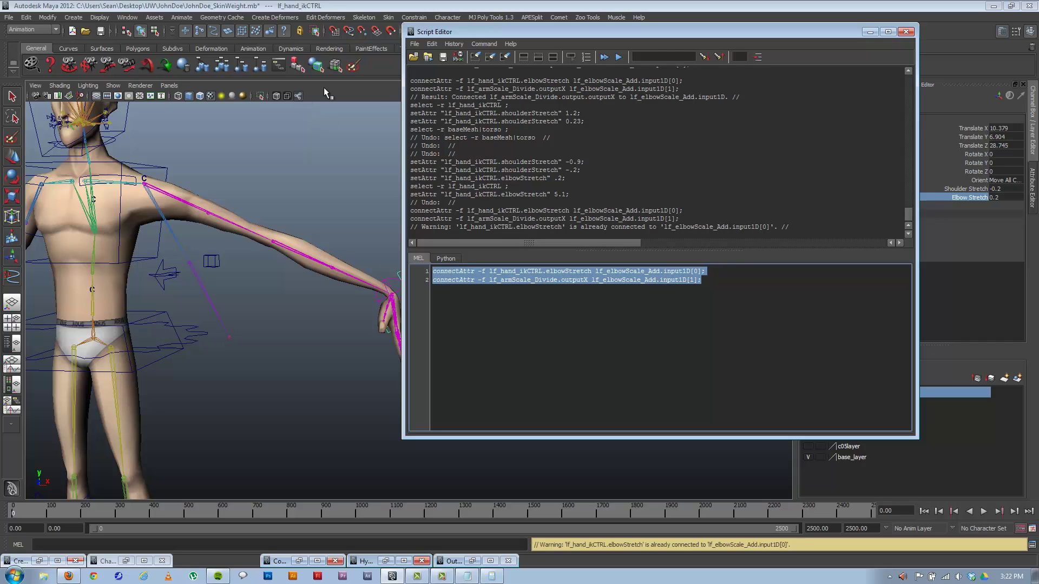
click(869, 32)
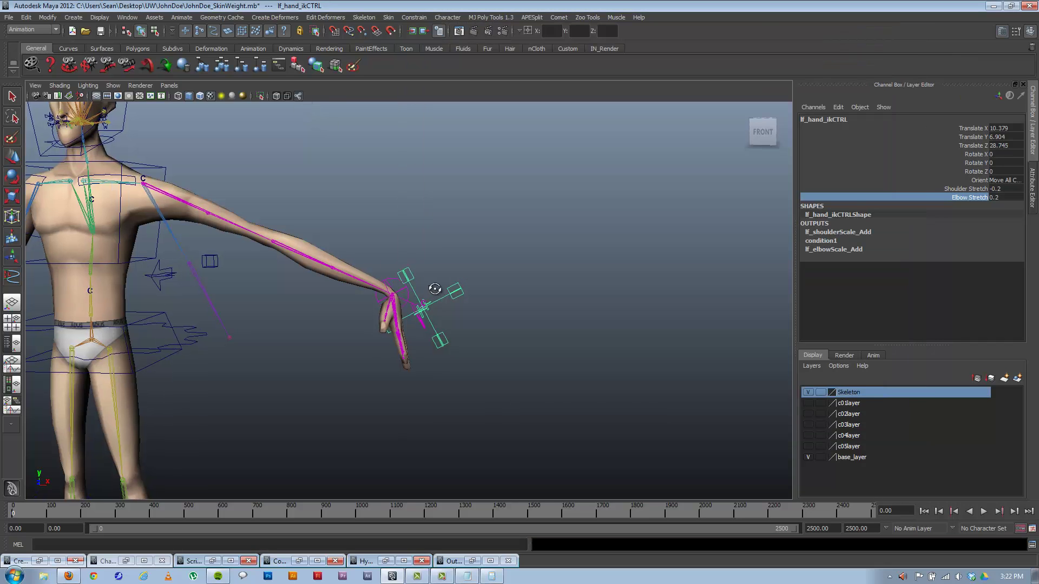
scroll(566, 360, up, 5)
scroll(566, 360, up, 1)
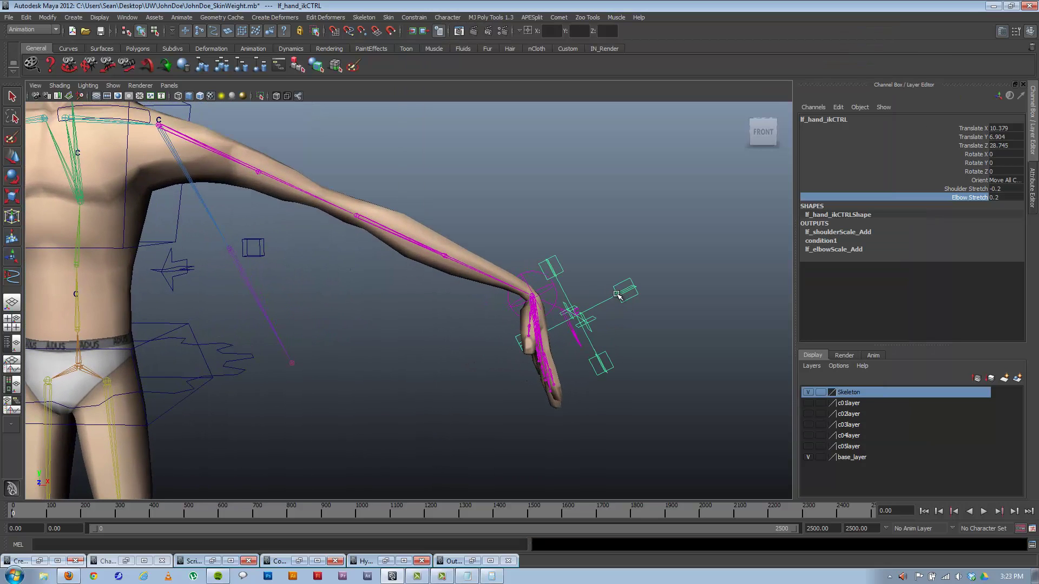
Commit Shoulder Stretch 0 and drag Elbow Stretch to 14.4.
key(w)
key(Return)
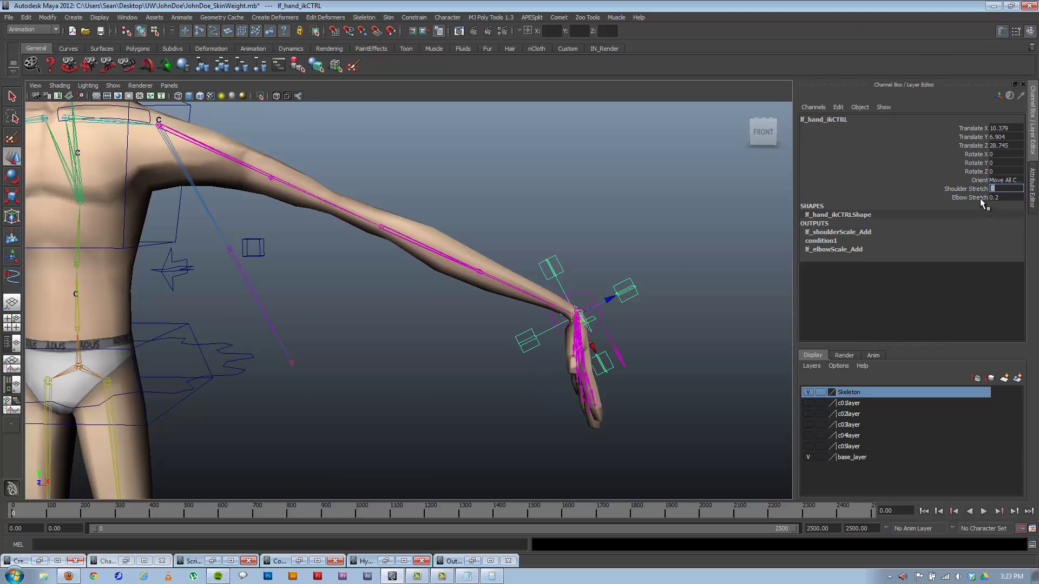
double_click(1004, 197)
click(976, 197)
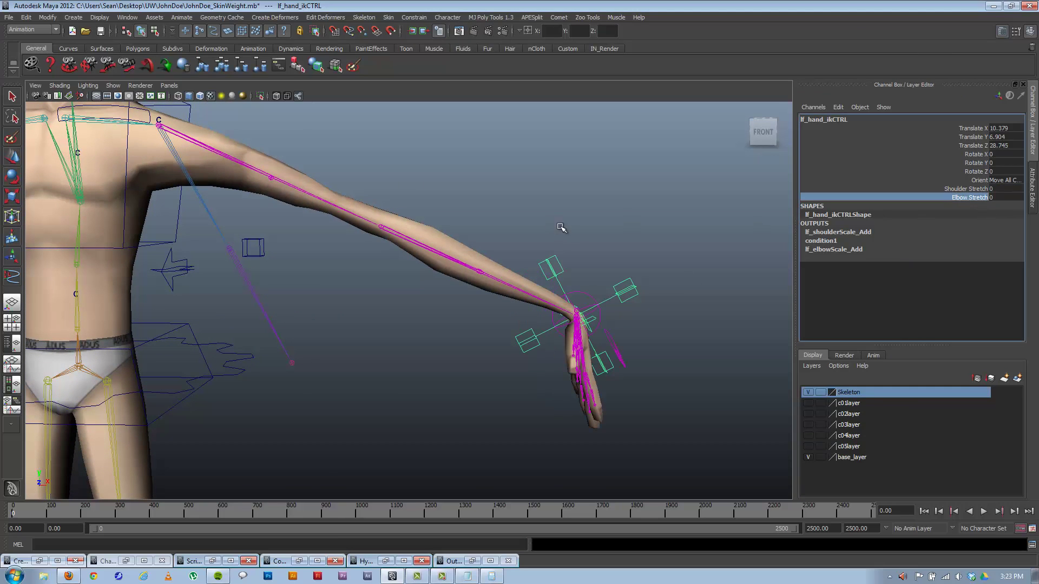
middle_drag(561, 227, 511, 233)
key(ctrl+z)
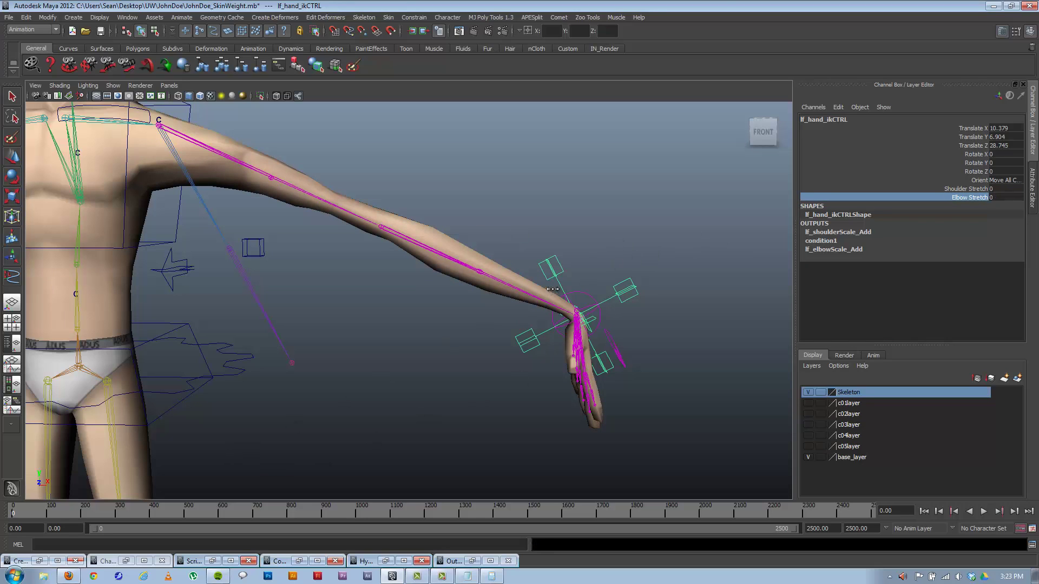
middle_drag(552, 290, 629, 286)
Select the elbow joint lf_elbow_ikRIG, showing Scale X 1.748.
double_click(463, 561)
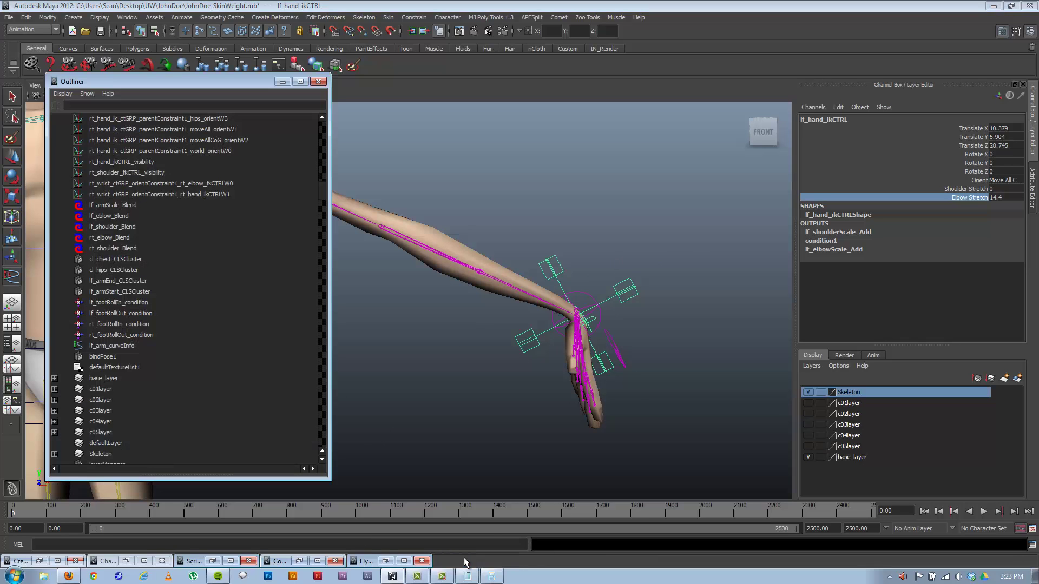
click(282, 82)
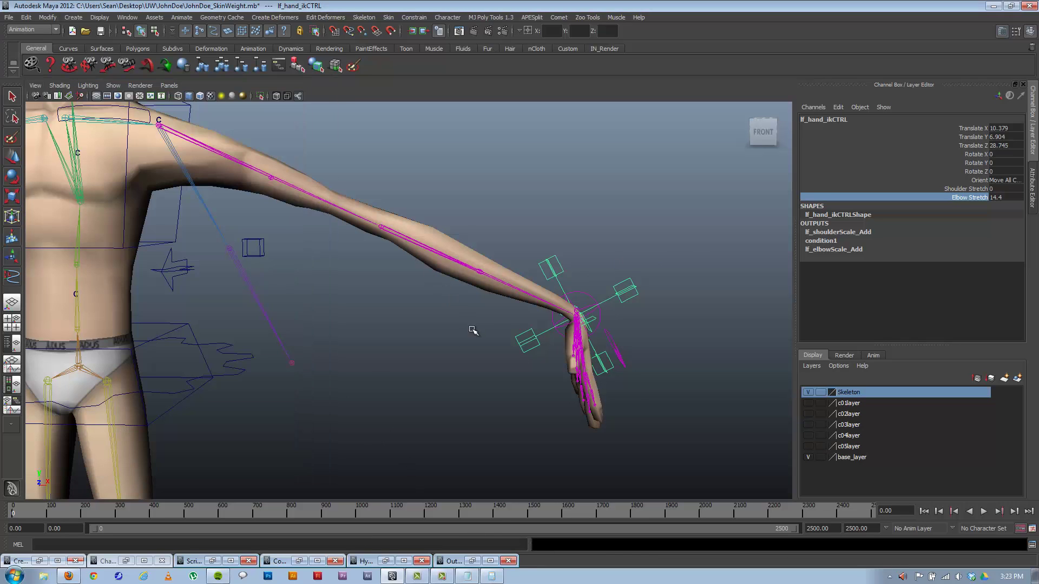
click(509, 287)
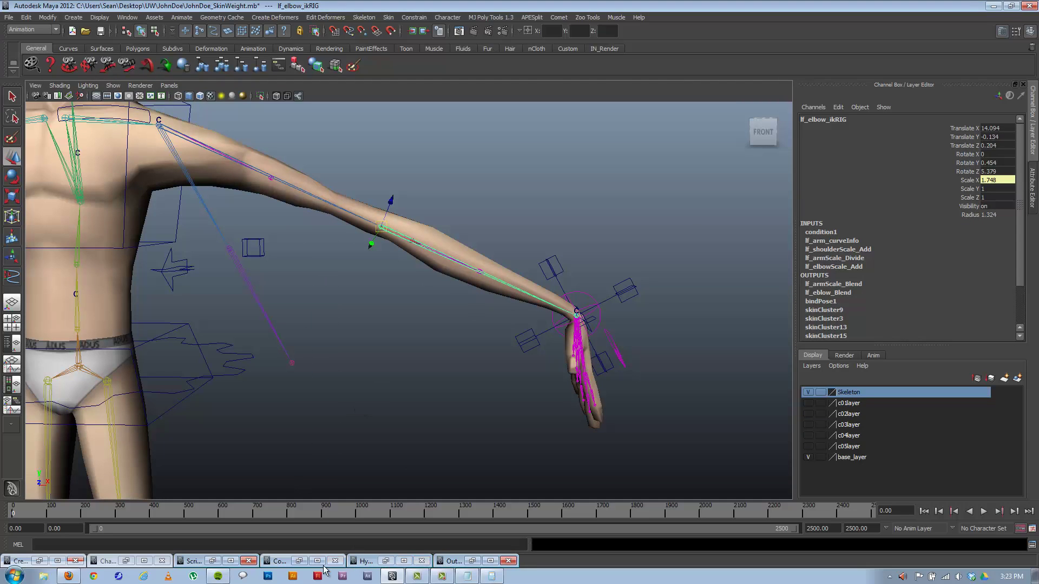
Restore the Connection Editor, Outliner and Hypergraph showing the stretch nodes.
click(299, 561)
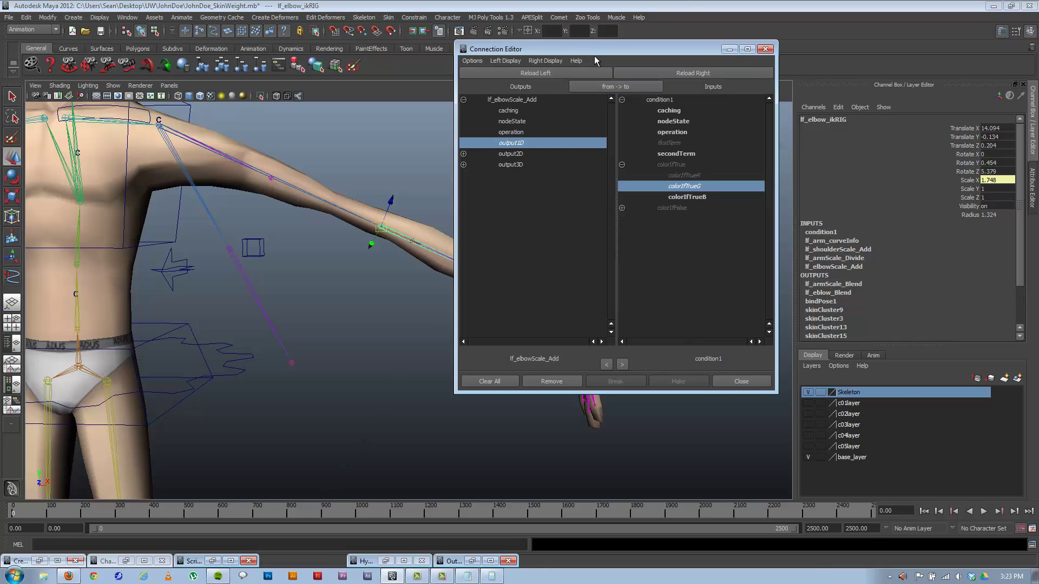
drag(593, 55, 716, 68)
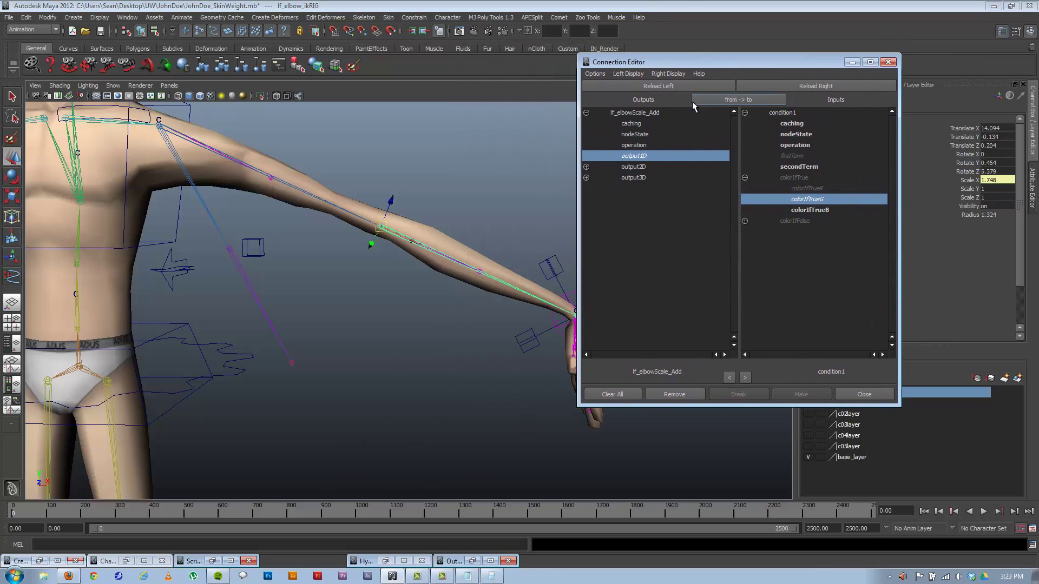
click(451, 561)
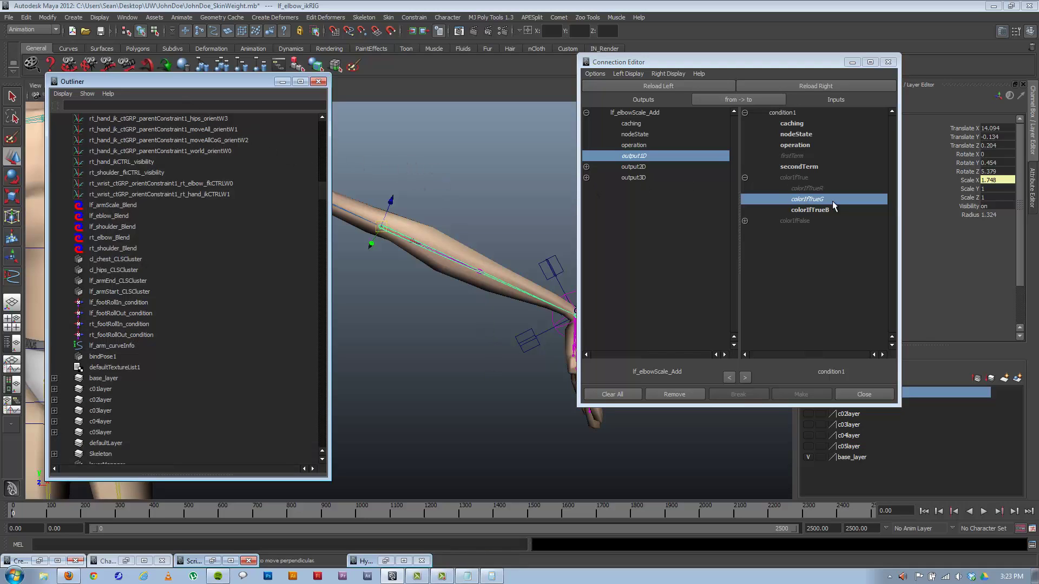
click(385, 561)
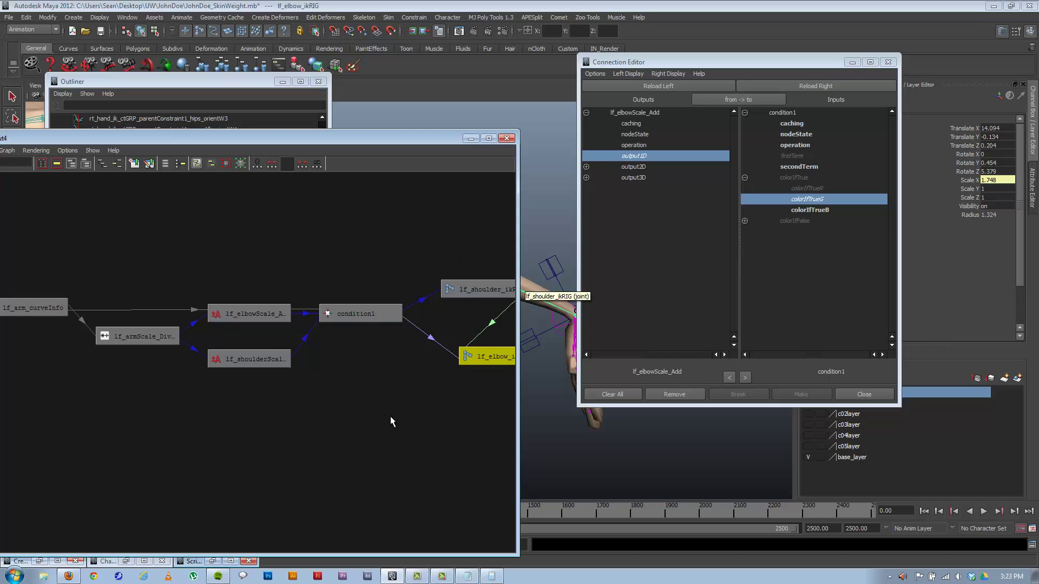
scroll(373, 408, down, 2)
Select condition1 and rename it lf_armScale_Condition.
click(328, 327)
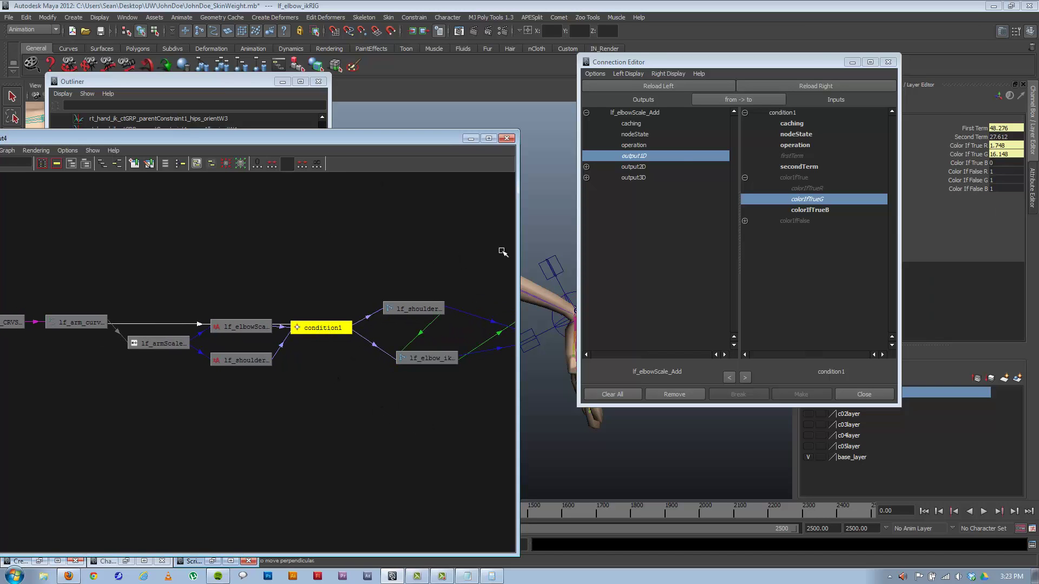
drag(778, 61, 715, 260)
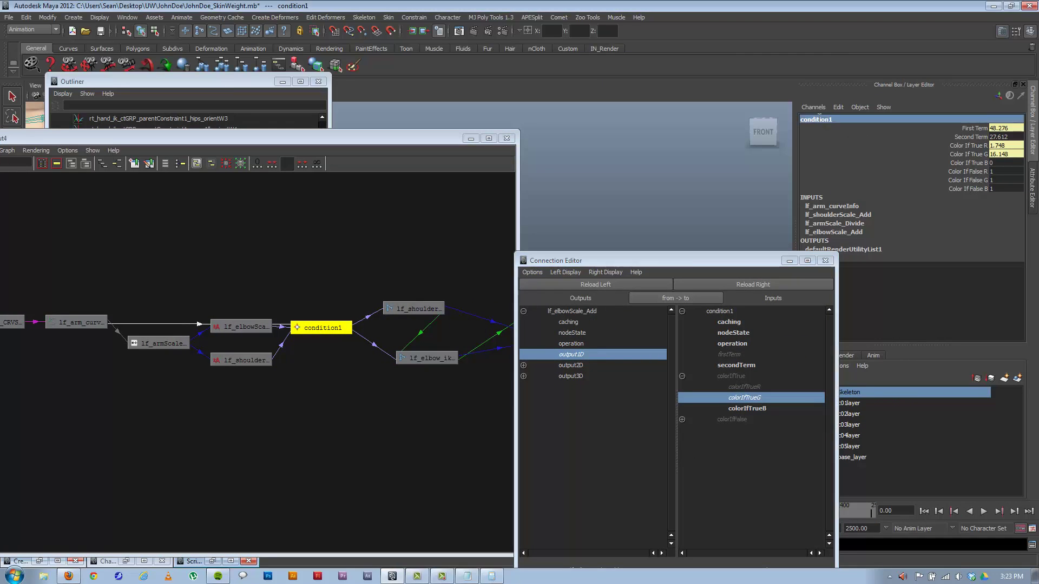
click(844, 118)
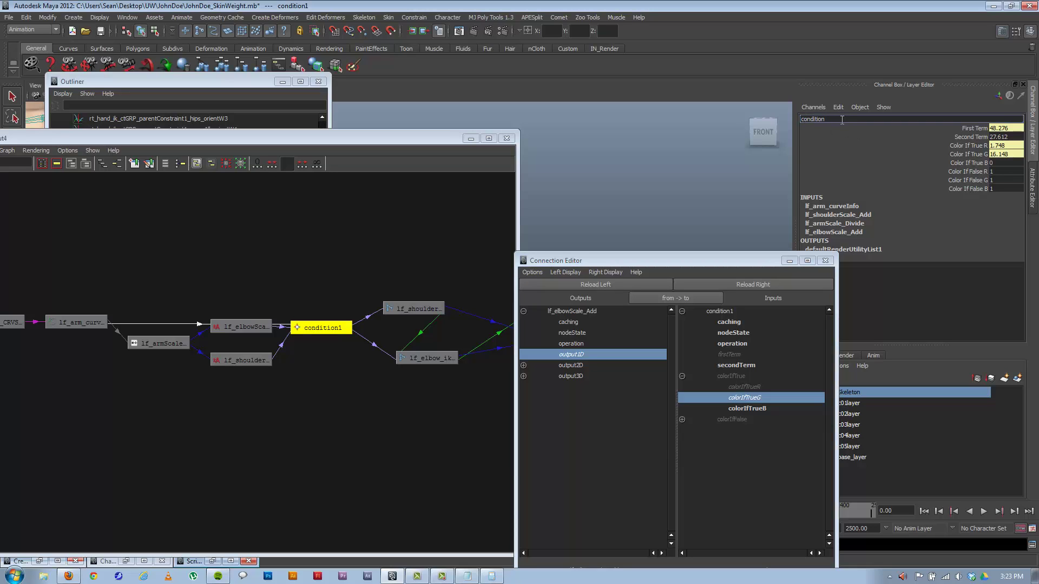
text(lf_arm_C)
key(Return)
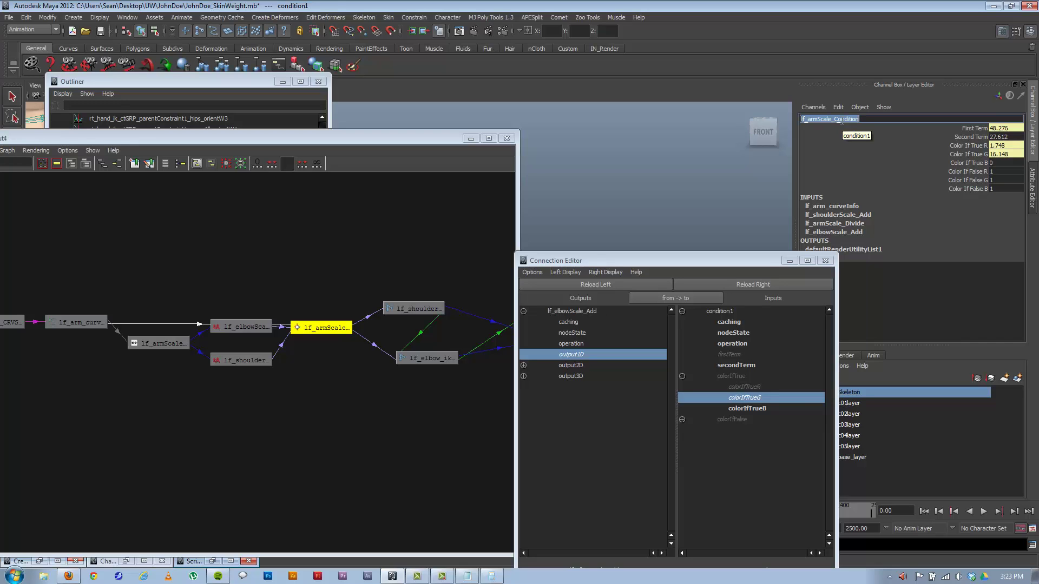
drag(656, 260, 766, 182)
Load lf_armScale_Condition on the left and lf_elbow_ikRIG on the right of the Connection Editor.
drag(807, 143, 790, 100)
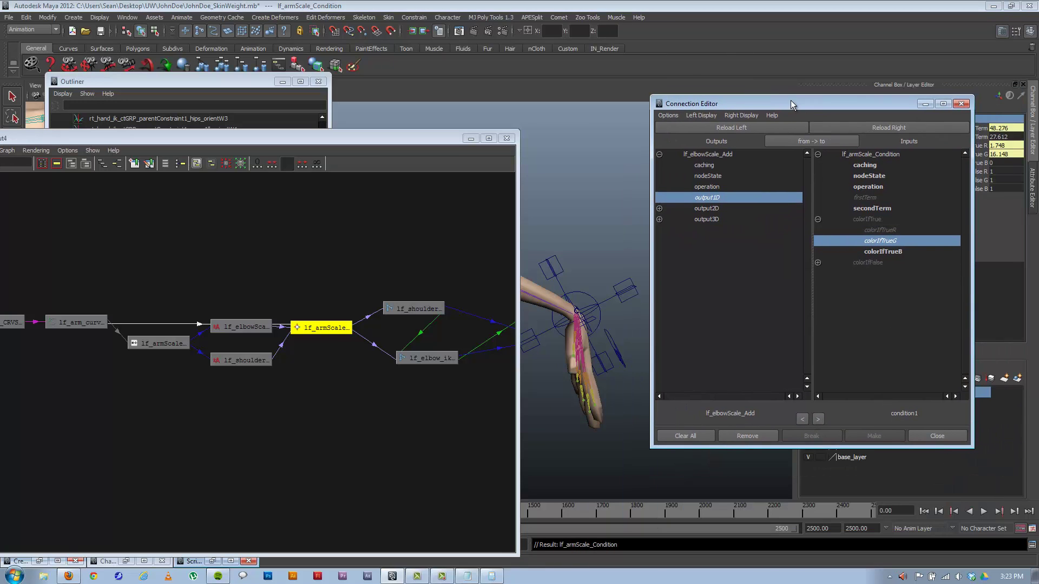
click(732, 127)
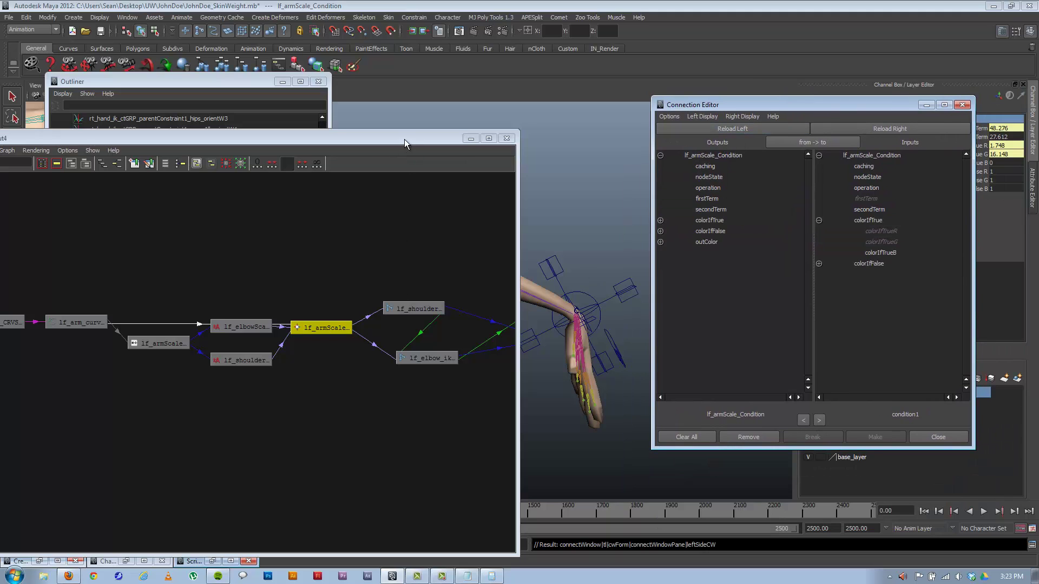
drag(404, 142, 297, 115)
click(324, 331)
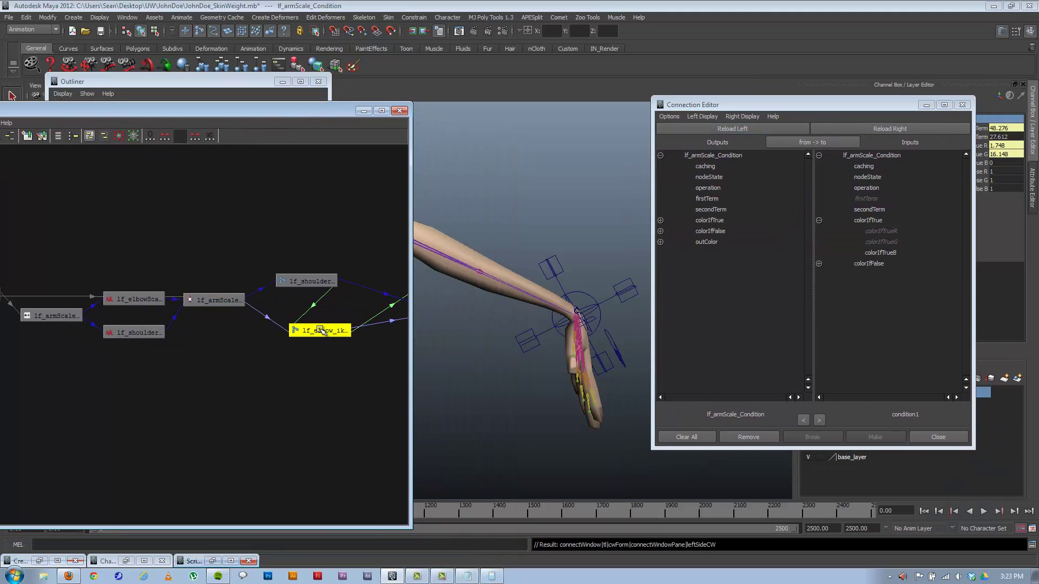
click(945, 128)
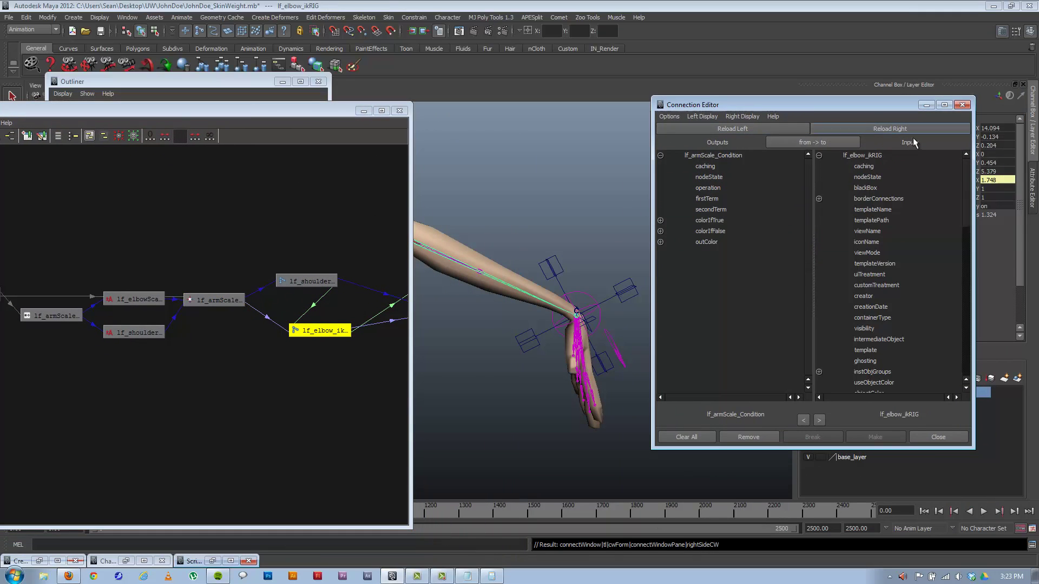
Connect outColor.outColorG to the joint's scale.scaleX.
click(660, 242)
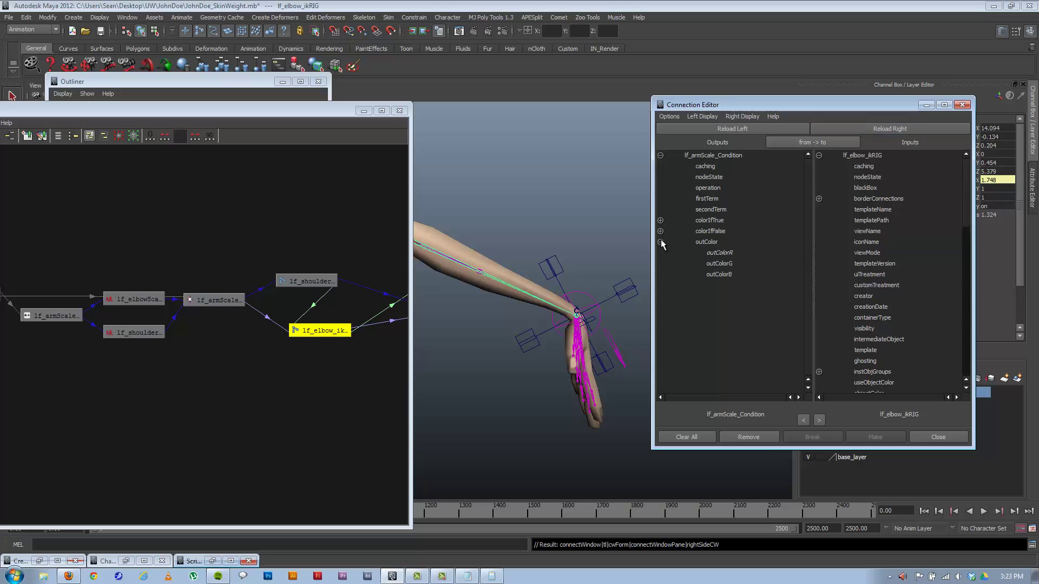
click(722, 264)
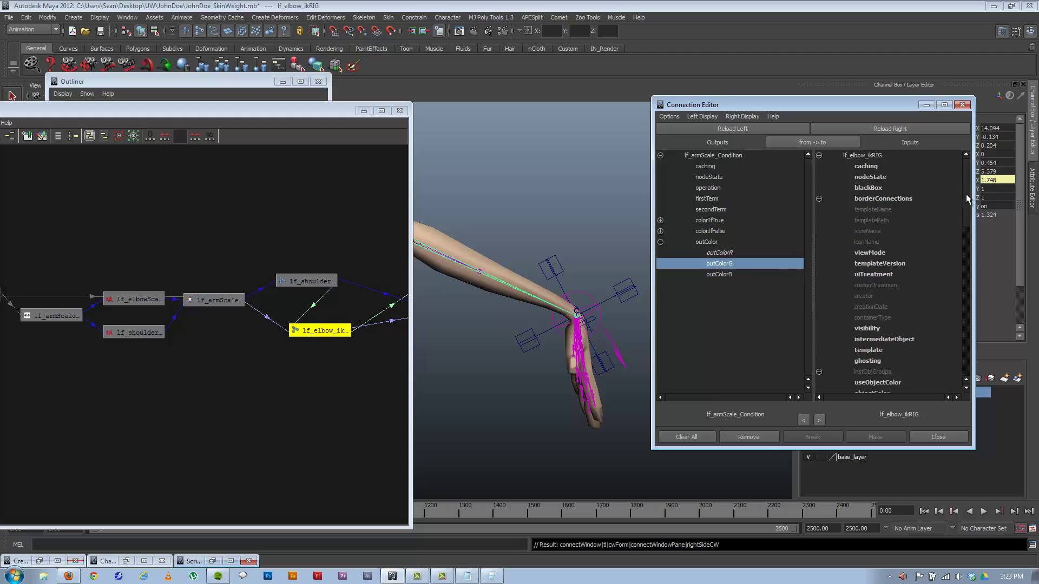
drag(965, 193, 960, 272)
click(818, 274)
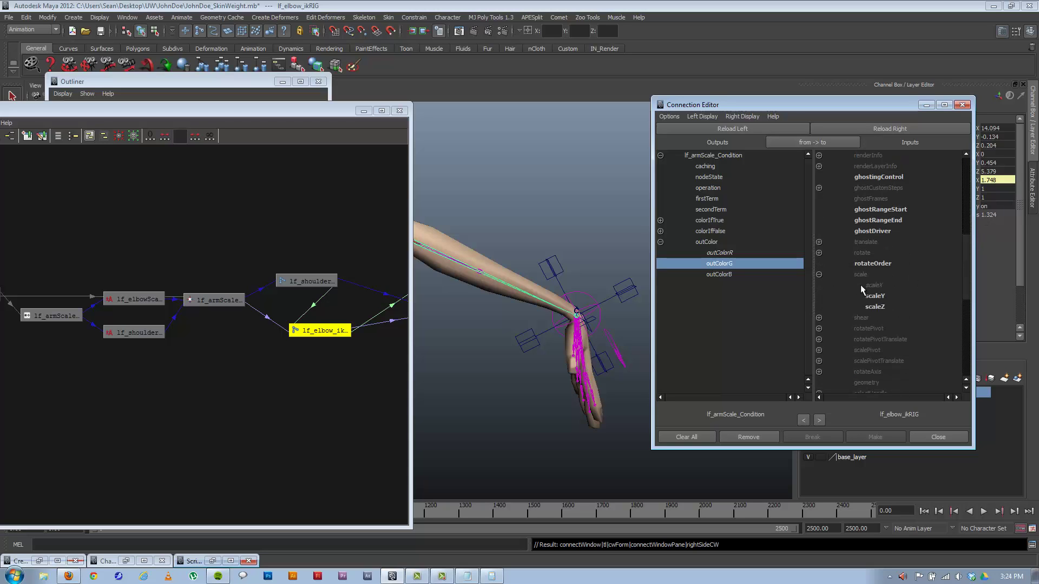
click(872, 285)
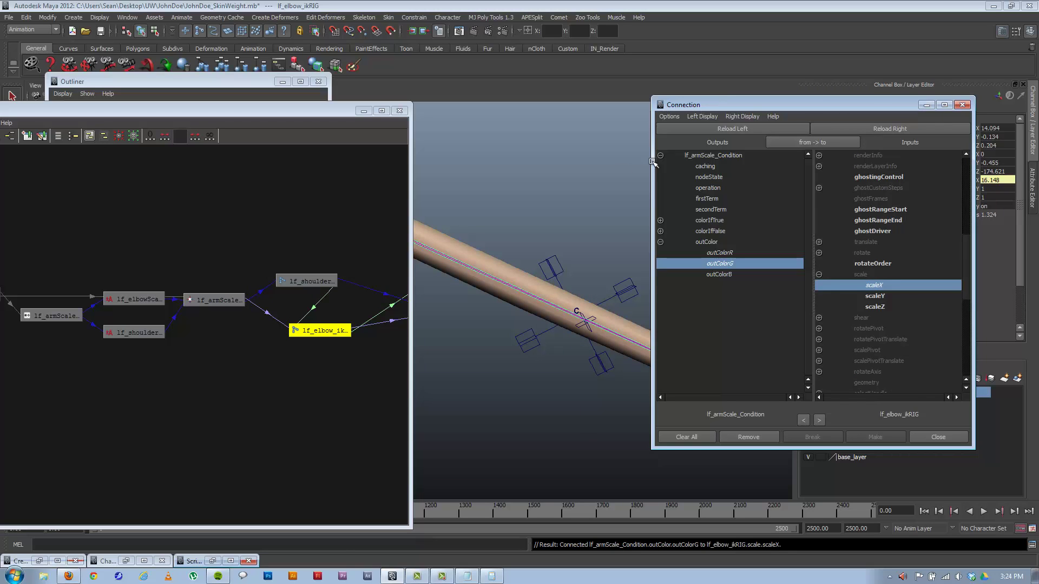
click(926, 104)
scroll(730, 292, down, 5)
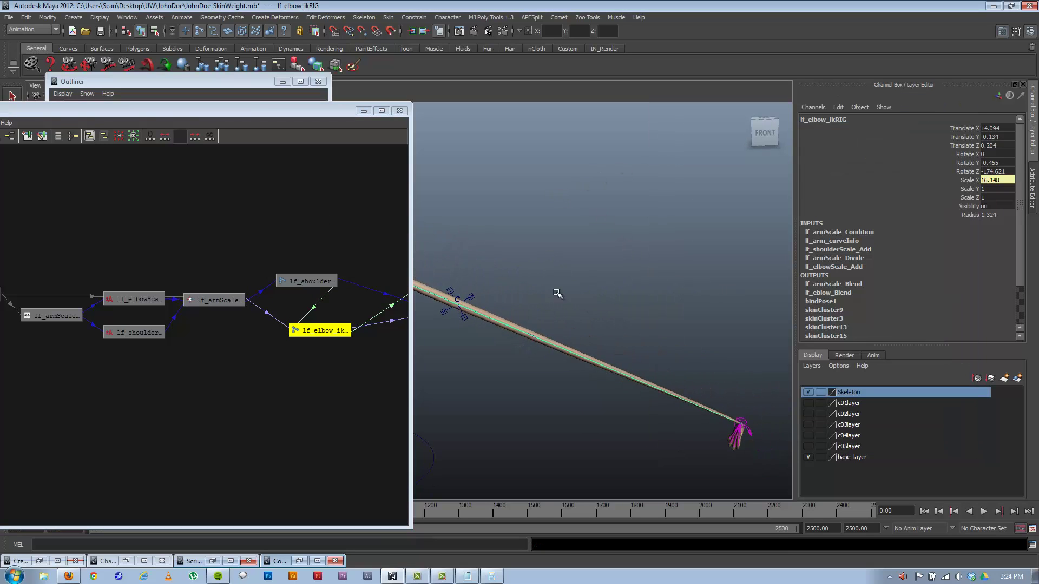
Select lf_hand_ikCTRL, test Elbow Stretch, and commit Elbow Stretch back to 0.
click(470, 295)
click(973, 198)
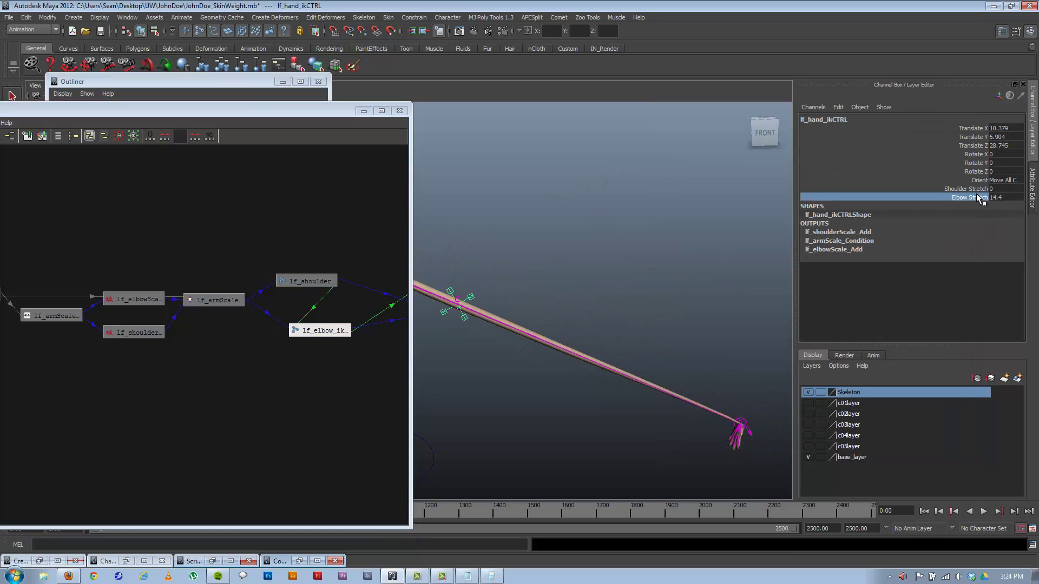
middle_drag(697, 244, 636, 232)
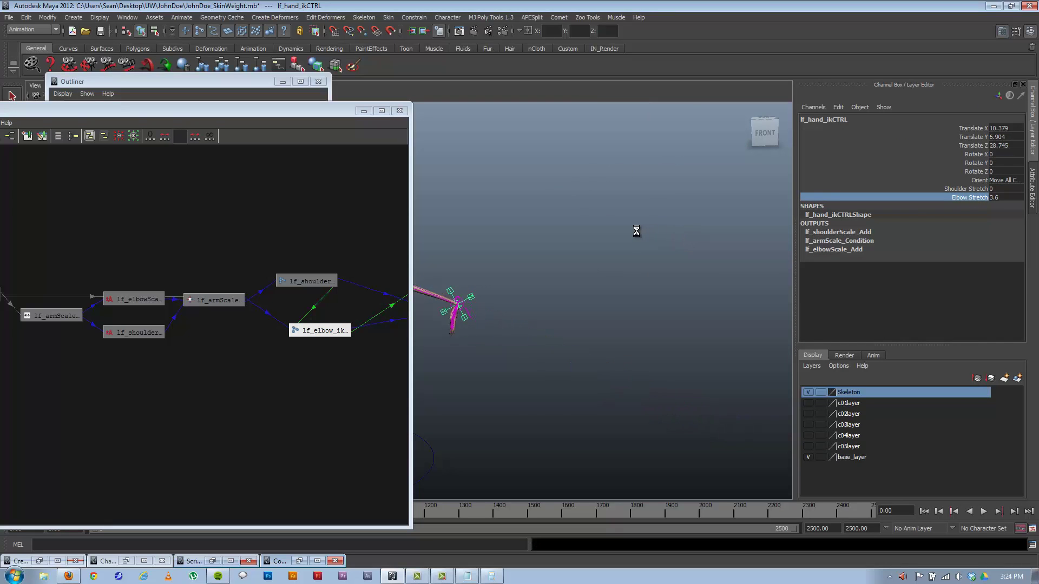
click(363, 110)
alt+middle_drag(498, 290, 529, 292)
alt+right_drag(529, 292, 563, 332)
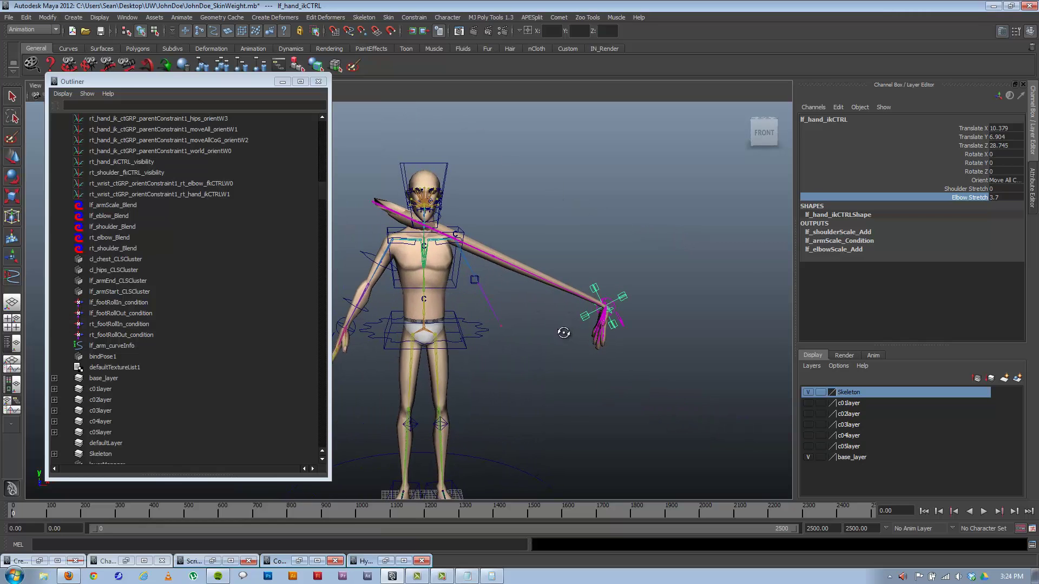
click(998, 198)
click(999, 199)
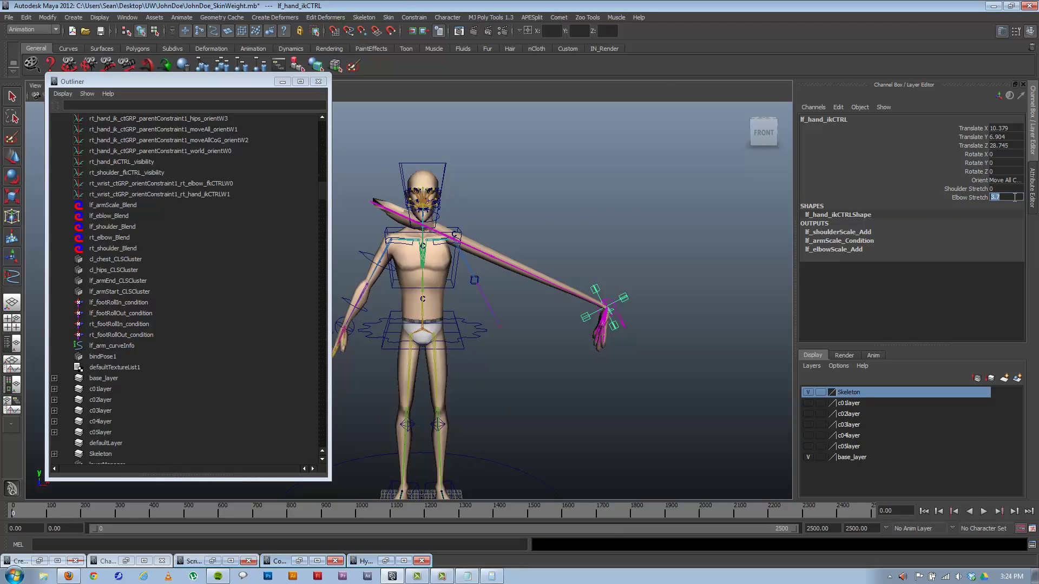
key(Return)
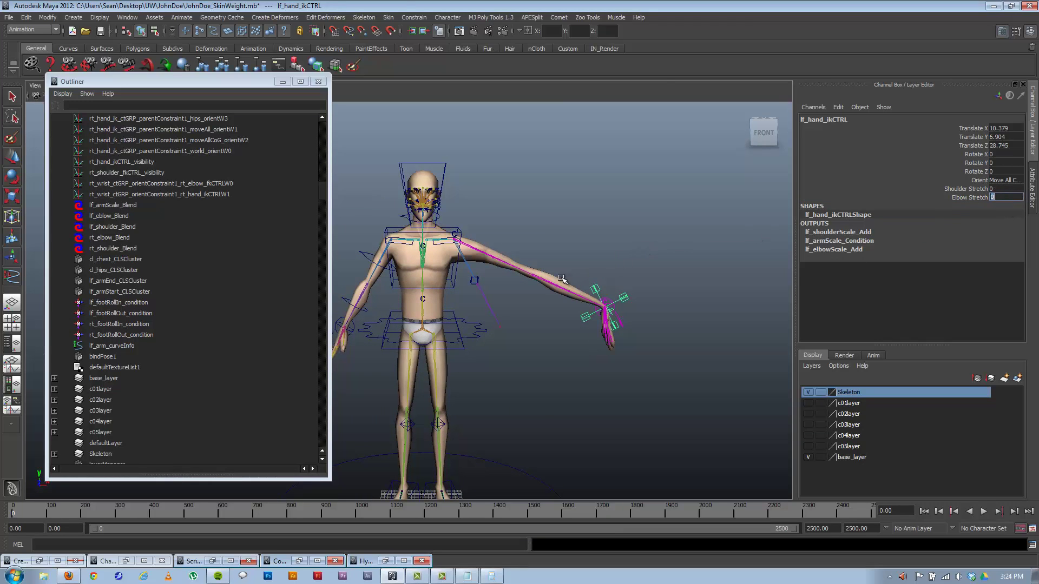
alt+right_drag(582, 276, 606, 303)
Set Shoulder Stretch to -0.3 and Elbow Stretch to 0.3, checking the arm from both sides.
click(1022, 189)
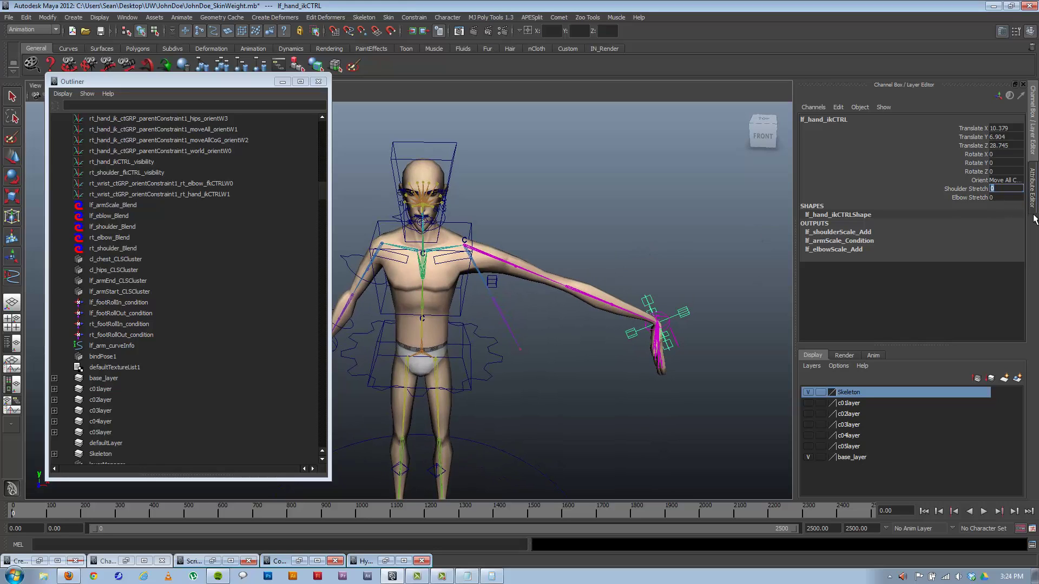
text(-0.3)
key(Return)
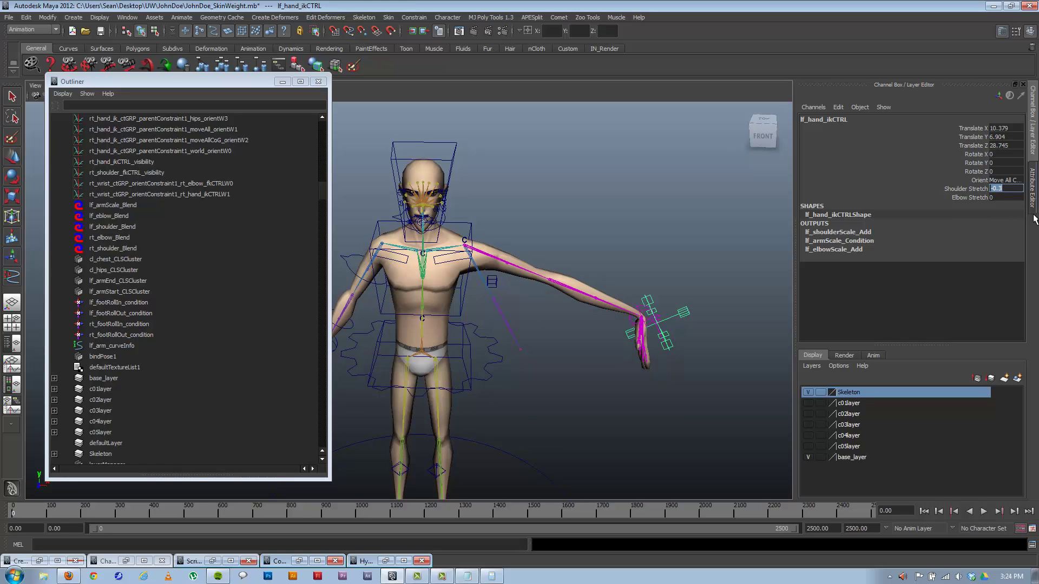
click(1011, 195)
text(.3)
key(Return)
alt+drag(560, 347, 547, 328)
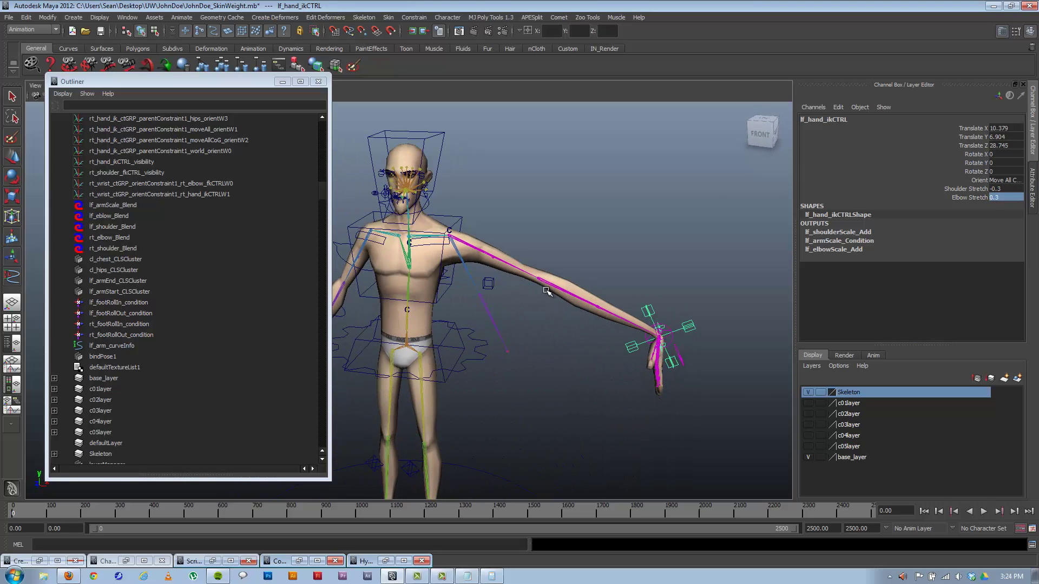
alt+drag(546, 291, 570, 284)
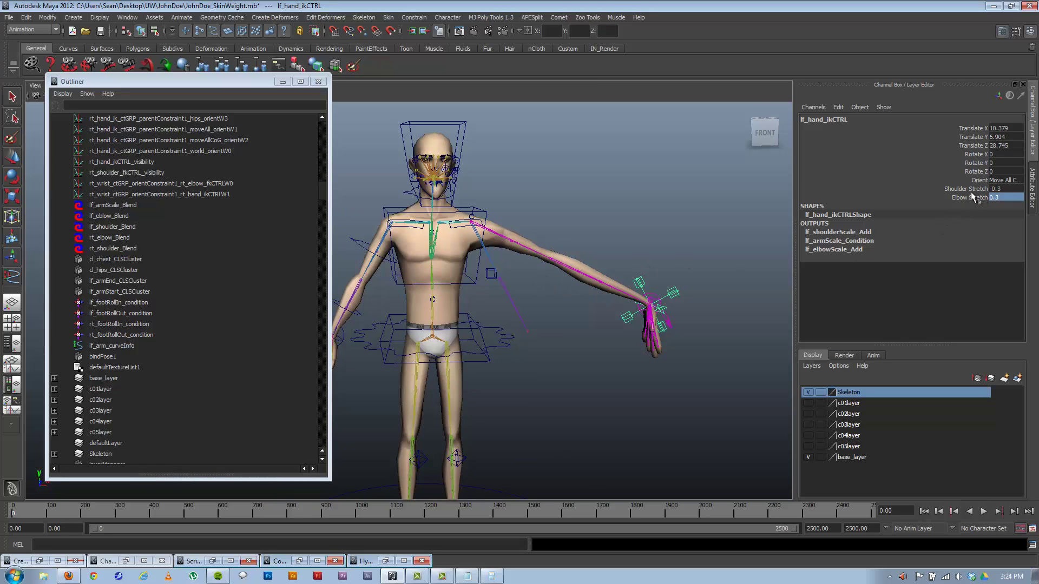
scroll(505, 377, up, 3)
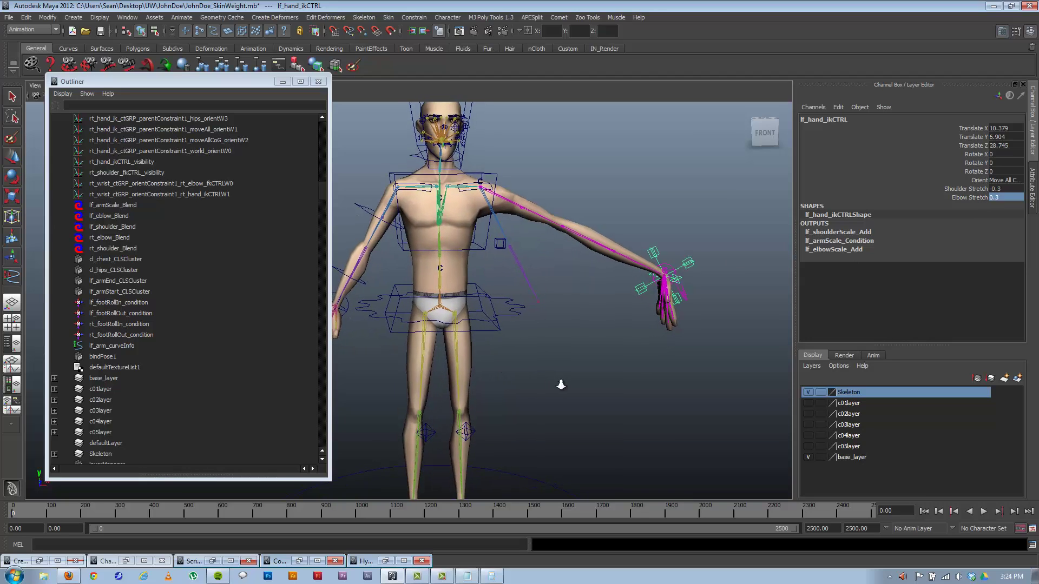
Key all hand control channels and play back the animation.
key(w)
key(s)
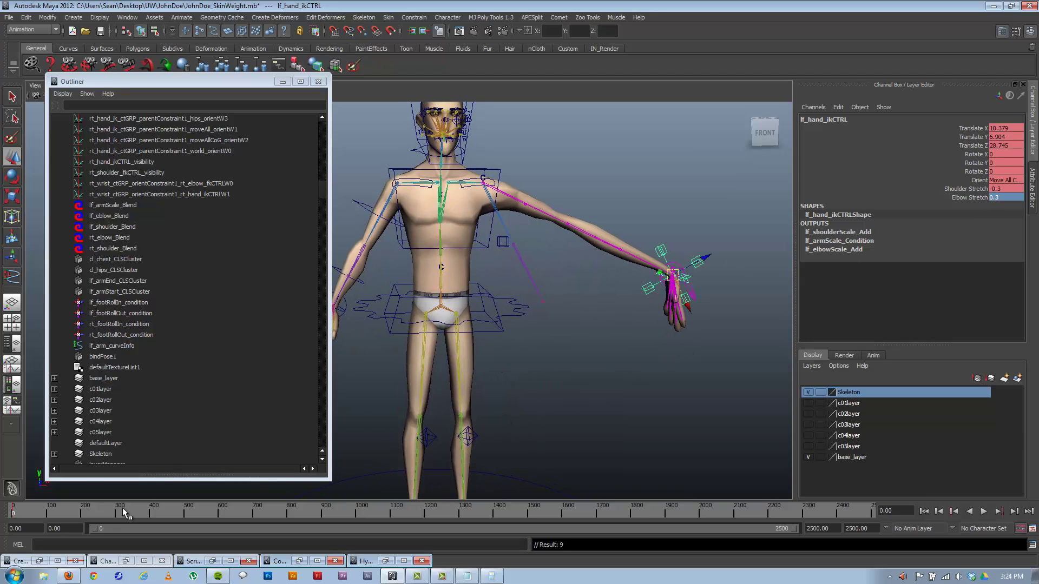
key(alt+v)
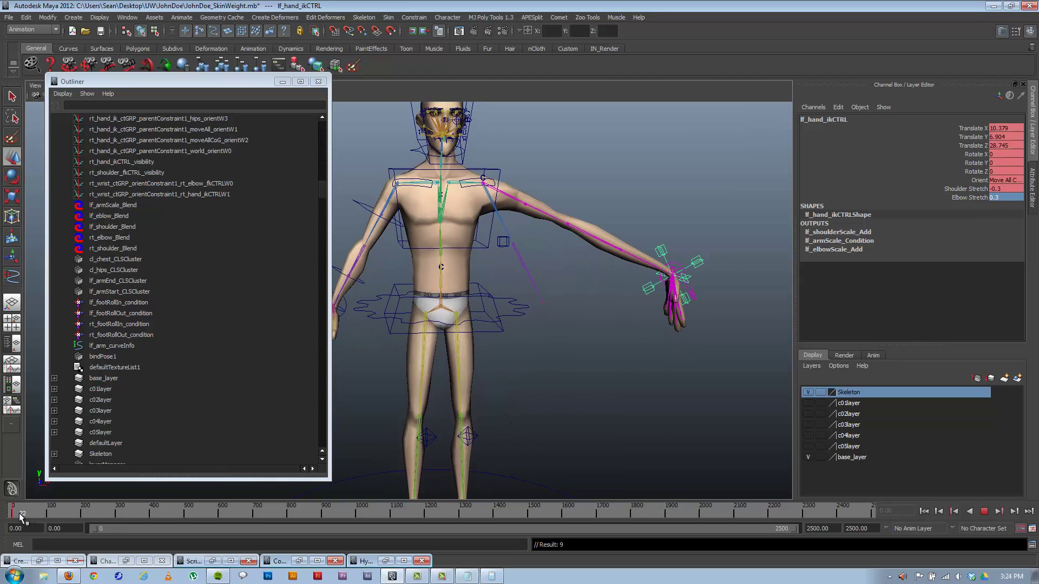
key(alt+v)
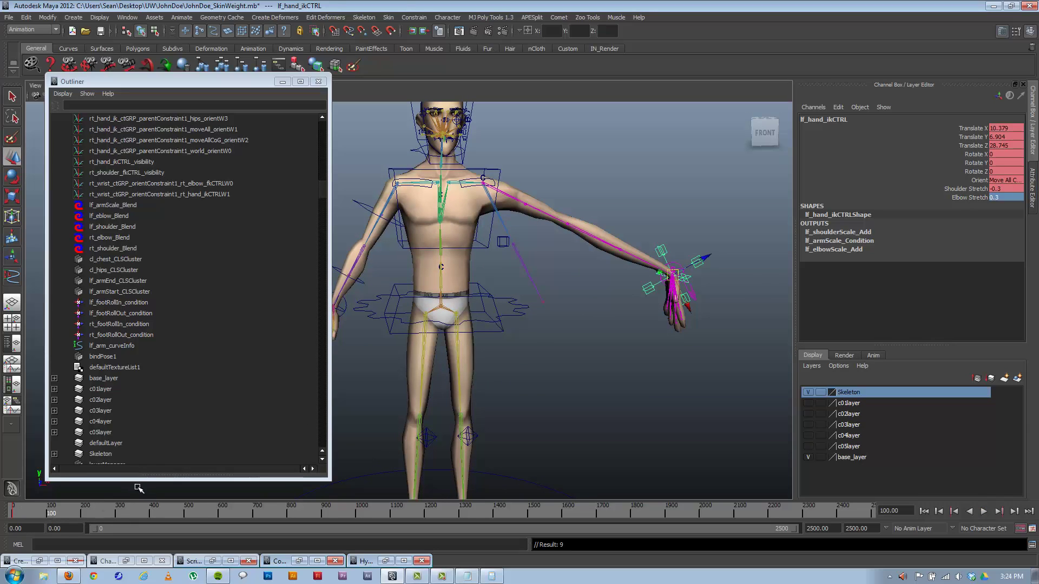
Set Shoulder Stretch to 0.3 and Elbow Stretch to -0.3, then replay from the start.
double_click(1013, 189)
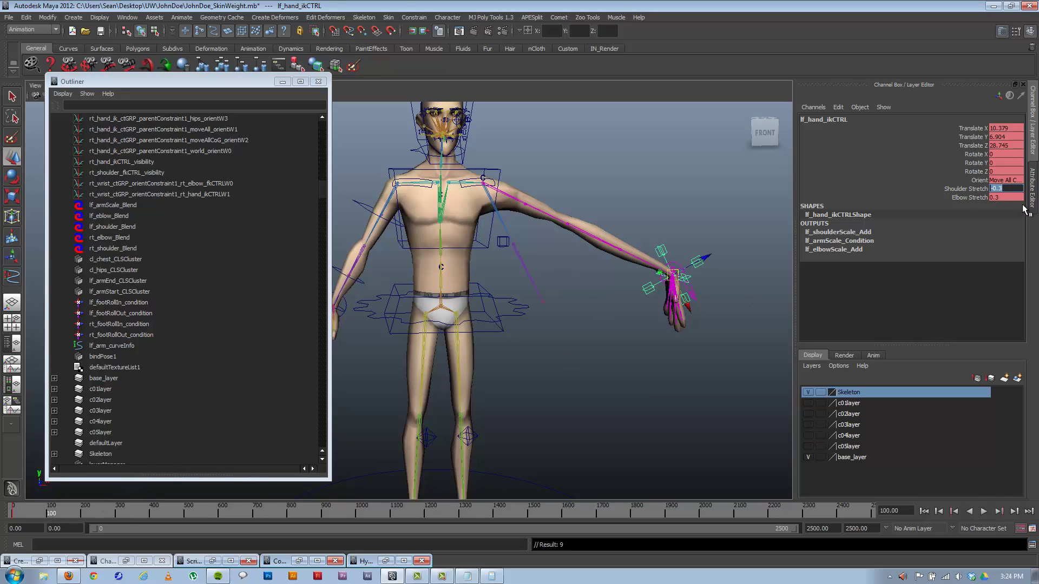
text(.3)
double_click(1013, 198)
text(-3)
key(Return)
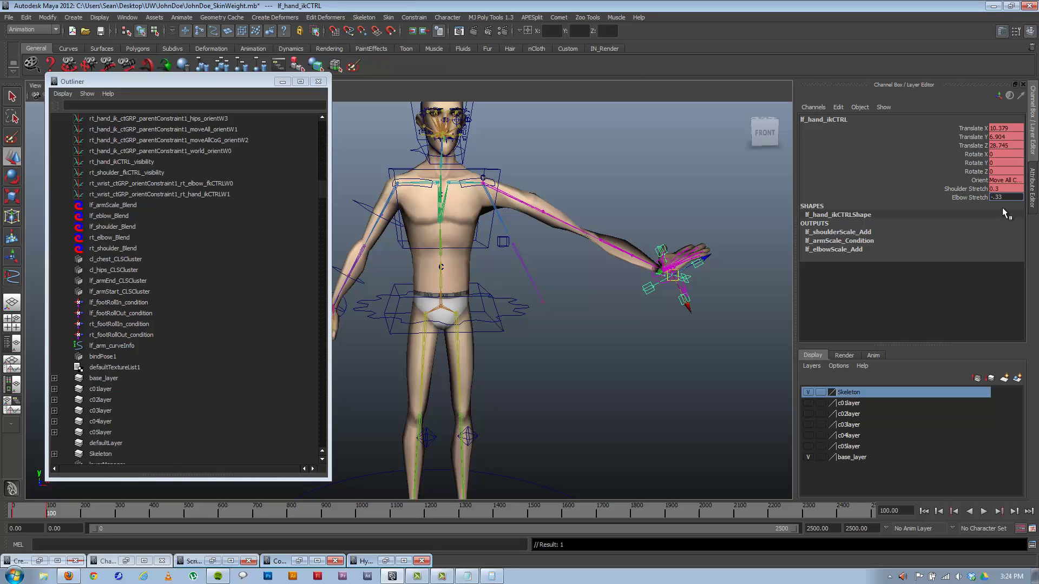
text(-.3)
key(Return)
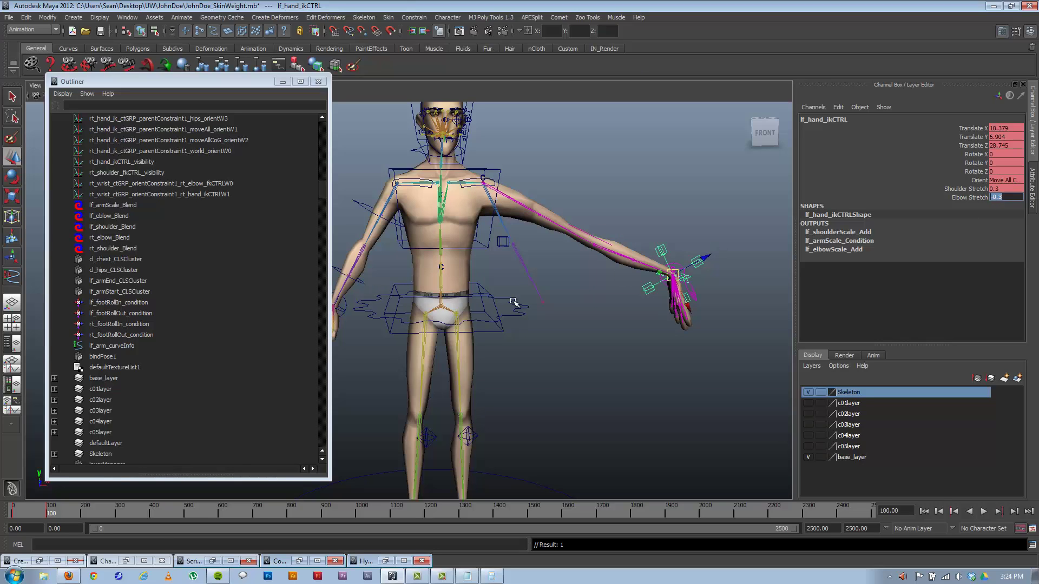
alt+drag(383, 167, 477, 296)
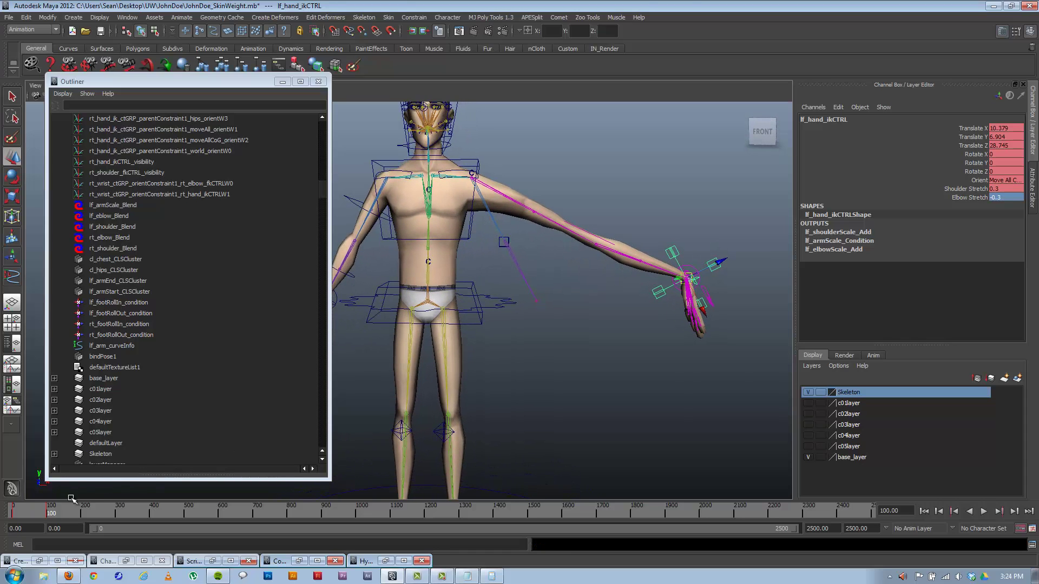
click(13, 511)
key(alt+v)
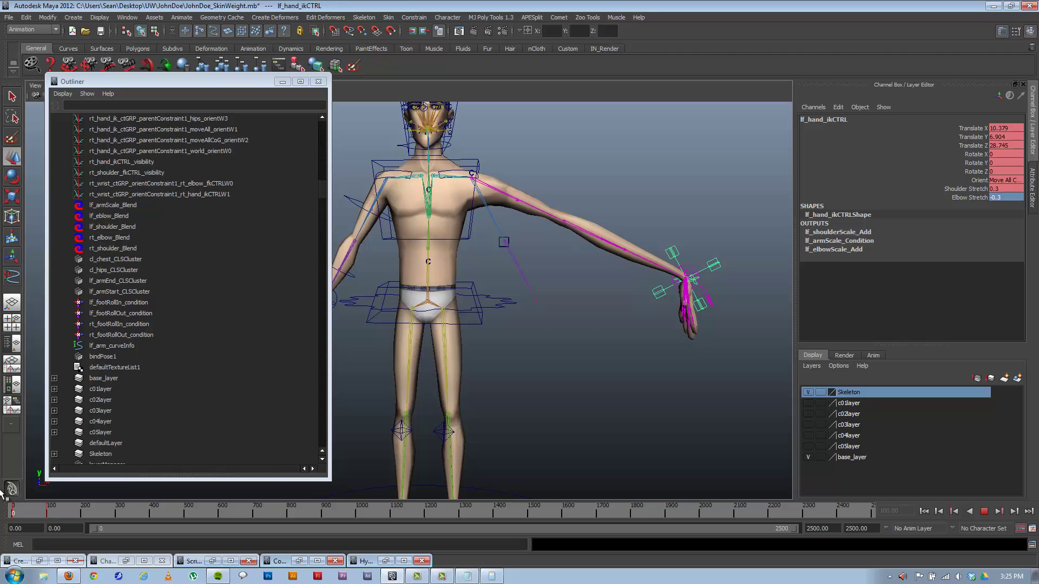
key(alt+v)
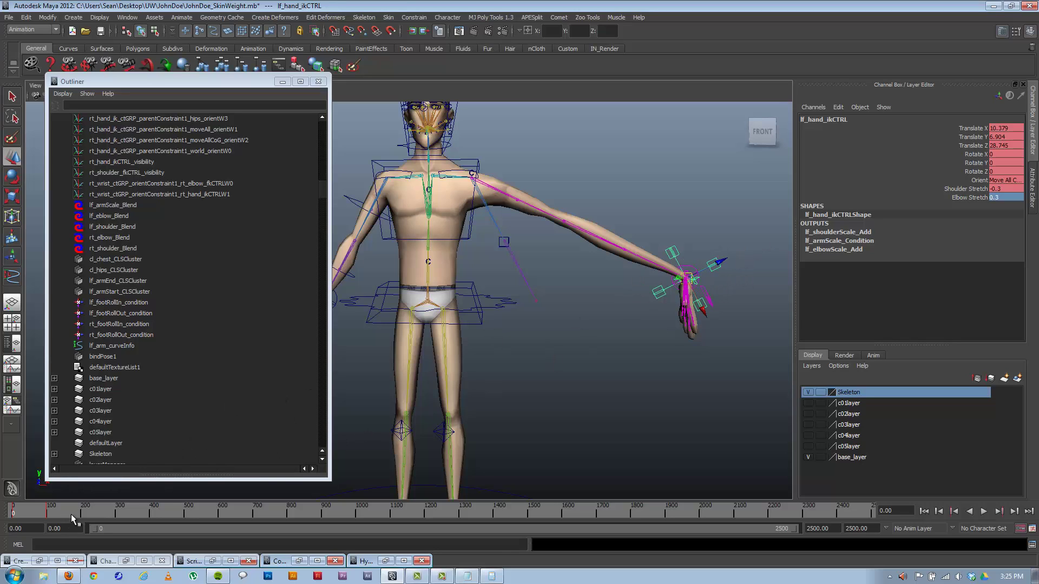
Delete the keys across frames 0 to about 177 and reselect lf_hand_ikCTRL.
shift+drag(73, 512, 13, 512)
right_click(55, 514)
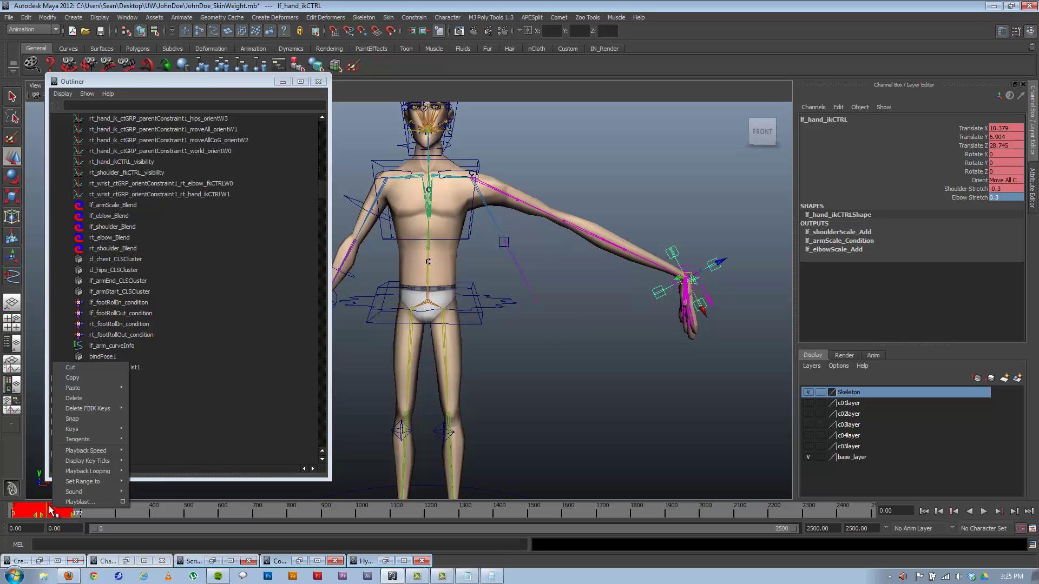
click(74, 398)
click(714, 270)
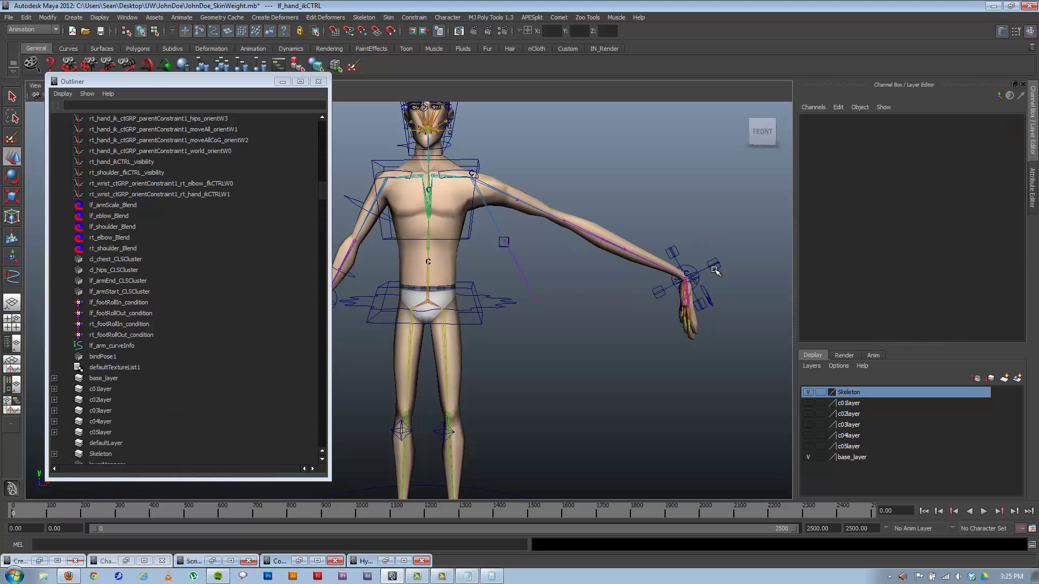
click(715, 270)
Set the hand control's Elbow Stretch to 0 in the Channel Box.
click(318, 82)
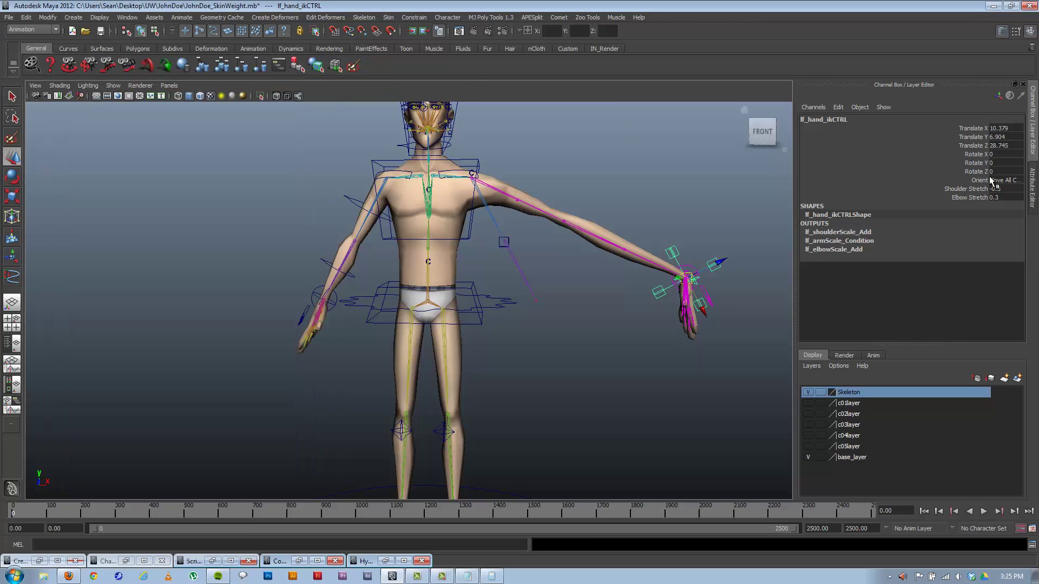
click(1006, 198)
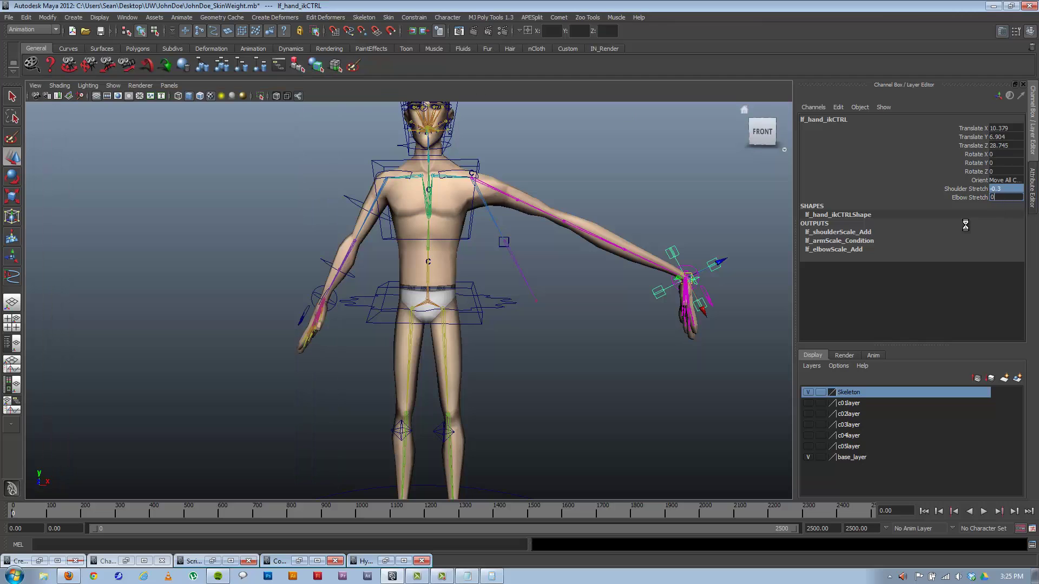
text(0)
key(Return)
click(691, 243)
click(698, 261)
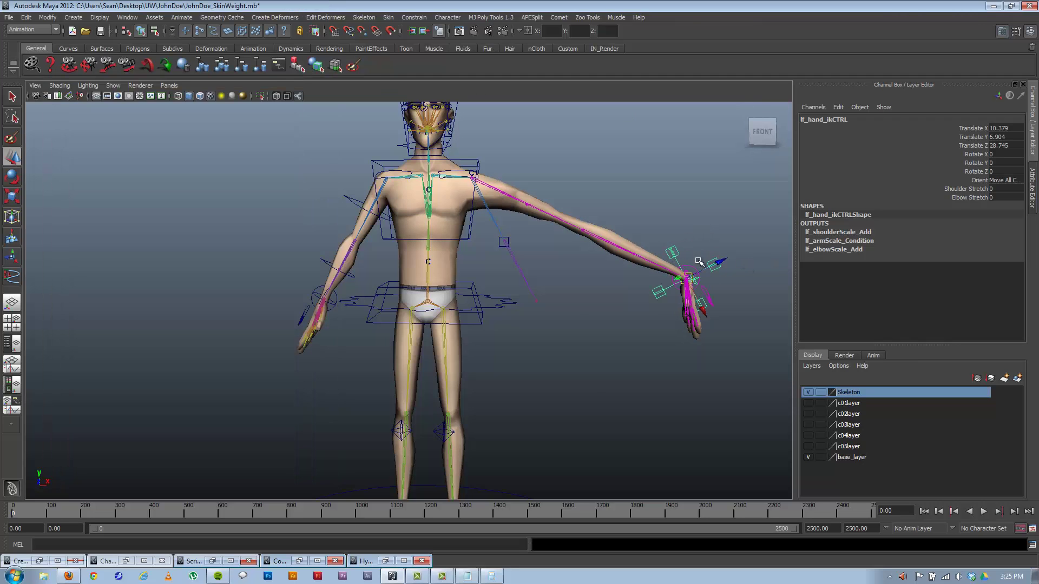
Zero lf_hand_ikCTRL's Translate X, Y and Z so the left arm hangs at rest.
alt+drag(698, 261, 874, 197)
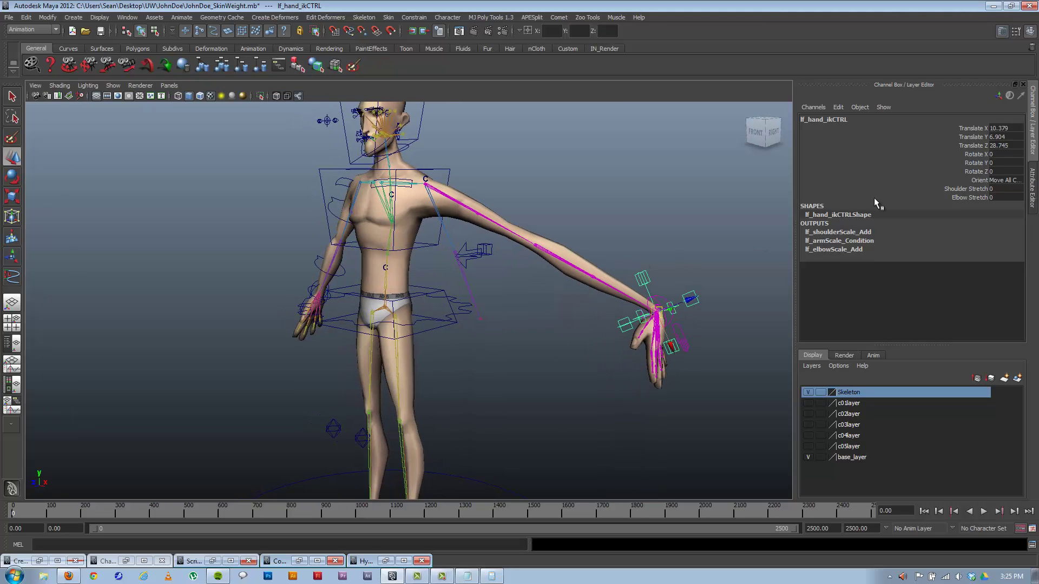
drag(1008, 136, 1005, 128)
click(1006, 146)
text(0)
key(Return)
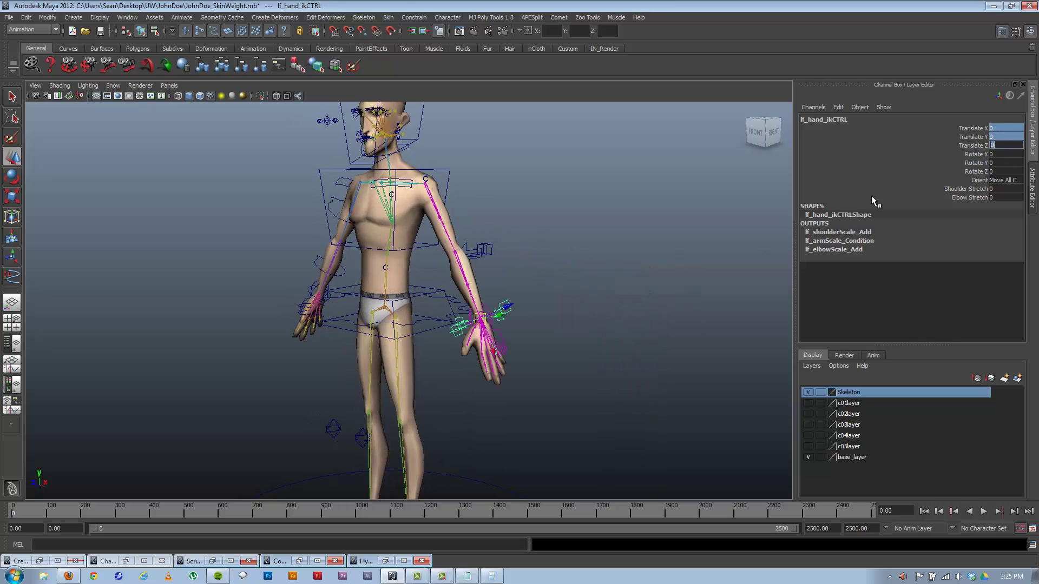
alt+drag(431, 359, 450, 119)
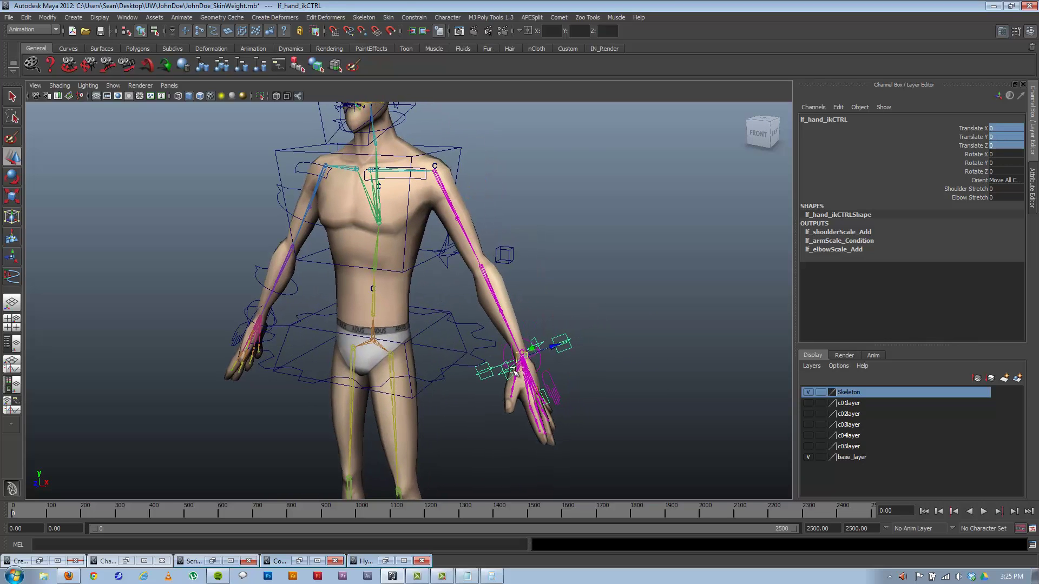
click(147, 544)
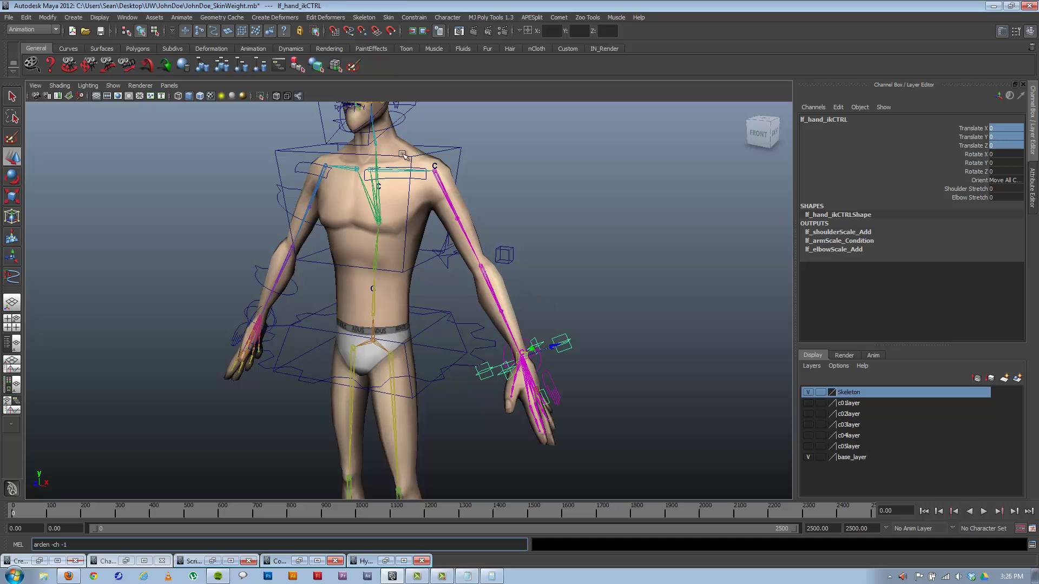
Move the hand control to bend and stretch the arm, undoing each test move.
mouse_move(526, 362)
mouse_down()
mouse_move(474, 271)
mouse_move(514, 358)
mouse_move(522, 354)
mouse_up()
key(ctrl+z)
key(ctrl+z)
key(ctrl+z)
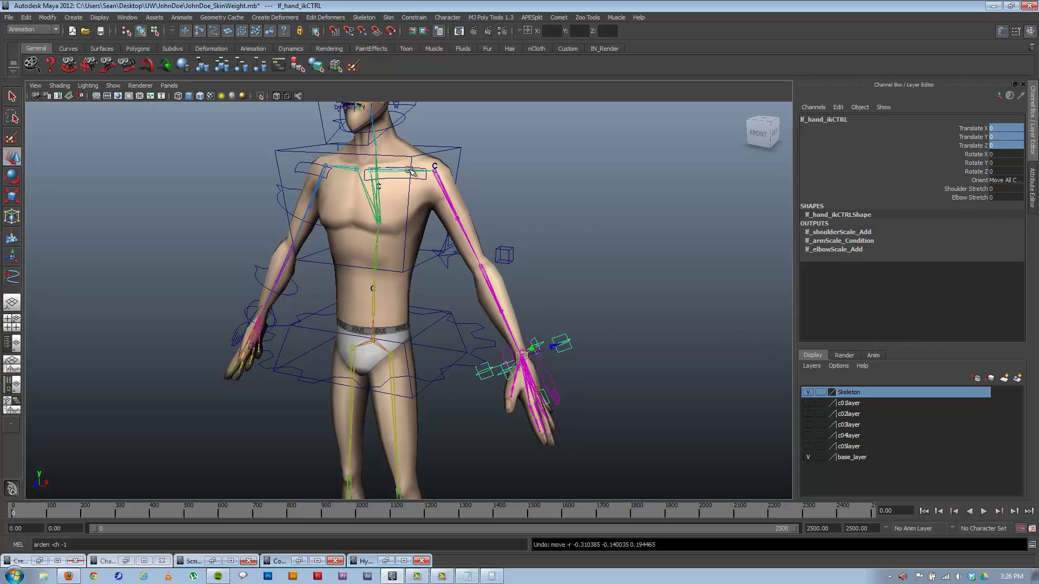
drag(522, 355, 615, 378)
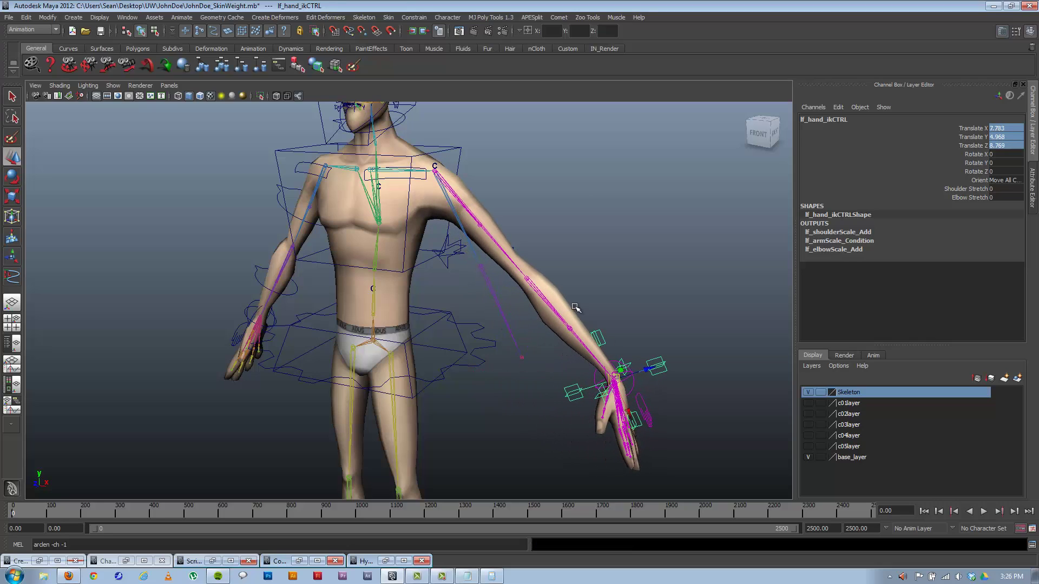
key(ctrl+z)
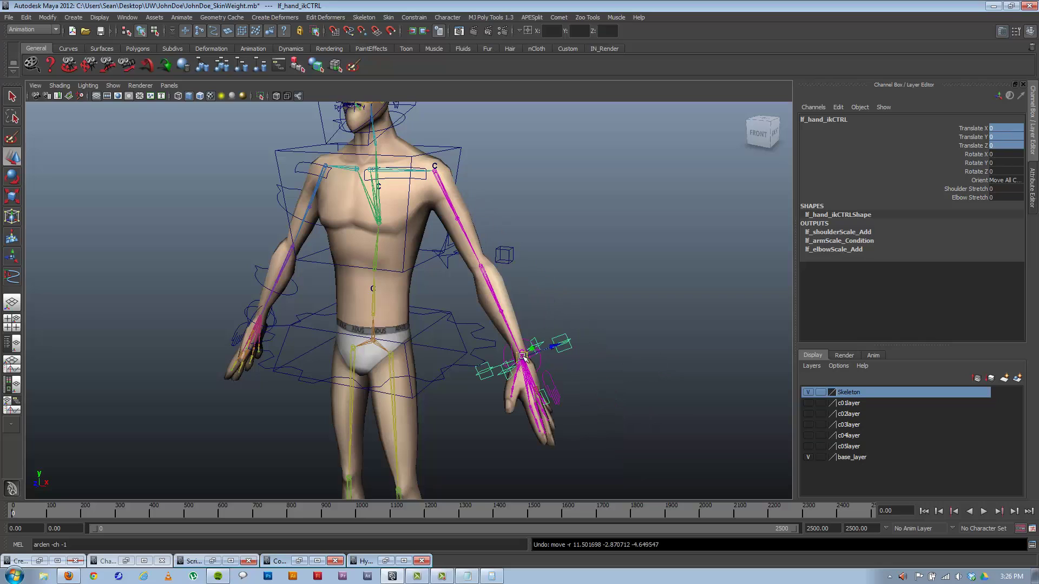
mouse_move(520, 355)
mouse_down()
mouse_move(495, 235)
mouse_move(526, 346)
mouse_up()
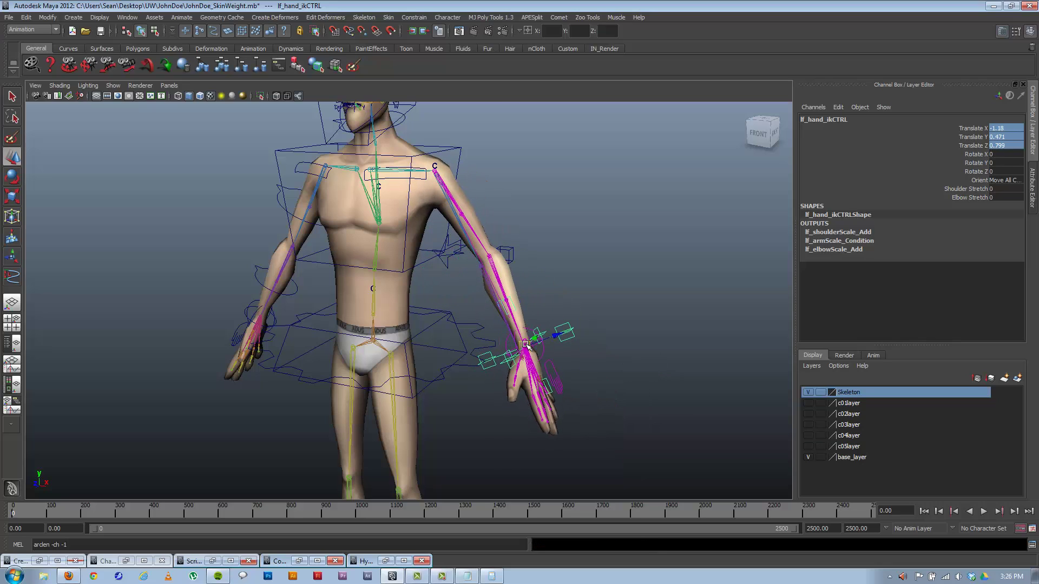
key(ctrl+z)
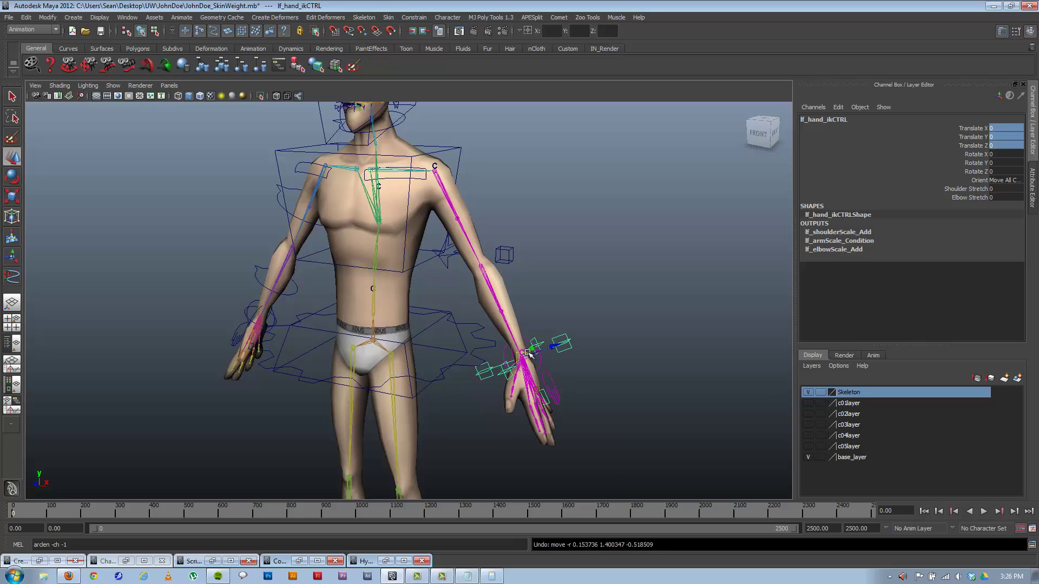
Scrub Shoulder Stretch and Elbow Stretch to test upper-arm and forearm scaling, undoing each.
click(966, 188)
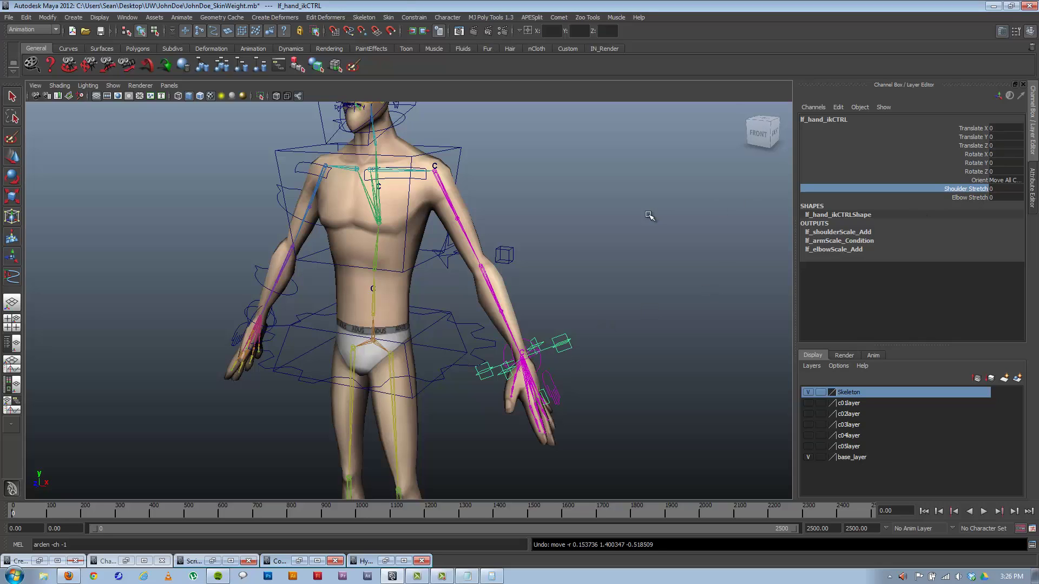
middle_drag(647, 213, 673, 217)
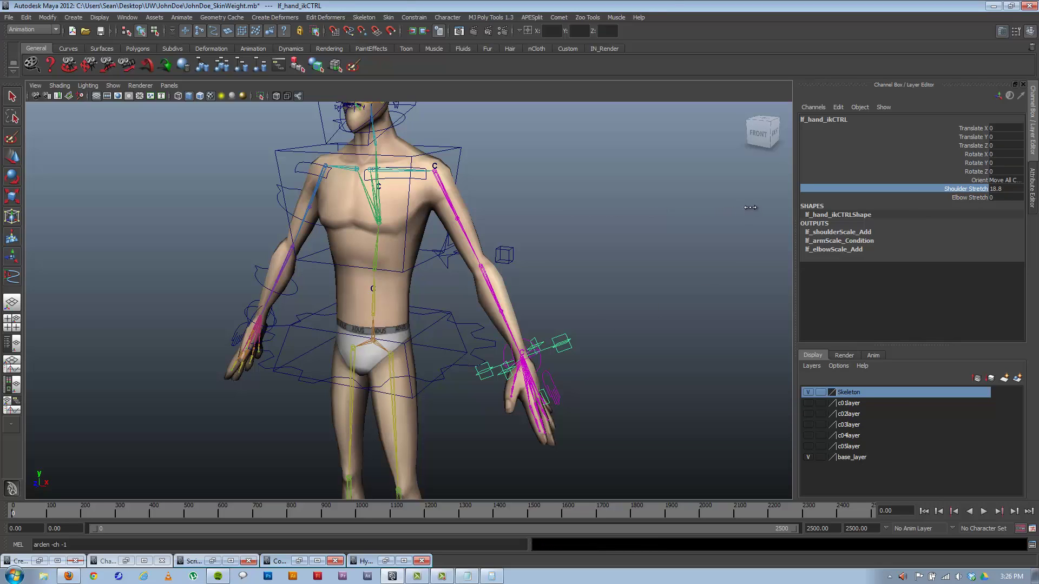
key(ctrl+z)
click(972, 196)
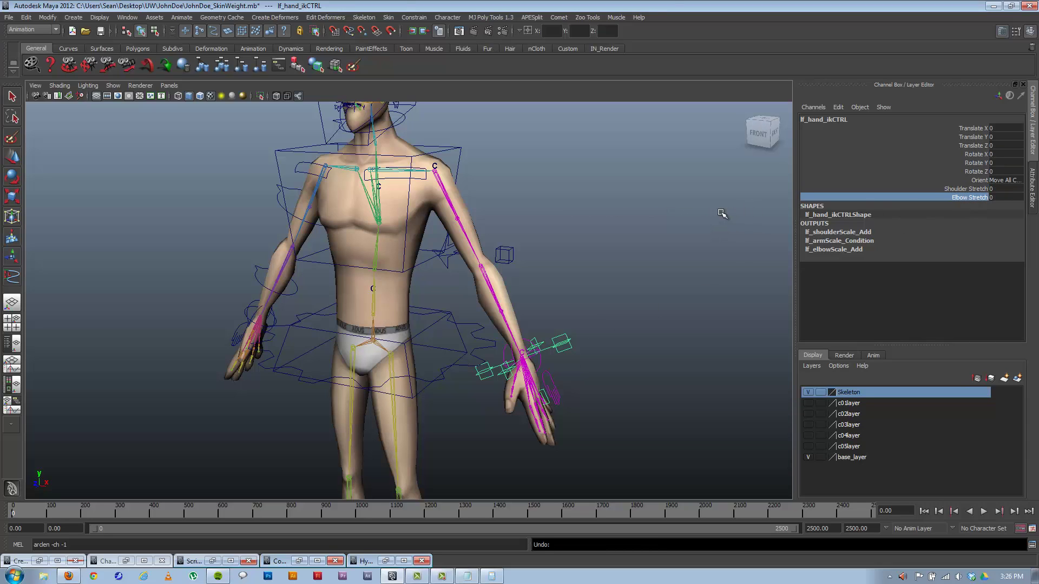
middle_drag(724, 214, 766, 211)
key(ctrl+z)
Test a Shoulder Stretch of 0.5 with the arm pulled out, undo it, and recentre the Connection Editor.
alt+drag(535, 358, 551, 358)
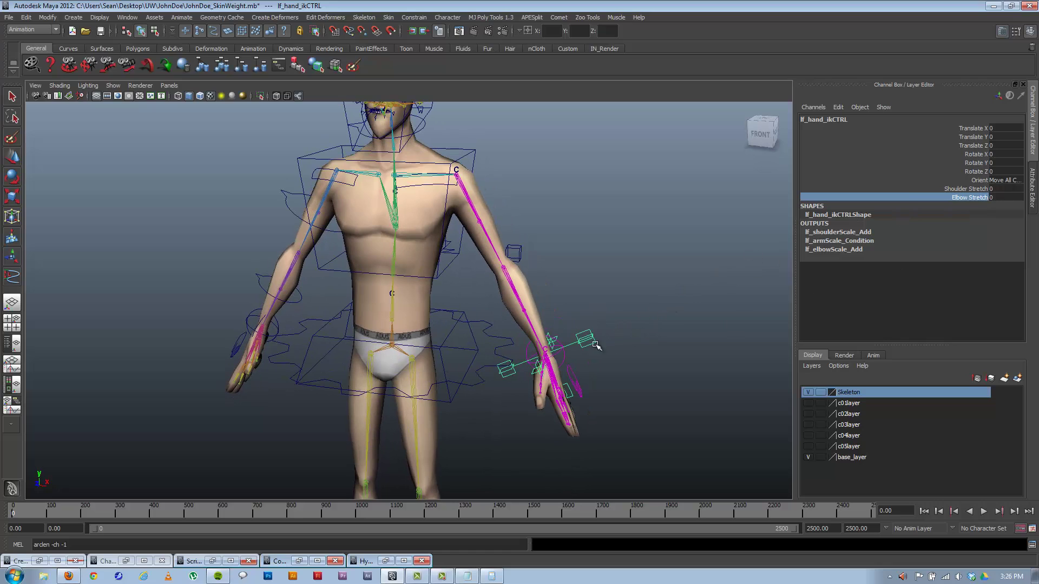
key(w)
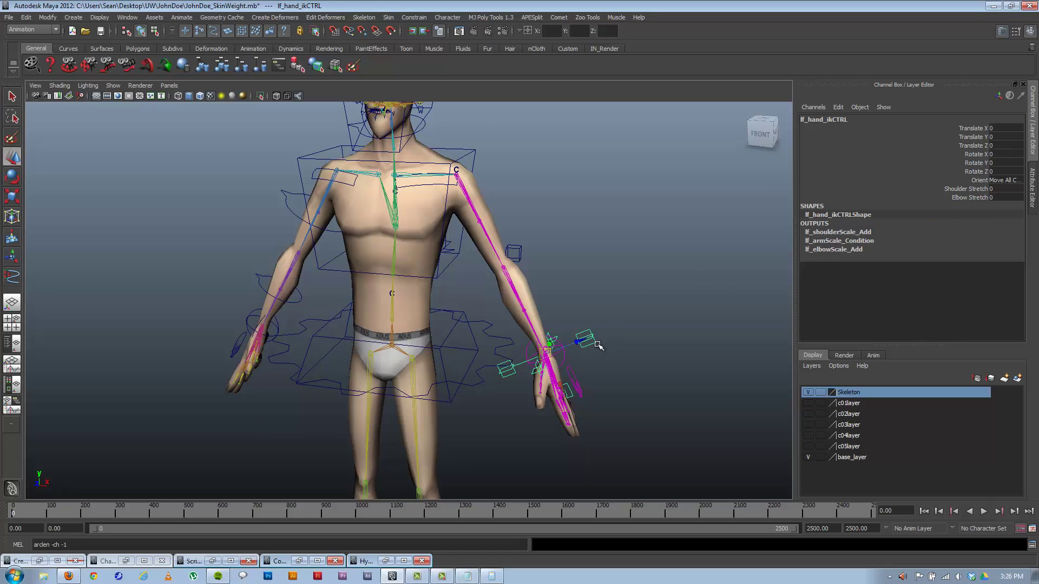
drag(548, 354, 579, 353)
click(998, 188)
text(0.5)
key(Return)
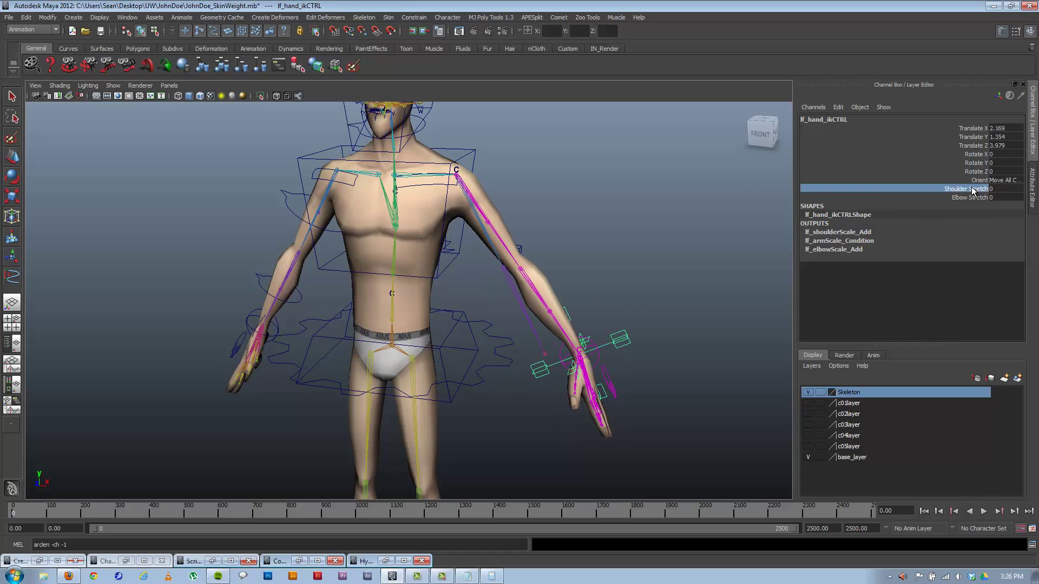
key(ctrl+z)
key(ctrl+z)
key(ctrl+z)
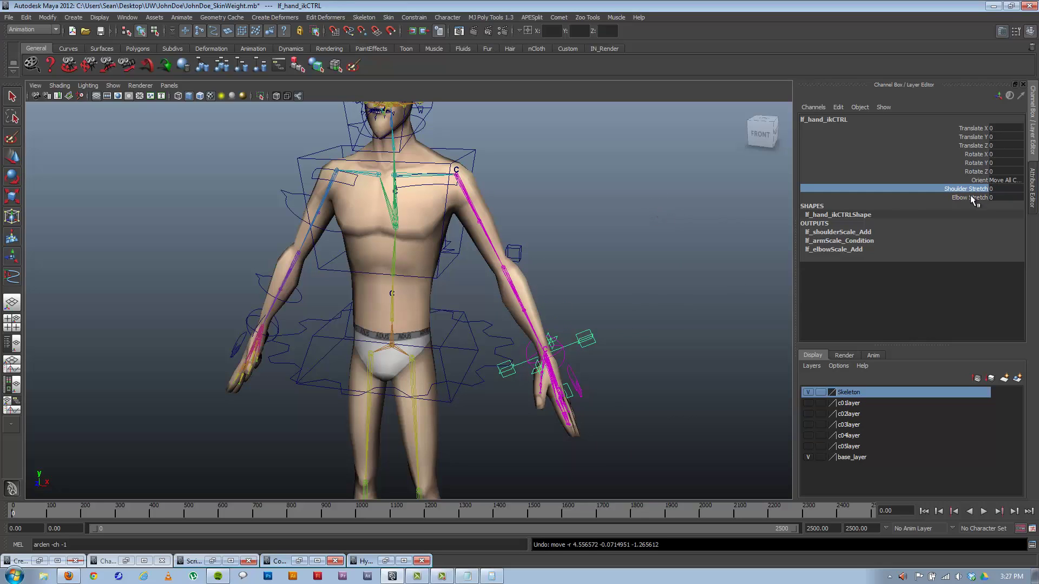
click(299, 561)
drag(796, 106, 545, 70)
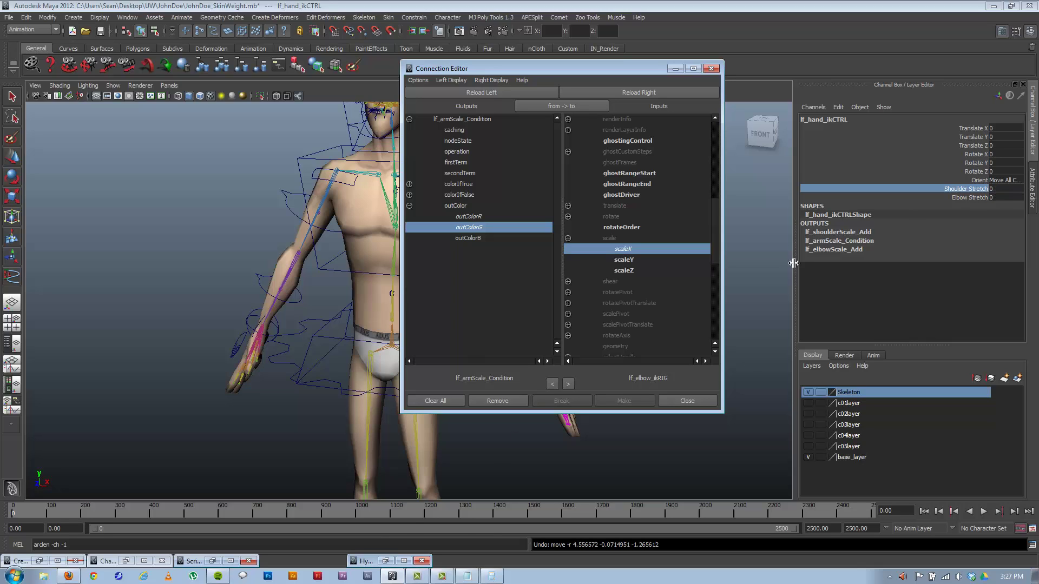
Restore the Hypergraph and check lf_armScale_Divide's Input 2Y value.
click(385, 561)
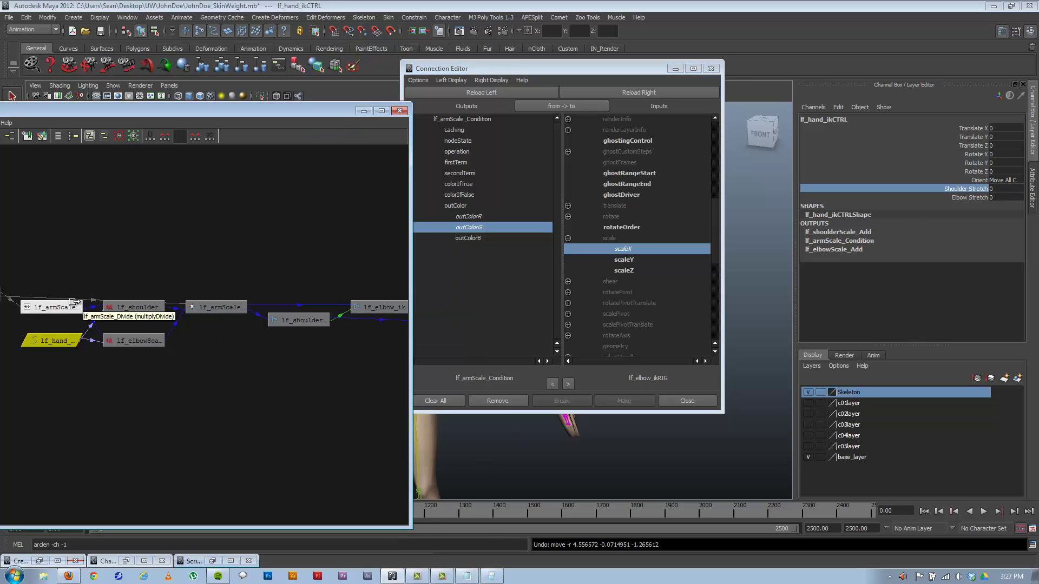
click(72, 306)
click(1001, 163)
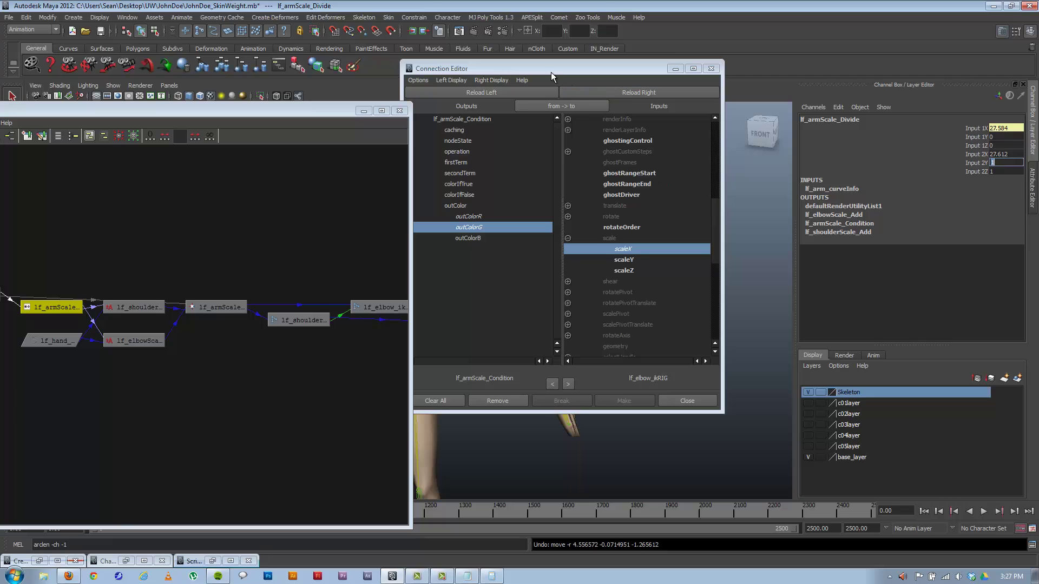
drag(551, 73, 630, 90)
key(super)
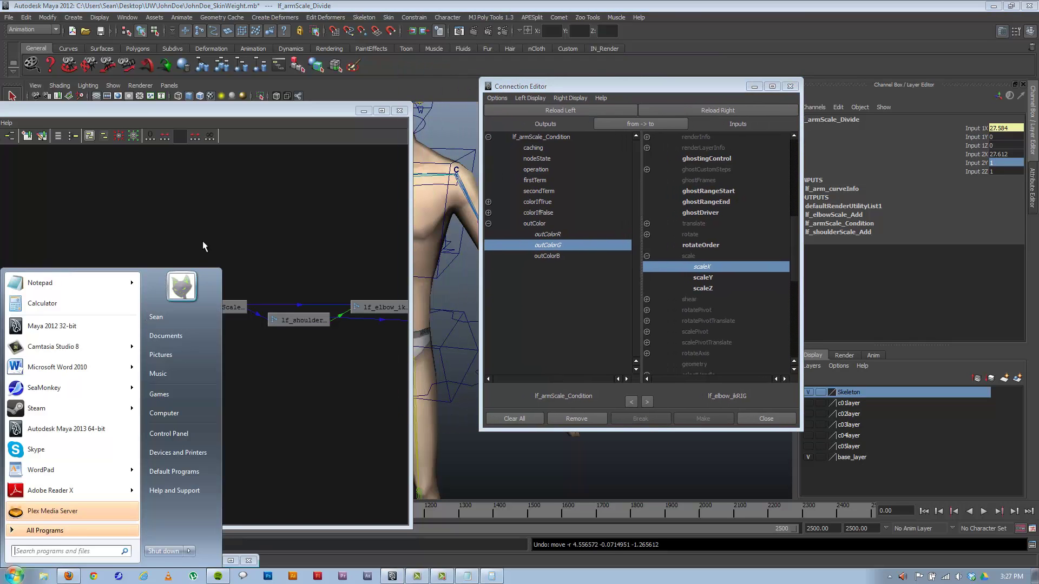
Duplicate lf_shoulderScale_Add and lf_elbowScale_Add and place the copies below the network.
click(150, 245)
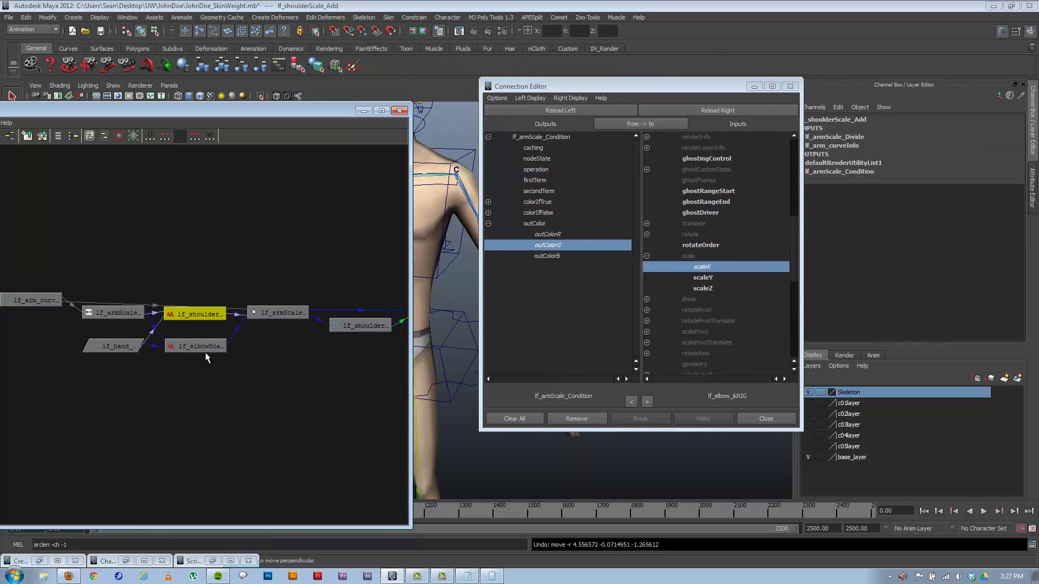
click(207, 347)
key(ctrl+d)
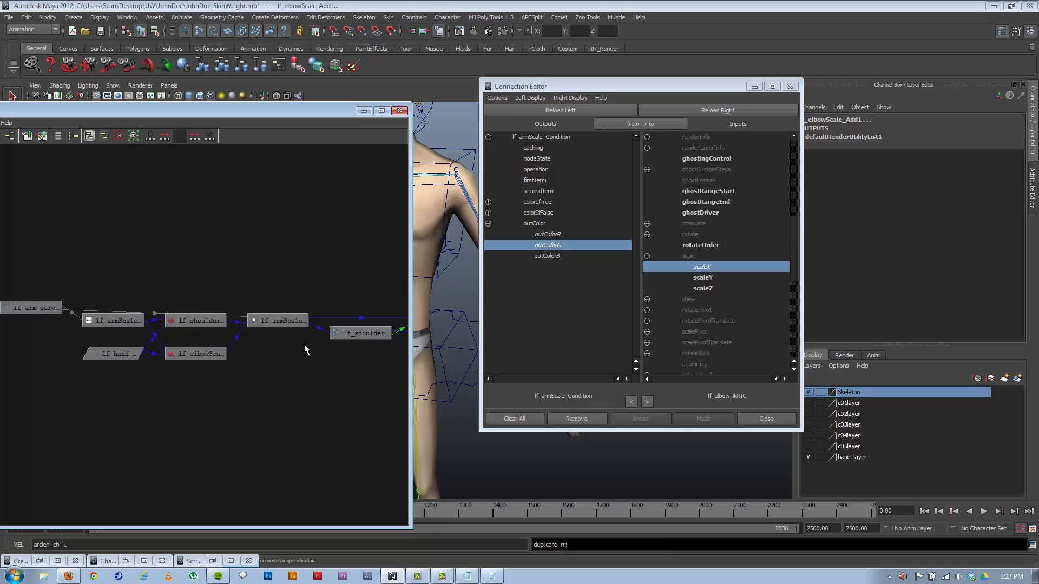
alt+right_drag(304, 349, 1, 244)
drag(346, 269, 171, 370)
alt+right_drag(169, 371, 431, 378)
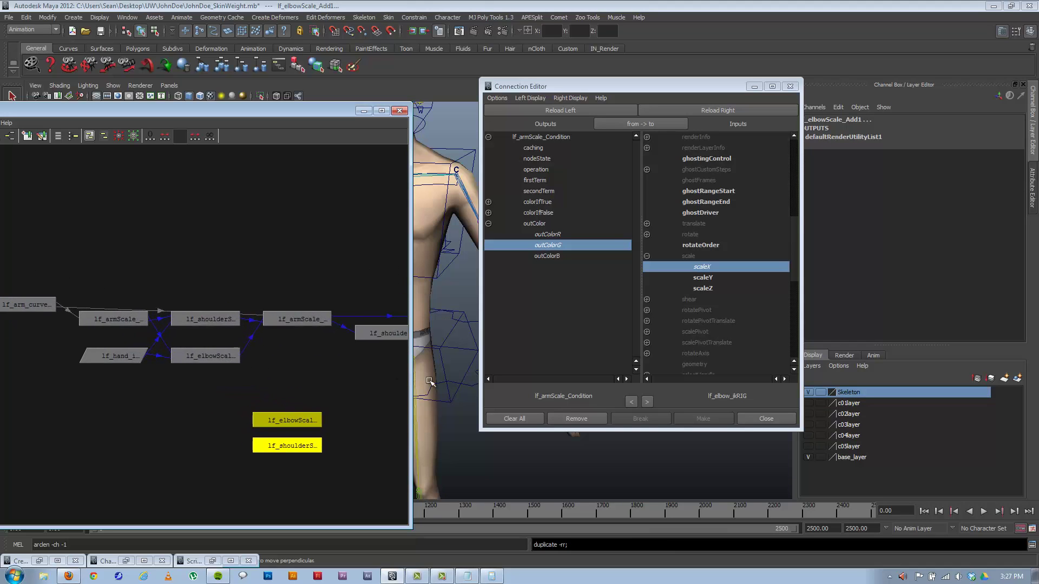
alt+right_drag(232, 364, 281, 389)
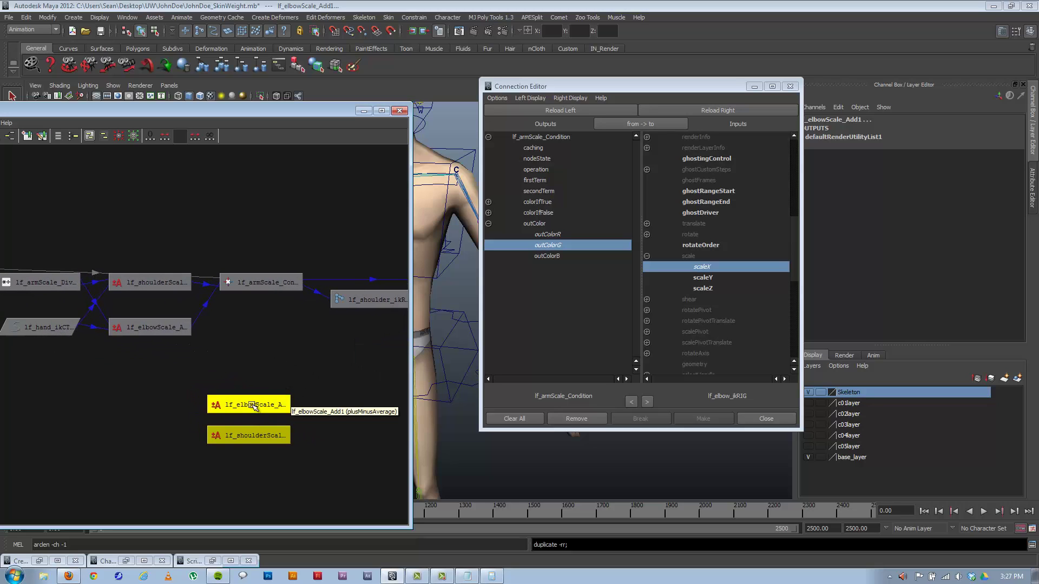
alt+middle_drag(255, 399, 177, 390)
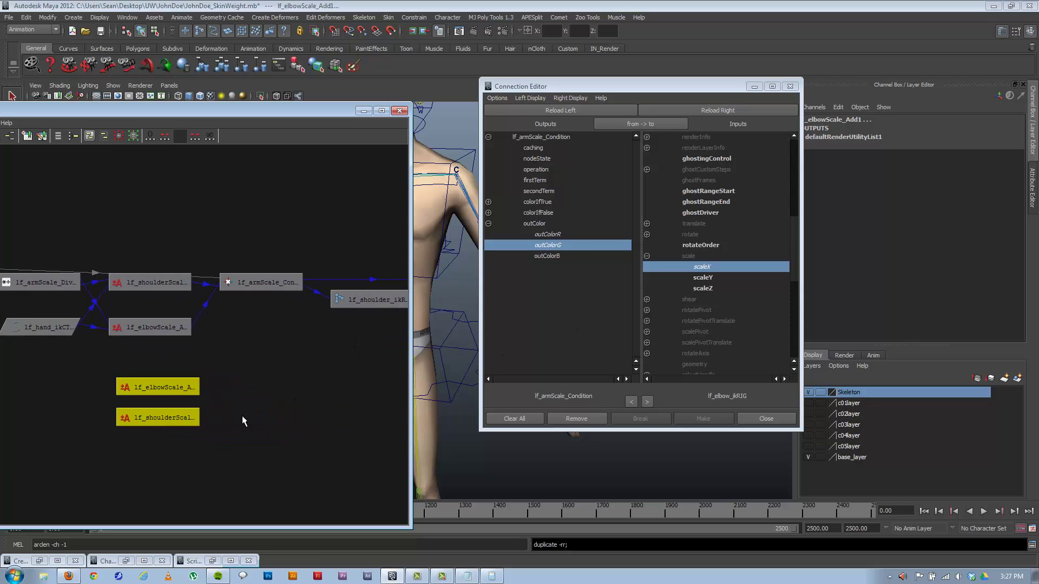
drag(668, 86, 604, 90)
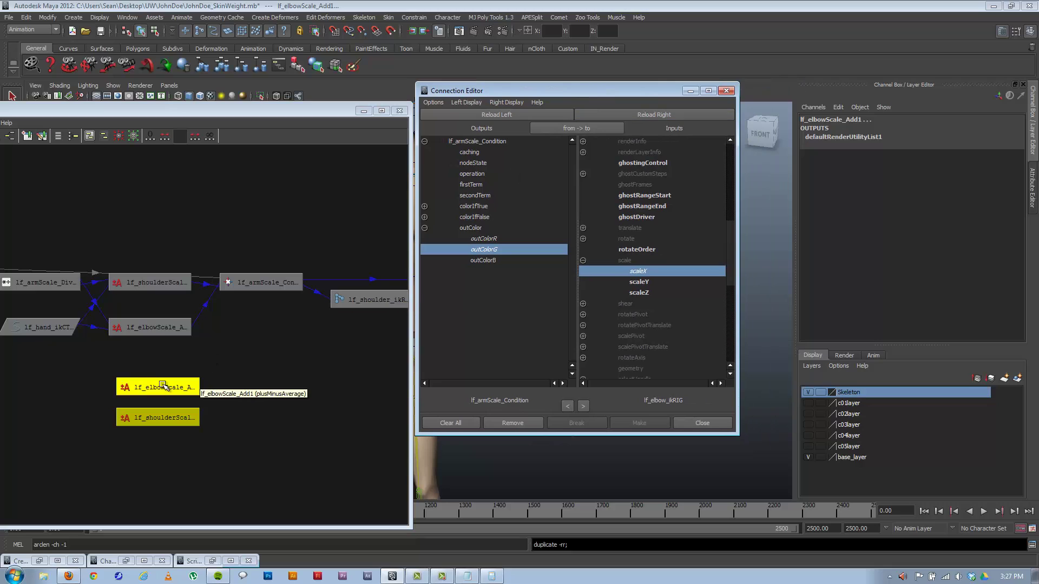
Rename lf_elbowScale_Add1 by inserting _lessThan into its name.
click(242, 389)
click(183, 392)
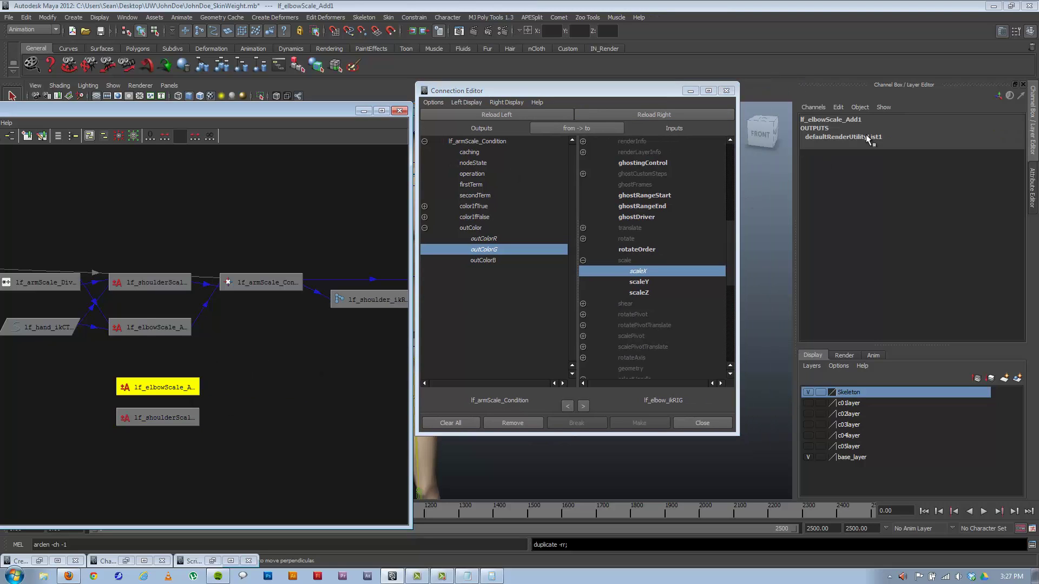
click(842, 119)
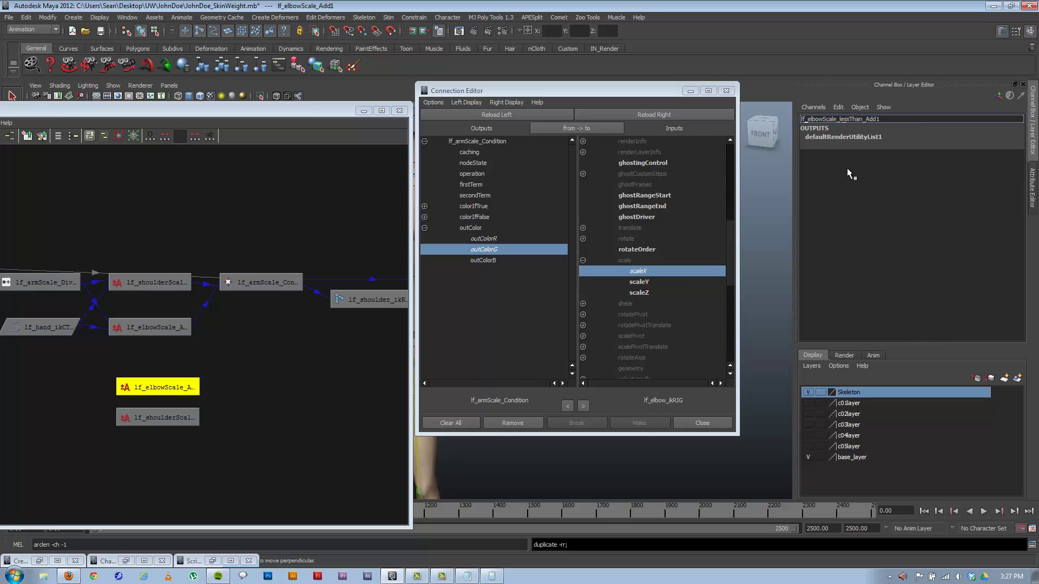
text(_lessThan)
key(Return)
Rename the shoulder copy to lf_shoulderScale_lessThan_Add.
click(157, 417)
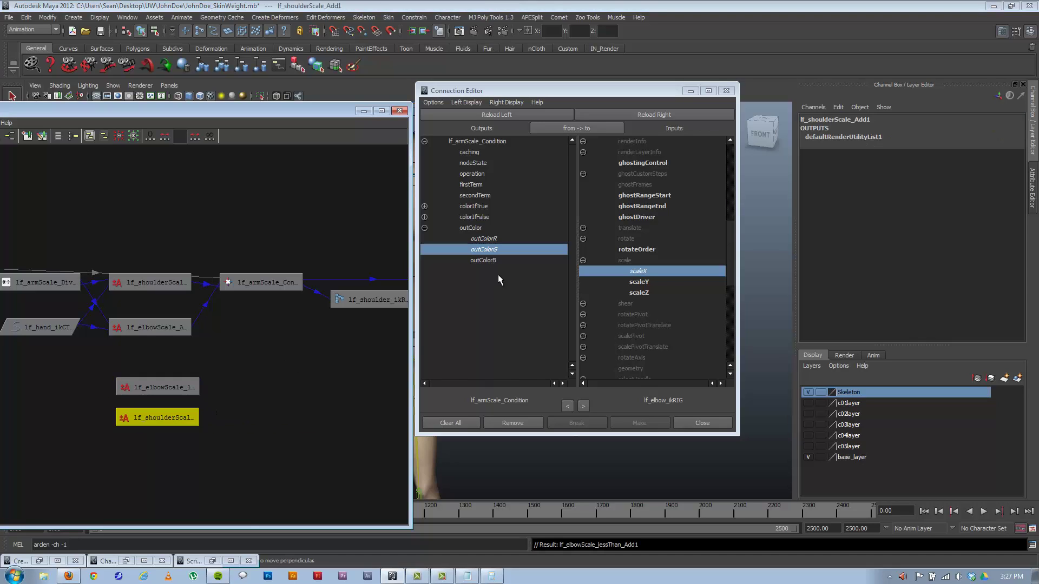
click(839, 120)
click(832, 118)
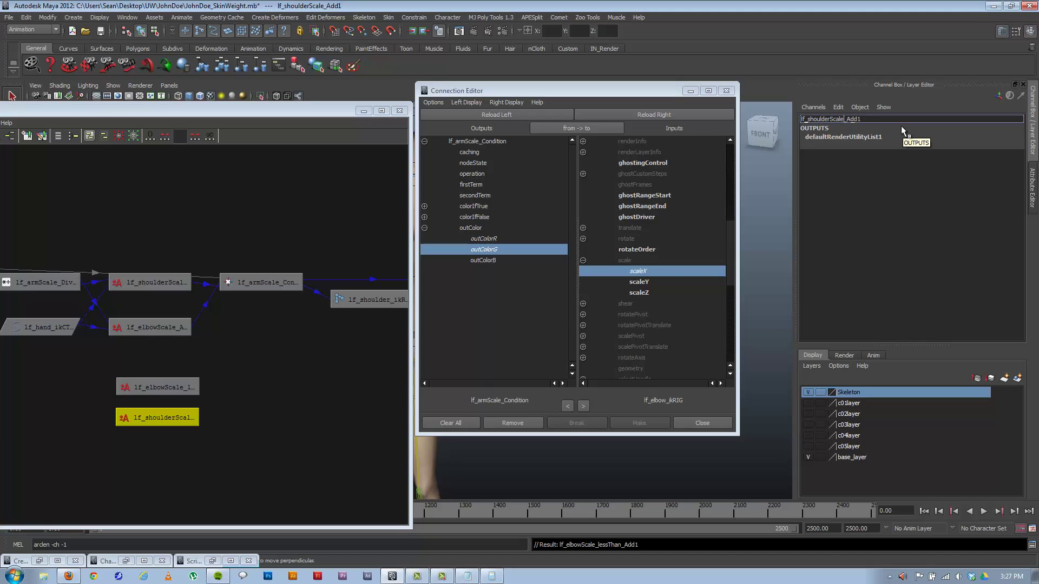
text(less)
key(BackSpace)
key(BackSpace)
key(BackSpace)
key(BackSpace)
text(_lessThan)
key(Return)
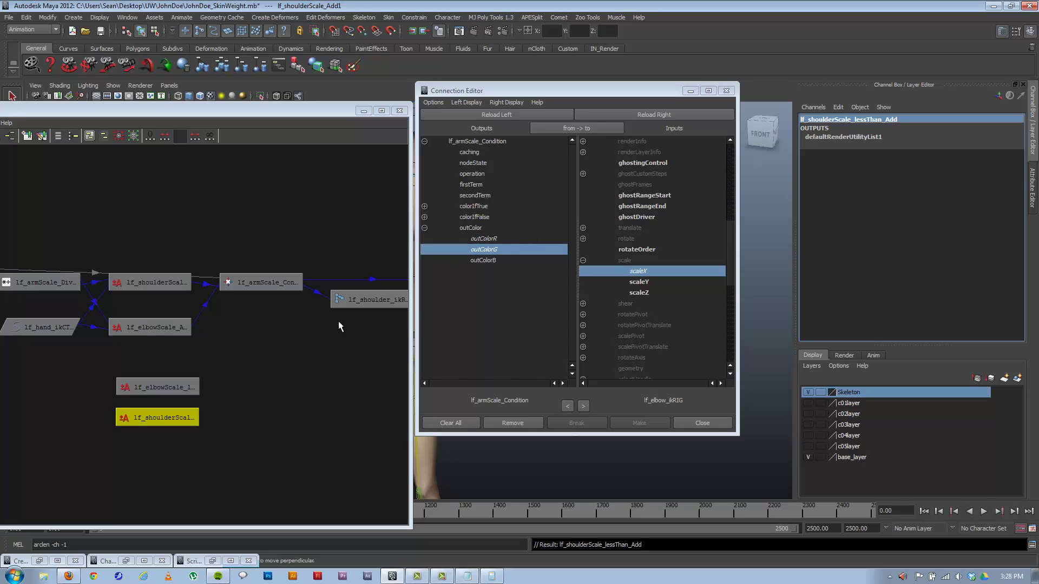
Drop the trailing 1 so the elbow copy reads lf_elbowScale_lessThan_Add.
click(190, 387)
double_click(900, 119)
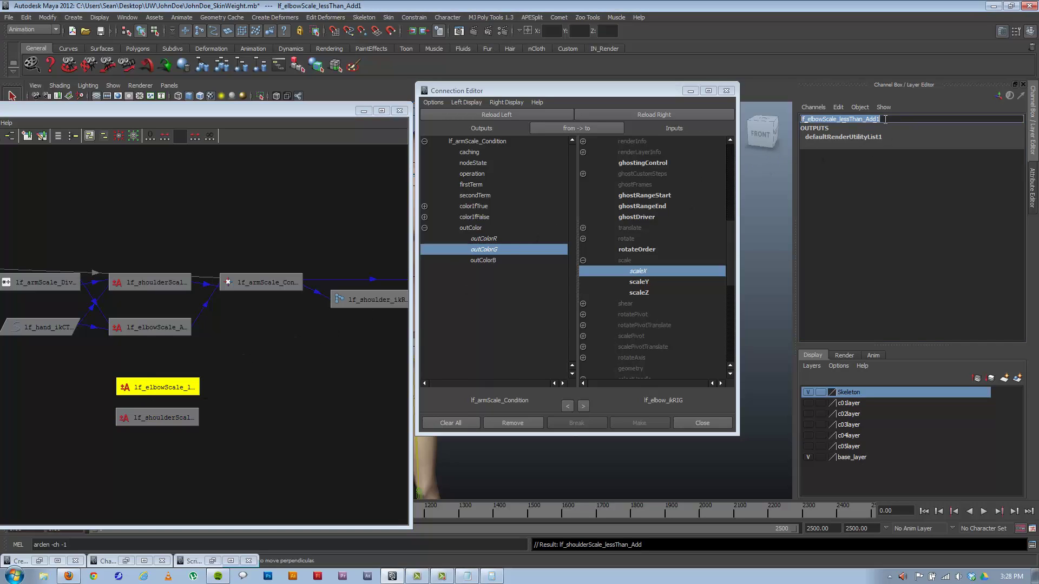
key(BackSpace)
key(Return)
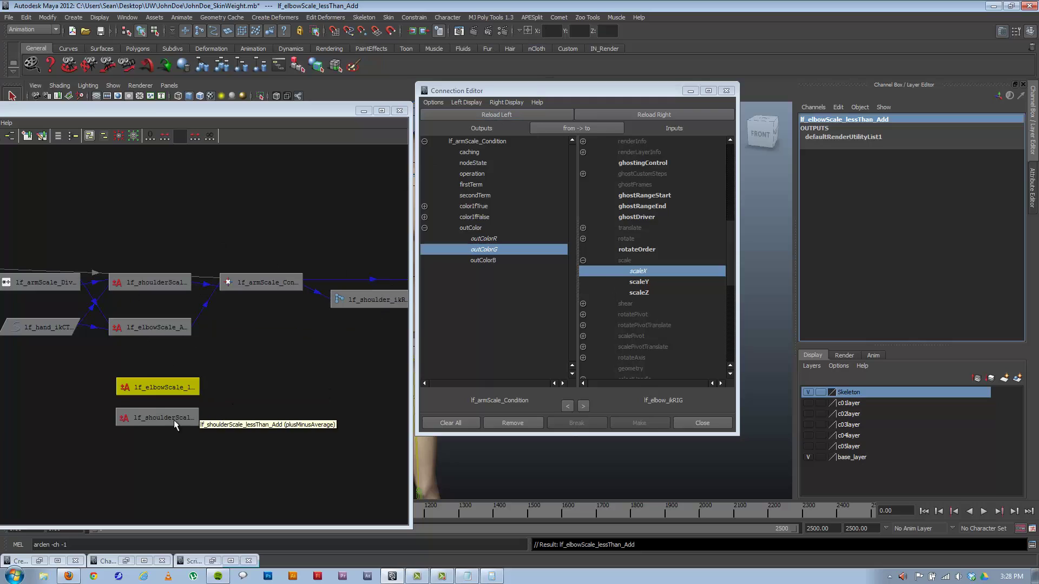
Resize and reposition the Connection Editor and frame the arm and hand in the viewport.
drag(554, 87, 628, 47)
drag(632, 393, 632, 378)
alt+middle_drag(613, 458, 562, 460)
alt+middle_drag(656, 454, 572, 443)
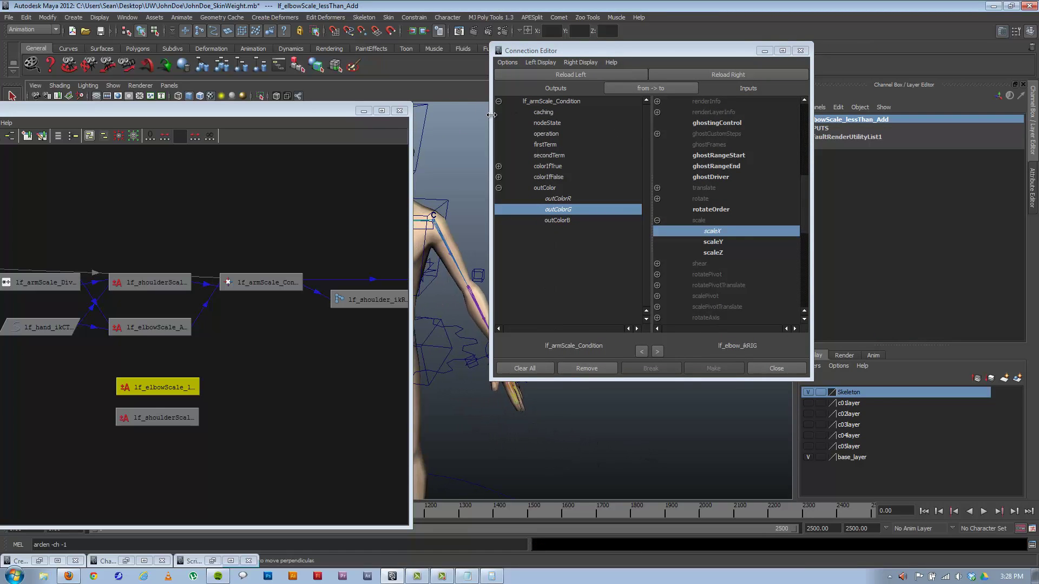
drag(491, 115, 561, 113)
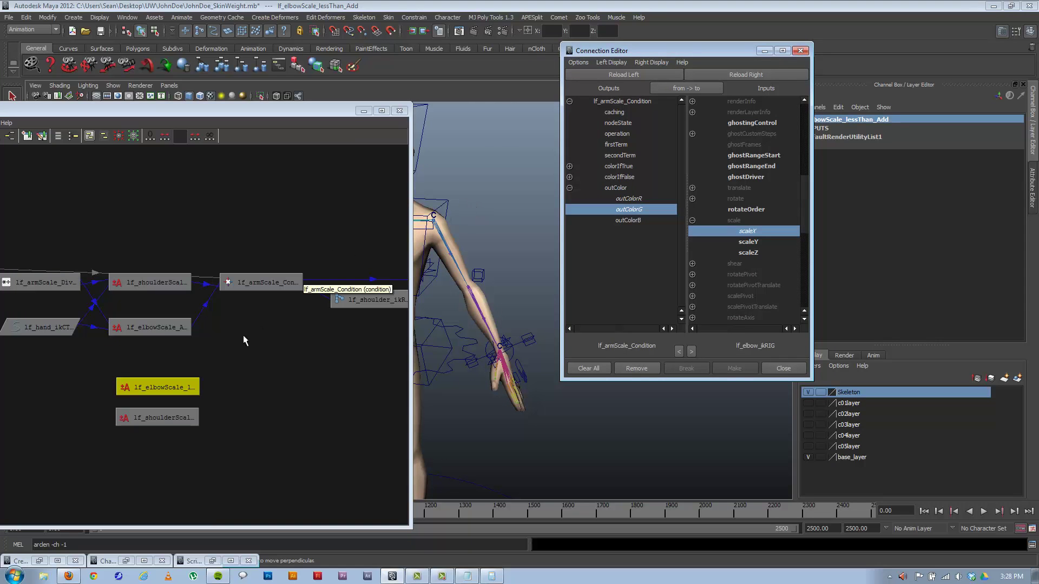
Load lf_elbowScale_lessThan_Add as the Connection Editor target, trying then undoing an outColorG-to-input1D[0] link.
alt+drag(493, 355, 476, 378)
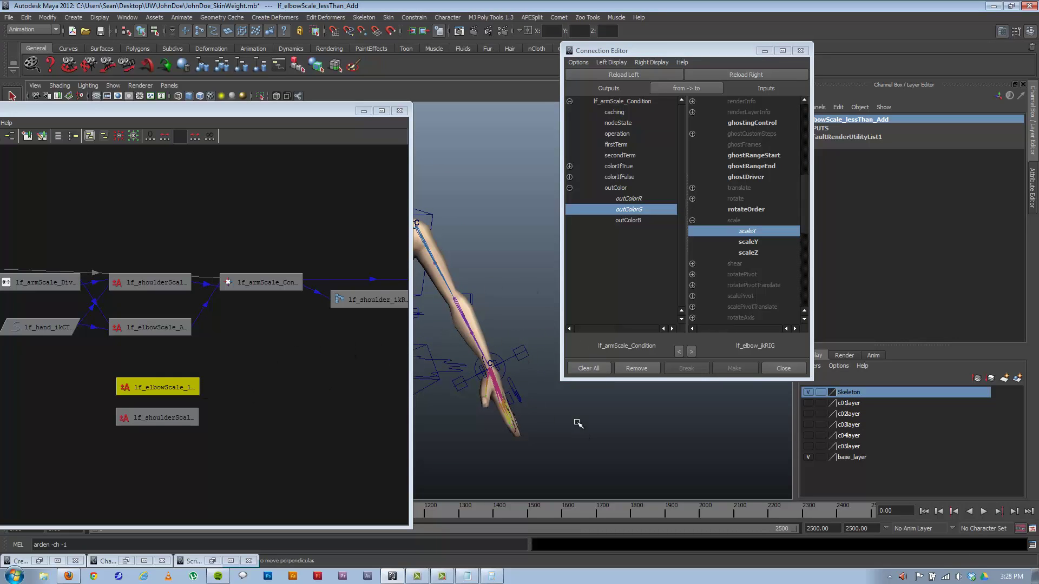
click(522, 353)
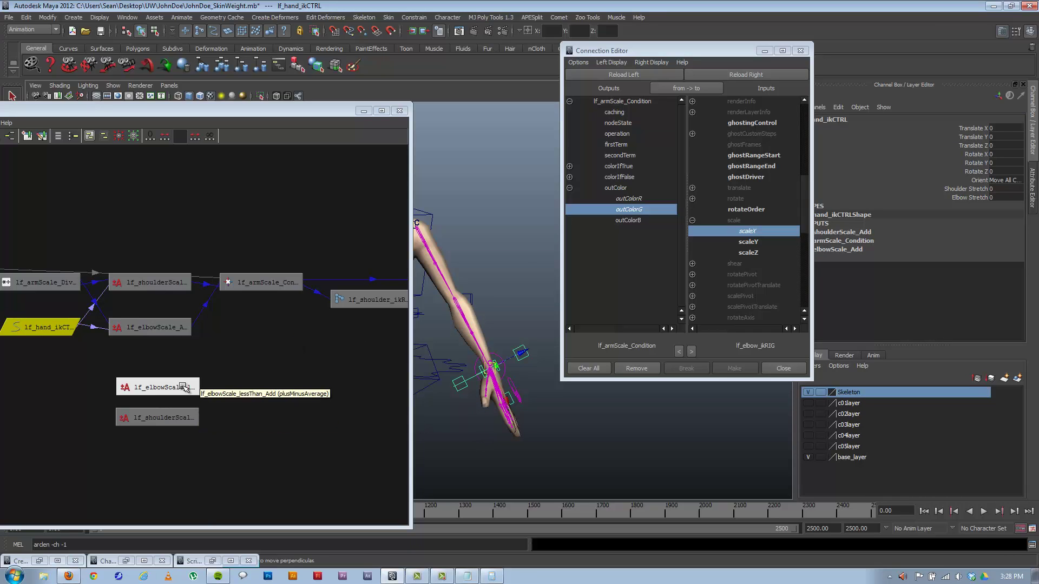
click(157, 387)
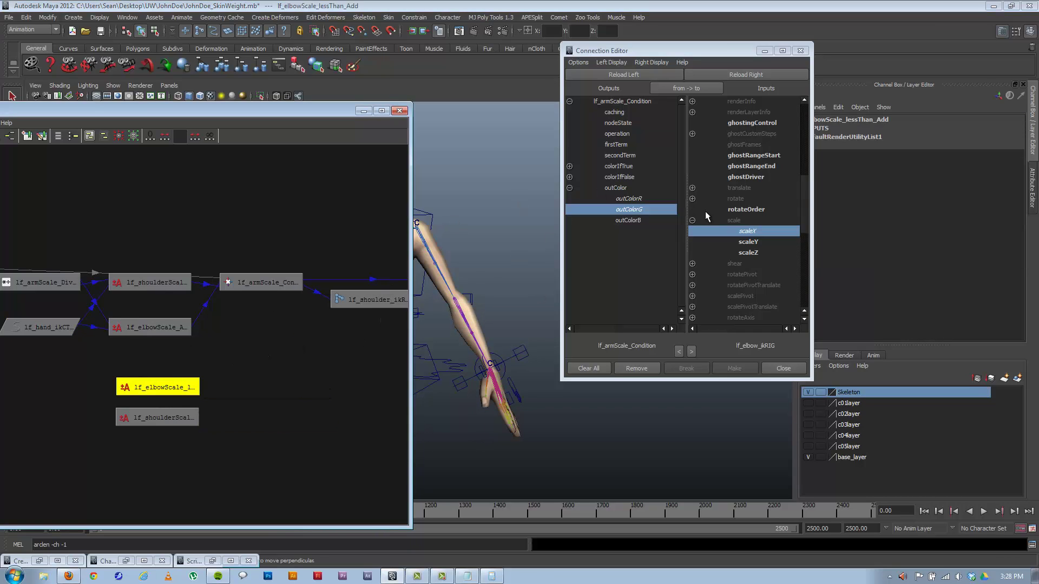
click(740, 76)
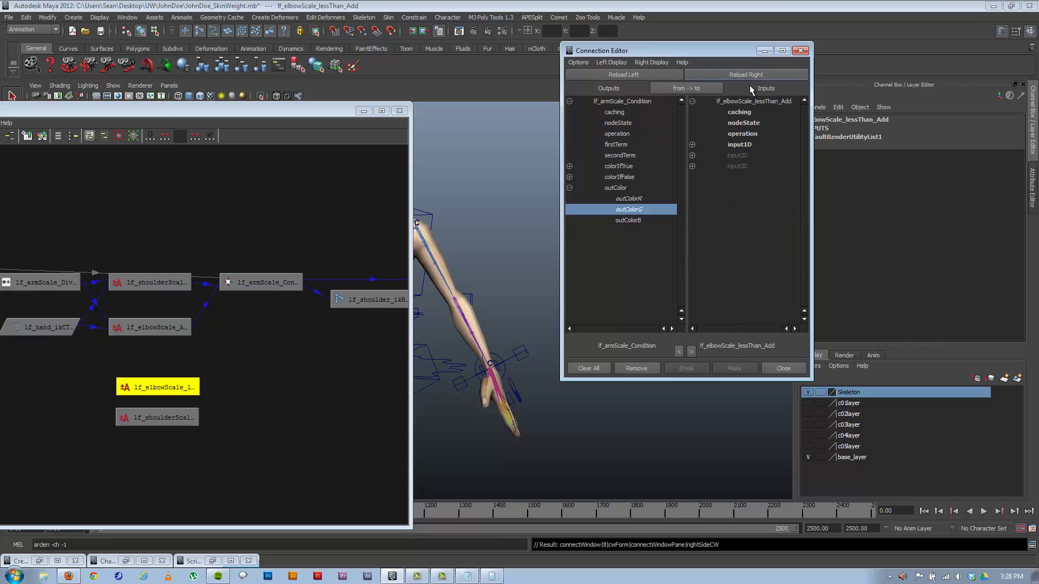
click(693, 145)
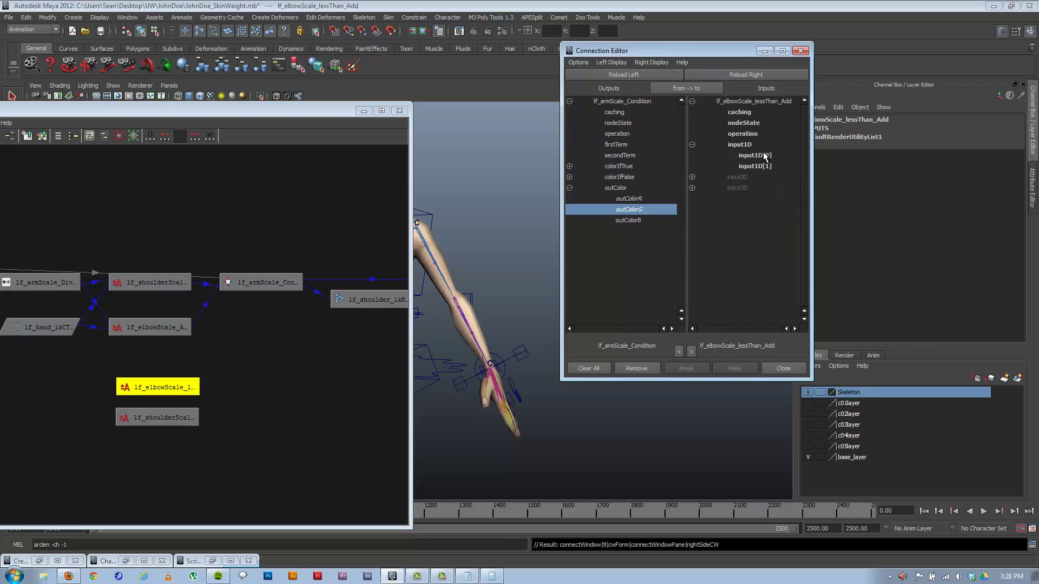
click(743, 156)
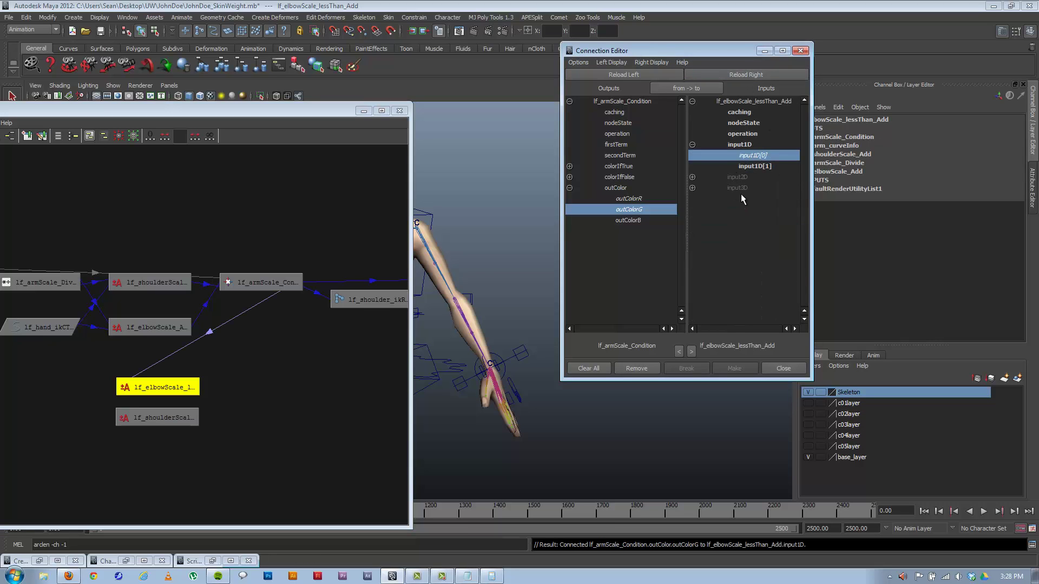
key(ctrl+z)
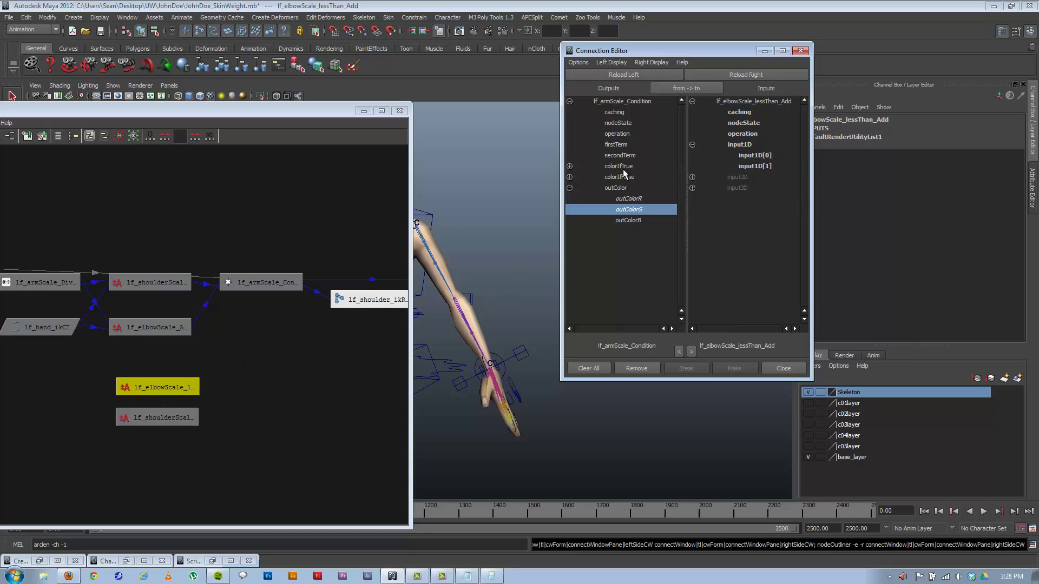
Add a float attribute currentScale, minimum 1 and maximum 1, to both lessThan add nodes.
mouse_move(323, 312)
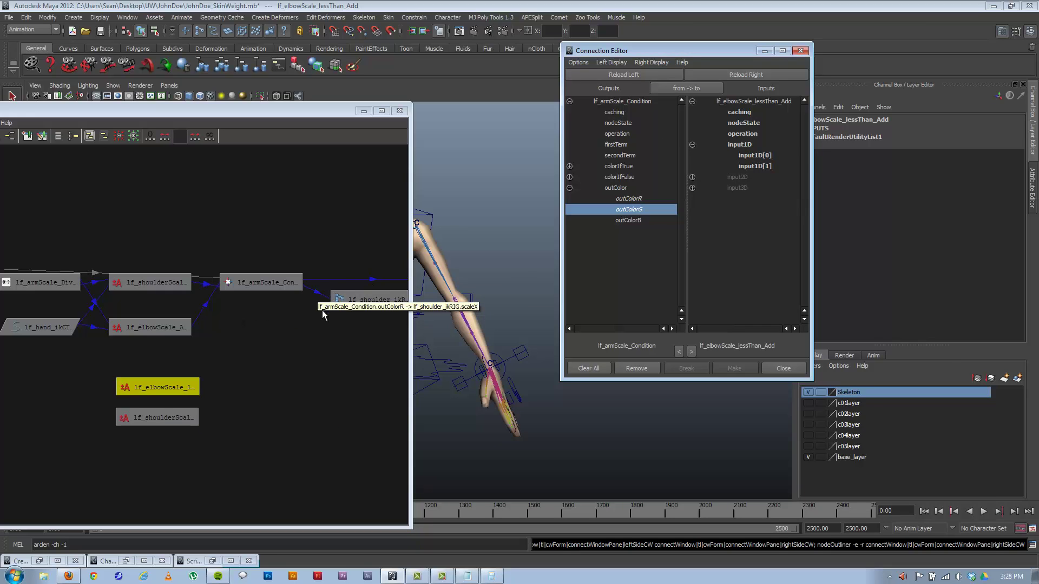
click(261, 367)
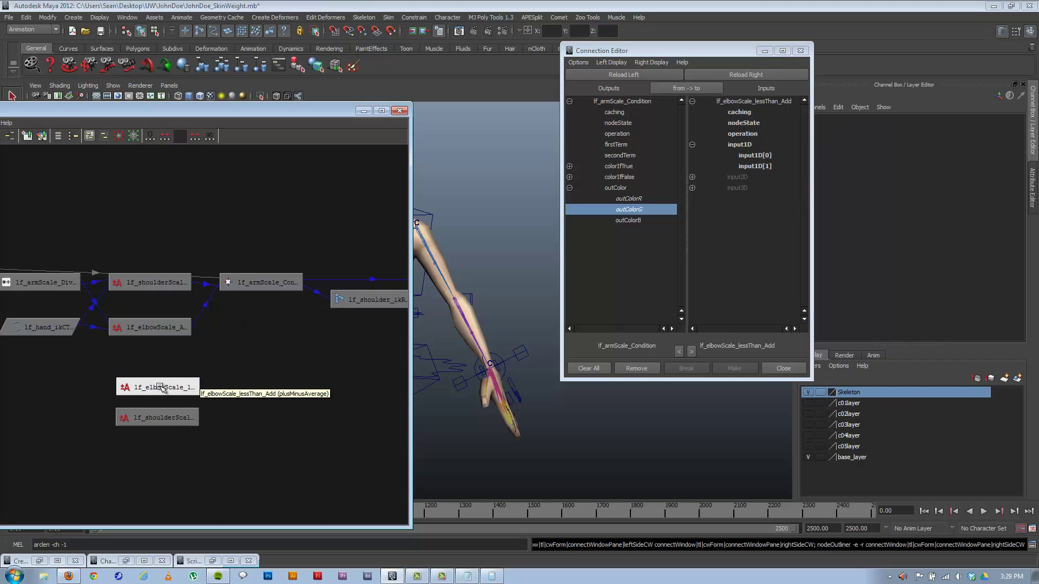
click(193, 387)
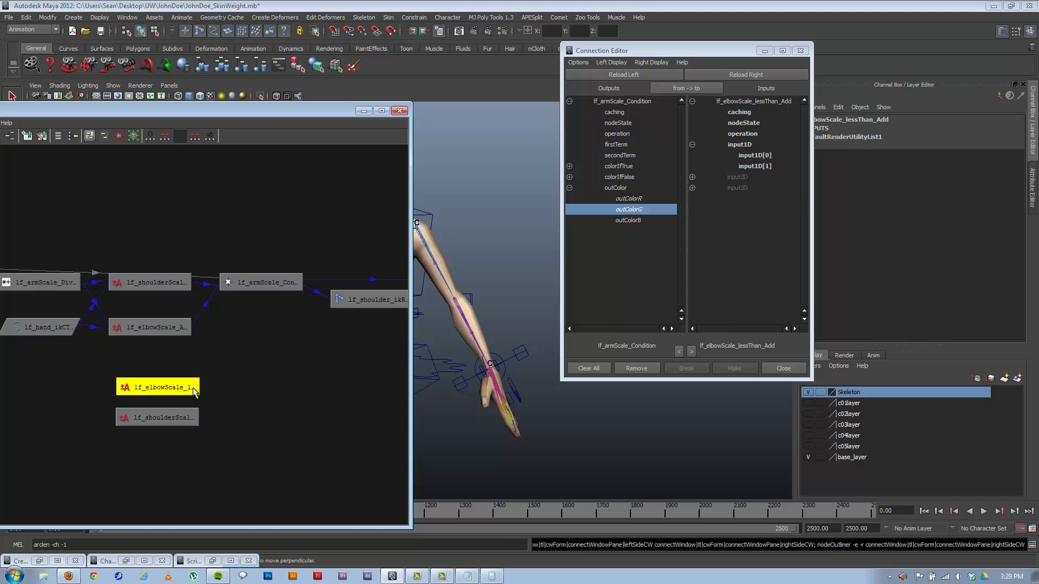
shift+click(165, 425)
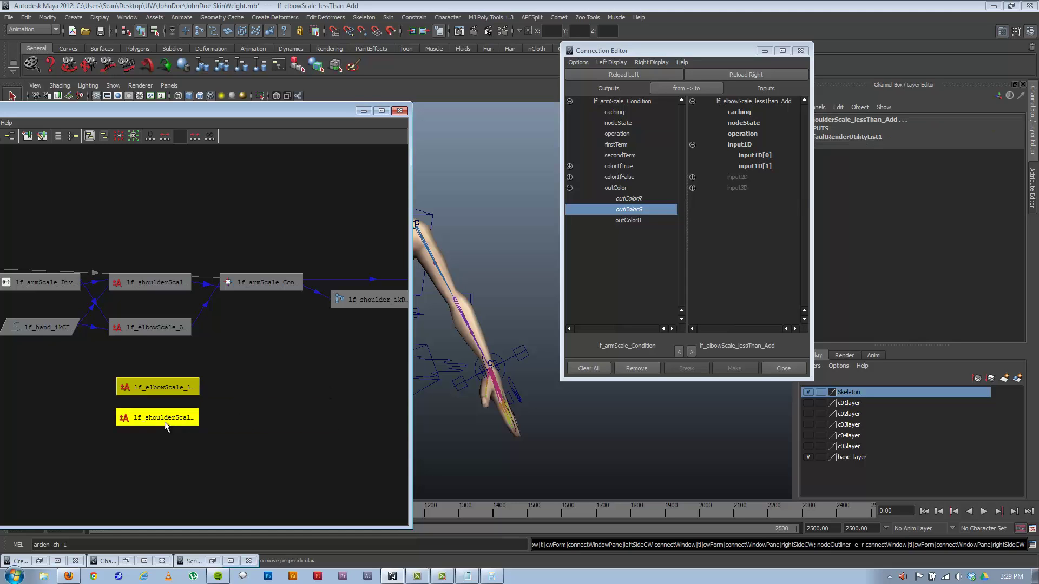
click(48, 17)
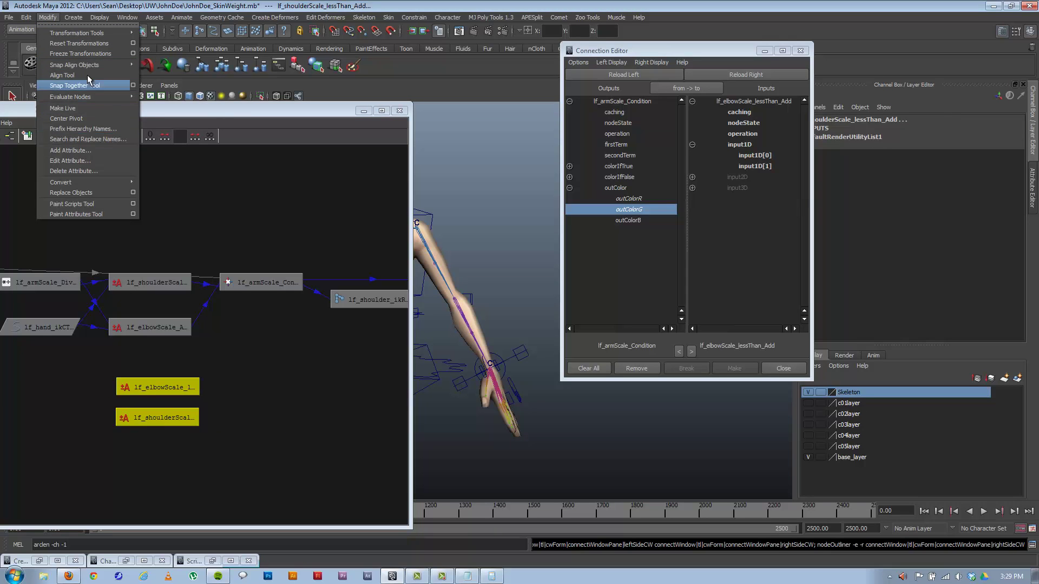
click(82, 153)
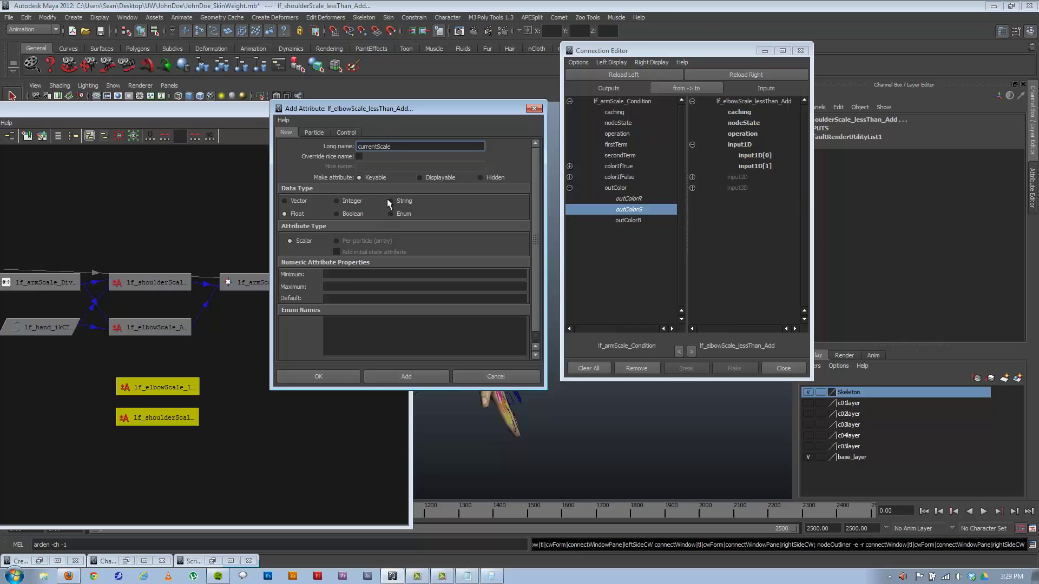
click(339, 275)
text(1)
key(Tab)
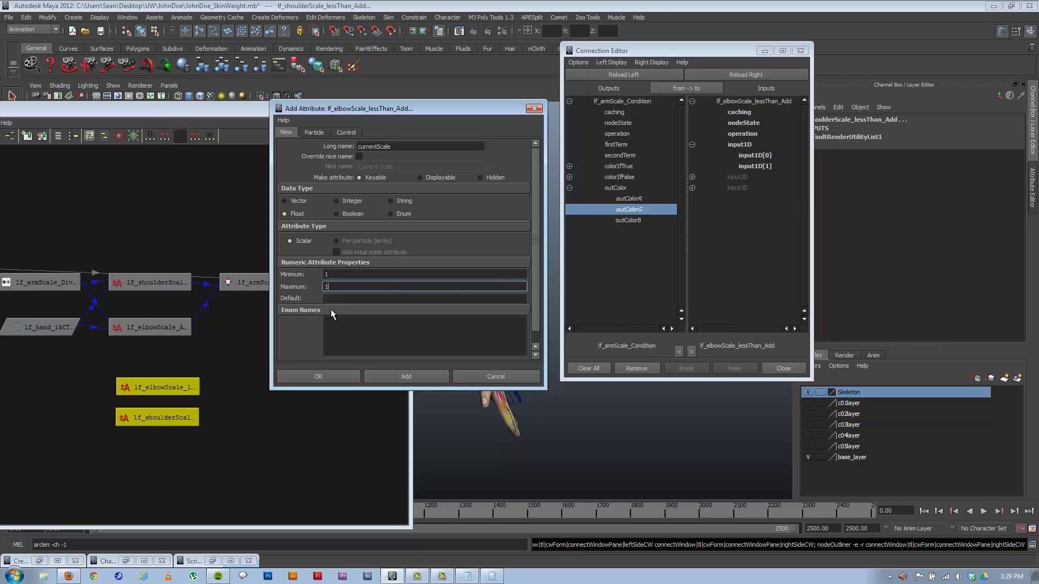
text(1)
key(Tab)
click(313, 381)
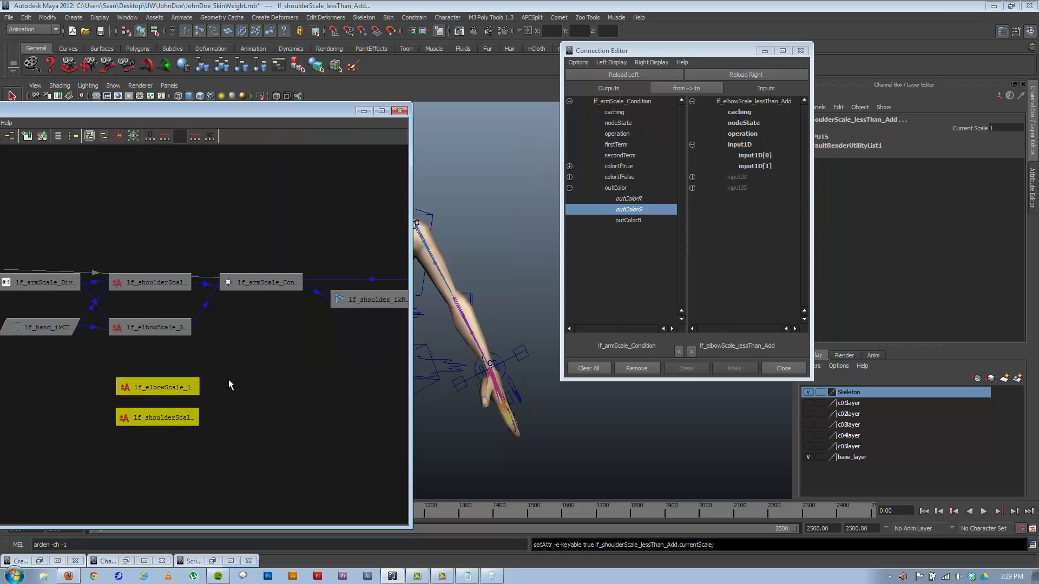
click(173, 388)
Connect lf_elbowScale_lessThan_Add's currentScale into its own input1D[0].
click(637, 74)
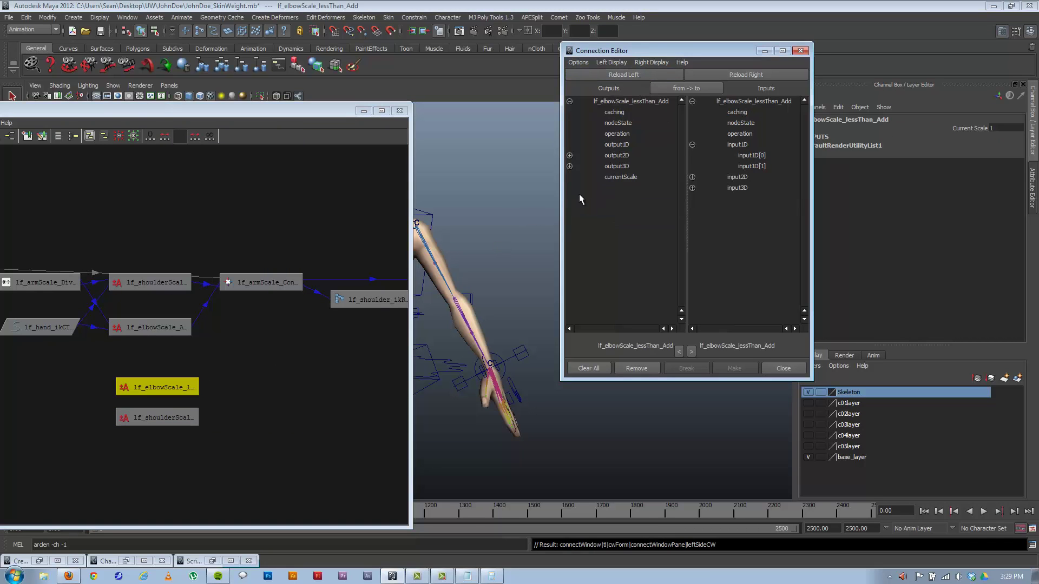
click(744, 72)
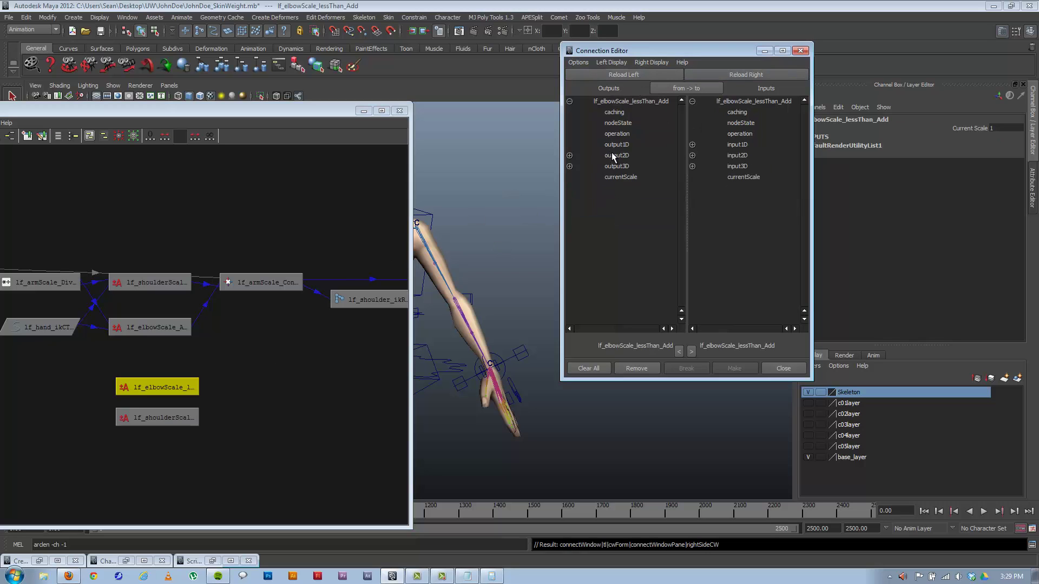
click(619, 177)
click(692, 145)
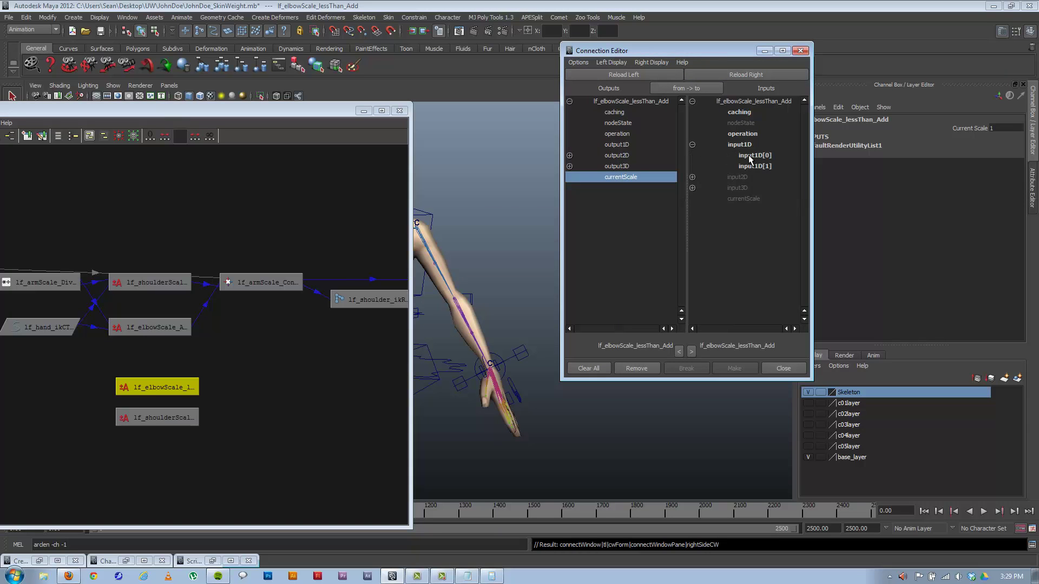
click(753, 155)
Connect lf_shoulderScale_lessThan_Add's output1D into its own input1D[0].
click(155, 417)
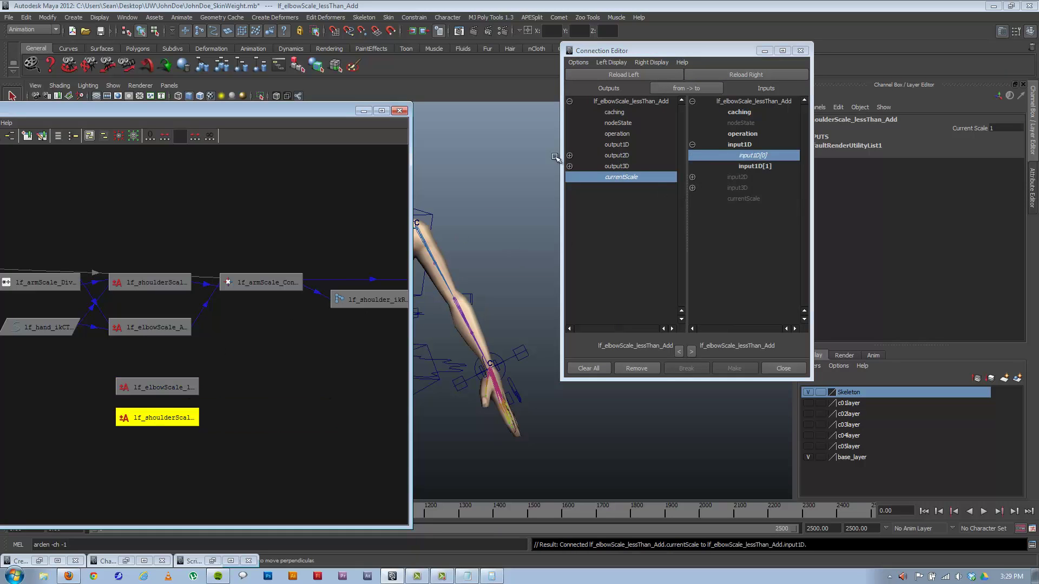
click(648, 75)
click(774, 74)
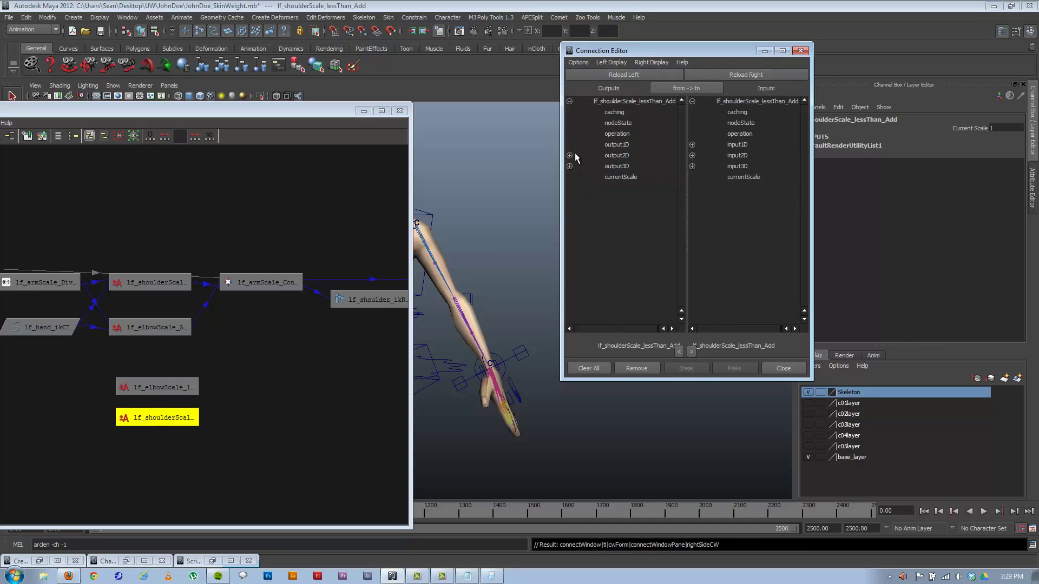
click(617, 144)
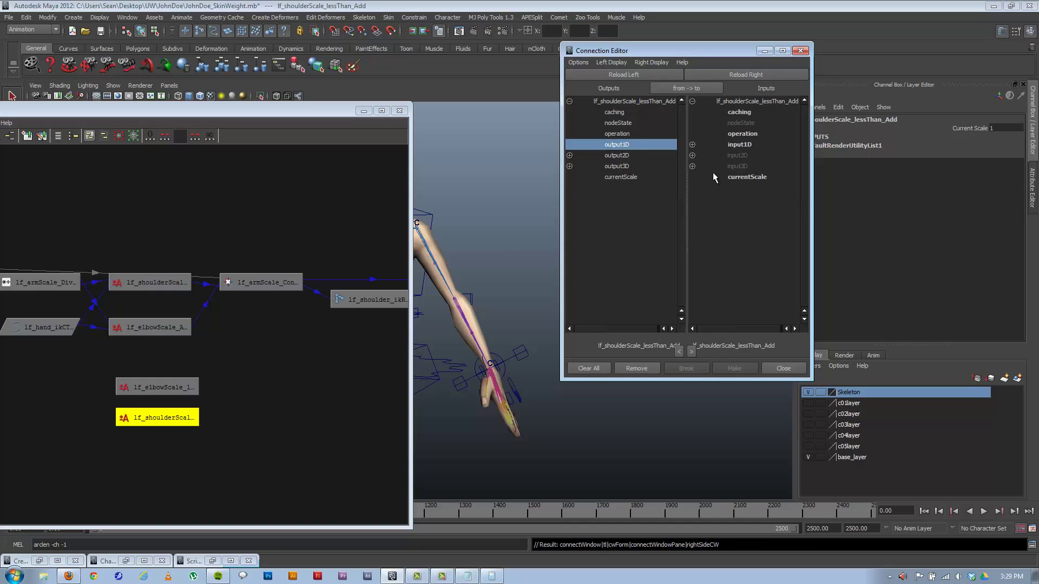
click(692, 144)
click(750, 157)
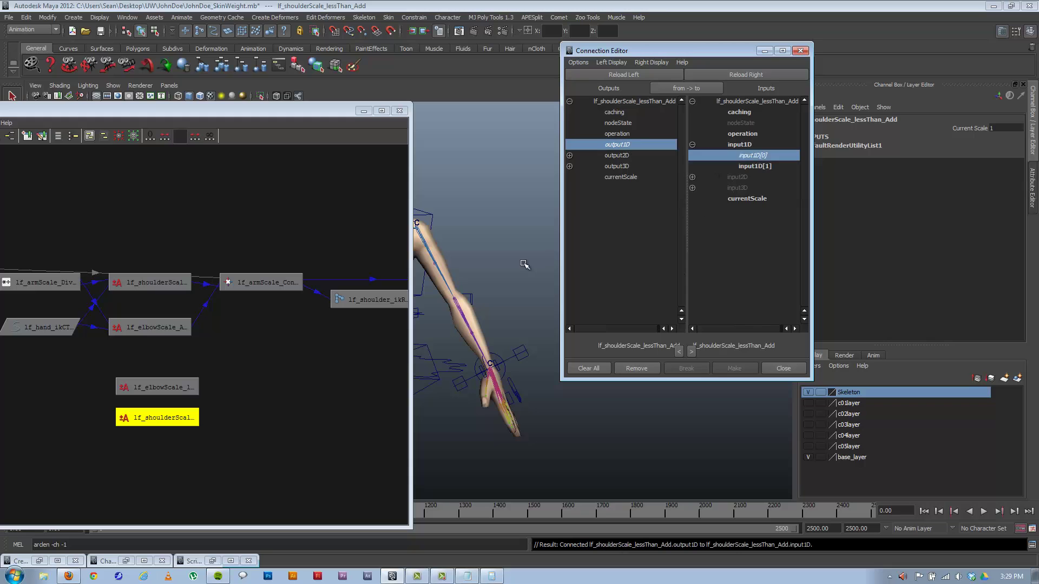
click(515, 355)
Connect lf_hand_ikCTRL.shoulderStretch into lf_shoulderScale_lessThan_Add's input1D[1].
click(630, 74)
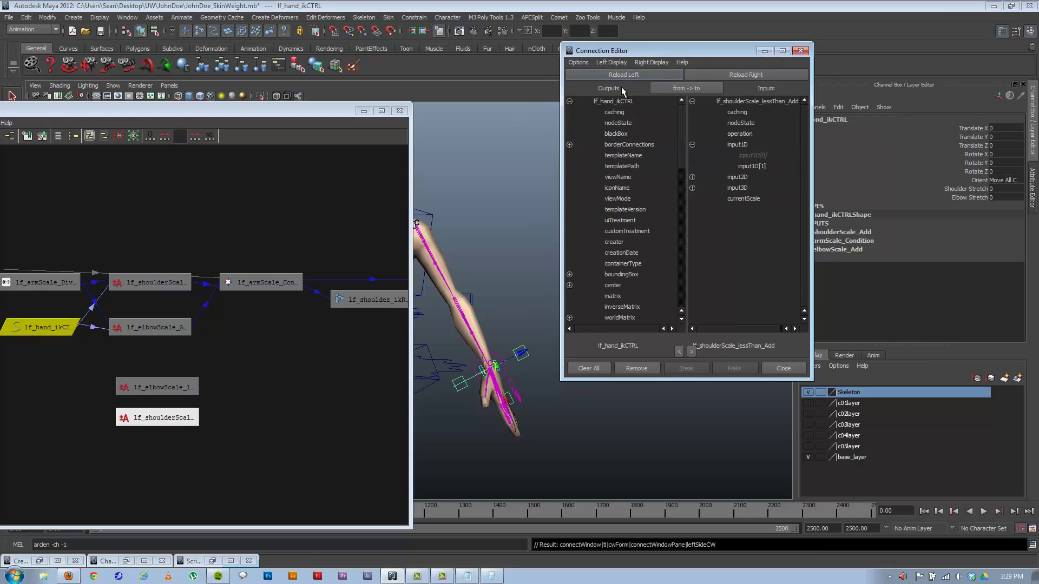
scroll(671, 205, down, 15)
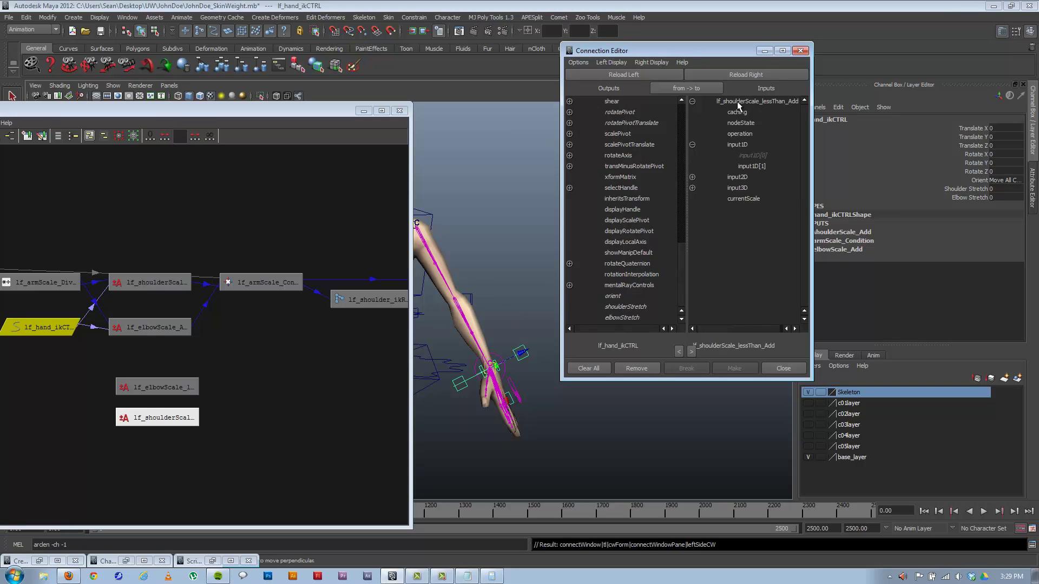
click(624, 306)
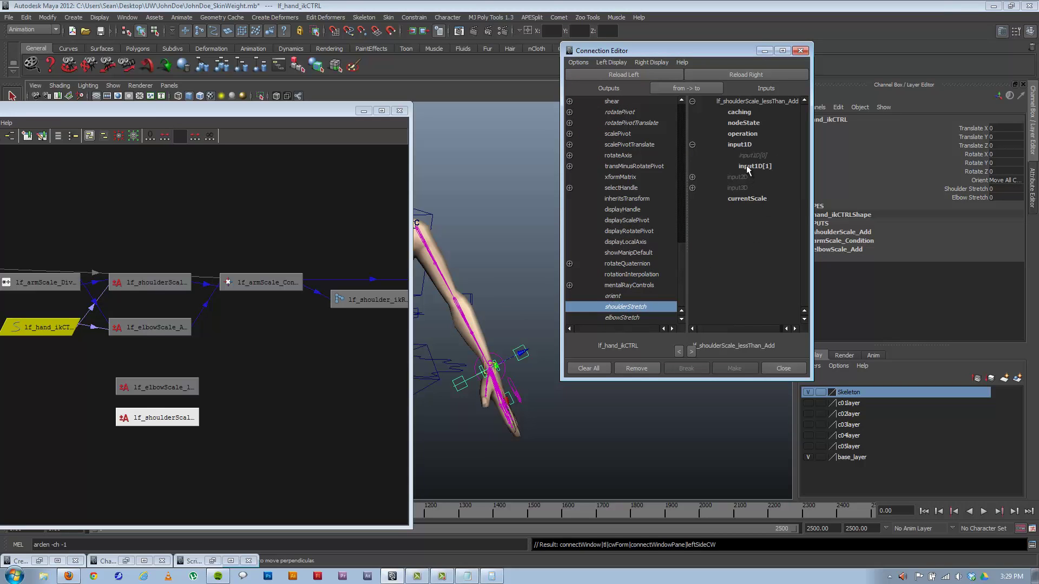
click(747, 166)
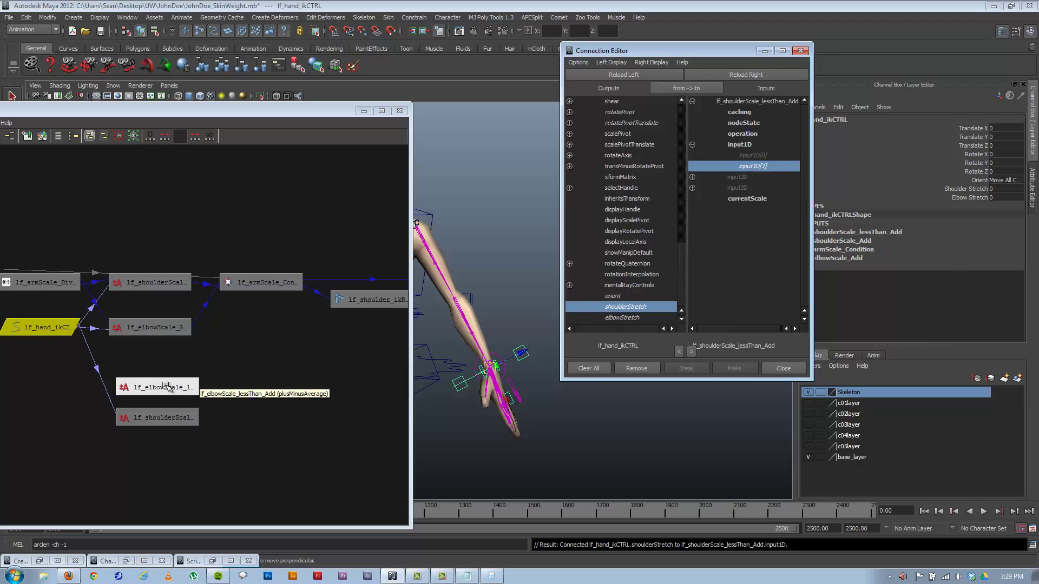
Connect shoulderStretch into lf_elbowScale_lessThan_Add's input1D[1] as well.
click(167, 387)
click(729, 76)
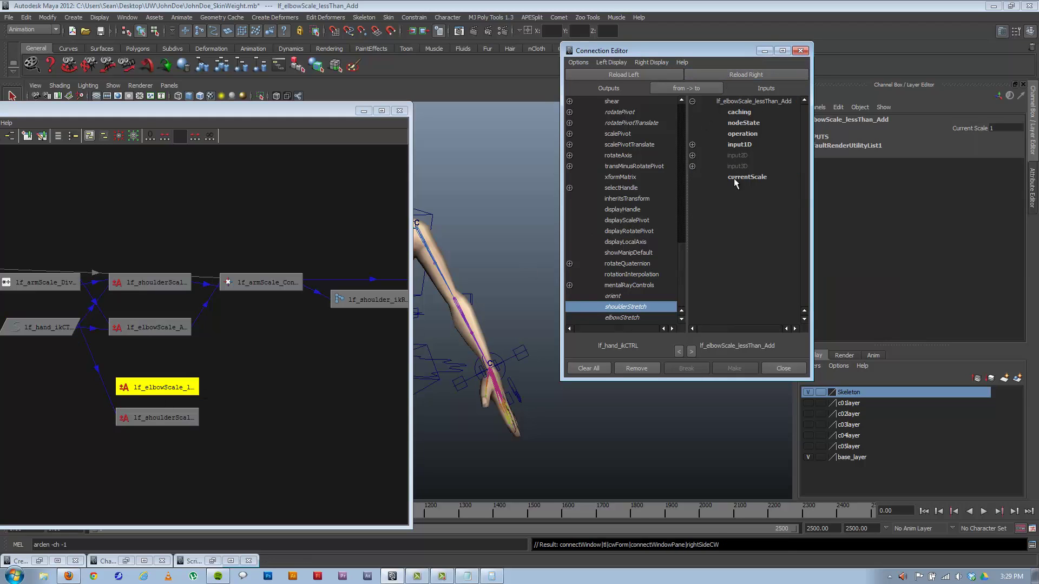
click(693, 145)
click(761, 168)
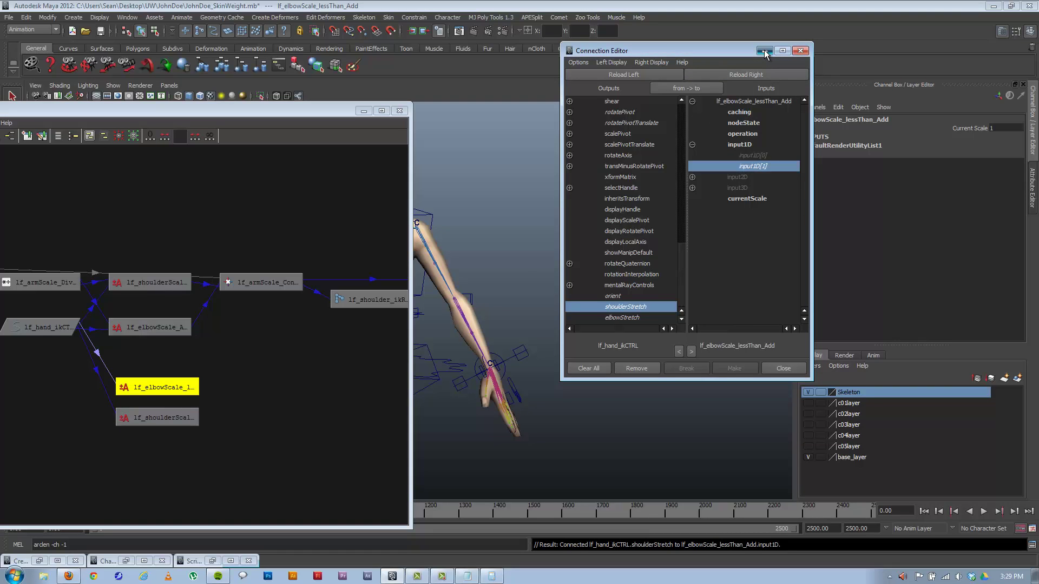
drag(704, 51, 745, 51)
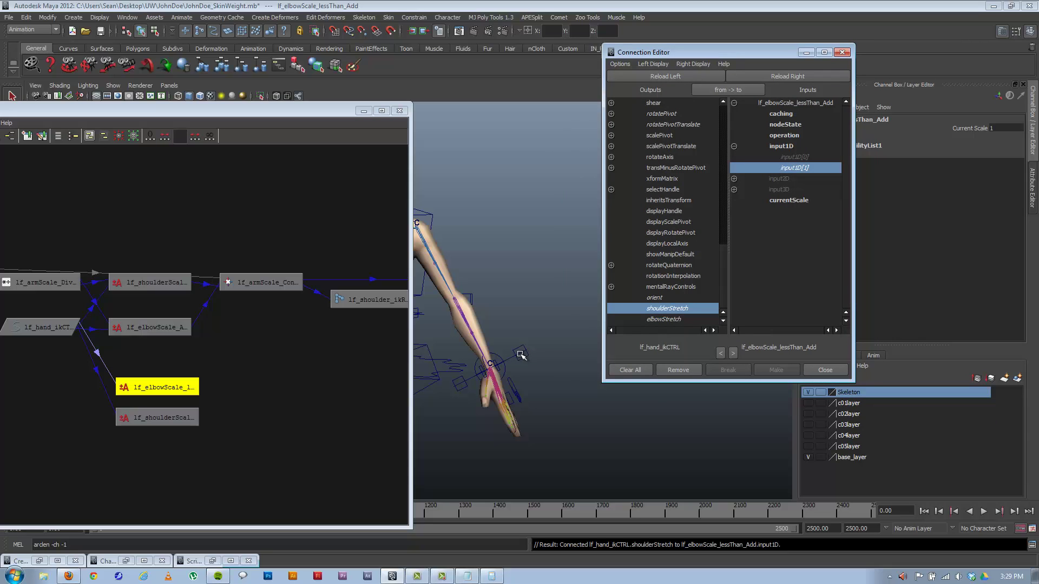
click(293, 283)
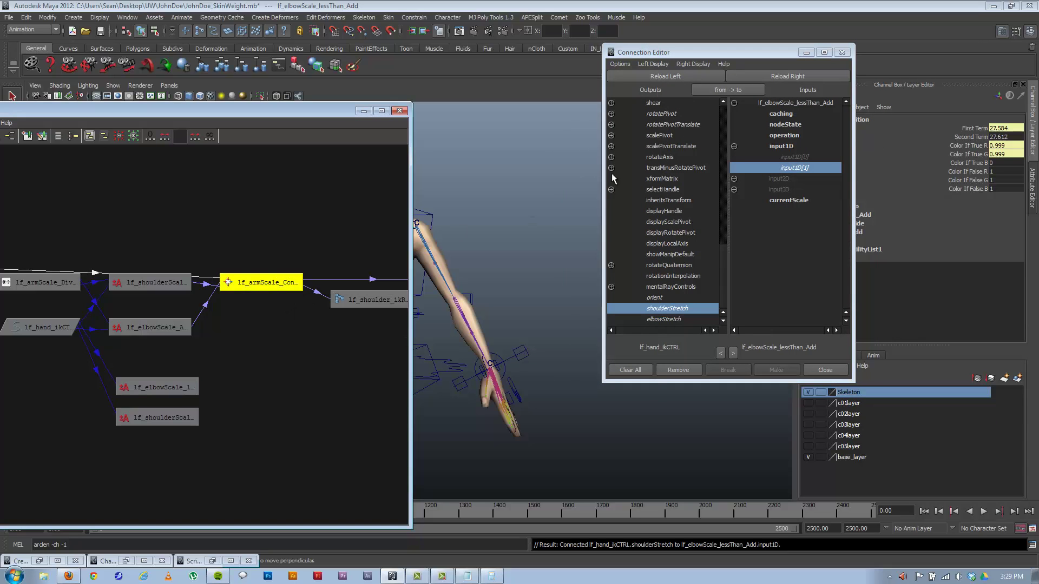
Load lf_armScale_Condition as the target, expand colorIfFalse, and make trial links into colorIfFalseG.
click(787, 76)
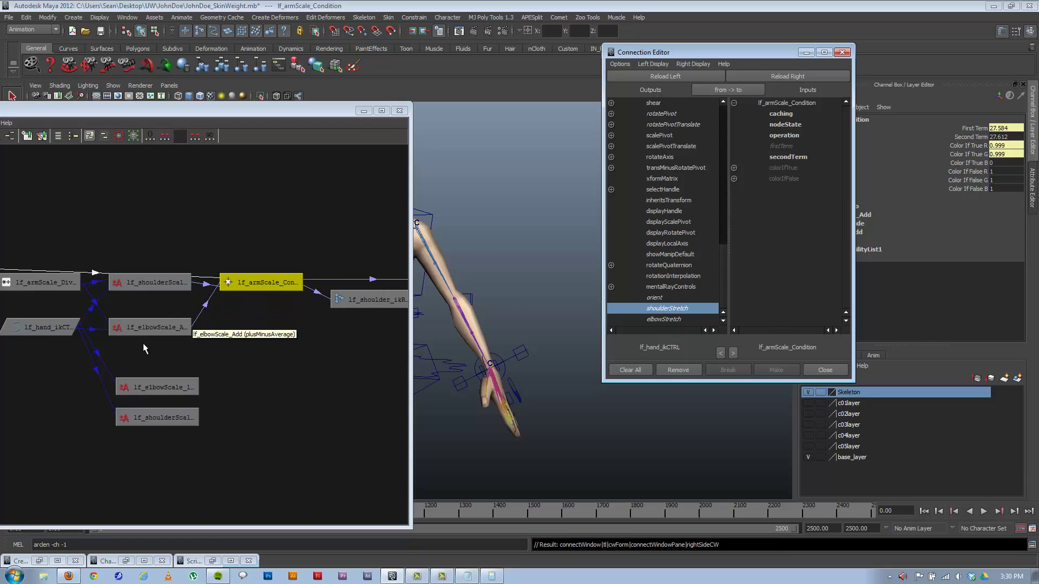
drag(132, 328, 134, 315)
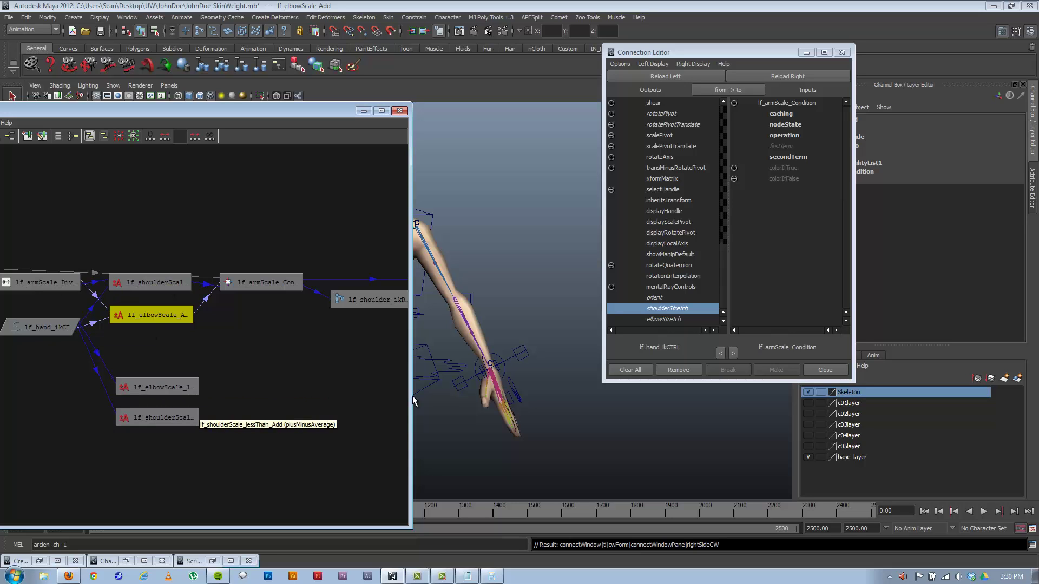
click(180, 386)
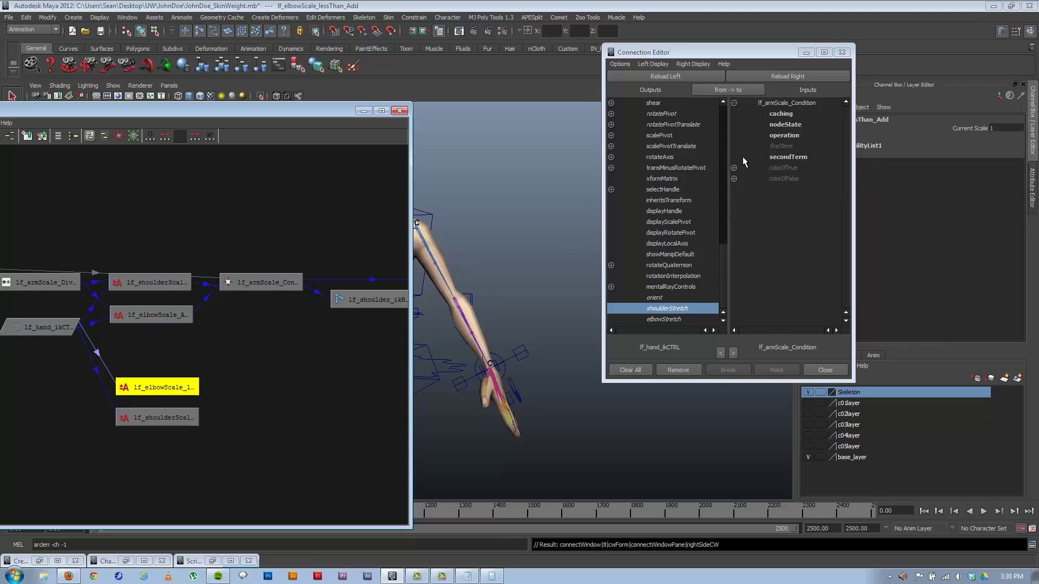
click(733, 179)
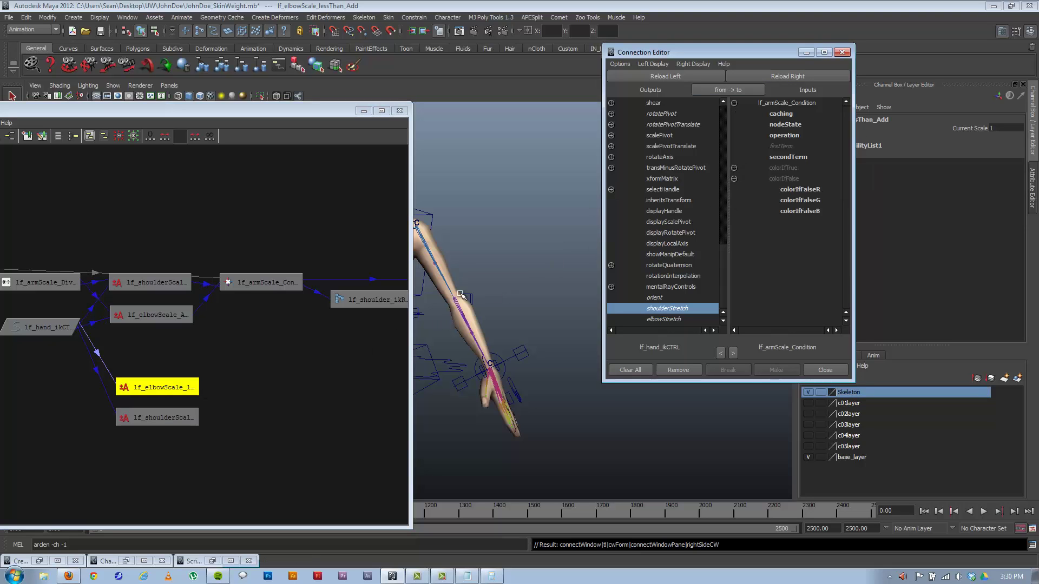
click(814, 201)
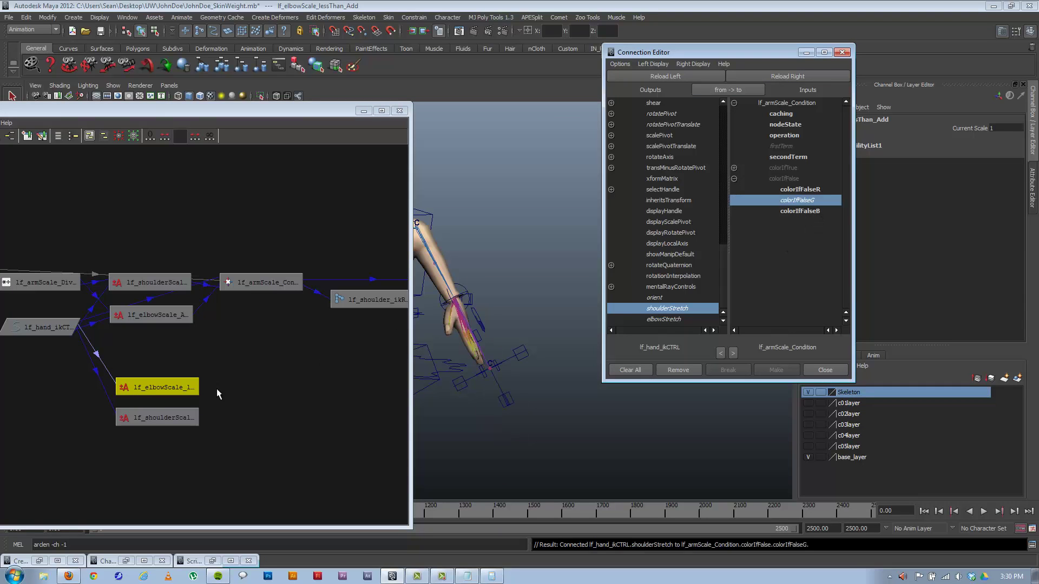
click(178, 418)
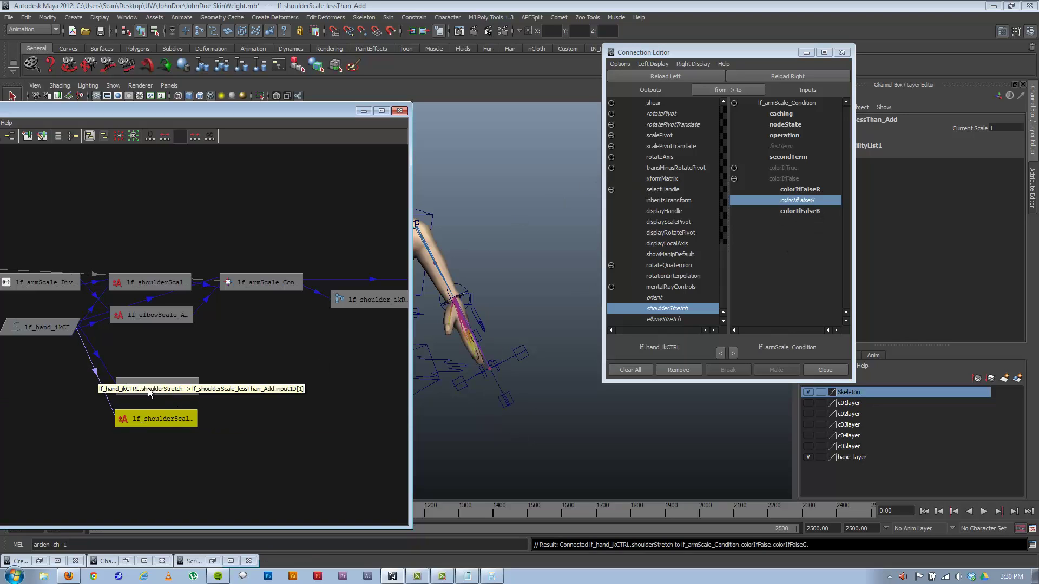
click(679, 76)
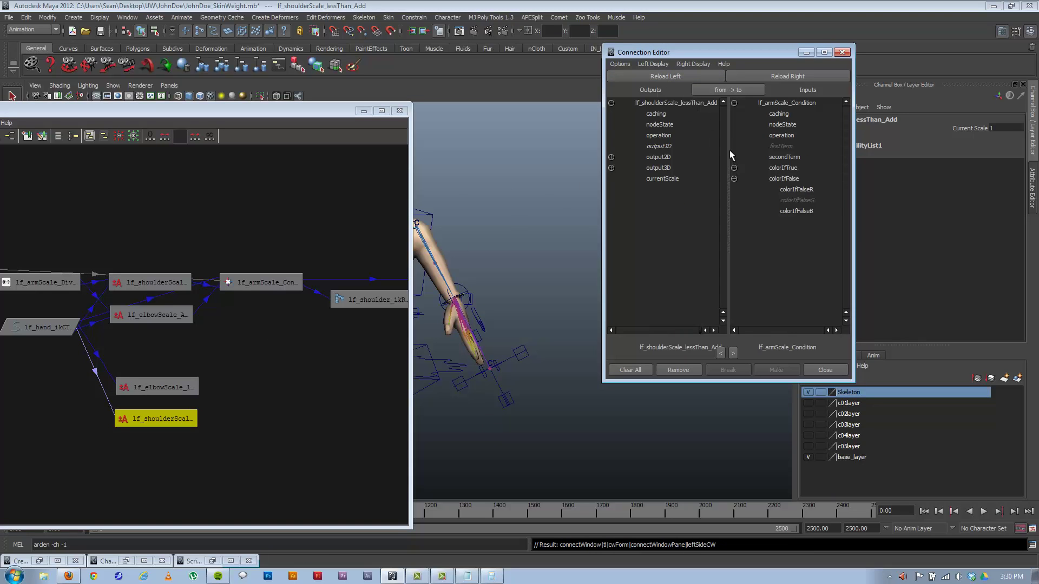
click(658, 146)
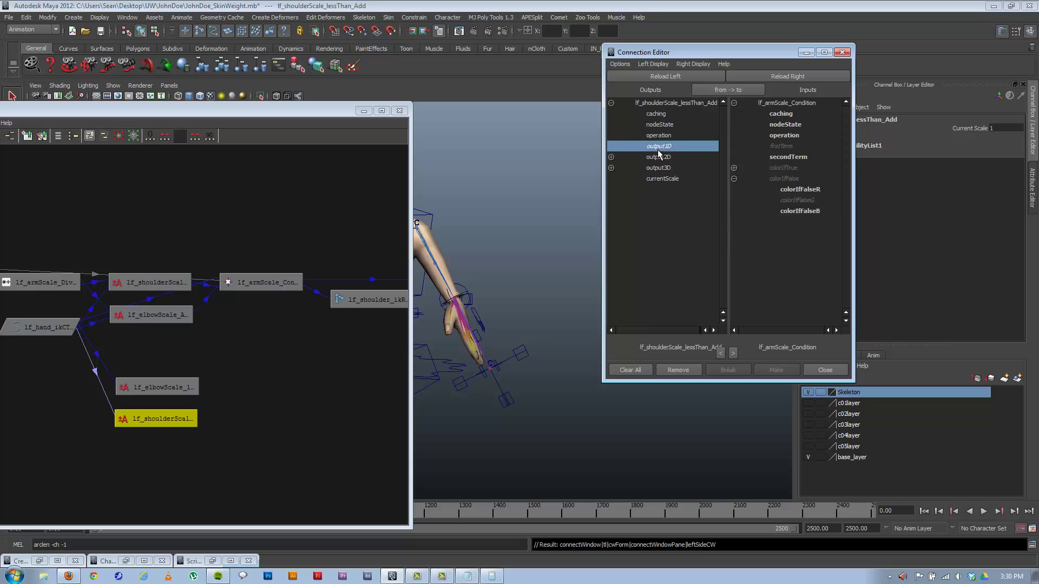
click(803, 200)
Wire the shoulder lessThan output1D to colorIfFalseR and the elbow lessThan output1D to colorIfFalseG.
click(153, 386)
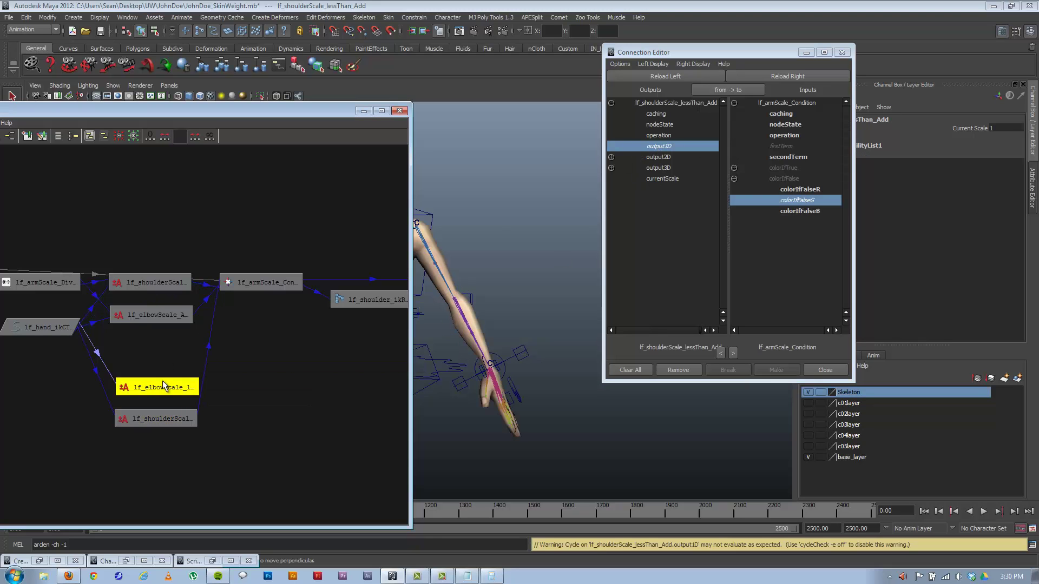
click(658, 76)
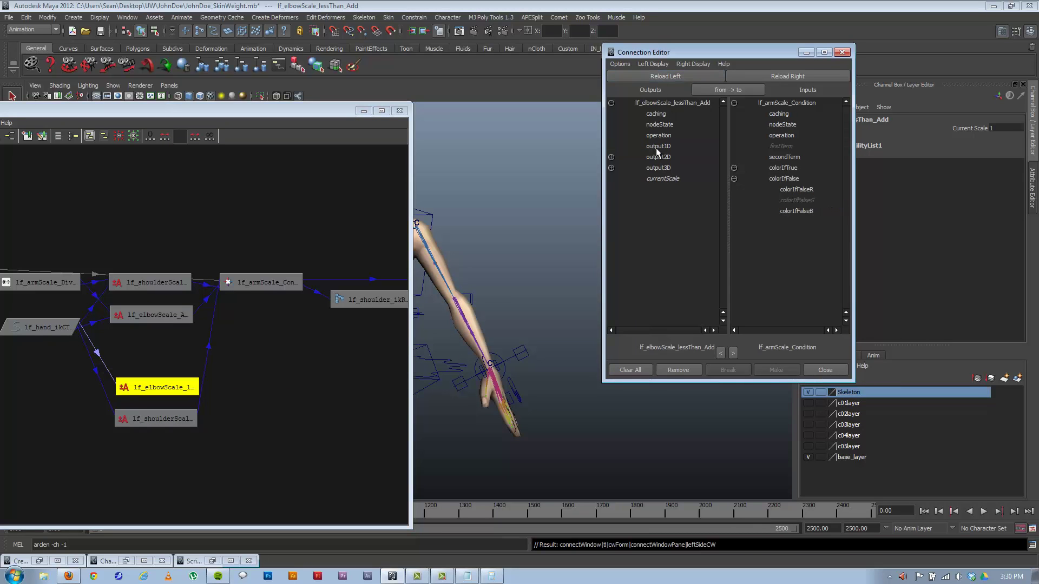
click(658, 147)
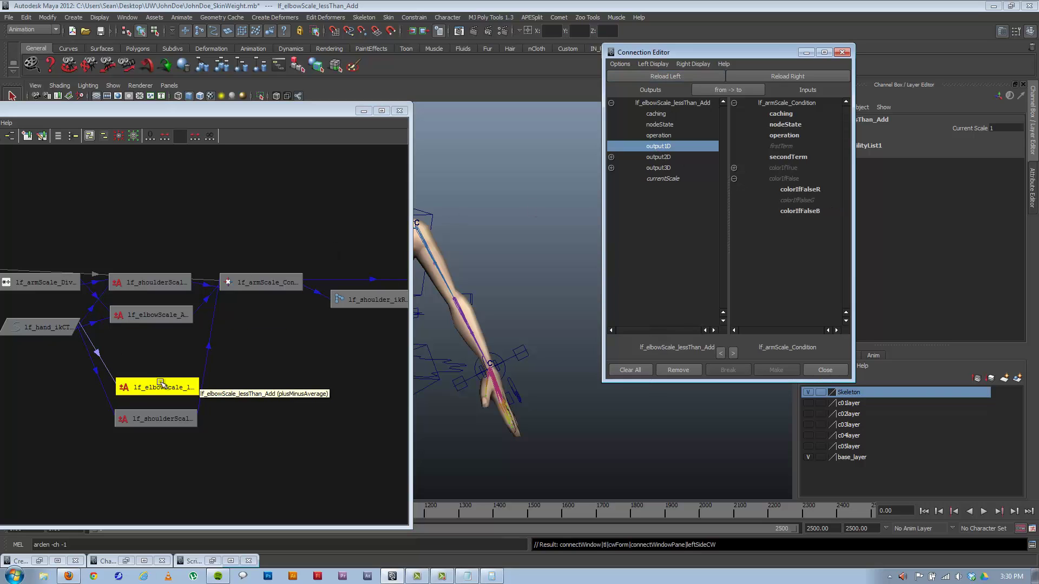
click(144, 420)
click(661, 77)
click(657, 146)
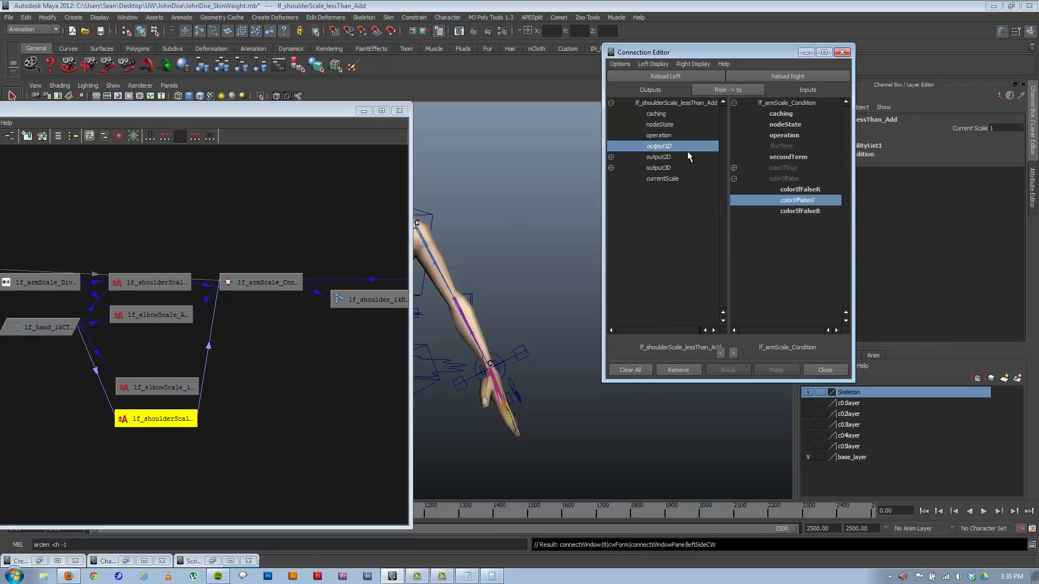
click(794, 190)
click(162, 388)
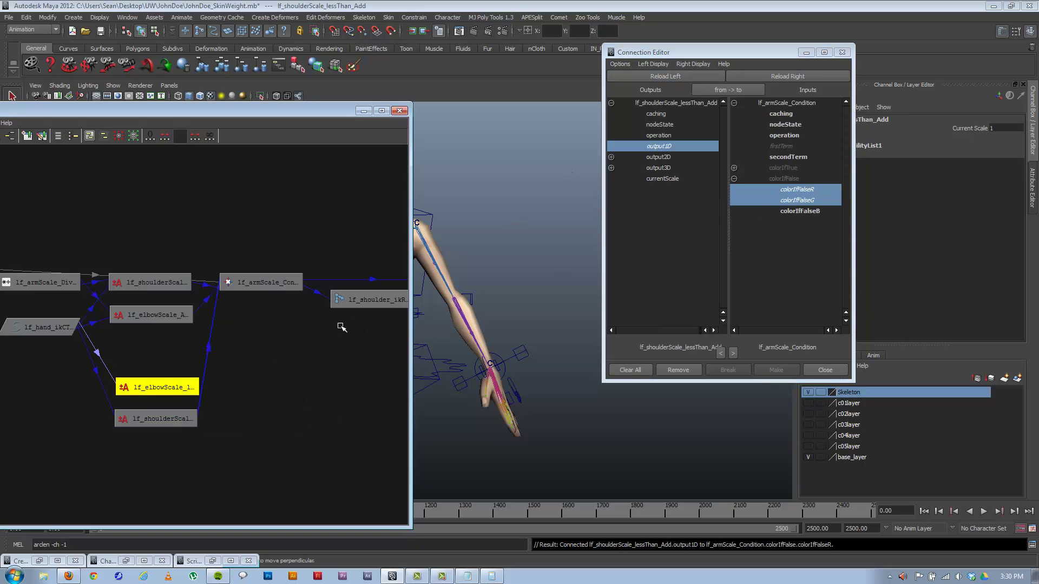
click(665, 76)
click(655, 146)
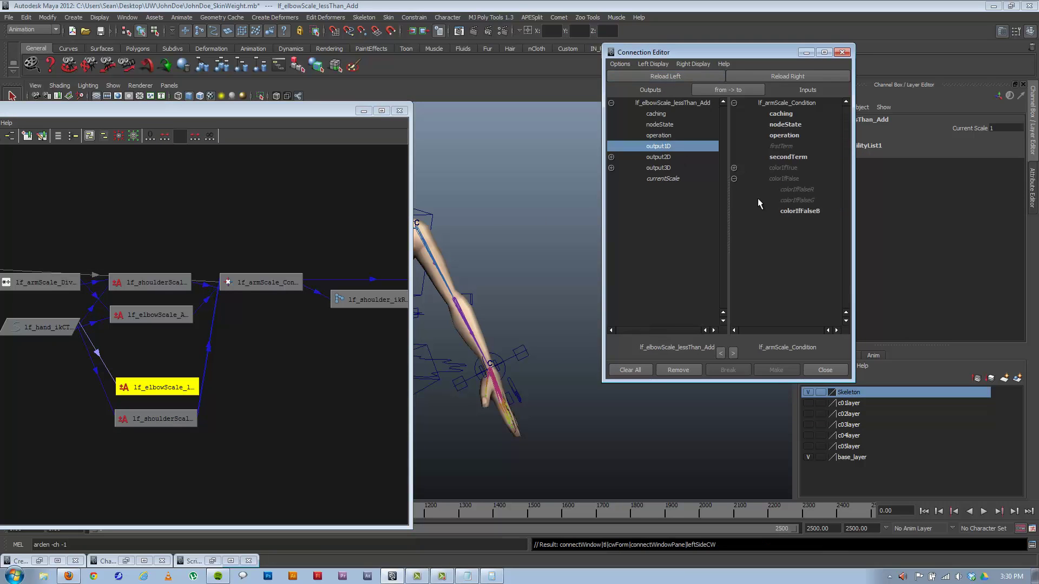
click(797, 200)
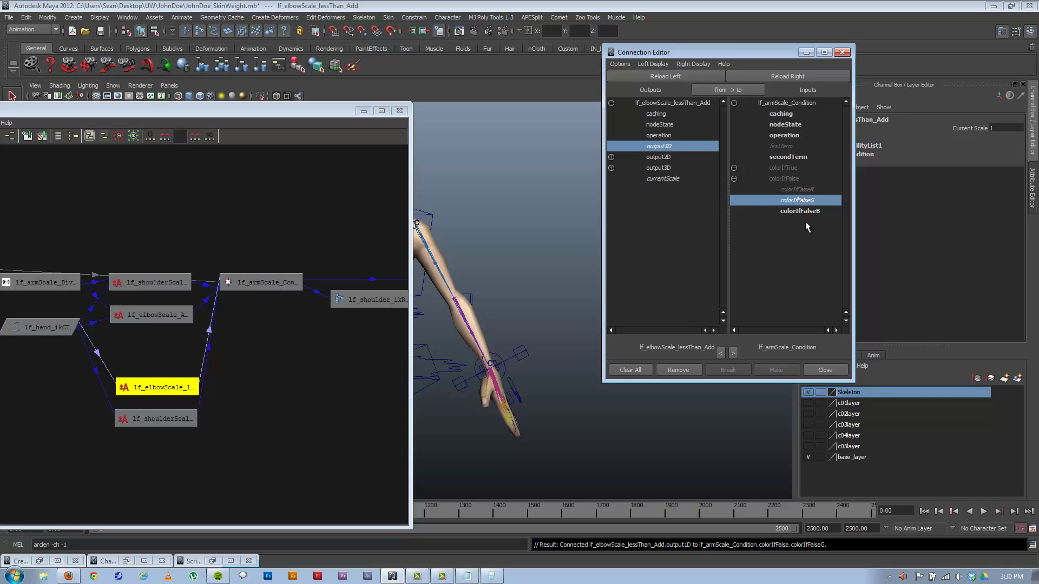
Test Shoulder Stretch on lf_hand_ikCTRL, then undo the change.
click(806, 53)
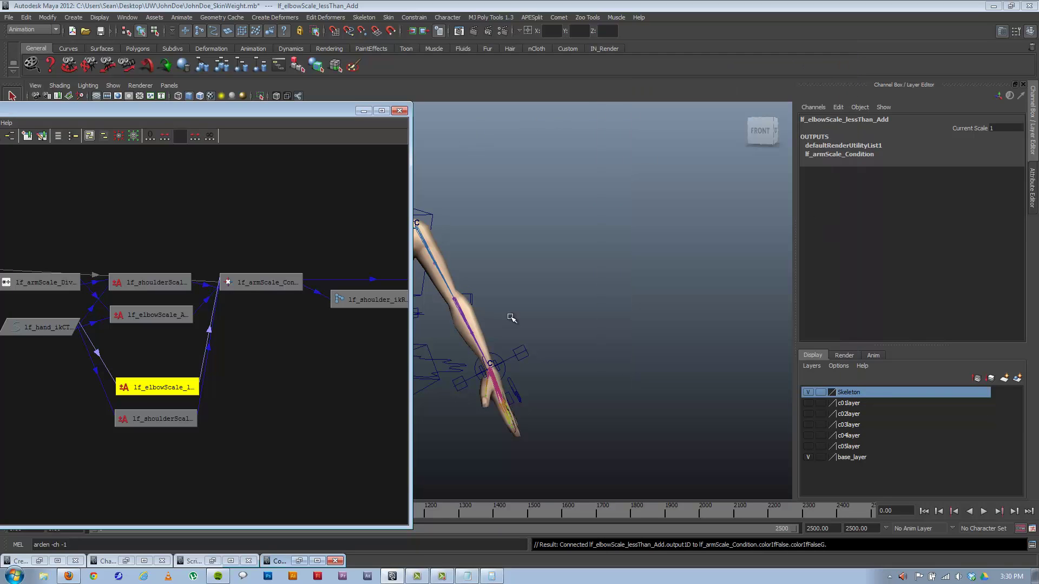
click(517, 350)
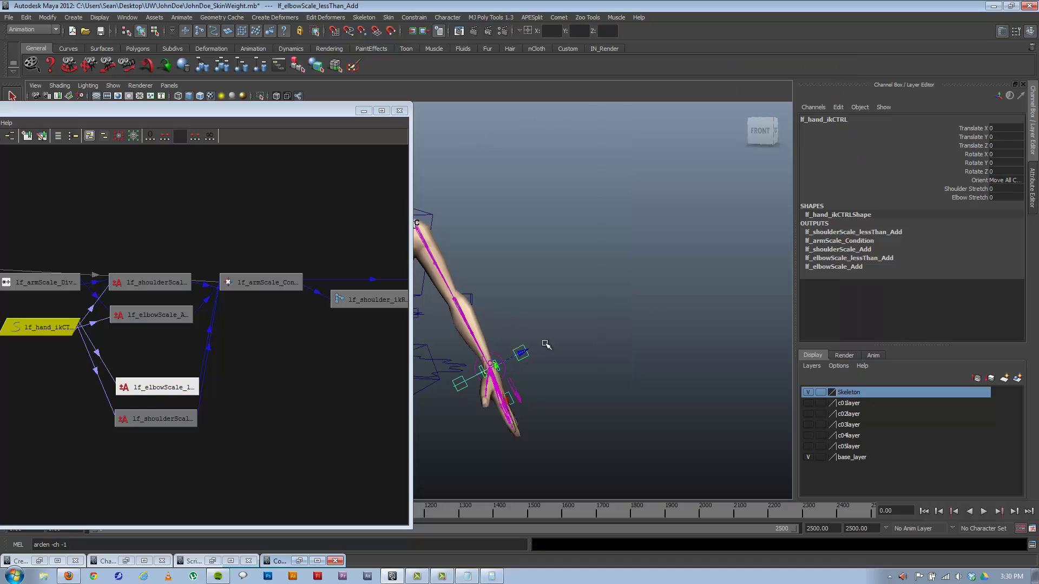
click(977, 189)
middle_drag(626, 227, 599, 222)
key(ctrl+z)
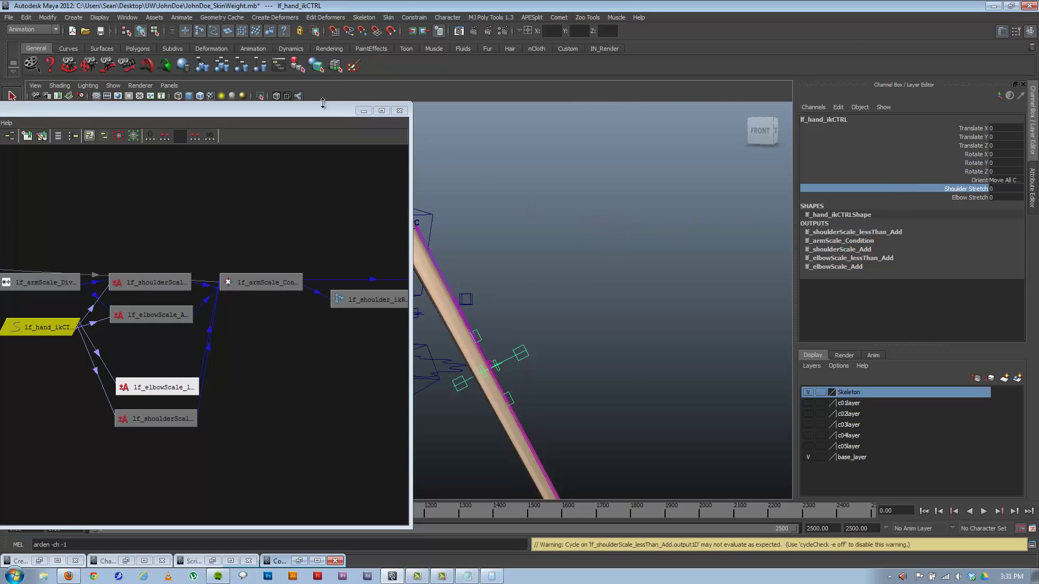
click(363, 110)
key(ctrl+z)
Undo the earlier rig changes back through the shoulder-scale connection.
alt+right_drag(591, 227, 338, 245)
alt+middle_drag(585, 281, 492, 276)
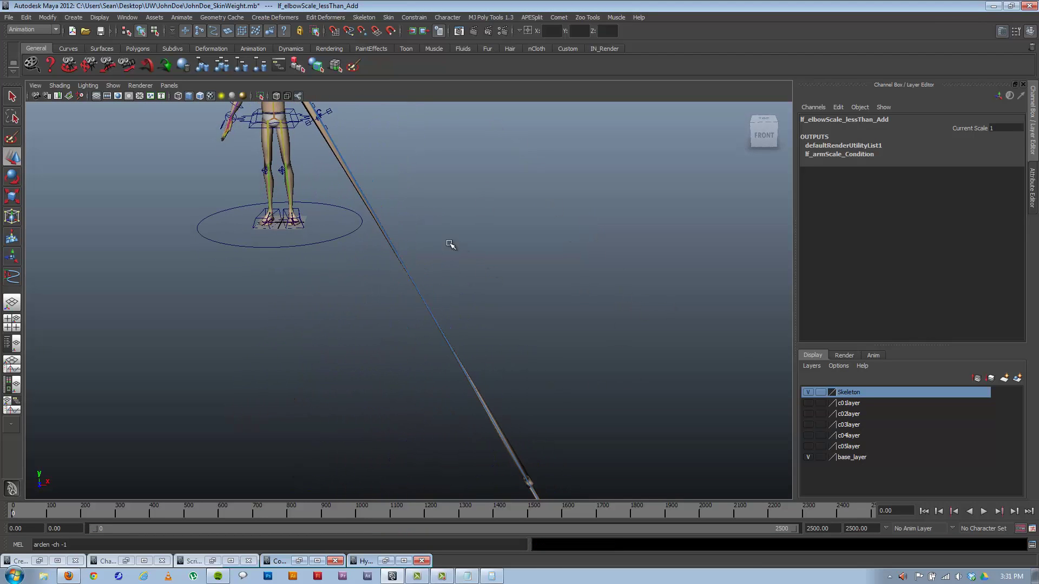
alt+drag(449, 246, 476, 320)
key(ctrl+z)
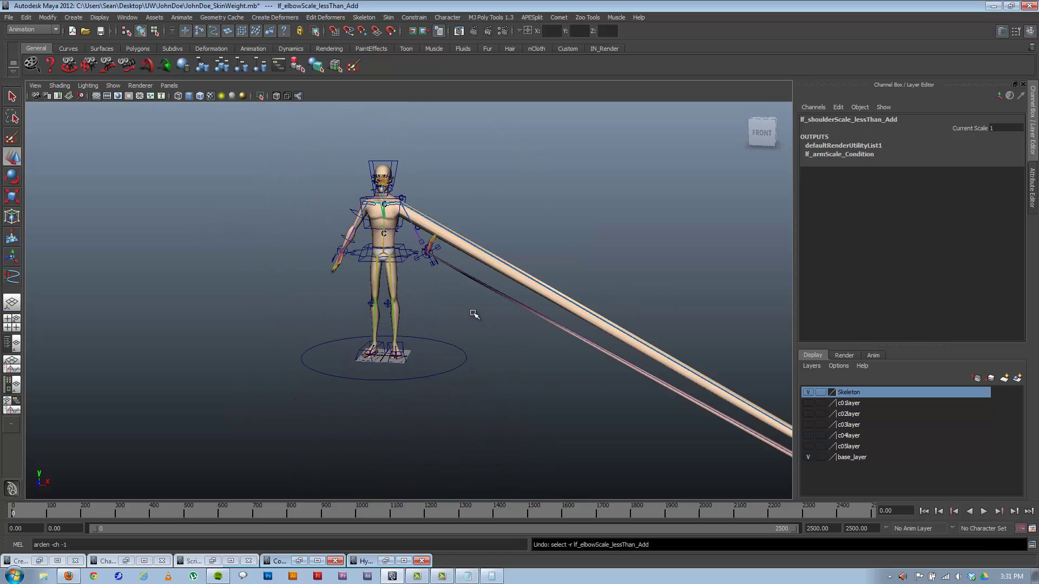
key(ctrl+z)
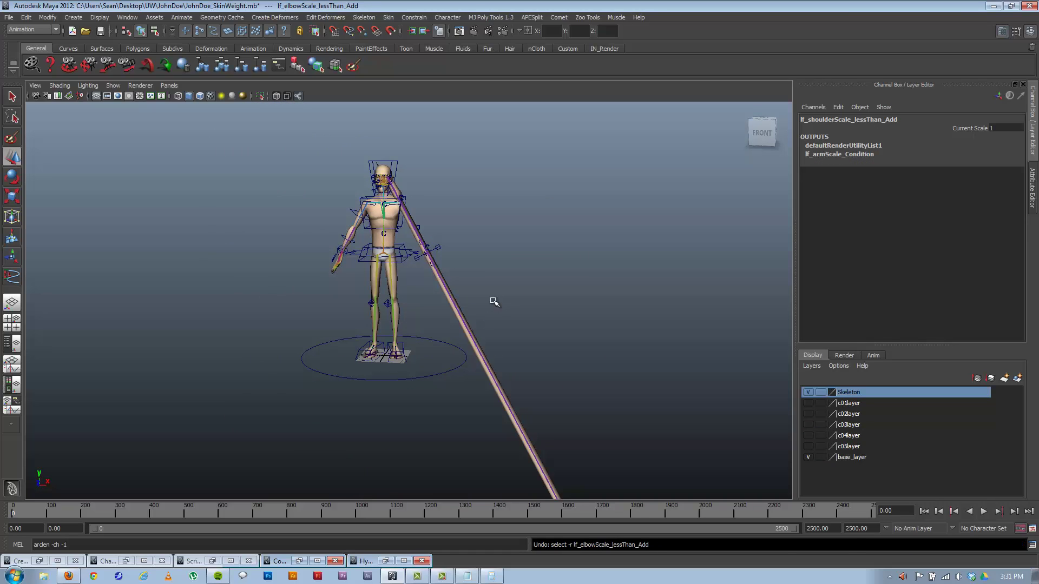
key(ctrl+z)
key(ctrl+z)
key(ctrl+z)
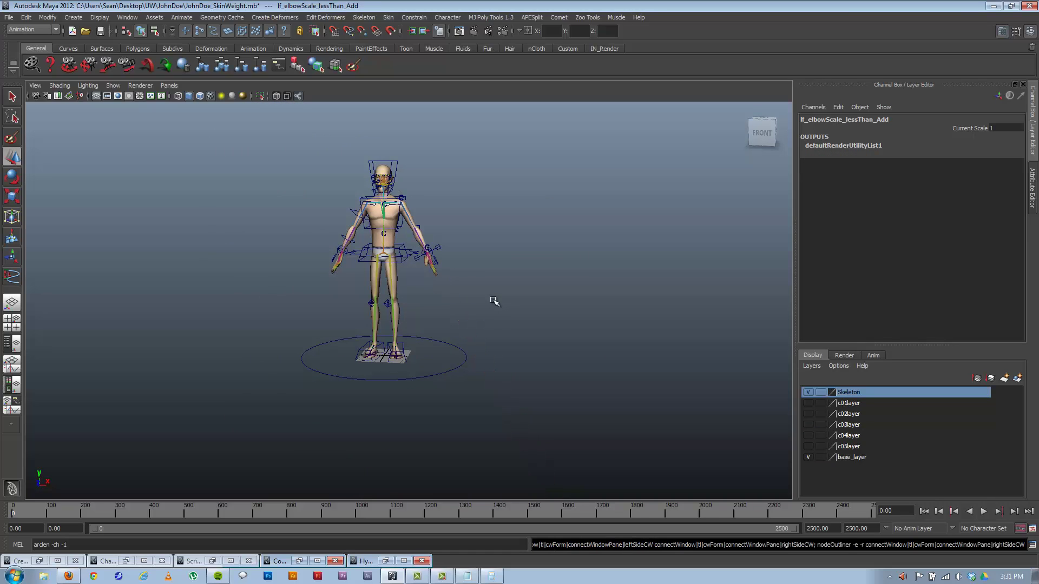
Reselect lf_hand_ikCTRL and return Shoulder Stretch to 0.
alt+drag(454, 267, 450, 279)
alt+right_drag(450, 279, 528, 252)
alt+middle_drag(528, 252, 509, 317)
click(523, 296)
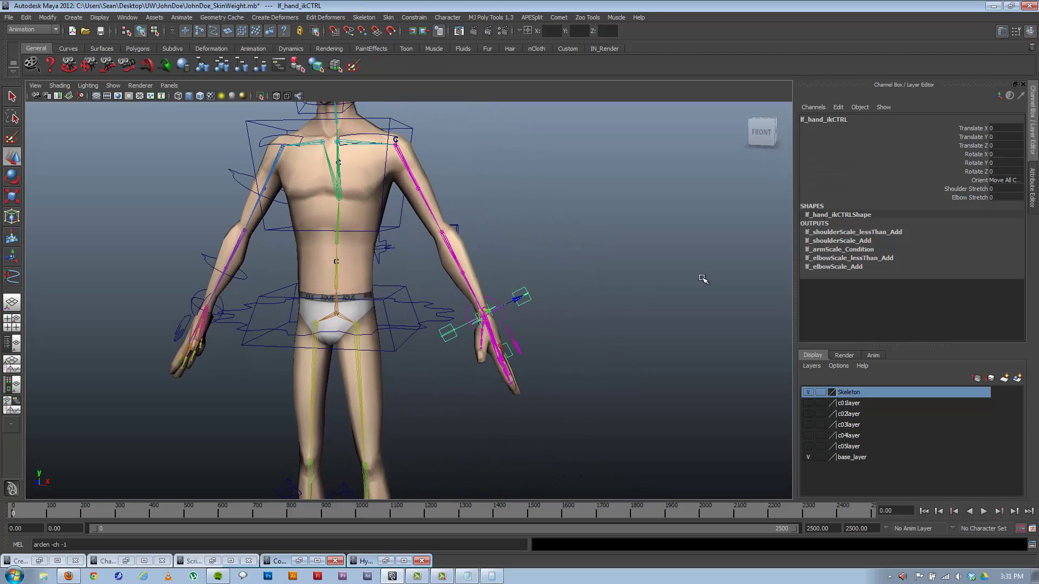
click(981, 189)
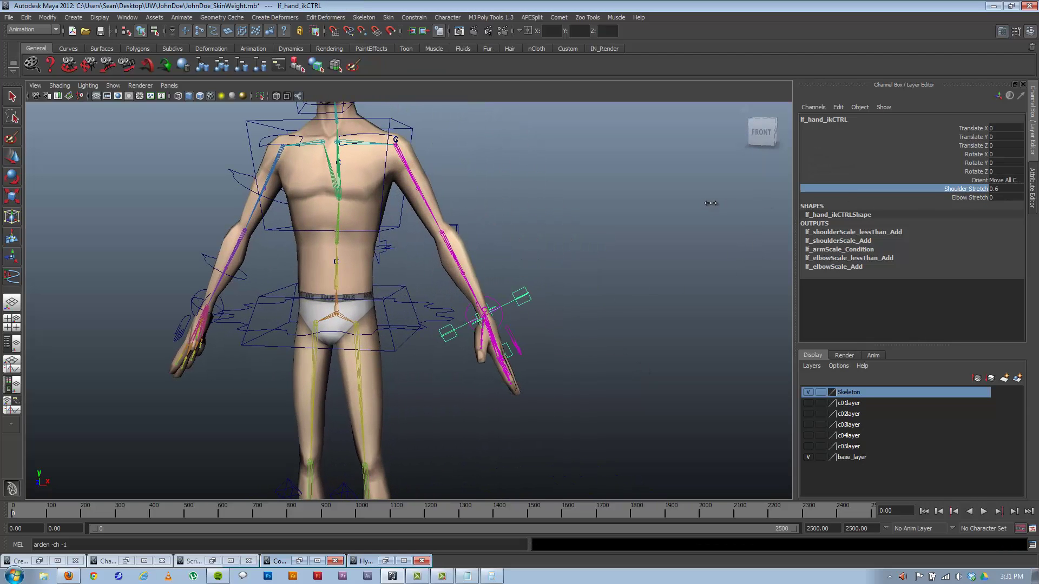
key(ctrl+z)
Restore the Hypergraph, select lf_elbowScale_lessThan_Add, and bring the Connection Editor back.
click(387, 560)
click(368, 475)
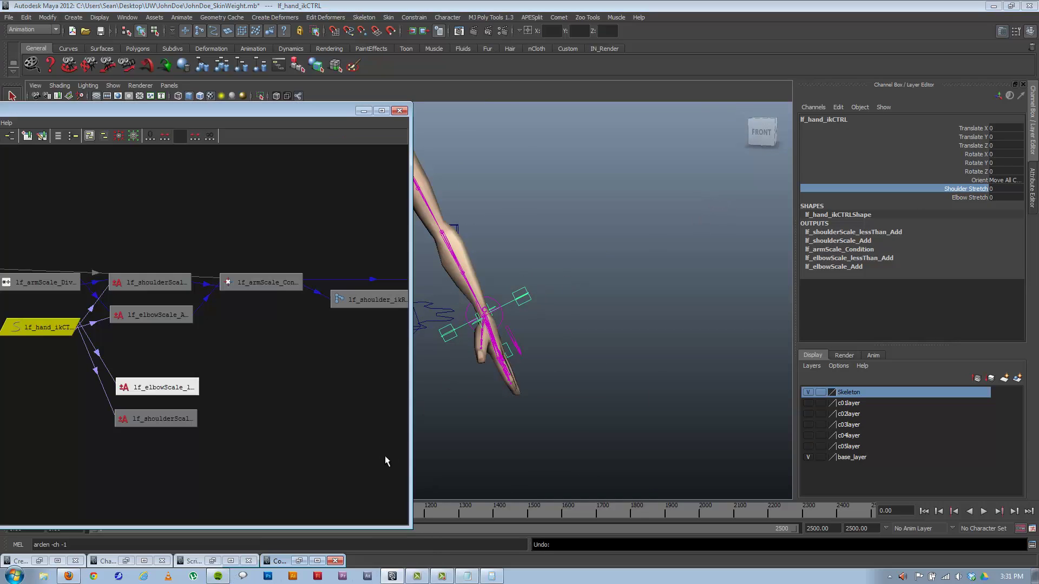
click(166, 342)
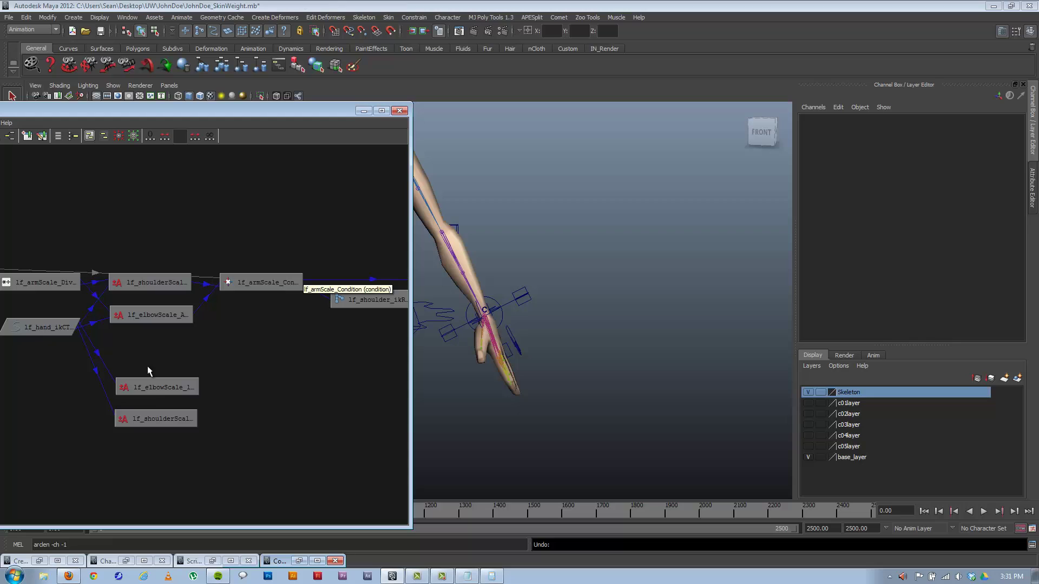
click(153, 388)
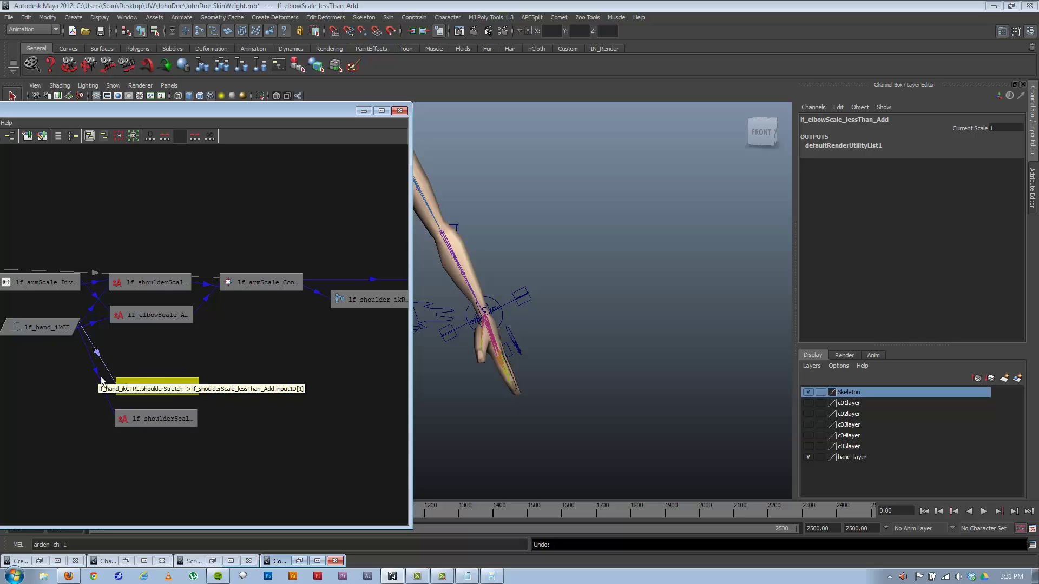
click(192, 355)
click(179, 387)
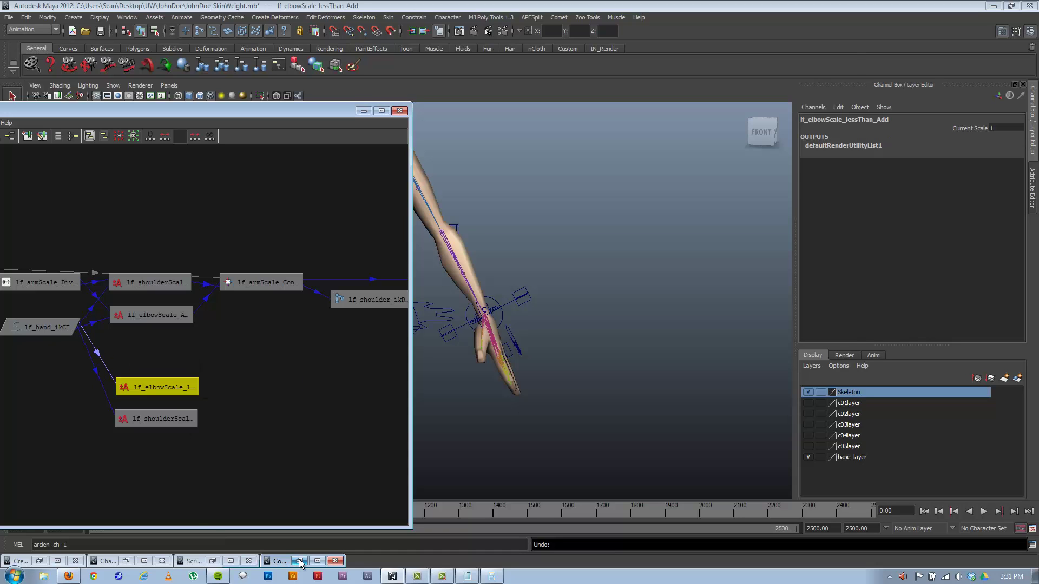
click(280, 561)
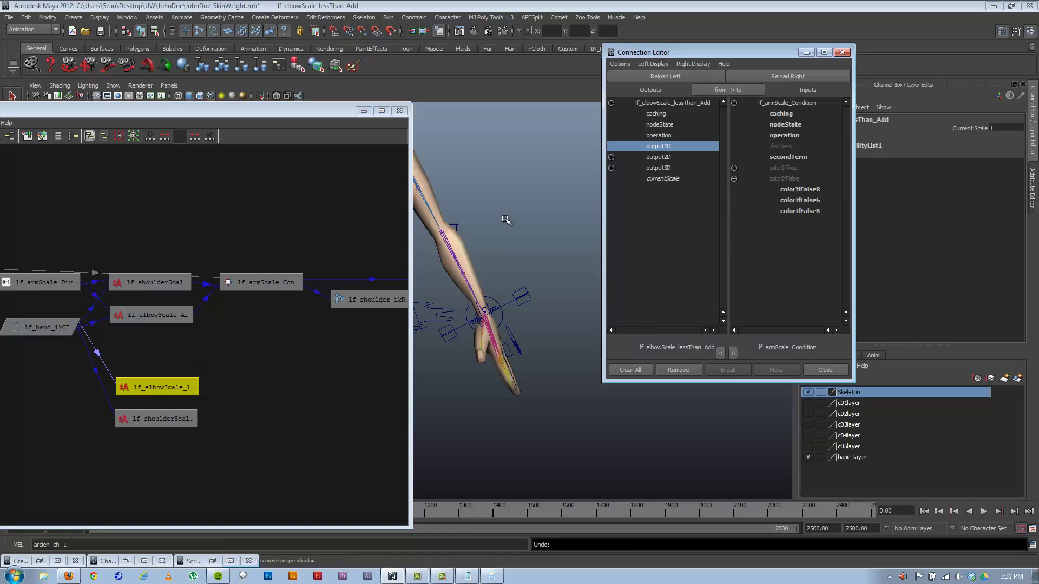
Connect lf_hand_ikCTRL.elbowStretch into lf_elbowScale_lessThan_Add.input1D[1].
click(768, 77)
click(44, 328)
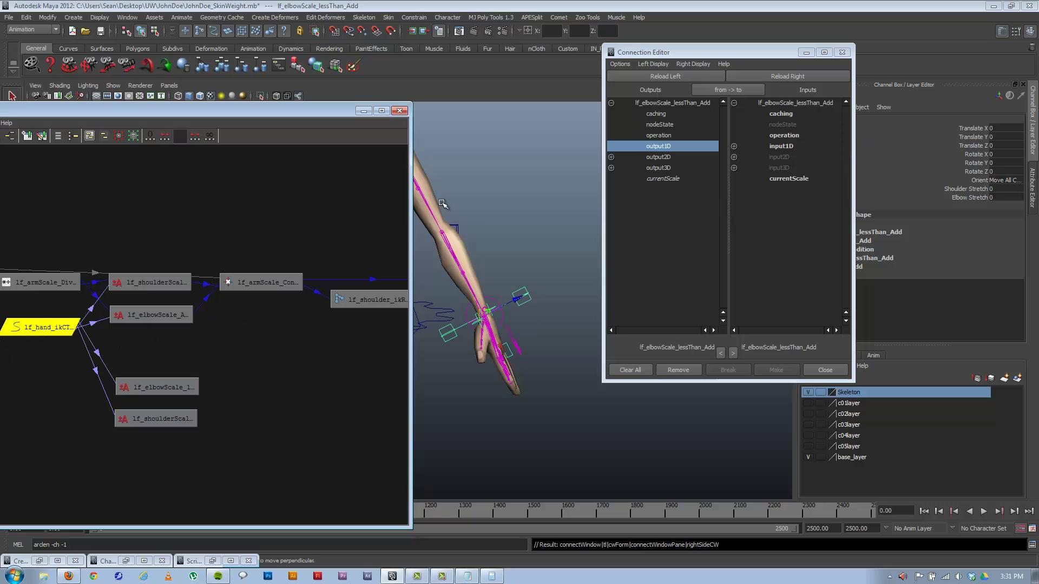
click(696, 75)
drag(721, 154, 713, 315)
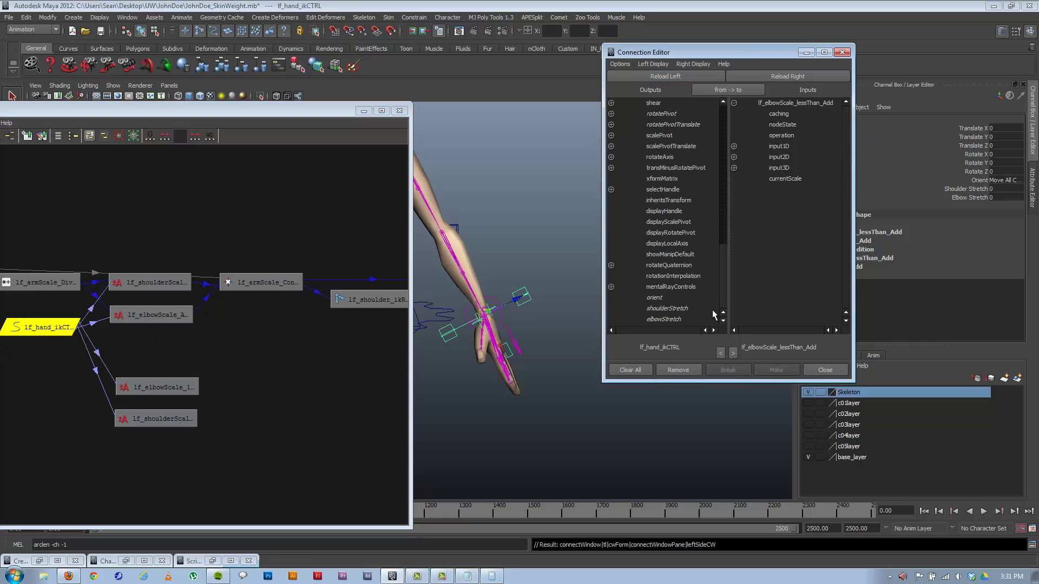
click(666, 319)
click(733, 146)
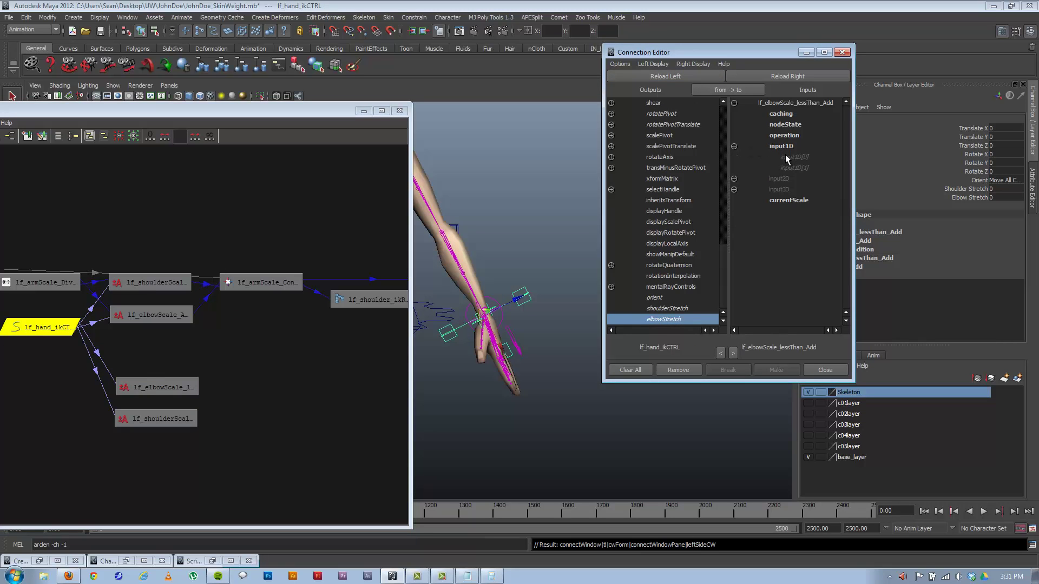
click(785, 168)
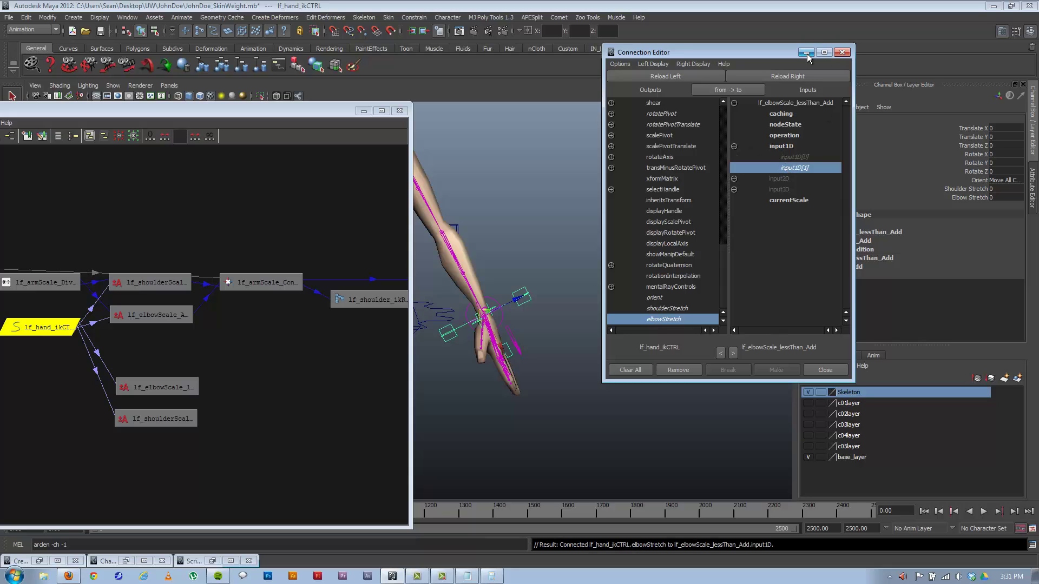
Connect lf_elbowScale_lessThan_Add.output1D into lf_armScale_Condition.colorIfFalseG.
click(265, 279)
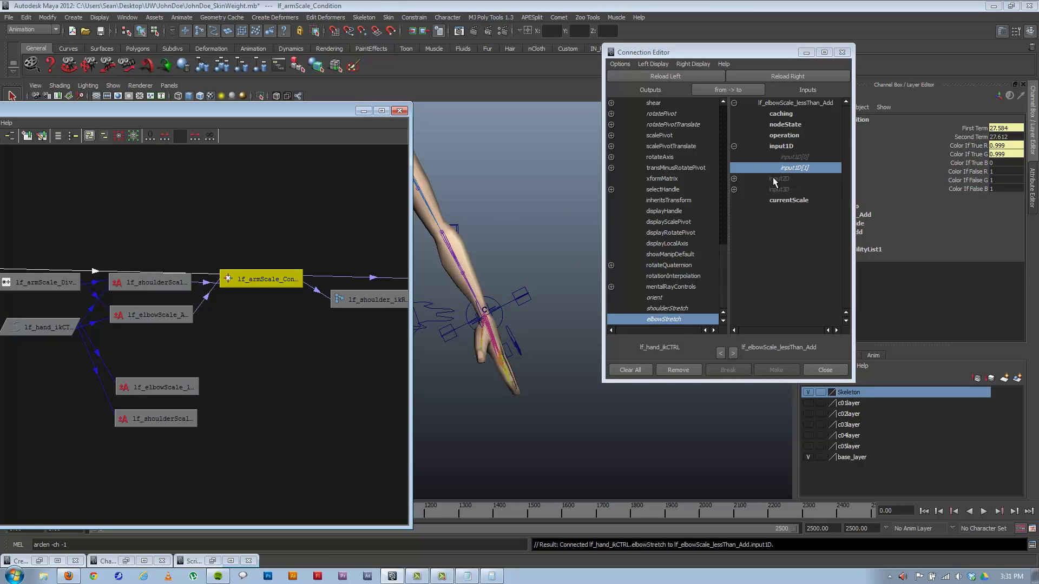
click(788, 76)
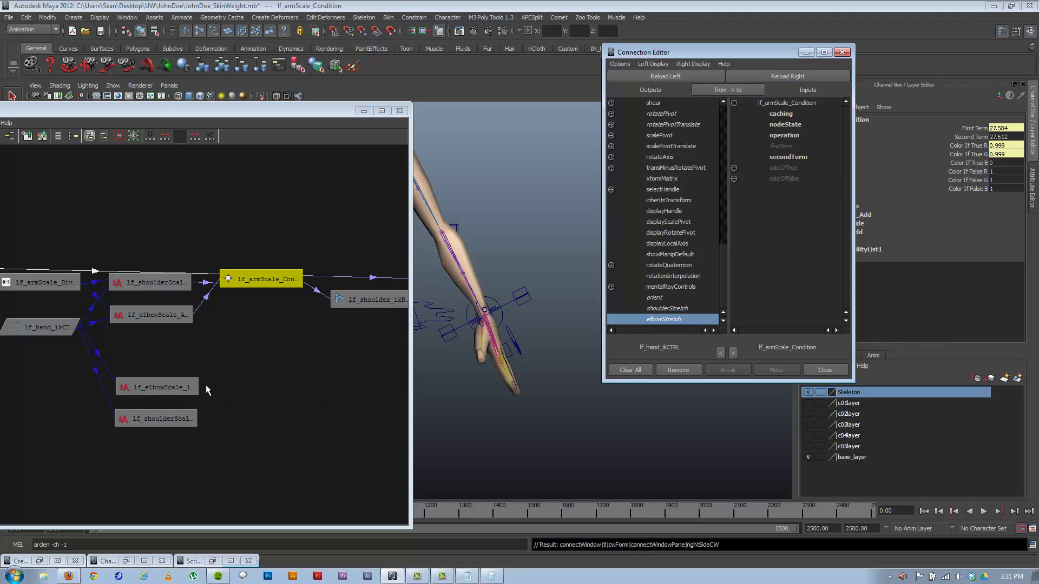
drag(190, 387, 186, 386)
click(680, 76)
click(657, 146)
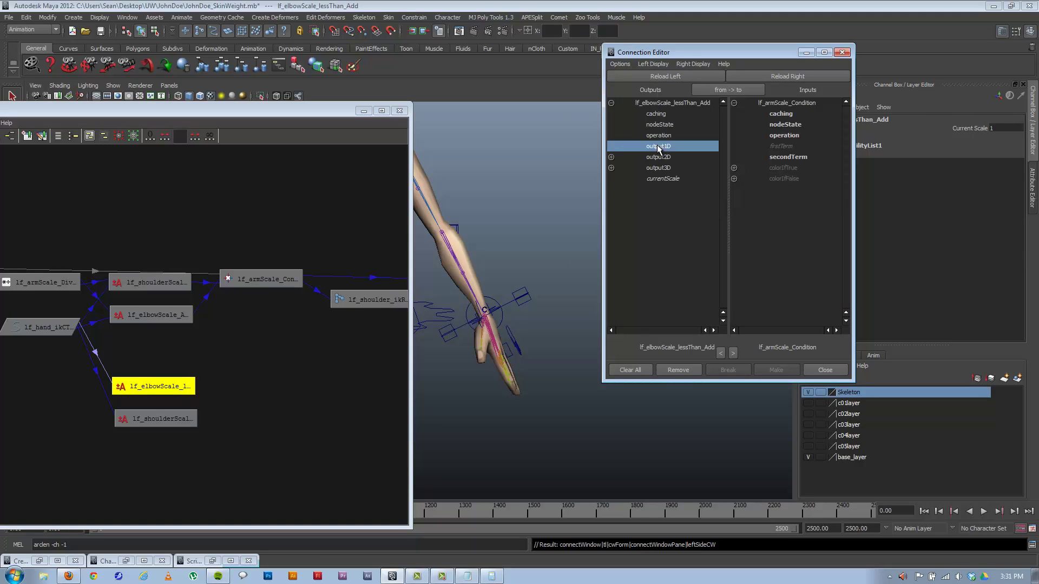
click(734, 178)
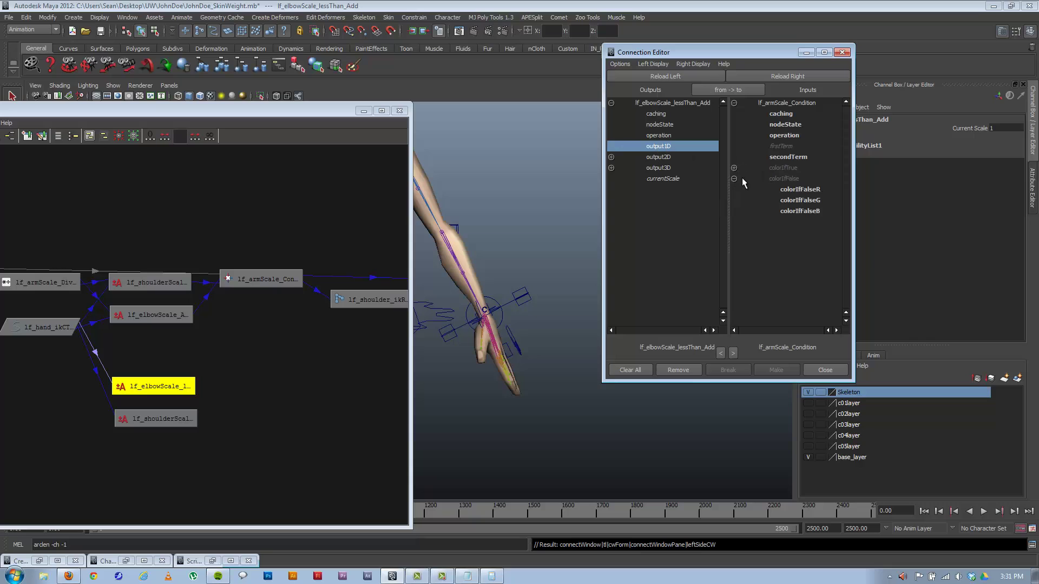
click(791, 200)
Connect lf_shoulderScale_lessThan_Add.output1D into lf_armScale_Condition.colorIfFalseR.
drag(175, 420, 173, 420)
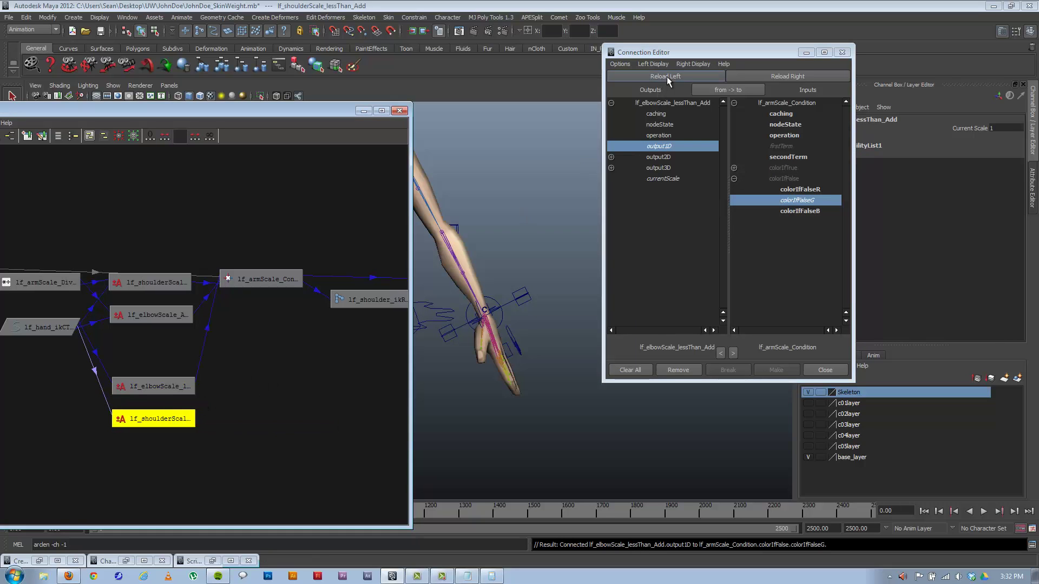
click(667, 76)
click(658, 147)
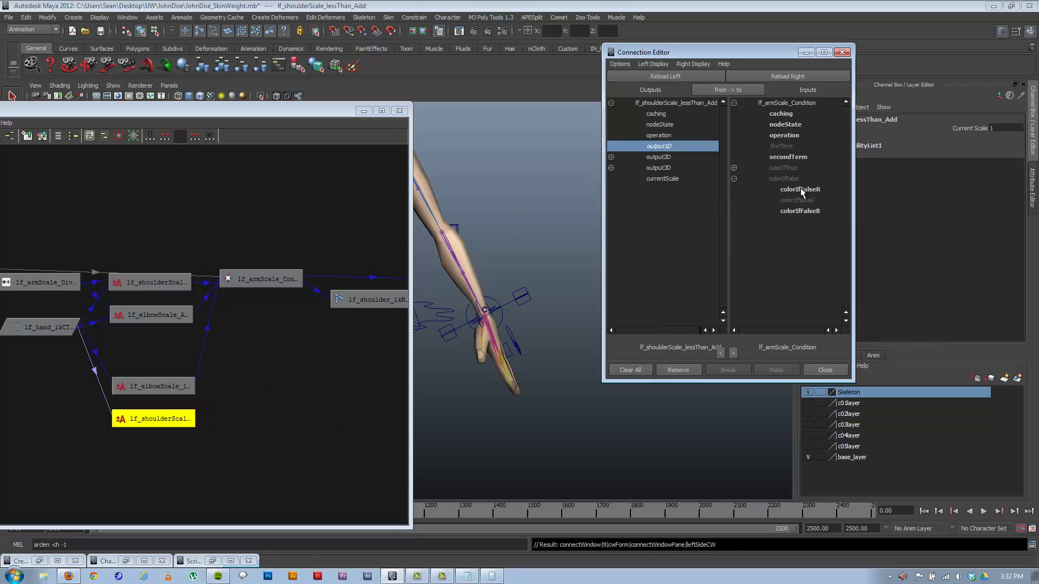
click(799, 188)
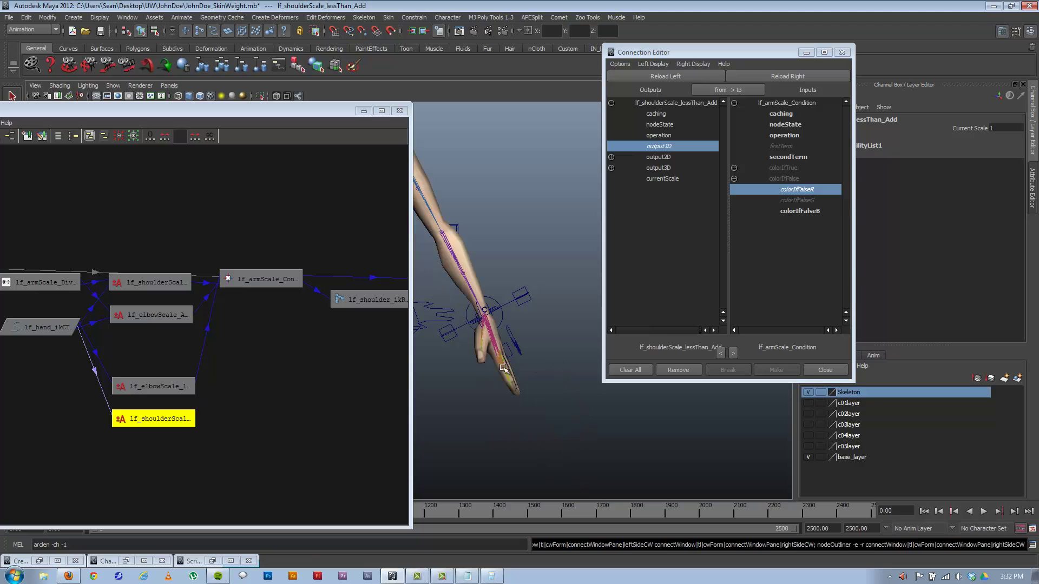
Test Elbow Stretch on the left hand IK control, then reset it to 0.
click(523, 296)
click(968, 198)
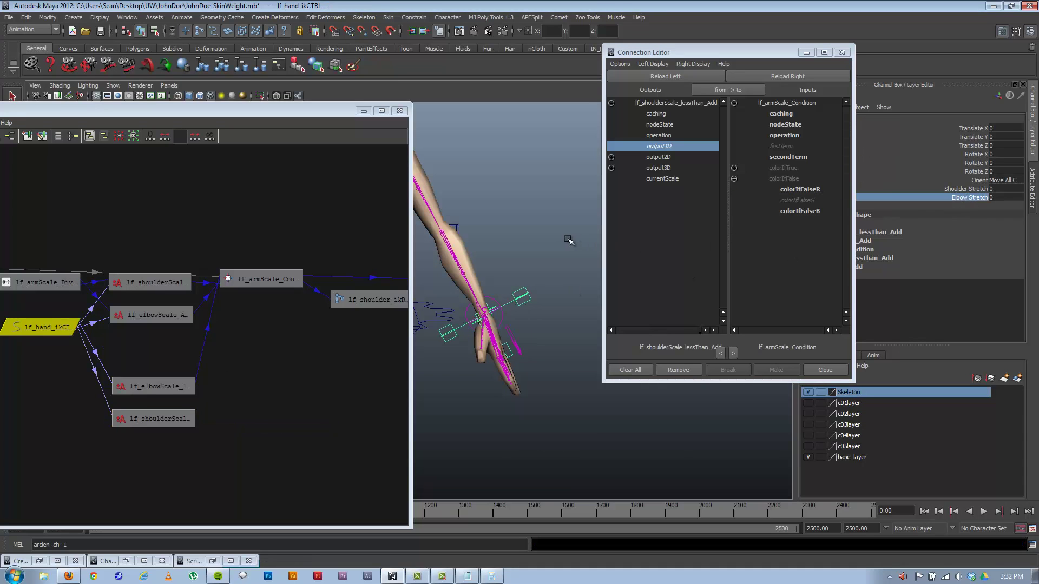
mouse_move(558, 244)
middle_down()
mouse_move(599, 243)
mouse_move(548, 235)
mouse_move(568, 239)
mouse_move(557, 239)
middle_up()
click(999, 197)
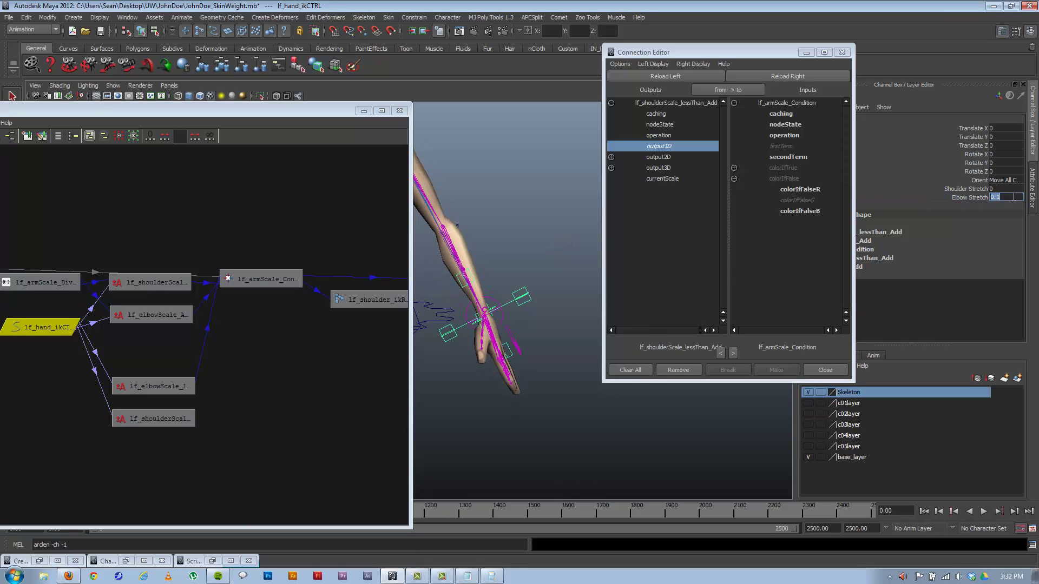
text(0)
key(Return)
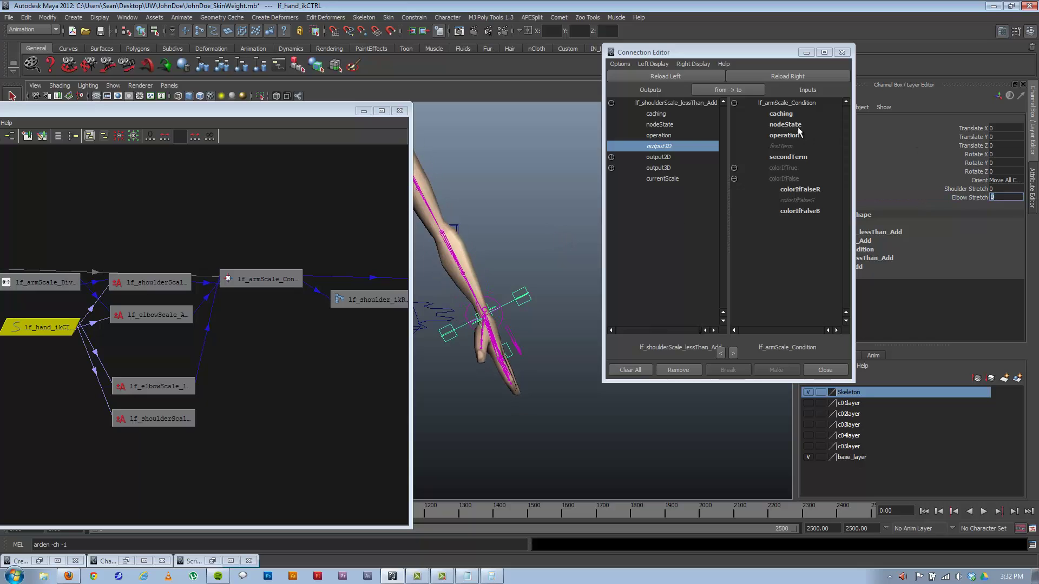
Connect lf_hand_ikCTRL.shoulderStretch into lf_shoulderScale_lessThan_Add.input1D[1].
click(146, 418)
click(814, 81)
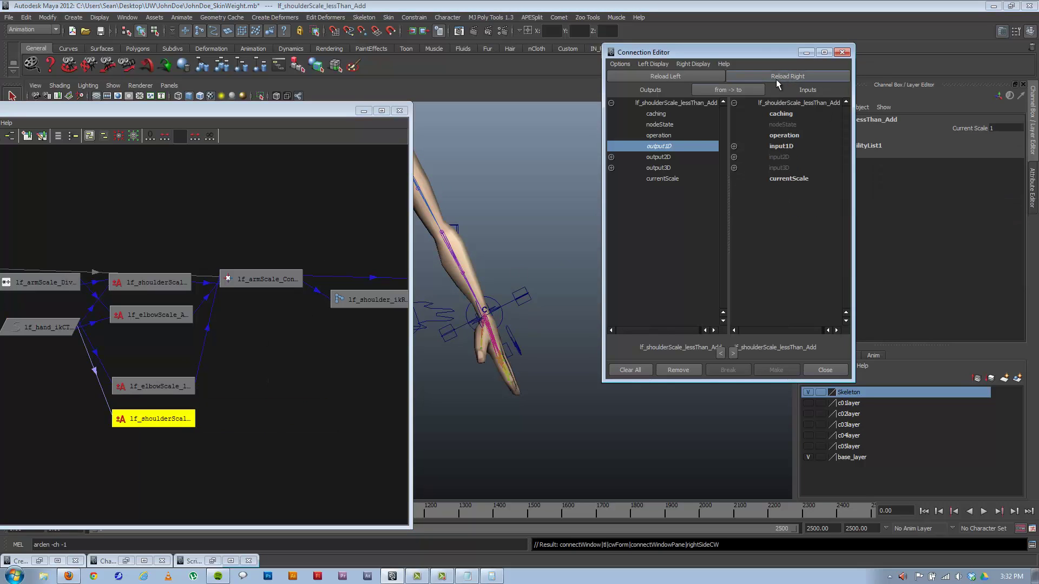
click(49, 327)
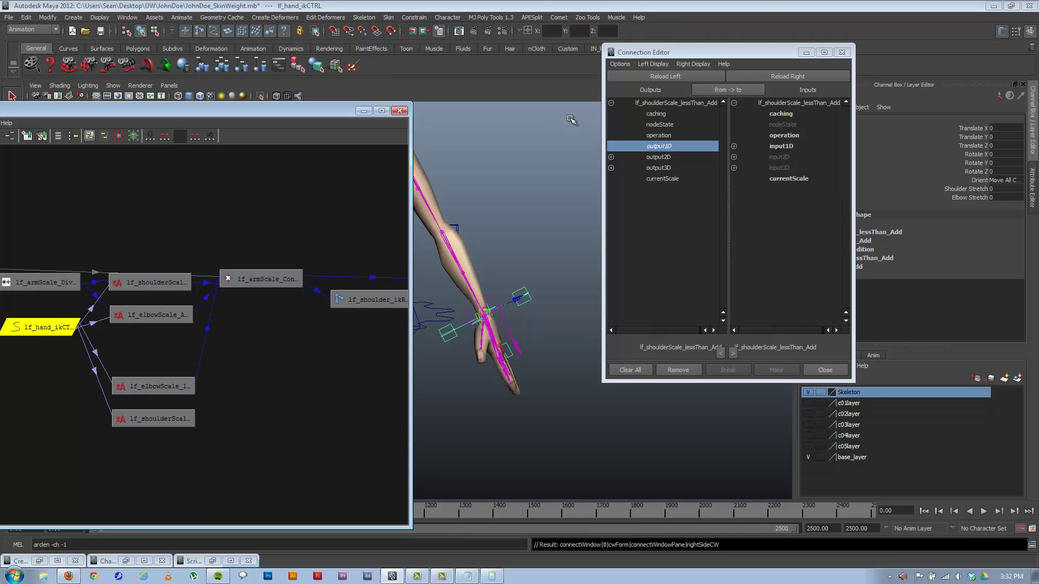
click(679, 76)
drag(724, 149, 723, 307)
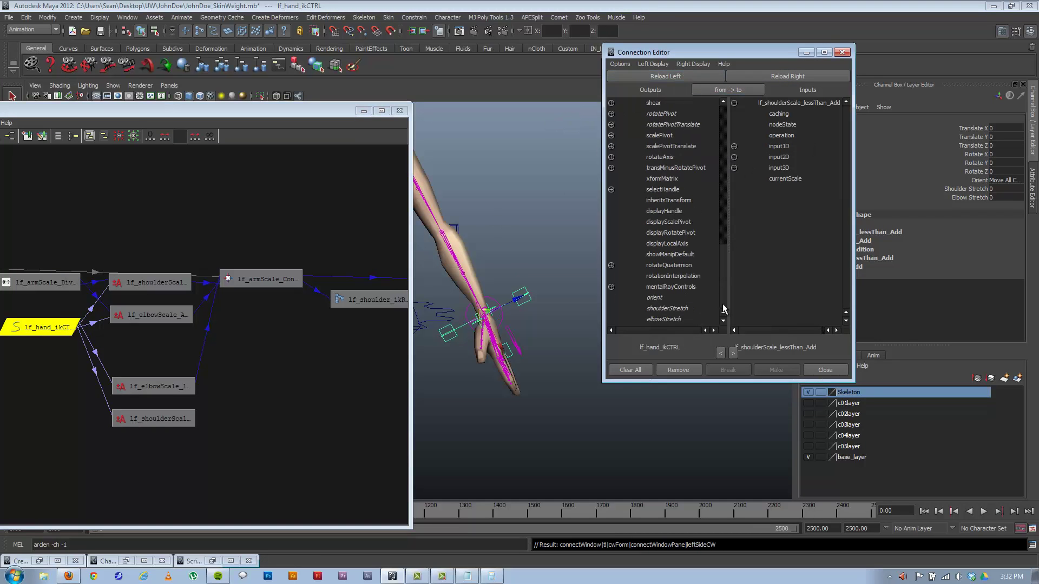
click(679, 313)
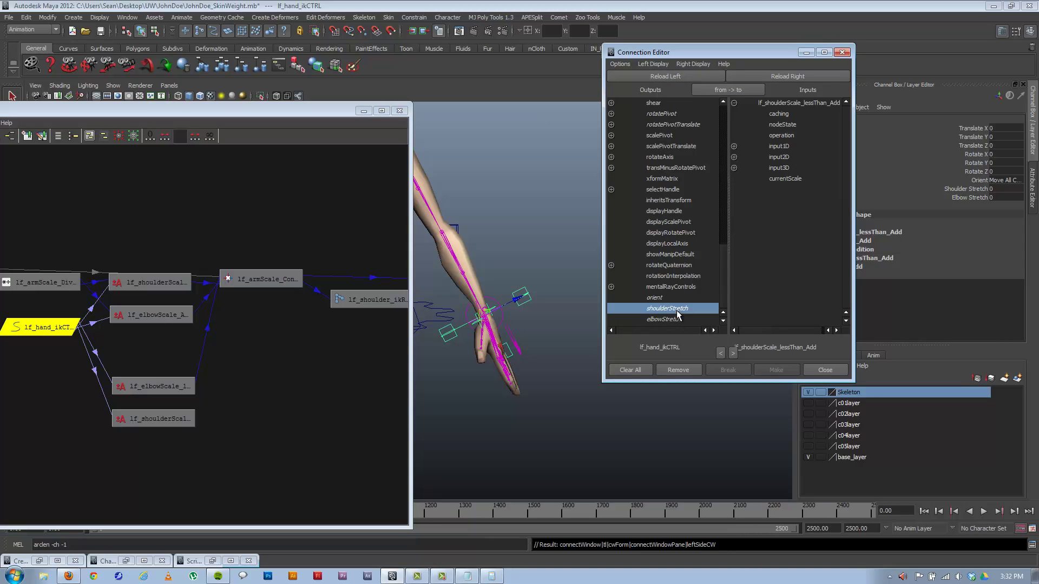
click(733, 146)
click(795, 168)
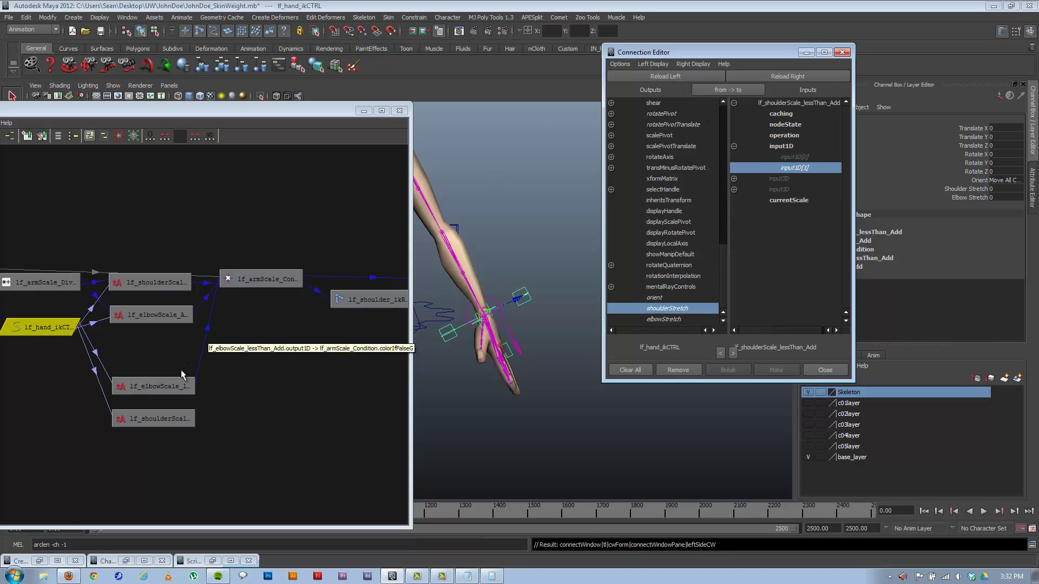
Connect lf_shoulderScale_lessThan_Add.currentScale into its own input1D[0].
click(135, 419)
click(681, 77)
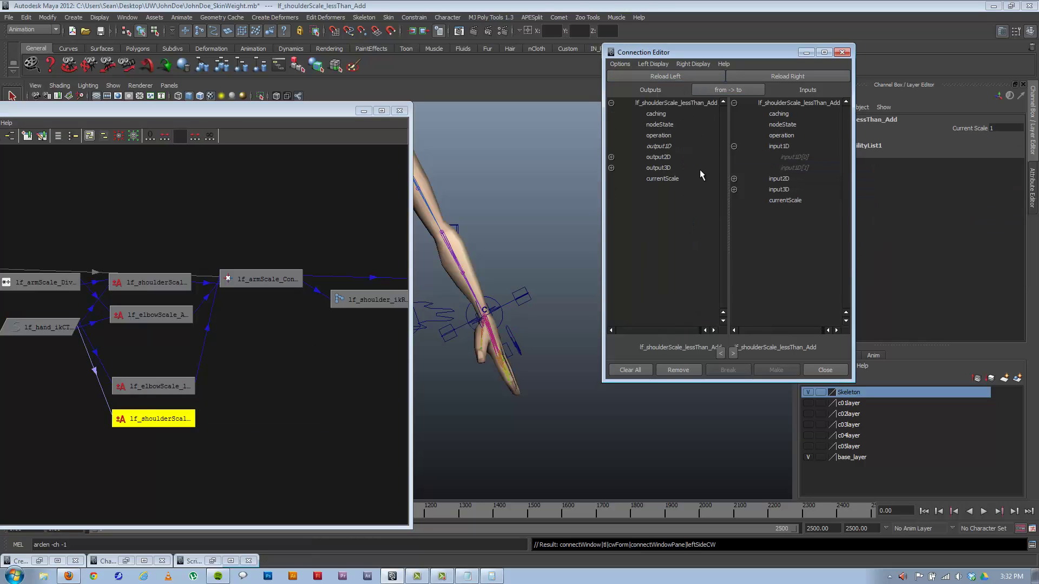
click(660, 179)
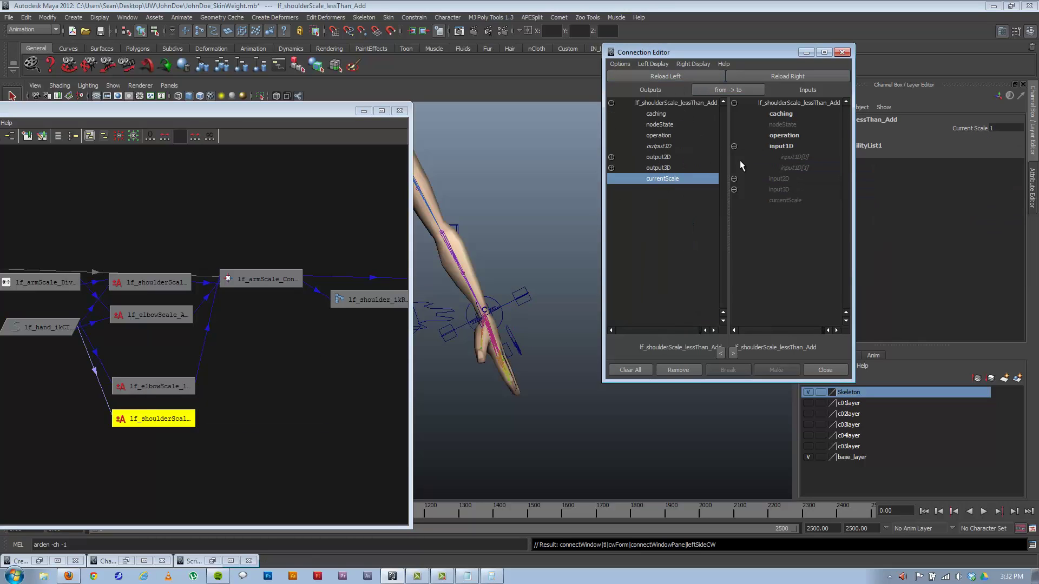
click(785, 157)
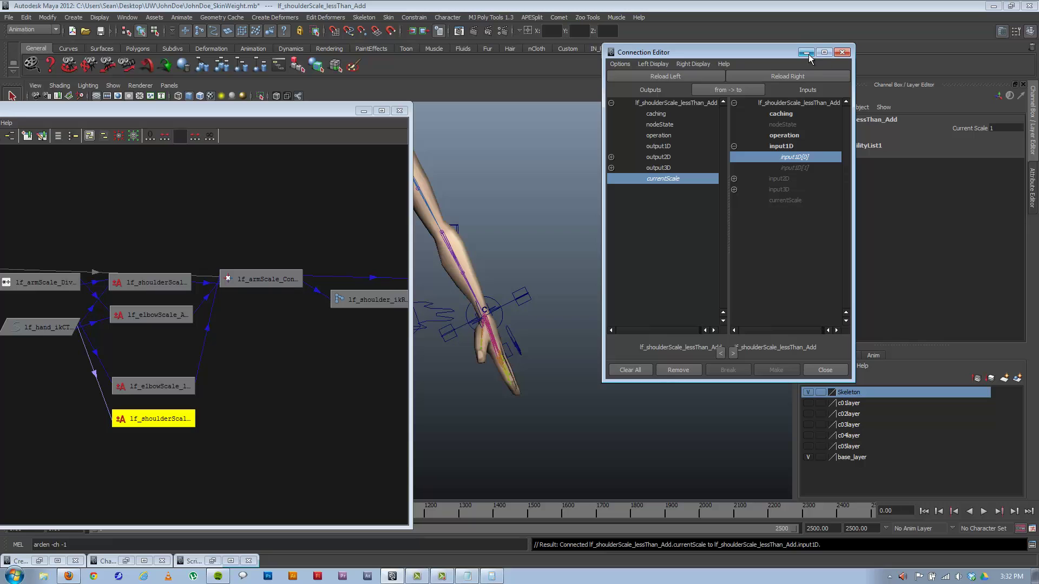
click(363, 111)
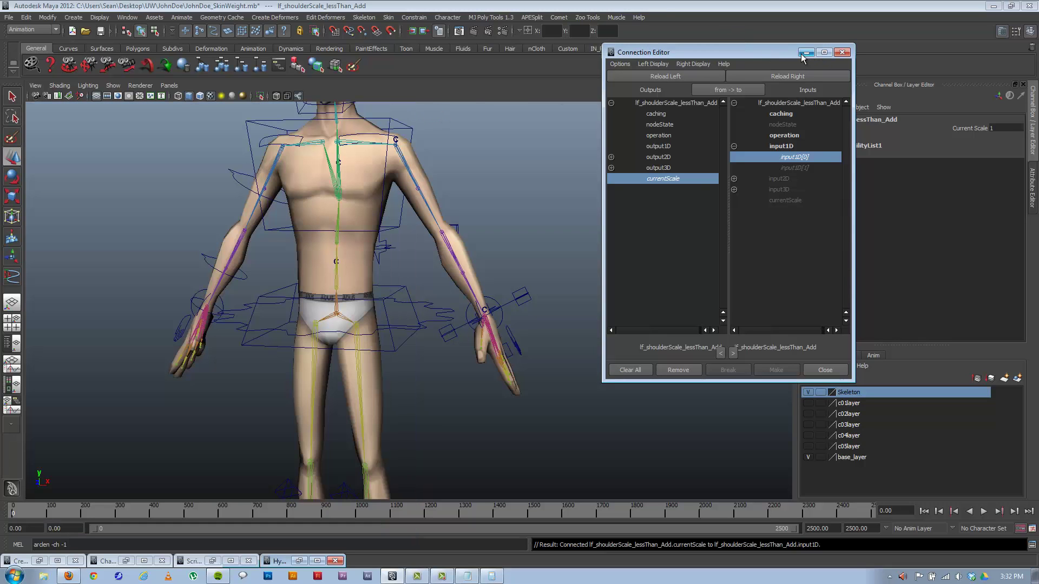
click(804, 52)
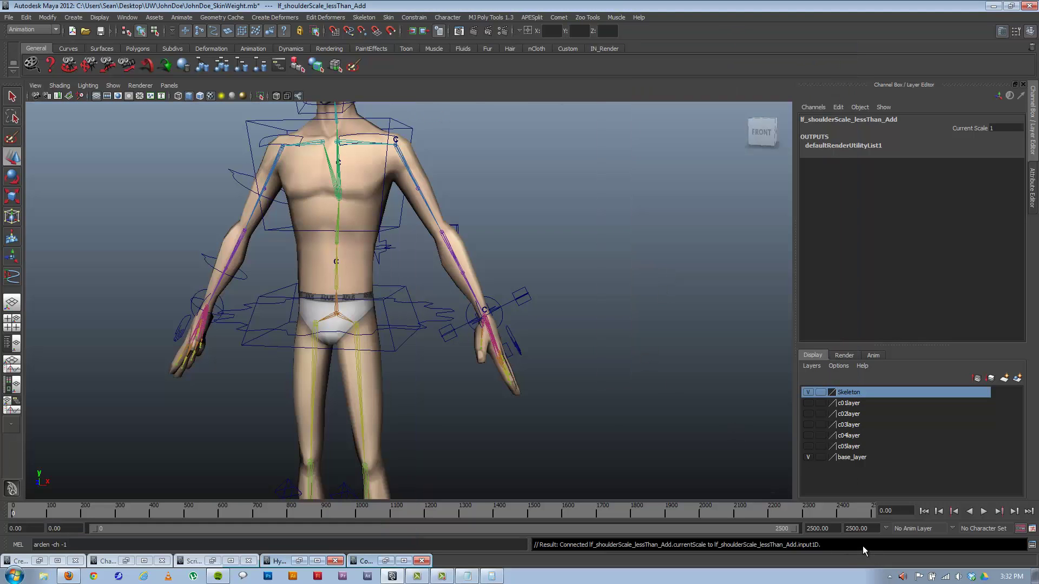
drag(862, 546, 514, 548)
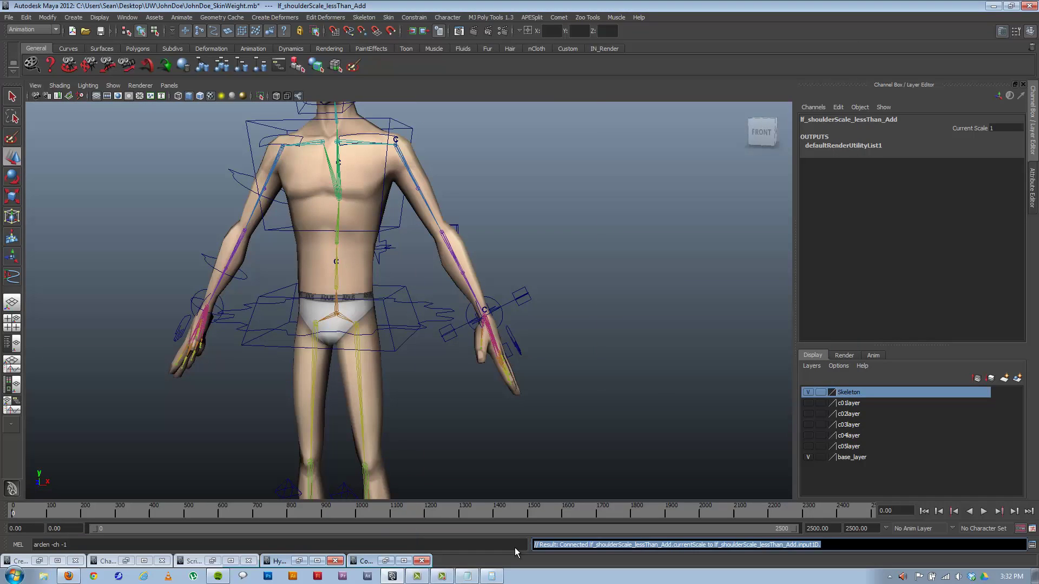
click(520, 297)
click(980, 189)
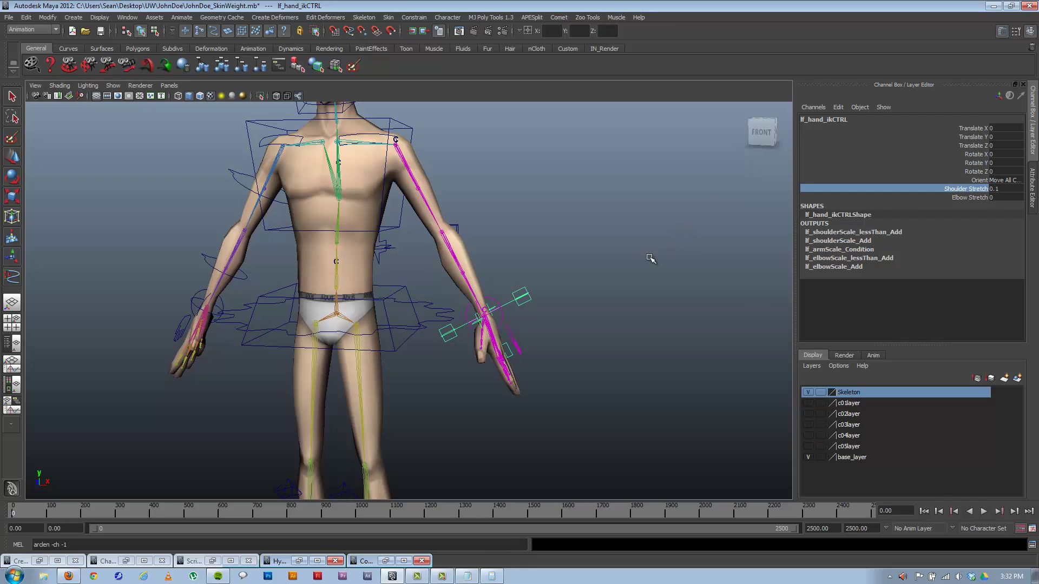
key(ctrl+z)
click(385, 561)
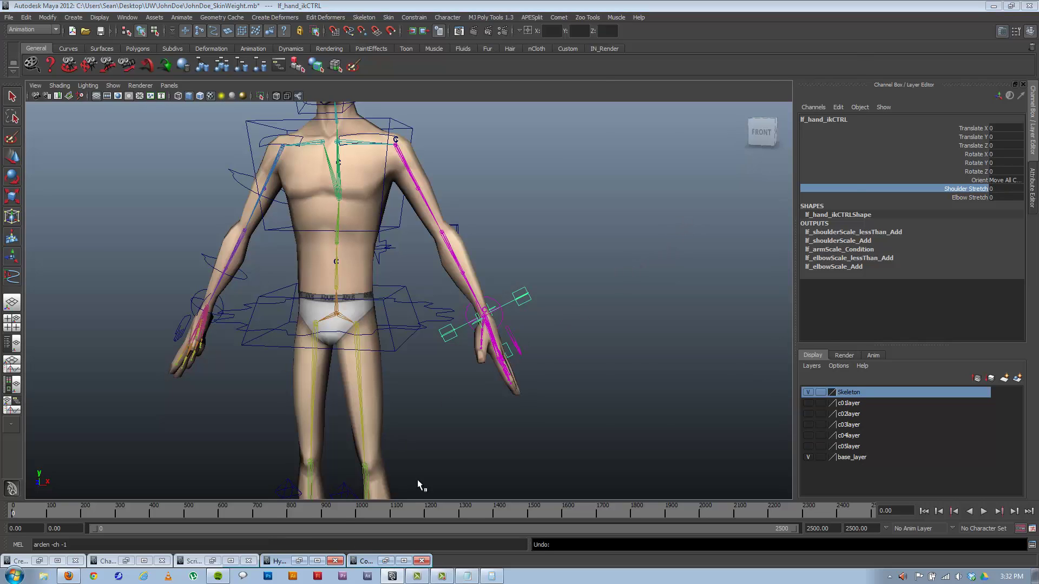
click(290, 565)
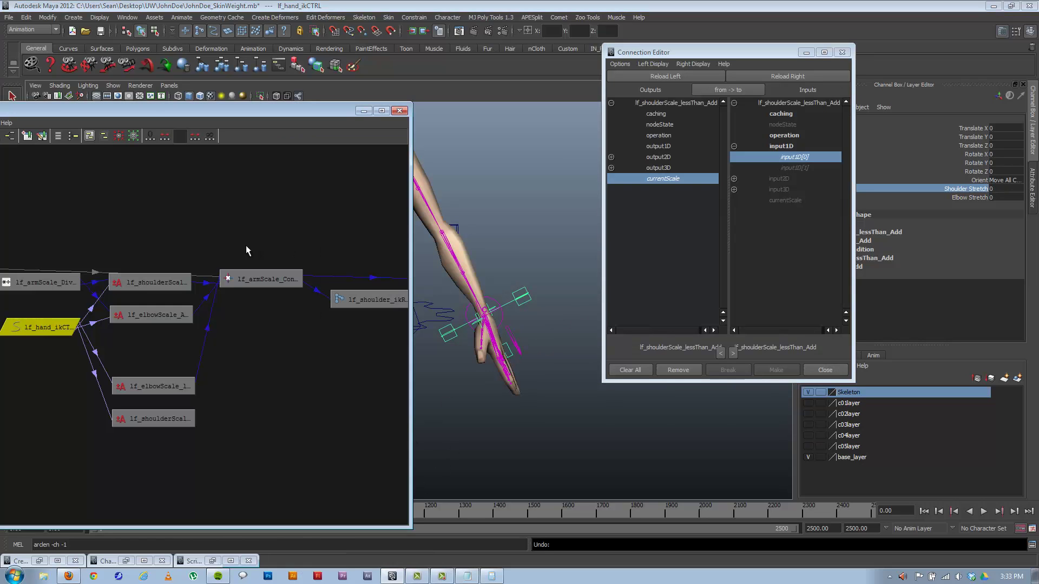
Connect lf_shoulderScale_lessThan_Add.output1D to lf_armScale_Condition.colorIfFalseR and close both windows.
click(258, 280)
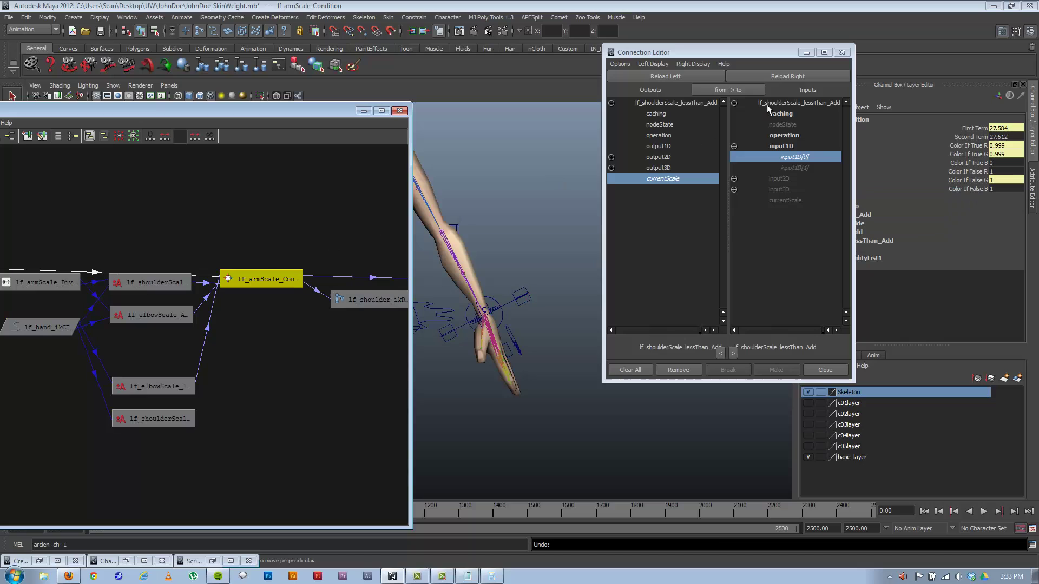
click(784, 76)
click(163, 418)
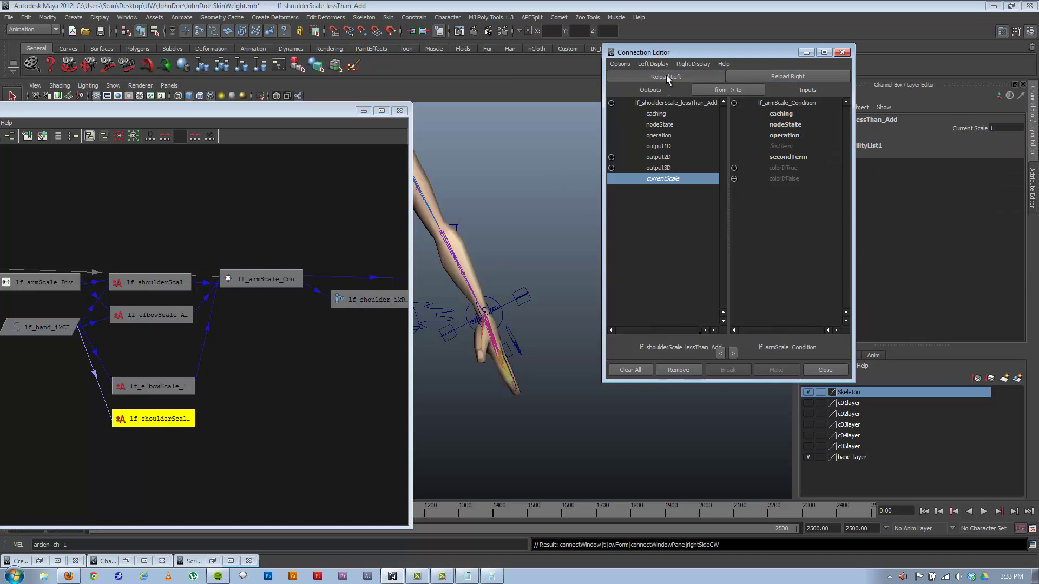
click(666, 75)
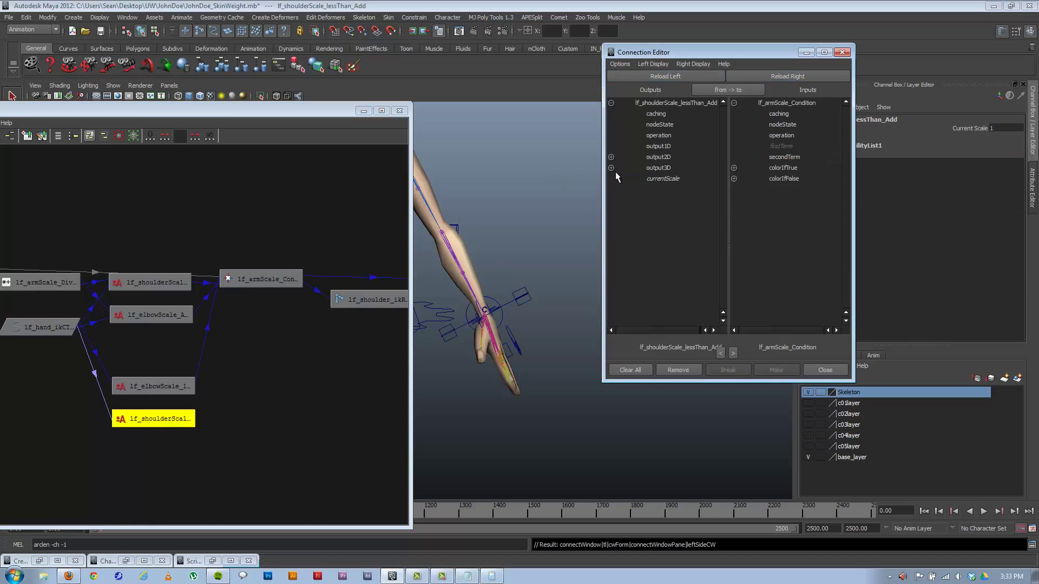
click(652, 147)
click(733, 178)
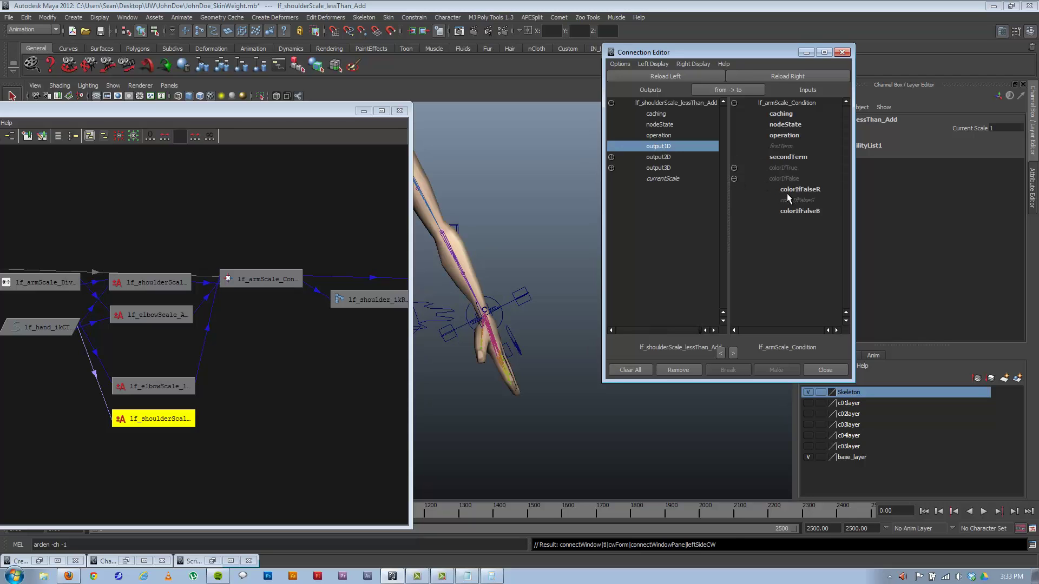
click(790, 190)
click(804, 54)
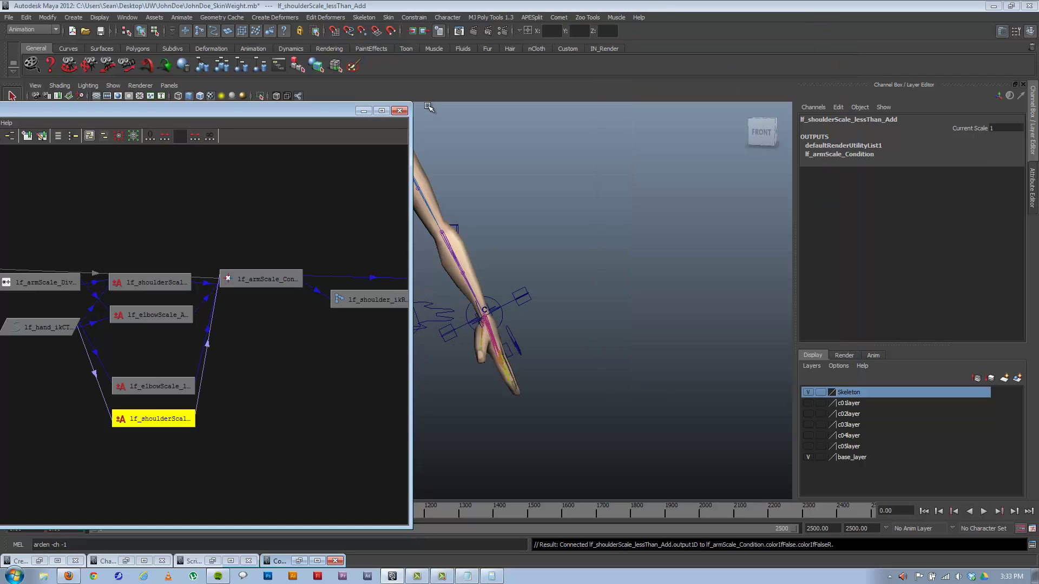
click(400, 110)
Test Shoulder Stretch 0.6, Elbow Stretch 0.8 and a hand move, undoing each.
click(518, 302)
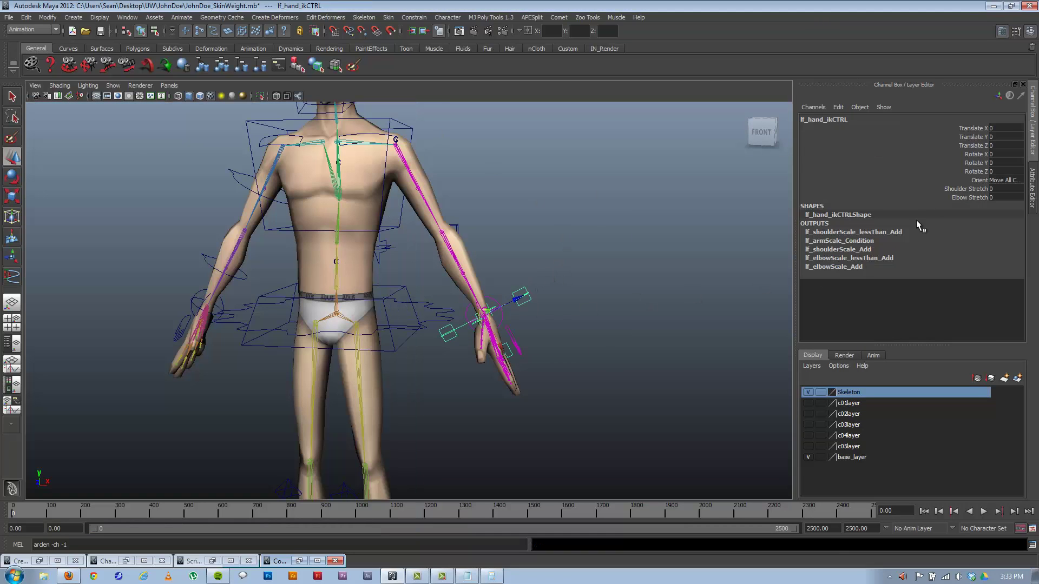
click(967, 189)
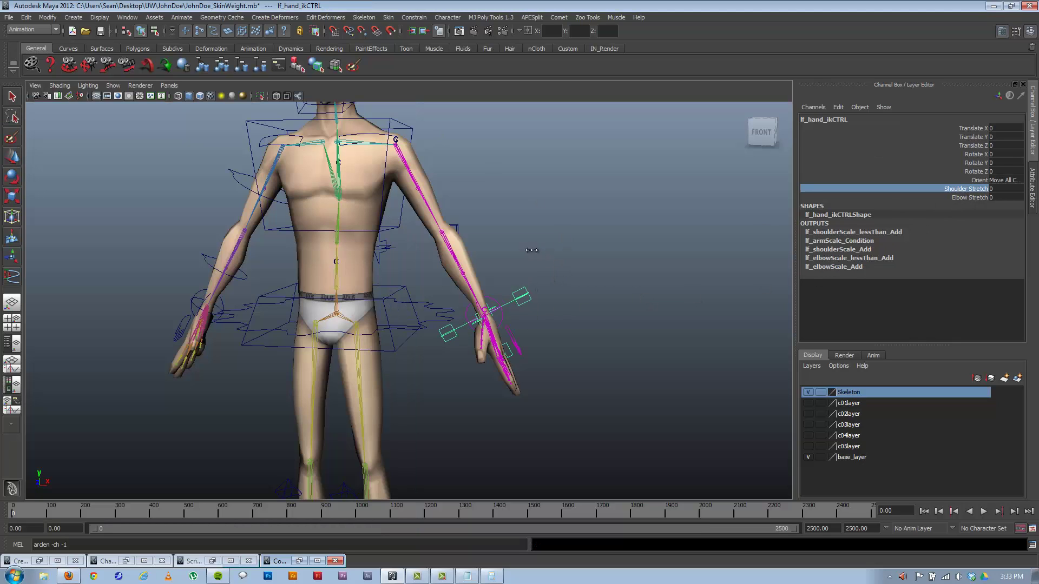
middle_drag(531, 250, 535, 250)
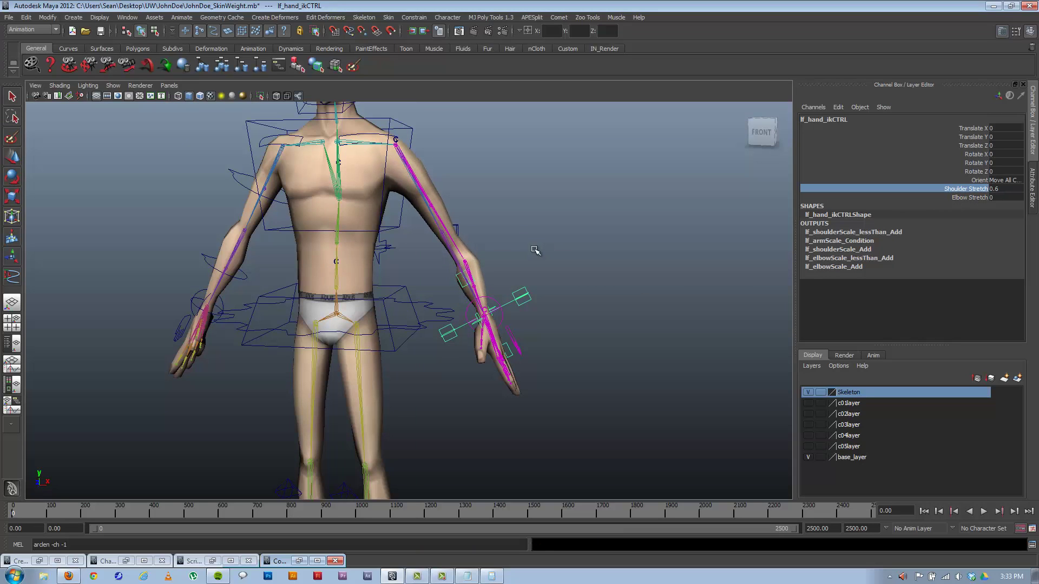
key(ctrl+z)
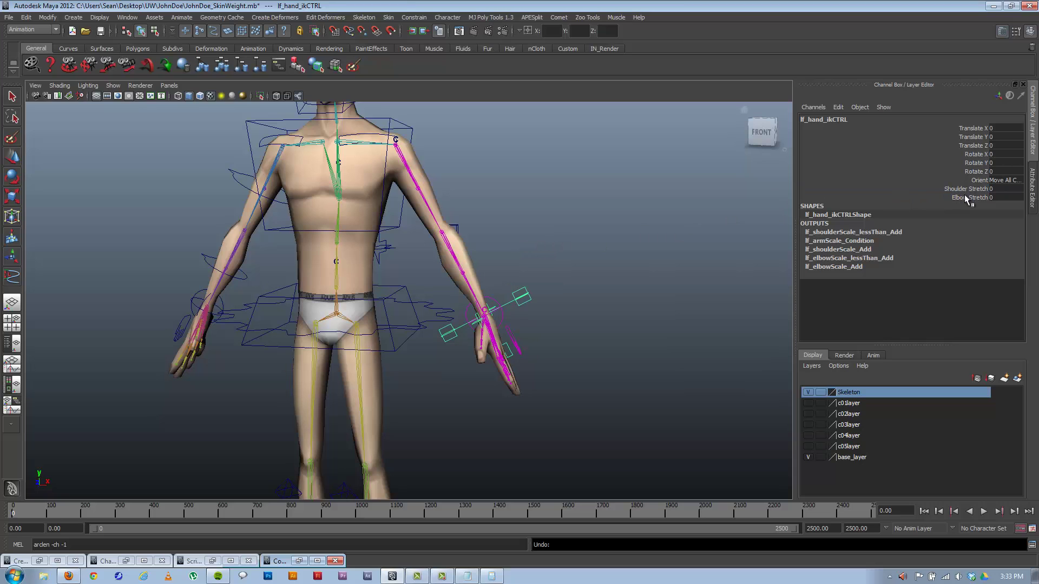
click(966, 197)
middle_drag(672, 190, 661, 191)
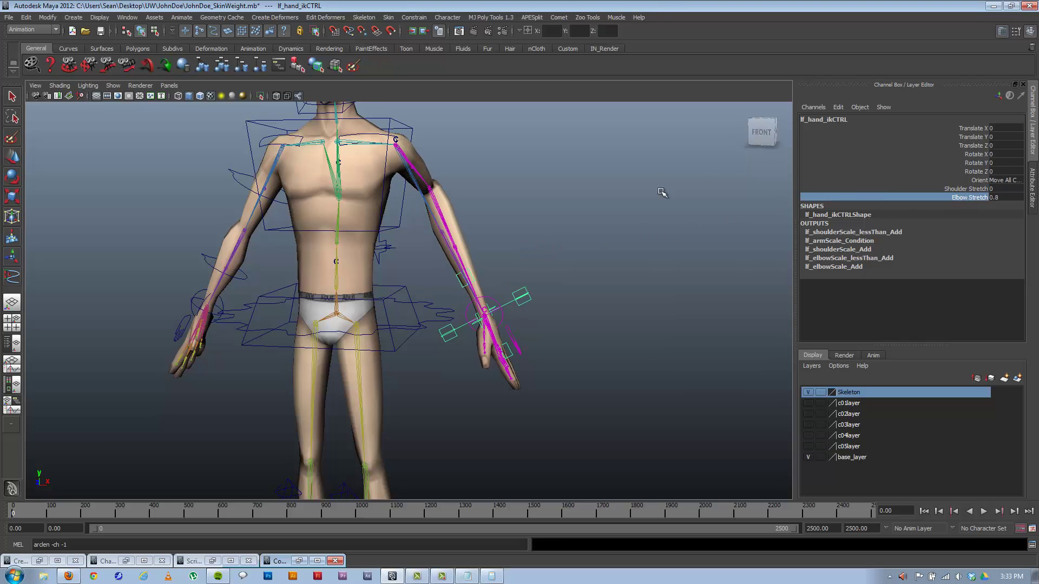
alt+drag(599, 237, 483, 193)
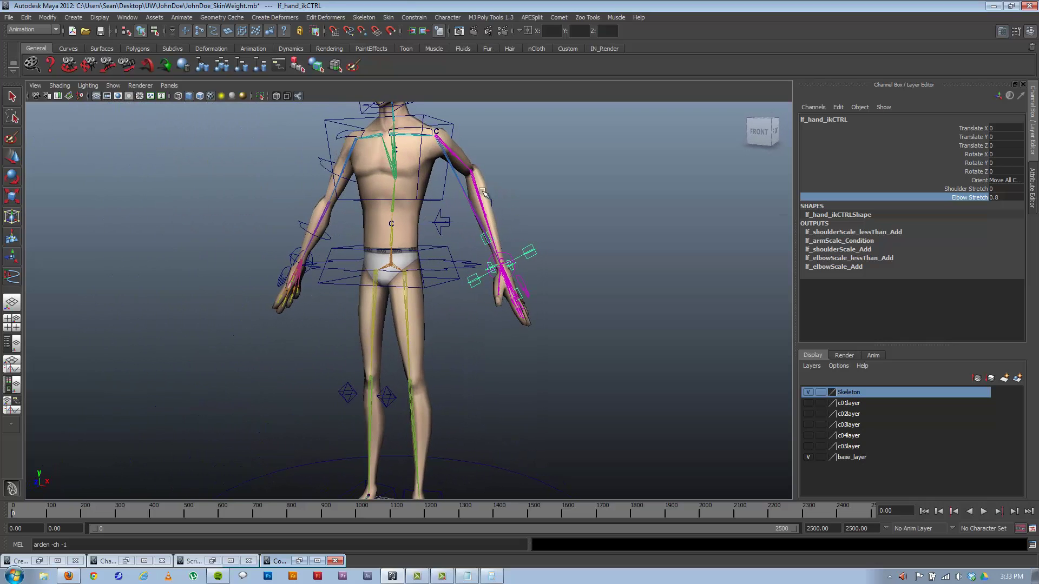
alt+middle_drag(476, 187, 453, 239)
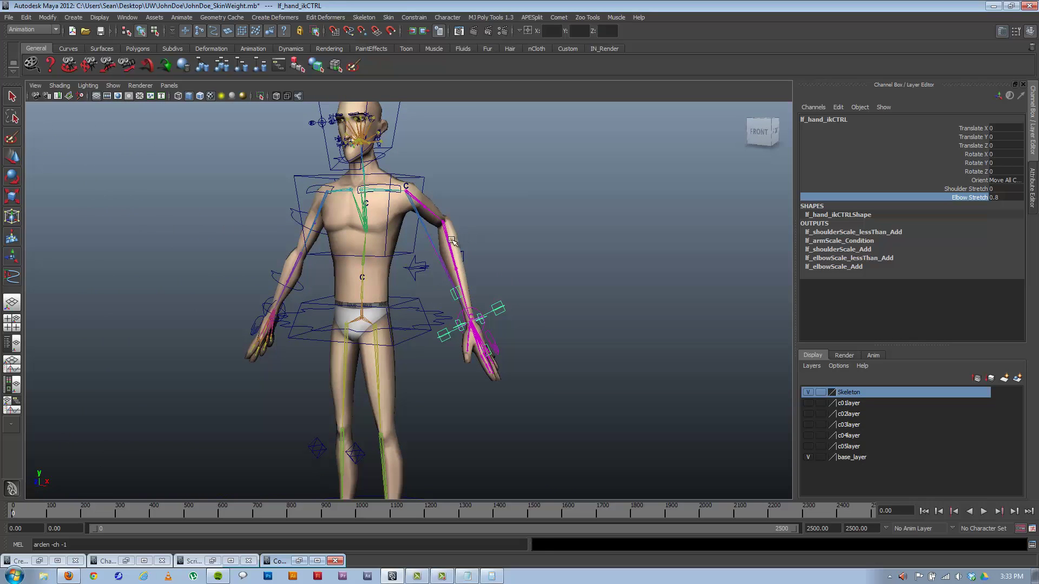
key(ctrl+z)
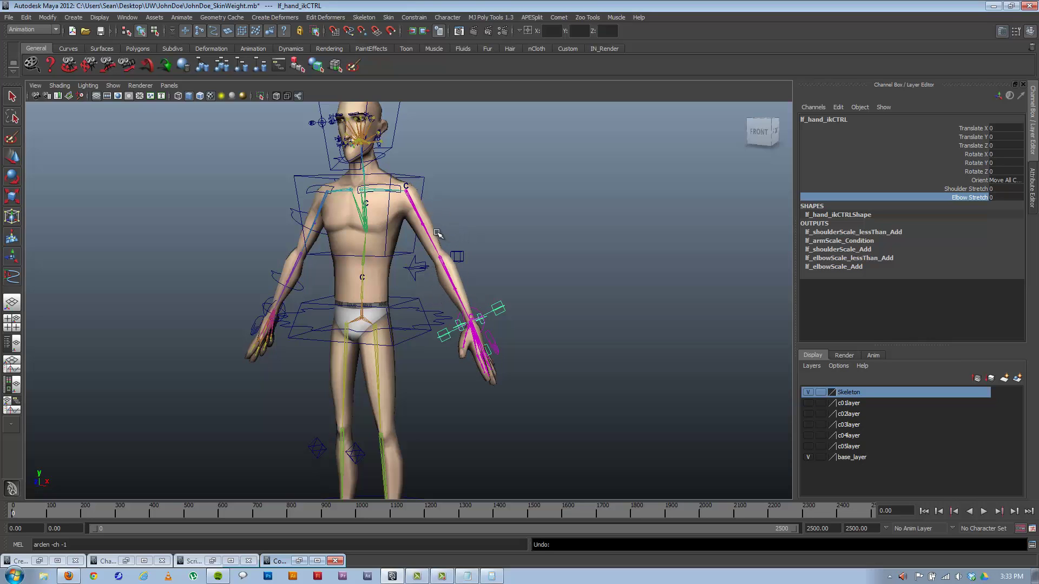
alt+drag(437, 233, 485, 315)
key(w)
key(ctrl+z)
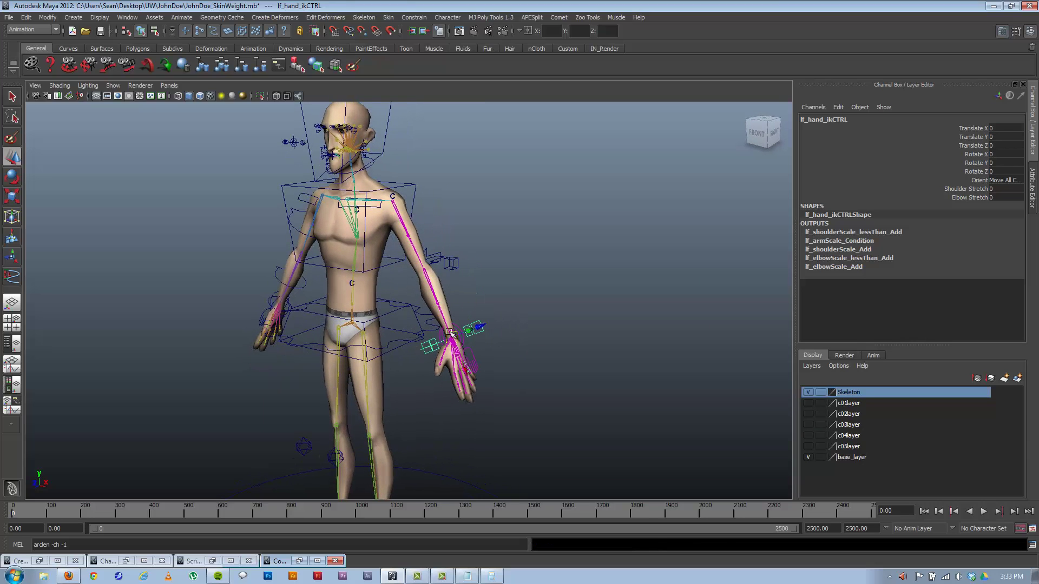
Undo the hand control test move and frame the left arm from the front-right.
alt+right_drag(450, 333, 532, 313)
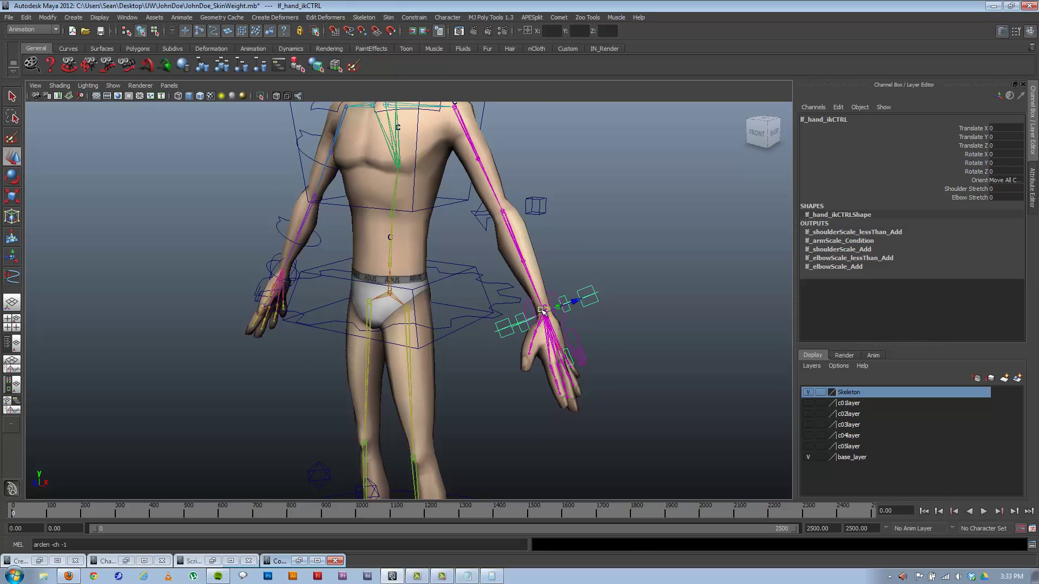
alt+drag(541, 310, 584, 295)
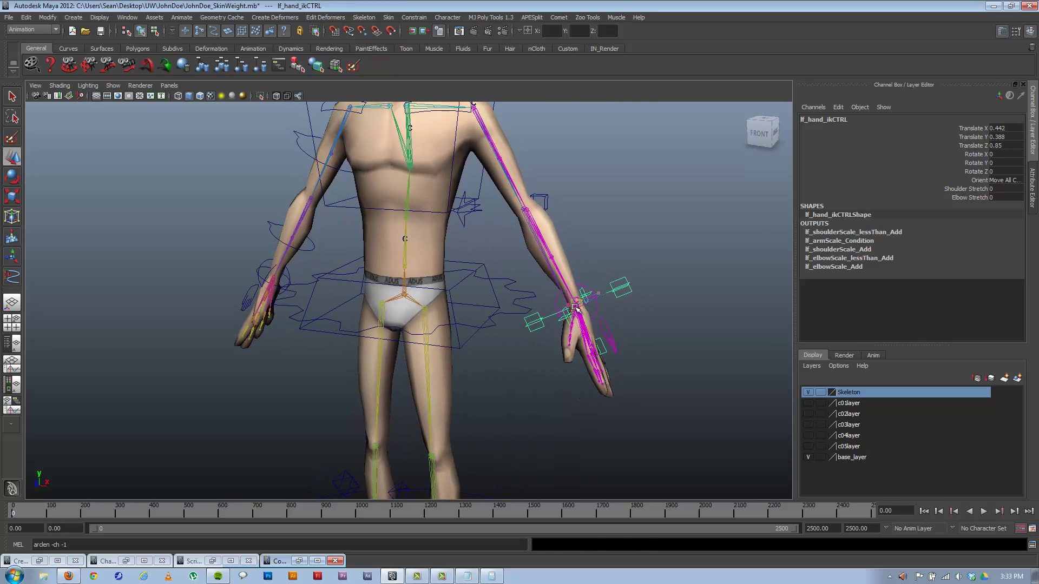
key(ctrl+z)
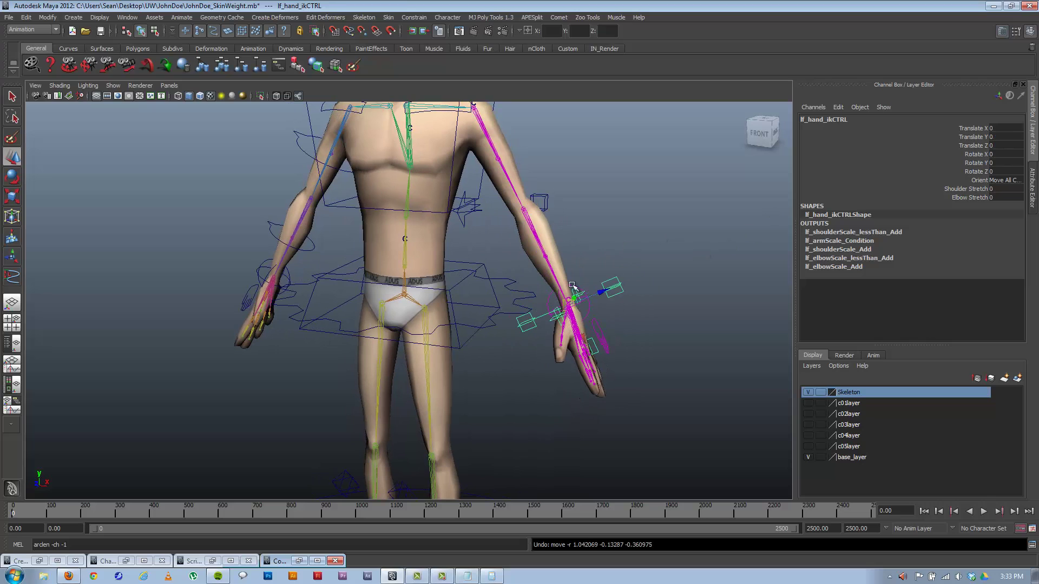
alt+drag(524, 203, 477, 266)
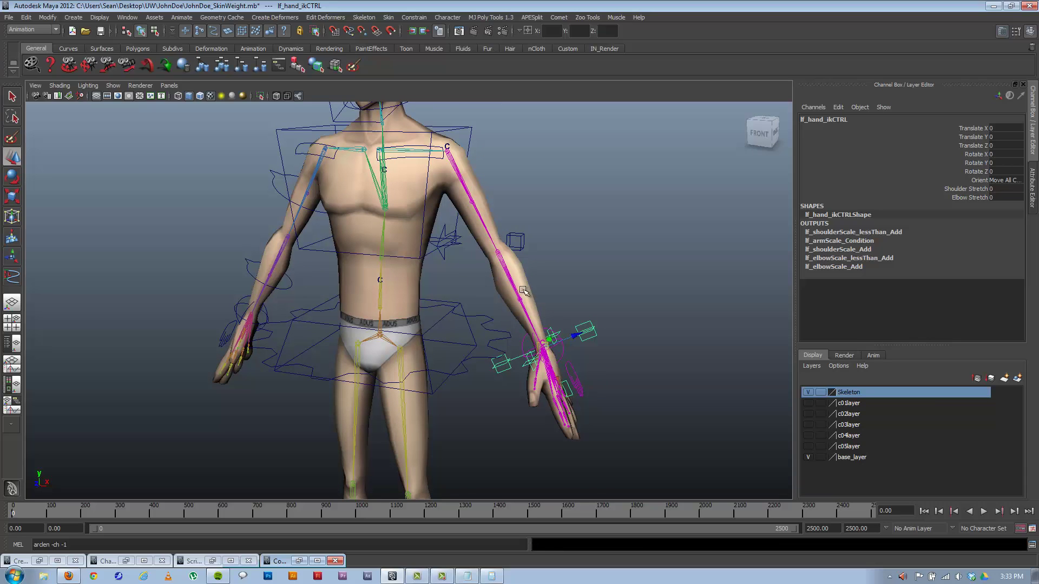
alt+drag(524, 292, 460, 283)
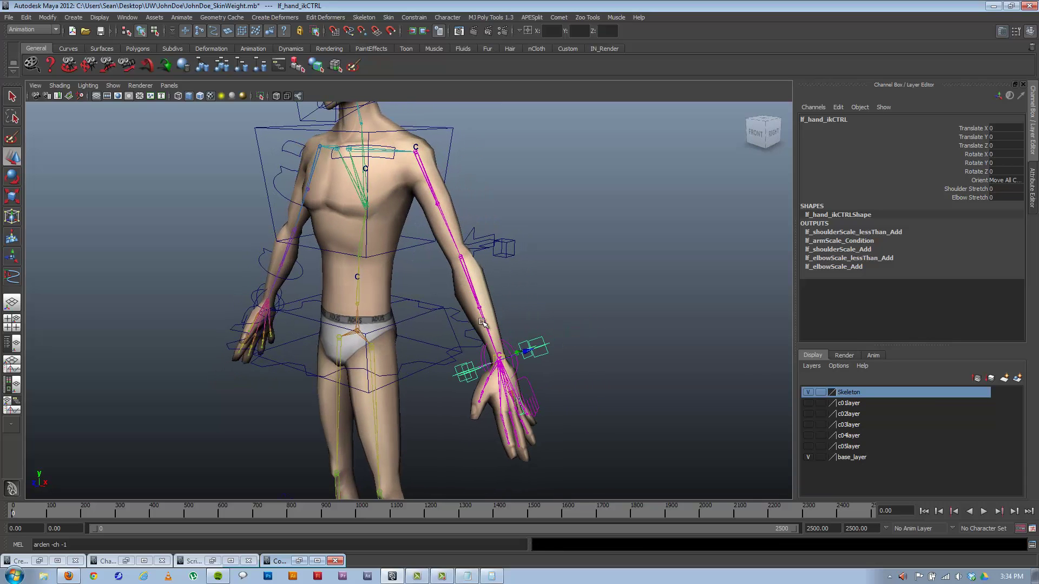
Drag Shoulder Stretch to -0.2 to shorten the arm, then back to 0.
click(980, 190)
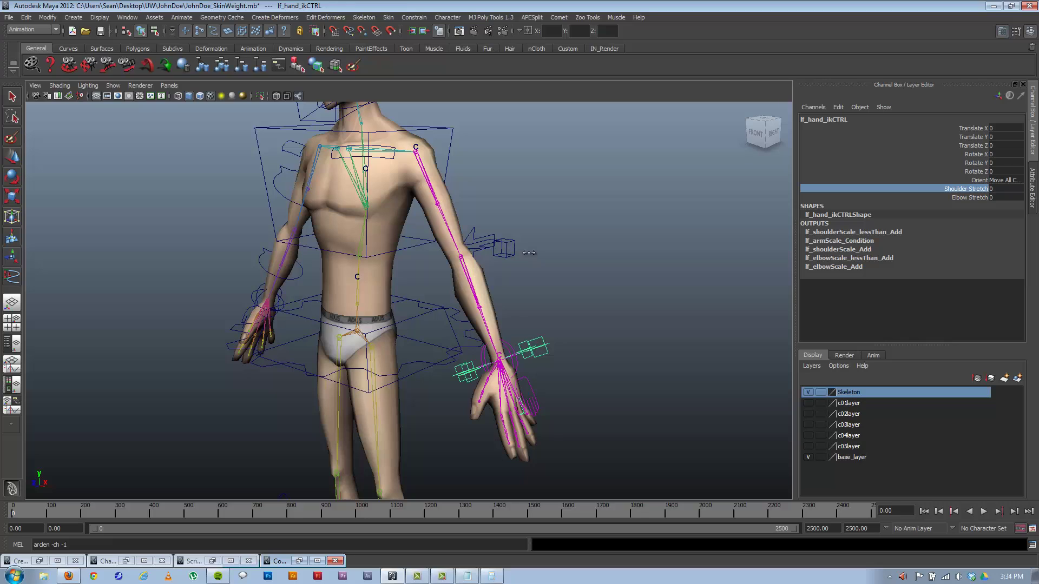
middle_drag(529, 253, 597, 243)
key(ctrl+z)
click(1003, 190)
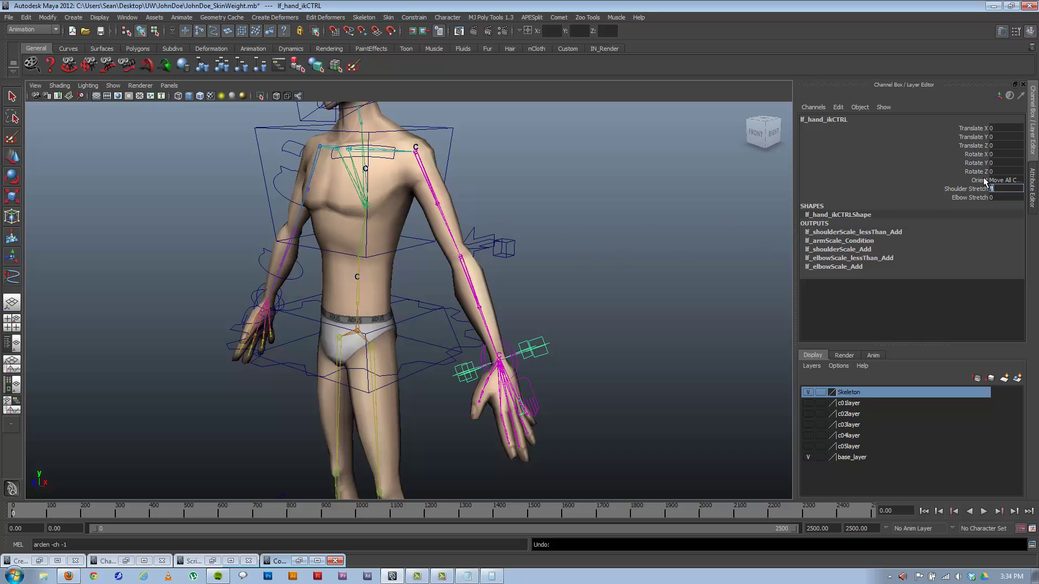
click(970, 190)
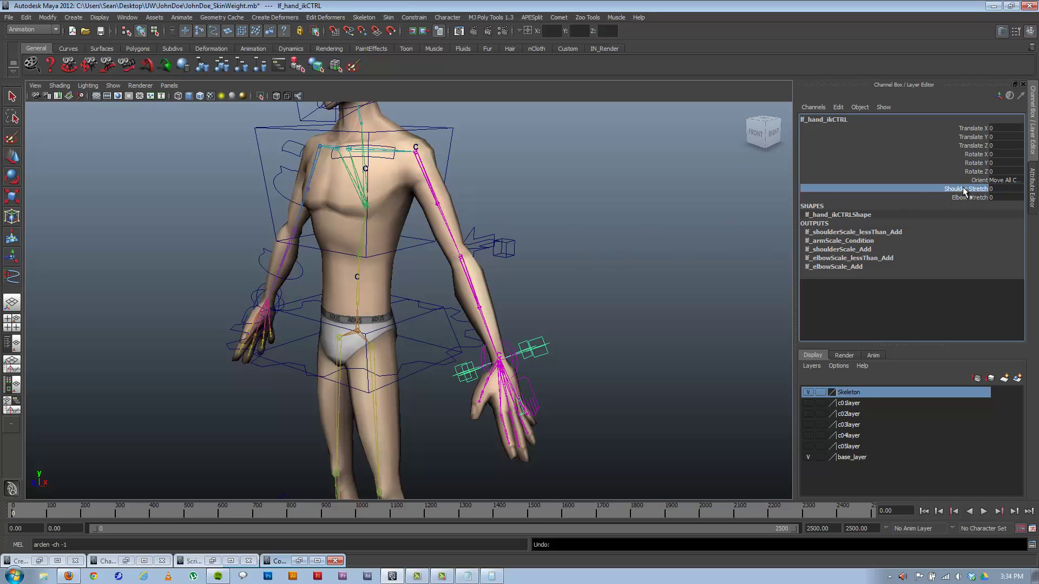
mouse_move(538, 229)
middle_down()
mouse_move(553, 225)
mouse_move(557, 236)
middle_up()
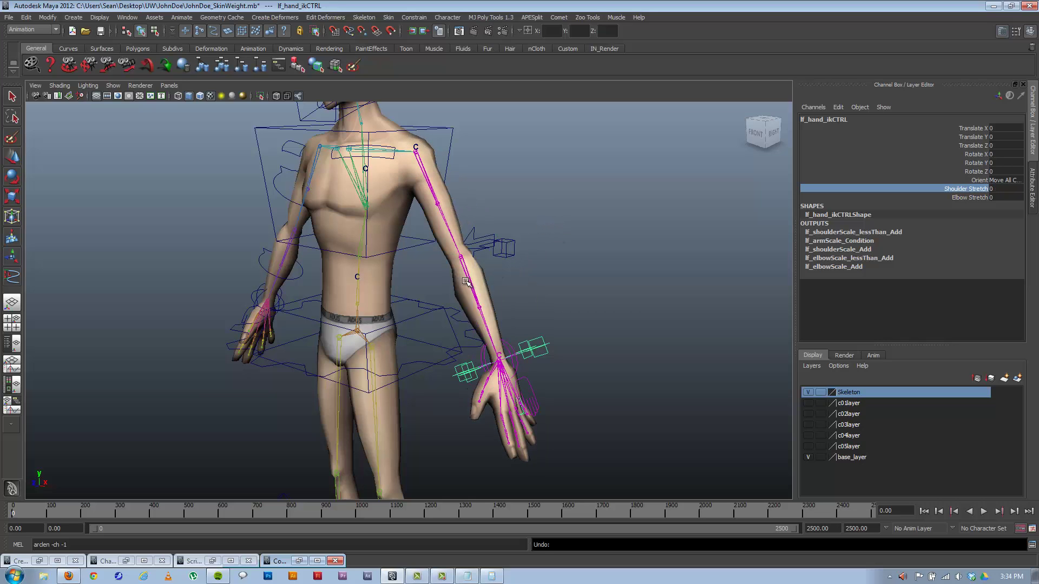
alt+drag(558, 236, 537, 274)
Reframe the view on the character from the front and select the hips control.
alt+right_drag(538, 273, 472, 285)
mouse_move(472, 286)
alt+middle_down()
mouse_move(475, 219)
mouse_move(481, 282)
alt+middle_up()
alt+right_drag(480, 281, 465, 294)
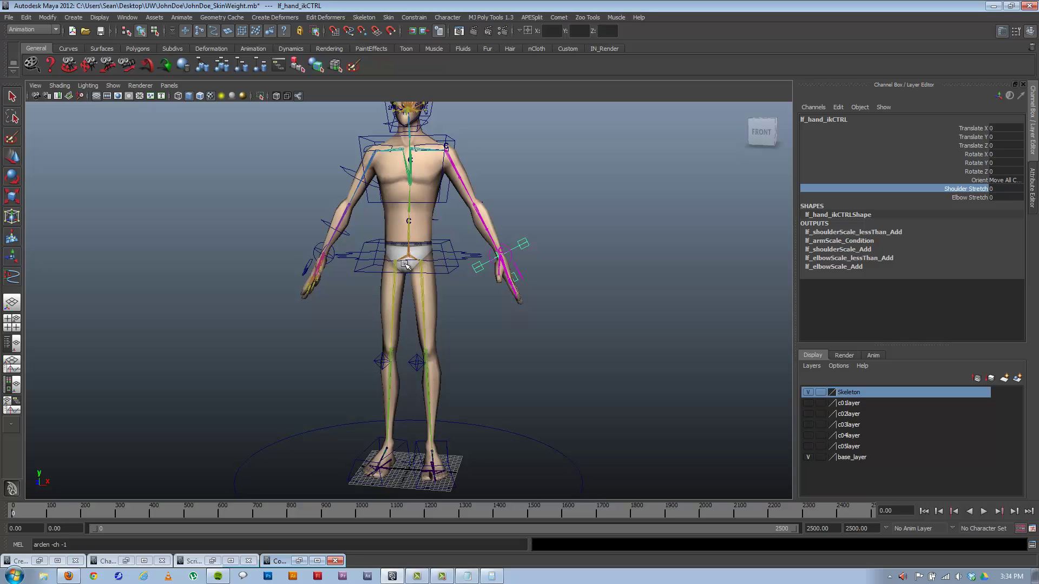
alt+middle_drag(403, 218, 432, 308)
alt+drag(433, 308, 441, 312)
alt+right_drag(441, 311, 567, 352)
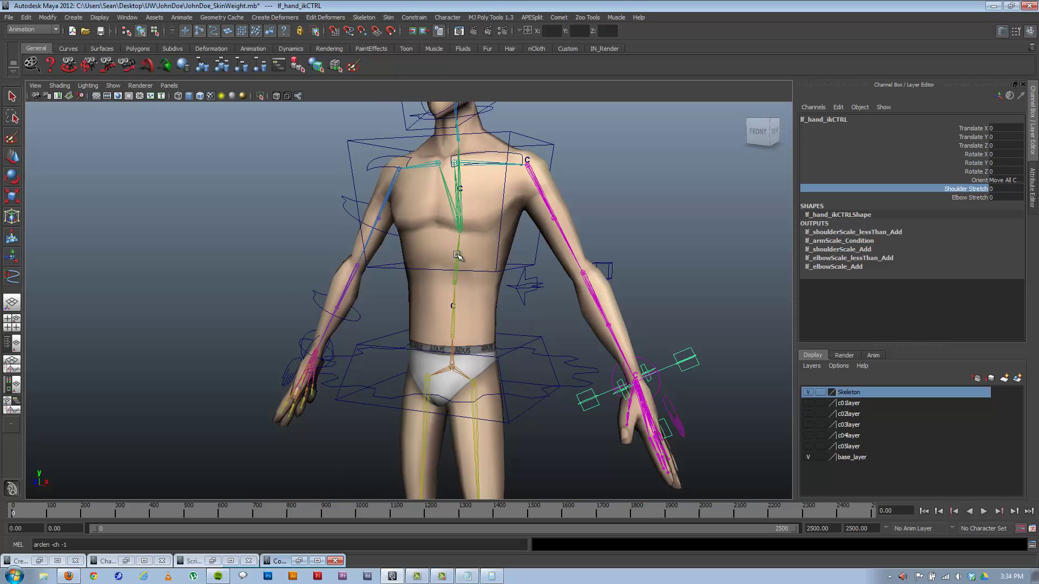
alt+drag(458, 251, 437, 272)
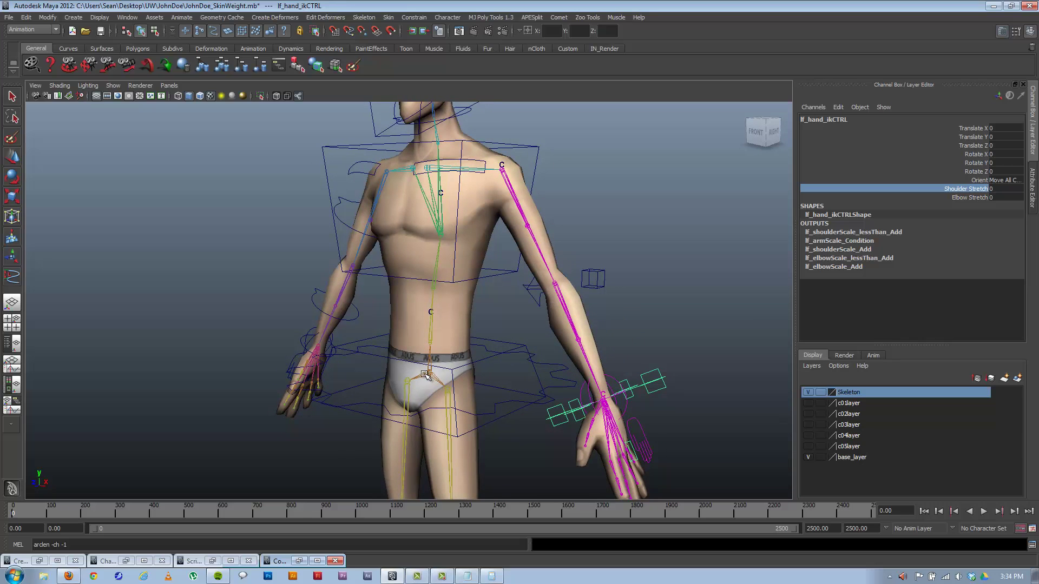
alt+drag(442, 373, 450, 373)
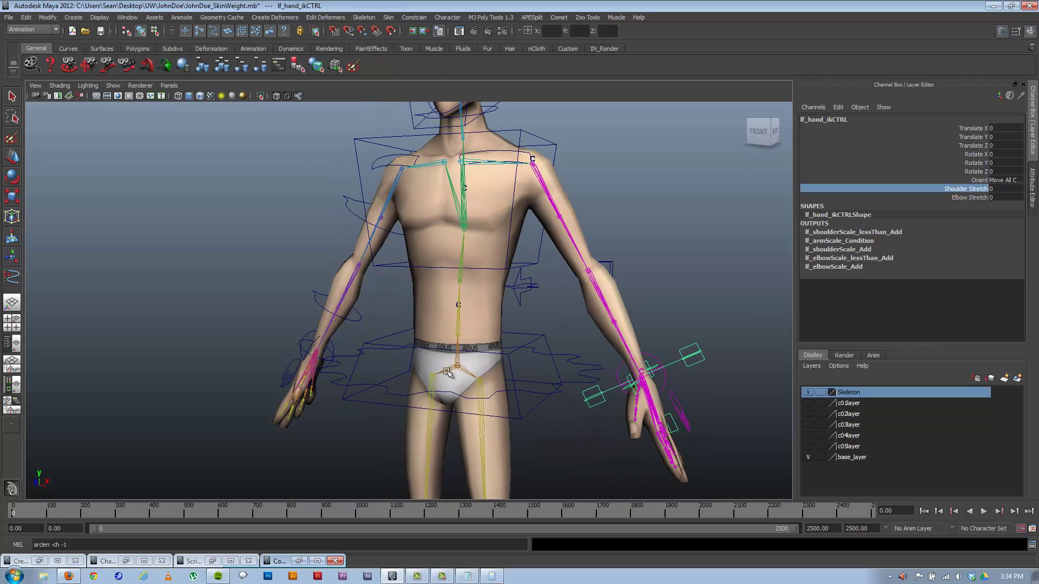
click(507, 355)
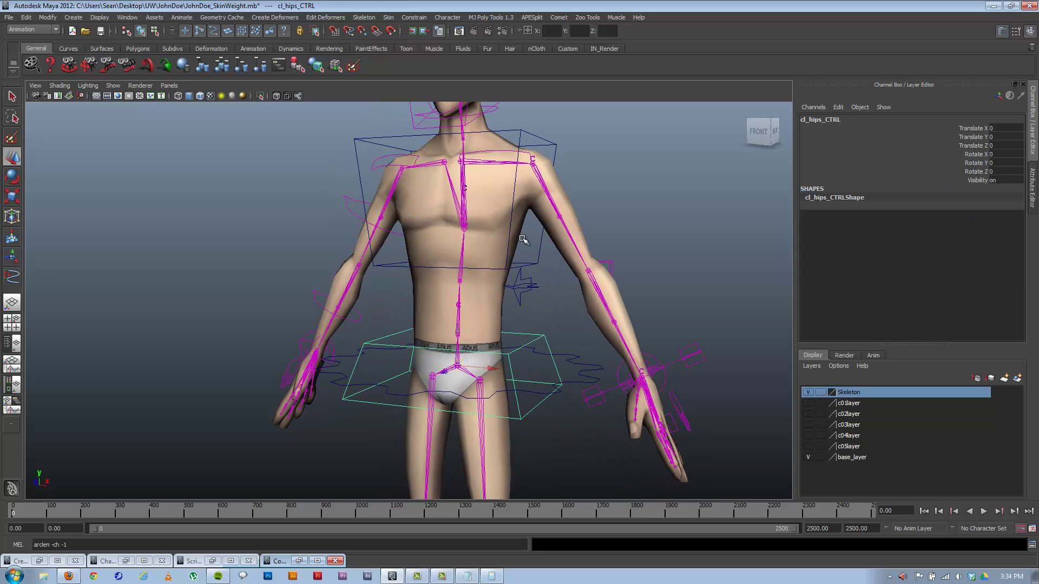
Move the chest control as a test, then undo the move.
click(538, 258)
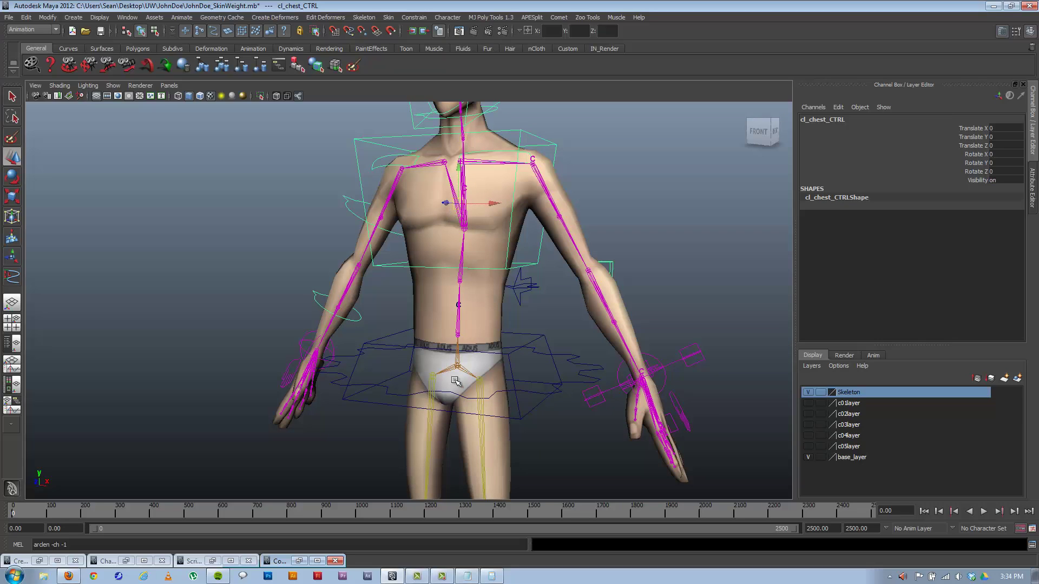
click(513, 364)
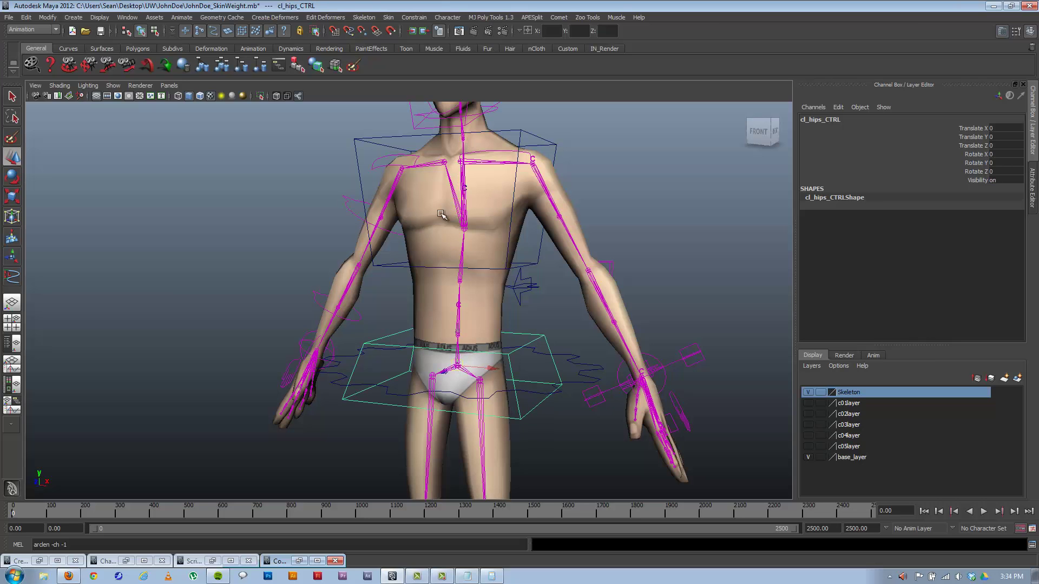
alt+drag(469, 310, 439, 273)
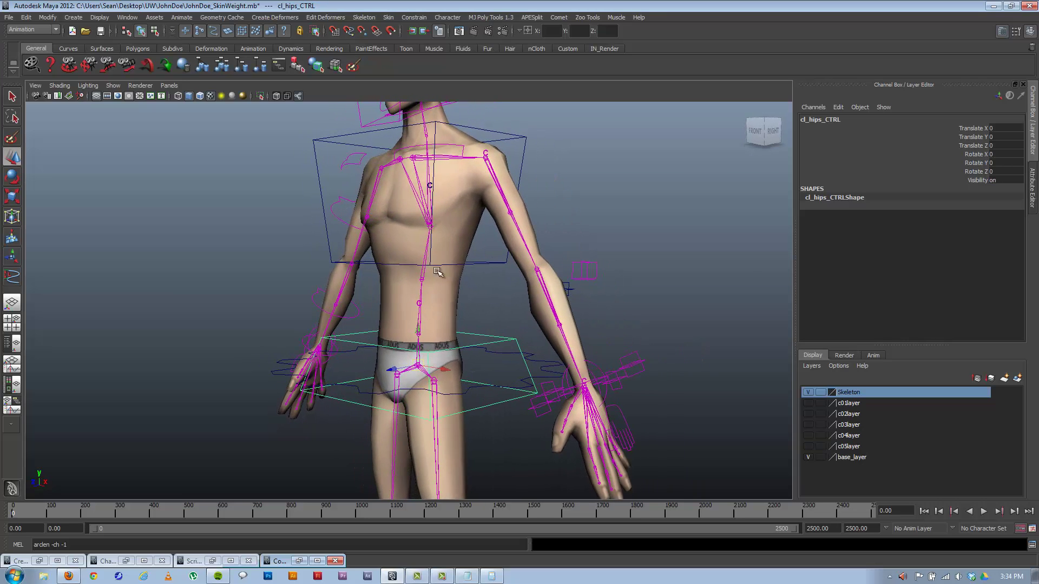
click(480, 262)
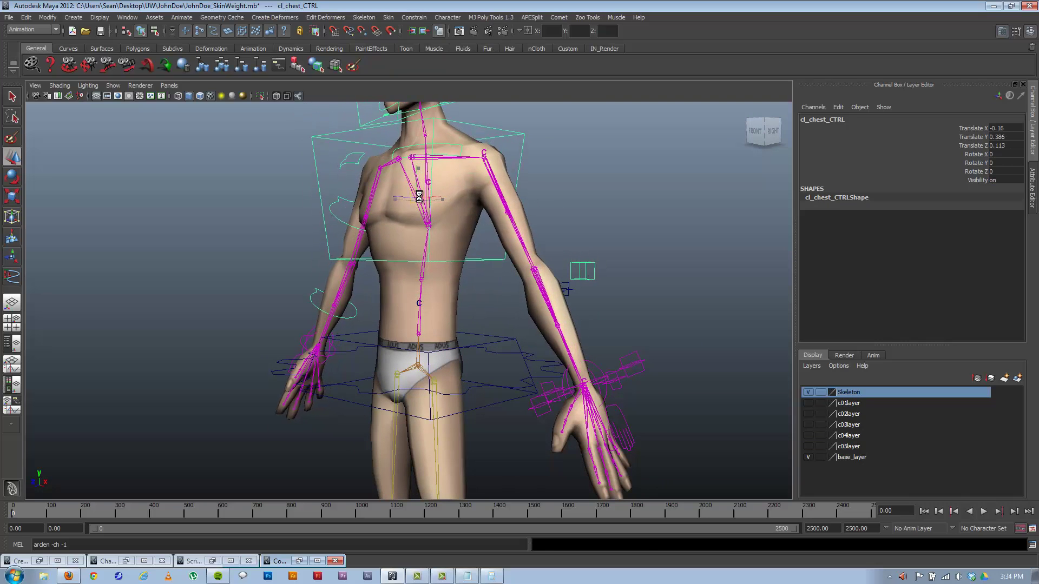
key(ctrl+z)
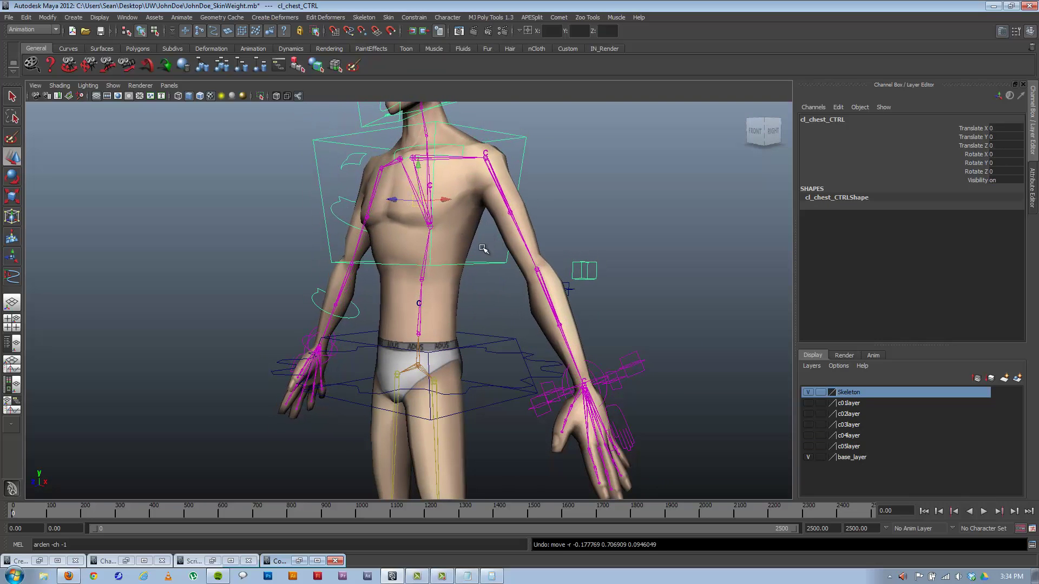
Orbit to a front view of the head and select cl_head_IK.
alt+drag(472, 256, 509, 271)
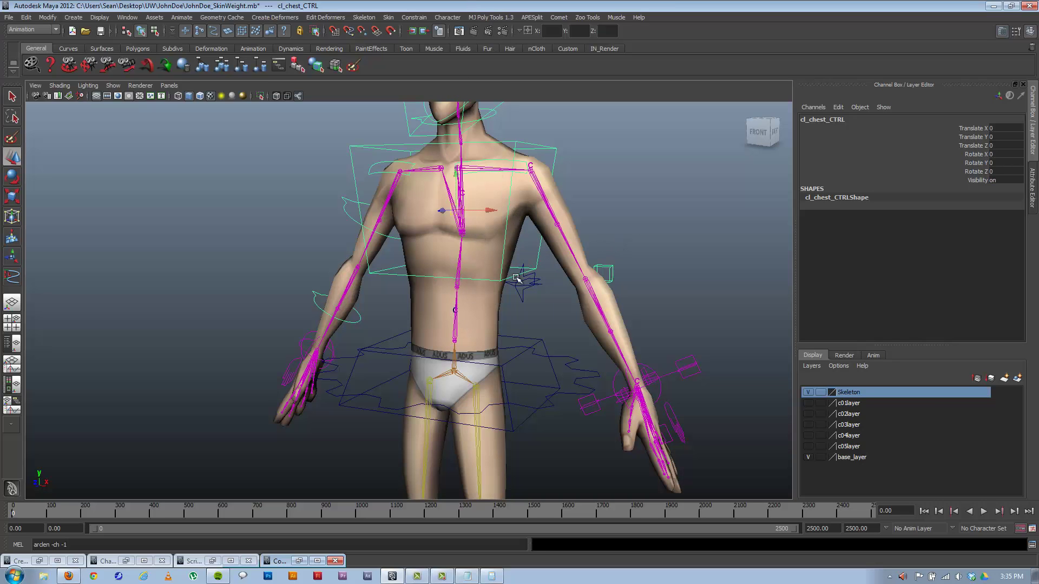
alt+drag(538, 288, 488, 283)
scroll(488, 283, down, 3)
alt+drag(402, 229, 403, 168)
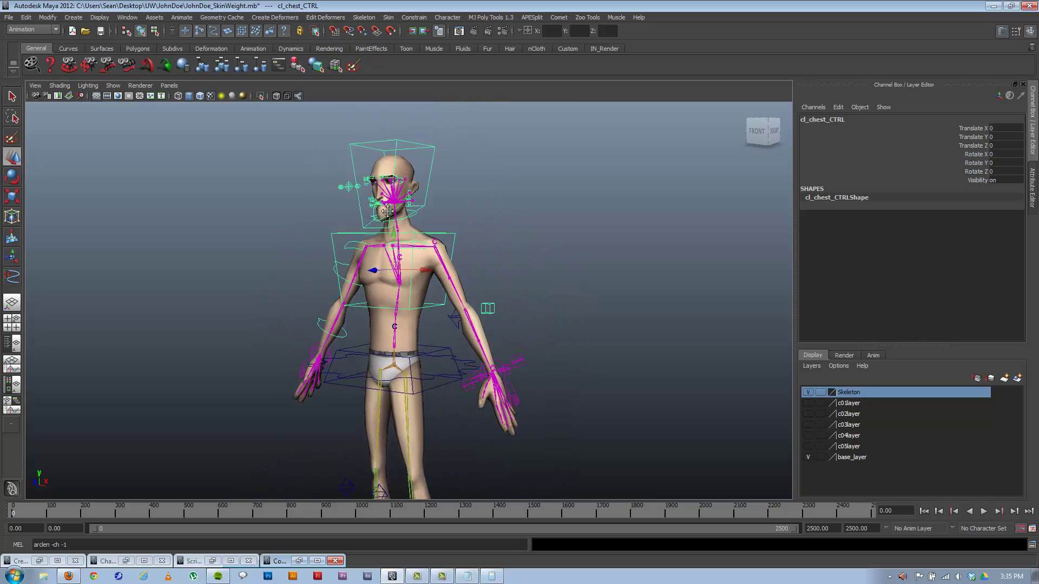
scroll(503, 258, up, 5)
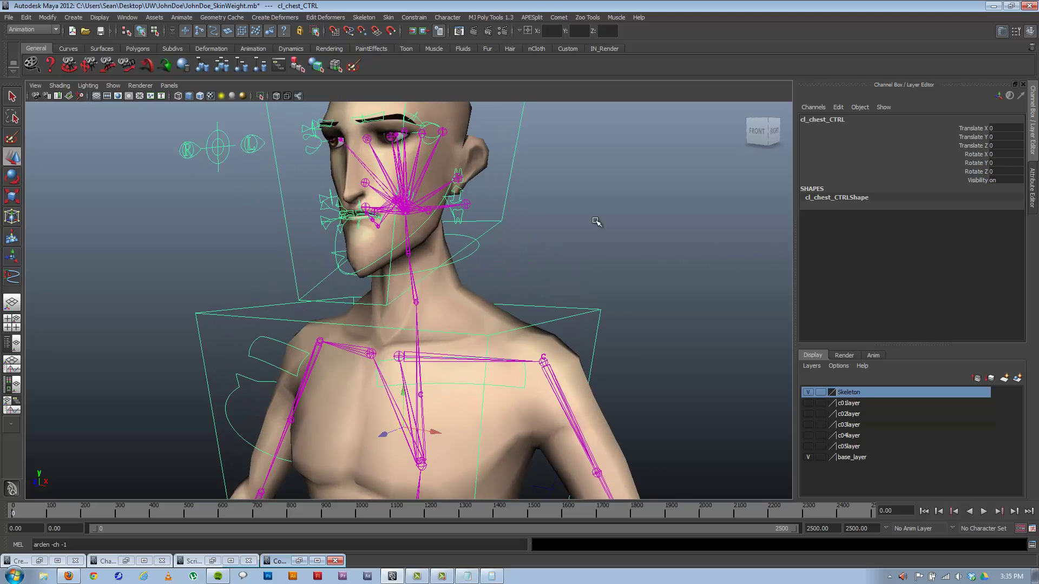
alt+drag(434, 207, 437, 131)
click(475, 157)
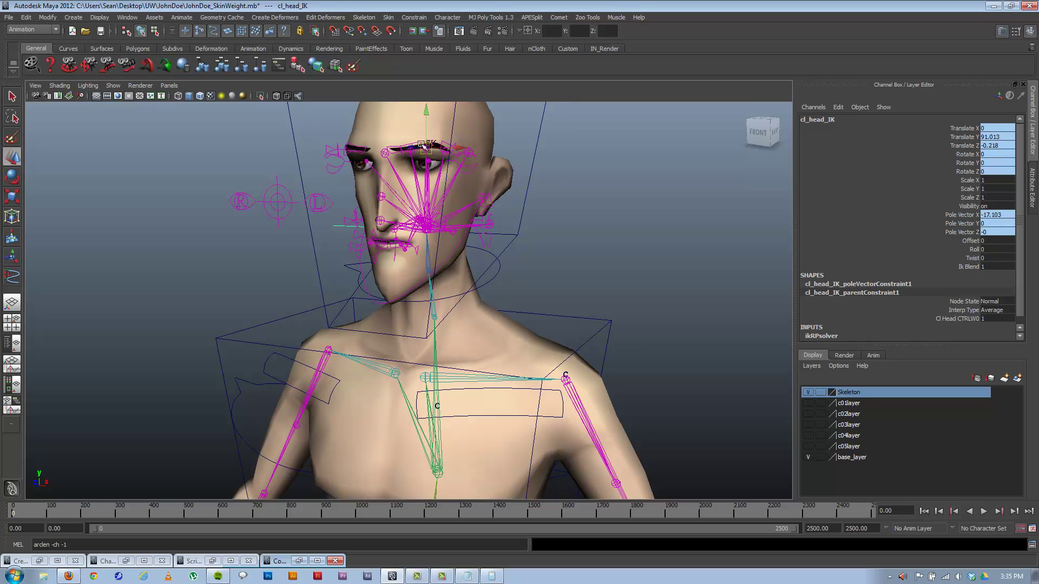
Orbit and zoom around the full character, then clear the selection.
alt+drag(389, 222, 360, 231)
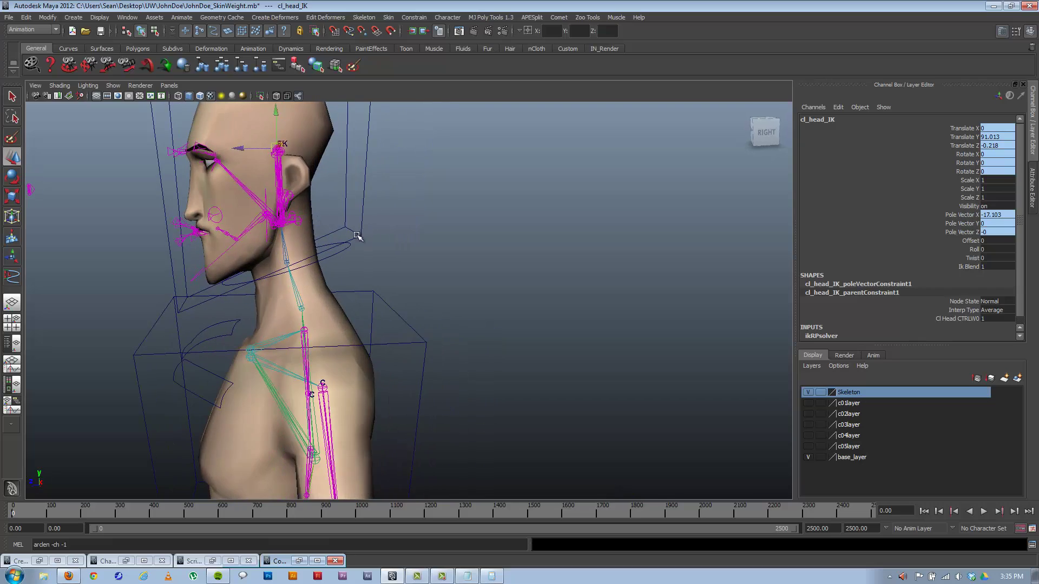
alt+middle_drag(359, 232, 452, 162)
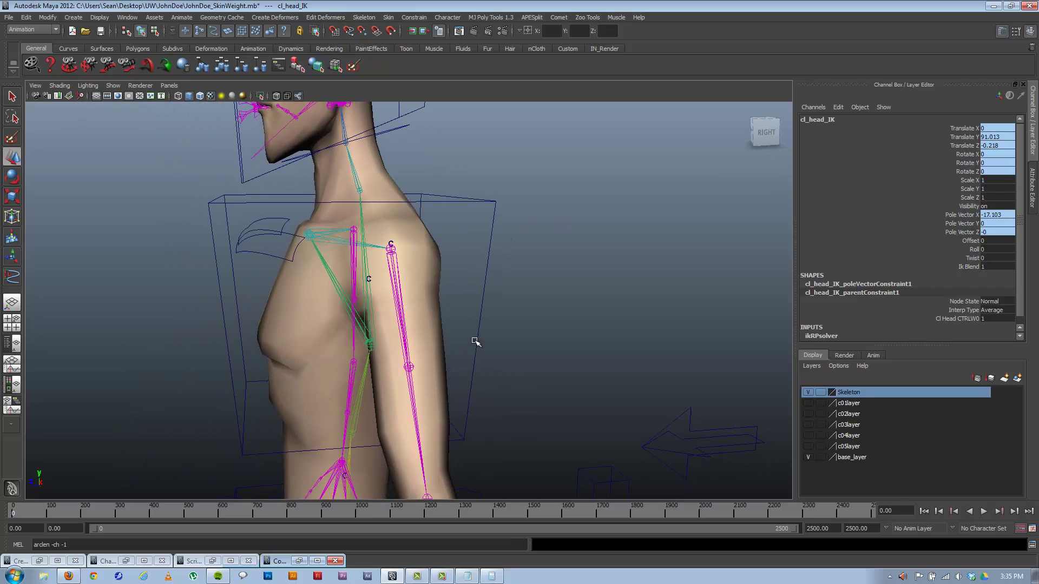
alt+right_drag(474, 343, 429, 344)
alt+middle_drag(429, 344, 422, 292)
alt+drag(417, 360, 456, 359)
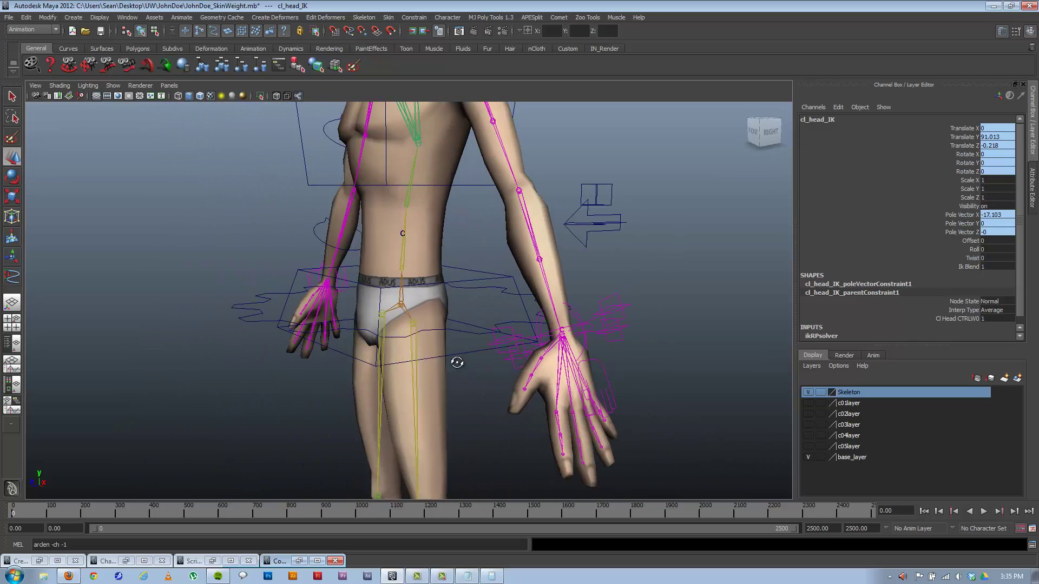
alt+right_drag(457, 359, 437, 378)
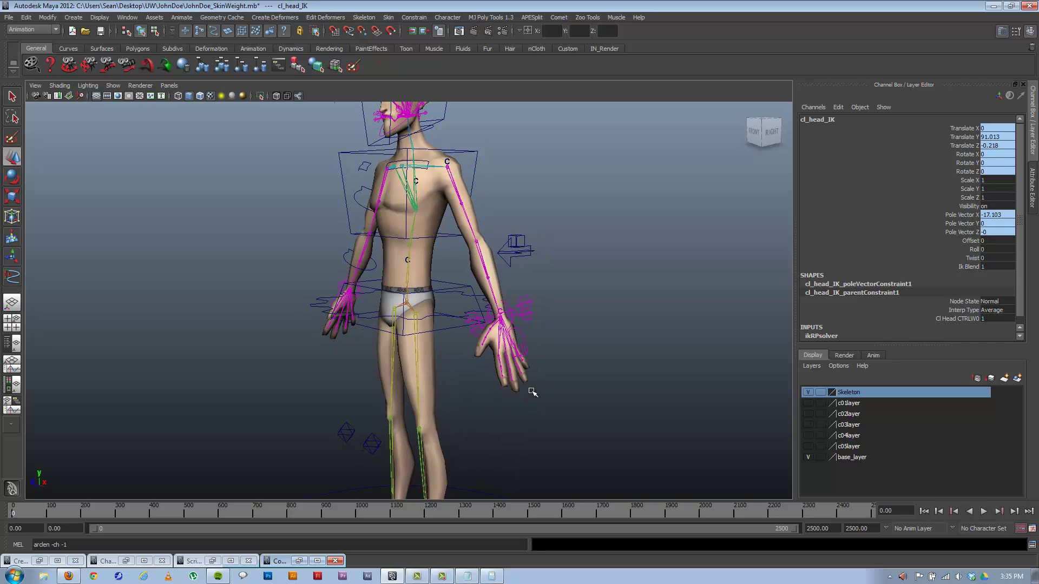
alt+right_drag(532, 392, 419, 383)
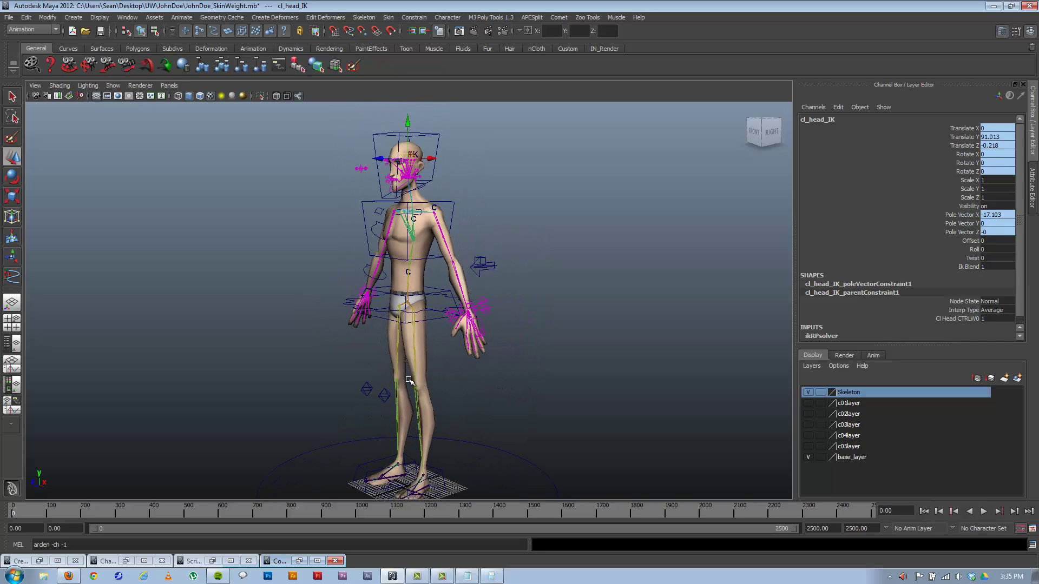
alt+drag(369, 364, 393, 366)
scroll(531, 385, up, 5)
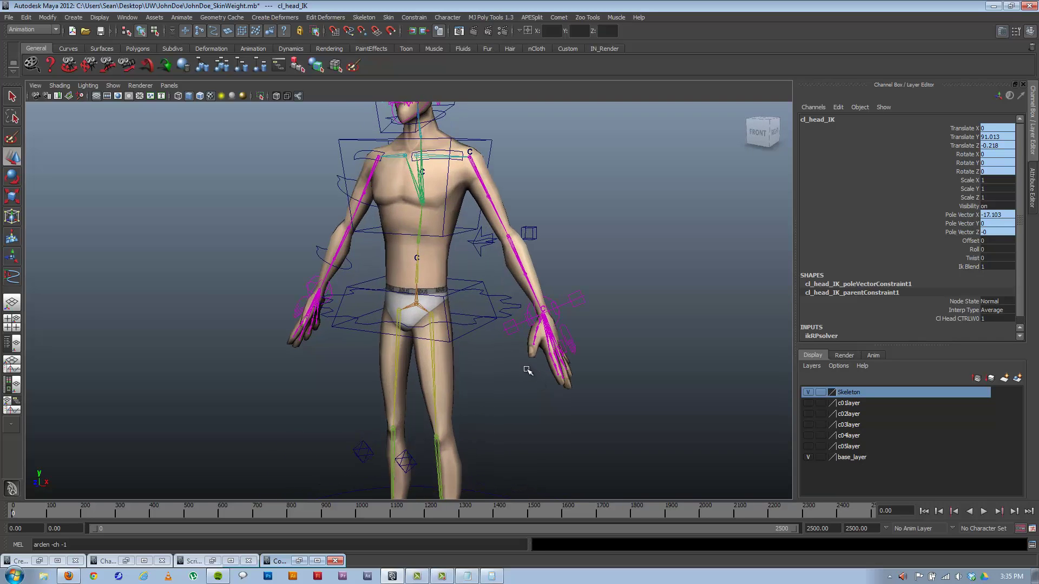
scroll(471, 362, down, 4)
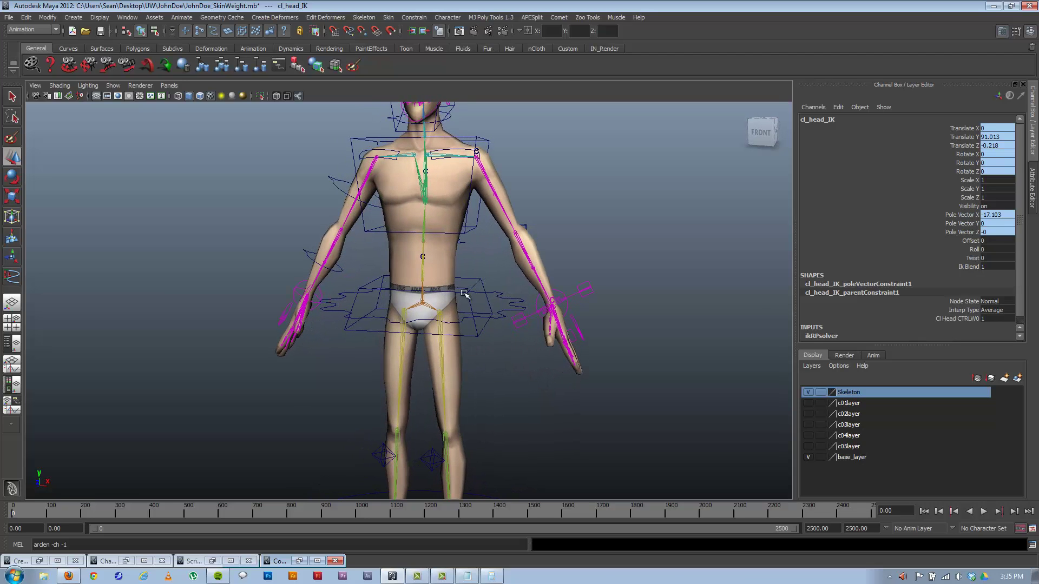
scroll(498, 354, up, 5)
scroll(519, 353, down, 4)
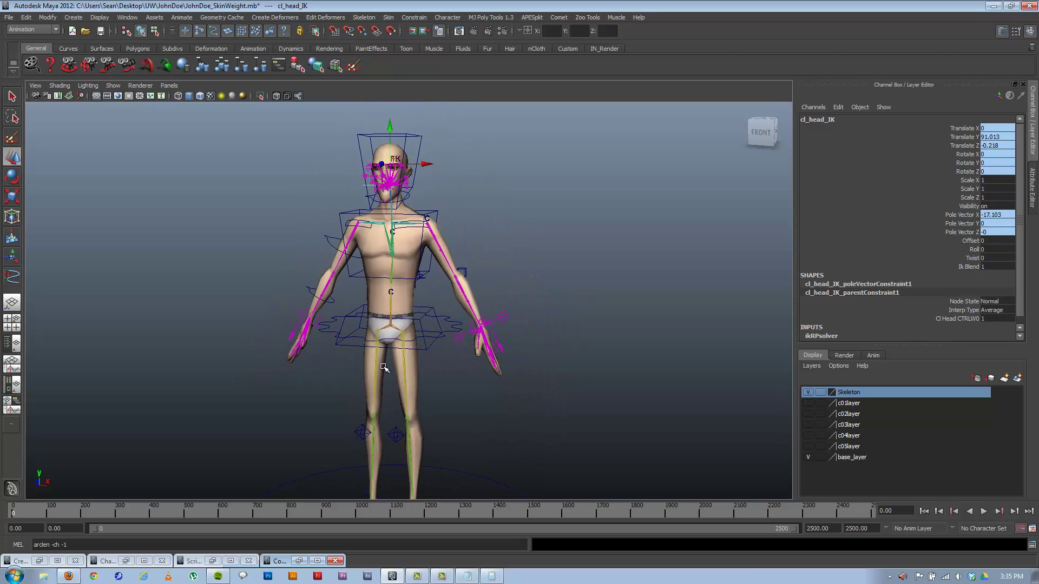
scroll(505, 359, down, 2)
mouse_move(506, 359)
alt+mouse_down()
mouse_move(491, 364)
mouse_move(510, 359)
alt+mouse_up()
click(508, 361)
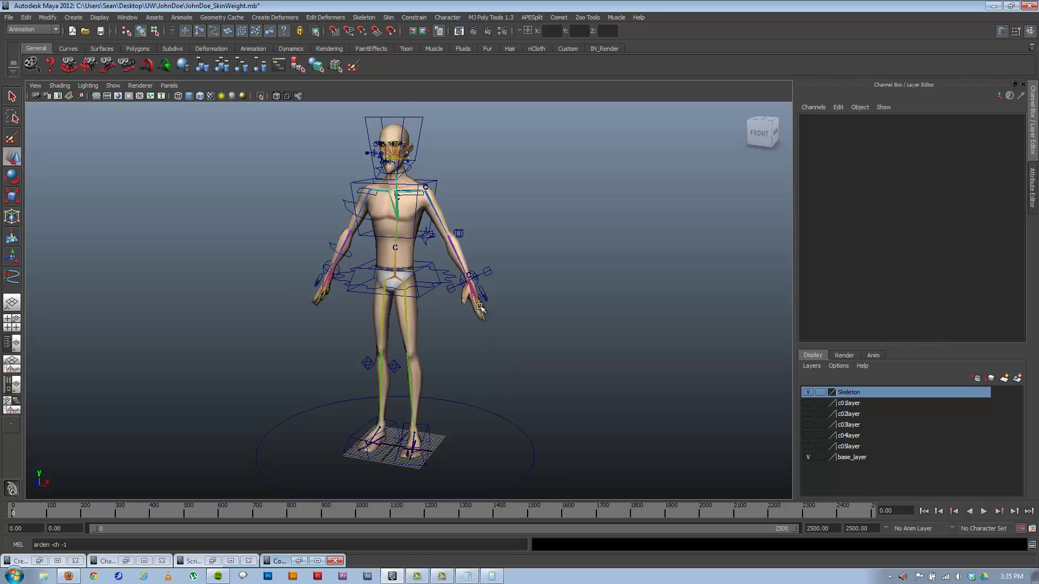
Drag lf_hand_ikCTRL to confirm the left arm follows, then undo the move.
alt+drag(440, 322, 419, 321)
alt+middle_drag(421, 300, 430, 311)
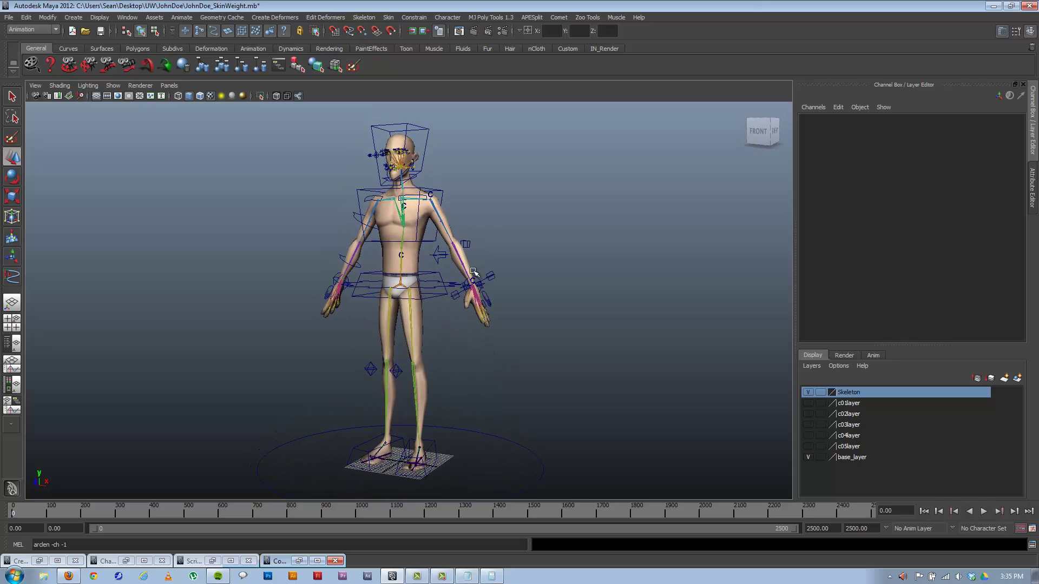
alt+drag(399, 312, 431, 314)
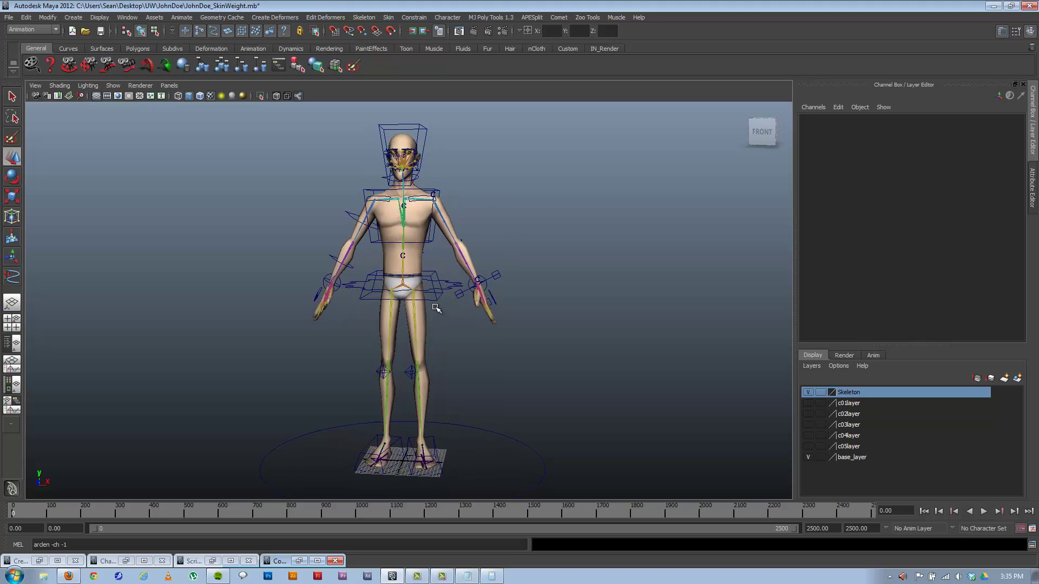
click(480, 283)
drag(477, 286, 503, 318)
key(ctrl+z)
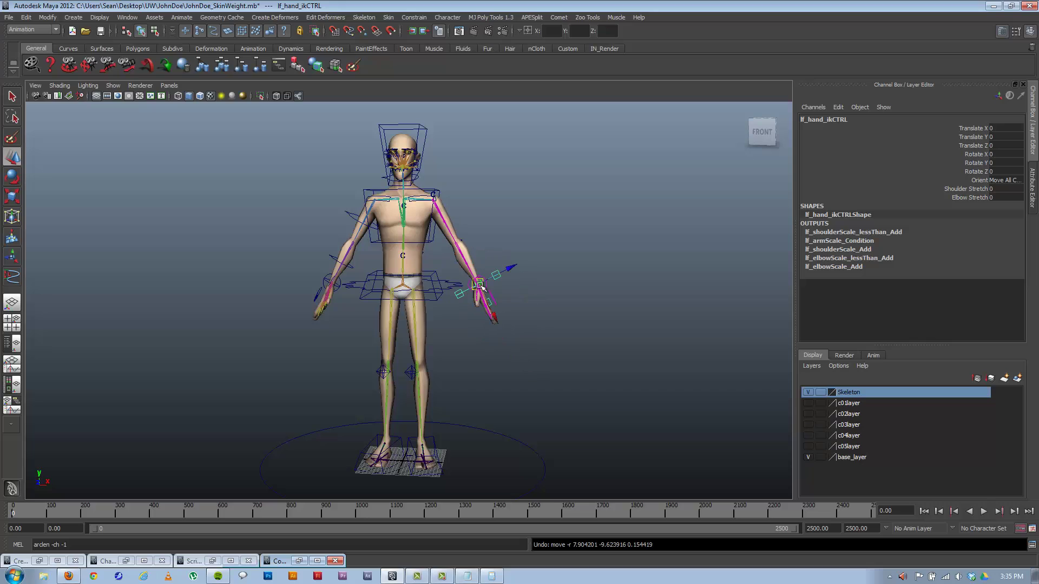